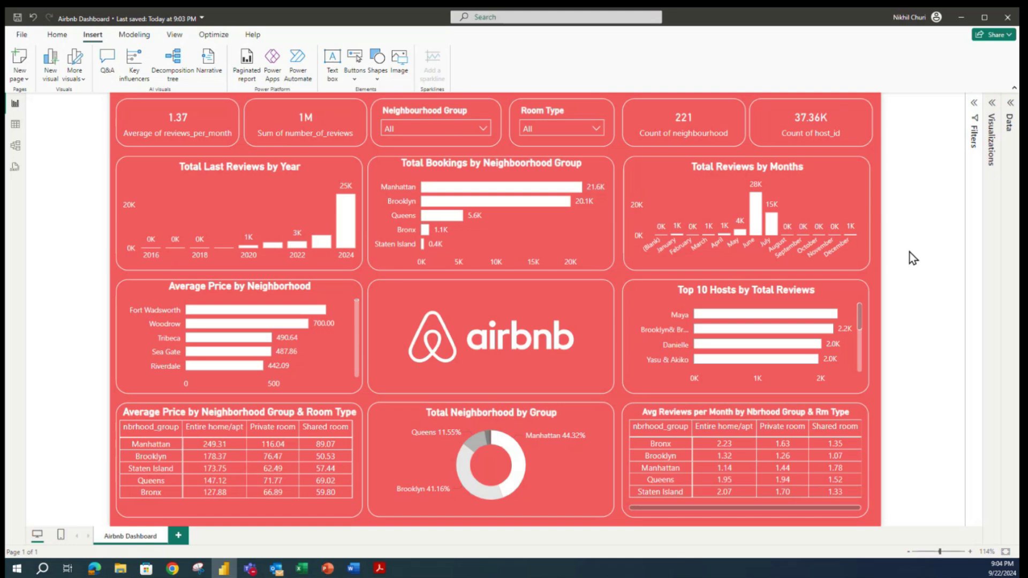
Save the Airbnb Dashboard report and switch to the browser's Google Finance page for Airbnb Inc.
key(ctrl+s)
click(958, 19)
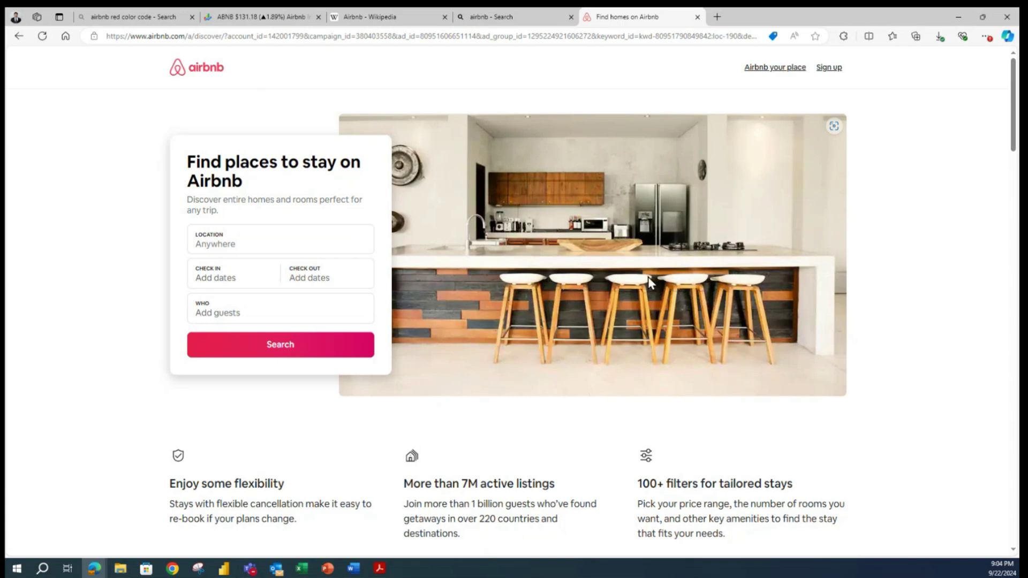
click(271, 21)
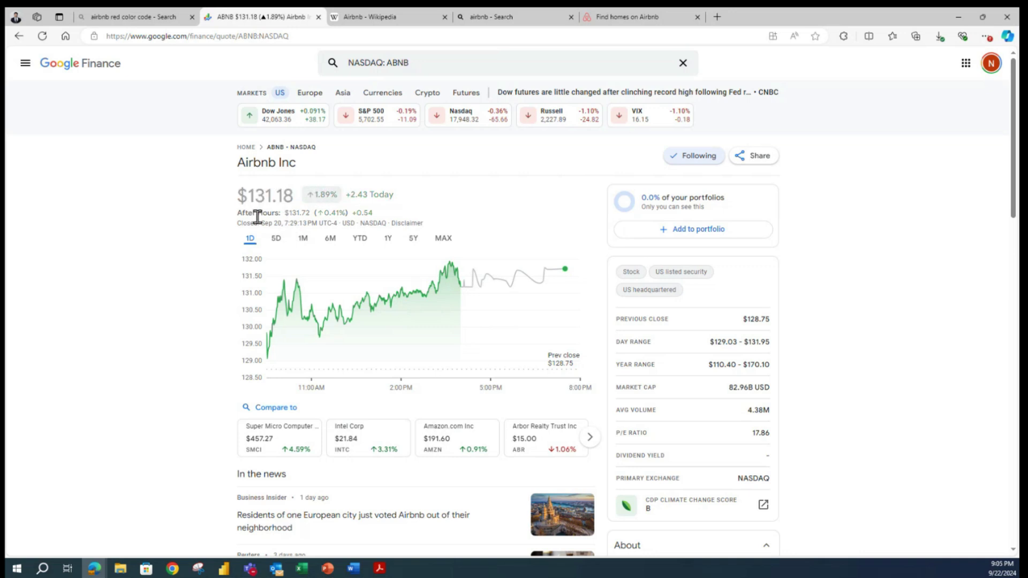
Examine Airbnb's share price chart over the 5D, 1M, 6M, YTD, 1Y and MAX ranges.
click(274, 238)
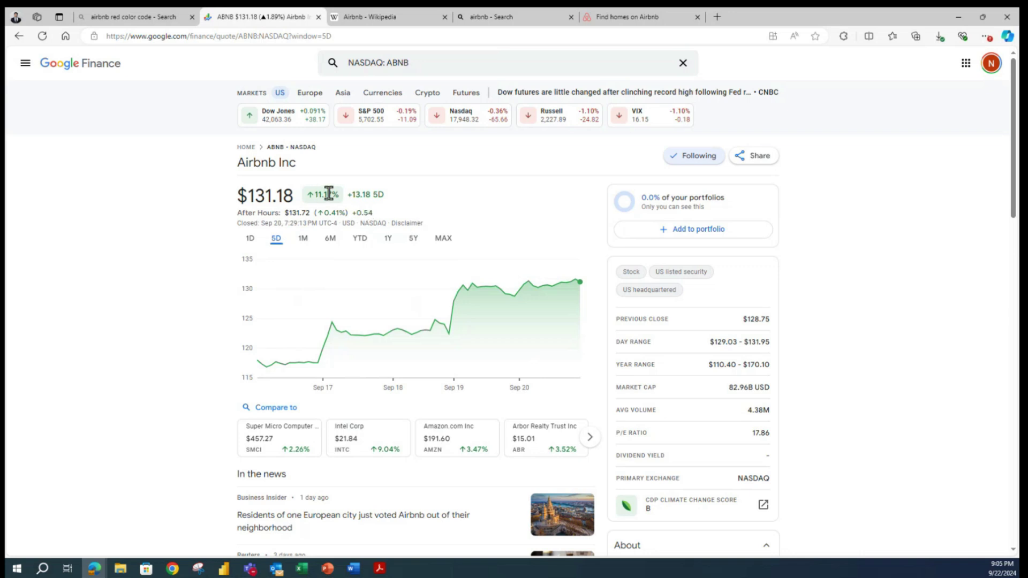
click(303, 240)
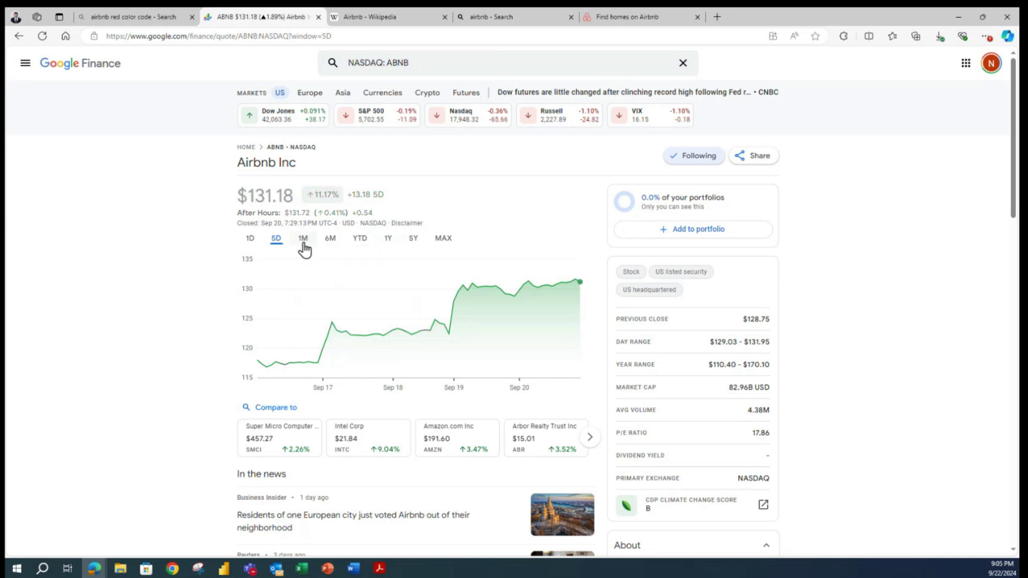
click(330, 242)
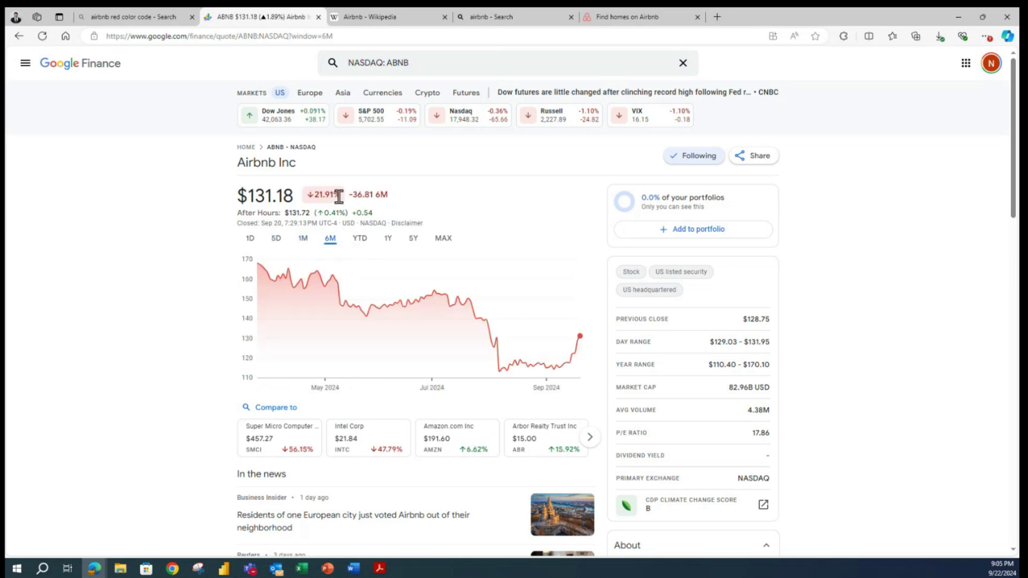
click(363, 242)
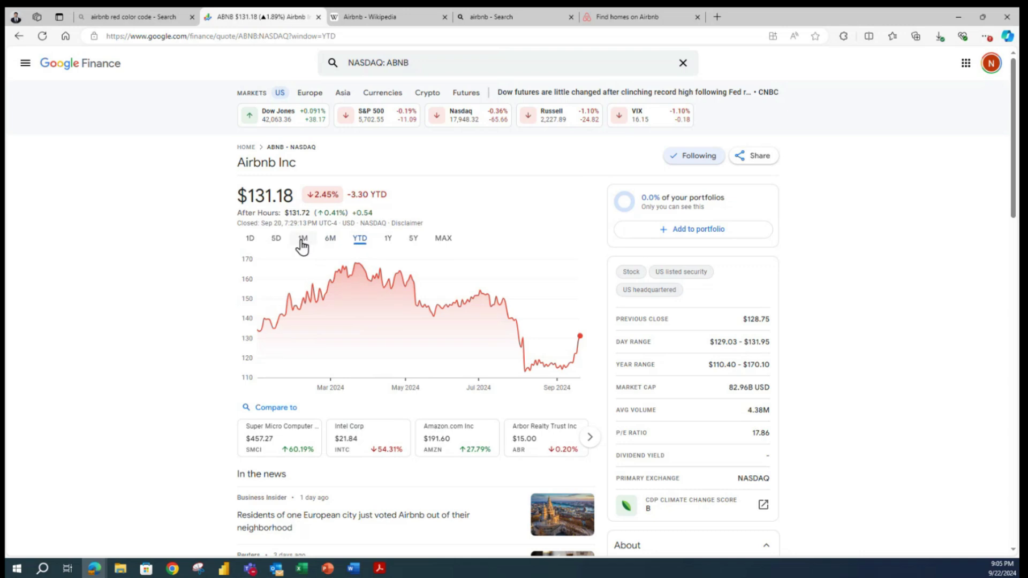
mouse_move(256, 340)
click(389, 239)
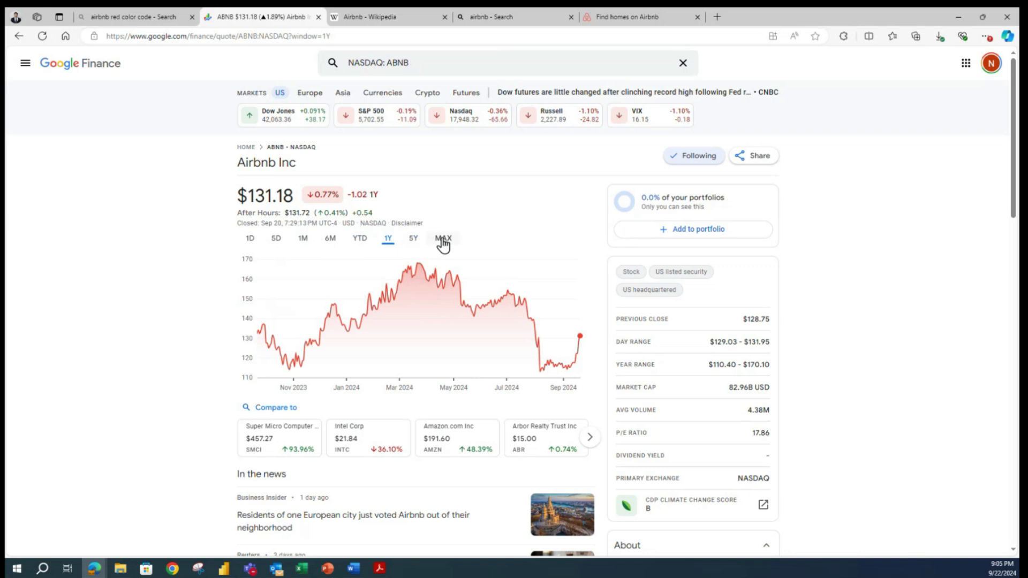
click(443, 239)
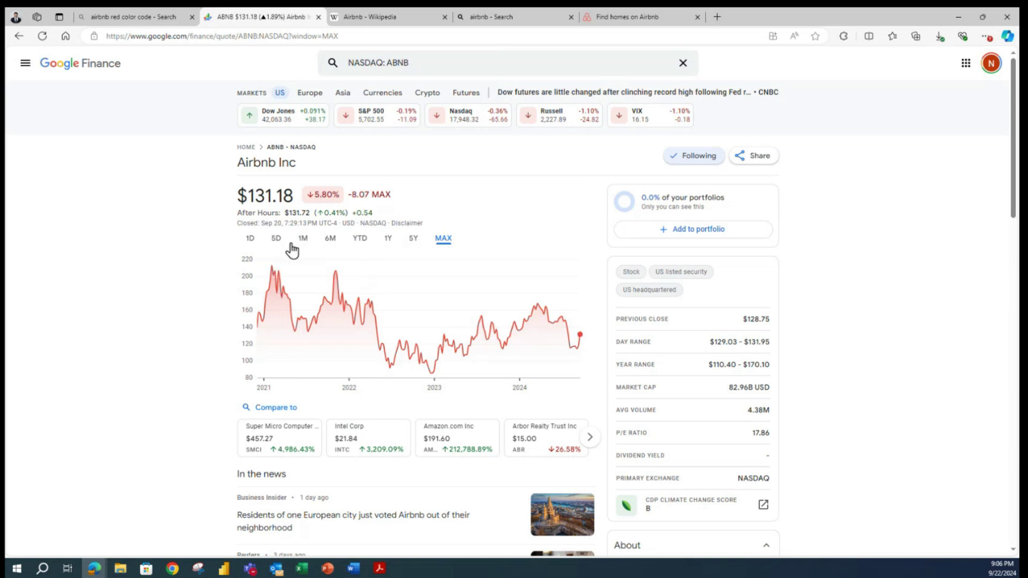
Review Airbnb's price chart again from the 1D range through to MAX and check the key stock statistics.
click(251, 239)
click(276, 240)
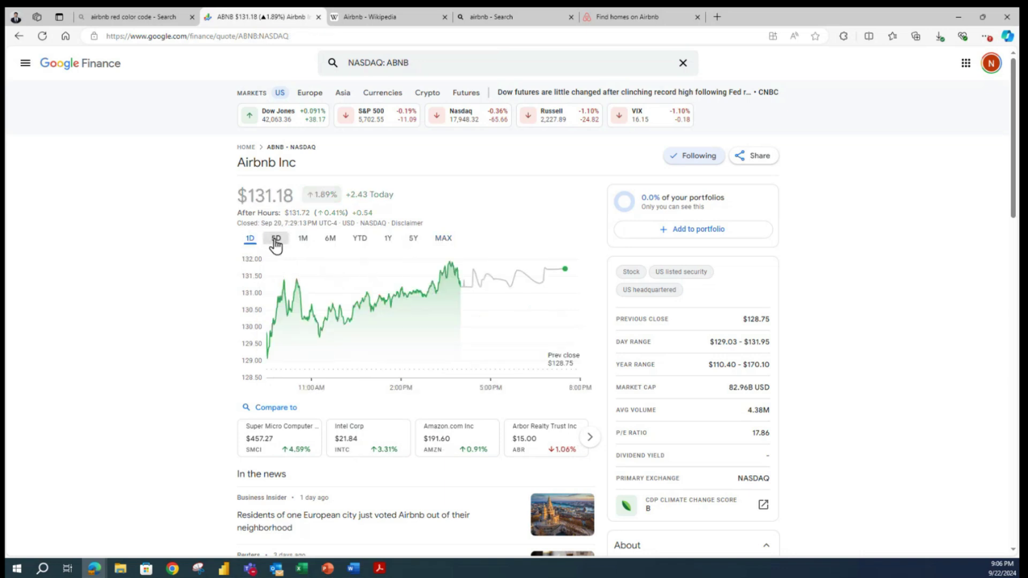
click(330, 239)
click(360, 240)
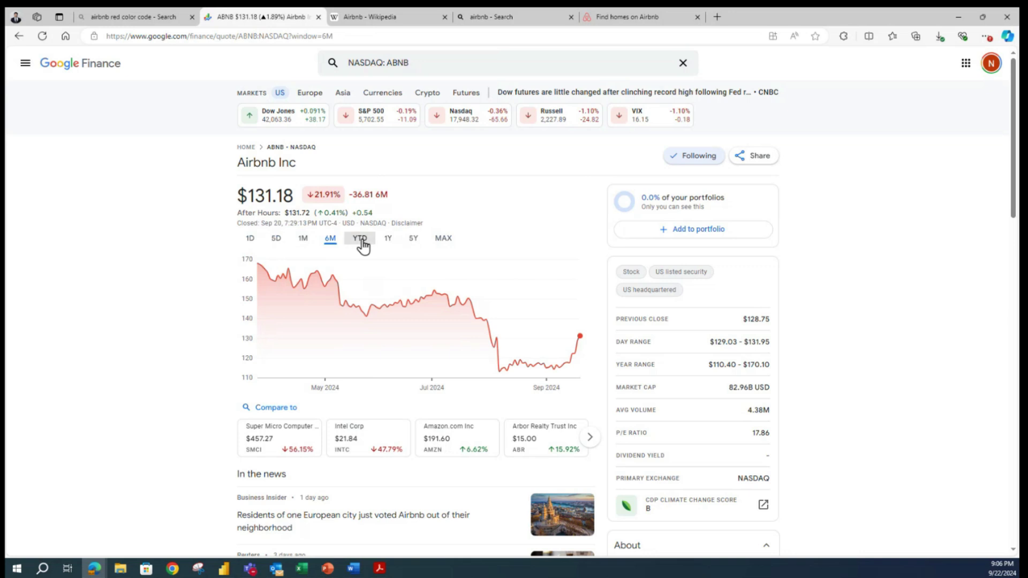
click(389, 240)
click(413, 241)
click(443, 239)
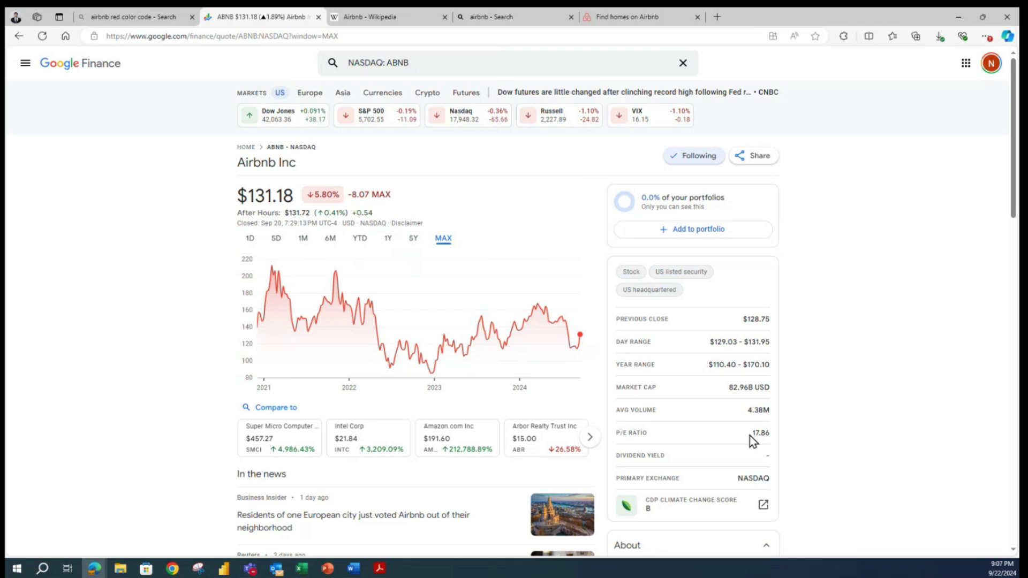
scroll(829, 434, down, 5)
scroll(830, 433, up, 5)
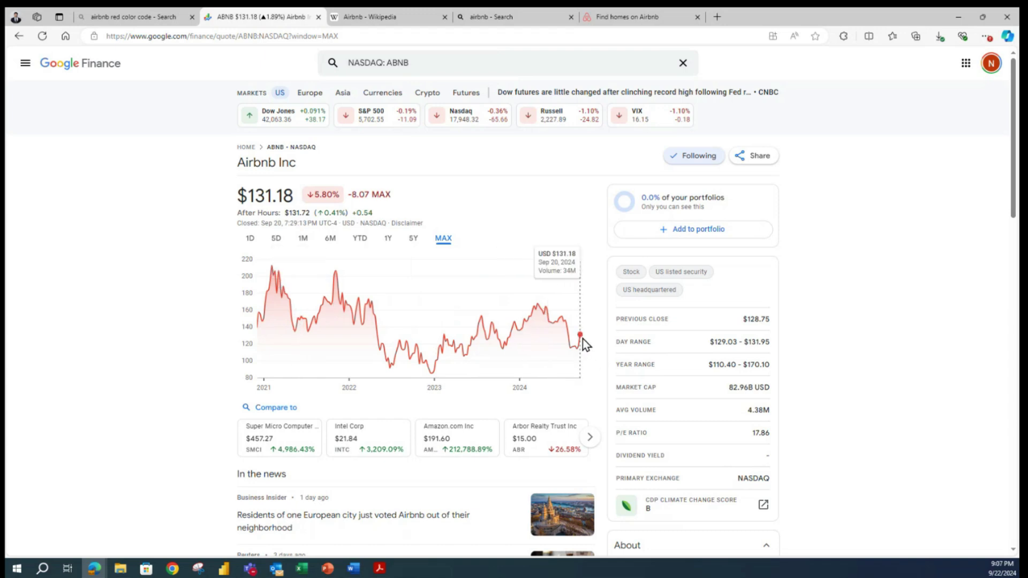
Read the introduction, History section and Acquisitions table of the Airbnb article on Wikipedia.
click(361, 20)
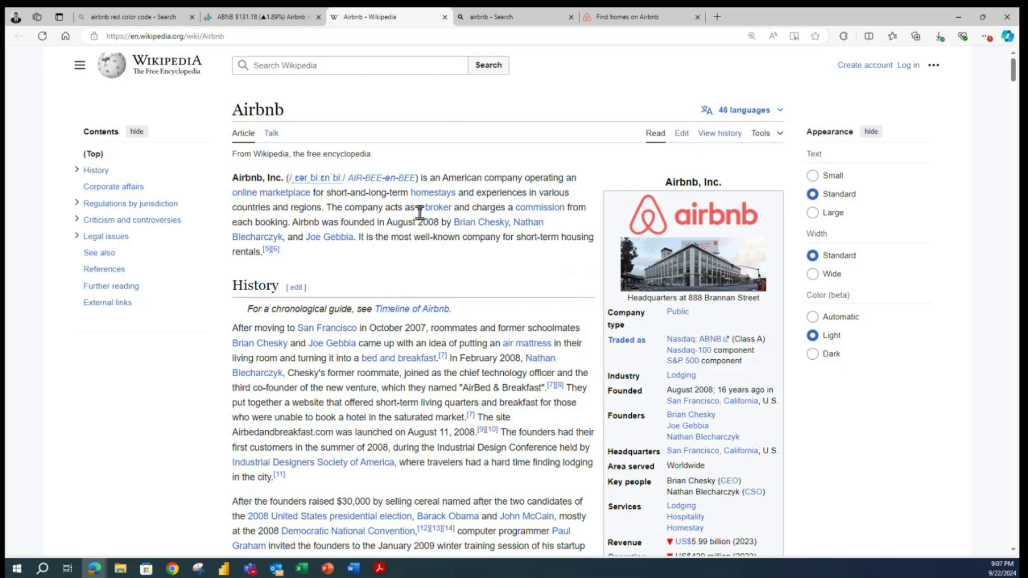
mouse_move(464, 231)
scroll(367, 320, down, 10)
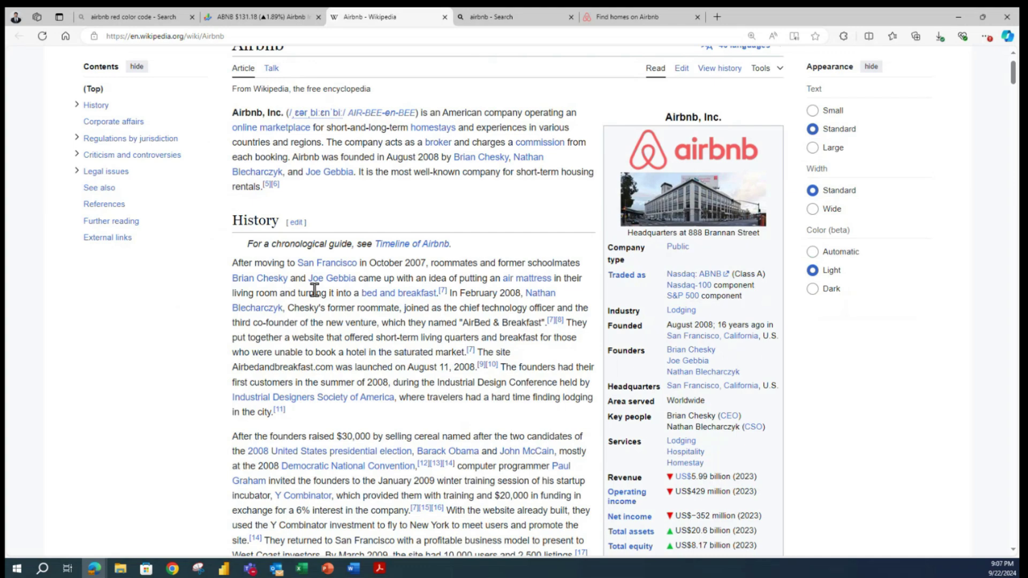
scroll(368, 320, down, 7)
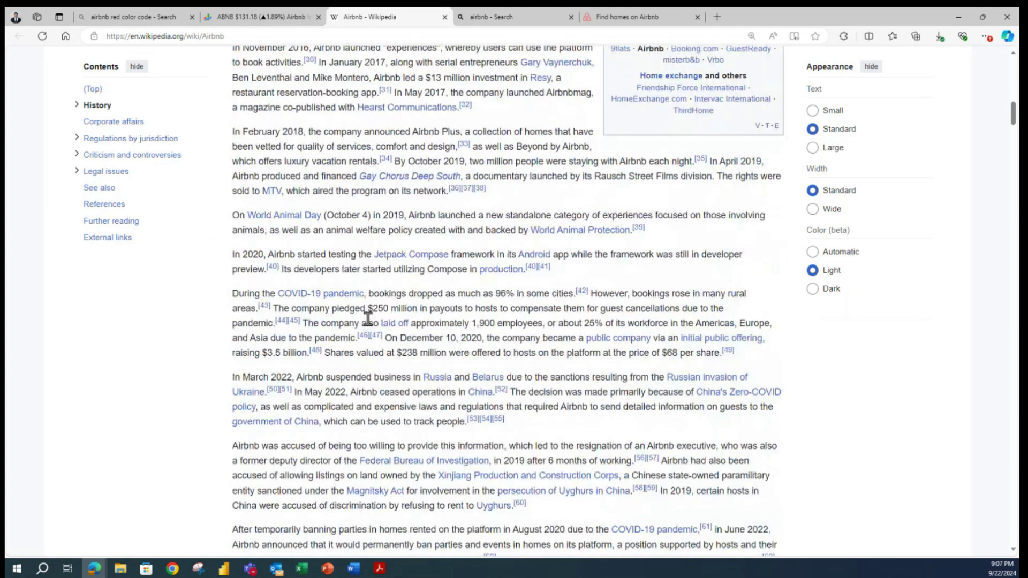
scroll(395, 334, down, 9)
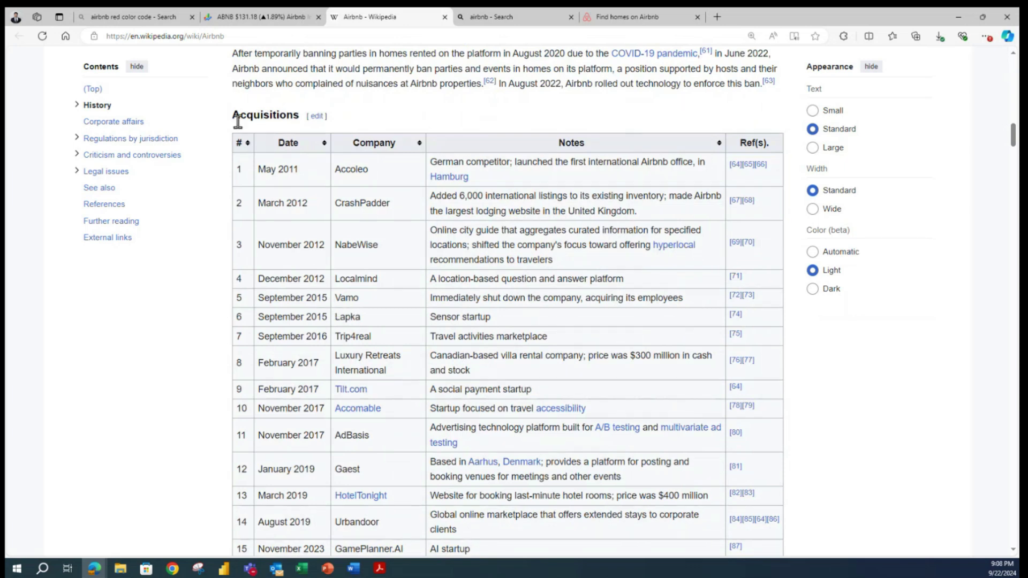
scroll(294, 178, down, 1)
scroll(293, 178, up, 1)
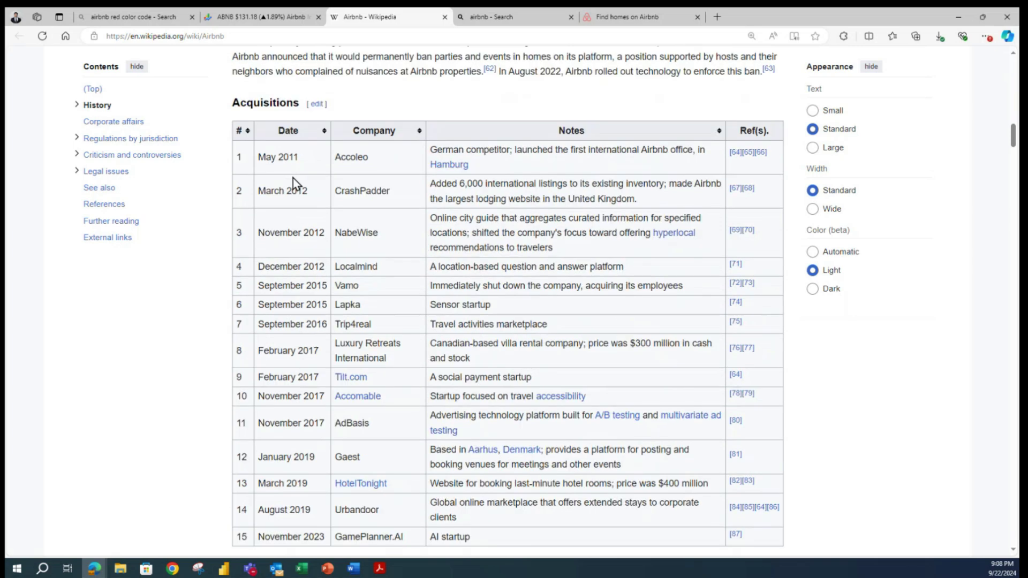
scroll(308, 202, down, 3)
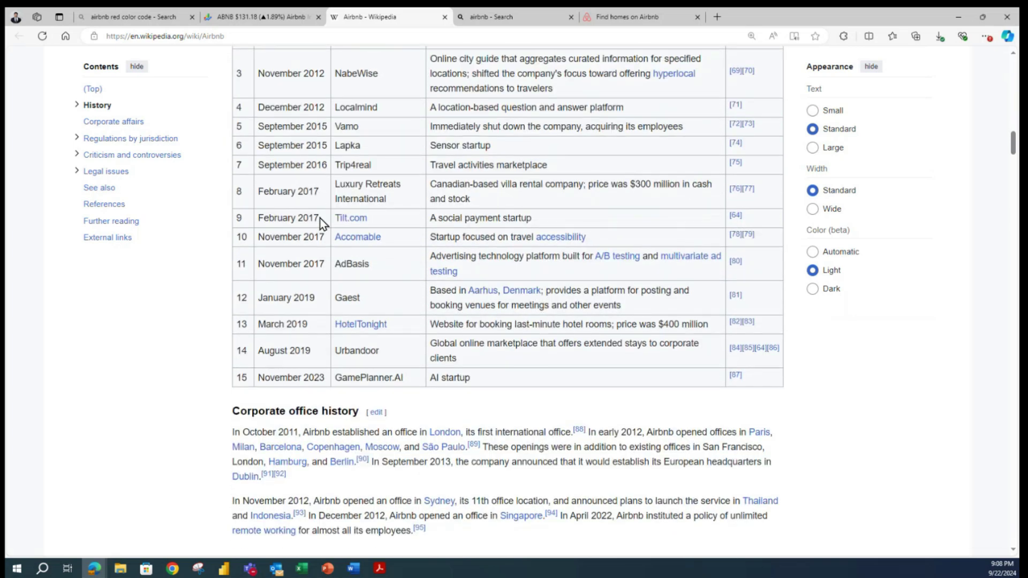
scroll(320, 219, up, 3)
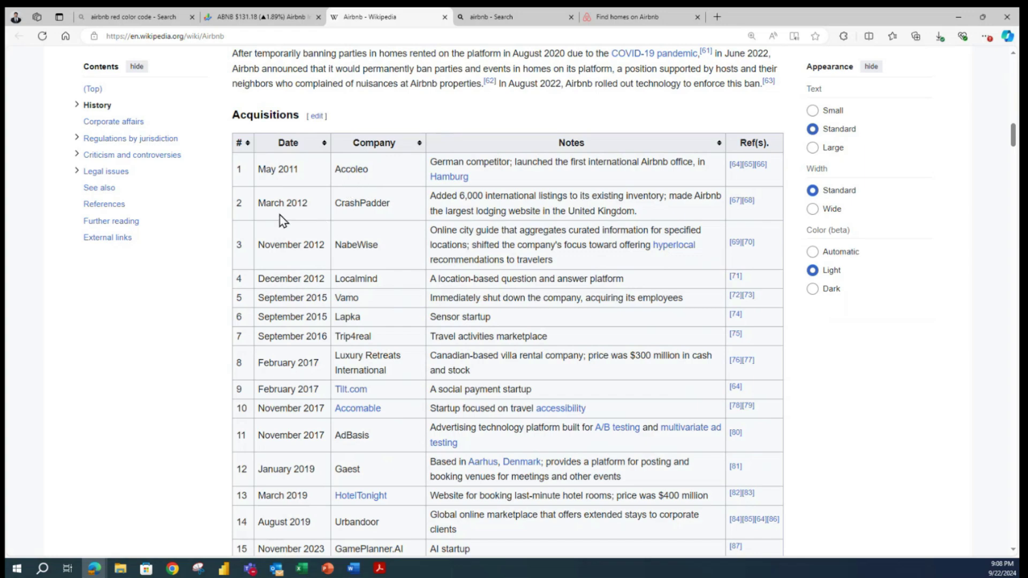
Examine the corporate office history, Corporate affairs yearly trends and regulations in the Airbnb article, and return to its beginning.
scroll(375, 317, down, 4)
scroll(371, 319, down, 7)
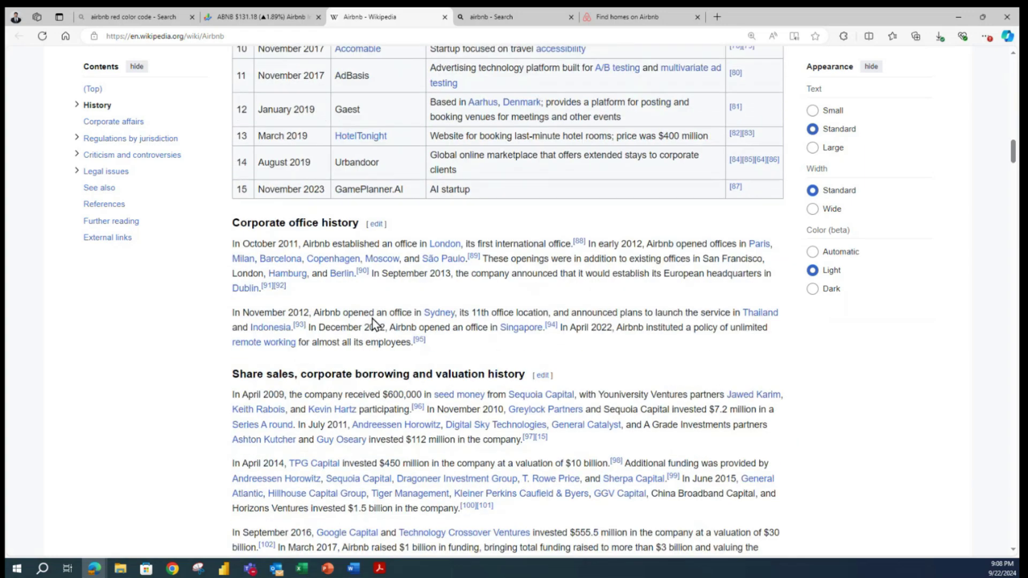
scroll(356, 305, down, 5)
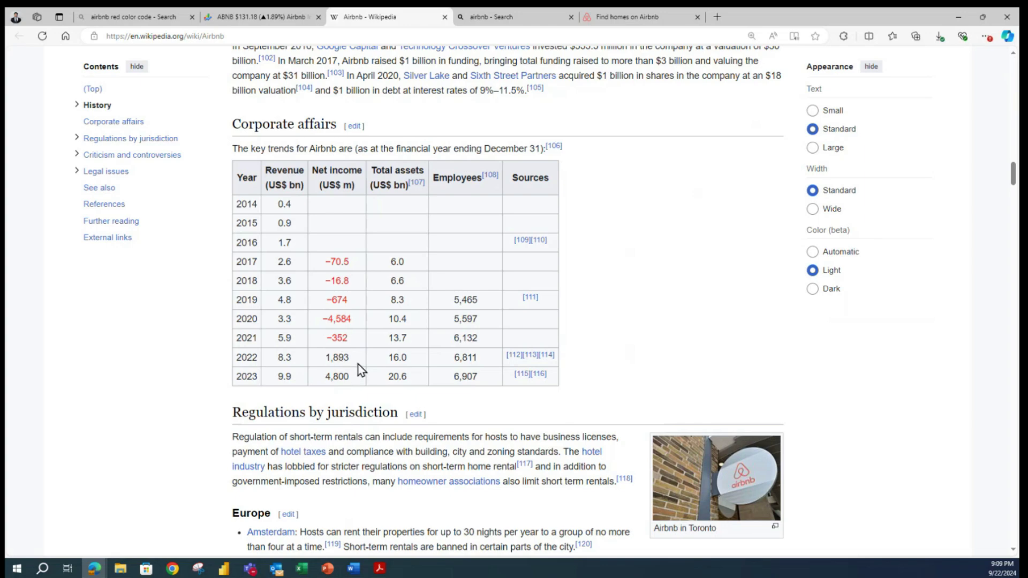
scroll(360, 363, down, 7)
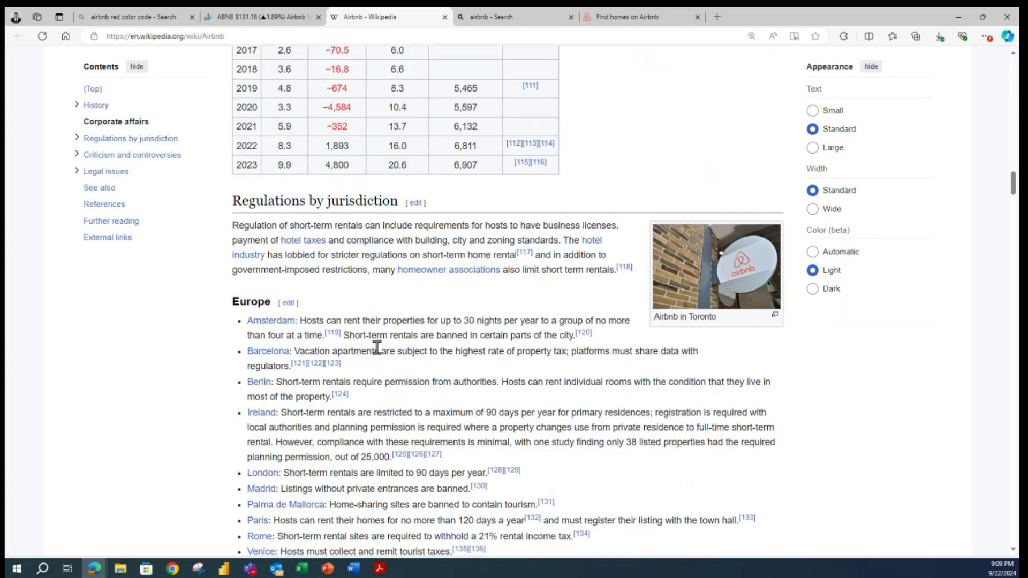
scroll(378, 338, down, 6)
scroll(383, 173, up, 18)
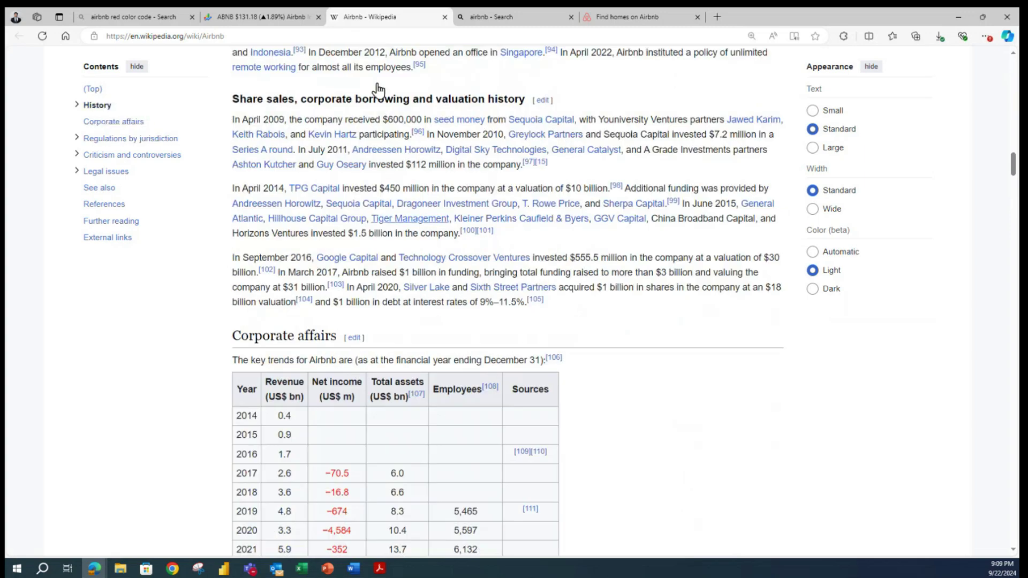
scroll(383, 173, up, 20)
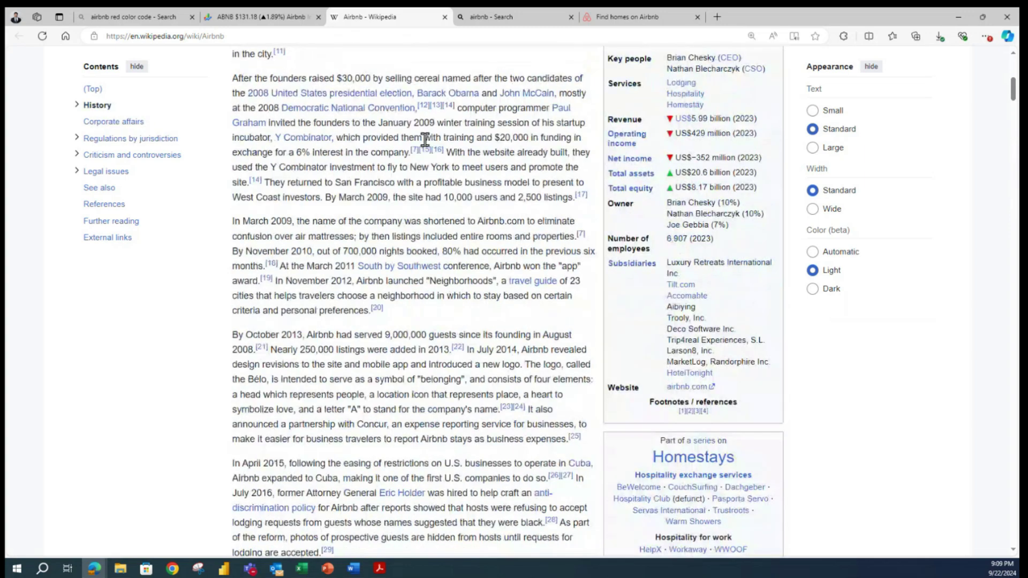
scroll(425, 142, up, 8)
scroll(424, 143, up, 1)
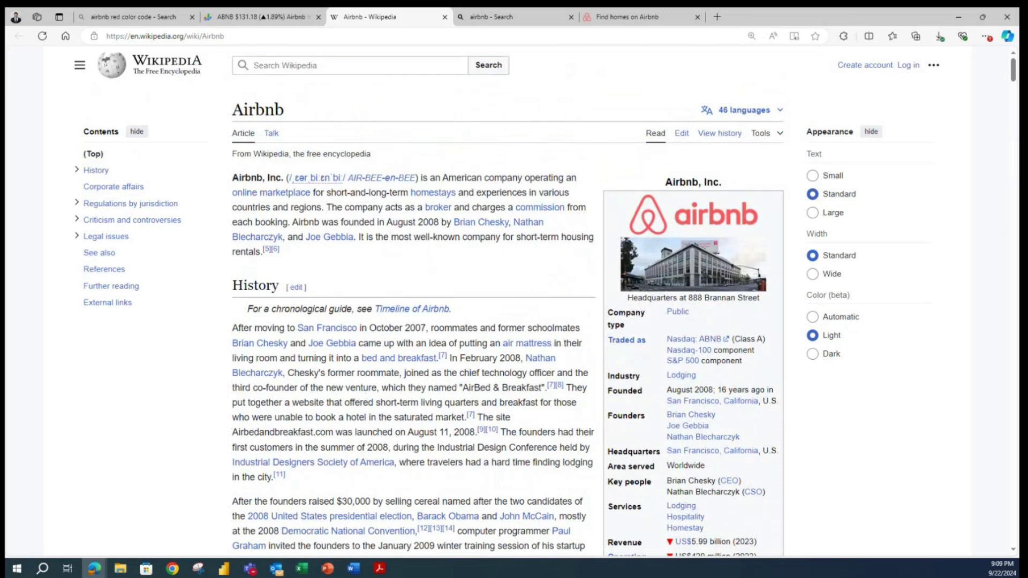
Switch to File Explorer to view the Airbnb Dashboard folder's logo and dataset files, and return to the Power BI dashboard.
key(alt+Tab)
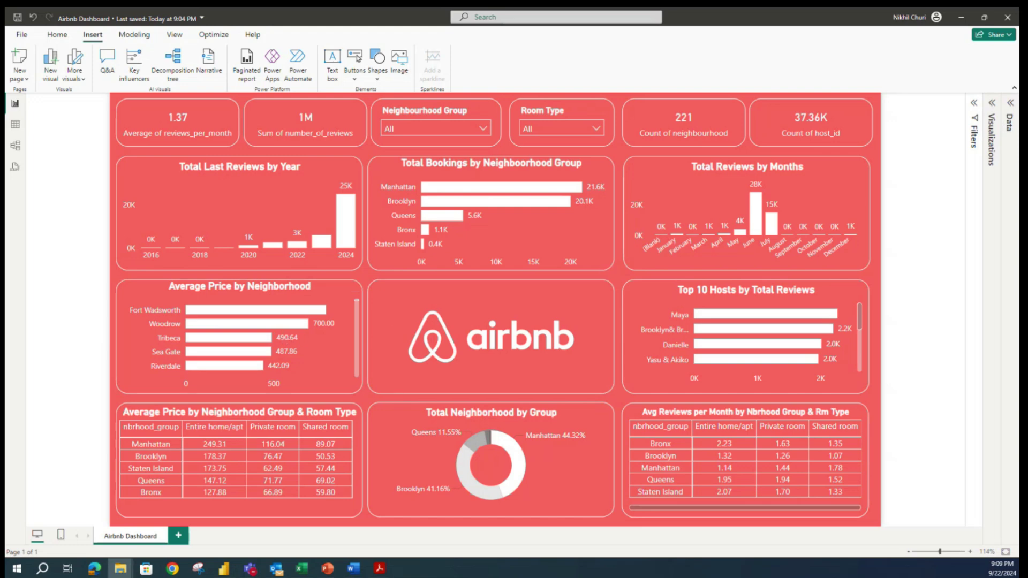
click(120, 569)
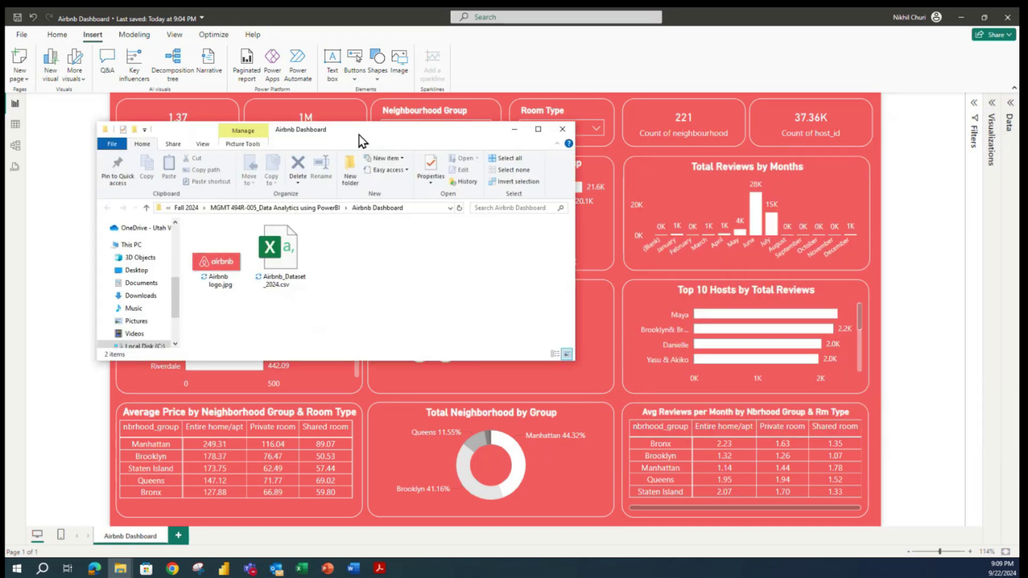
double_click(390, 130)
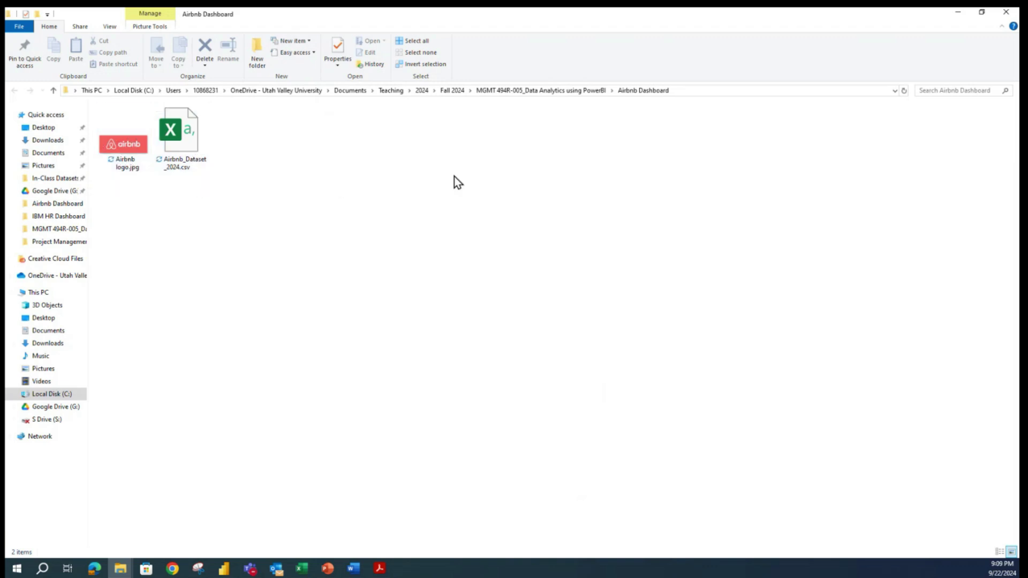
click(950, 17)
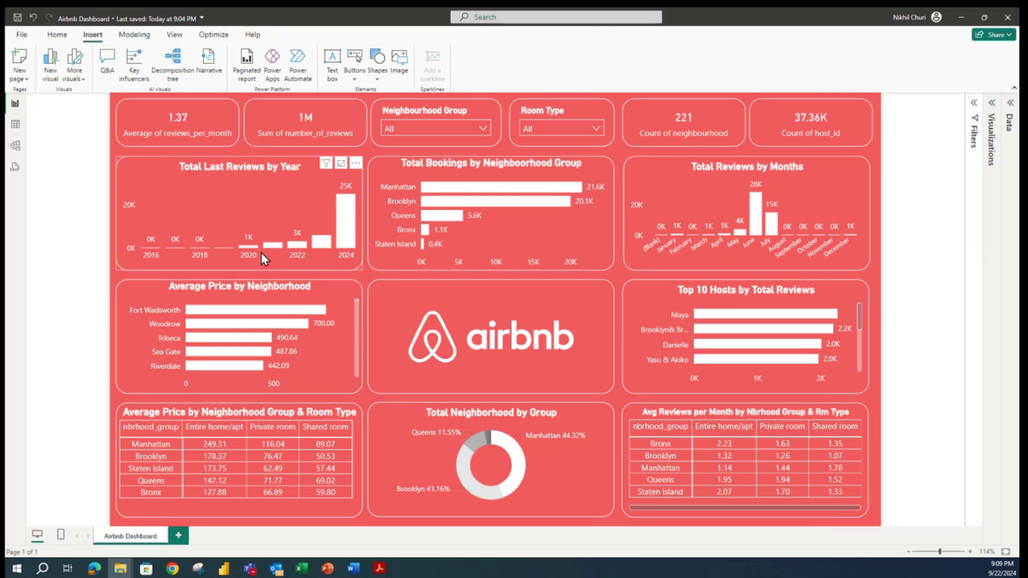
Cross-filter the dashboard by the 2024 column of Total Last Reviews by Year to inspect the other visuals, and clear the selection.
click(347, 239)
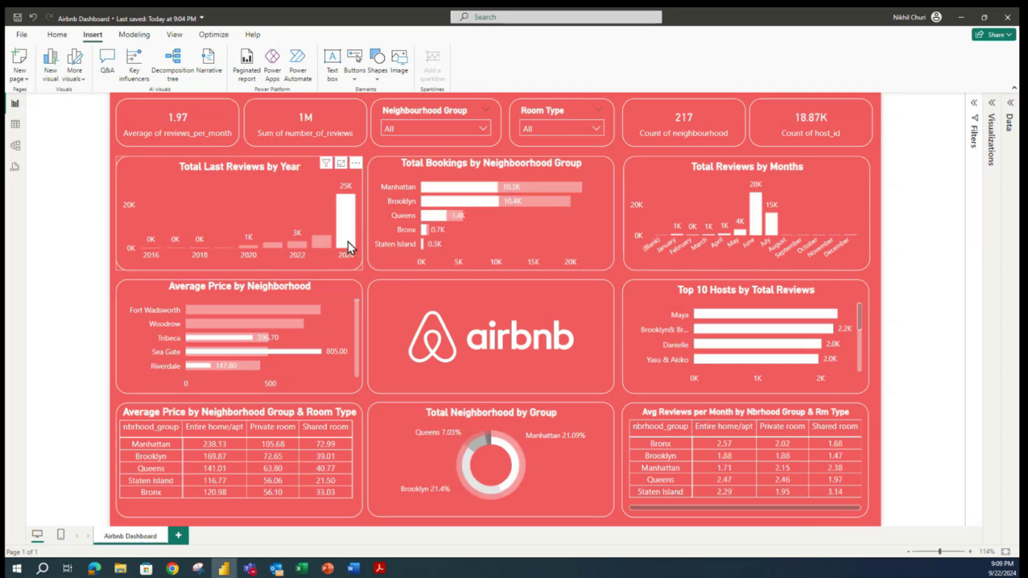
click(346, 237)
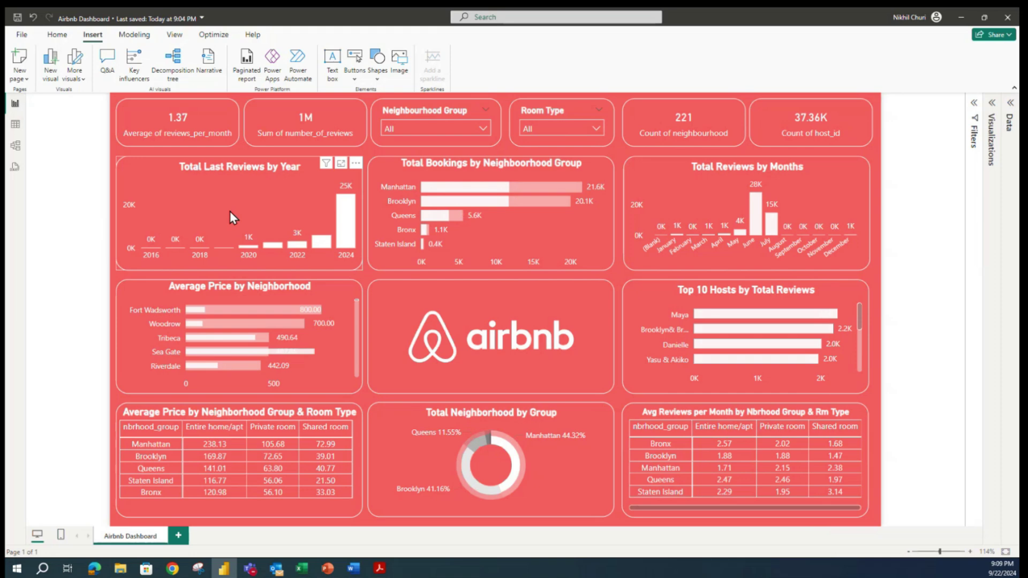
click(348, 228)
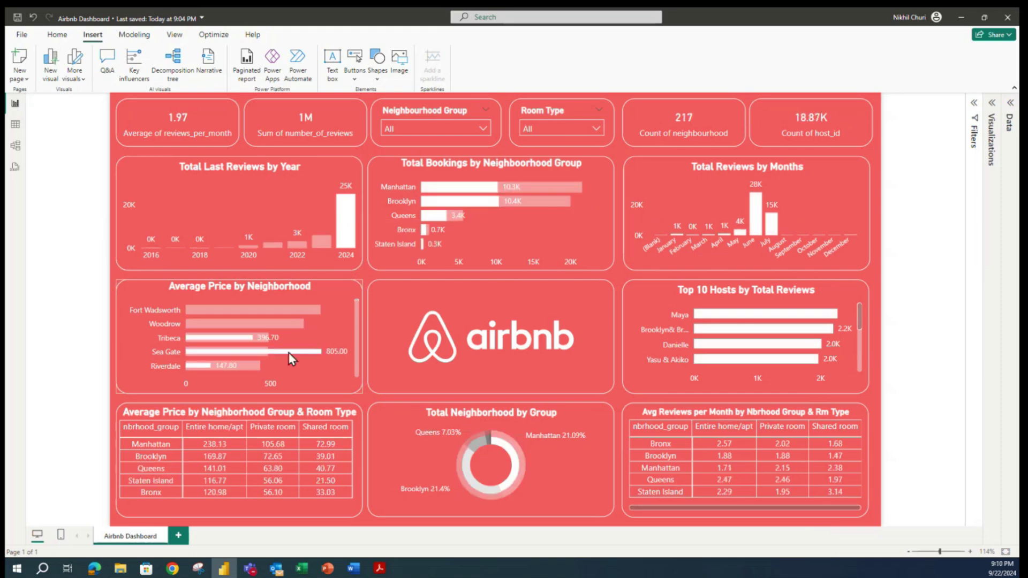
click(350, 207)
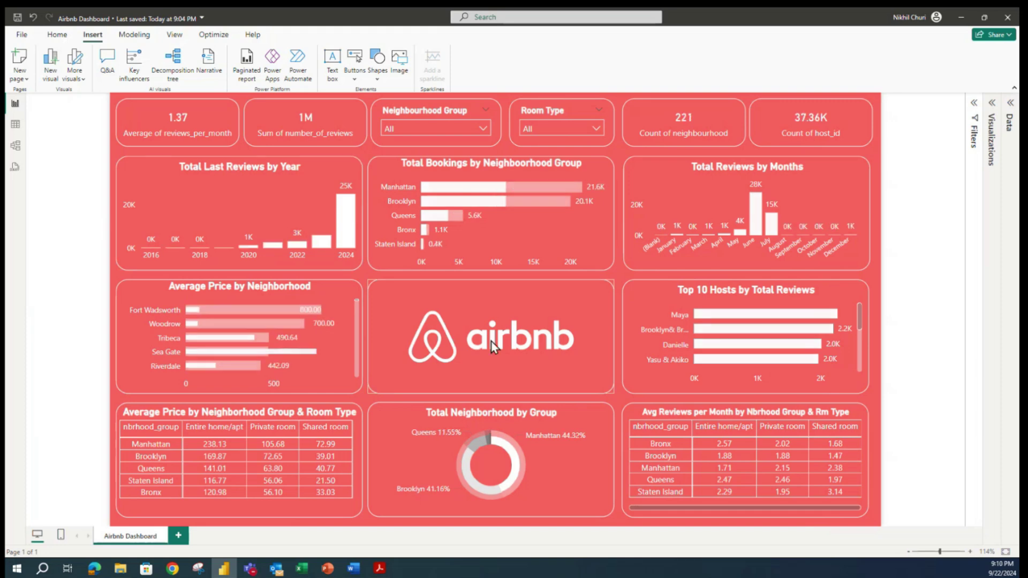
Filter the dashboard to Manhattan with the Neighbourhood Group slicer.
click(459, 128)
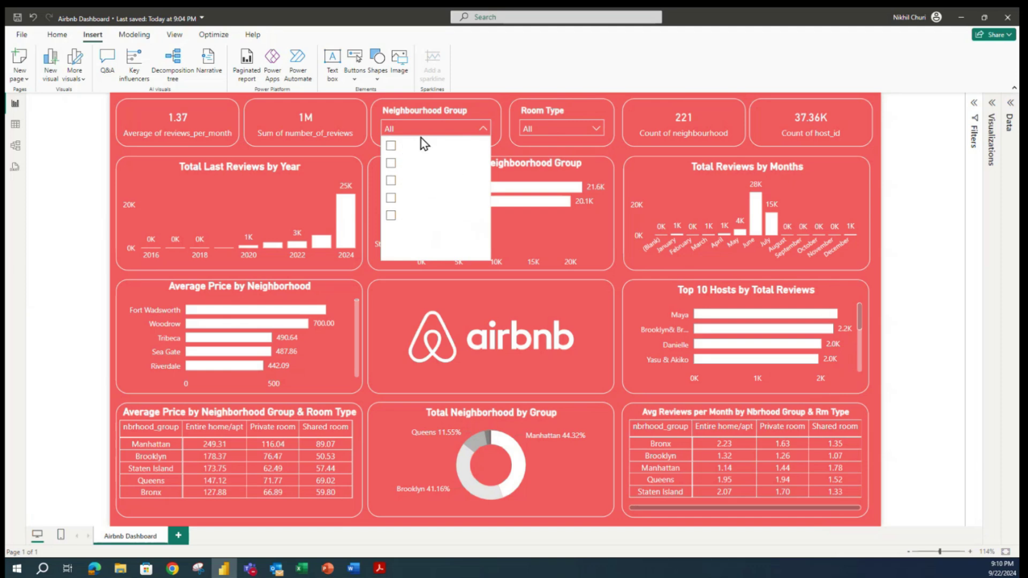
click(408, 188)
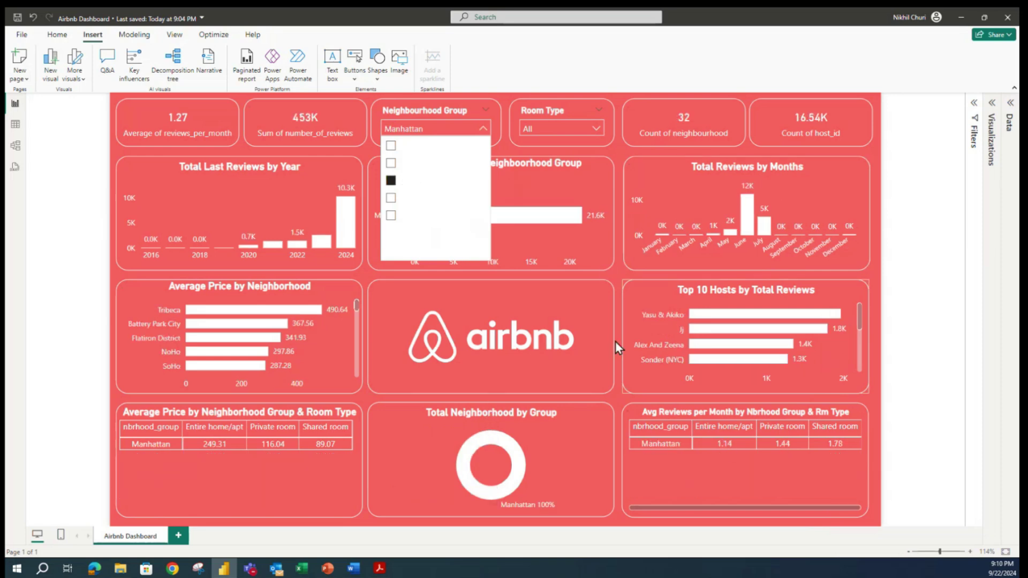
Switch the Neighbourhood Group slicer from Manhattan to Brooklyn to inspect the visuals, and clear the slicer.
click(393, 180)
click(395, 164)
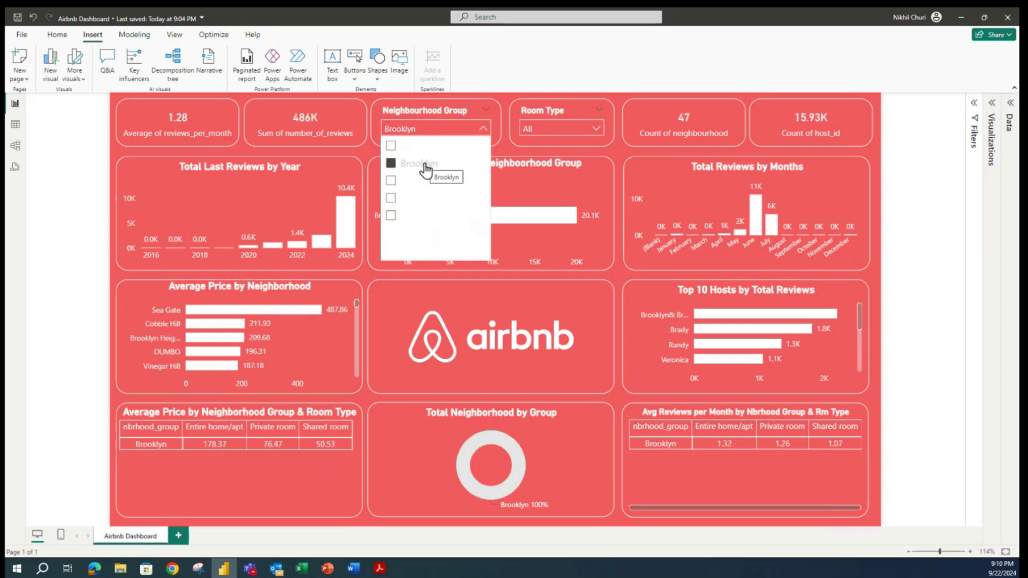
click(394, 164)
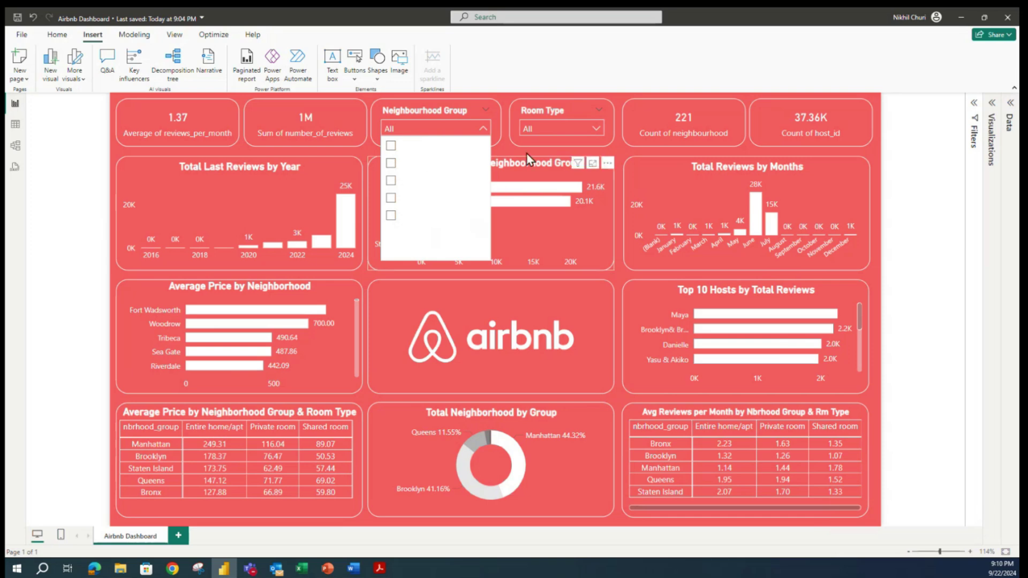
click(931, 209)
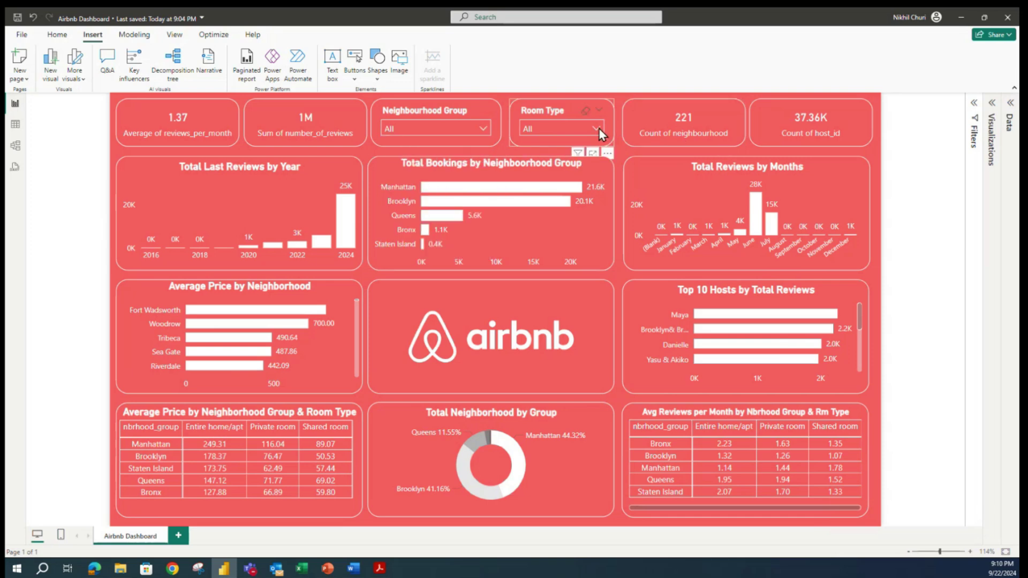
Filter the dashboard by Room Type to Entire home/apt and to Shared room in turn, and clear the selection.
click(598, 127)
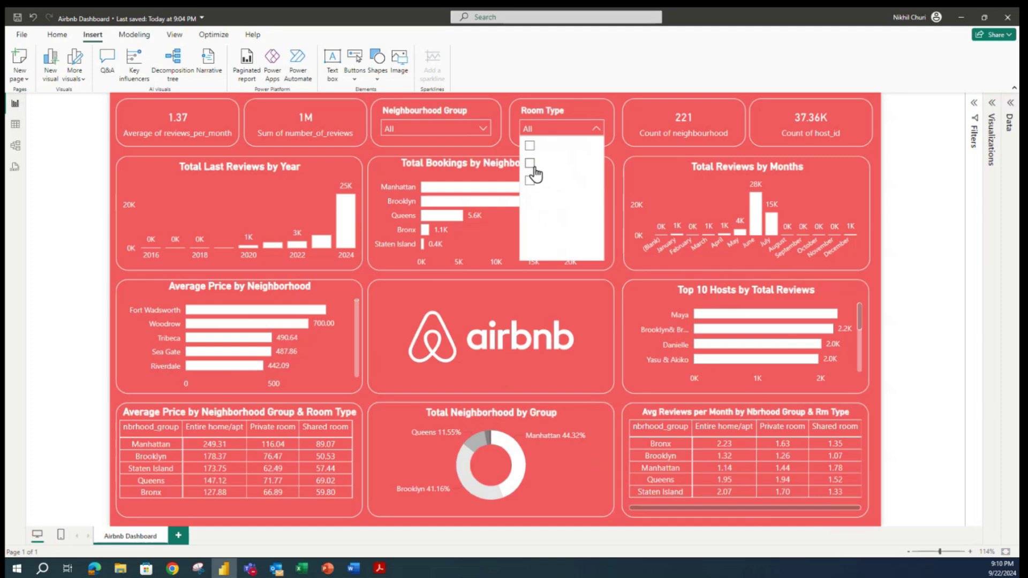
click(530, 145)
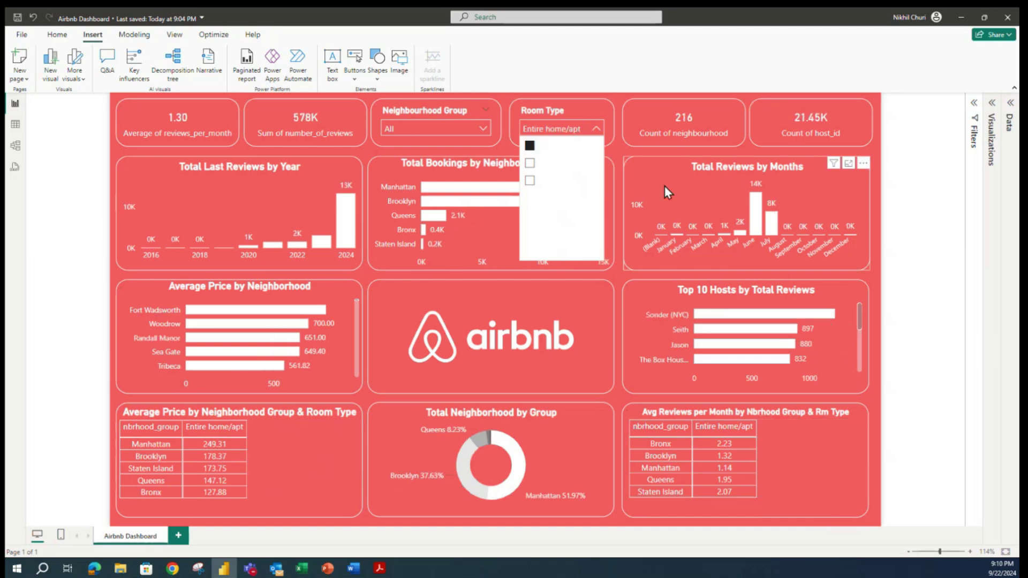
click(529, 146)
click(529, 180)
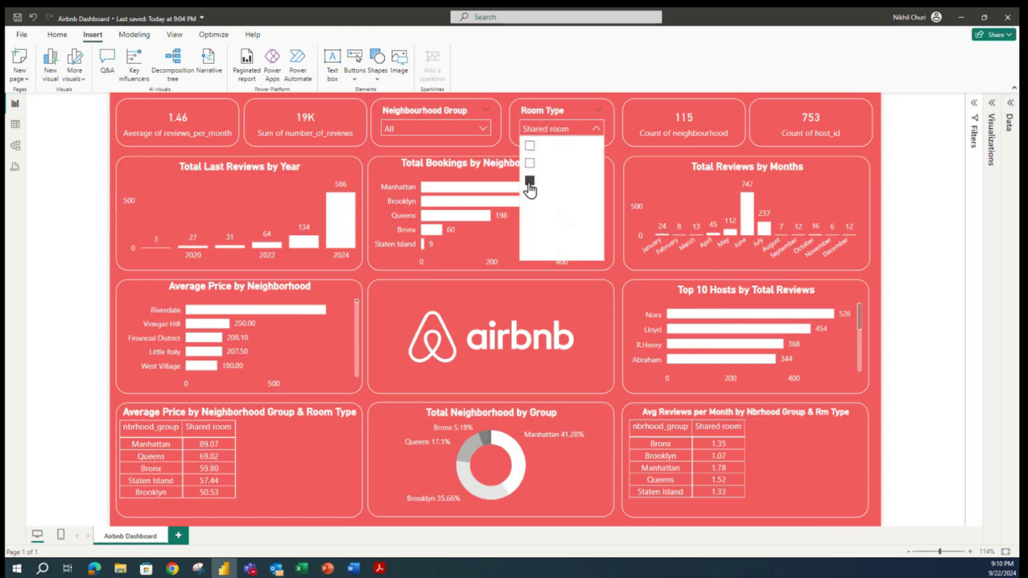
click(528, 182)
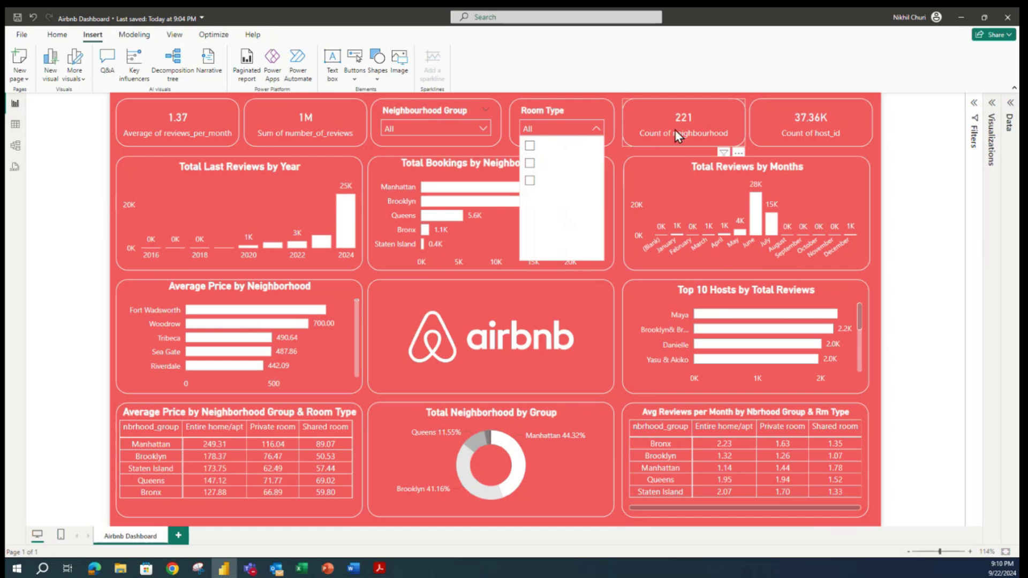
Reapply the Shared room filter, view the Neighbourhood Group slicer's choices, and reset Room Type to All.
click(529, 182)
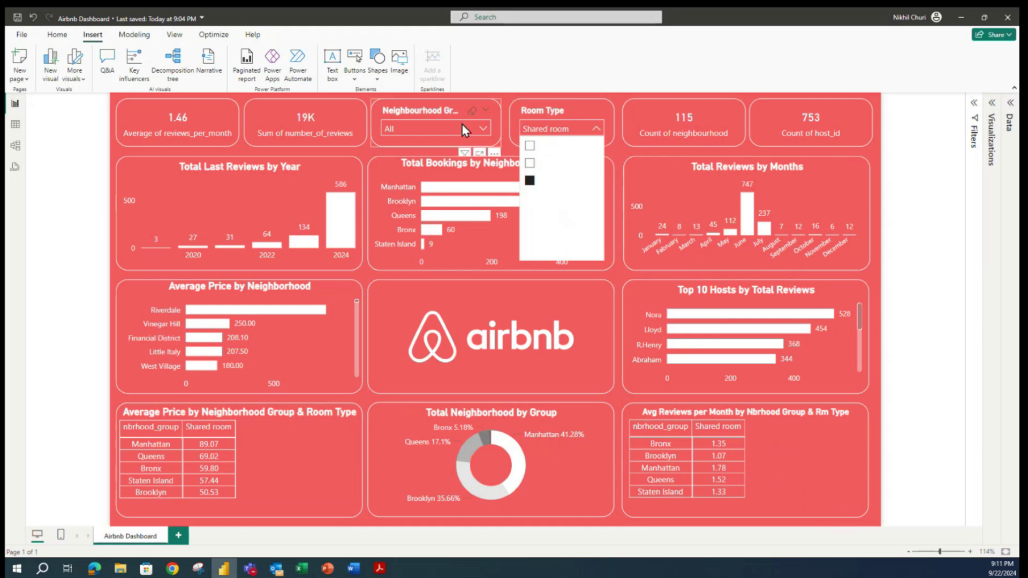
click(424, 123)
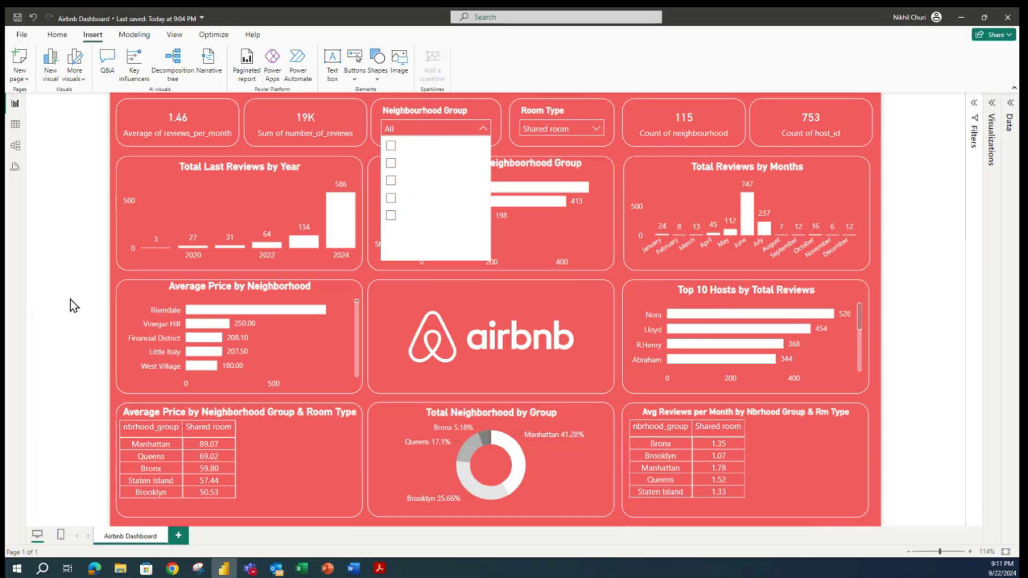
click(55, 230)
click(567, 129)
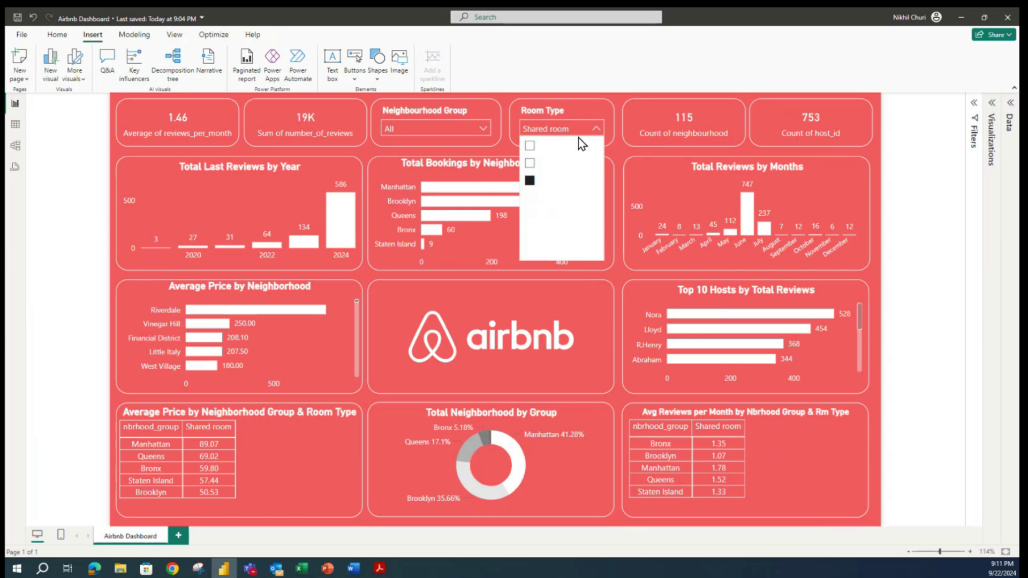
click(531, 181)
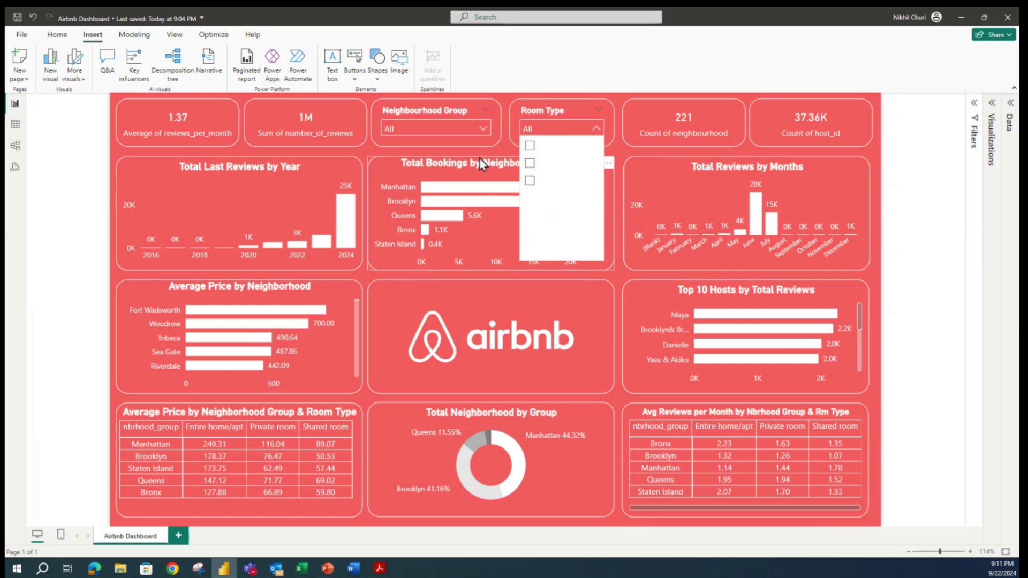
Filter the dashboard to Private room listings in the Bronx using both slicers, and clear both selections.
click(529, 163)
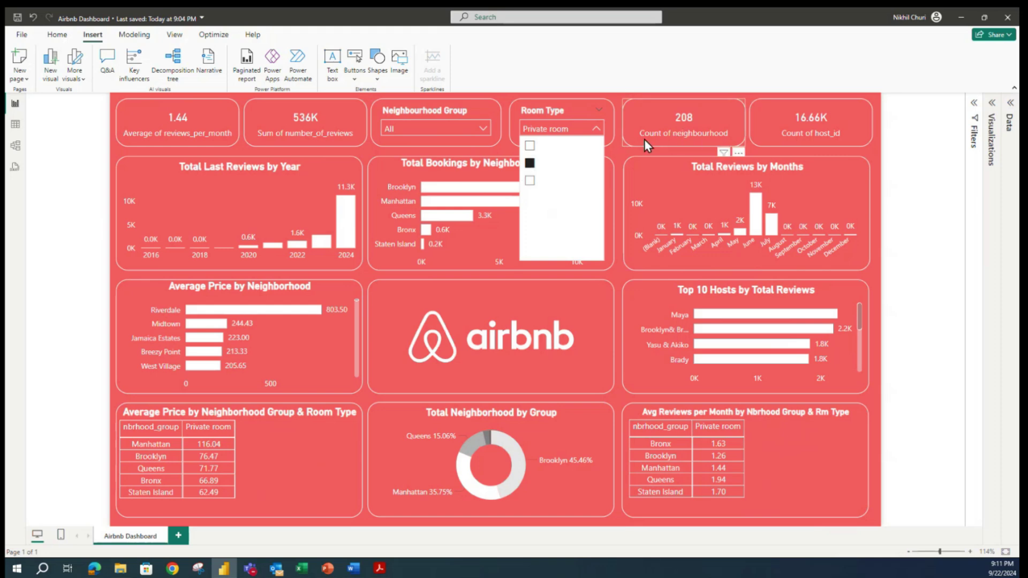
click(476, 125)
click(476, 124)
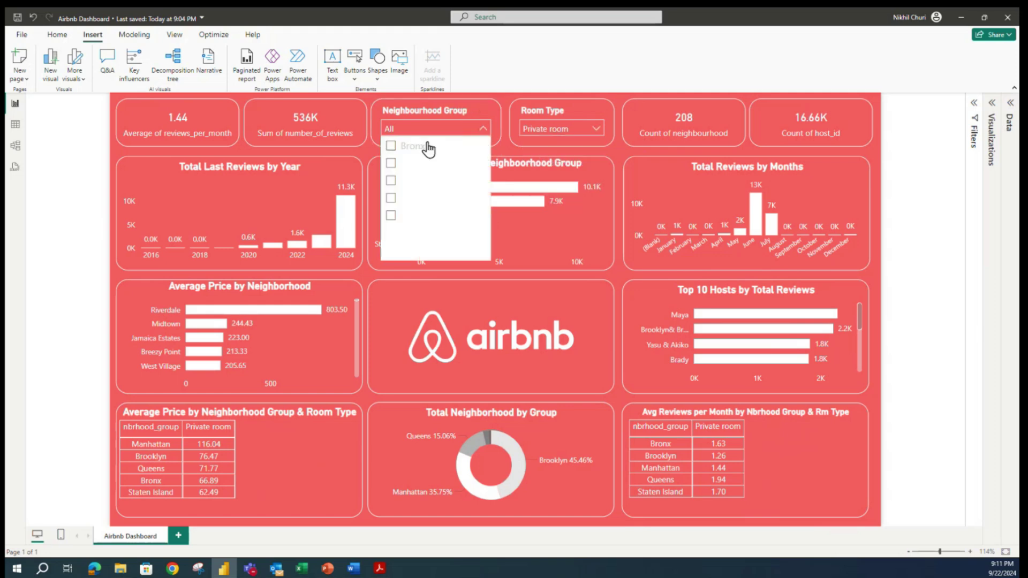
click(408, 152)
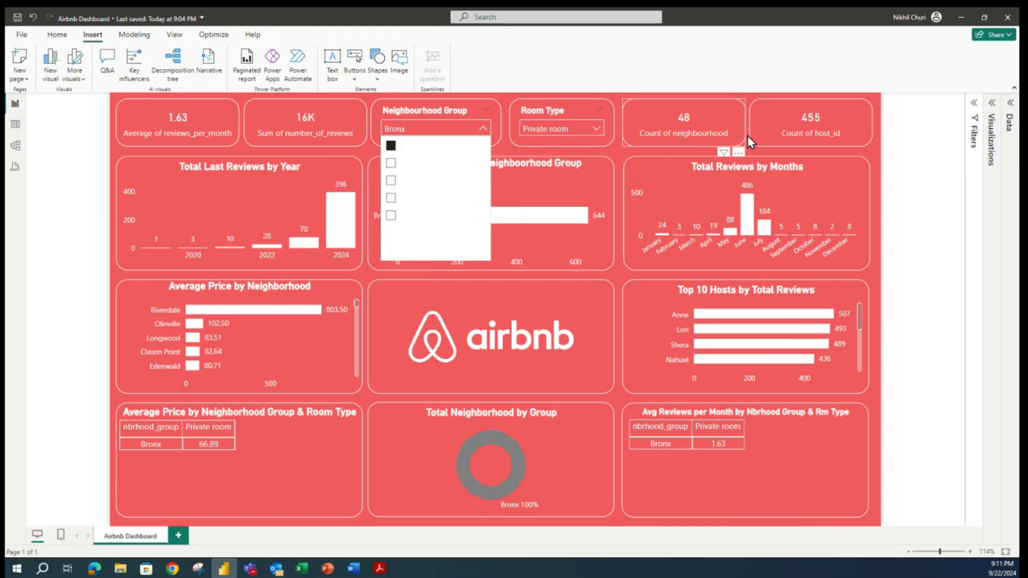
click(390, 146)
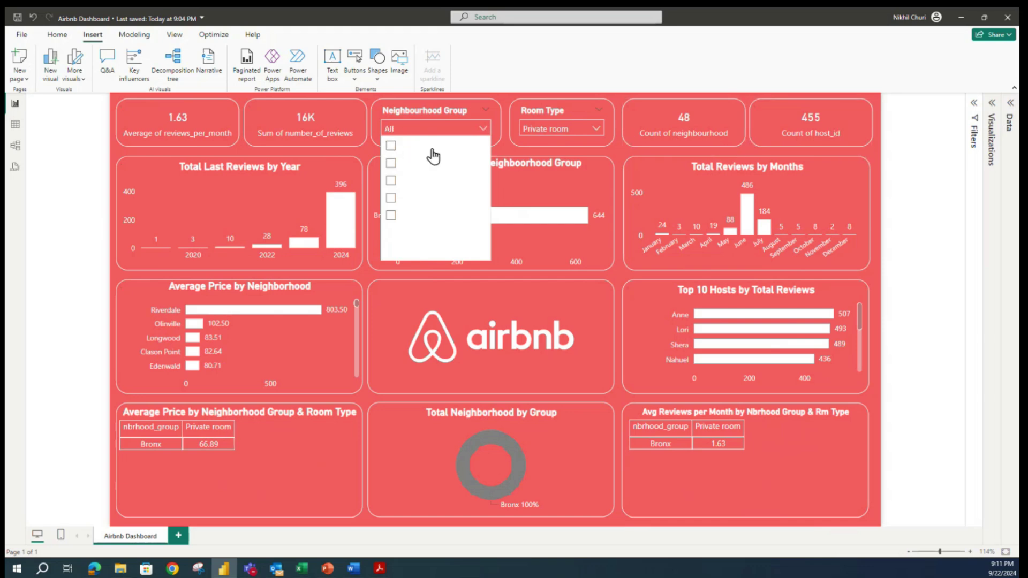
click(557, 126)
click(585, 114)
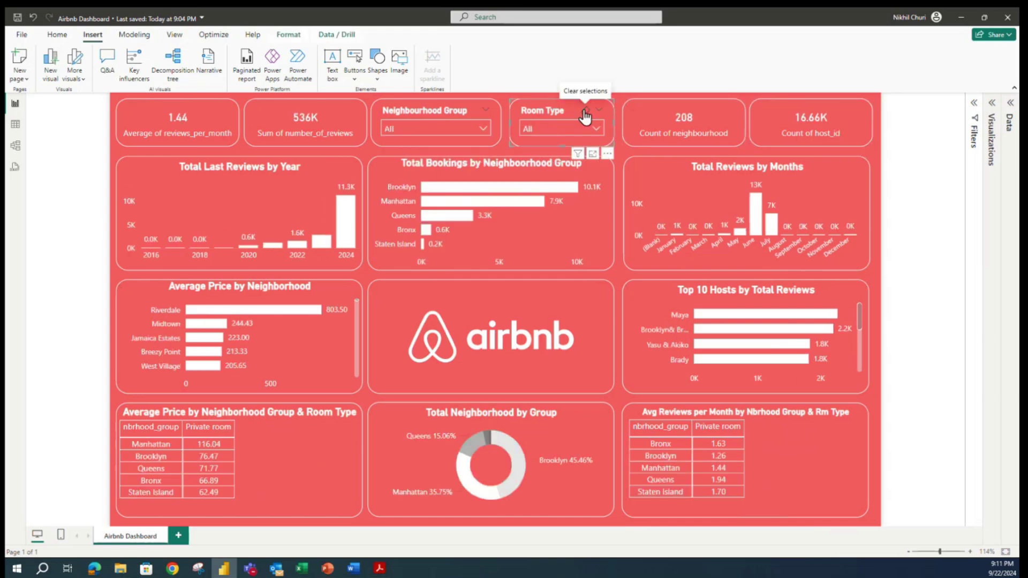
Cross-filter the dashboard by the June column of Total Reviews by Months and by the 2024 yearly column, clearing each selection.
click(756, 222)
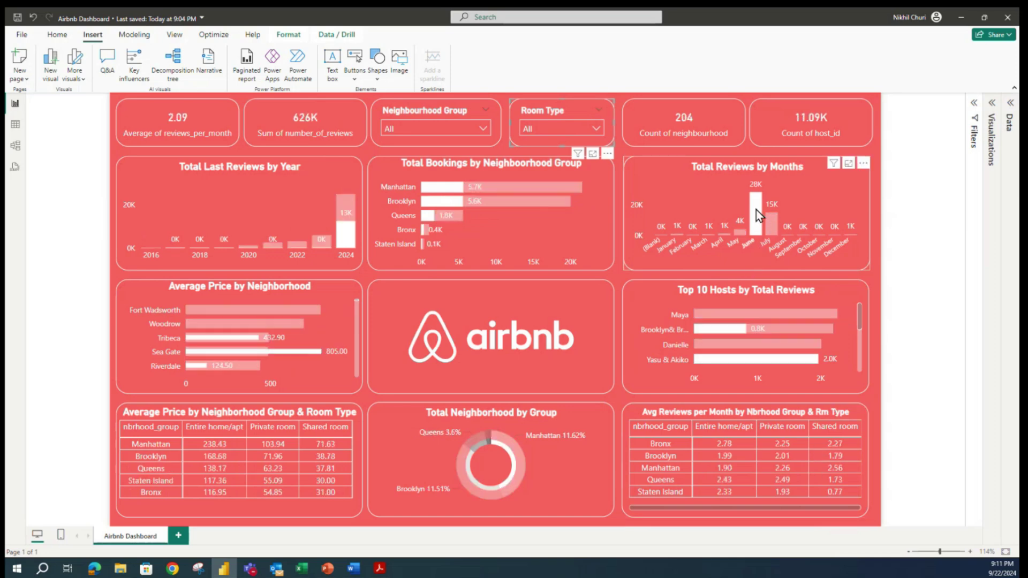
click(756, 210)
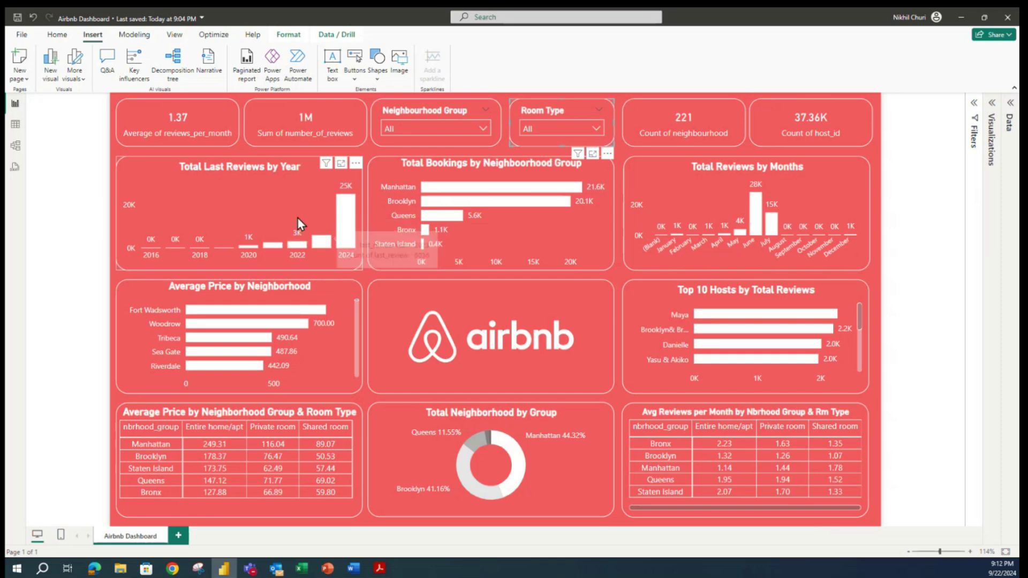
click(345, 210)
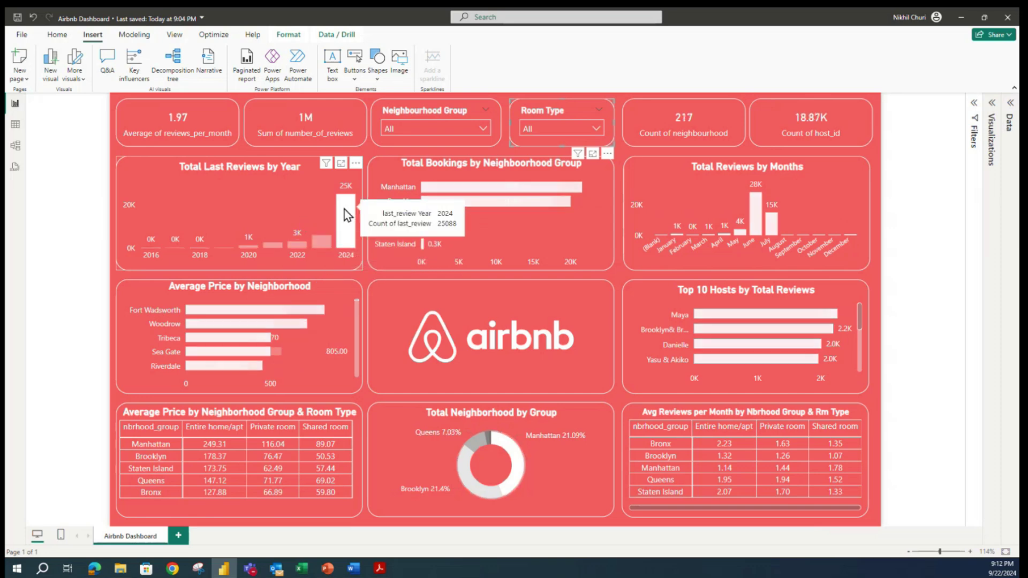
click(342, 214)
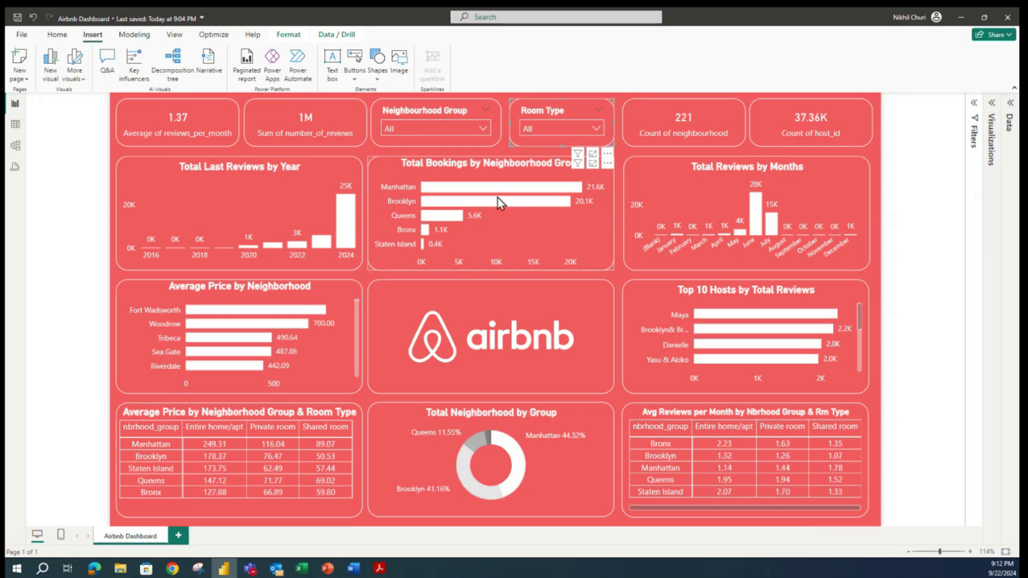
Cross-filter the dashboard by the Manhattan and Brooklyn bars of Total Bookings by Neighborhood Group, clearing each selection.
mouse_move(562, 191)
click(503, 187)
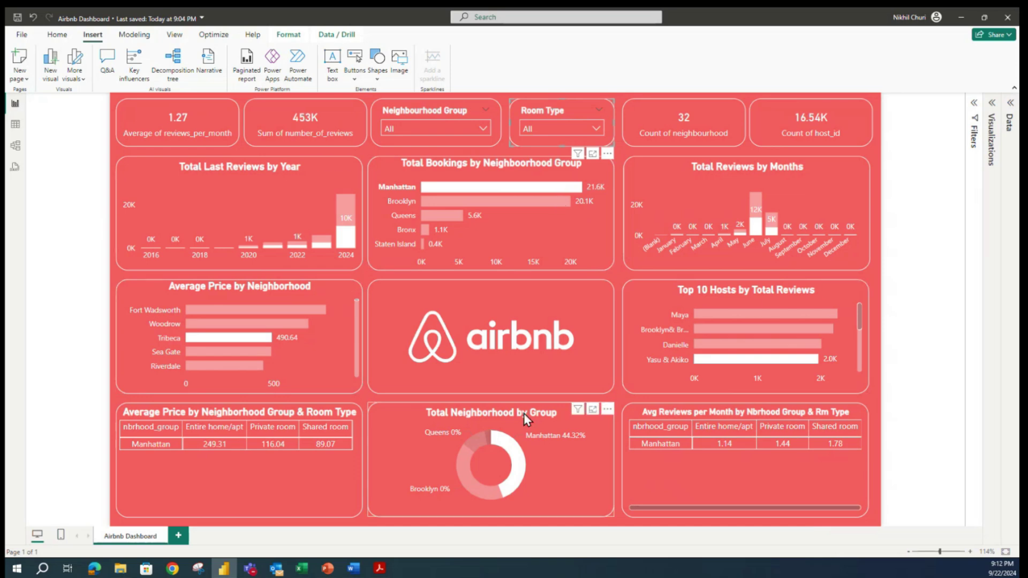
click(496, 188)
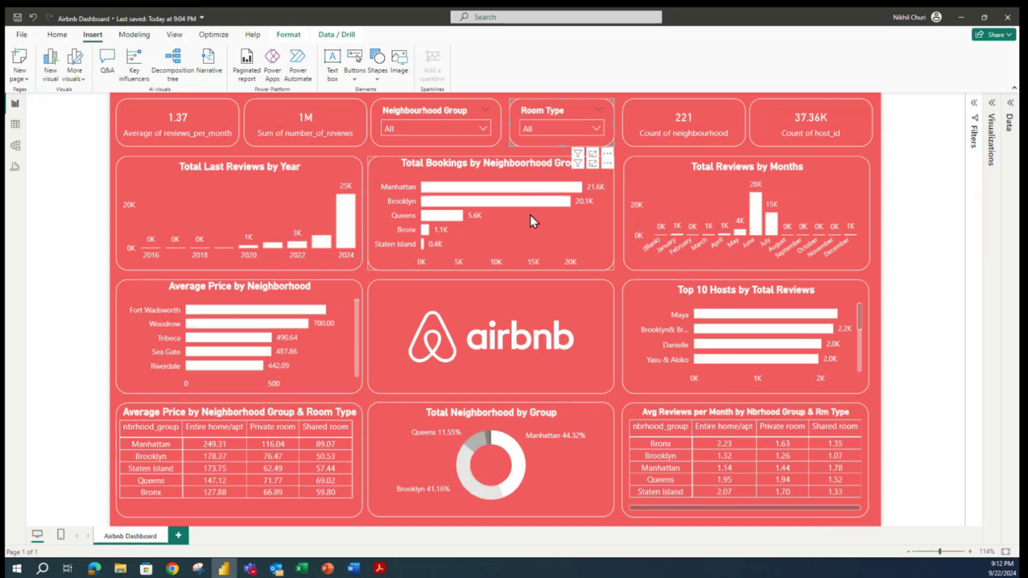
click(498, 203)
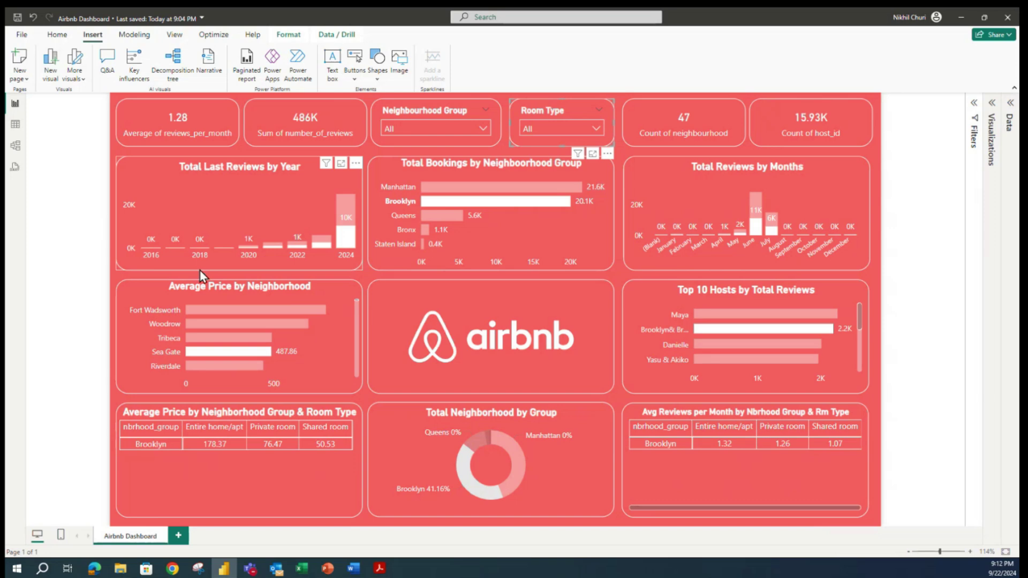
click(478, 203)
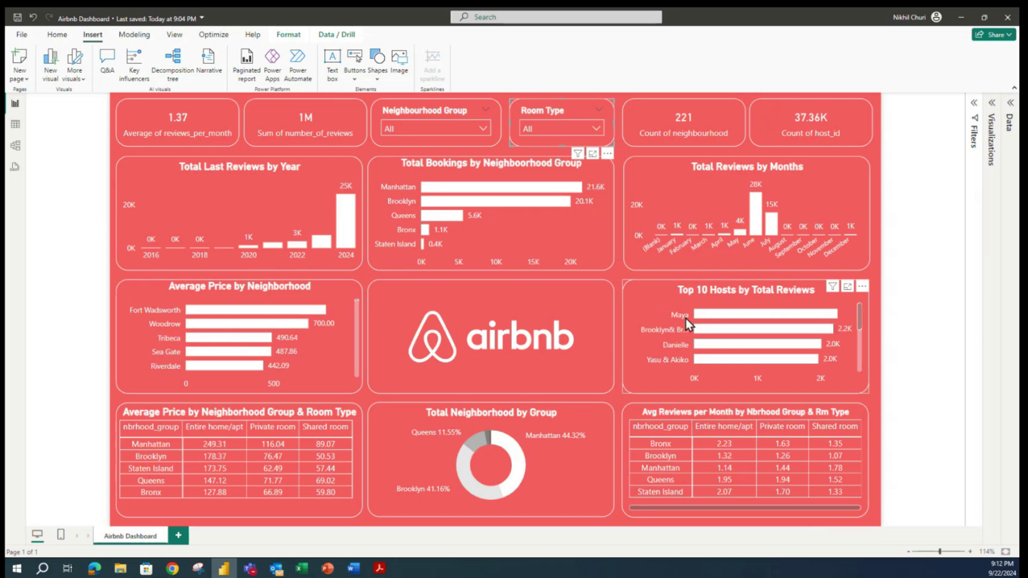
Cross-filter the dashboard by the highest-ranked host in Top 10 Hosts by Total Reviews, and clear the selection.
mouse_move(722, 316)
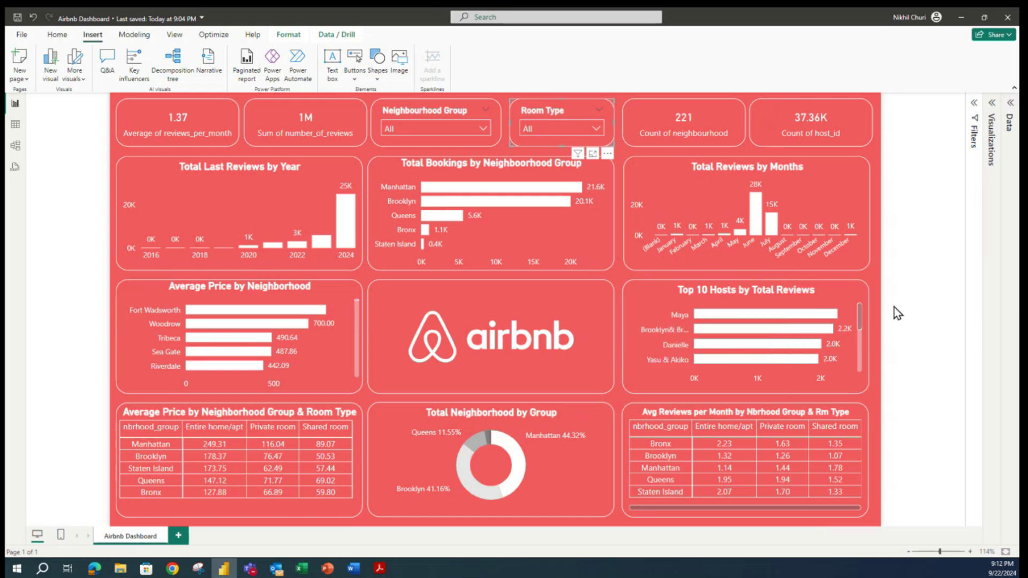
click(780, 313)
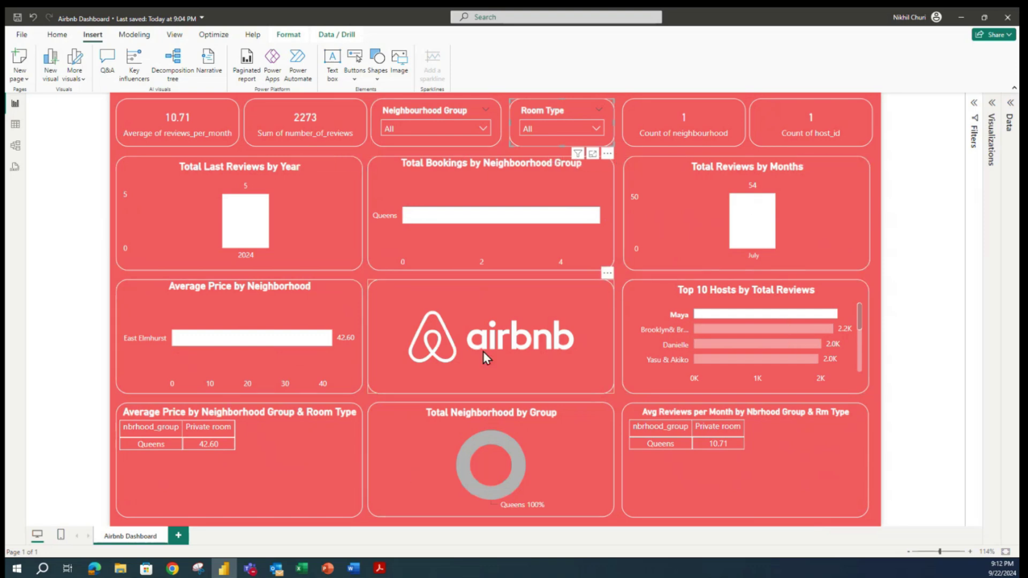
click(760, 313)
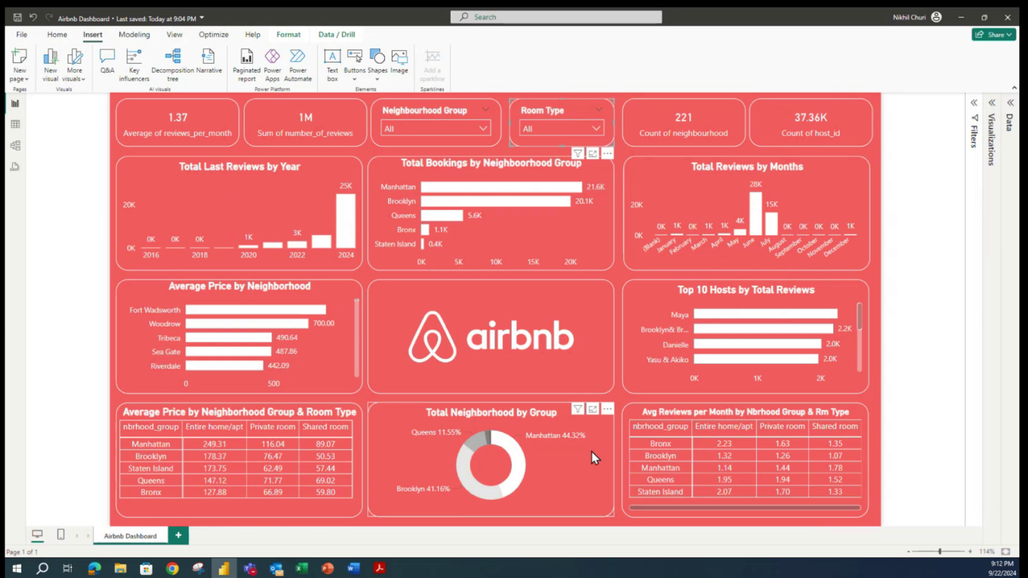
Save the dashboard report and open Airbnb_Dataset_2024.csv from the Airbnb Dashboard folder in a maximized Excel window.
click(17, 17)
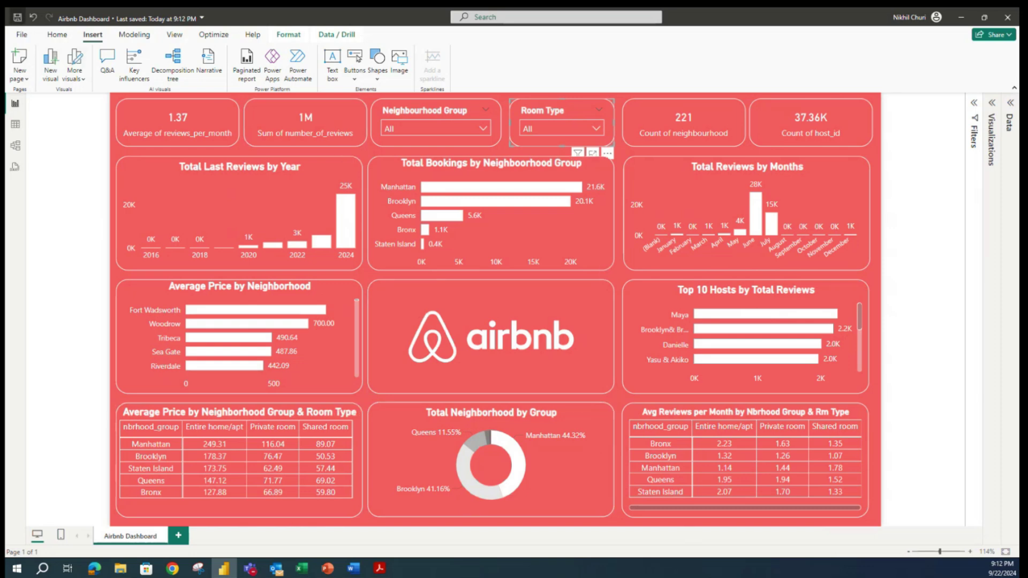
key(alt+Tab)
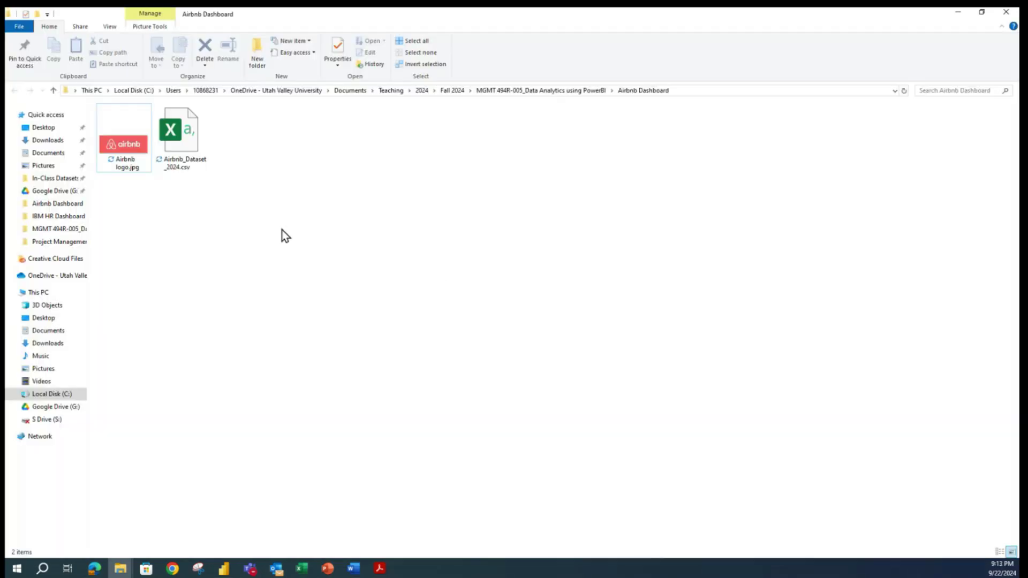
double_click(202, 150)
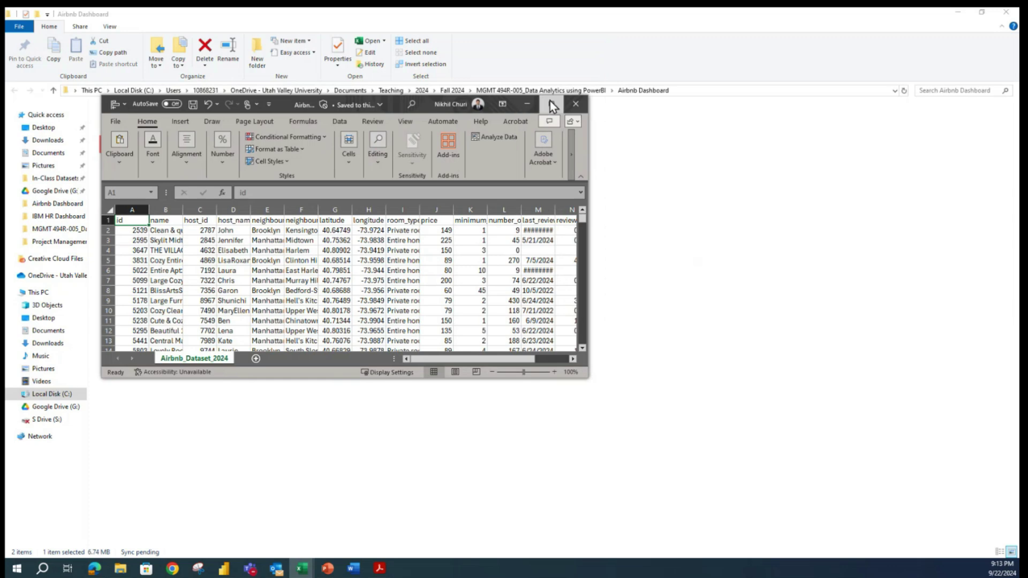
click(551, 103)
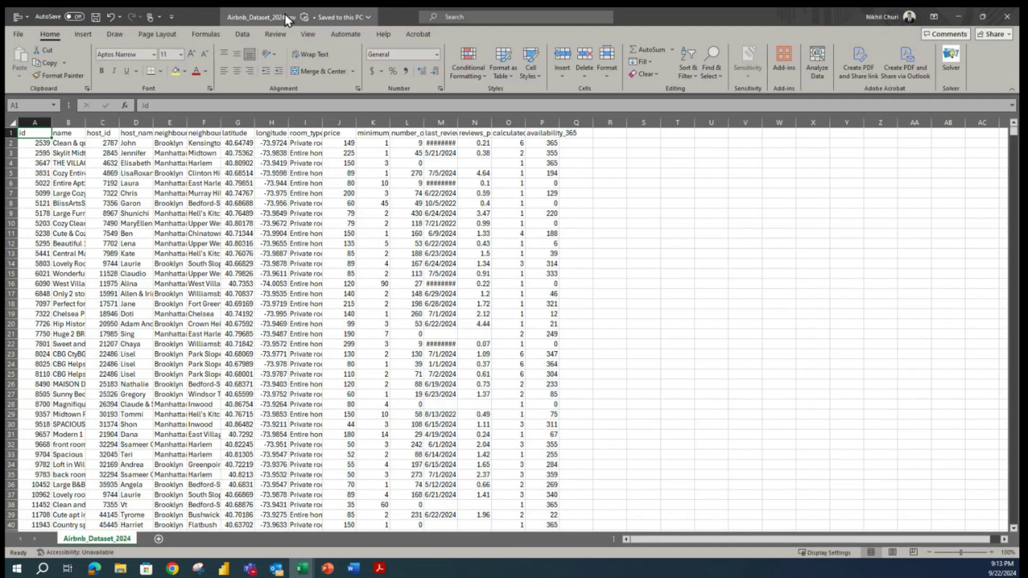
Center all cells of the Airbnb_Dataset_2024 sheet vertically and horizontally, and widen all columns equally so their headers are readable.
click(204, 233)
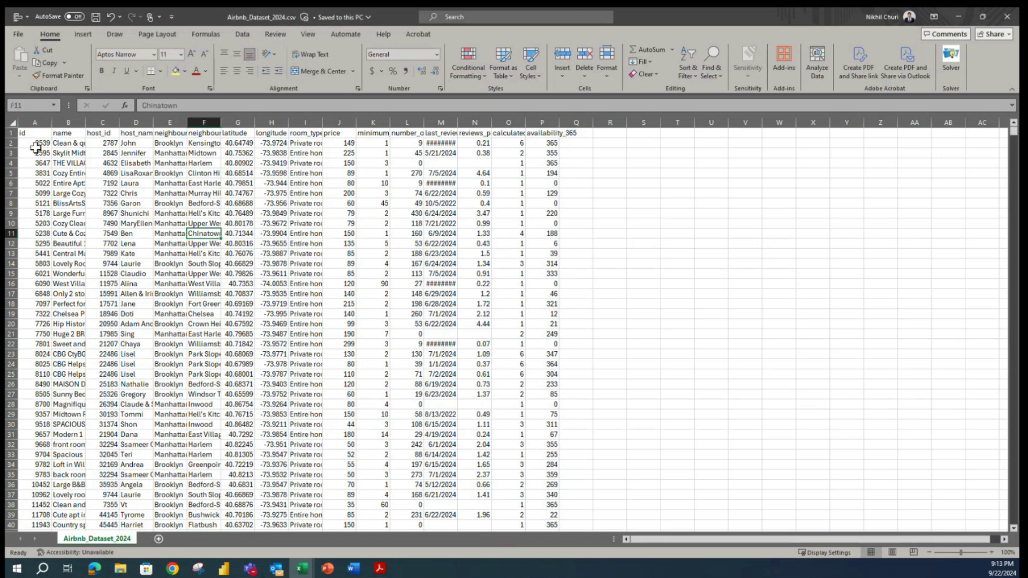
click(10, 124)
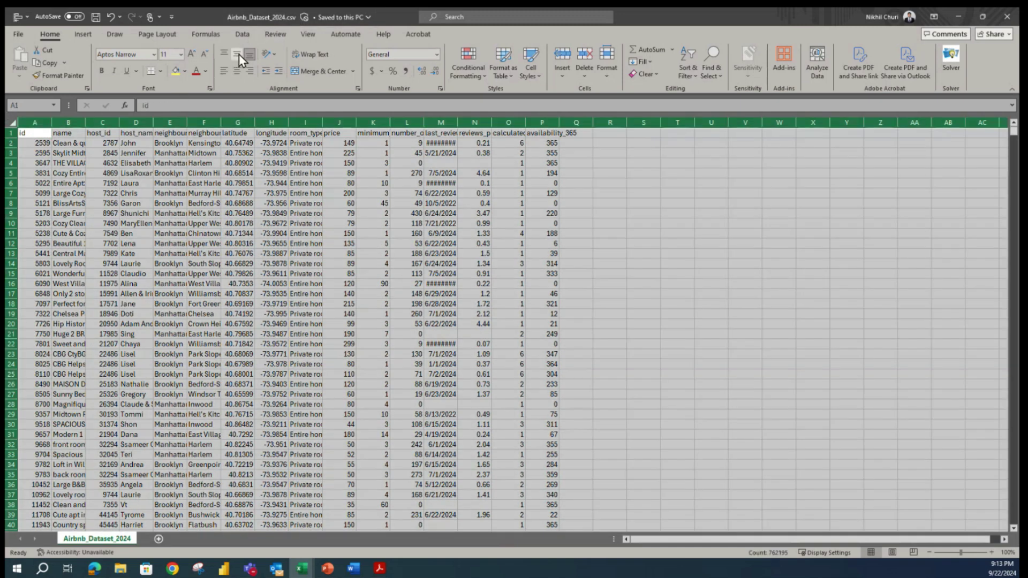
click(237, 54)
click(236, 71)
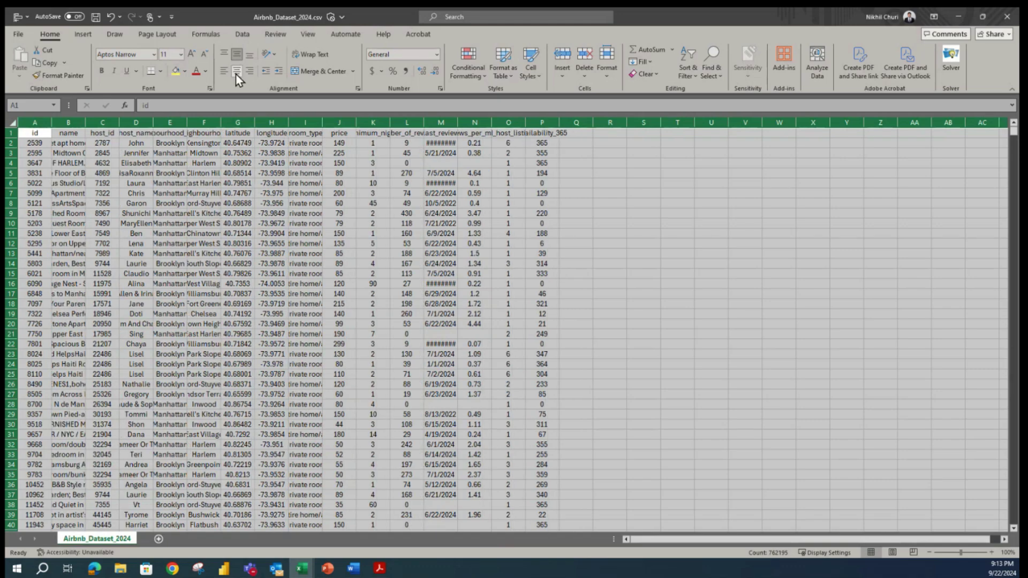
double_click(222, 123)
drag(650, 131, 203, 140)
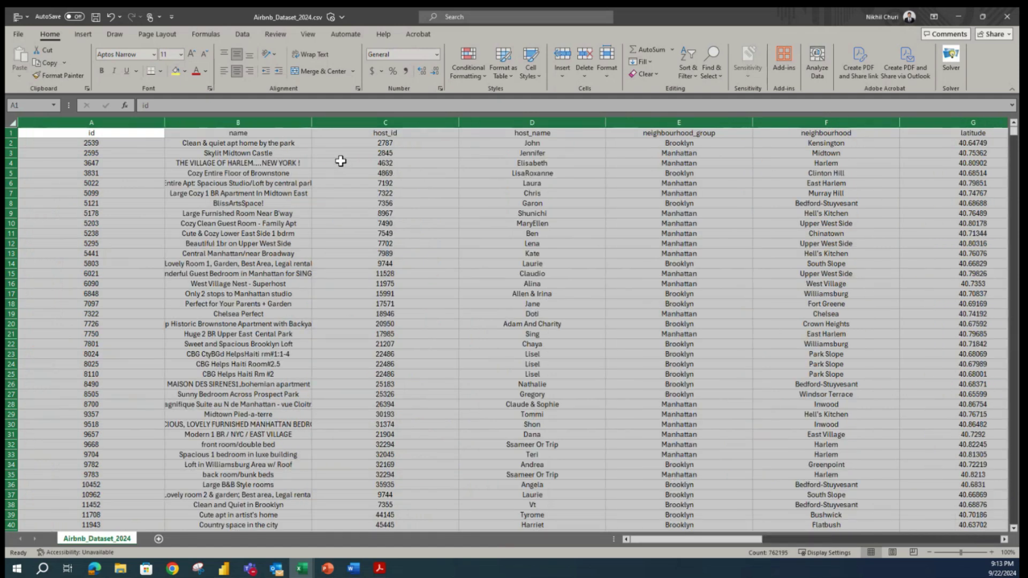
Undo the equal column widening and narrow the name, host_name and neighbourhood_group columns so all dataset columns fit in view.
key(ctrl+z)
click(408, 234)
drag(652, 123, 174, 131)
drag(341, 123, 310, 127)
drag(386, 121, 373, 122)
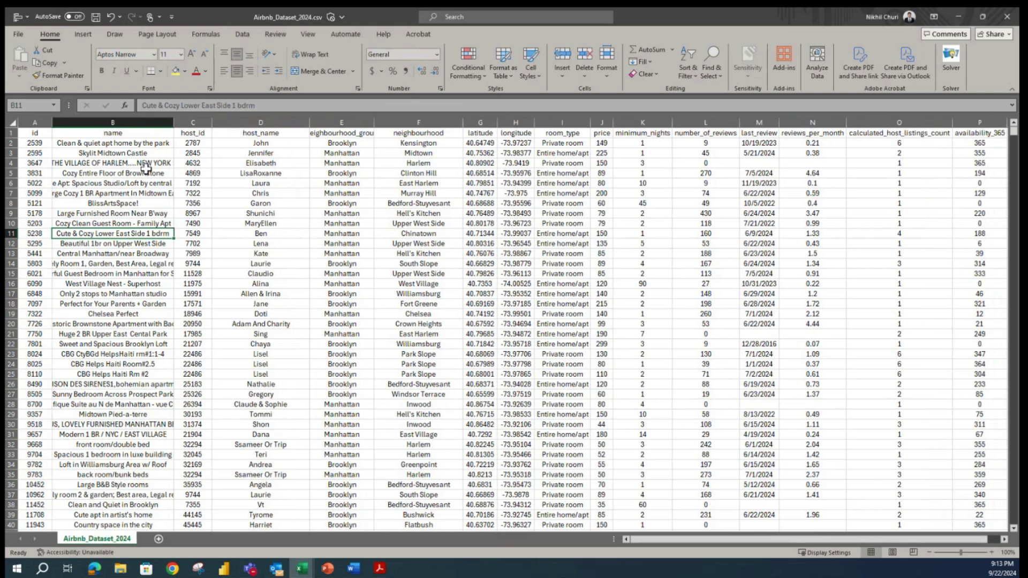
Add filters to the header row of the Airbnb_Dataset_2024 sheet.
click(7, 133)
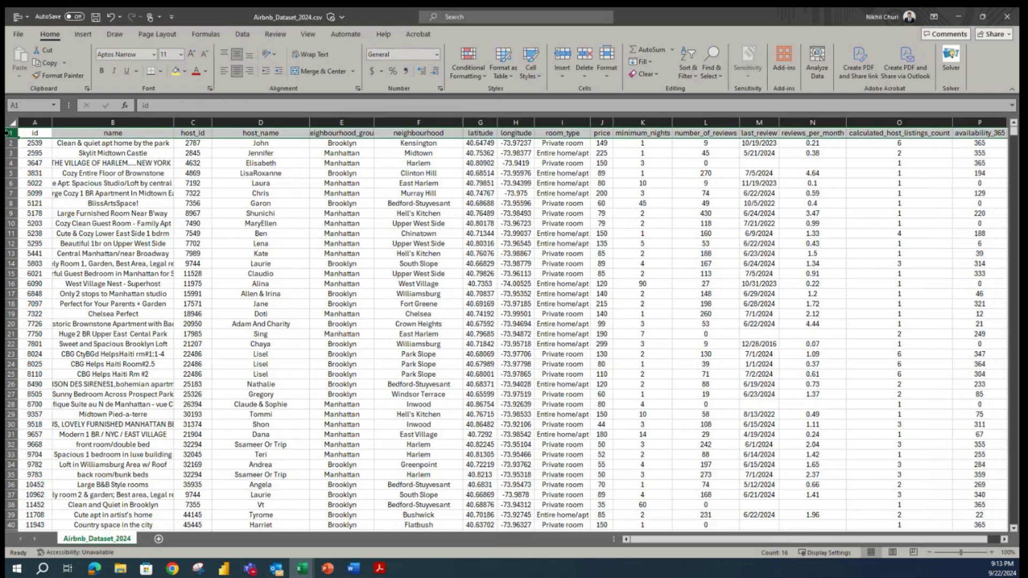
click(247, 34)
click(527, 58)
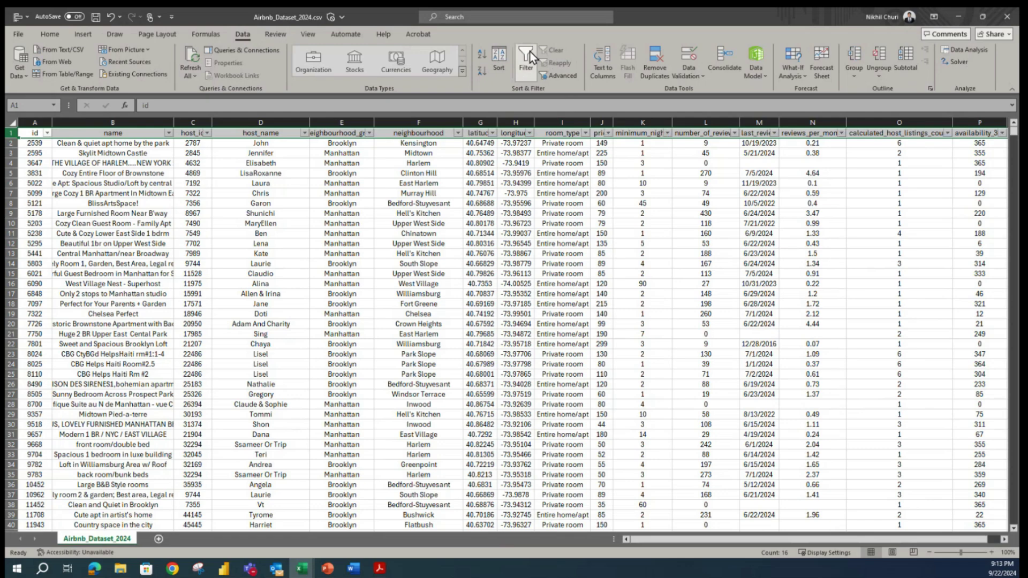
Freeze the top row of the sheet and check that the headers stay in place through the data.
key(alt+w)
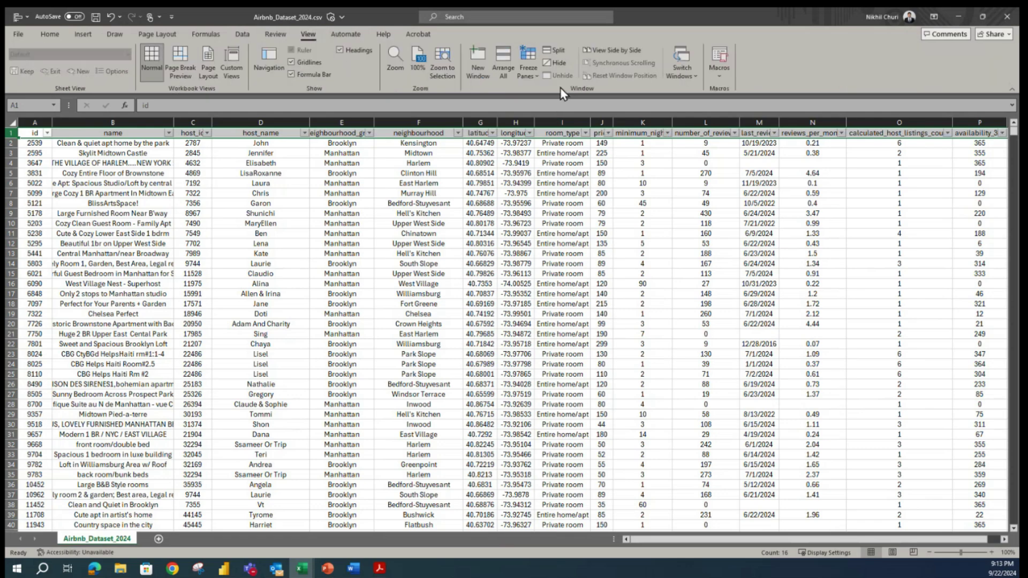
click(531, 79)
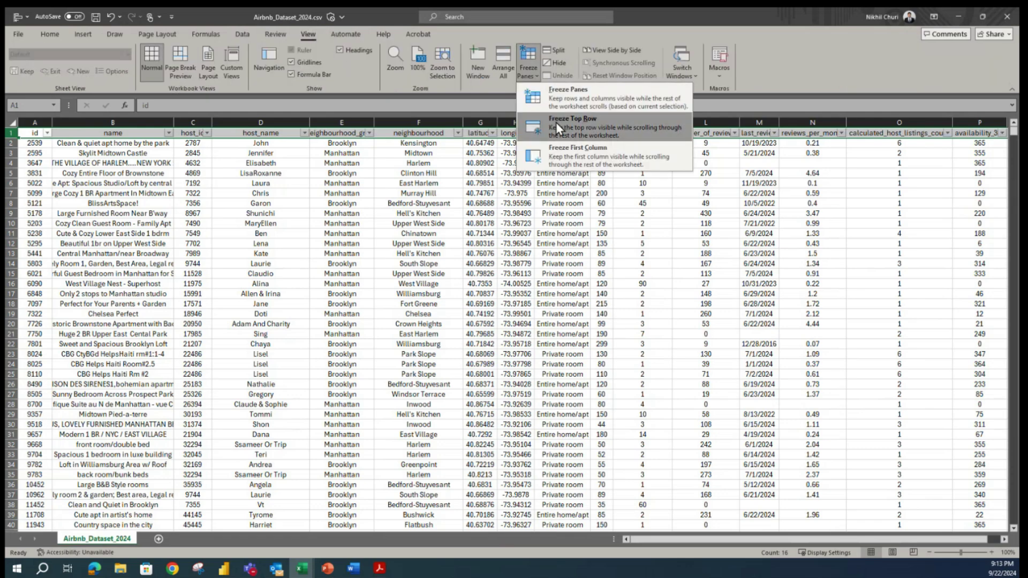
click(555, 122)
click(434, 253)
scroll(432, 244, down, 10)
scroll(433, 244, up, 10)
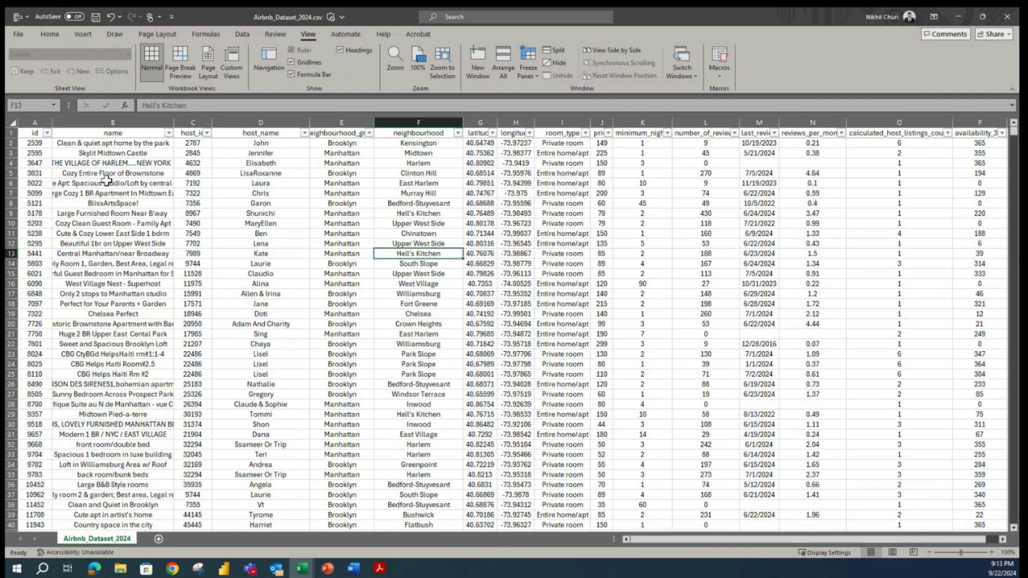
Count the dataset's columns by selecting the header row from id to availability_365.
click(34, 133)
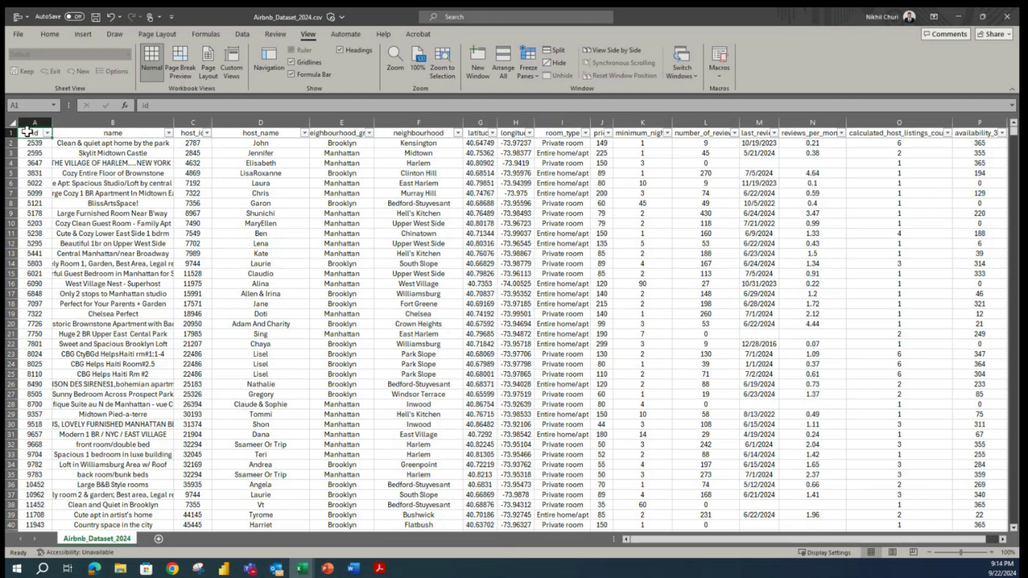
key(ctrl+shift+Right)
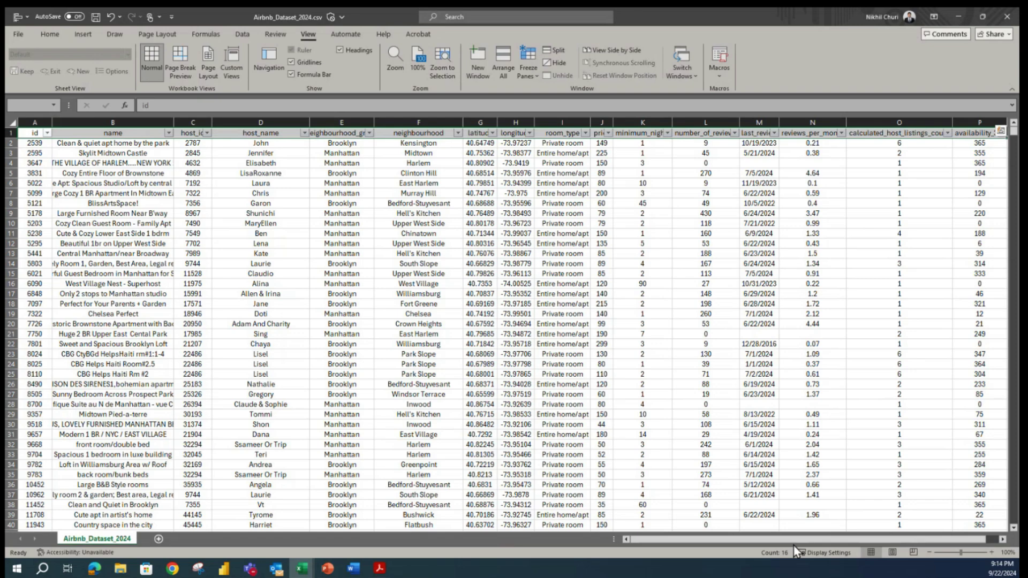
scroll(803, 538, right, 1)
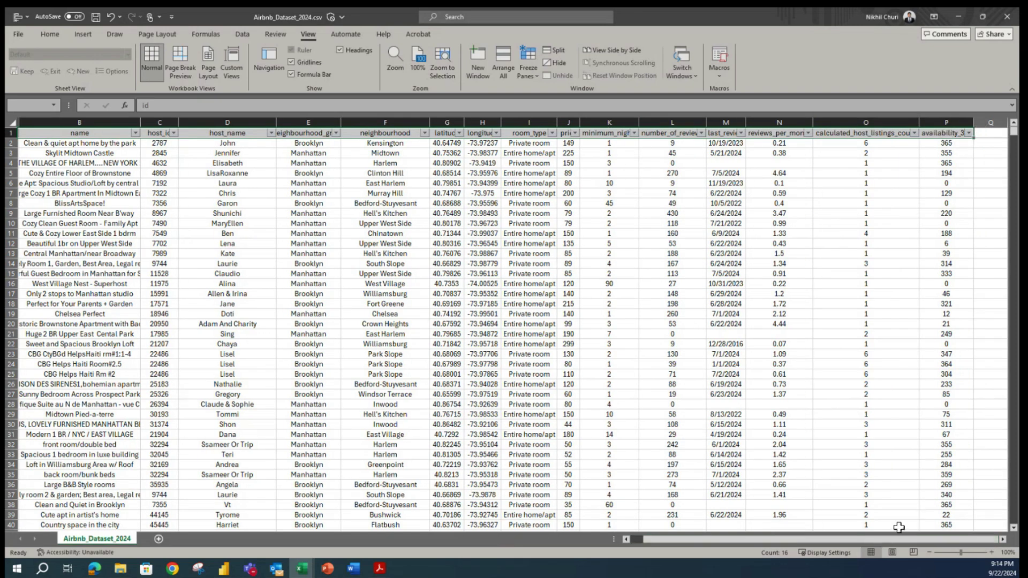
scroll(681, 544, left, 1)
click(32, 132)
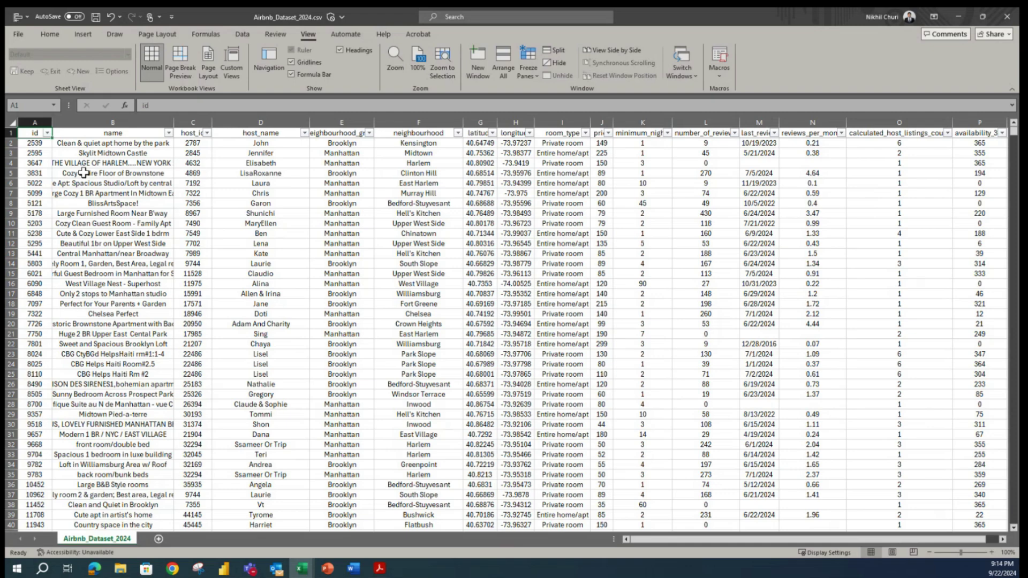
Count the dataset's records by selecting the id column down to its last row, and return to the first rows.
key(ctrl+shift+Down)
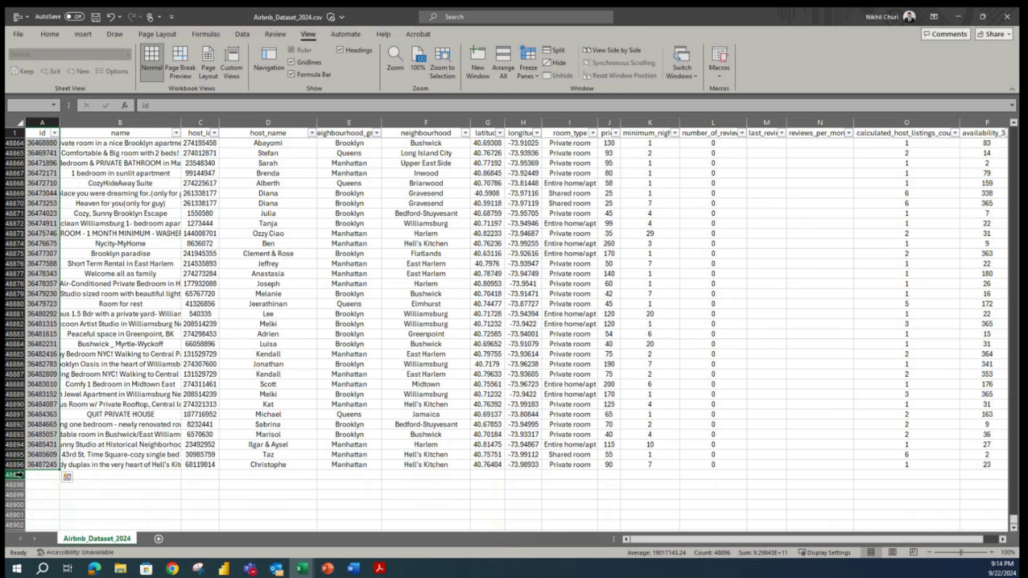
scroll(248, 391, up, 20)
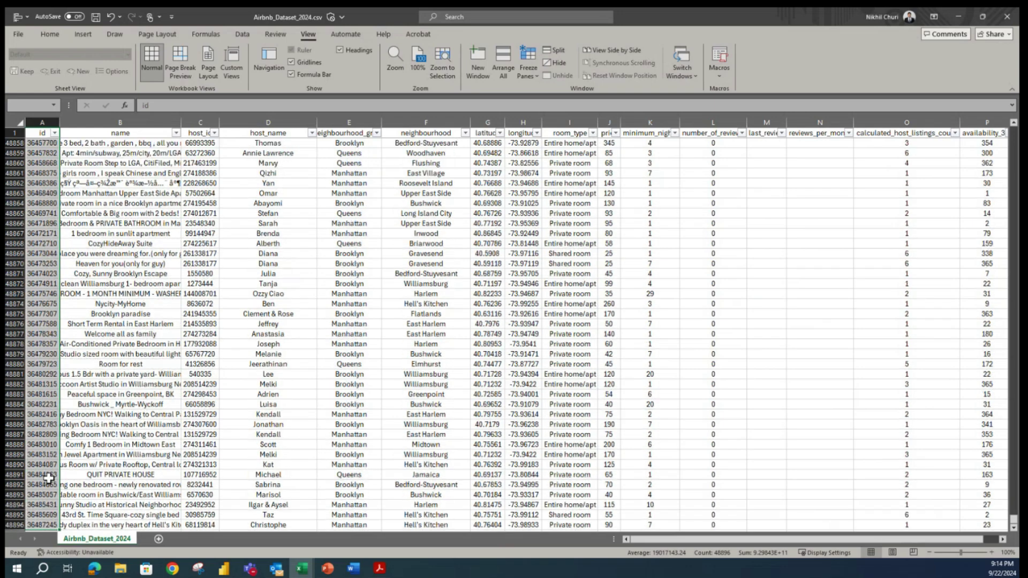
click(68, 304)
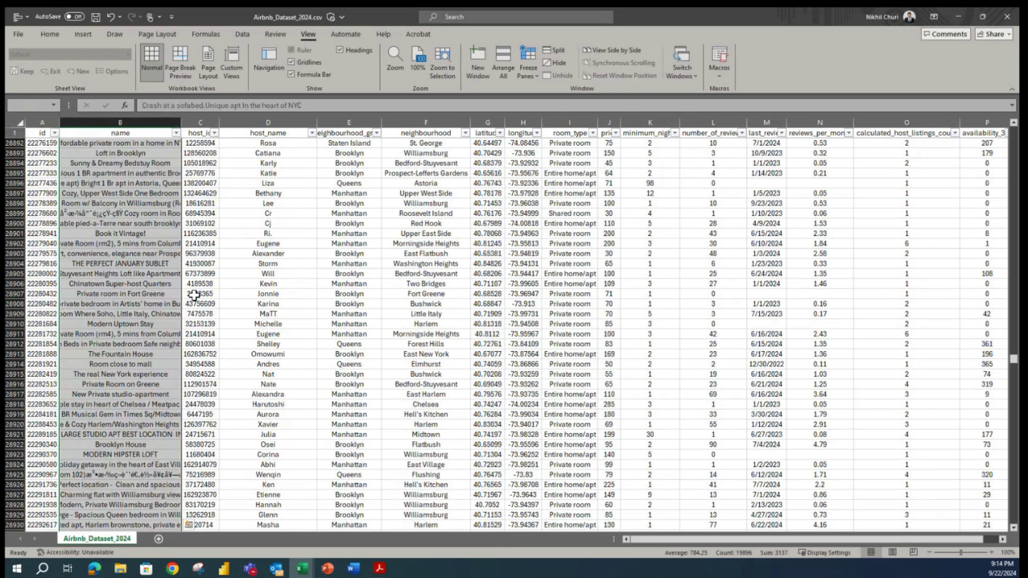
key(ctrl+shift+Up)
click(45, 344)
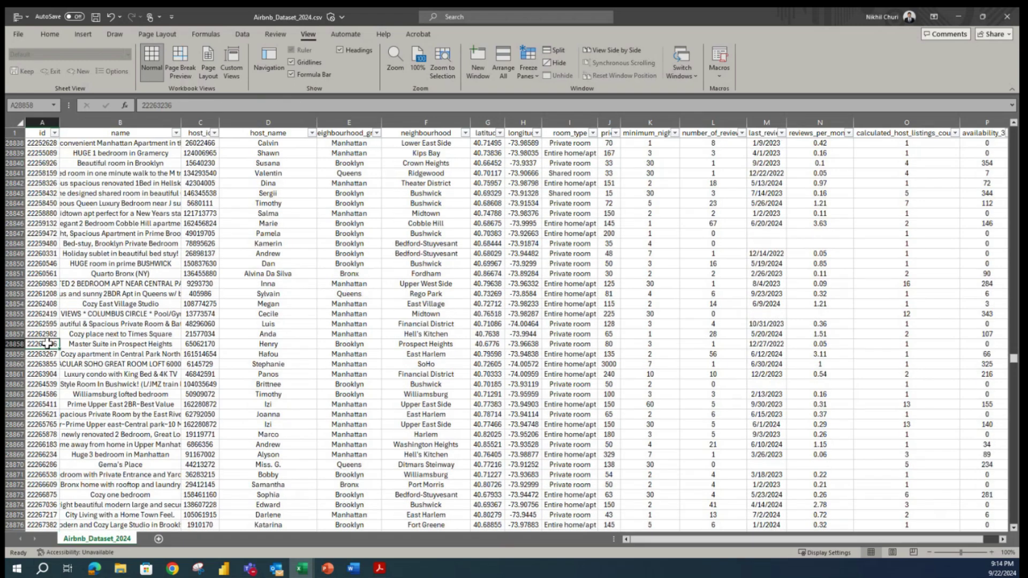
key(ctrl+shift+Up)
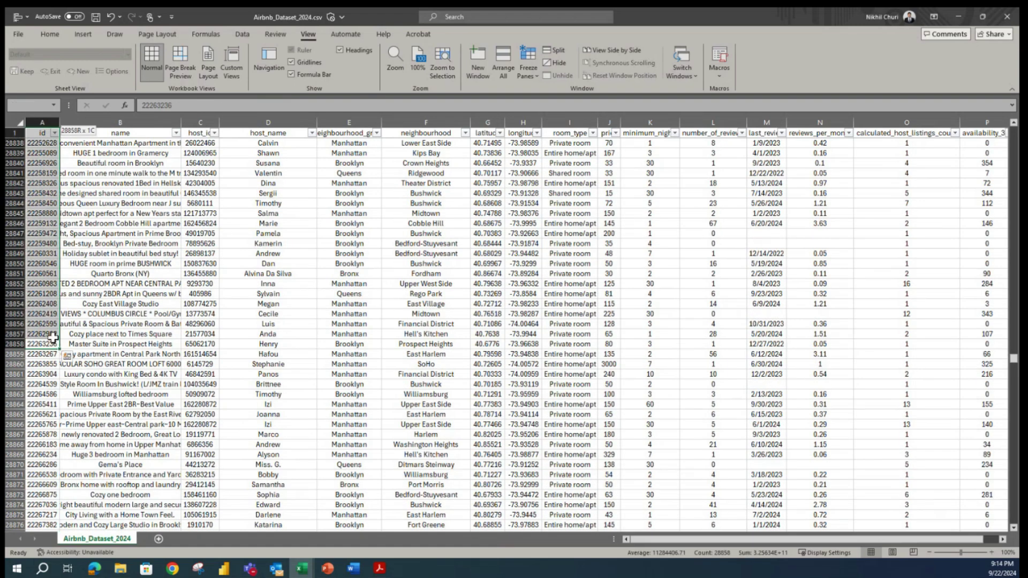
scroll(52, 336, up, 16)
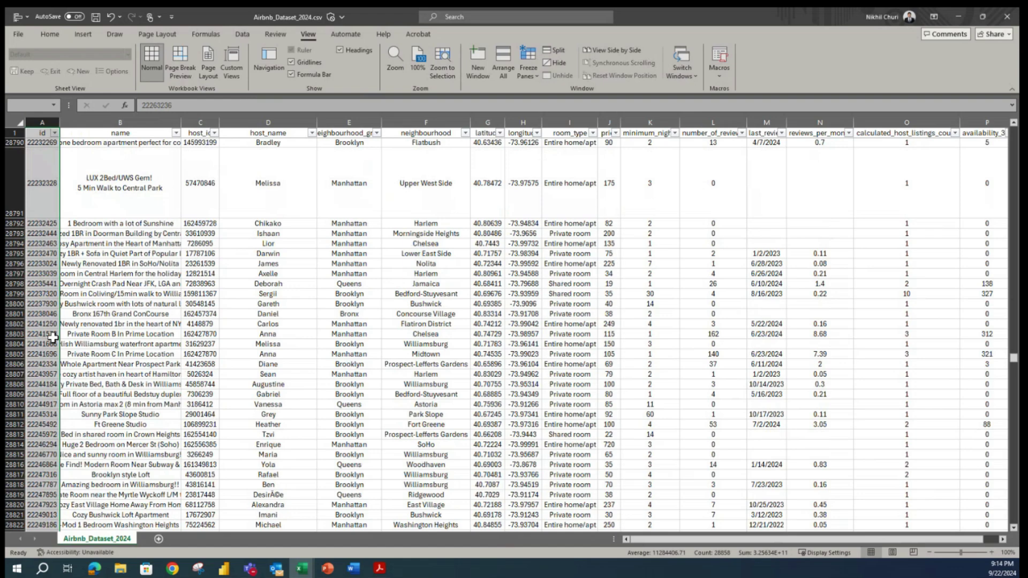
key(ctrl+Down)
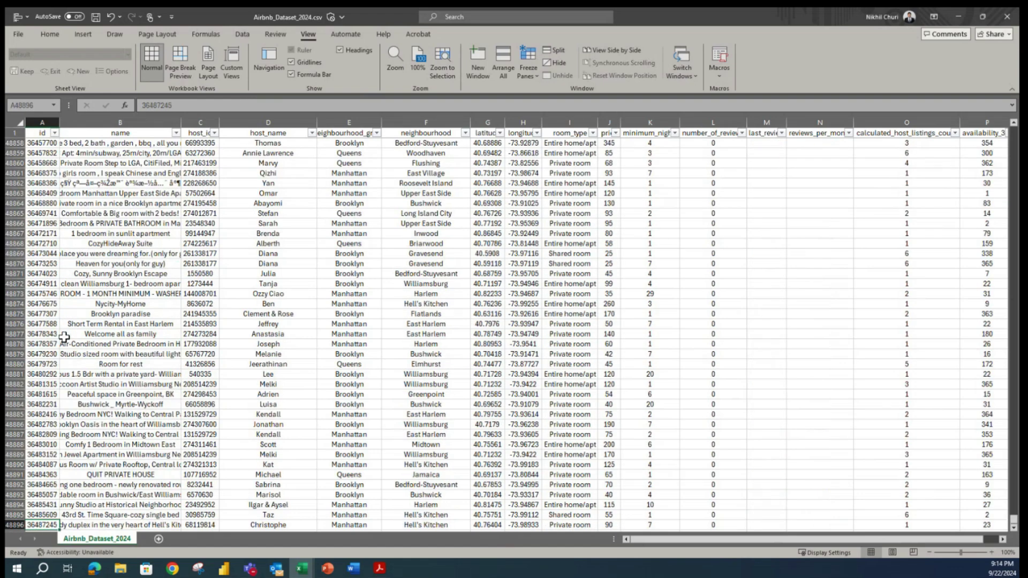
scroll(59, 331, up, 12)
click(35, 183)
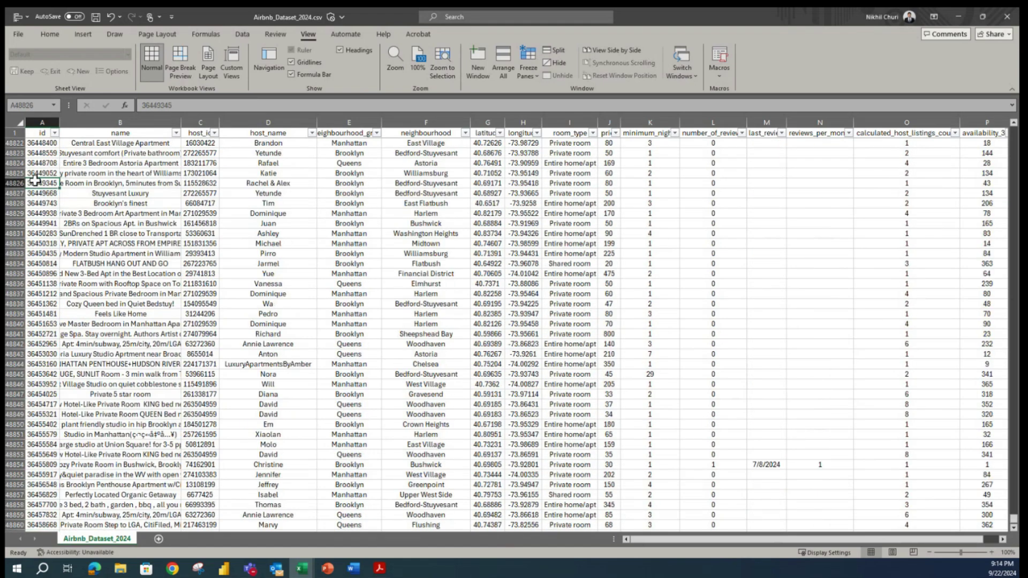
key(ctrl+shift+Up)
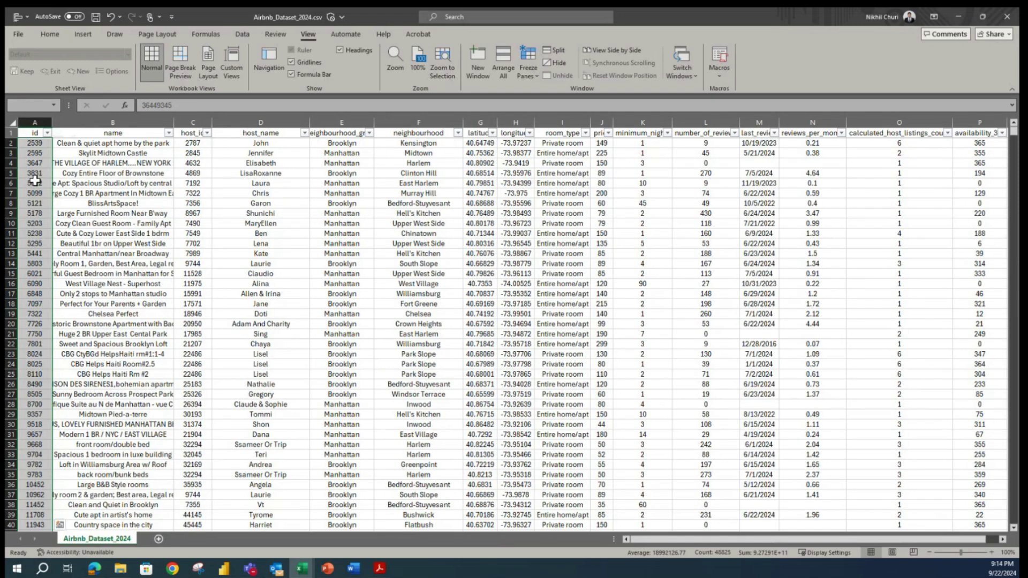
click(170, 203)
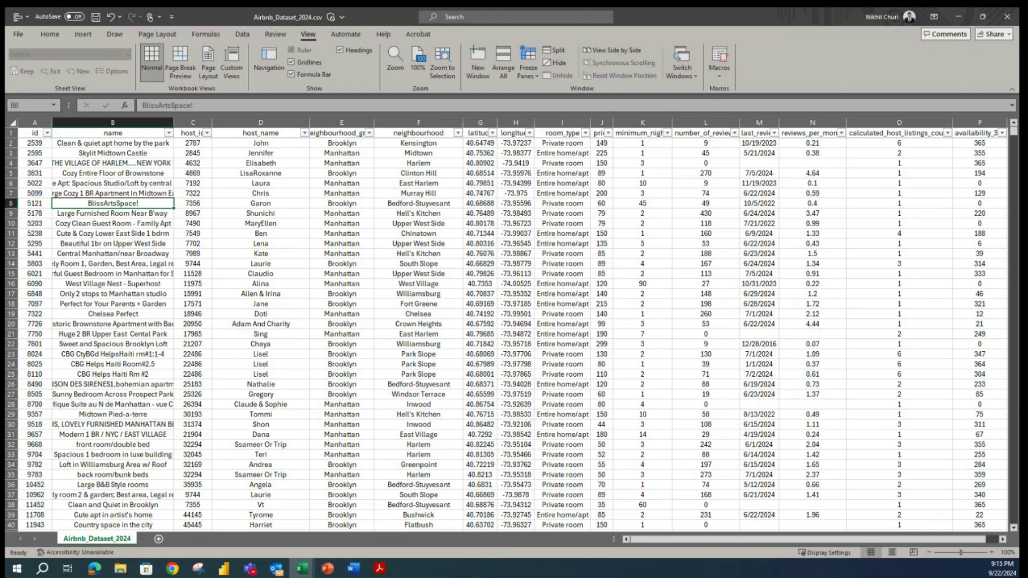
click(286, 293)
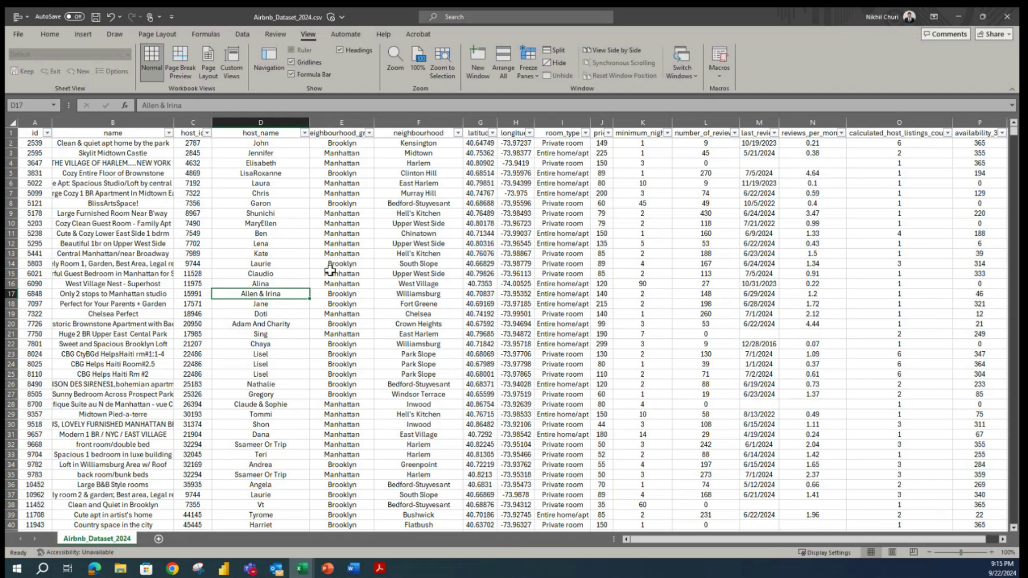
click(136, 276)
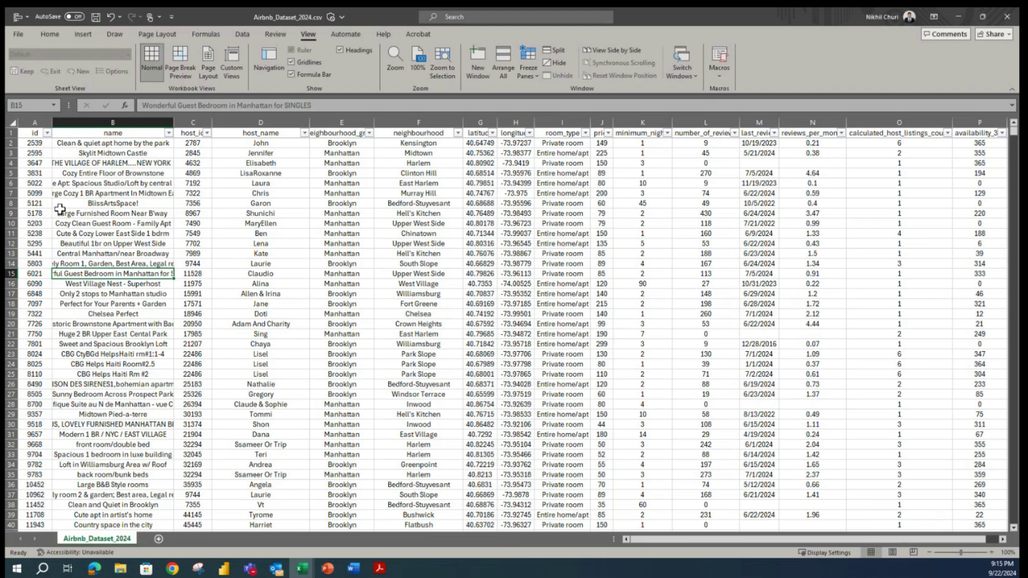
Examine the id column's filter values from first to last for blanks, and close the list with all values selected.
click(47, 133)
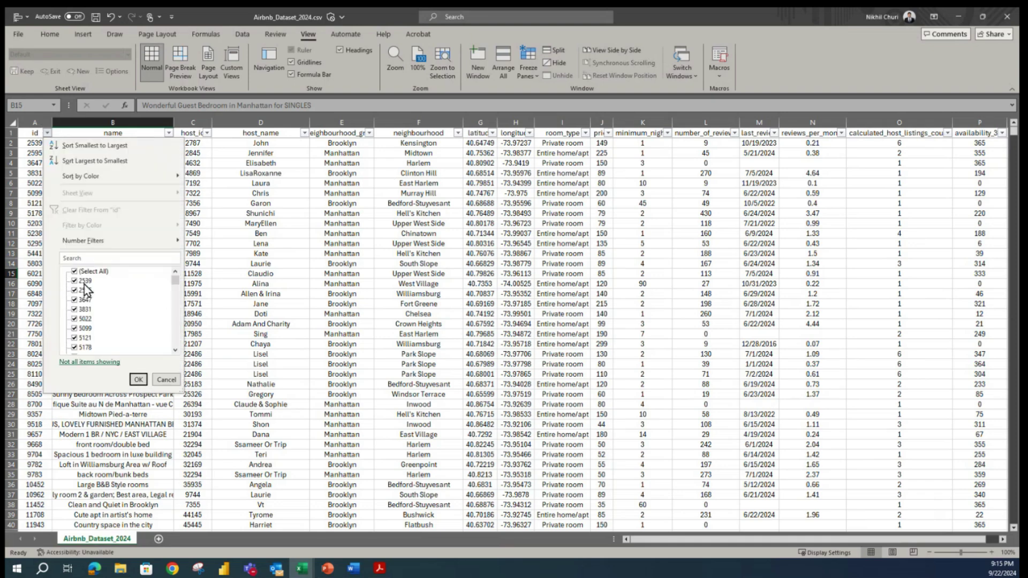
drag(173, 283, 179, 362)
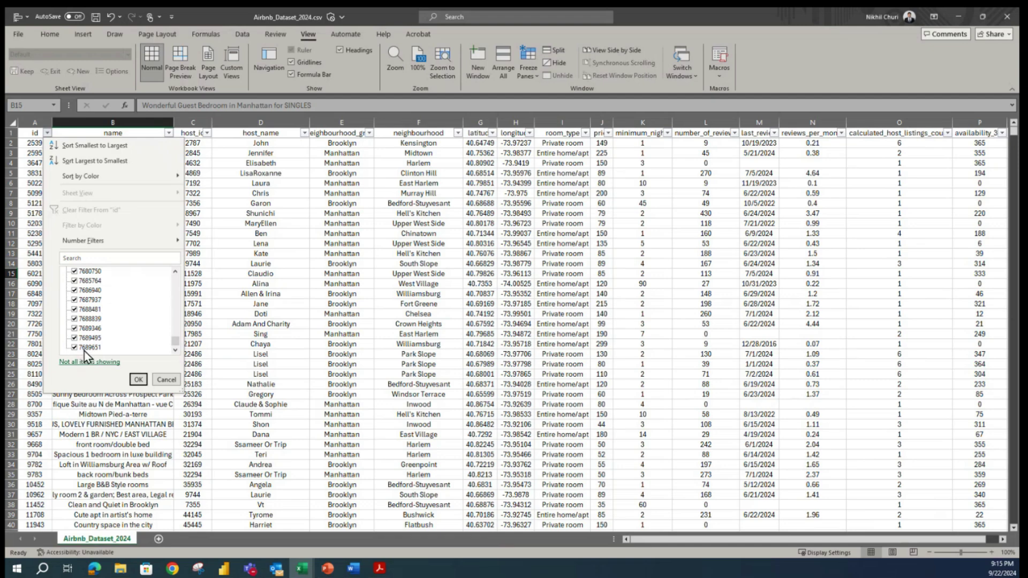
click(138, 381)
Examine the name column's filter values from first to last for odd or blank entries.
click(140, 173)
click(168, 134)
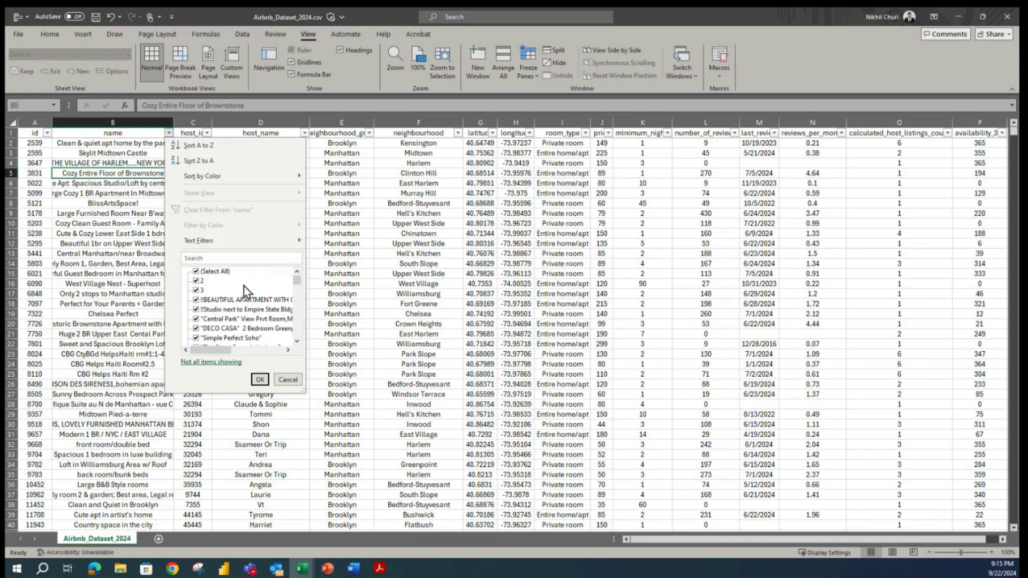
drag(297, 283, 303, 348)
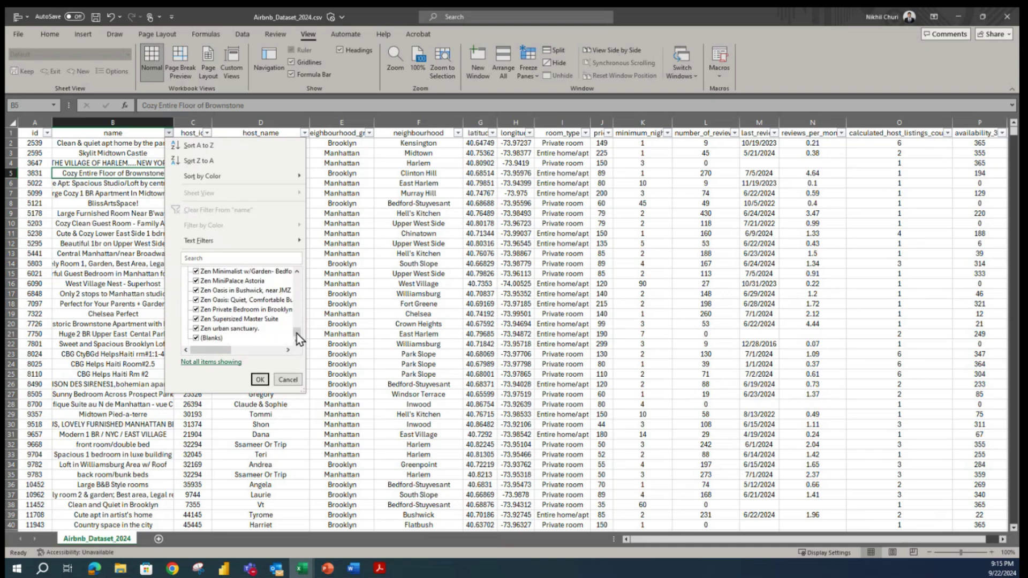
drag(297, 333, 300, 264)
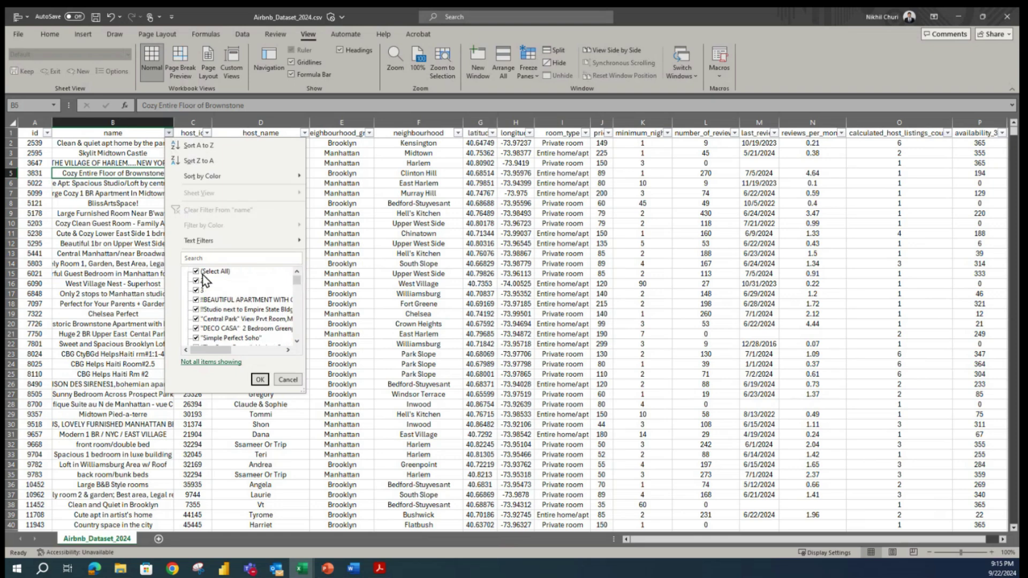
mouse_move(298, 280)
mouse_down()
mouse_move(301, 326)
mouse_move(295, 275)
mouse_up()
Filter the name column to only the values 2, 3 and (Blanks).
click(219, 272)
click(199, 272)
click(198, 273)
click(196, 281)
click(196, 289)
drag(298, 280, 297, 332)
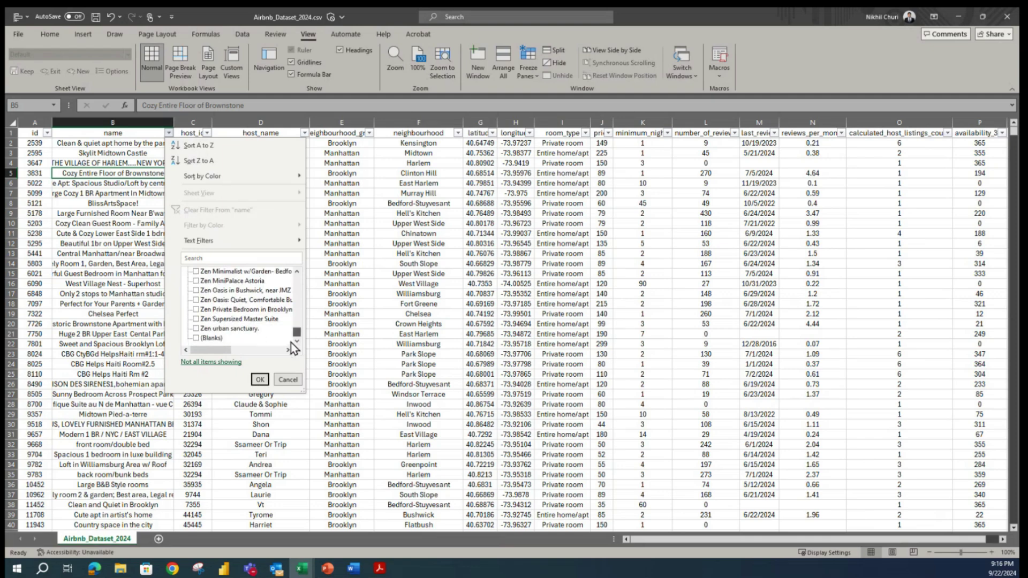
click(196, 338)
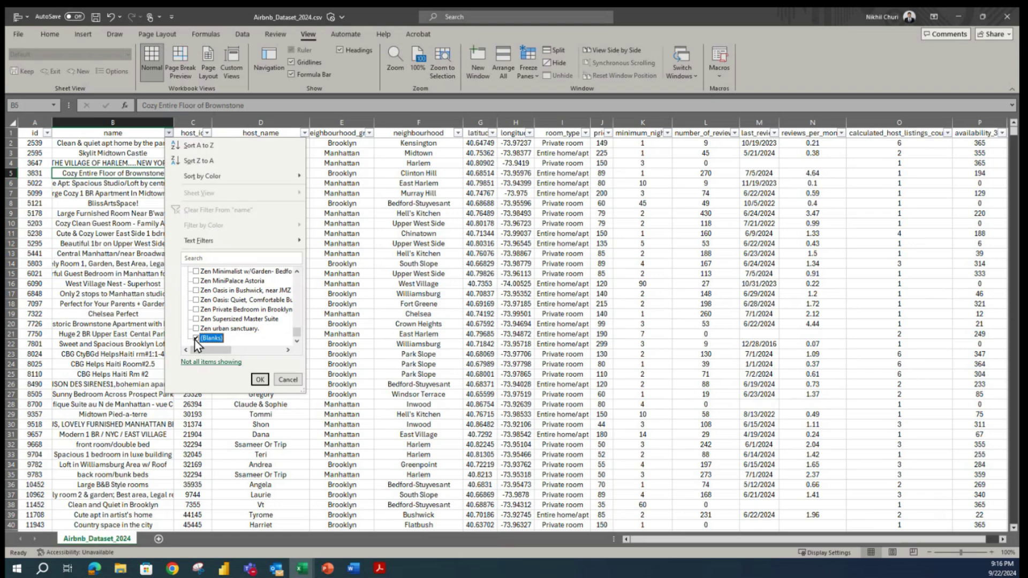
click(261, 379)
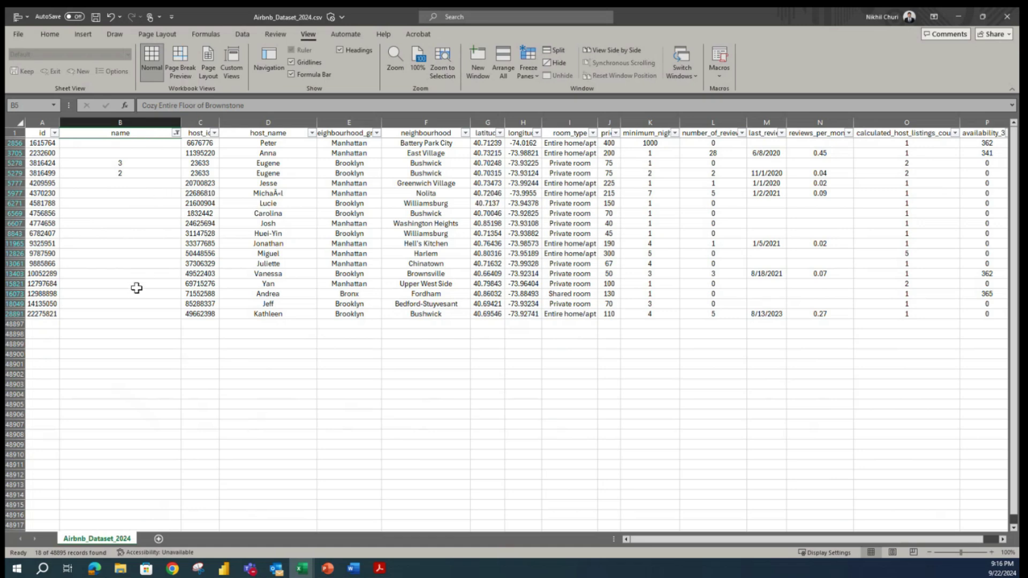
Restore all dataset rows by reselecting every value in the name column's filter.
click(176, 133)
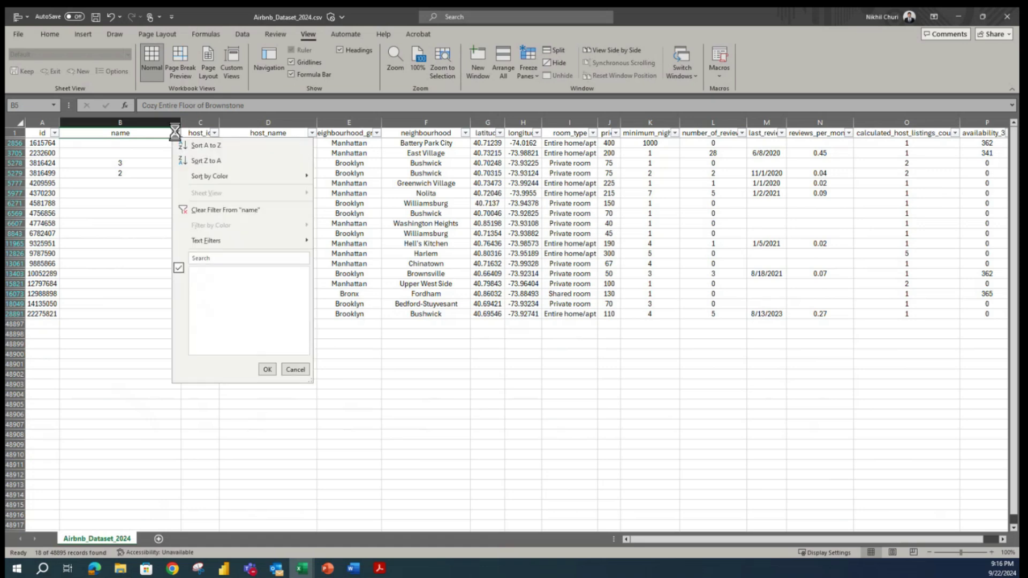
click(204, 271)
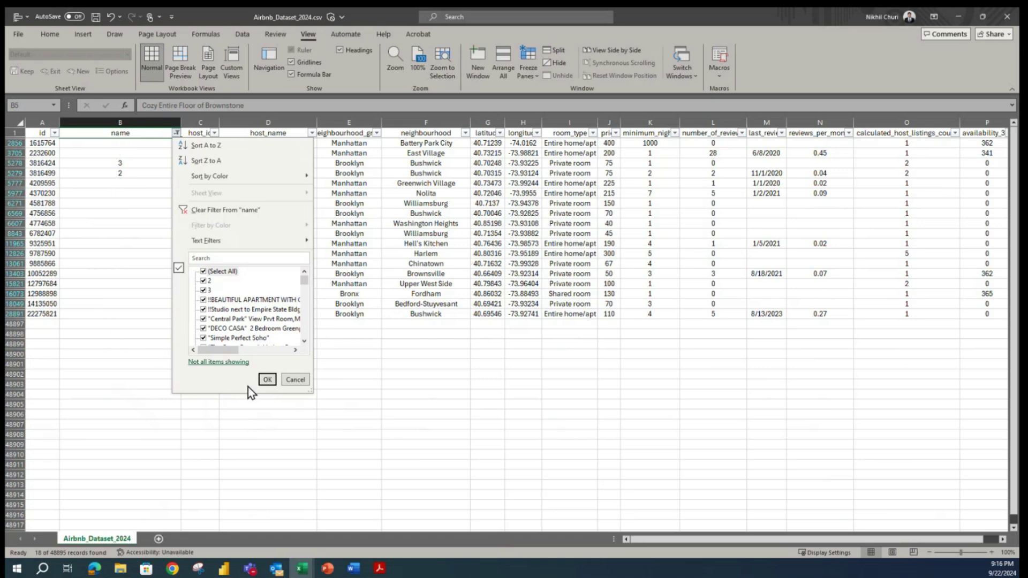
click(266, 380)
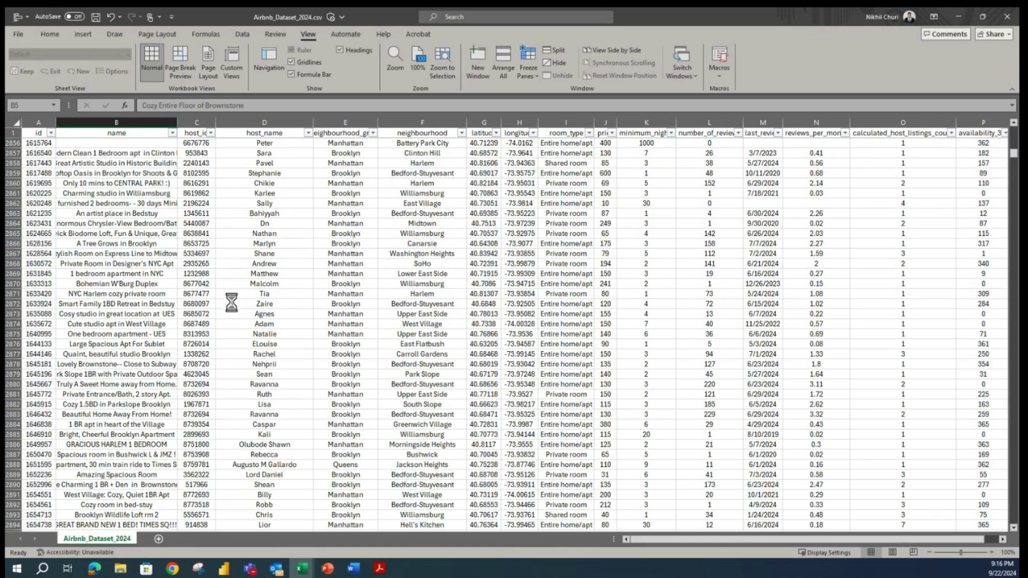
scroll(153, 283, up, 17)
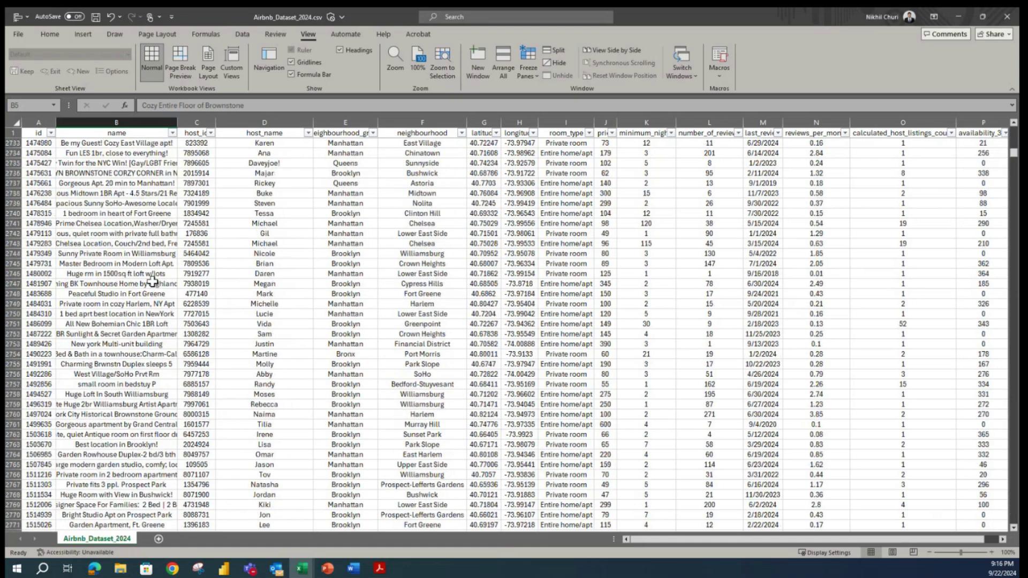
click(203, 273)
key(ctrl+shift+Up)
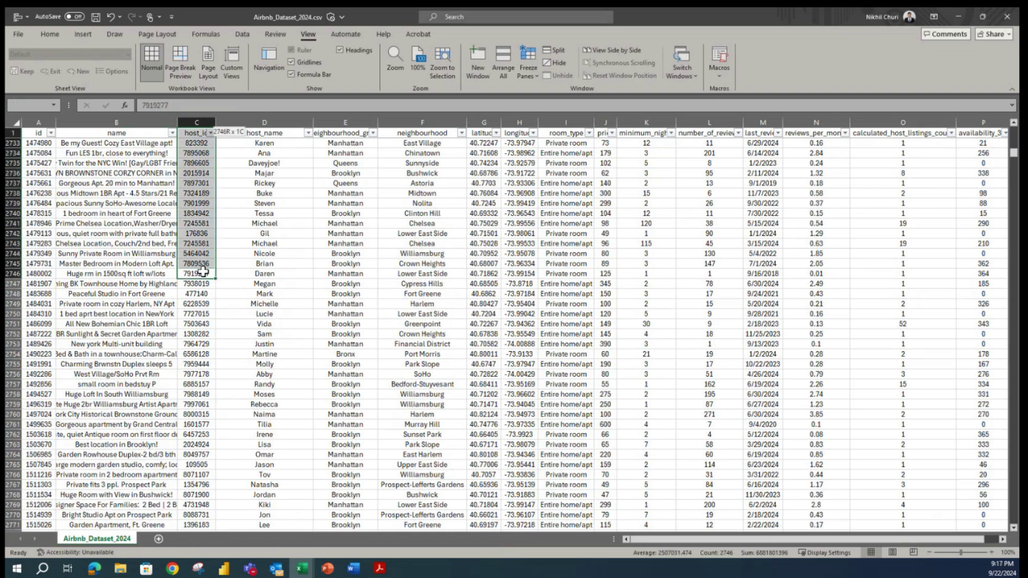
Examine the host_id column's filter values from first to last for blanks, and close the list with all values selected.
click(182, 204)
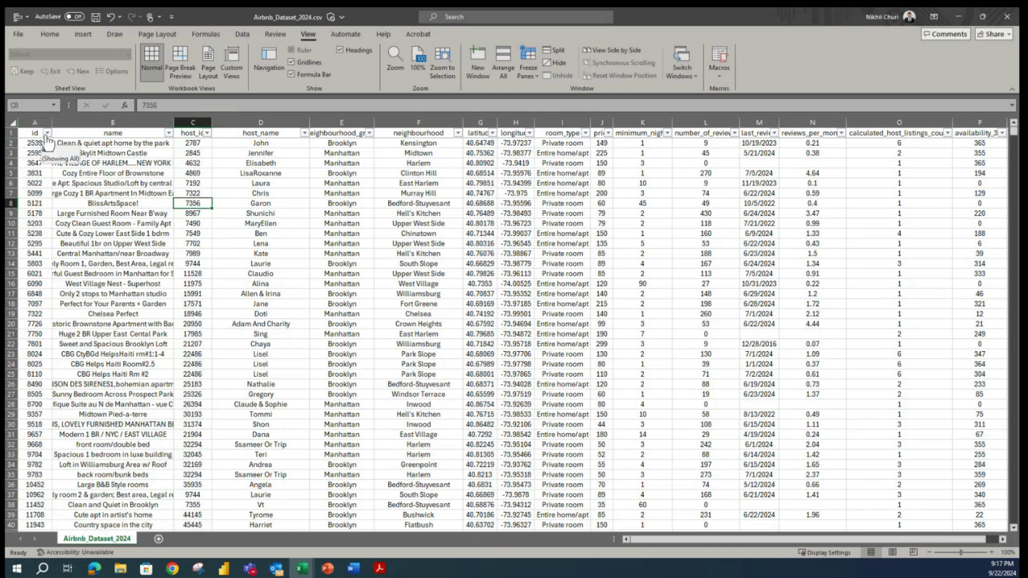
click(206, 133)
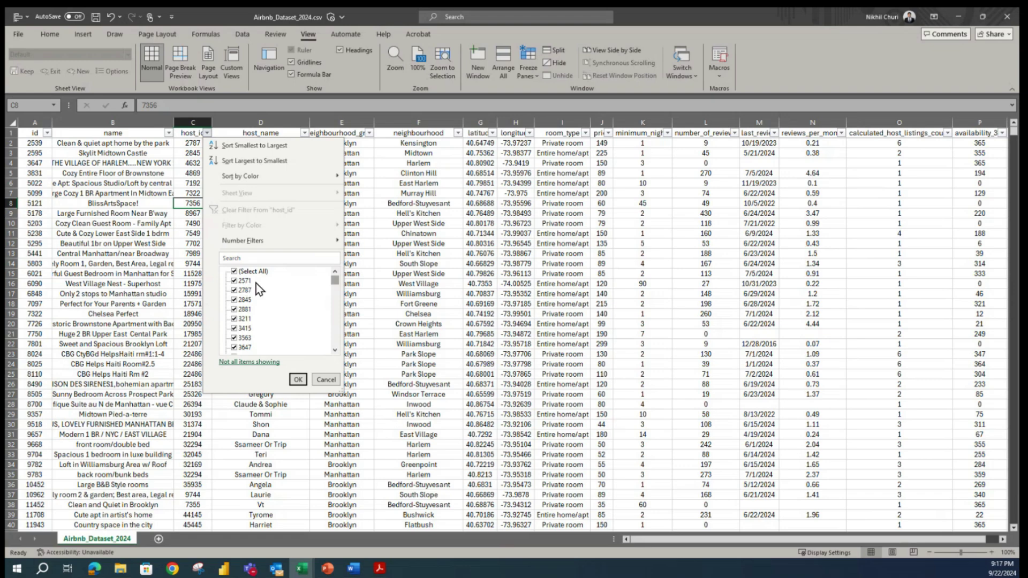
drag(334, 280, 344, 352)
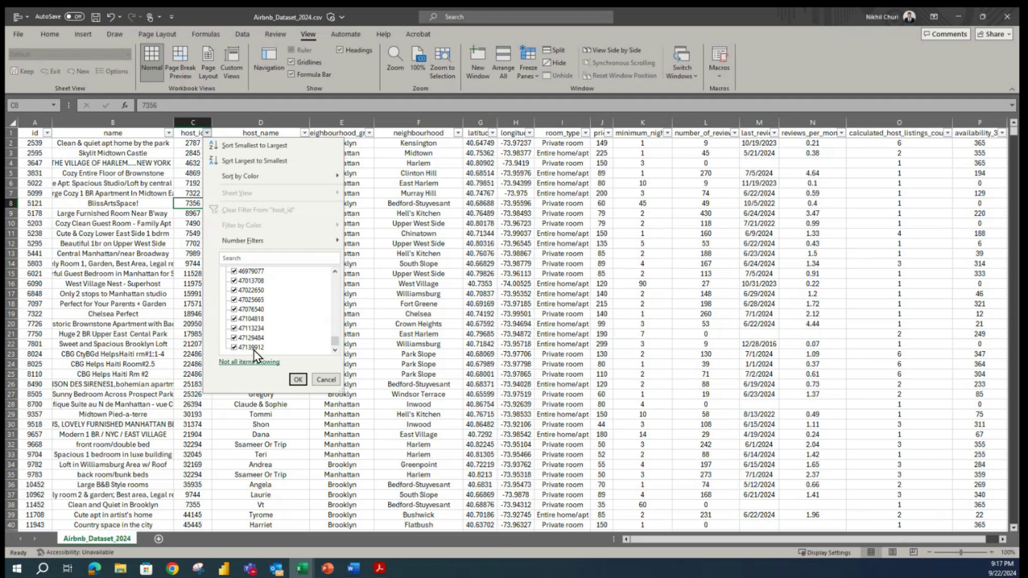
click(298, 380)
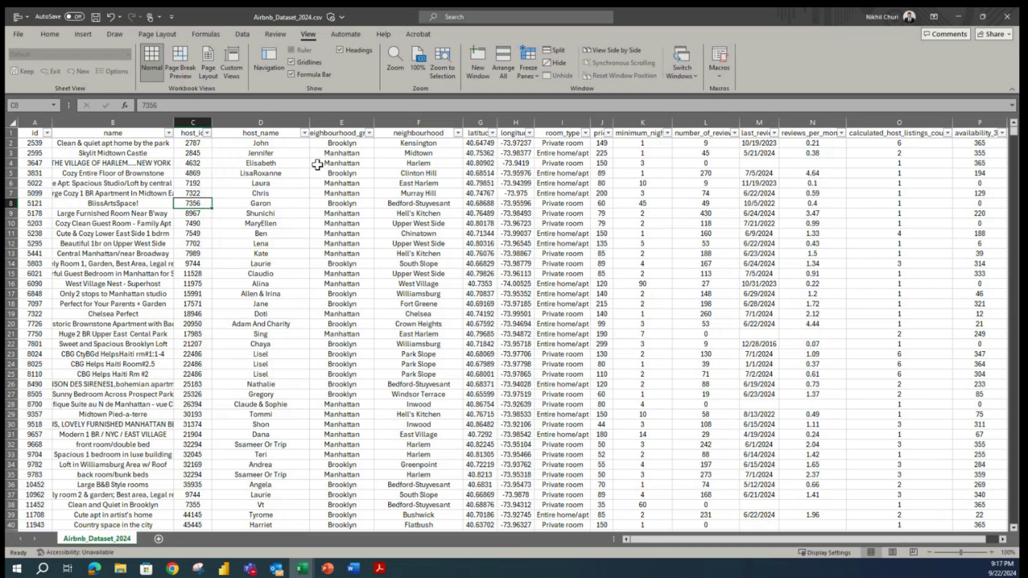
In the host_name column's filter, deselect all values and select 123, 475, the first symbol-only entry and A.
click(303, 133)
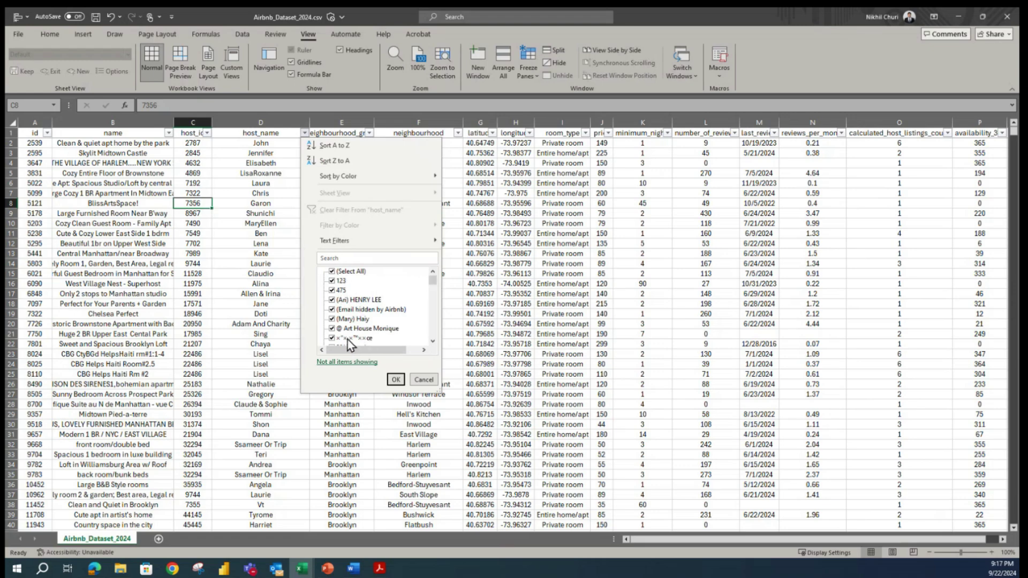
mouse_move(433, 281)
mouse_down()
mouse_move(430, 346)
mouse_move(432, 263)
mouse_up()
click(332, 272)
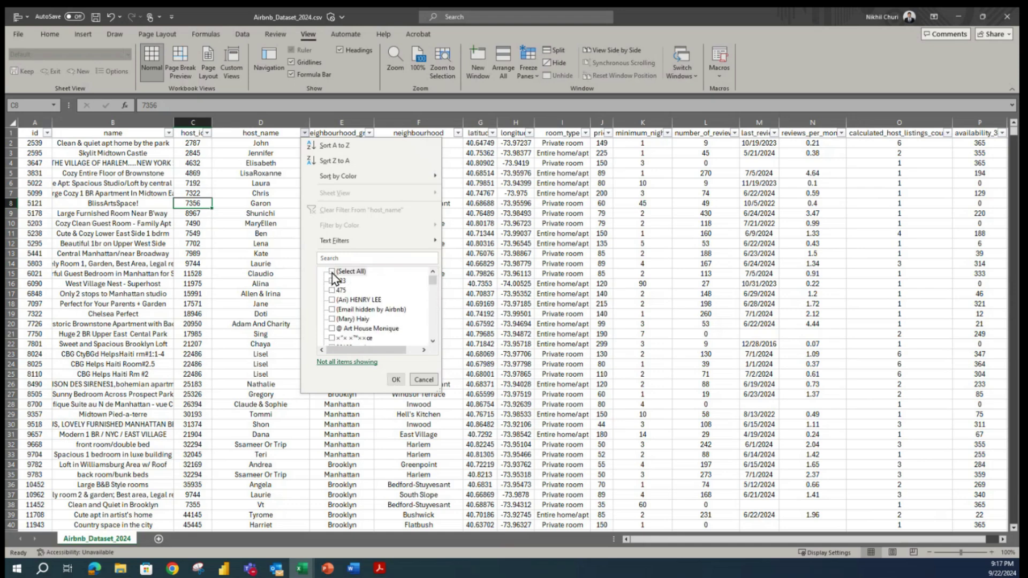
click(333, 273)
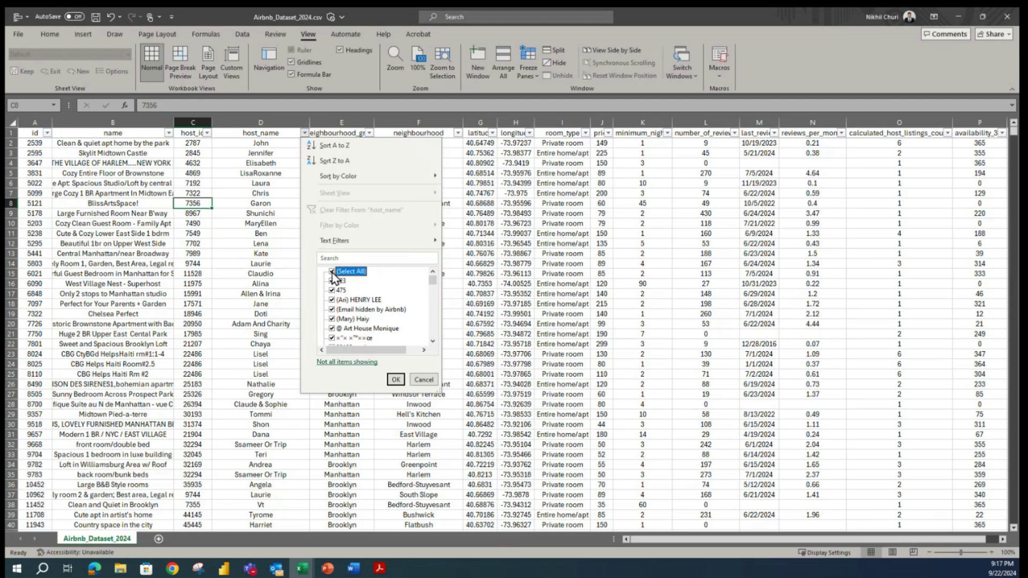
click(331, 274)
click(332, 281)
click(331, 291)
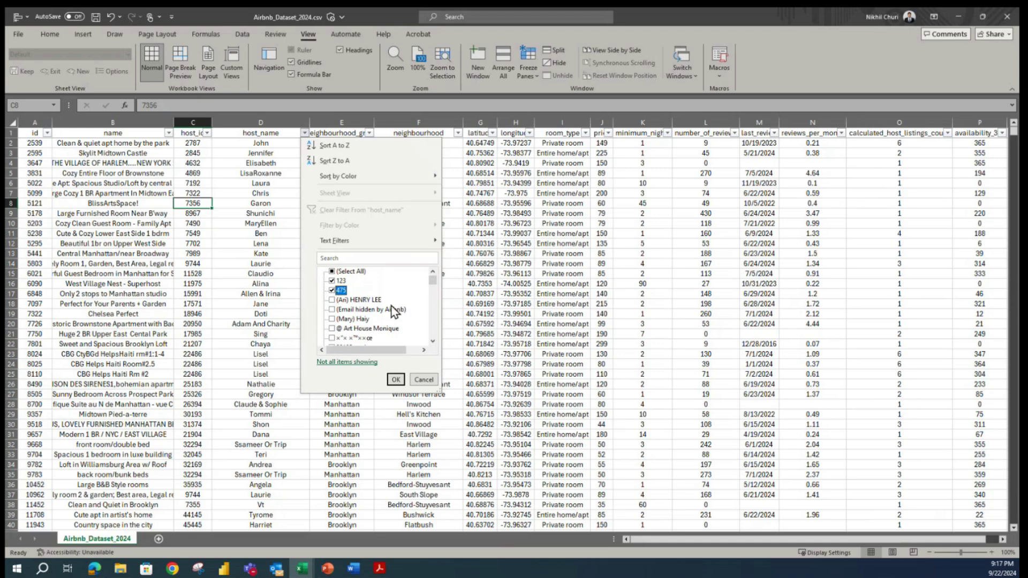
click(332, 338)
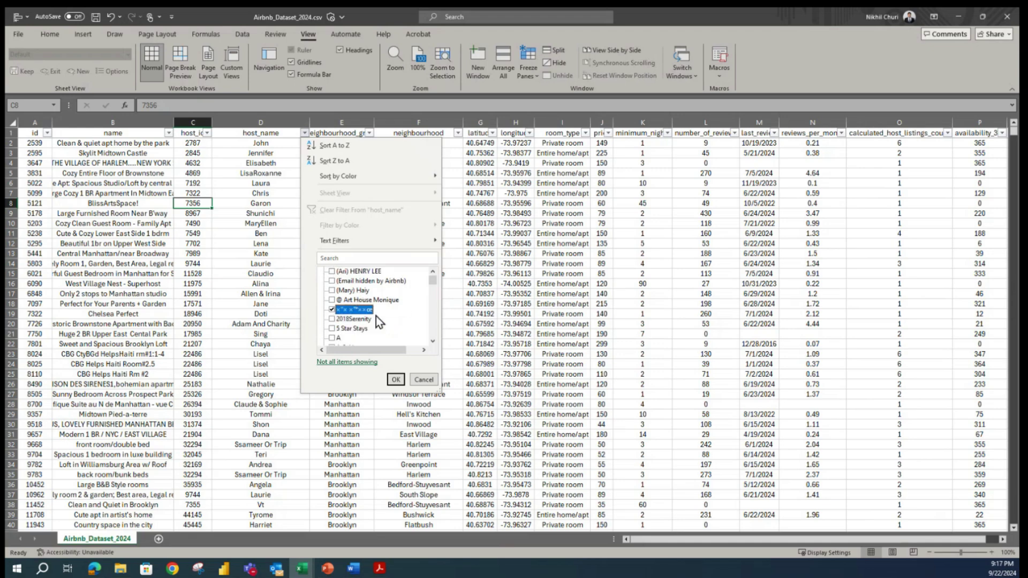
scroll(359, 331, down, 1)
click(333, 309)
Add the garbled host_name entries containing accented or symbol characters to the filter selection.
scroll(412, 336, down, 1)
scroll(412, 337, down, 3)
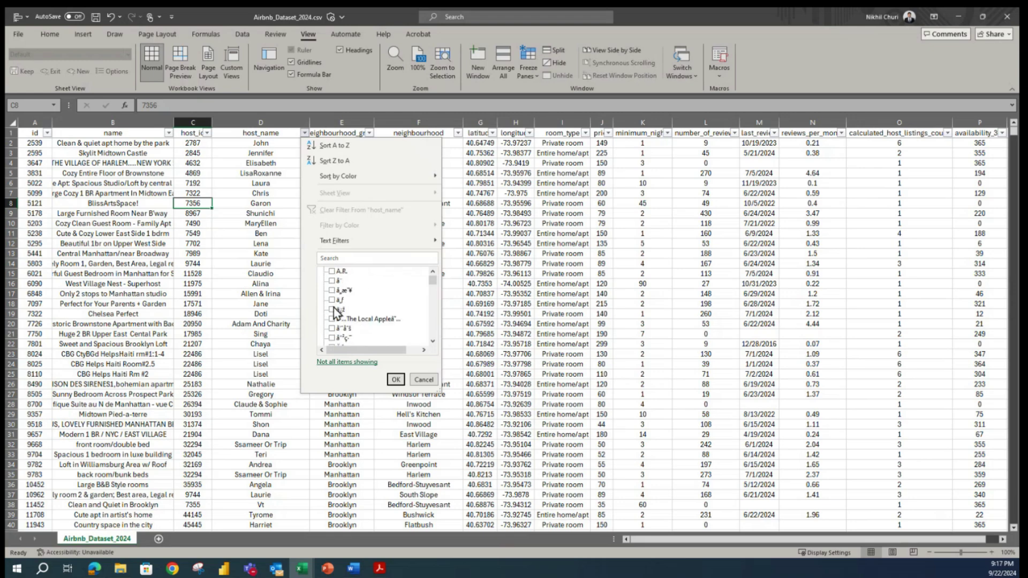
click(331, 280)
click(332, 290)
click(333, 300)
click(333, 310)
click(334, 328)
click(332, 319)
scroll(333, 319, down, 1)
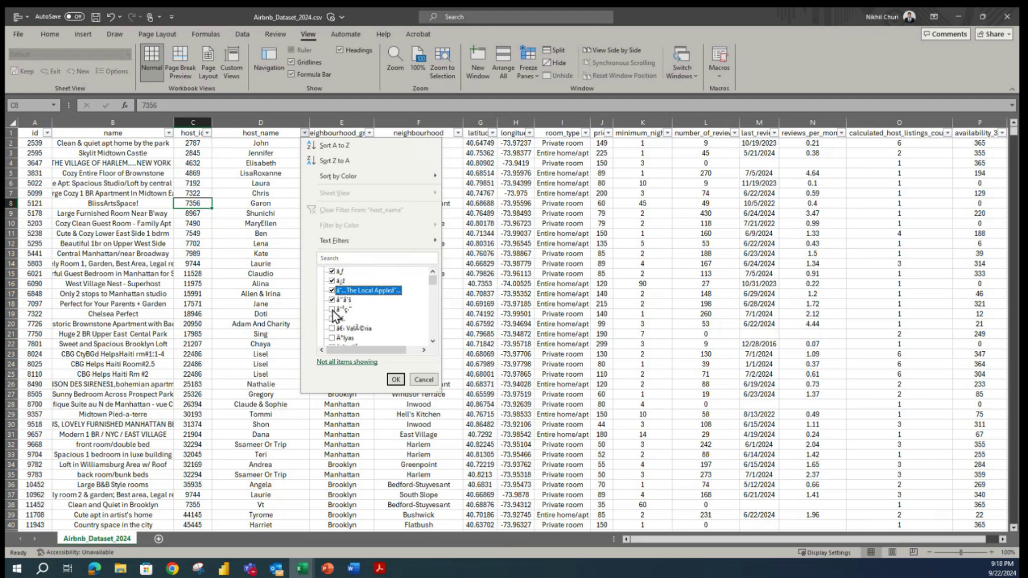
click(332, 310)
click(332, 319)
click(332, 328)
scroll(333, 324, down, 1)
click(332, 310)
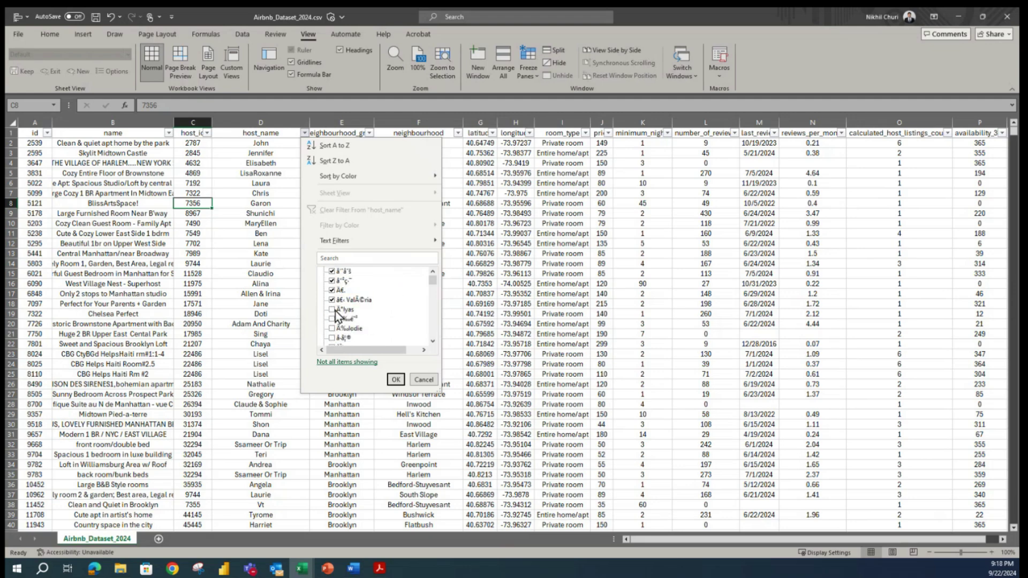
click(332, 319)
click(332, 328)
scroll(333, 324, down, 1)
click(332, 309)
click(332, 319)
Add (Blanks) to the host_name filter selection and apply the filter.
drag(433, 281, 435, 343)
click(333, 338)
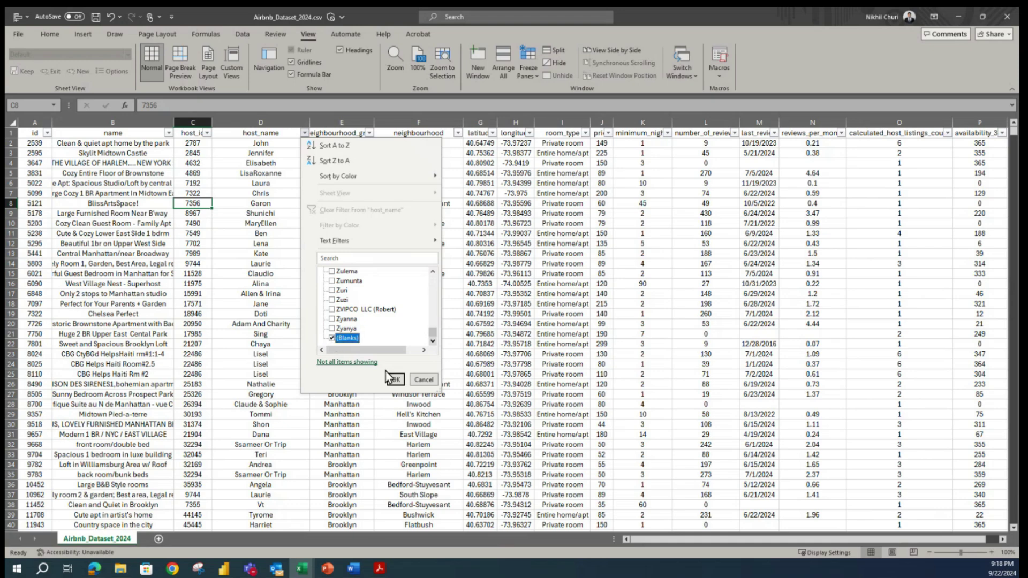
click(395, 379)
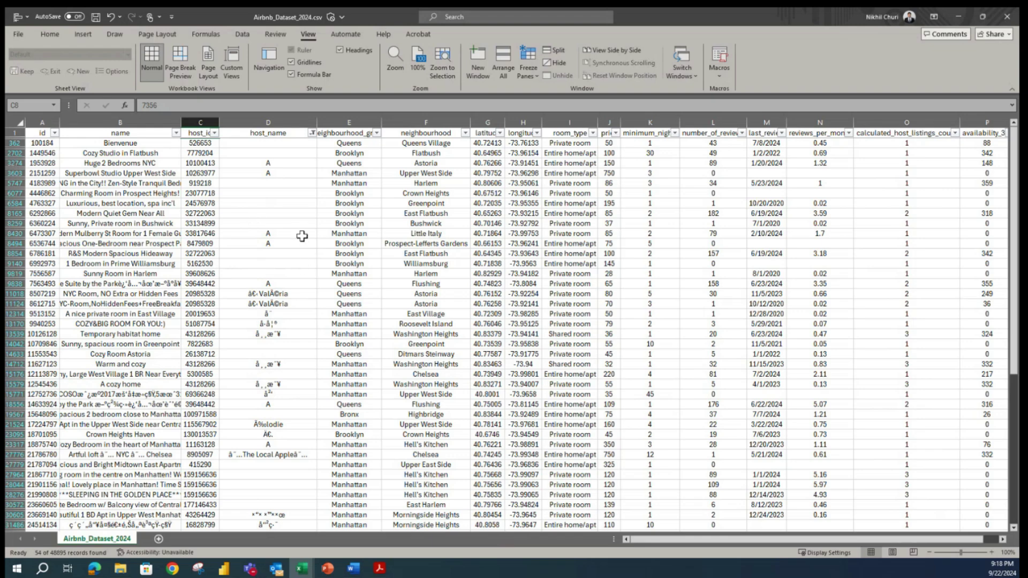
Examine the filtered rows from first to last for blank, numeric and garbled host names.
scroll(294, 276, down, 2)
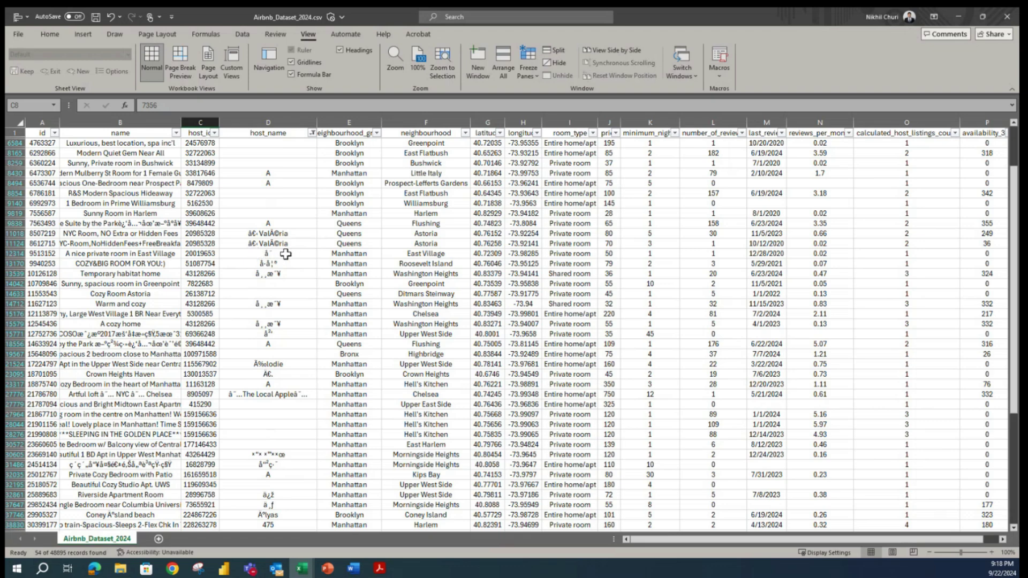
scroll(305, 326, down, 2)
scroll(281, 334, down, 9)
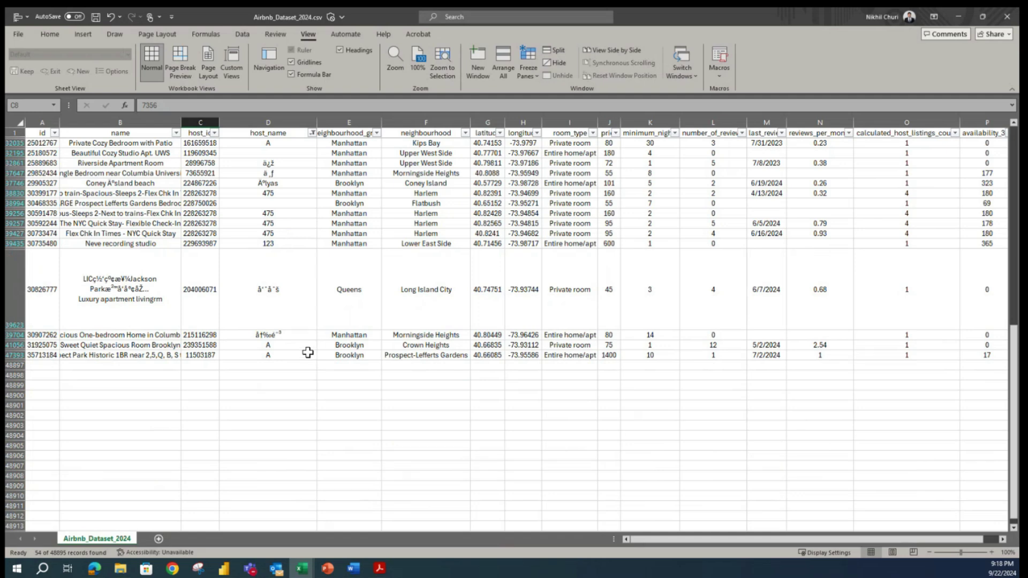
scroll(308, 352, up, 13)
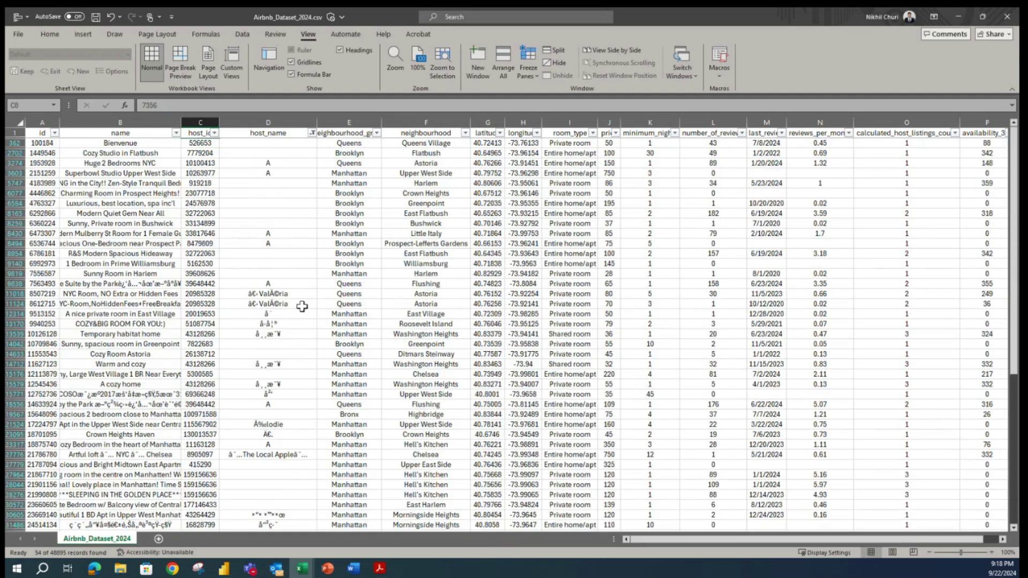
Restore all dataset rows by reselecting every value in the host_name column's filter.
click(312, 132)
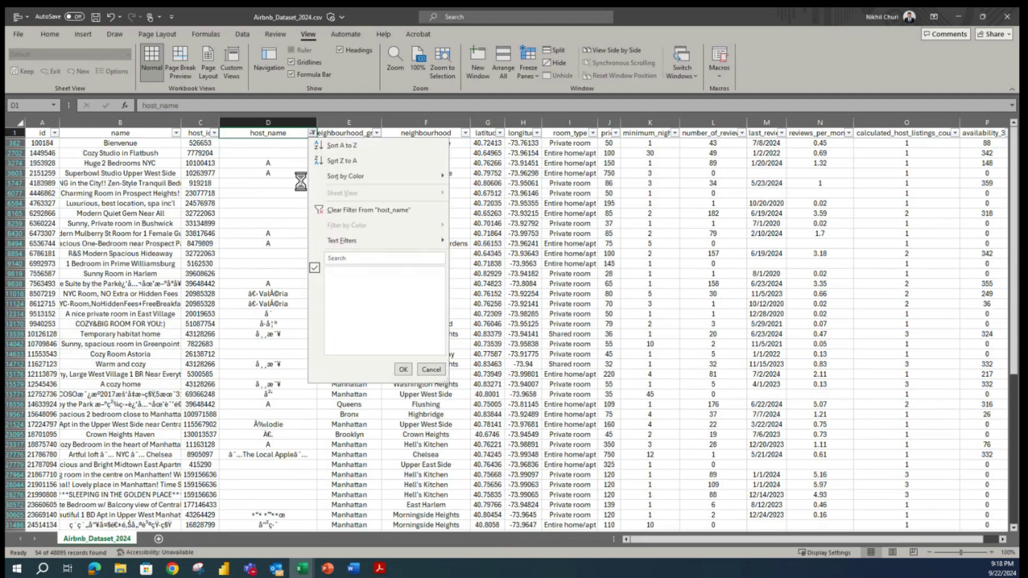
click(339, 272)
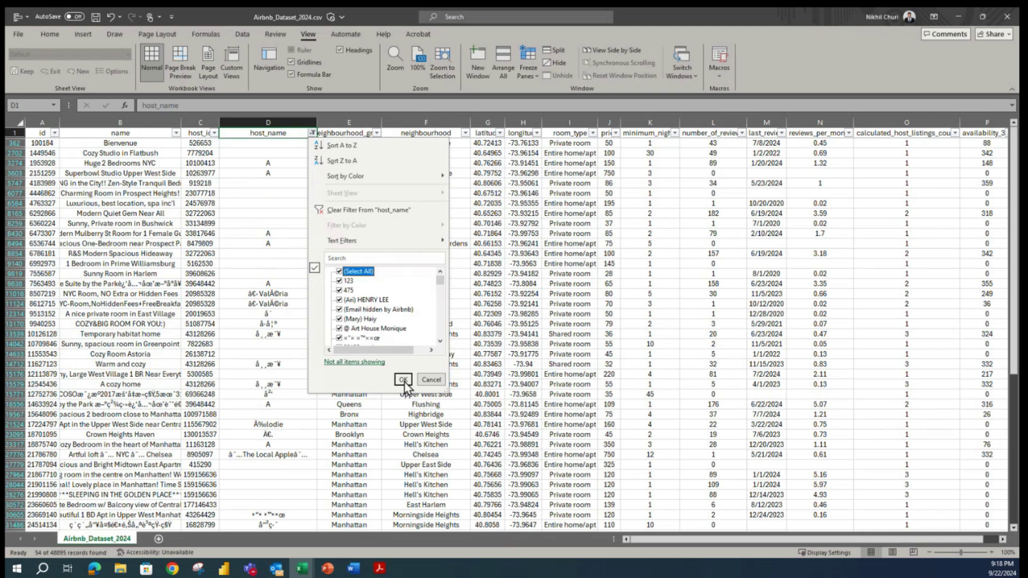
click(403, 380)
click(273, 257)
key(ctrl+shift+Up)
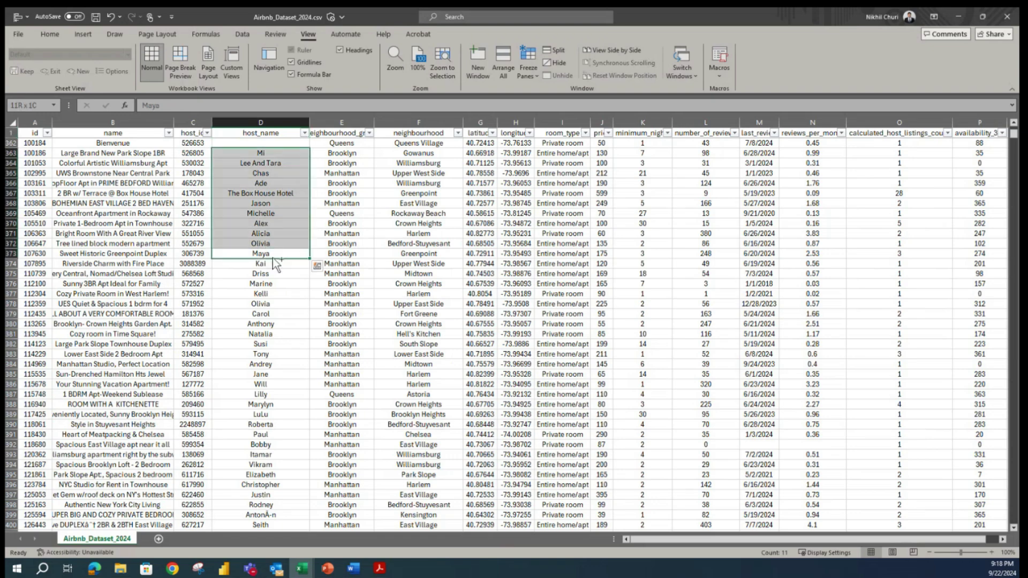
click(200, 263)
key(ctrl+shift+Up)
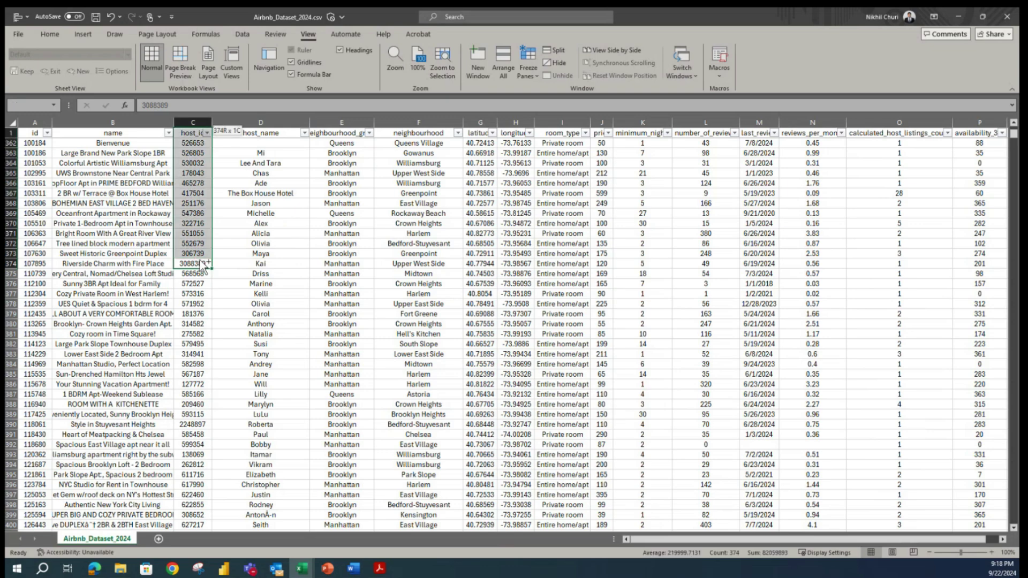
key(shift+Down)
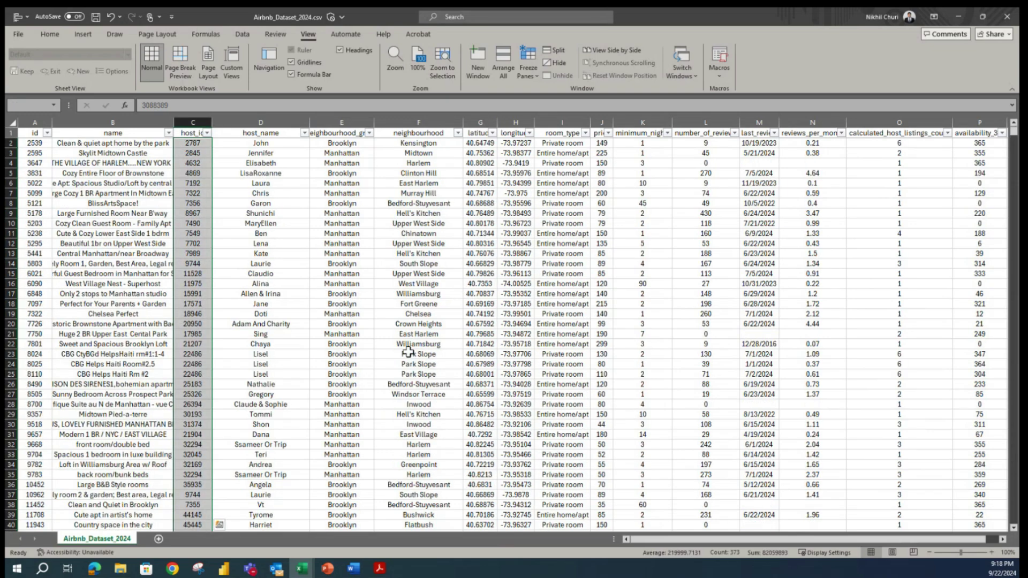
Examine the neighbourhood_group and neighbourhood filter values for blank or odd entries, leaving all values selected.
click(369, 133)
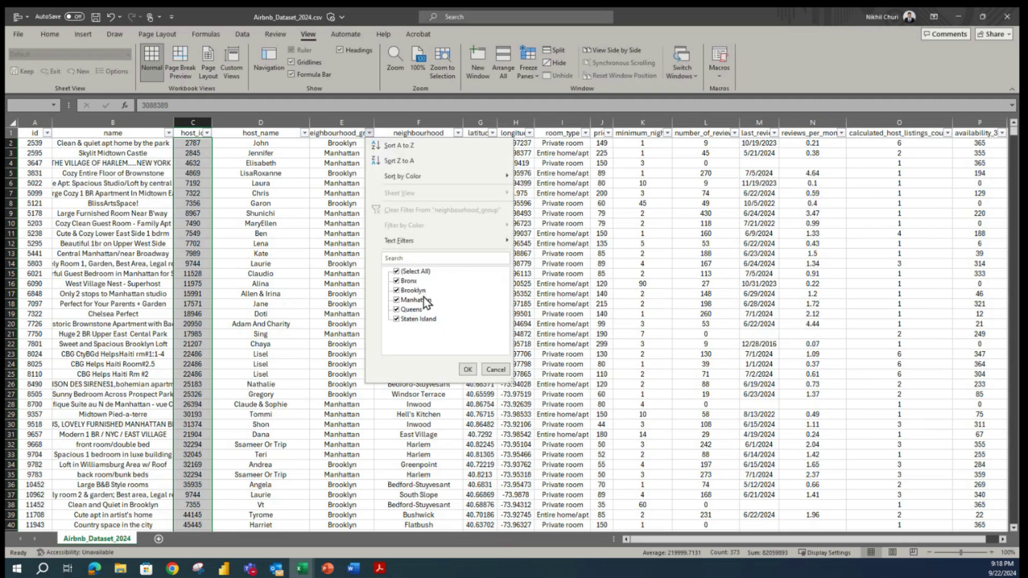
click(467, 369)
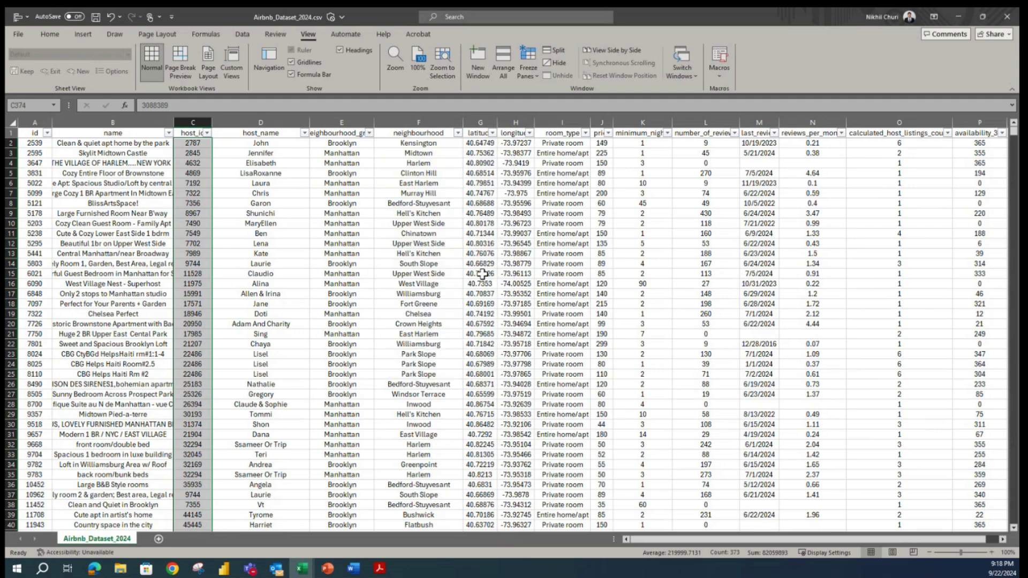
click(429, 202)
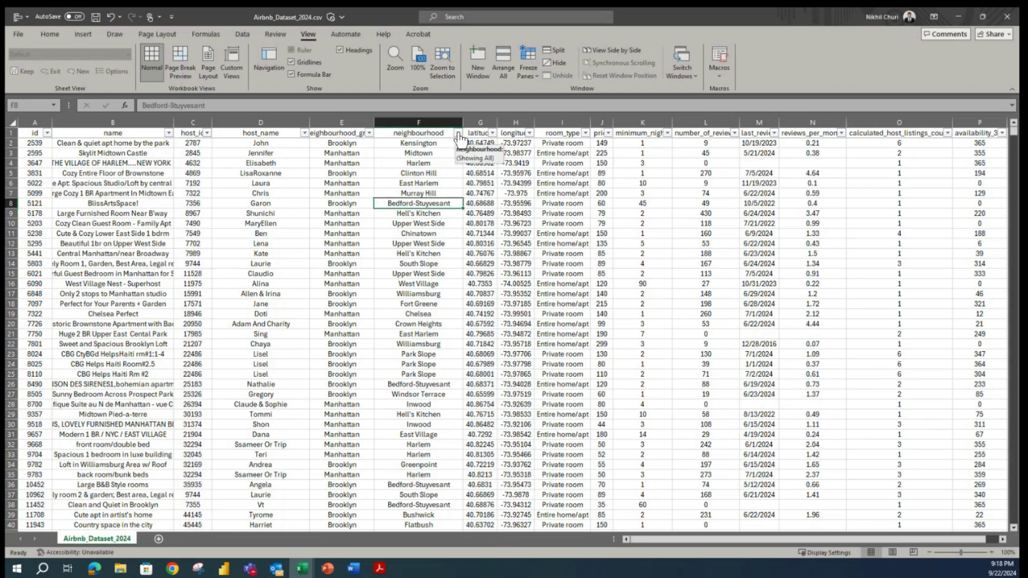
click(458, 133)
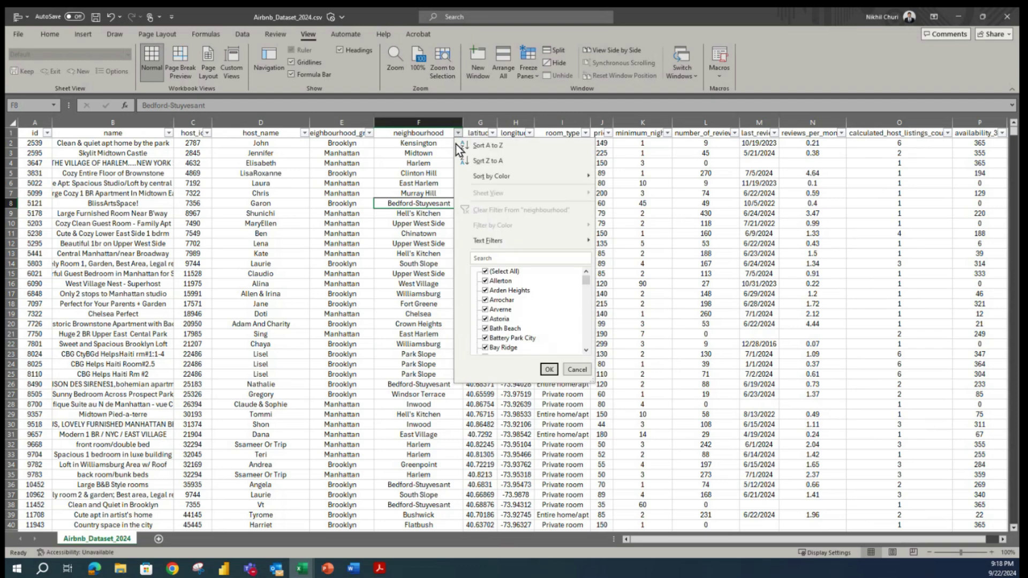
scroll(540, 301, down, 15)
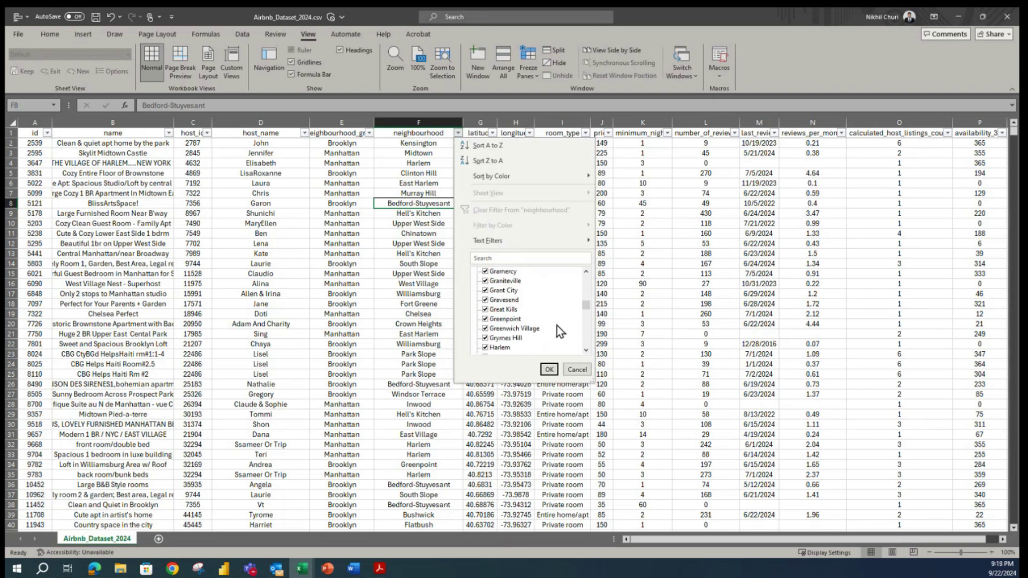
scroll(556, 323, up, 15)
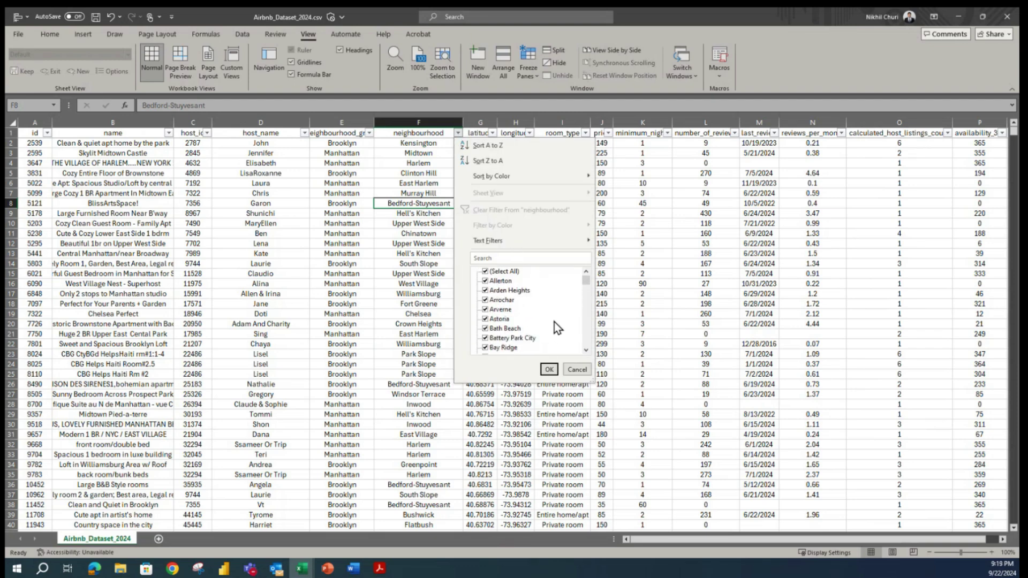
scroll(541, 315, down, 10)
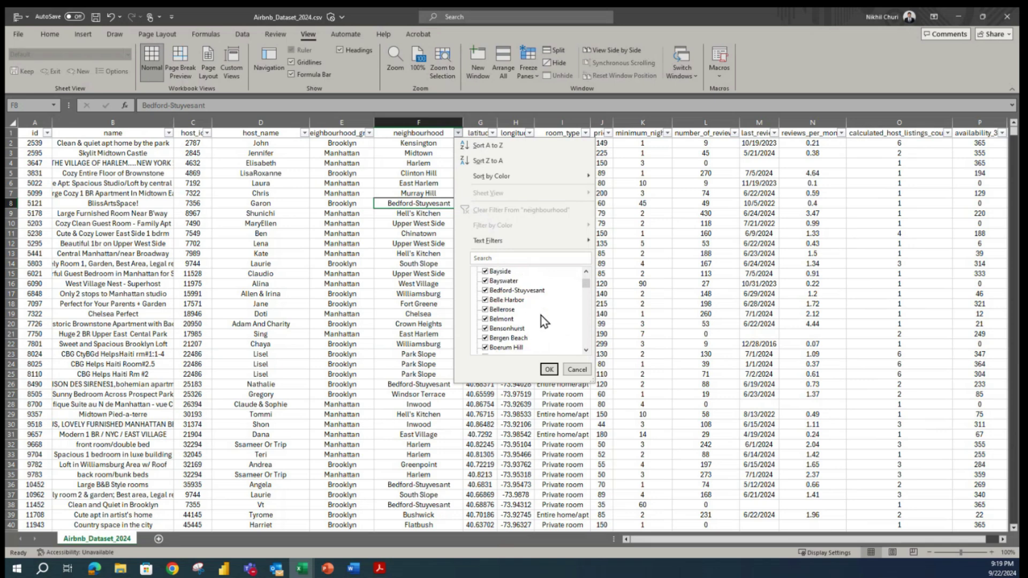
drag(586, 293, 587, 353)
click(548, 369)
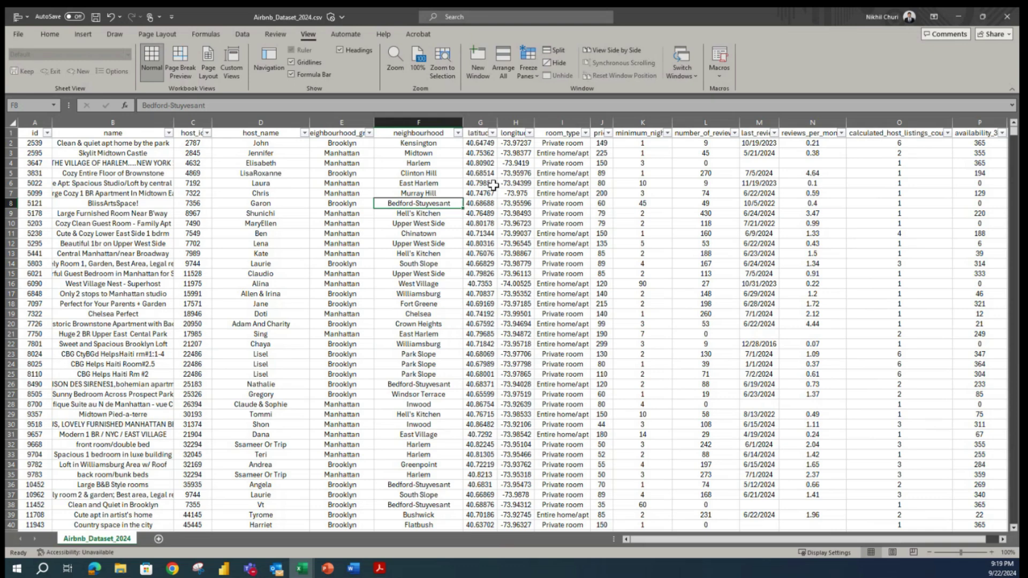
Examine the latitude and room_type columns' filter values for blanks, leaving all values selected.
click(492, 132)
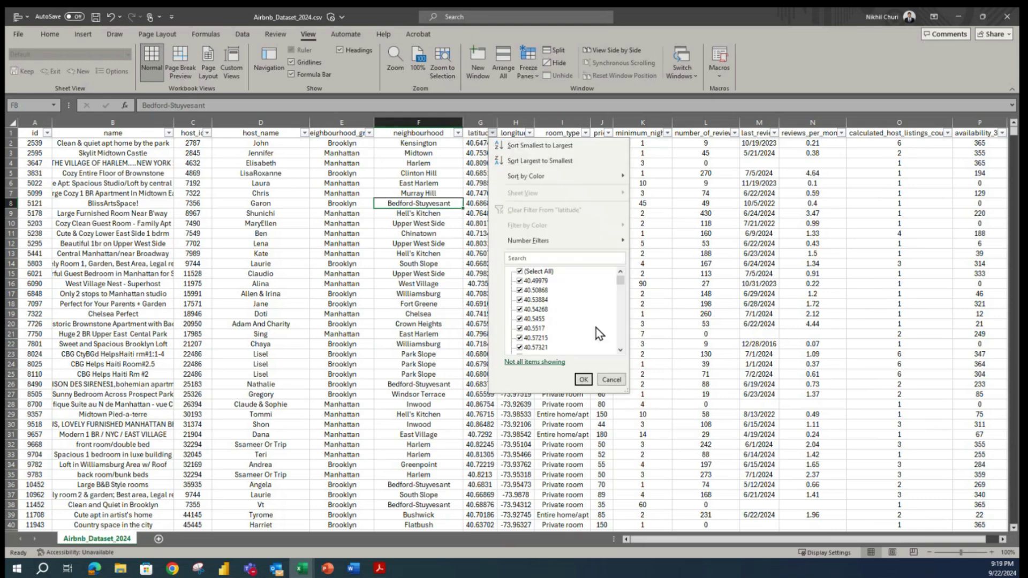
click(582, 379)
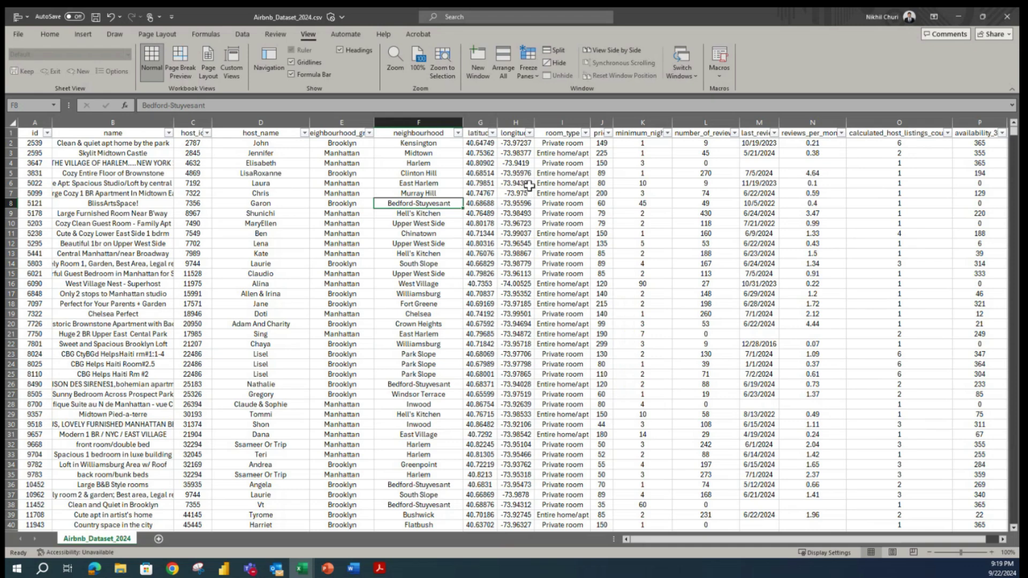
click(585, 133)
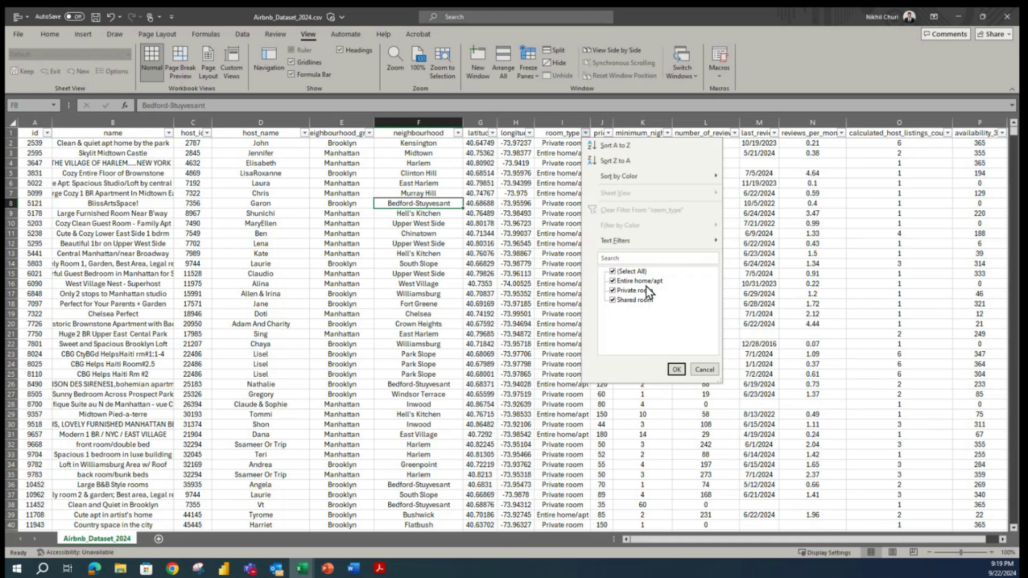
click(673, 370)
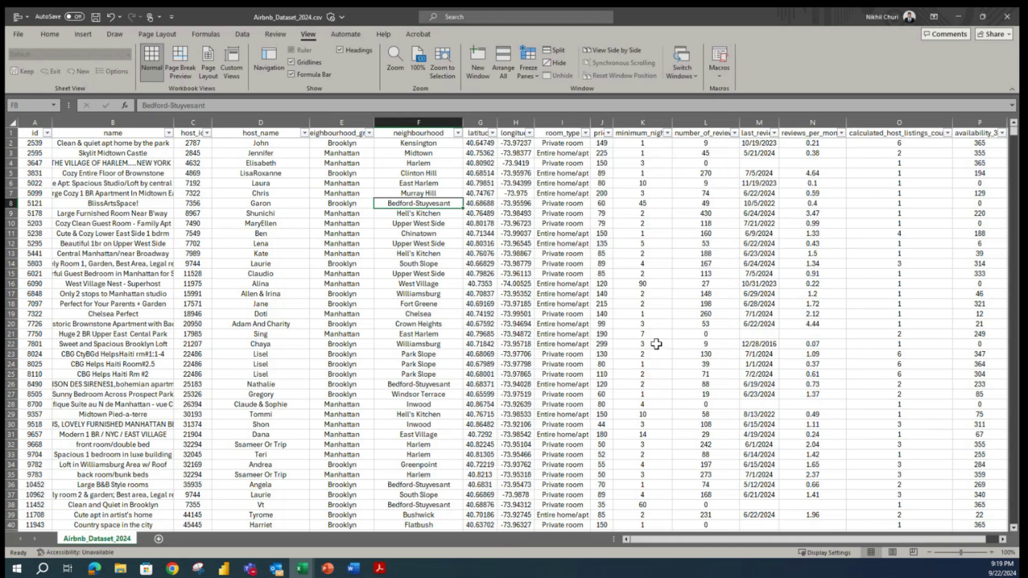
Filter the price column to show only listings priced 0, and select the filtered price cells.
click(608, 134)
click(608, 134)
click(599, 133)
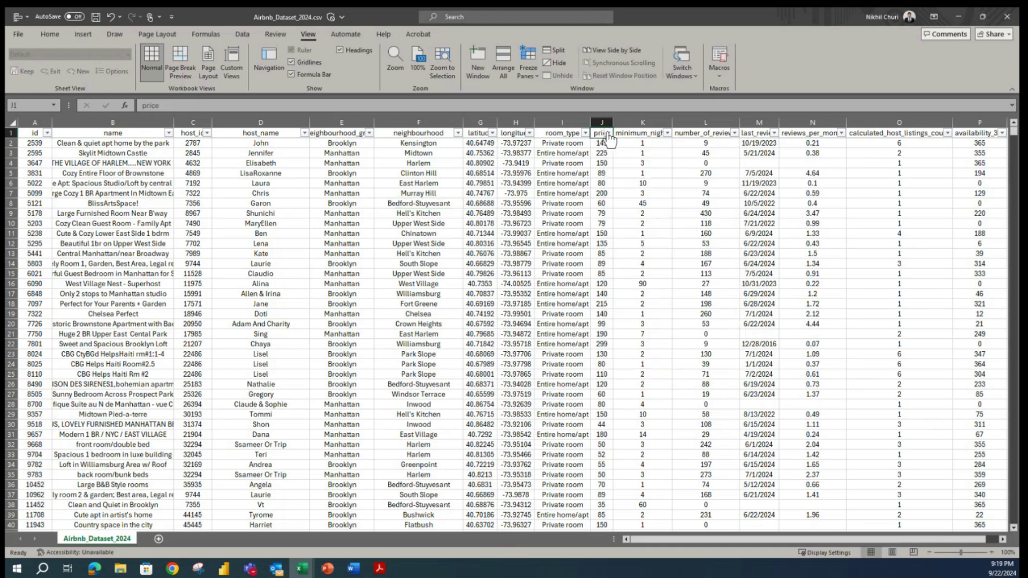
click(608, 133)
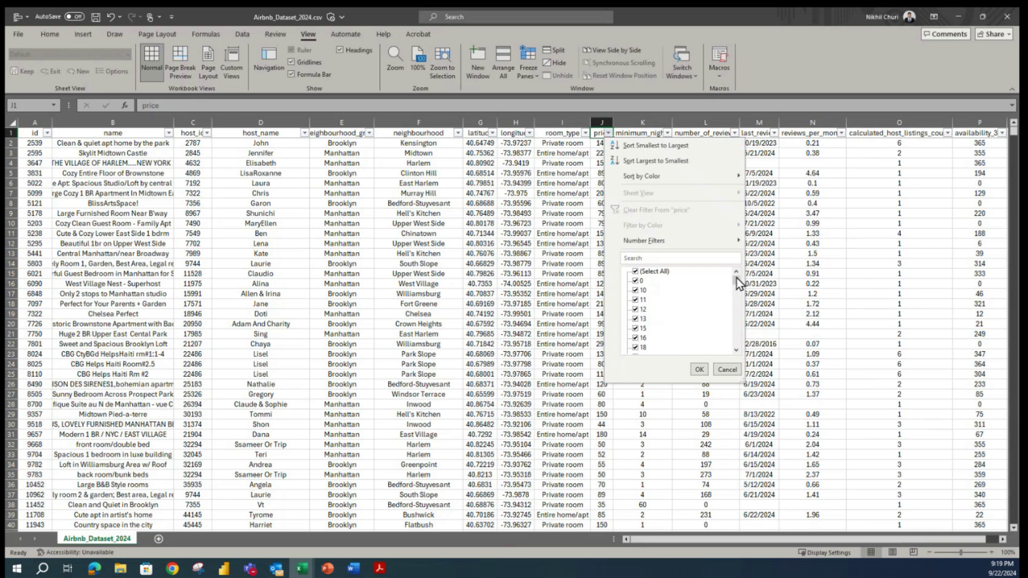
click(653, 272)
click(698, 370)
drag(609, 143, 609, 245)
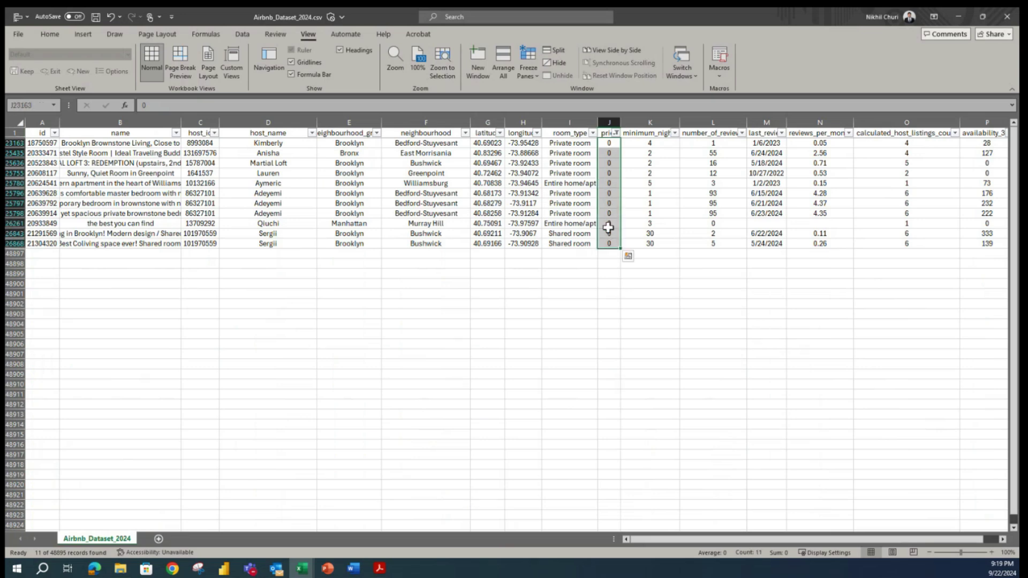
Check the price filter's values up to the highest one and restore all rows by reselecting every price.
click(615, 133)
click(646, 272)
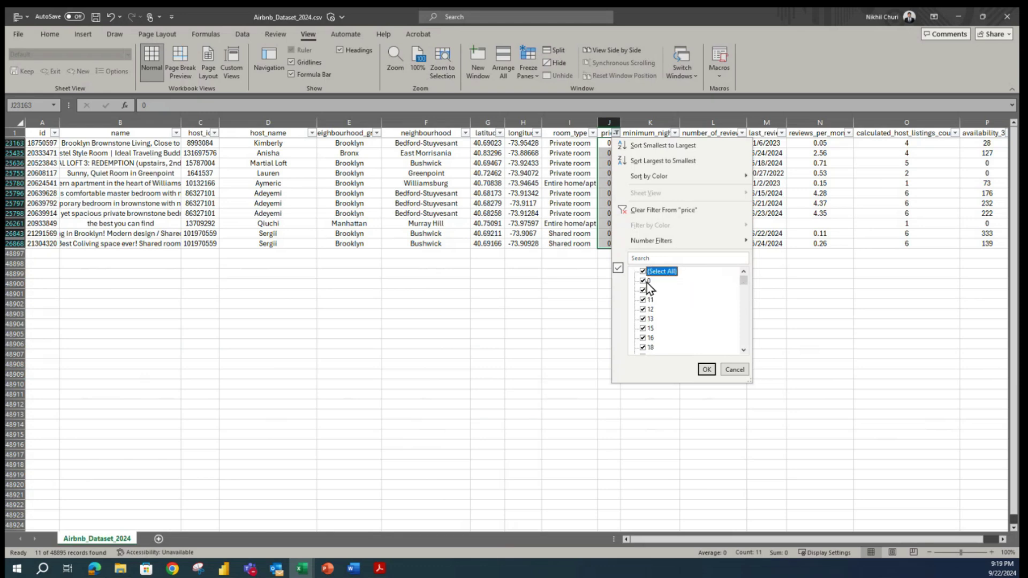
drag(743, 280, 739, 340)
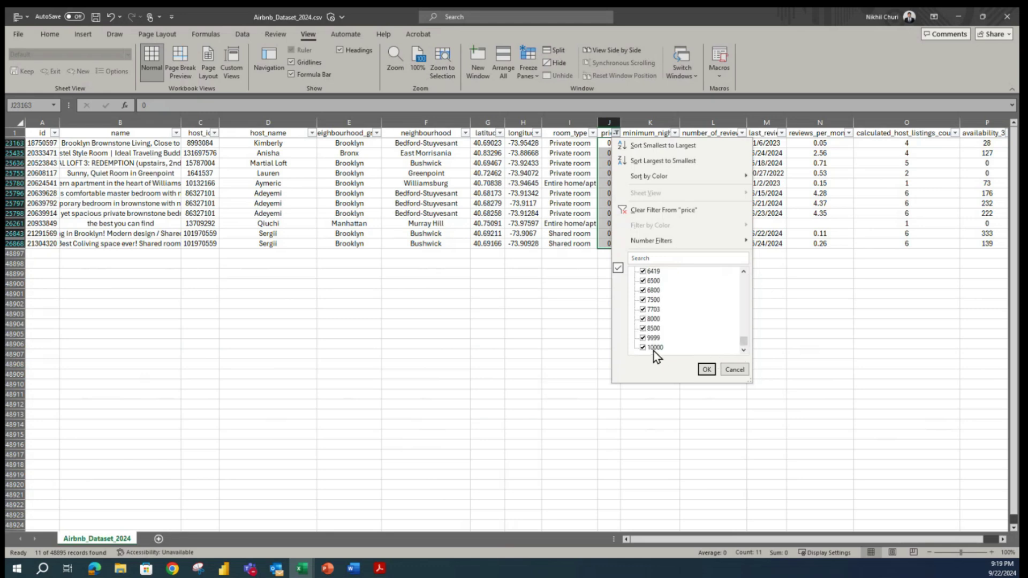
click(705, 368)
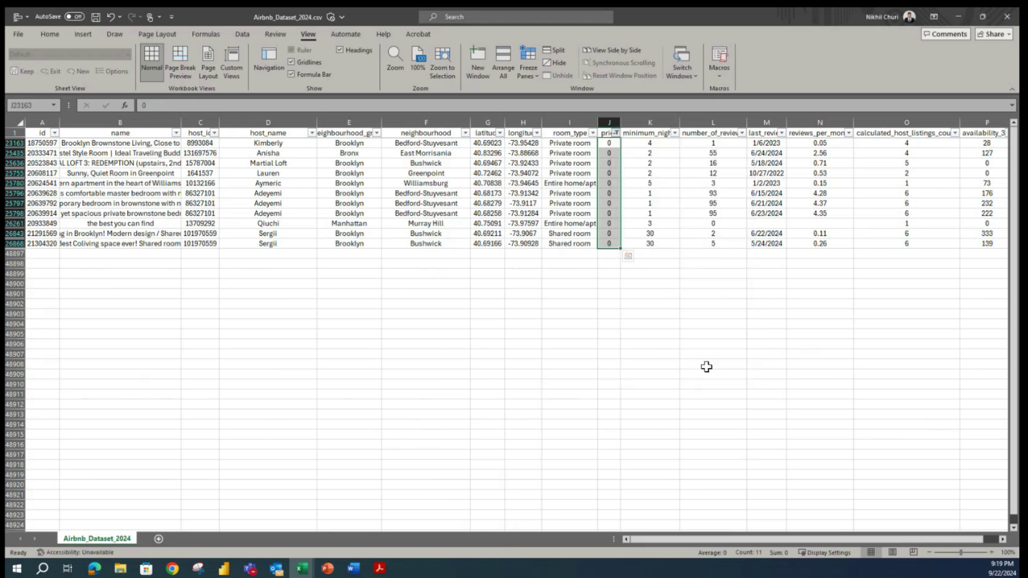
key(ctrl+z)
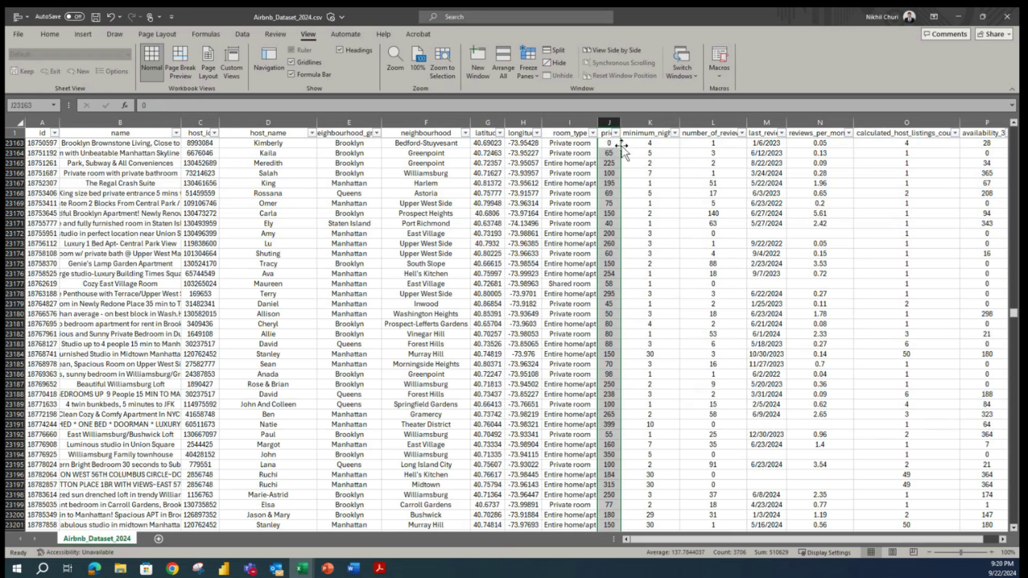
Filter minimum_nights to the values 999, 1000 and 1250, and select the filtered minimum_nights cells.
click(674, 133)
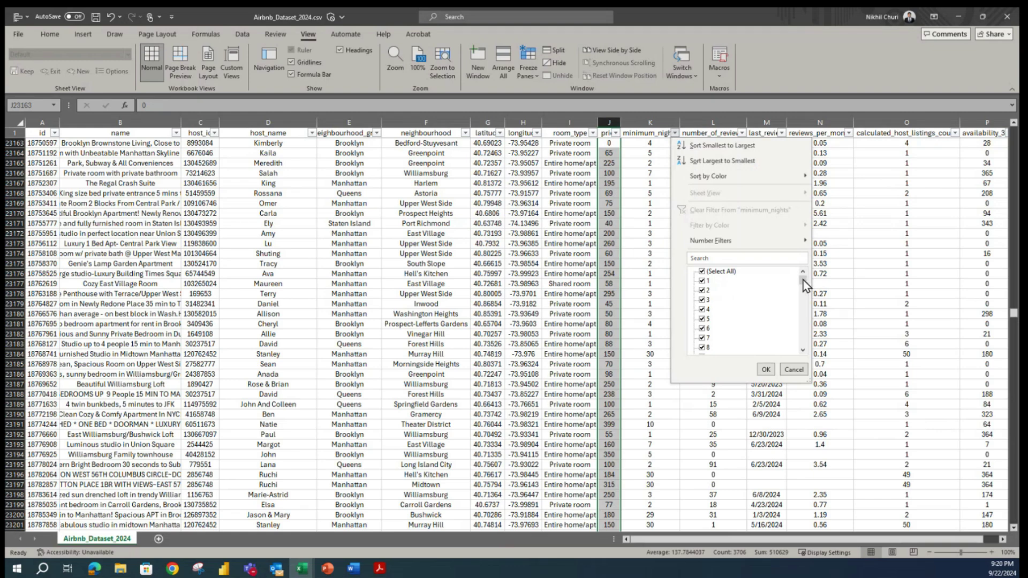
drag(803, 281, 801, 355)
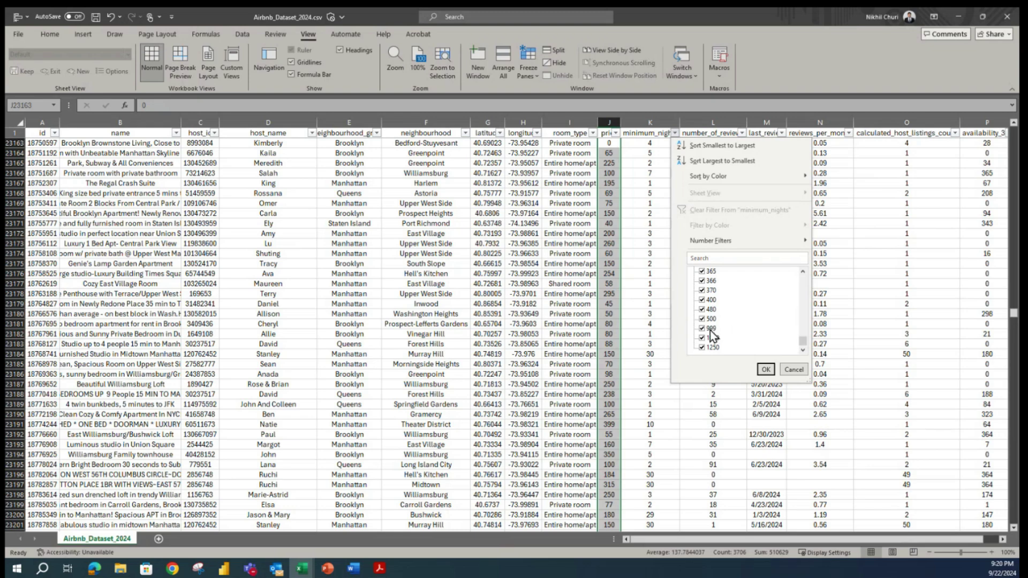
mouse_move(803, 342)
mouse_down()
mouse_move(803, 268)
mouse_move(803, 340)
mouse_up()
click(705, 272)
click(702, 328)
click(702, 338)
click(764, 370)
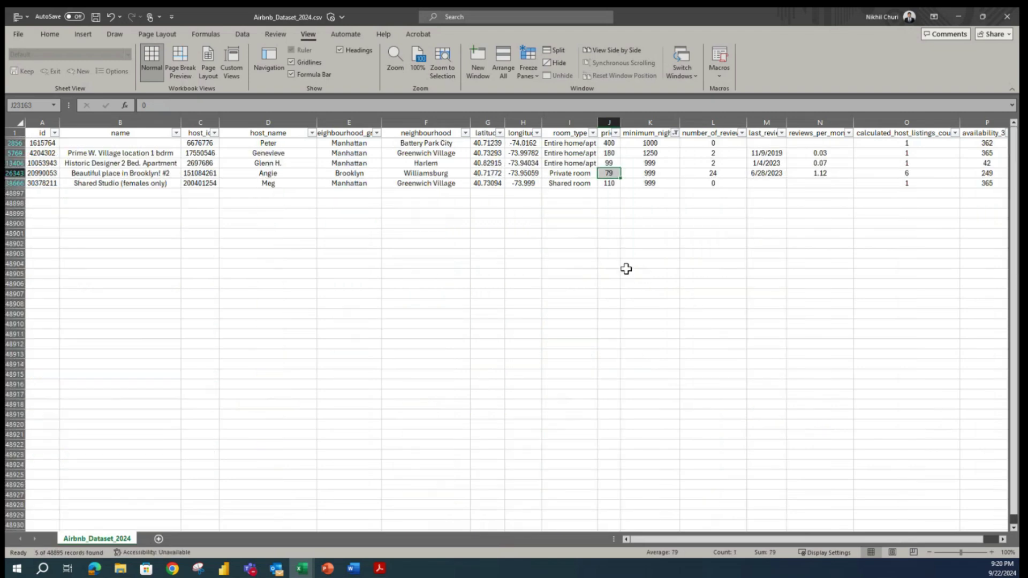
click(601, 255)
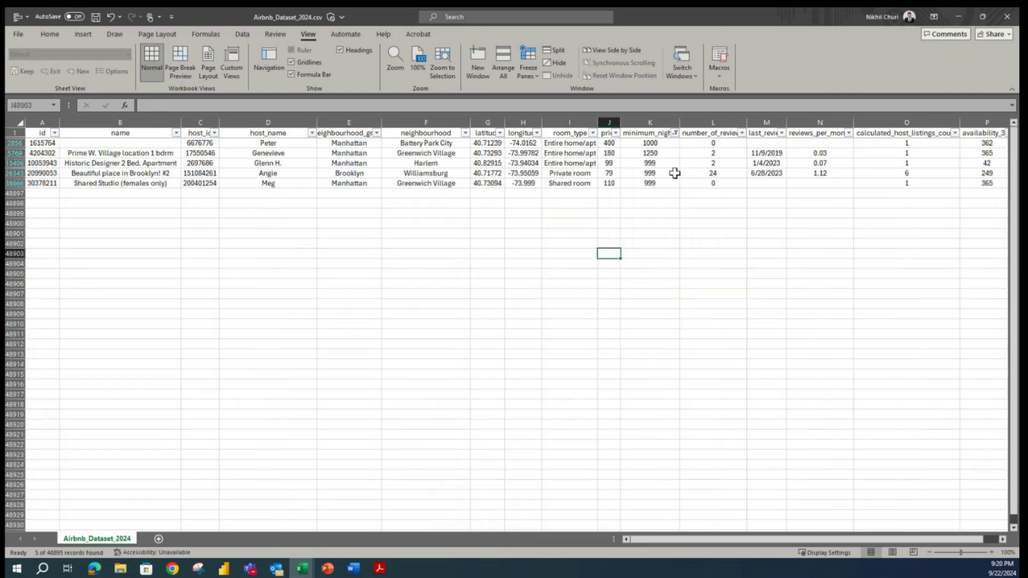
drag(664, 143, 667, 184)
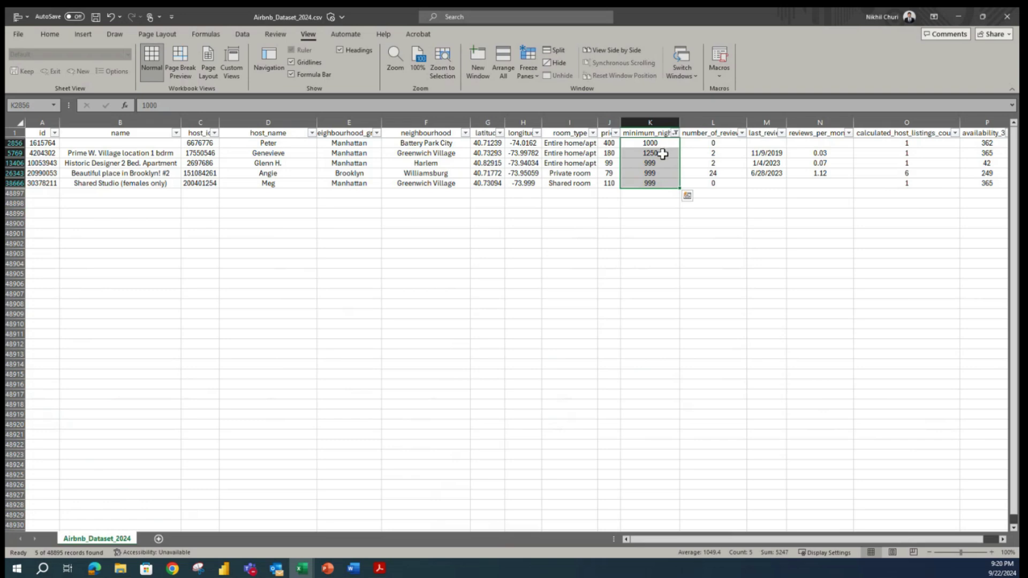
Restore all rows by reselecting every minimum_nights value, and return to the start of the dataset.
click(675, 133)
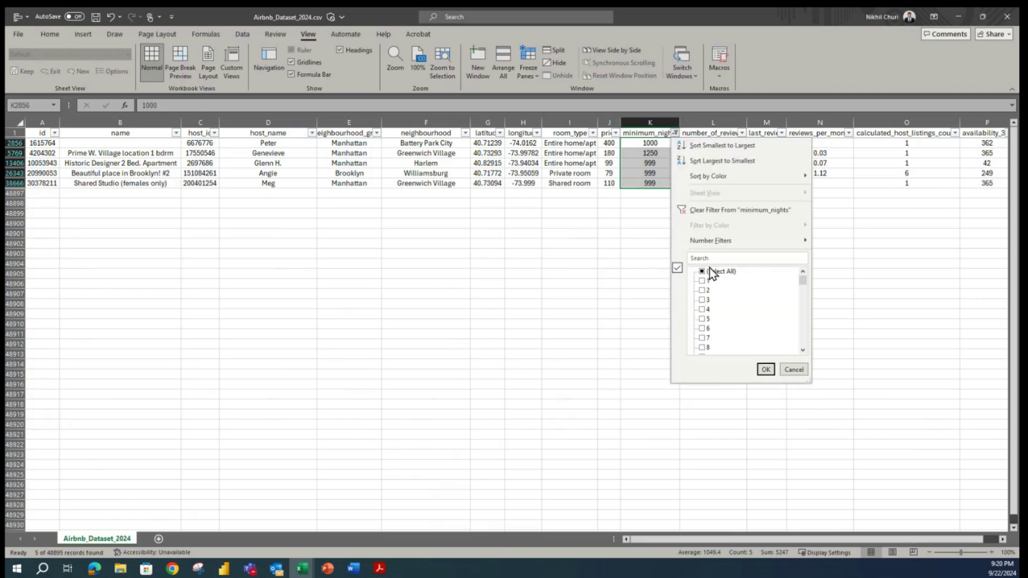
click(764, 368)
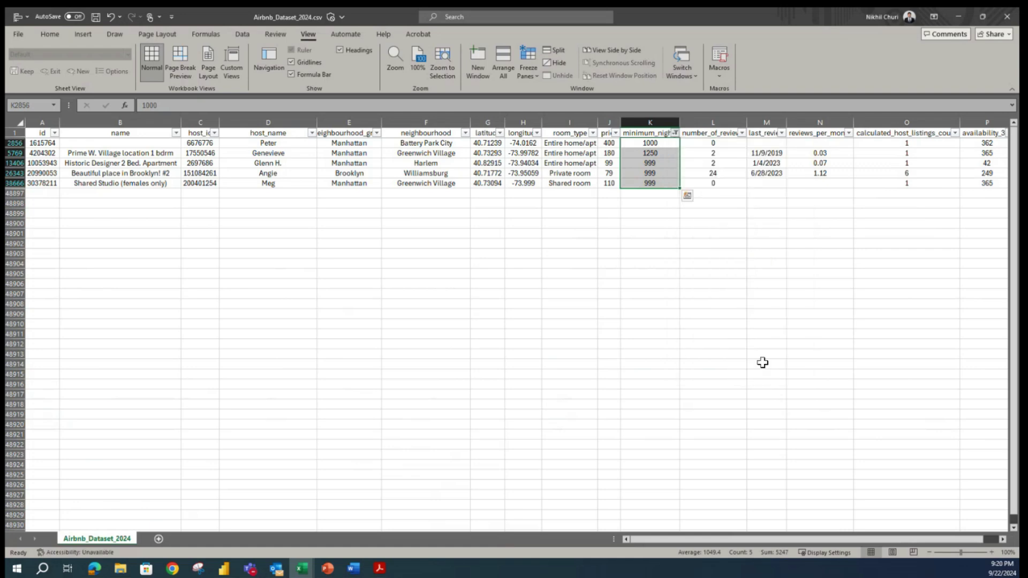
click(605, 234)
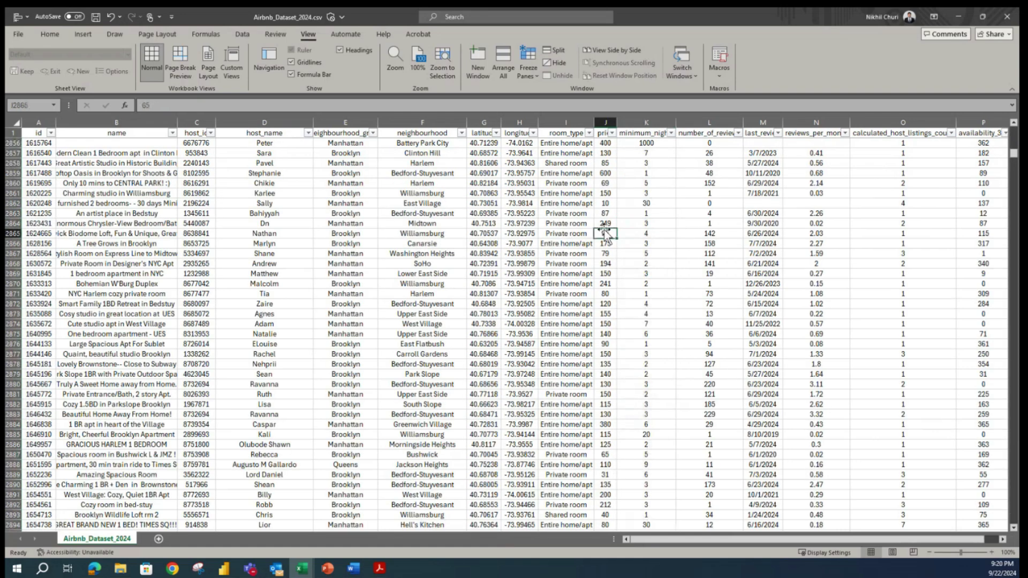
key(ctrl+shift+Up)
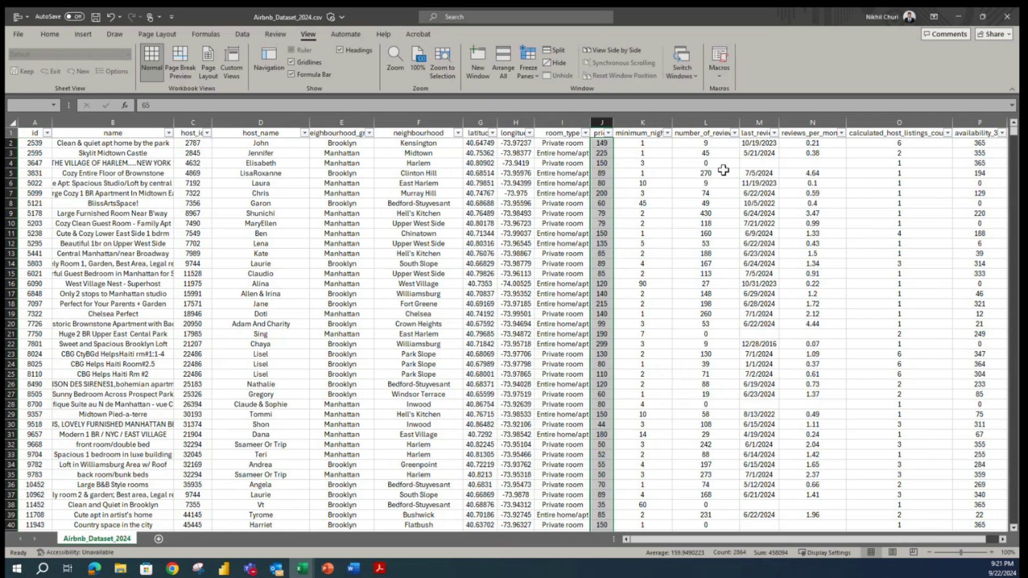
Examine the number_of_reviews filter values from lowest to highest for blanks, leaving all values selected.
click(735, 132)
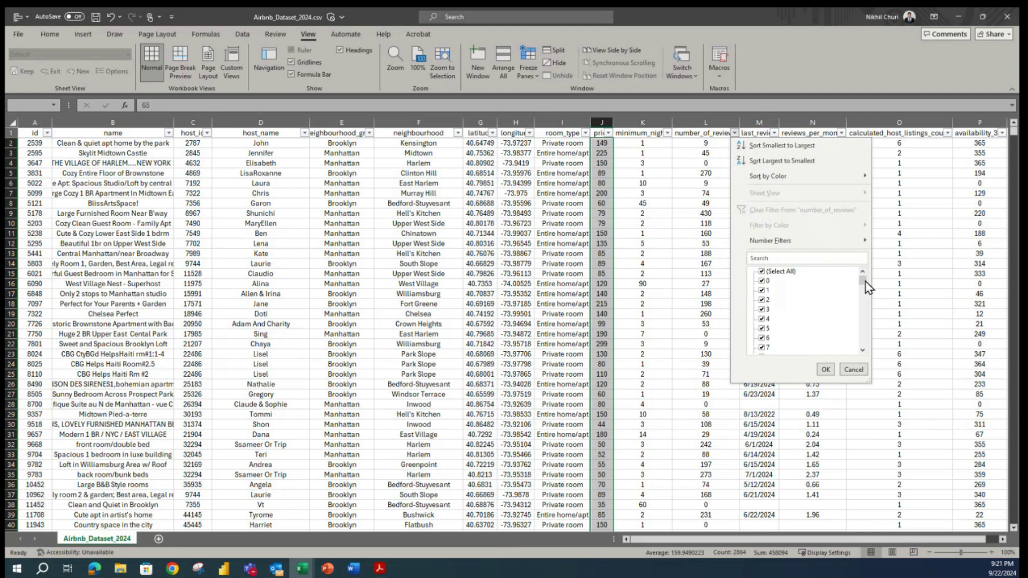
mouse_move(865, 281)
mouse_down()
mouse_move(863, 354)
mouse_move(865, 278)
mouse_up()
mouse_move(859, 243)
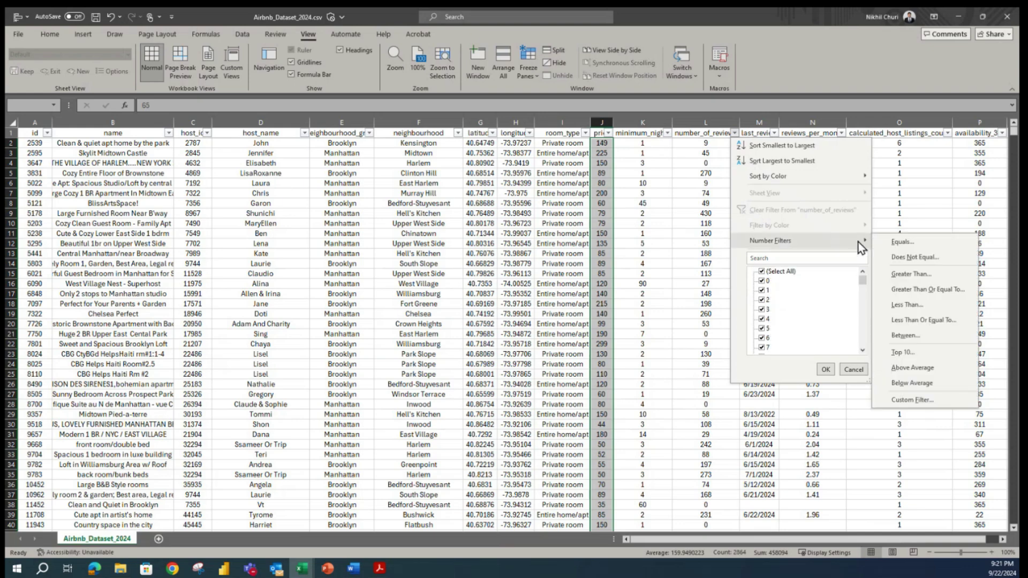
scroll(811, 303, down, 7)
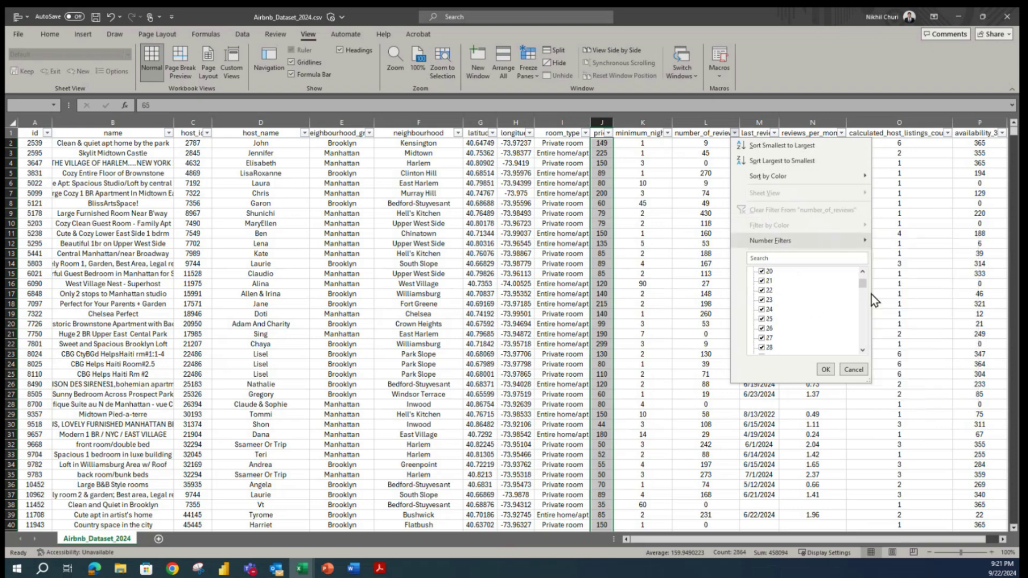
drag(864, 284, 859, 363)
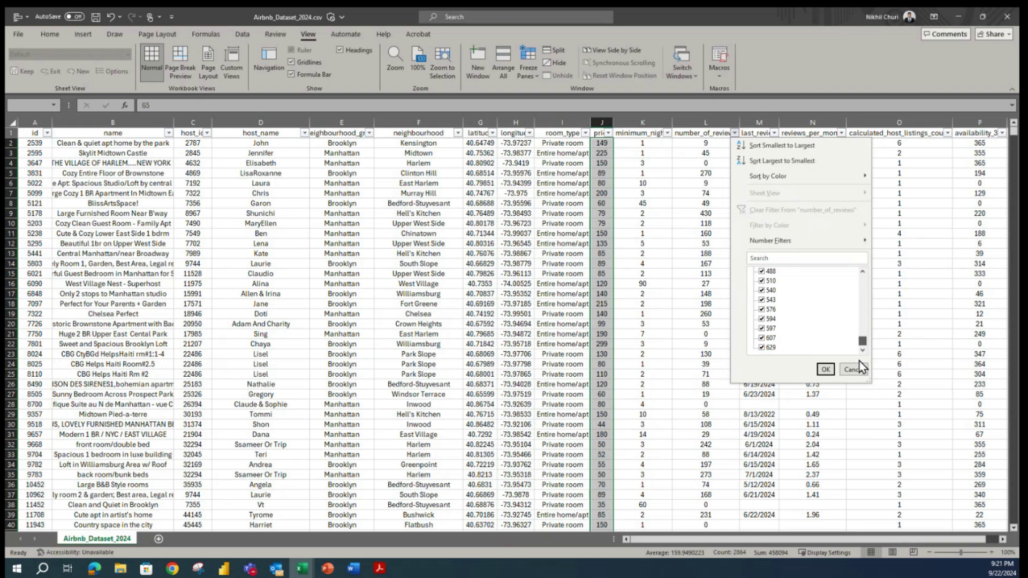
click(825, 369)
Examine the years listed in the last_review filter and check for blanks, leaving all values selected.
click(655, 135)
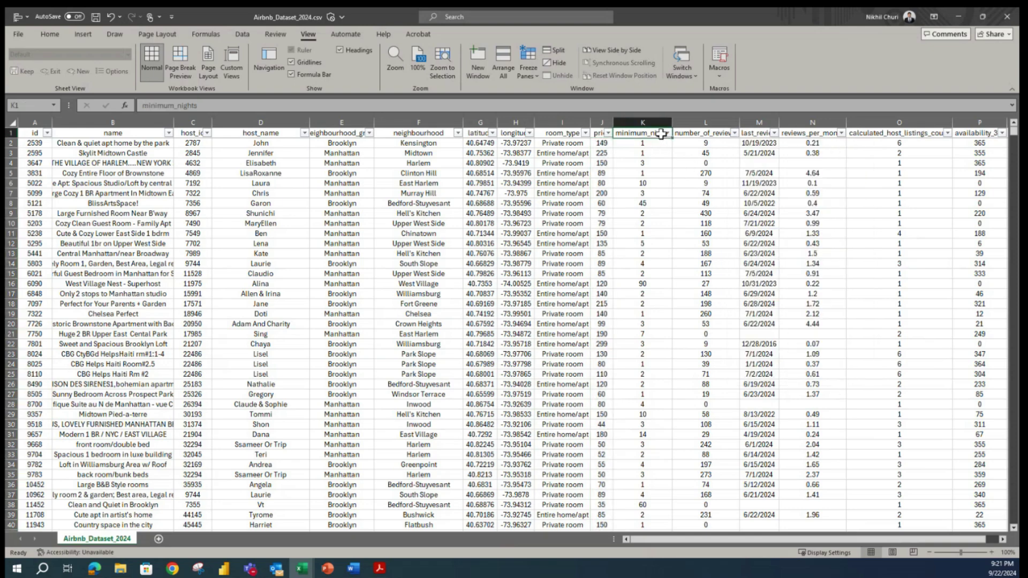
click(759, 132)
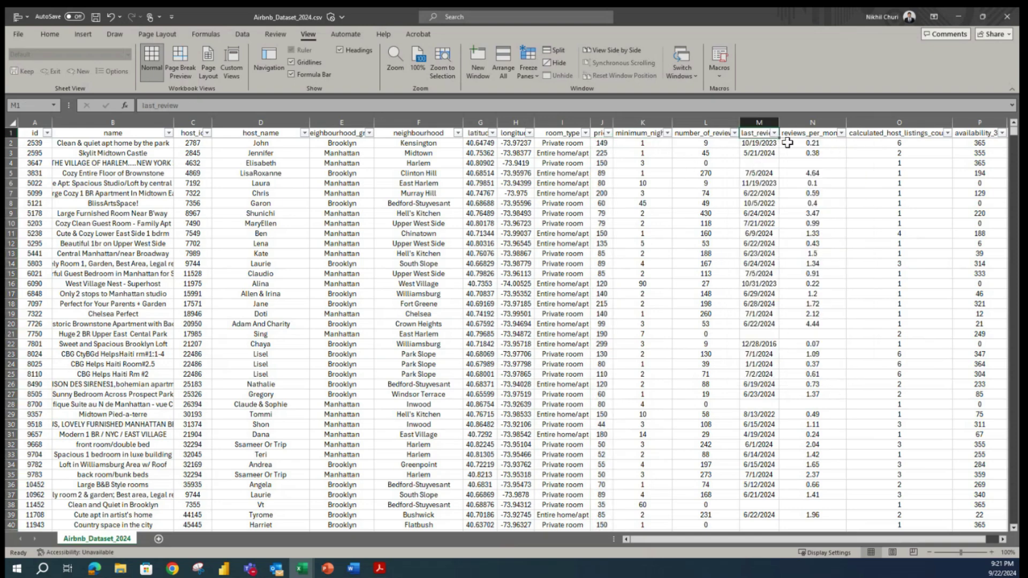
click(774, 133)
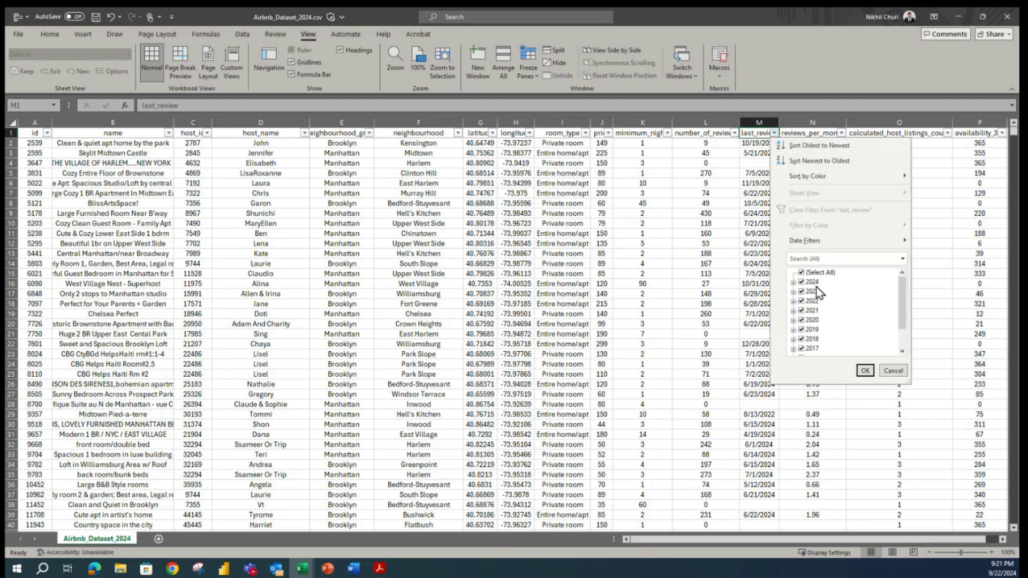
scroll(892, 292, down, 2)
click(865, 370)
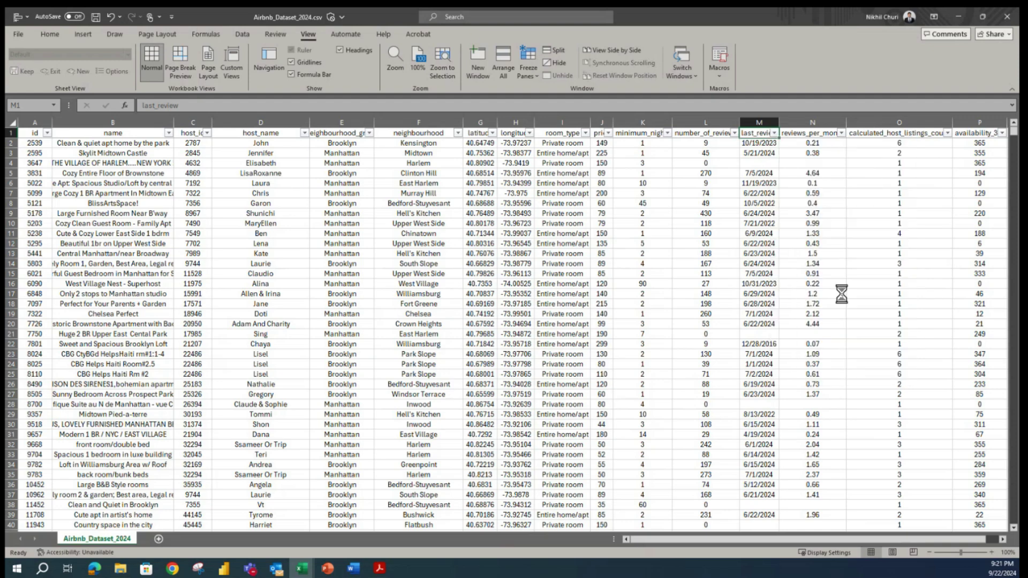
Examine the reviews_per_month filter values through the end of the list for blanks, leaving all values selected.
click(841, 133)
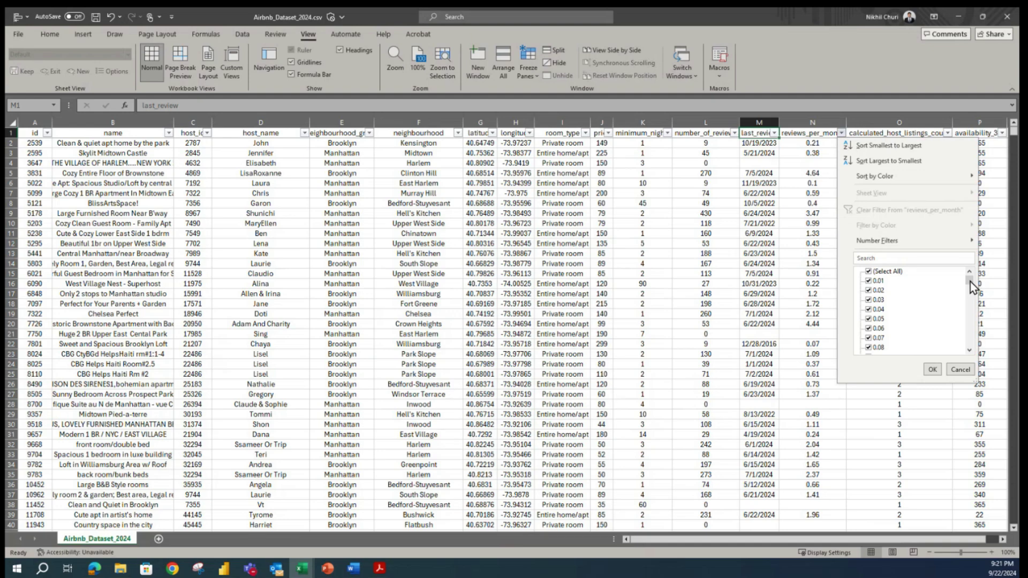
mouse_move(969, 282)
mouse_down()
mouse_move(969, 303)
mouse_move(972, 278)
mouse_up()
drag(970, 278, 969, 257)
drag(968, 280, 968, 351)
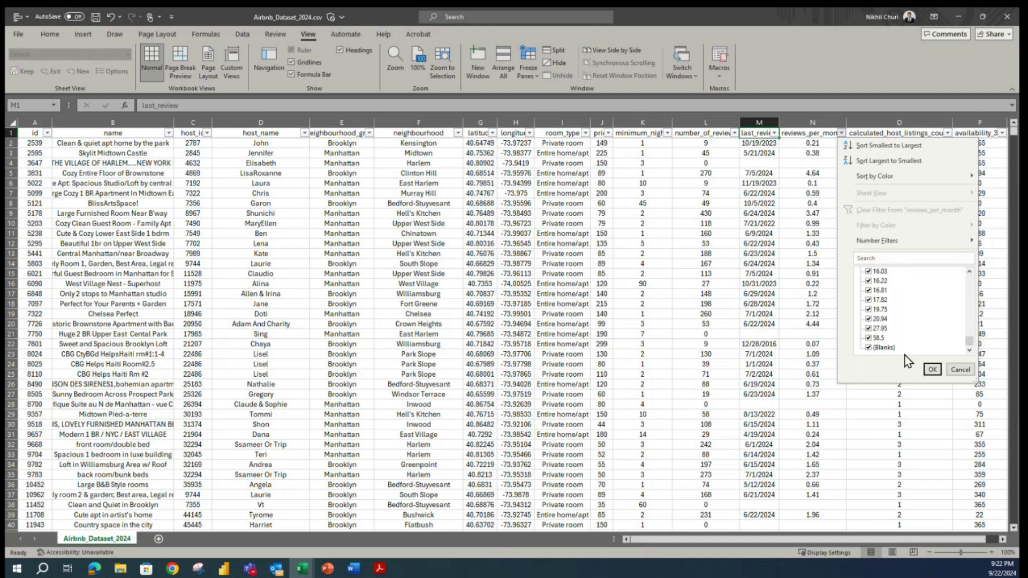
click(931, 369)
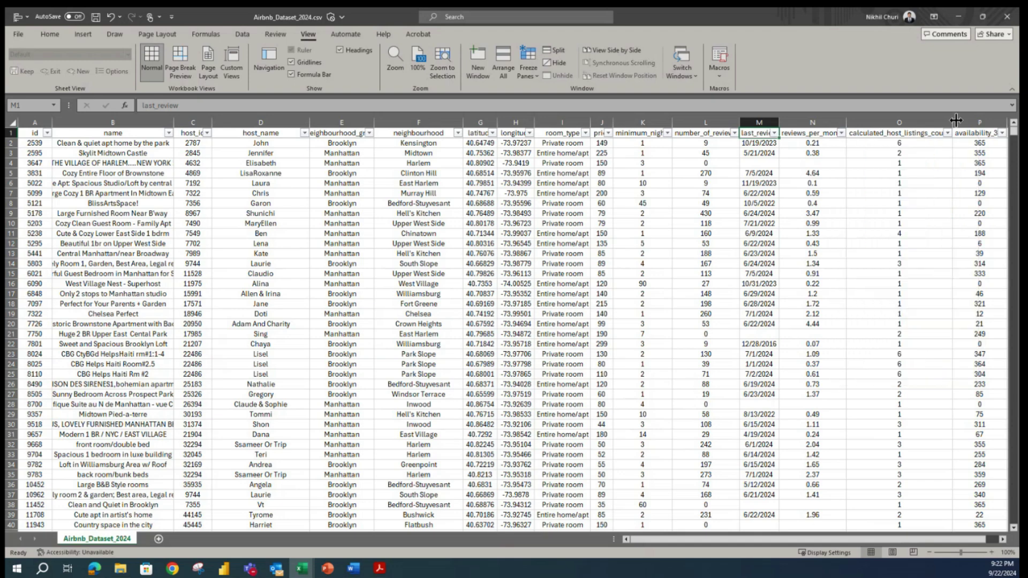
Examine the calculated_host_listings_count filter values from lowest to highest for blanks, leaving all values selected.
click(947, 133)
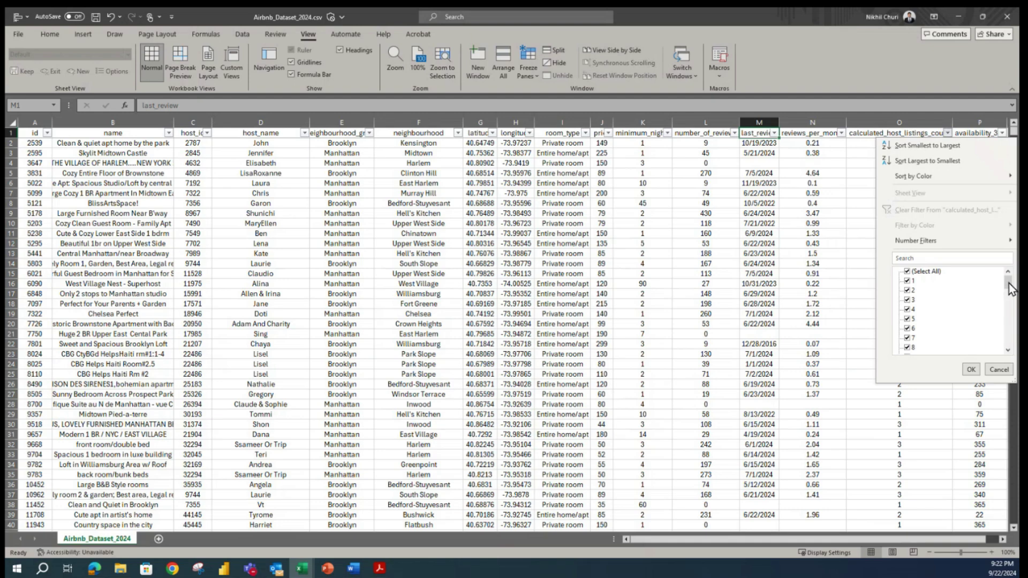
click(947, 134)
click(922, 135)
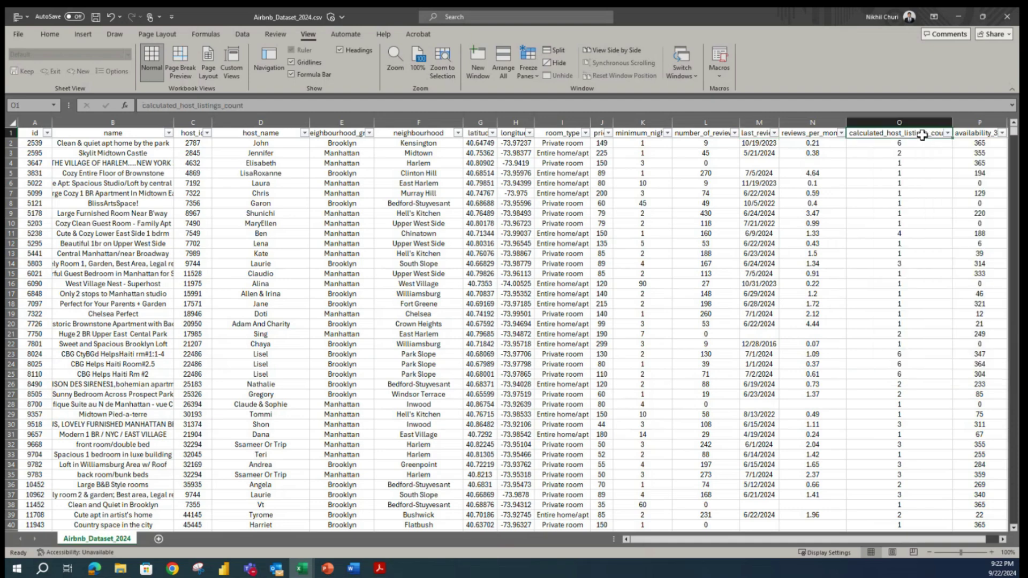
click(947, 134)
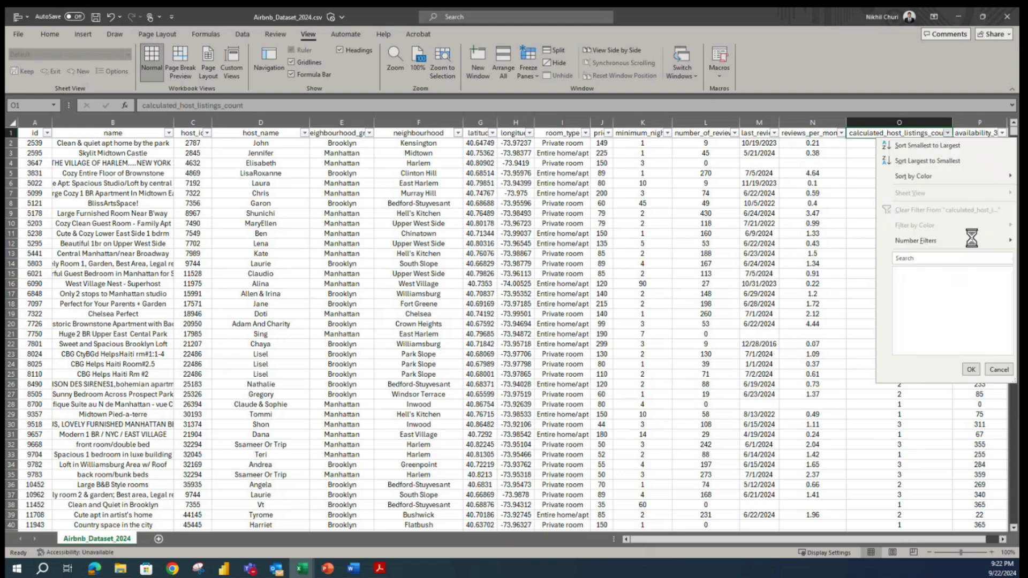
drag(1009, 284, 1009, 338)
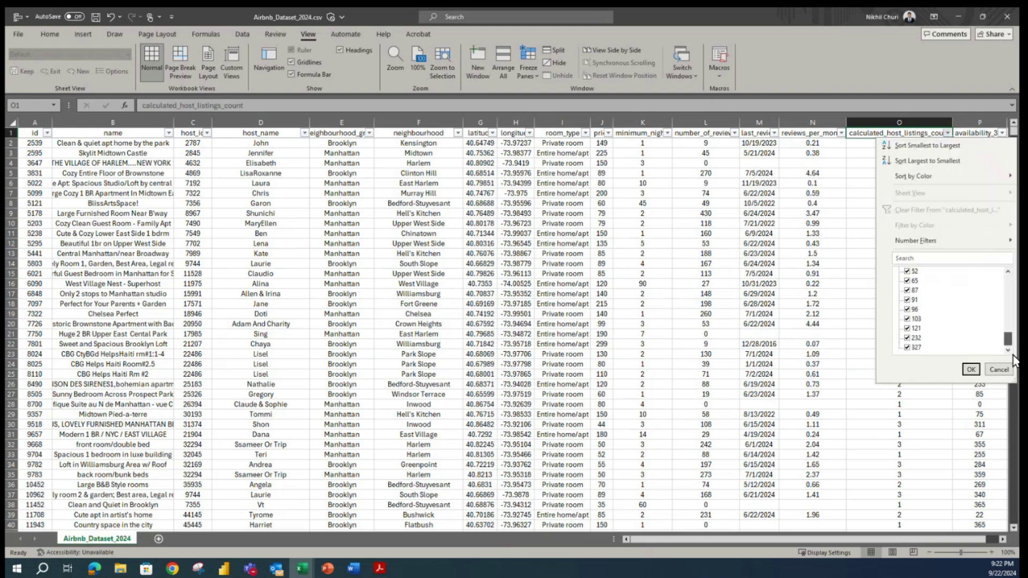
click(970, 369)
Filter the availability_365 column to show only listings with the value 0.
scroll(716, 542, right, 1)
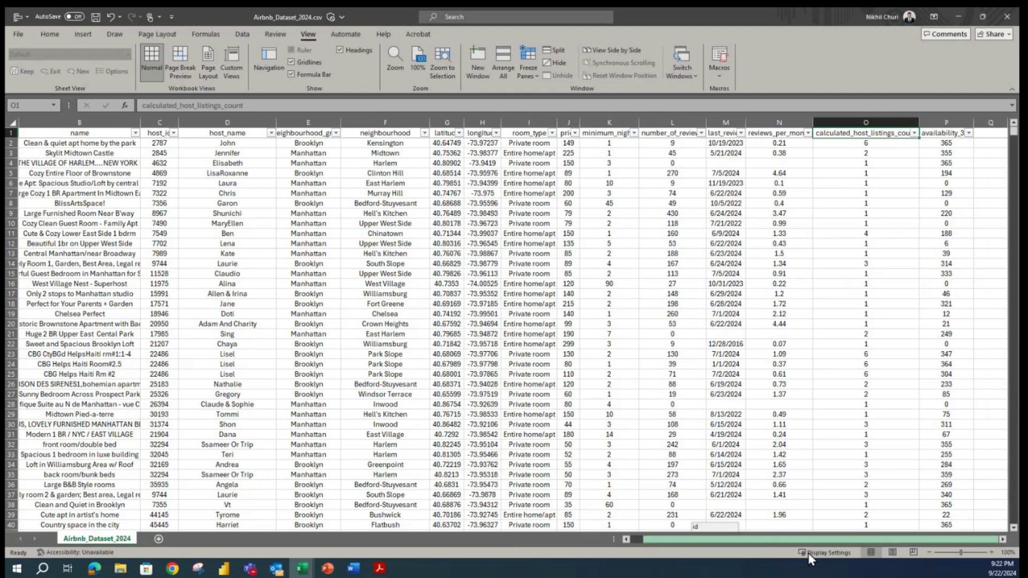
click(954, 133)
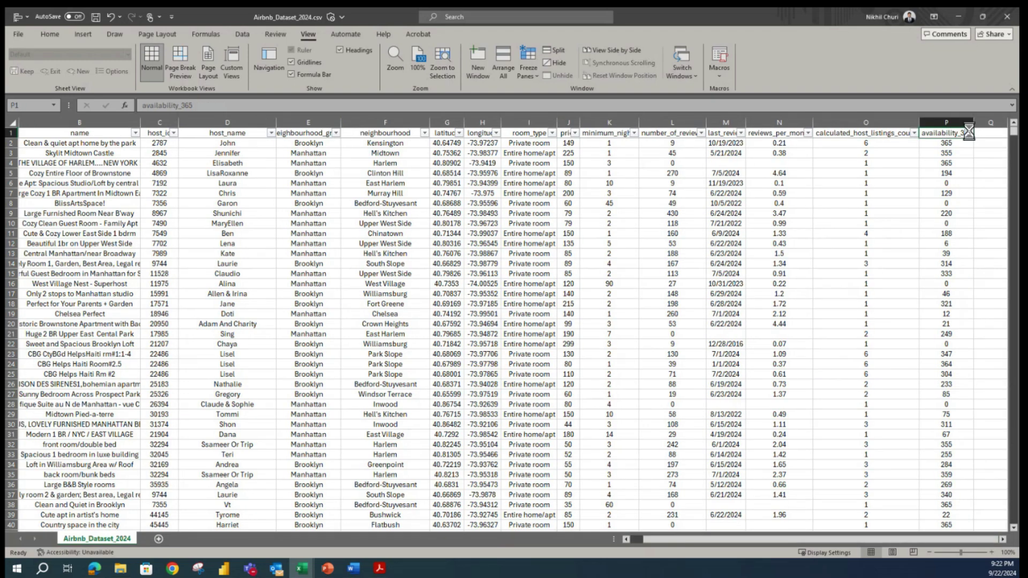
click(968, 132)
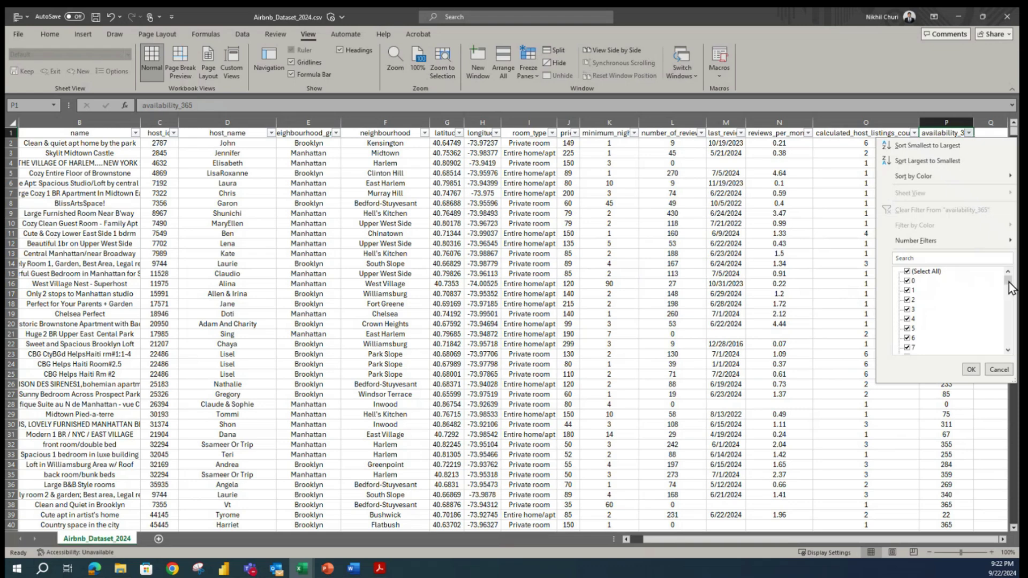
click(919, 256)
mouse_move(1010, 284)
mouse_down()
mouse_move(1013, 374)
mouse_move(1008, 275)
mouse_up()
click(917, 272)
click(910, 281)
click(970, 369)
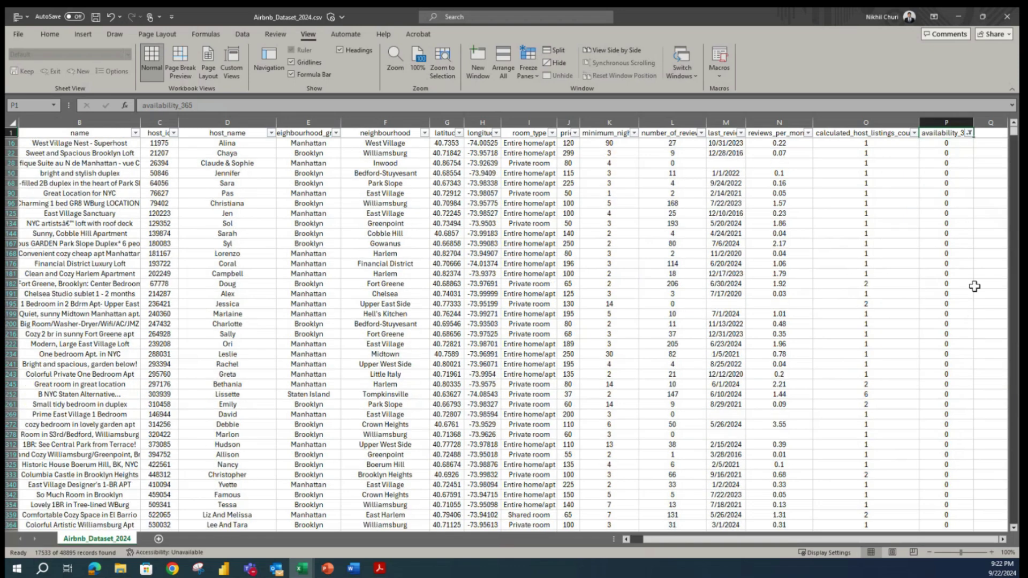
Reselect all values in the availability_365 filter to show every listing again.
scroll(977, 283, up, 7)
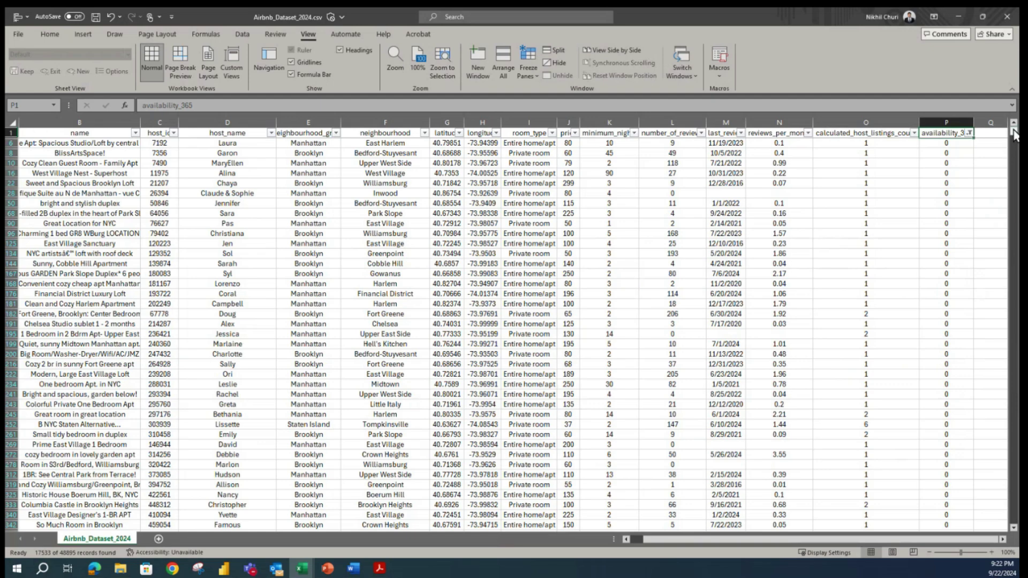
mouse_move(1013, 138)
mouse_down()
mouse_move(1013, 505)
mouse_move(1014, 132)
mouse_up()
click(940, 201)
click(969, 132)
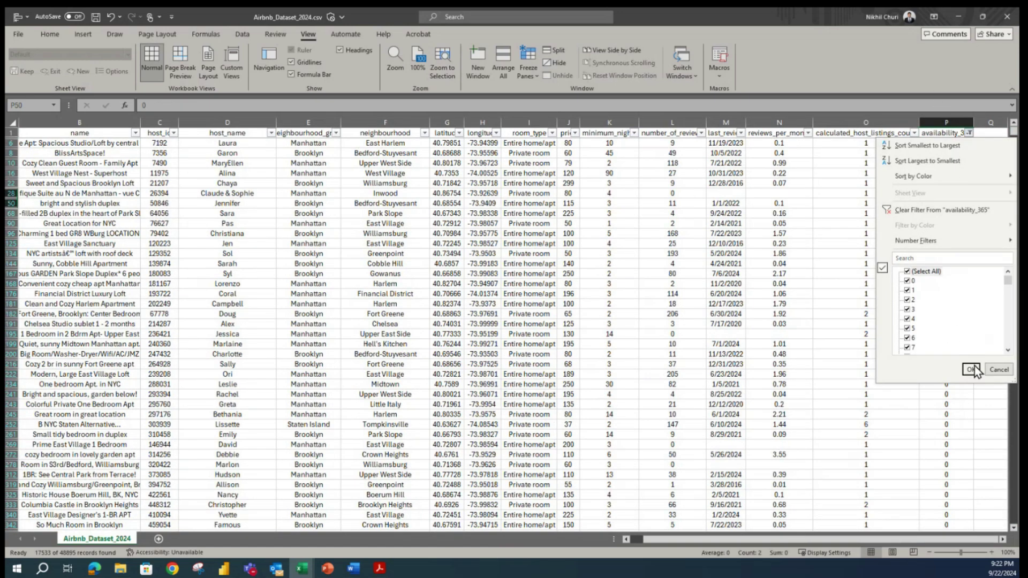
click(971, 370)
scroll(538, 255, up, 2)
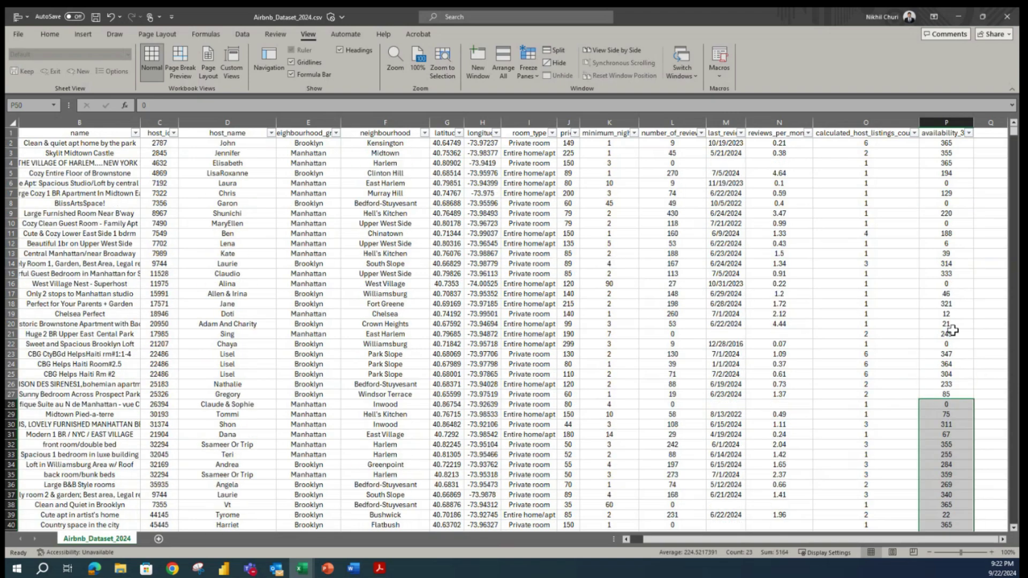
click(943, 345)
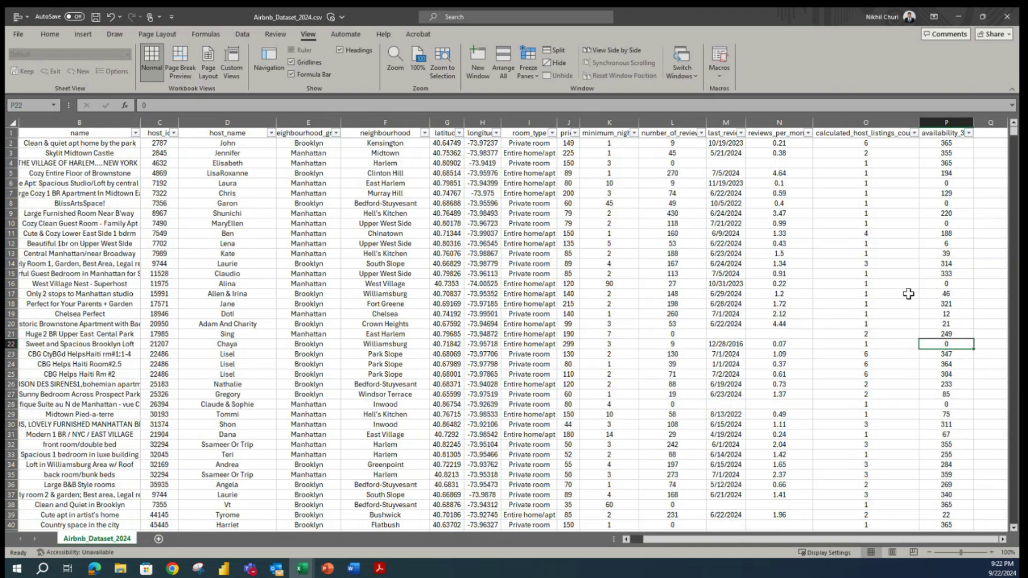
Save the reviewed Airbnb_Dataset_2024.csv file and return to its first columns.
click(96, 18)
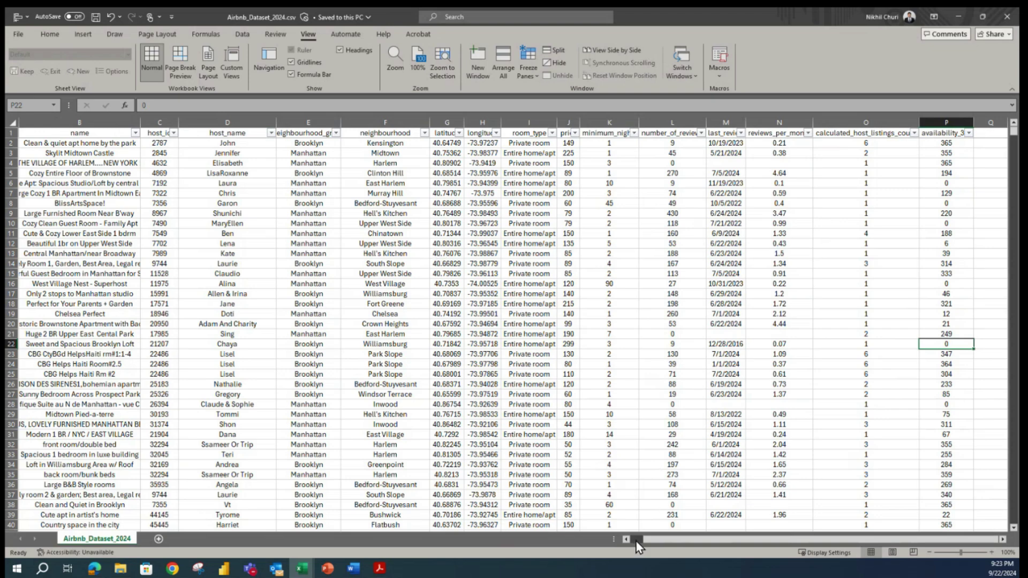
drag(639, 540, 630, 539)
click(128, 214)
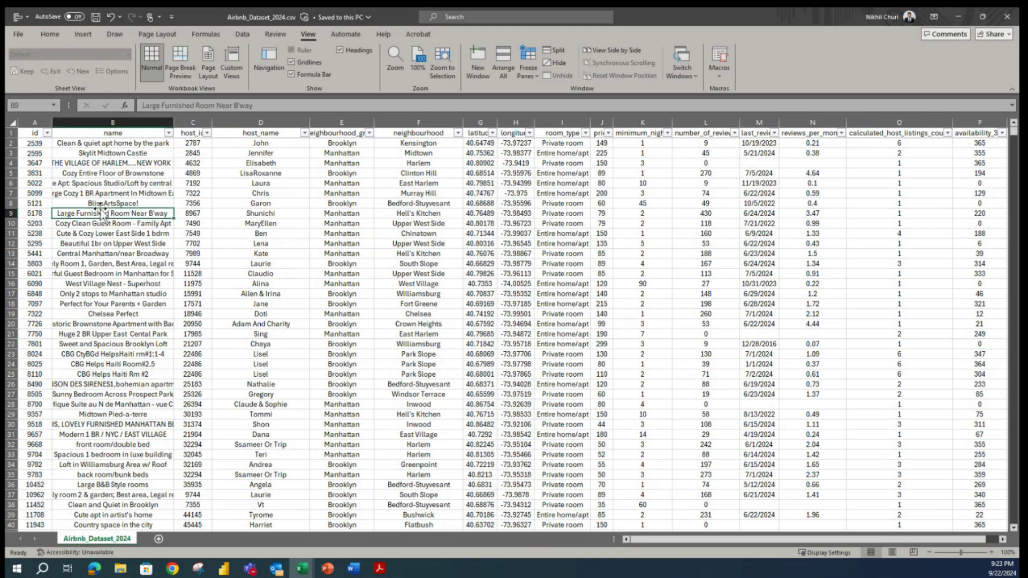
click(92, 21)
click(165, 353)
click(96, 20)
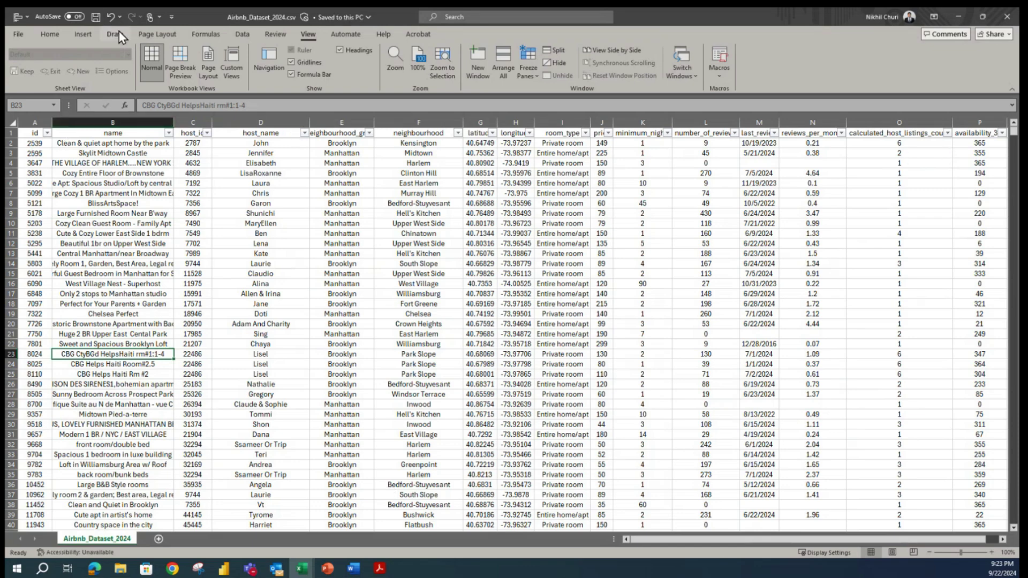
click(96, 18)
click(442, 255)
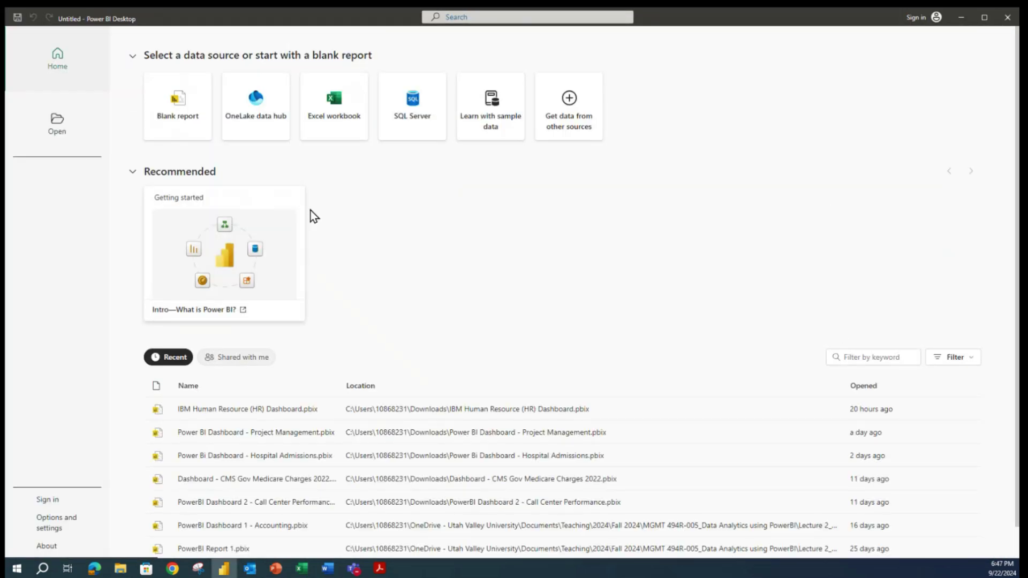
Switch to Power BI Desktop, start a blank report and connect to Airbnb_Dataset_2024.csv as a Text/CSV source.
click(197, 108)
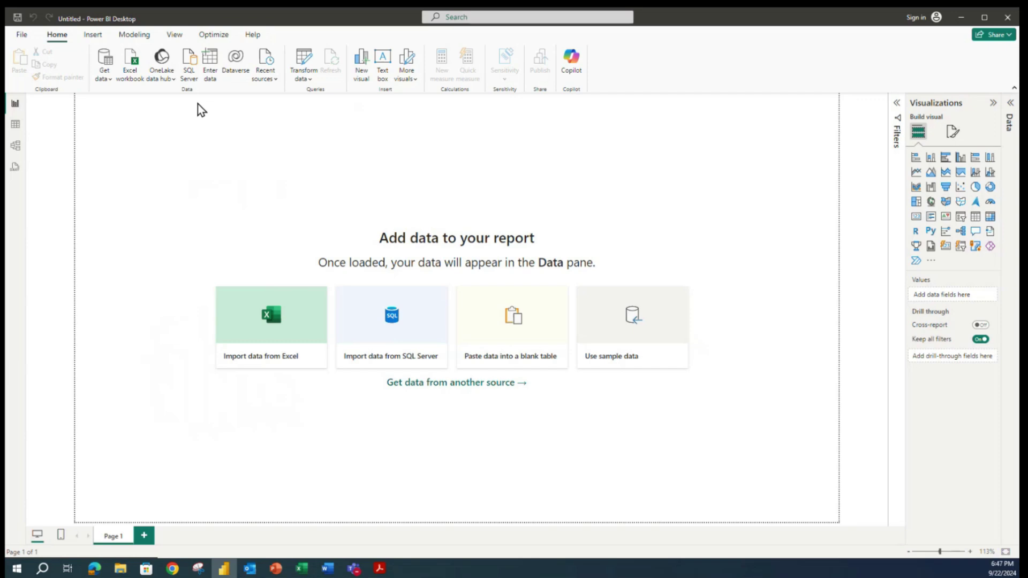
click(105, 63)
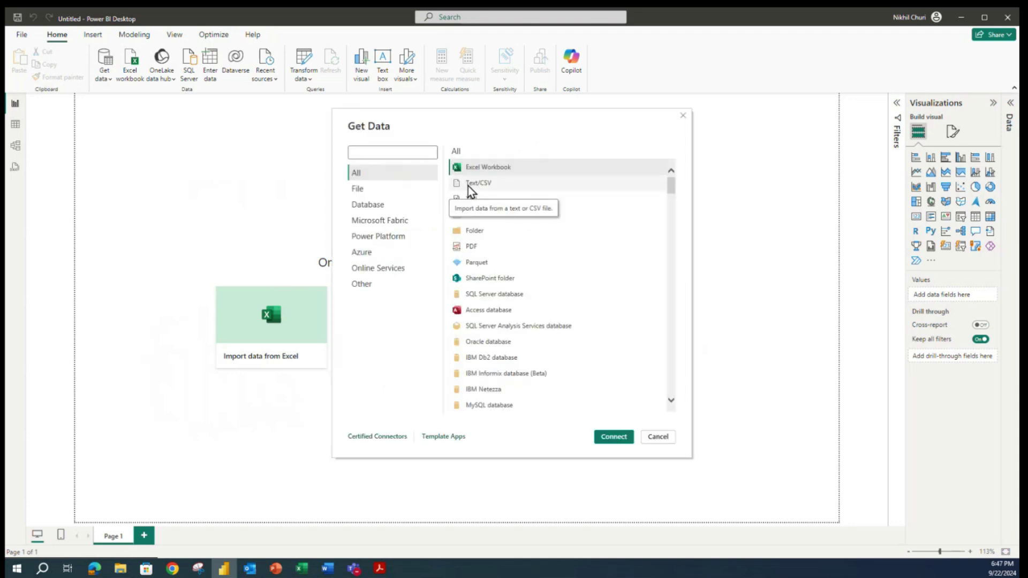
click(467, 185)
click(613, 437)
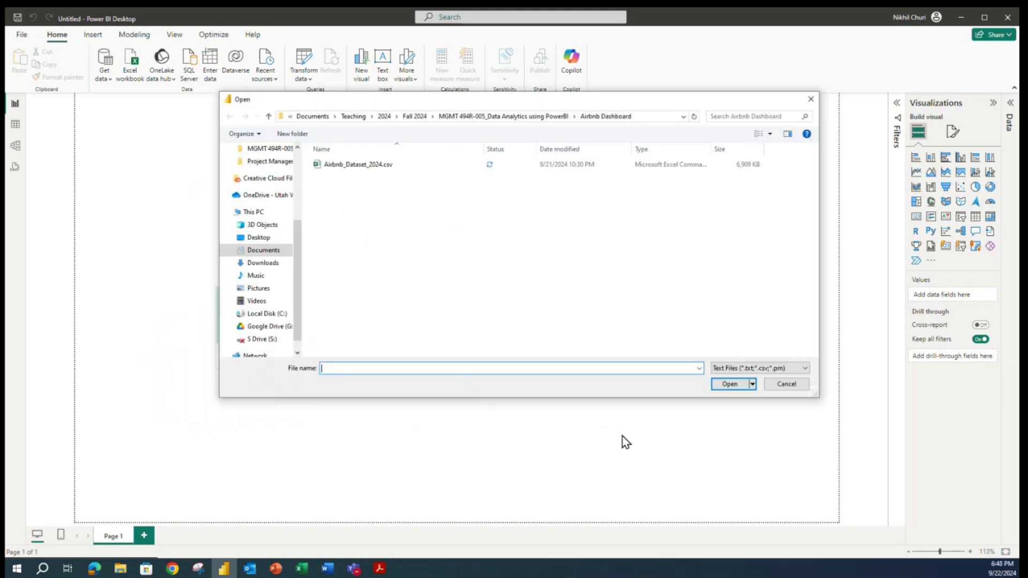
click(356, 167)
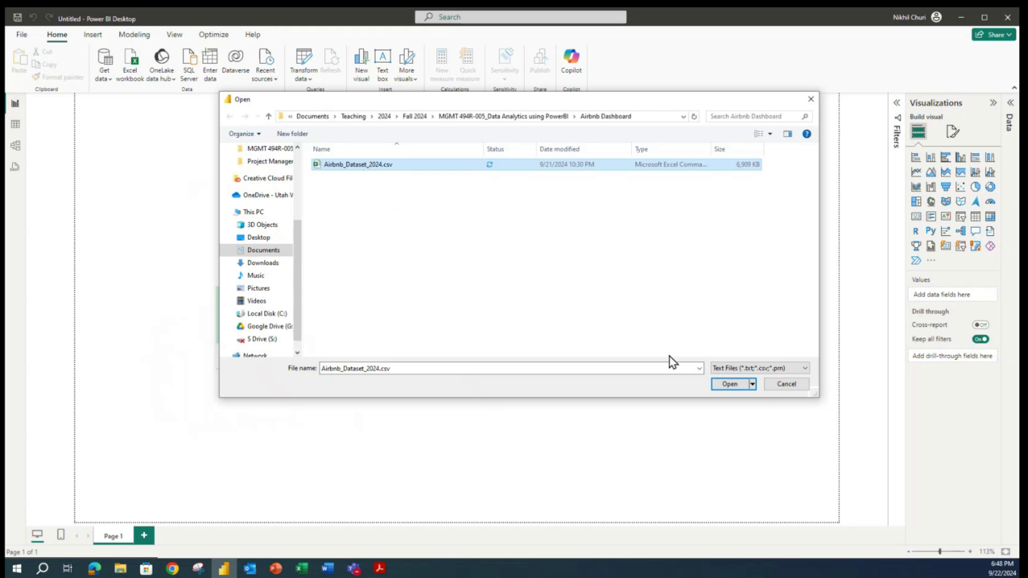
click(737, 386)
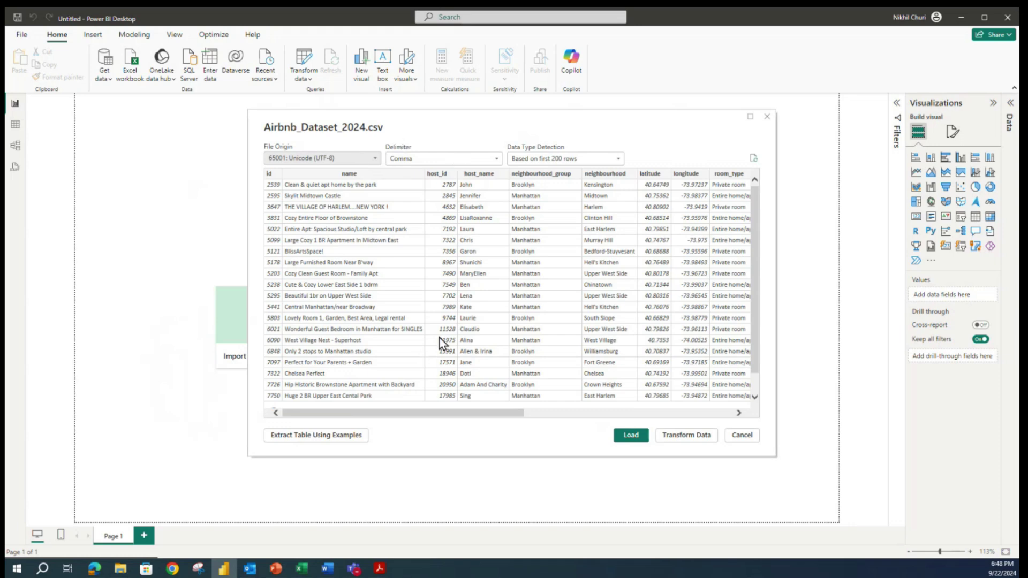
Load the previewed Airbnb_Dataset_2024 data into the report and expand the table's field list.
drag(464, 416, 394, 414)
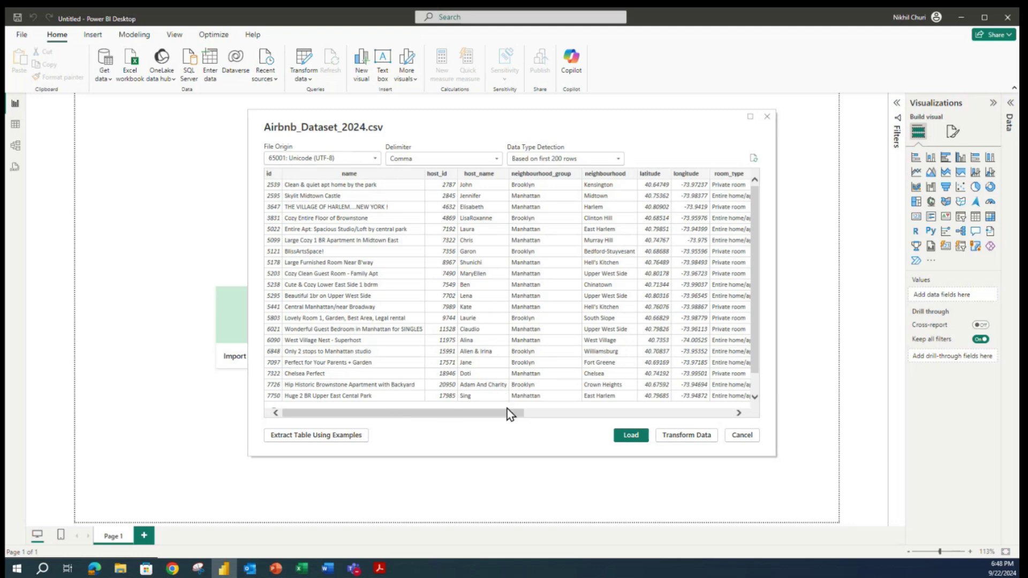
drag(502, 413, 461, 411)
click(623, 435)
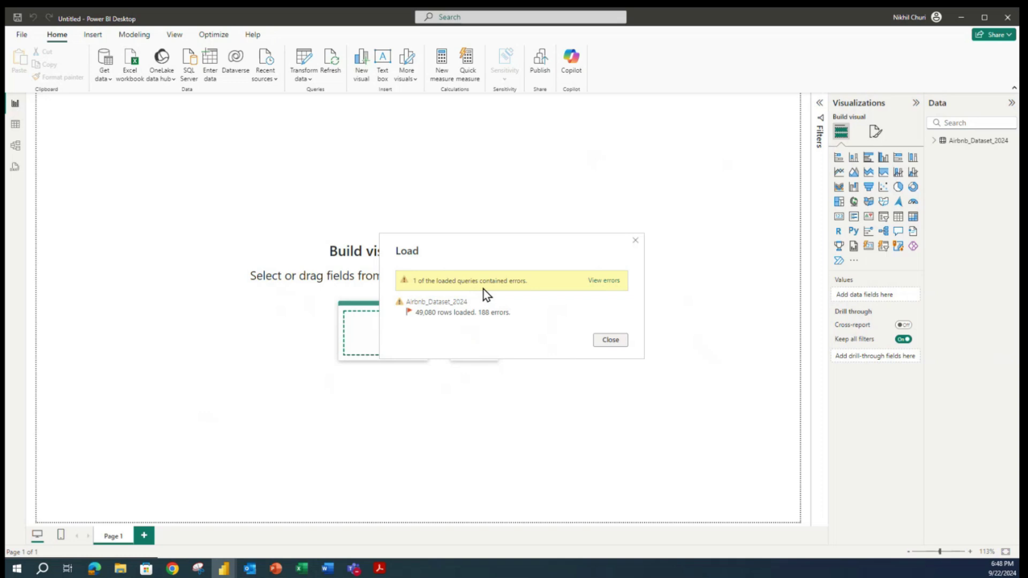
click(610, 340)
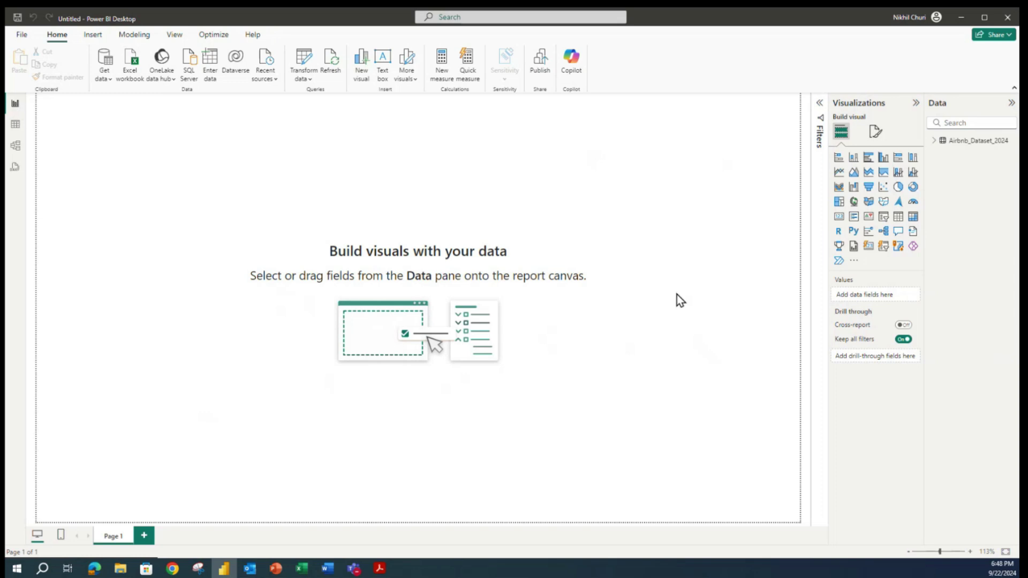
click(934, 142)
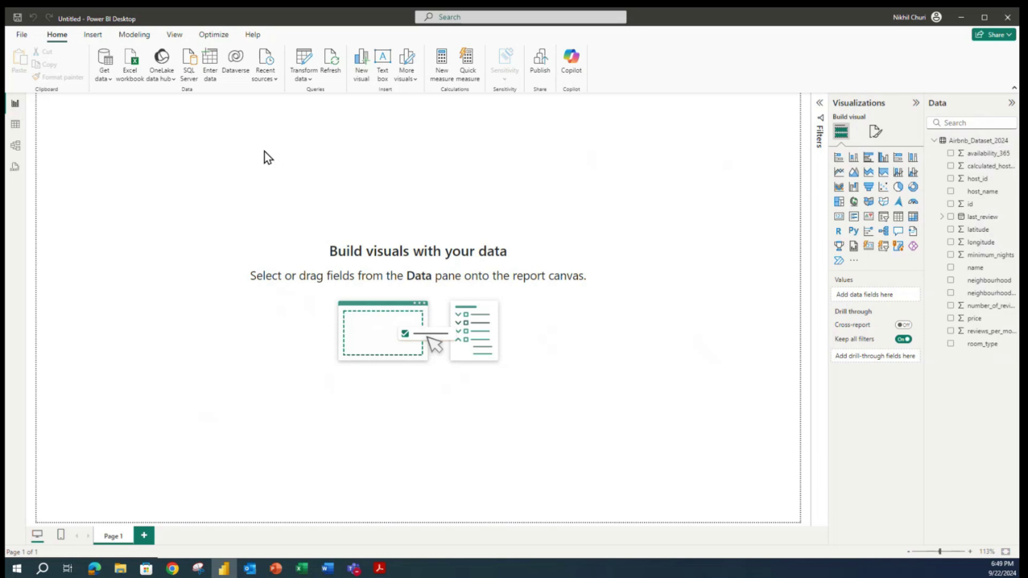
Open the page's canvas background settings and check the browser search results for the Airbnb red color code.
click(876, 132)
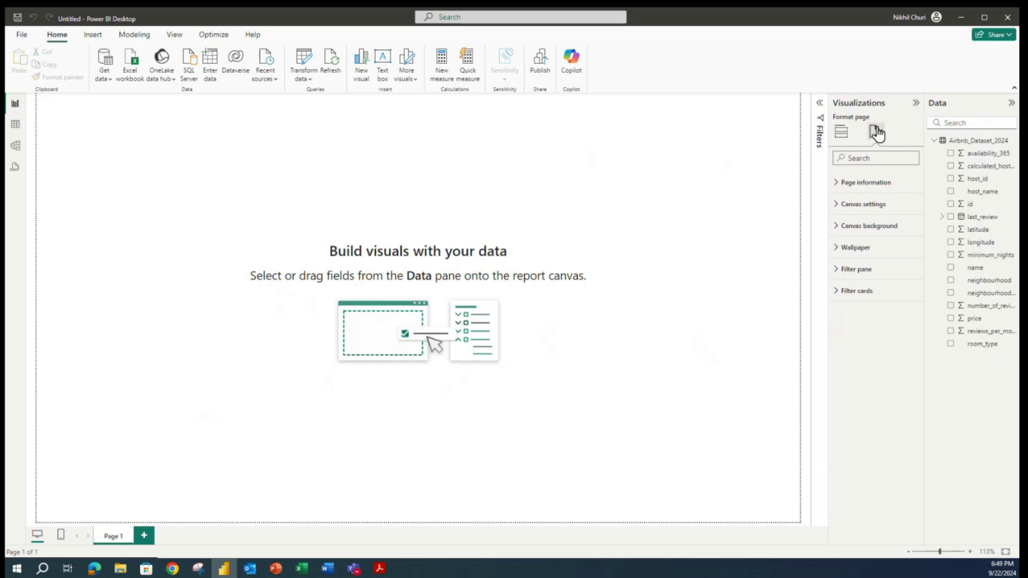
click(837, 227)
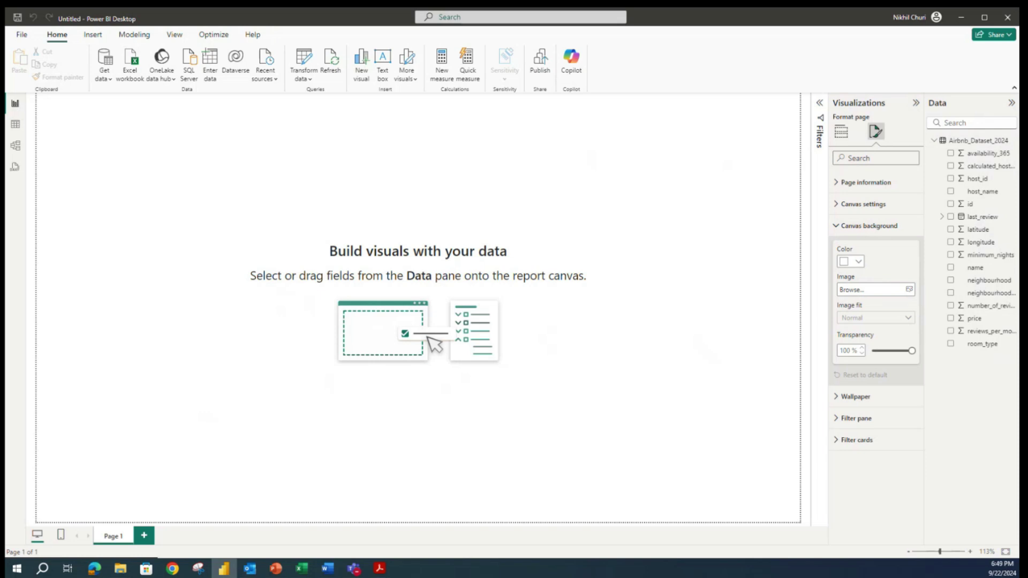
key(alt+Tab)
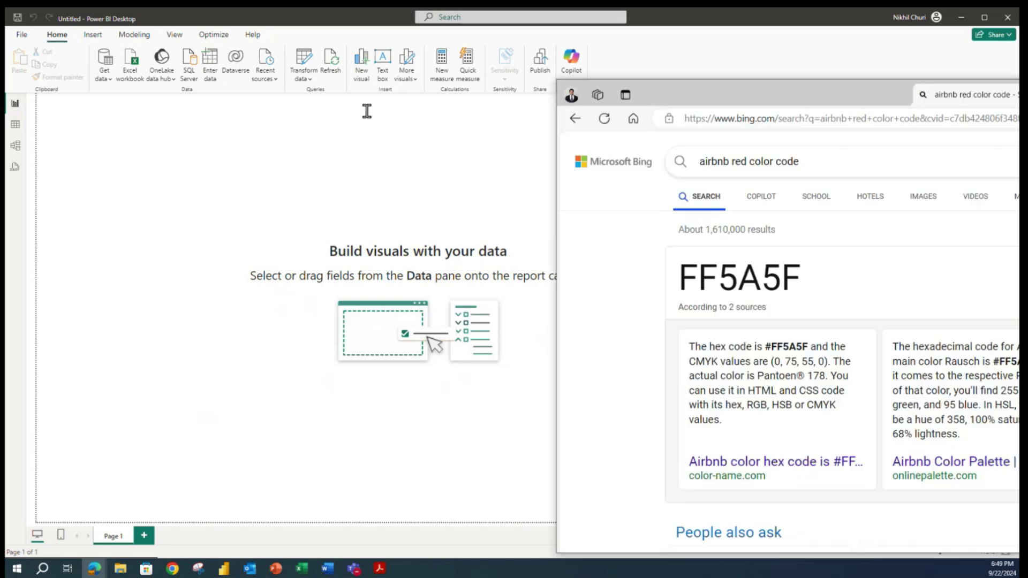
drag(953, 95, 411, 87)
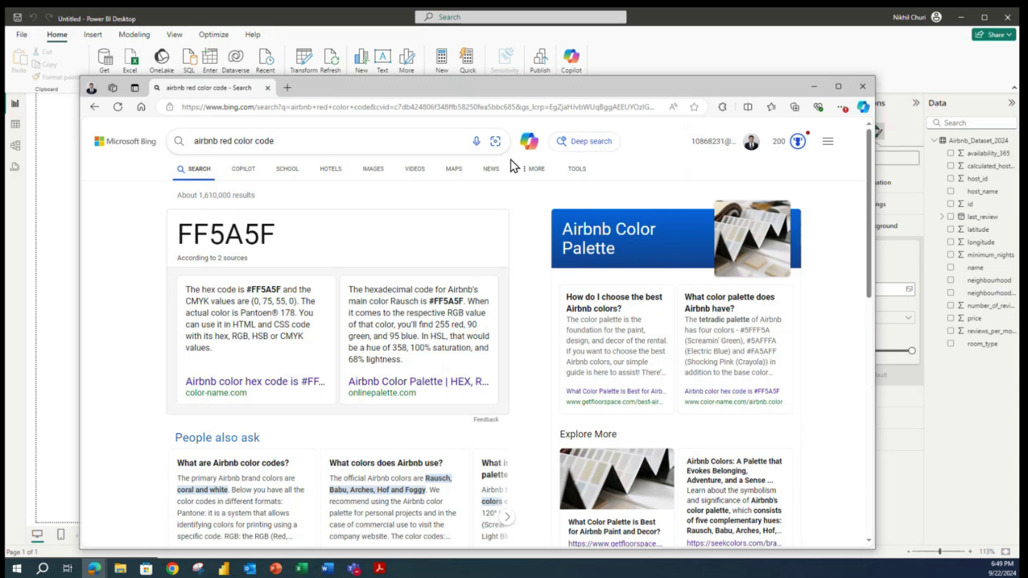
click(813, 86)
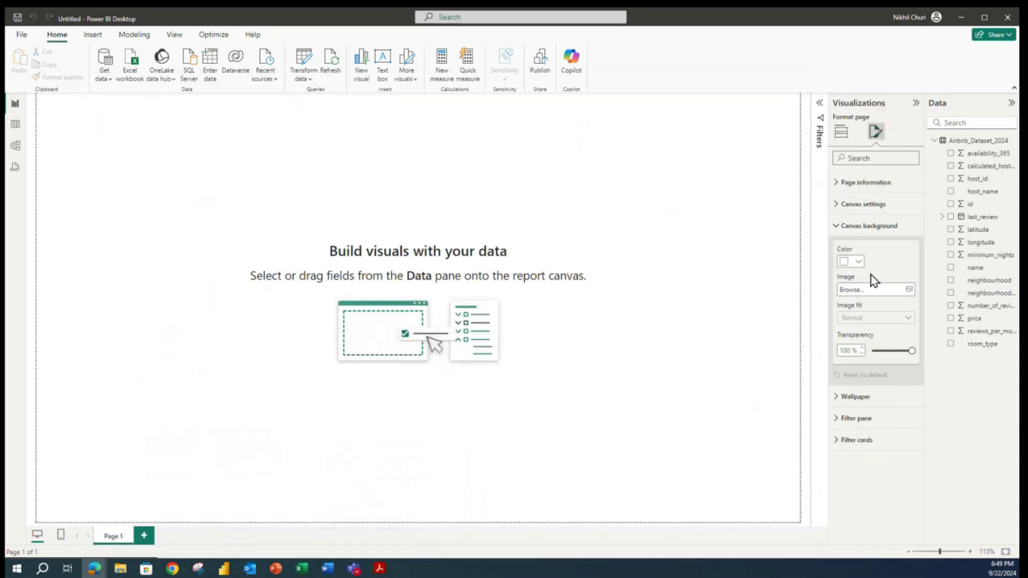
Set the canvas background color to the custom hex value #FF5A5F.
click(858, 262)
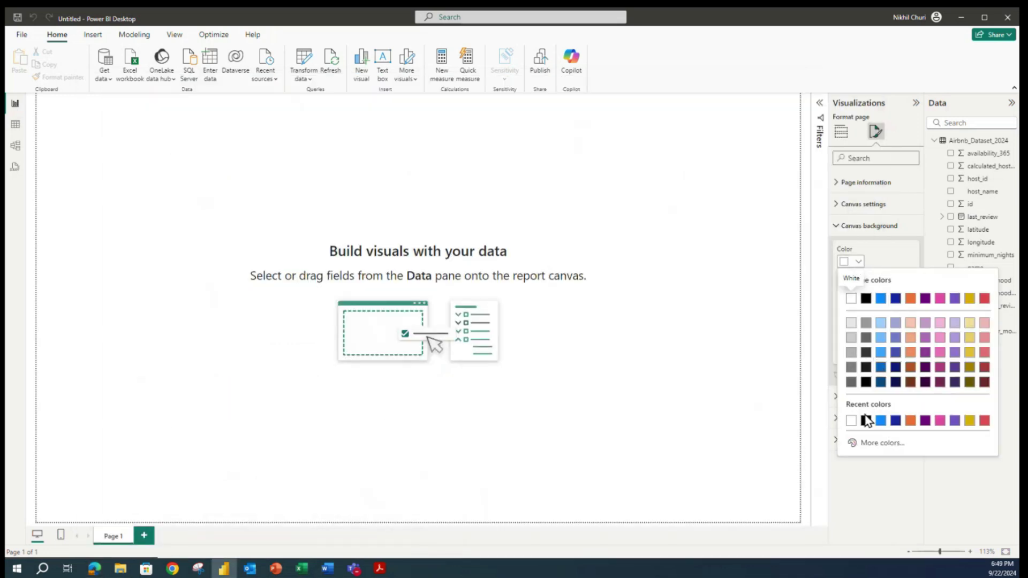
click(867, 447)
drag(886, 434, 850, 431)
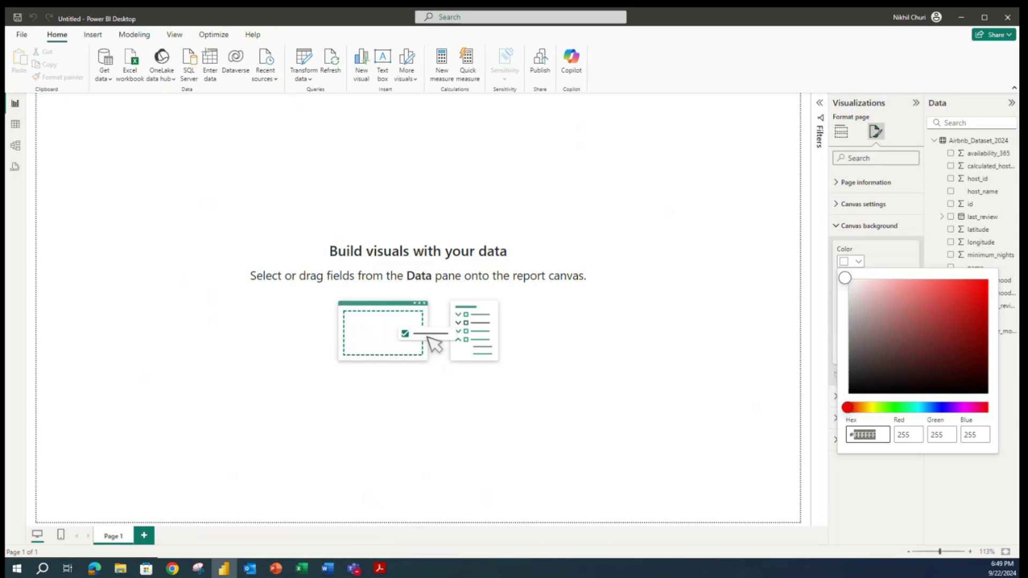
key(alt+Tab)
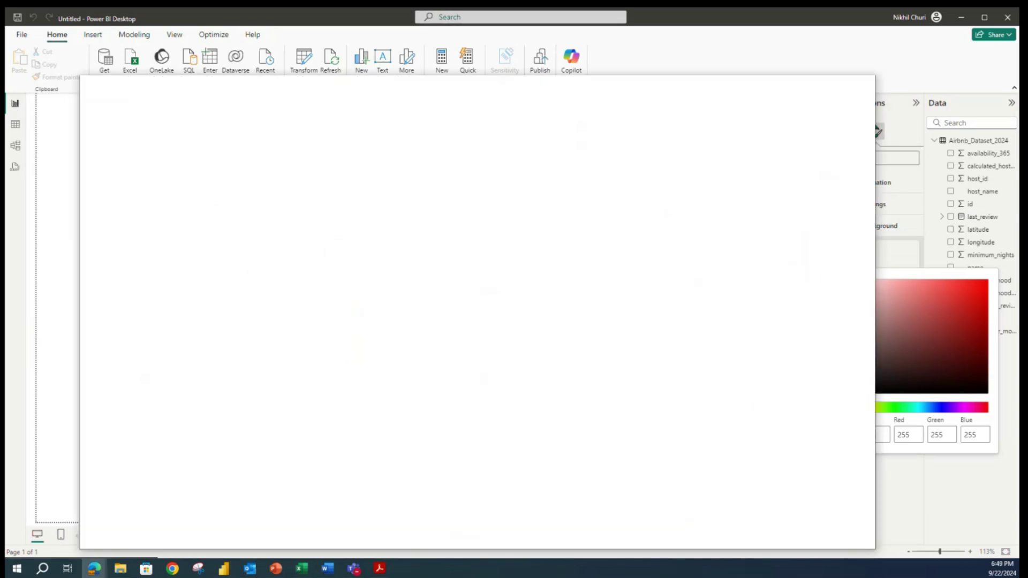
key(alt+Tab)
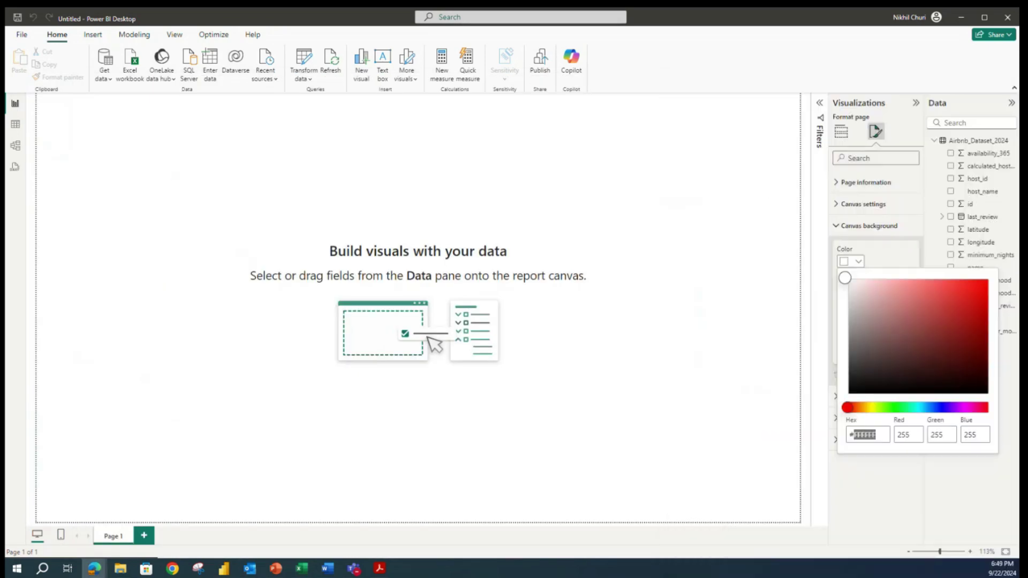
drag(886, 434, 862, 434)
key(BackSpace)
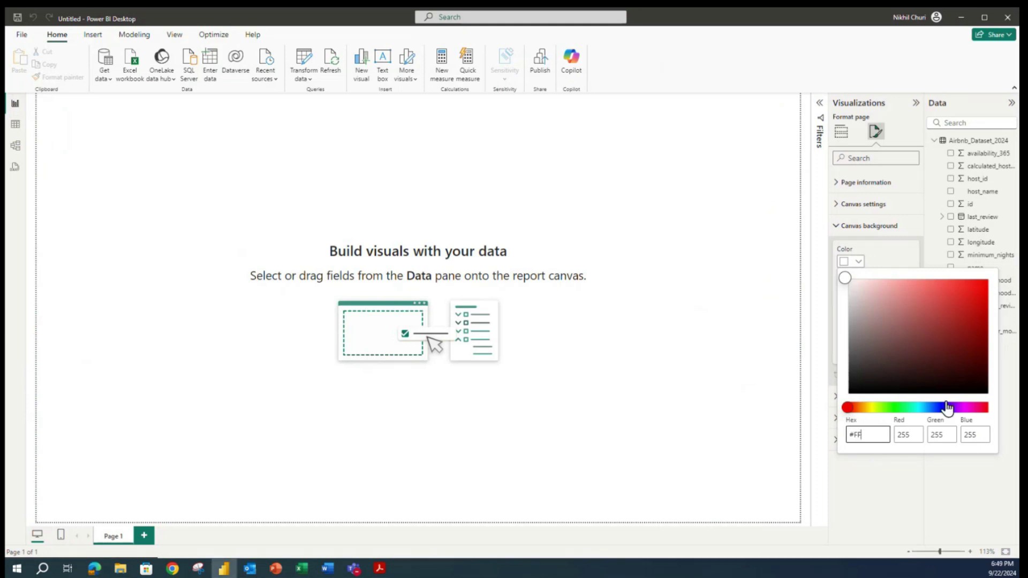
text(5A5F)
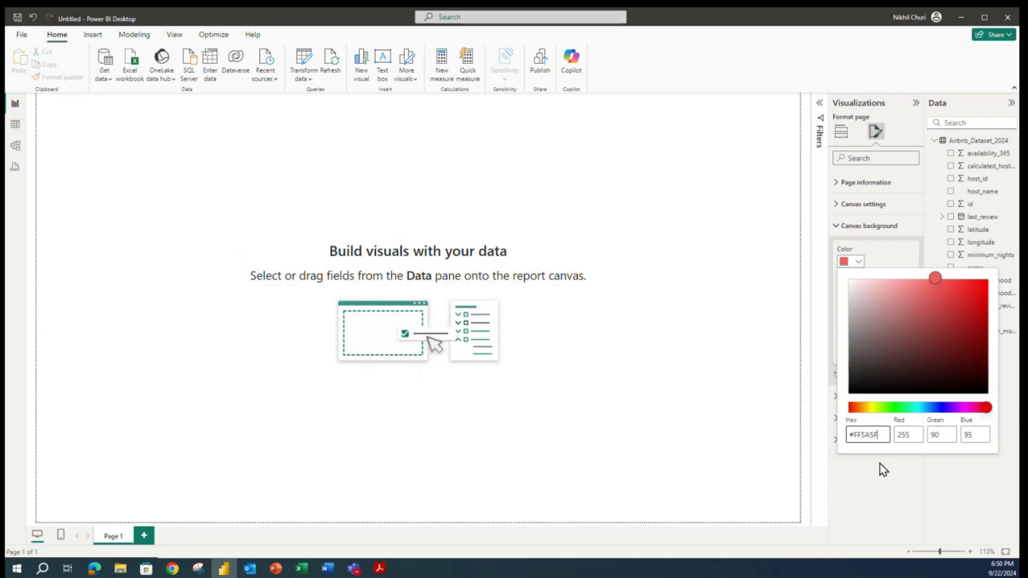
click(917, 520)
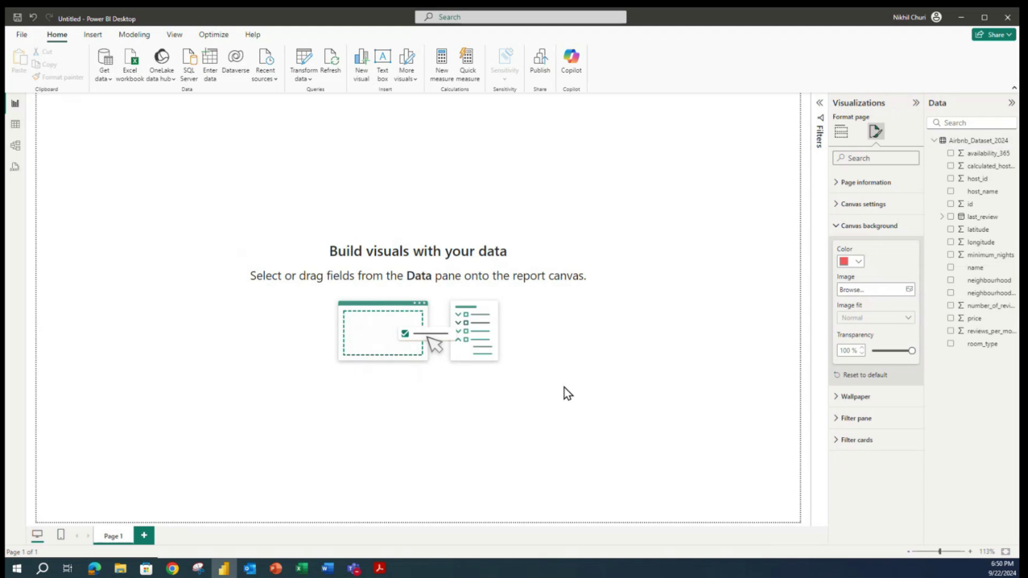
Set the canvas background transparency to 0%.
double_click(844, 350)
text(0)
key(Return)
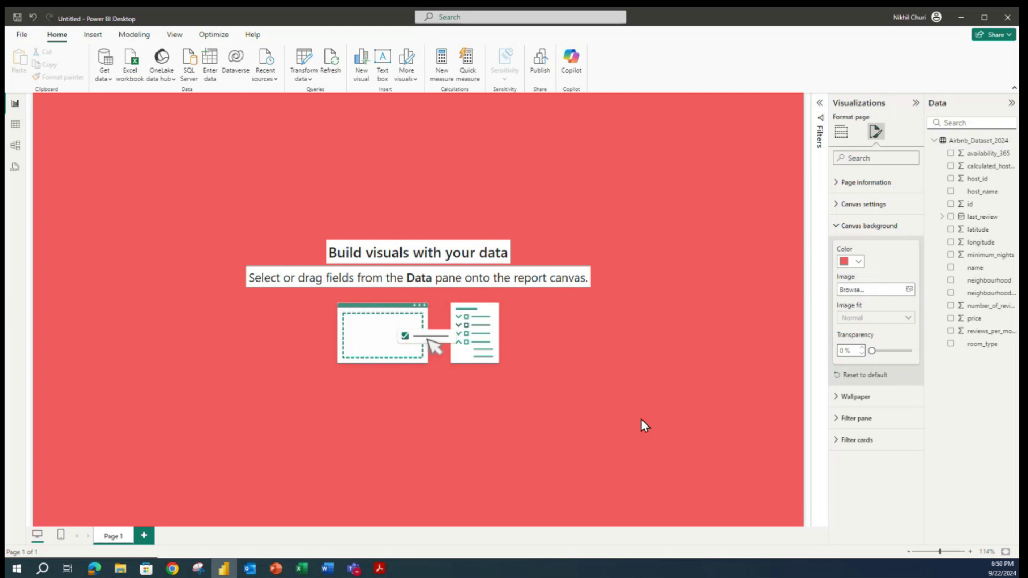
click(677, 397)
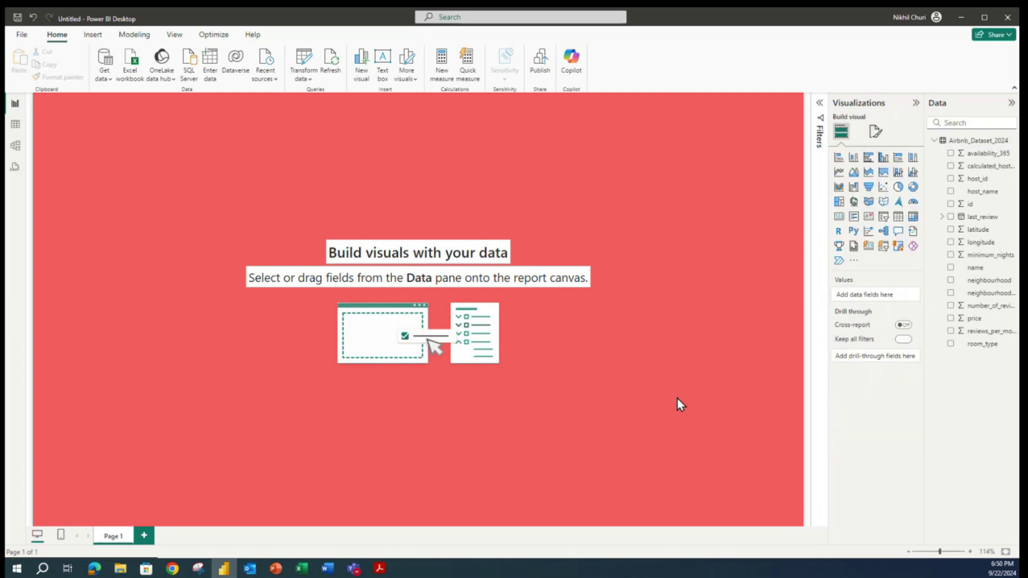
Save the report as Airbnb Dashboard in the Downloads folder.
click(18, 22)
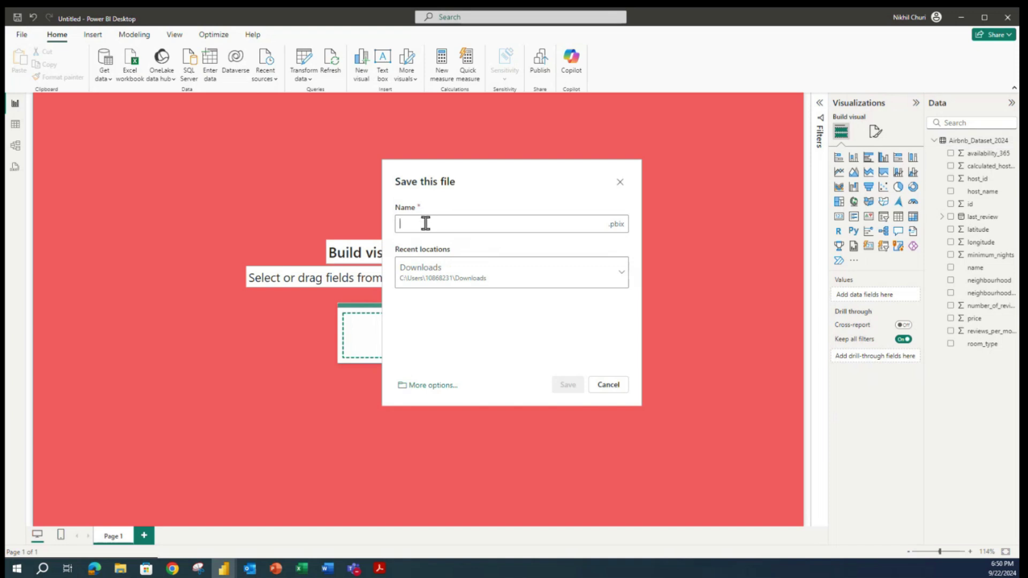
text(Airbnb Dashboard)
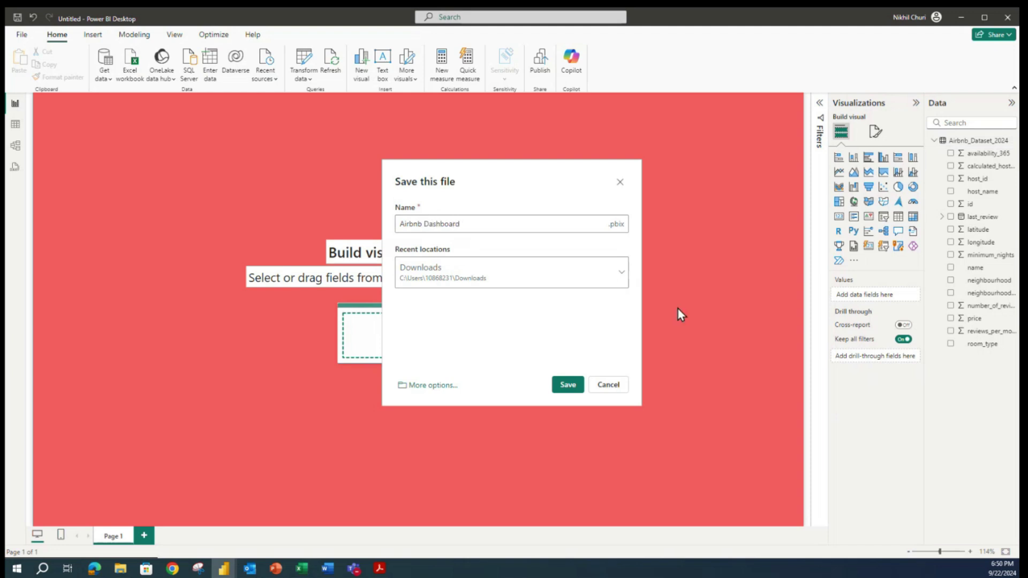
click(568, 384)
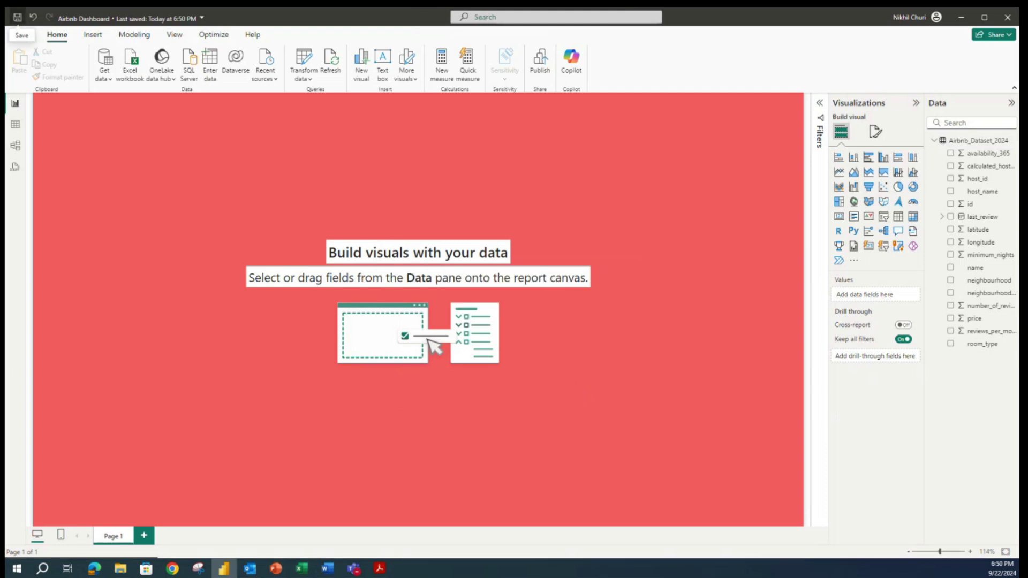
key(super+c)
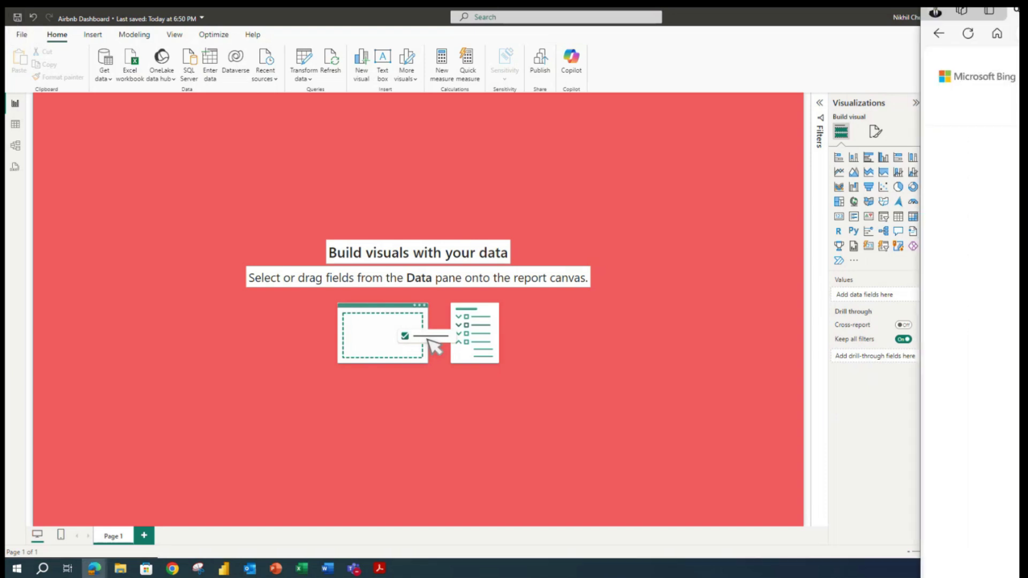
key(super+c)
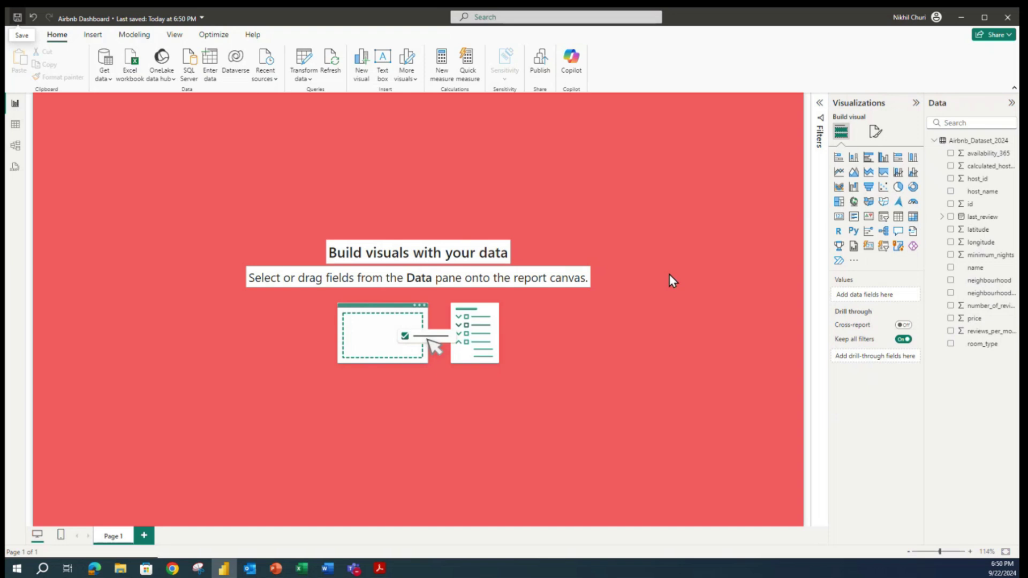
Expand the Filters pane and widen the Data pane so the full field names can be read.
click(819, 103)
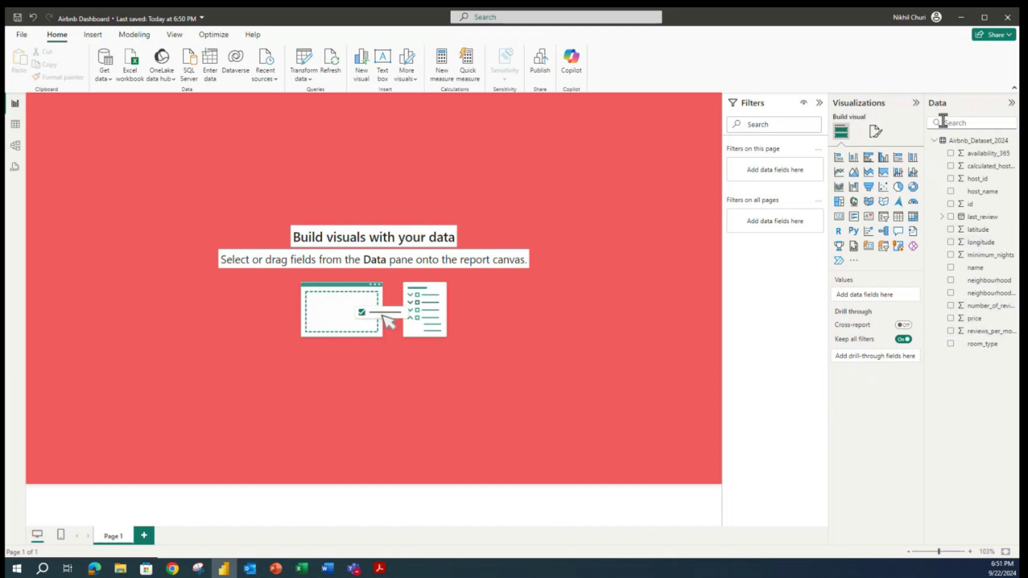
drag(926, 105, 898, 103)
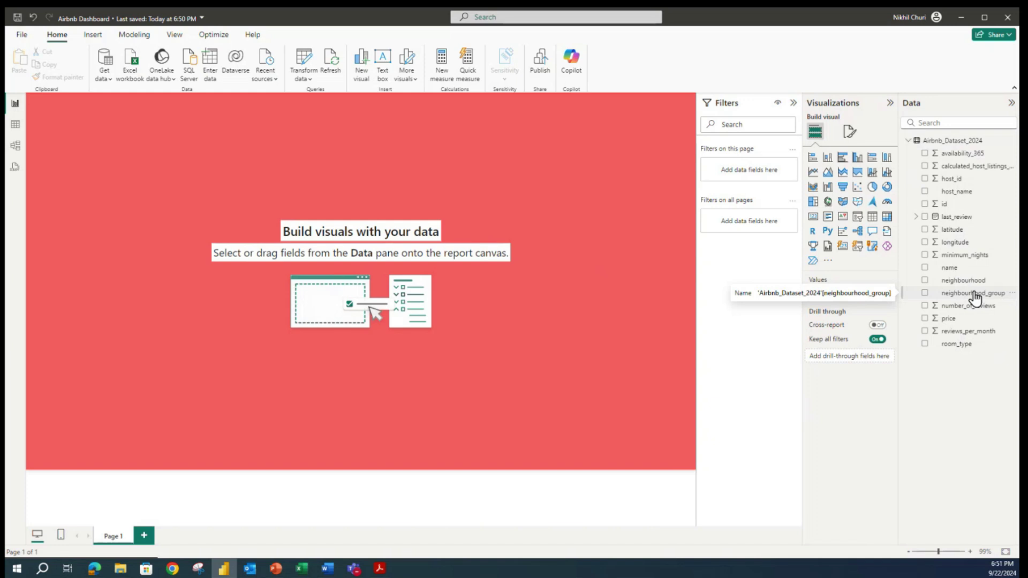
drag(975, 298, 753, 225)
drag(754, 225, 753, 222)
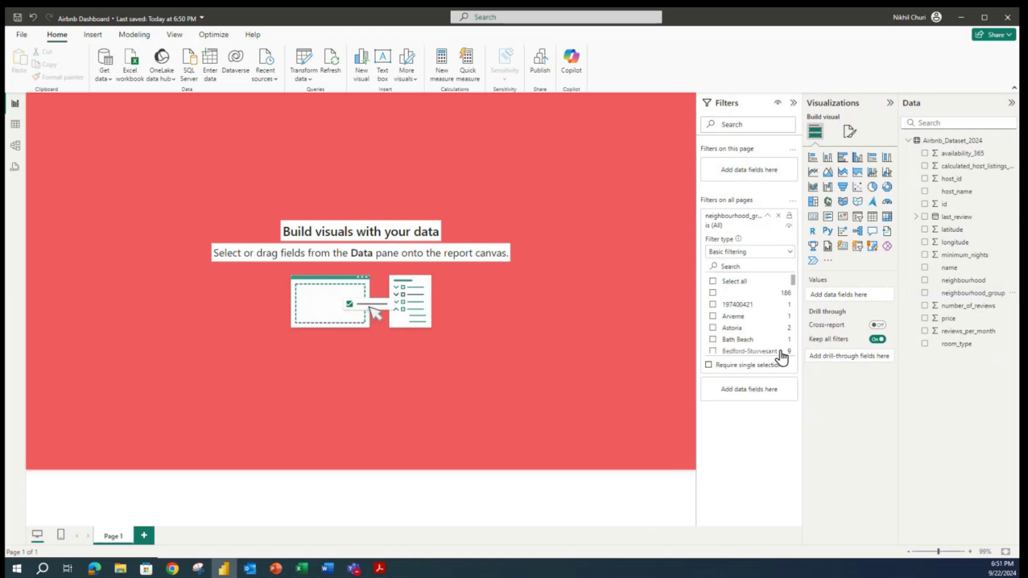
scroll(776, 329, down, 5)
scroll(776, 329, up, 5)
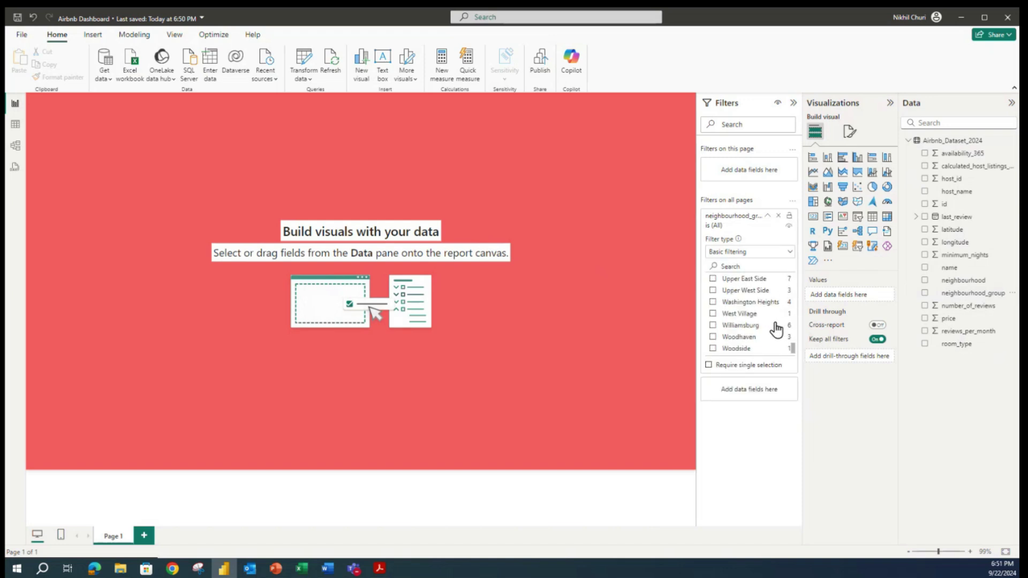
click(779, 214)
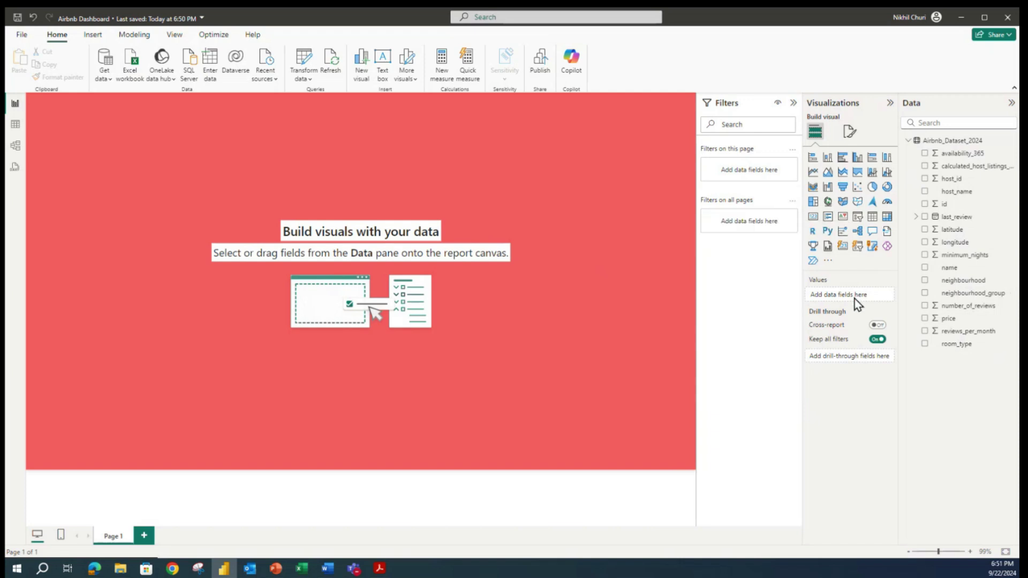
Filter all pages by room_type to Entire home/apt, Private room and Shared room, then save the report and collapse the Filters pane.
drag(957, 350, 755, 244)
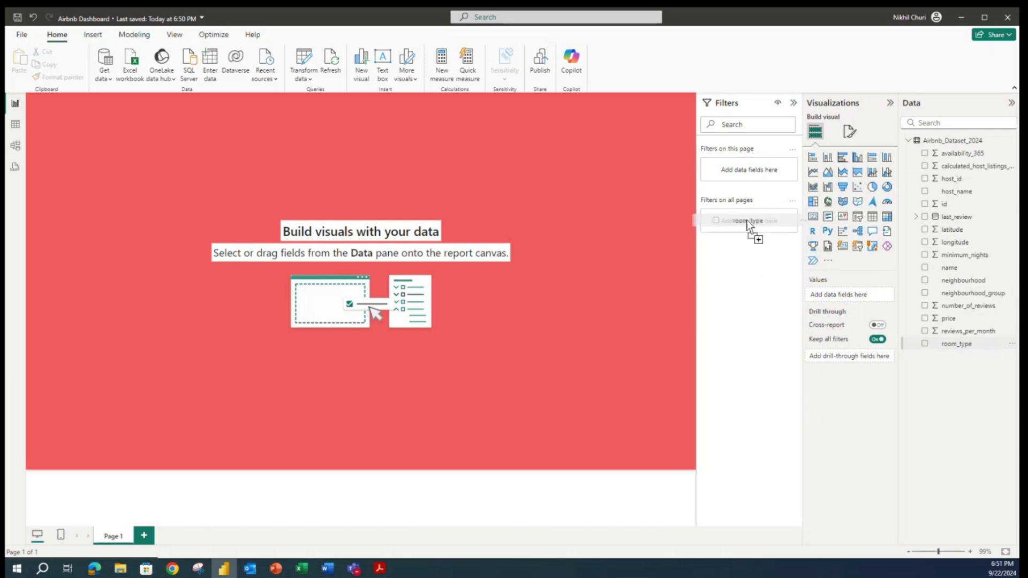
click(746, 218)
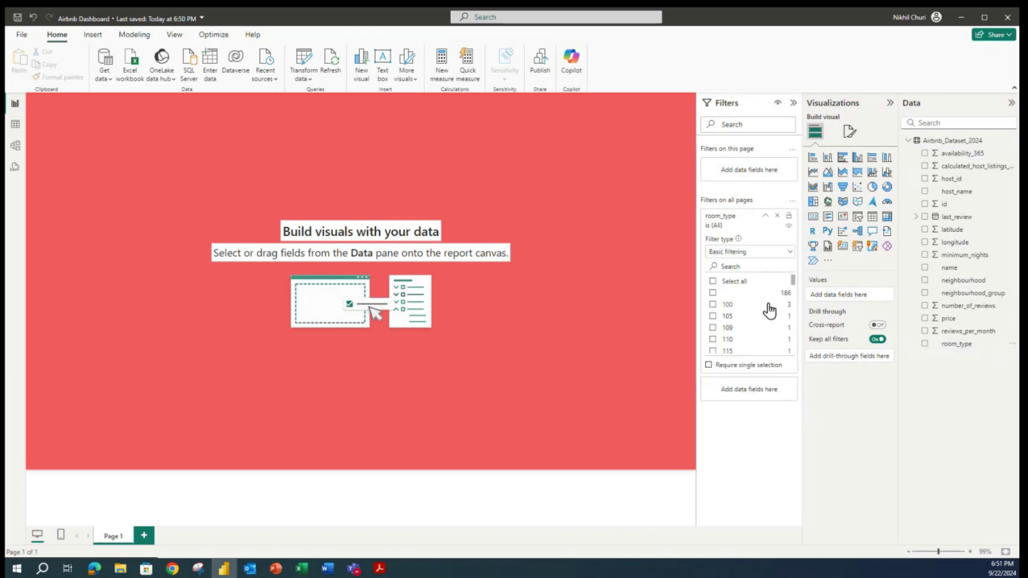
scroll(768, 305, down, 10)
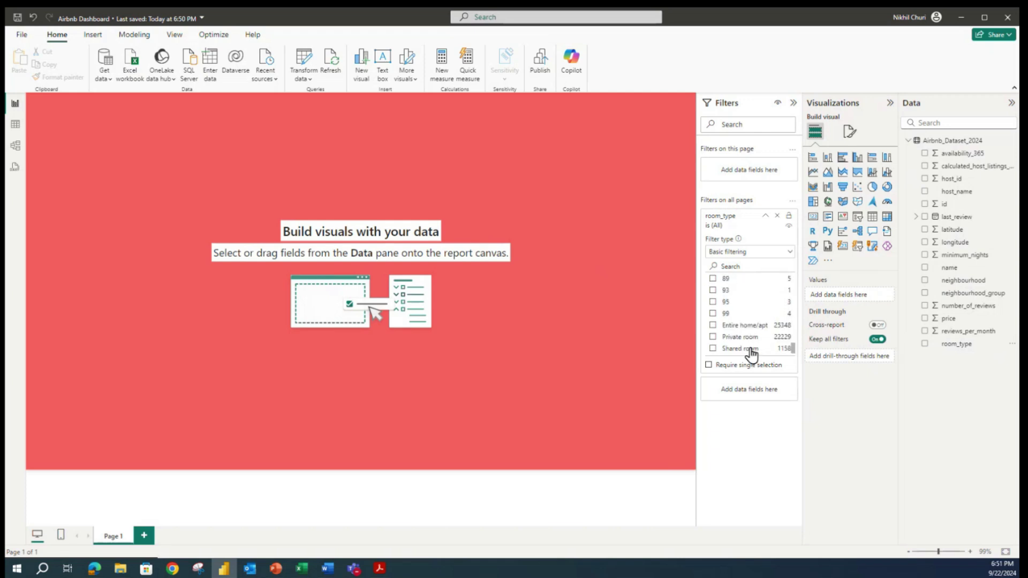
click(712, 326)
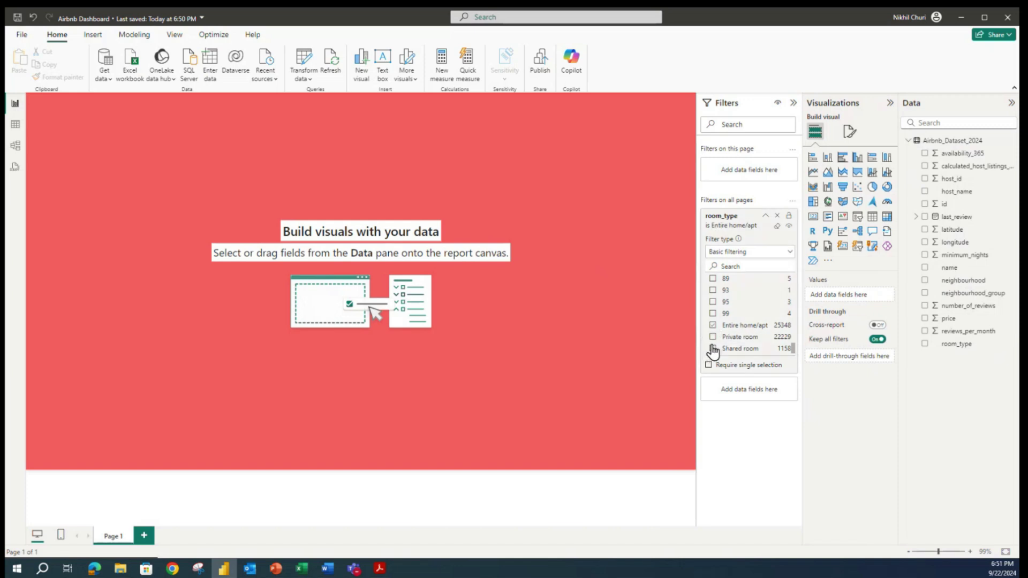
click(712, 337)
click(713, 349)
click(16, 18)
click(793, 103)
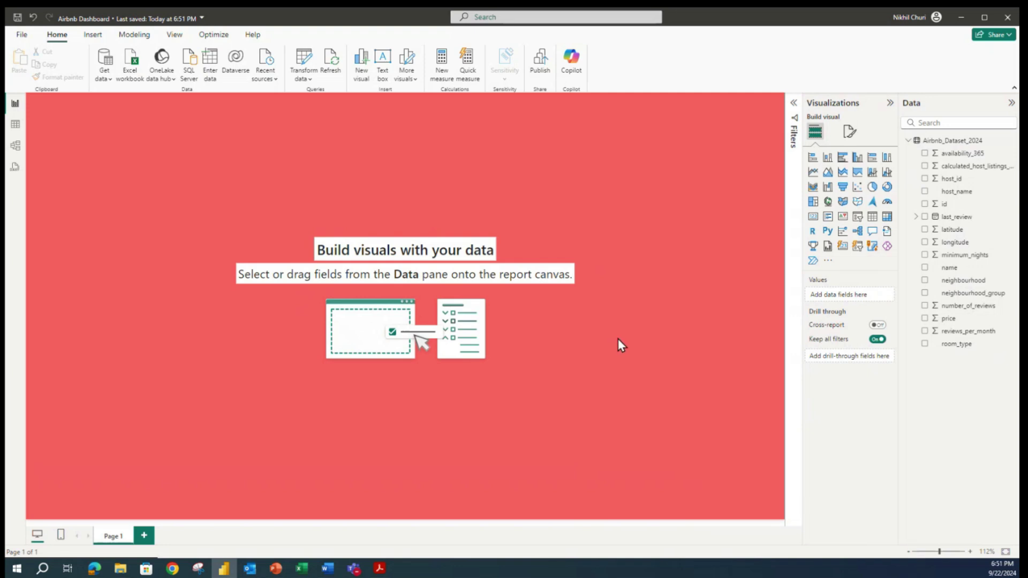
Add a slicer on neighbourhood_group to the canvas and set its style to Dropdown.
click(857, 216)
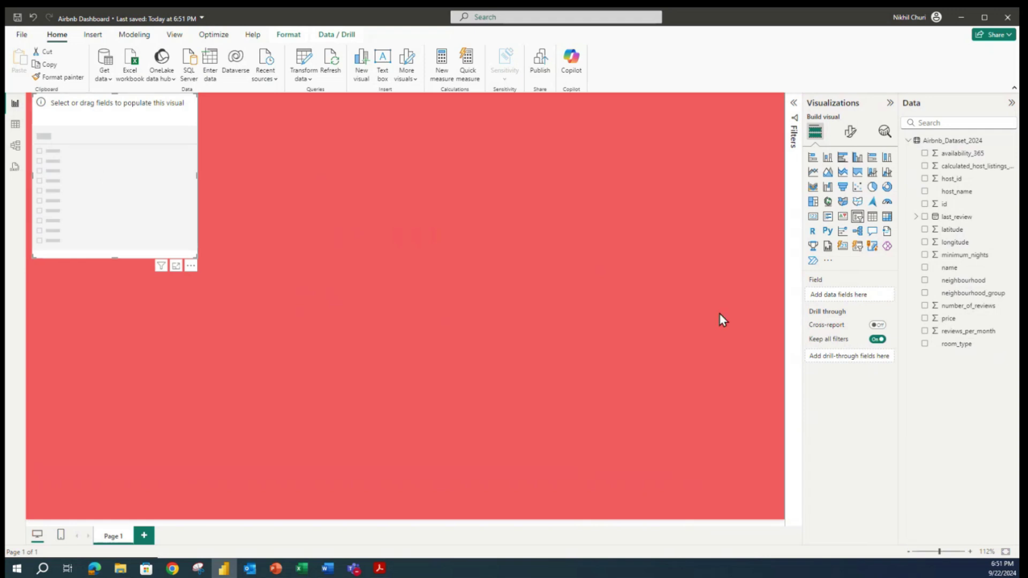
click(924, 294)
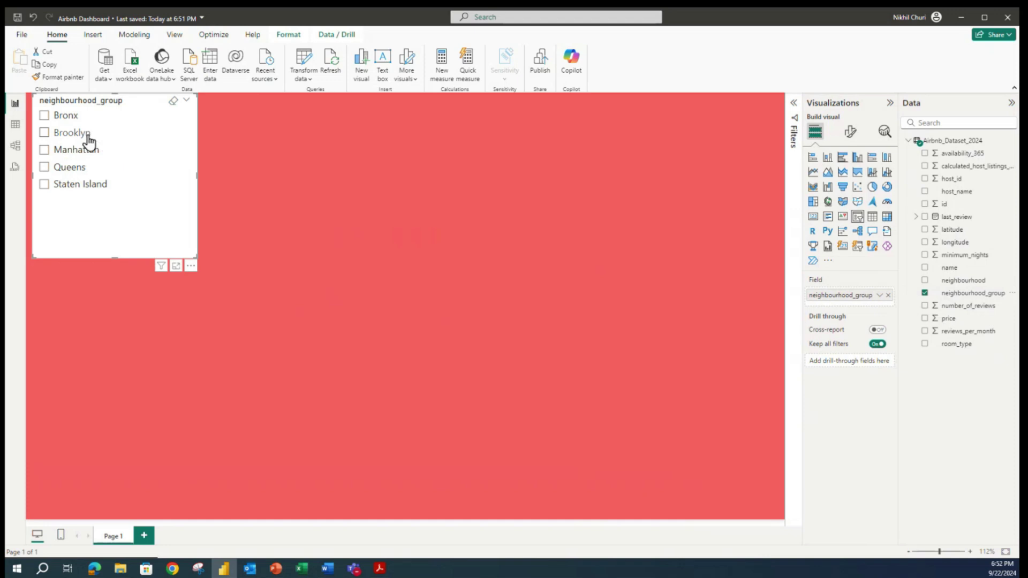
click(852, 134)
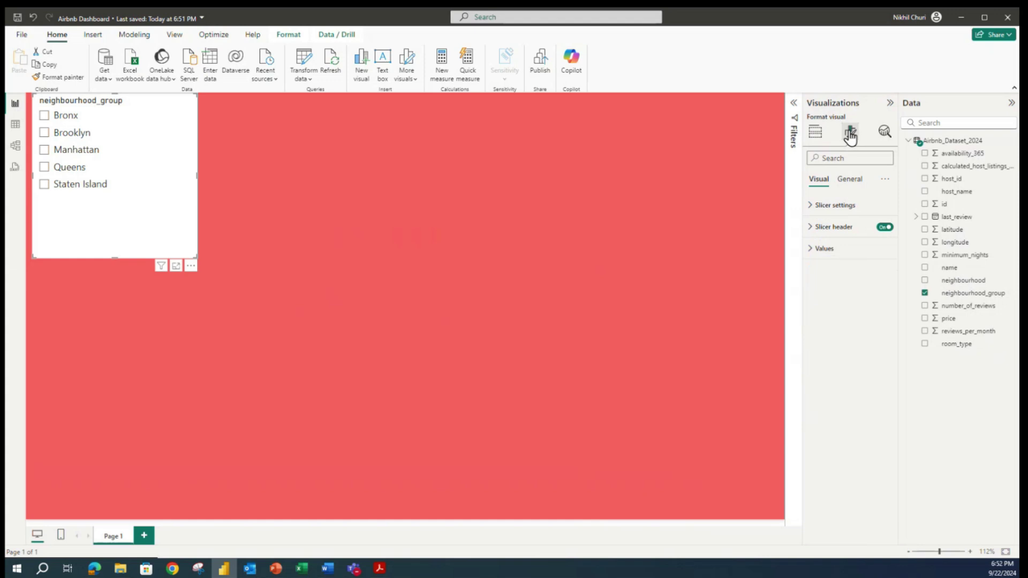
click(848, 179)
click(817, 179)
click(809, 206)
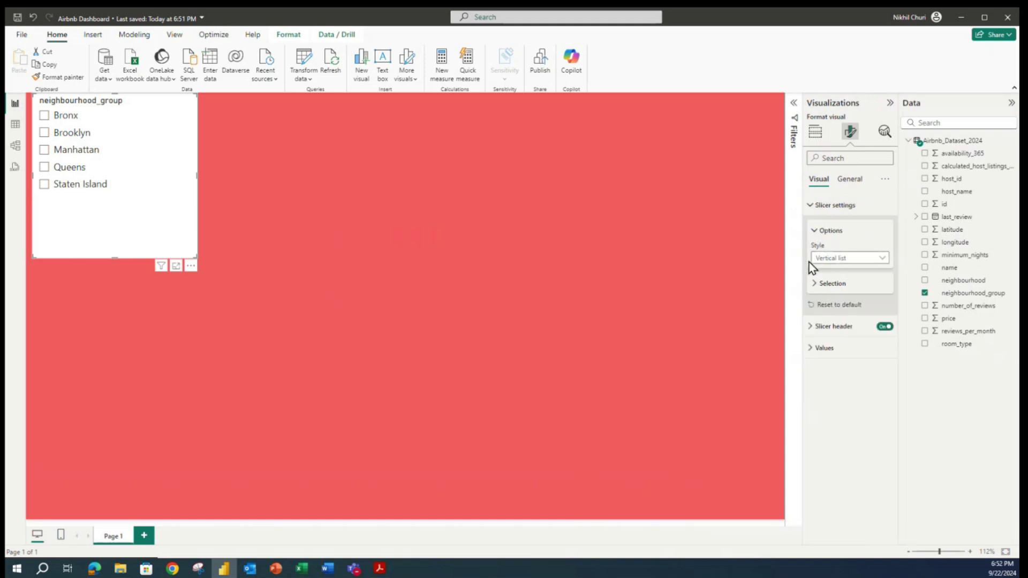
click(843, 258)
click(836, 296)
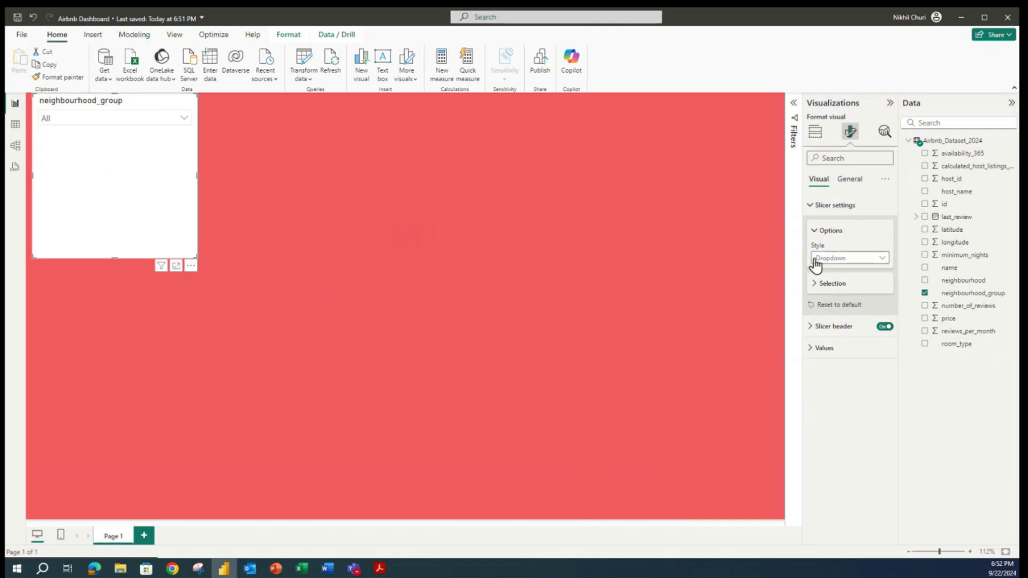
click(815, 231)
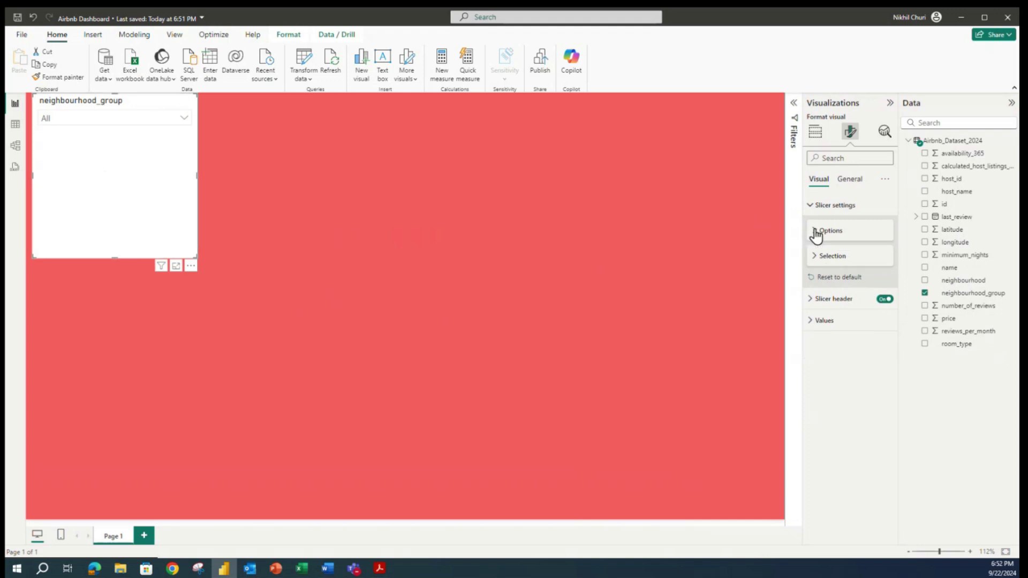
Change the slicer header's title text to Neighbourhood Group and make it bold.
click(811, 300)
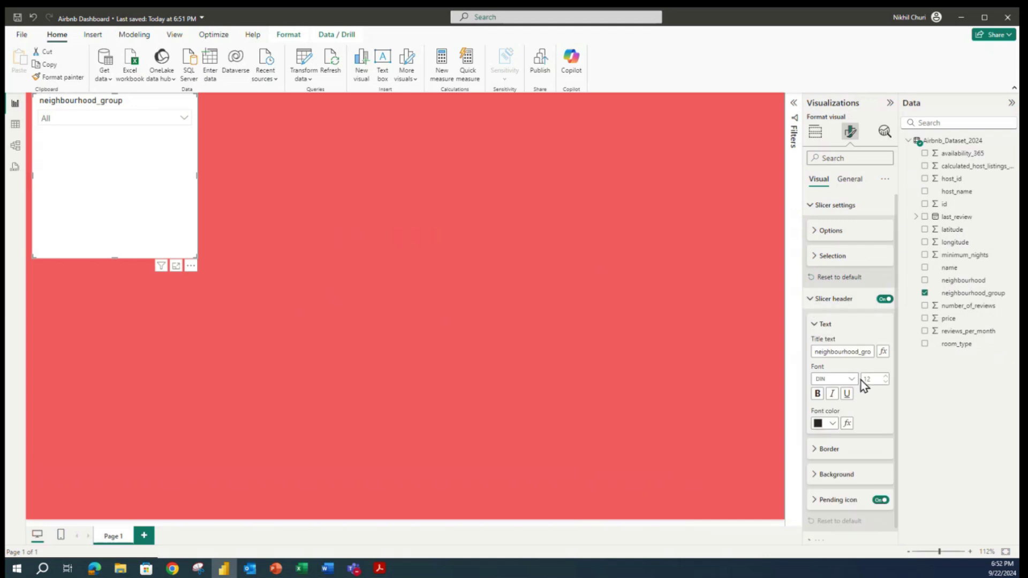
click(814, 352)
text(N)
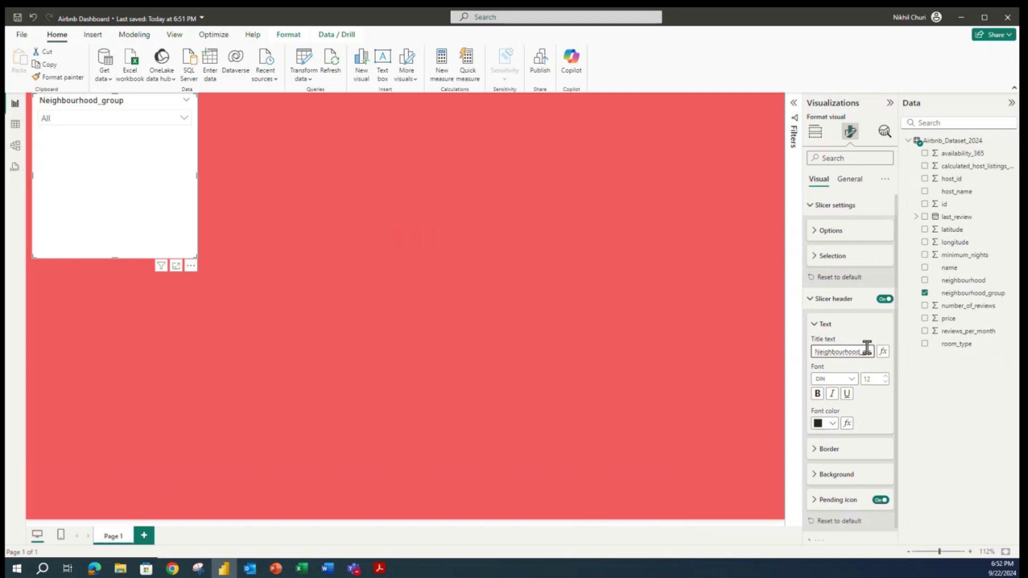
key(BackSpace)
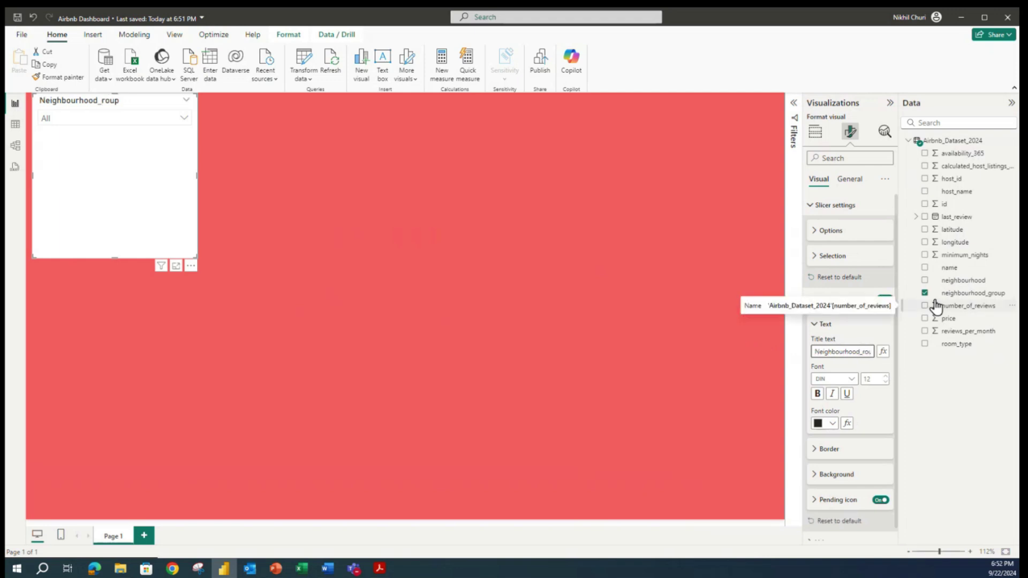
key(BackSpace)
text(G)
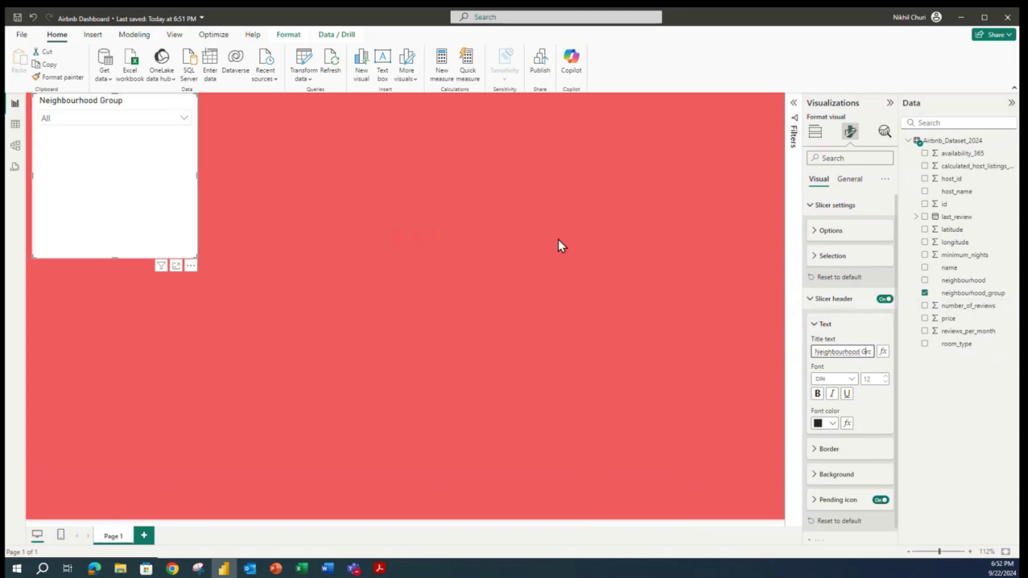
click(146, 225)
click(818, 394)
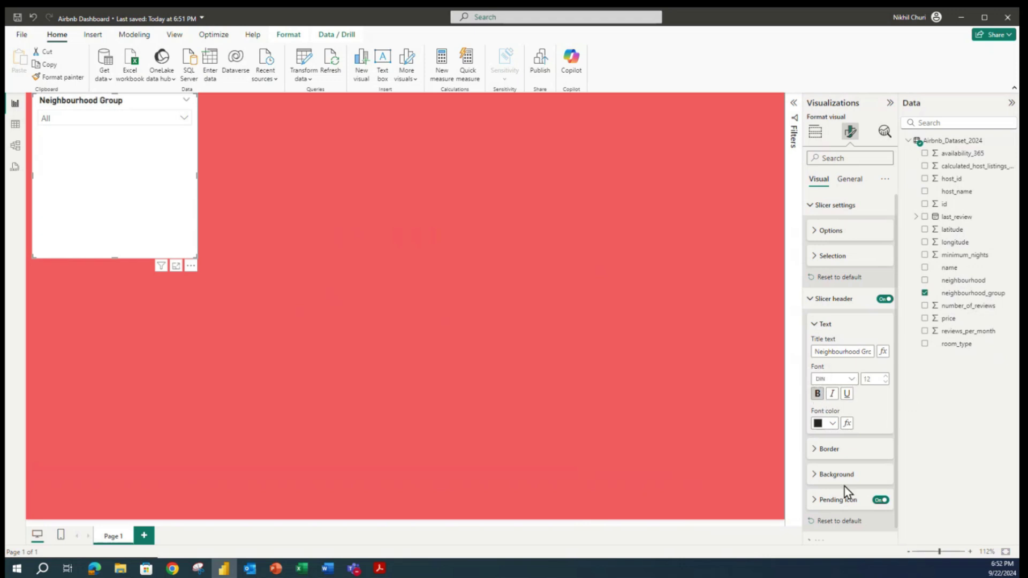
Give the slicer header the recently used Airbnb-red background and a white font color.
click(812, 474)
scroll(894, 377, down, 1)
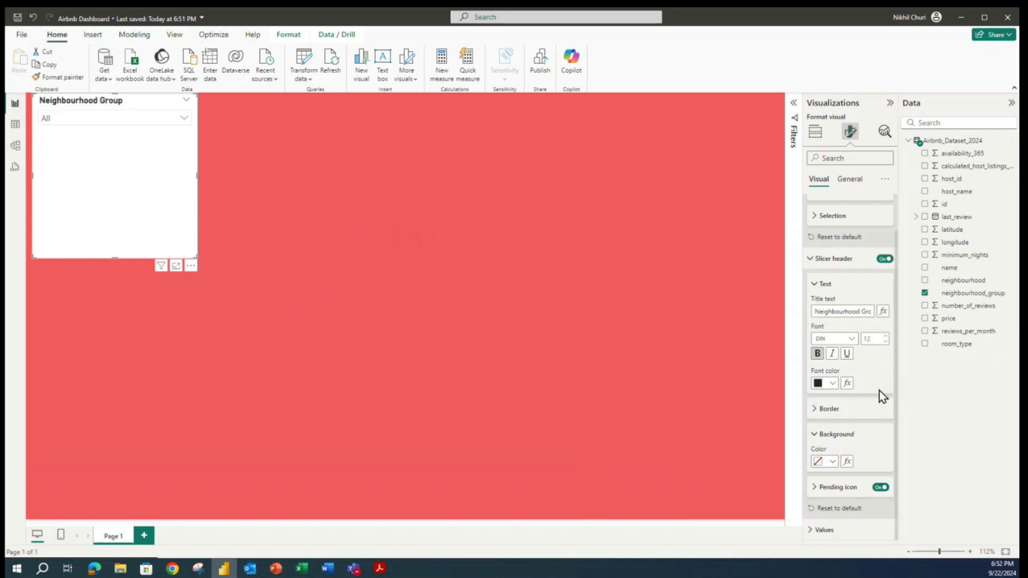
click(835, 464)
click(822, 416)
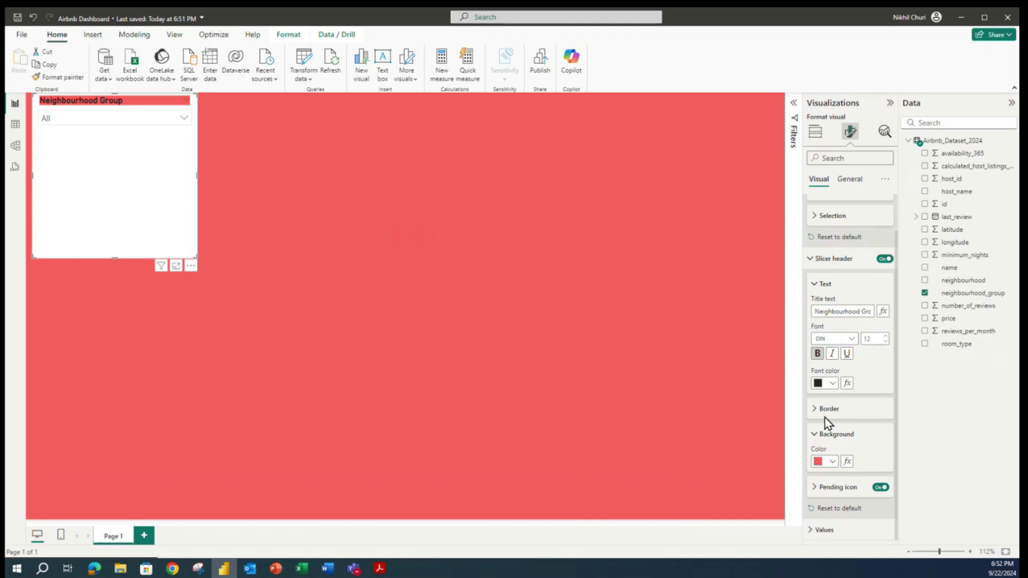
click(834, 384)
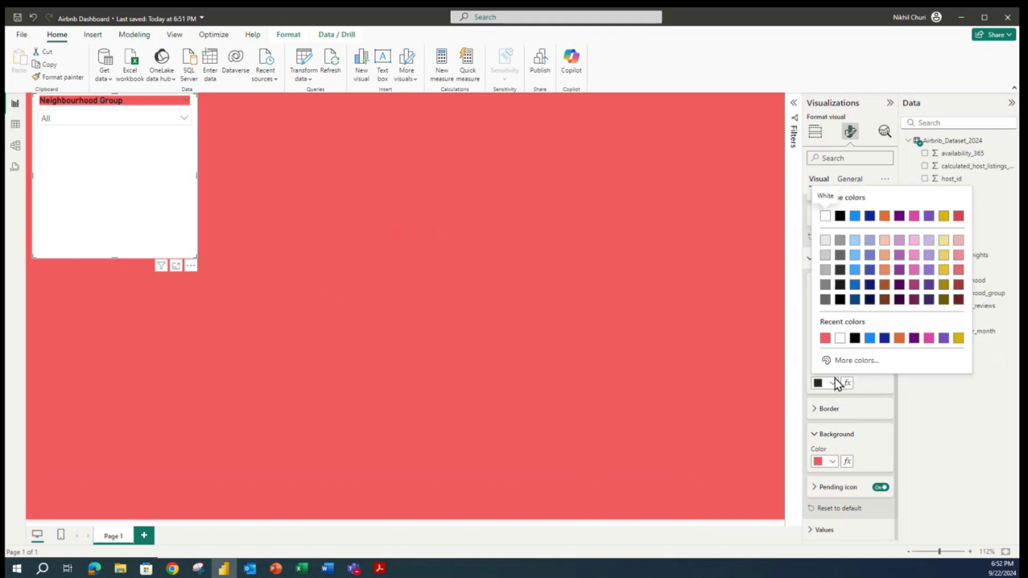
click(839, 338)
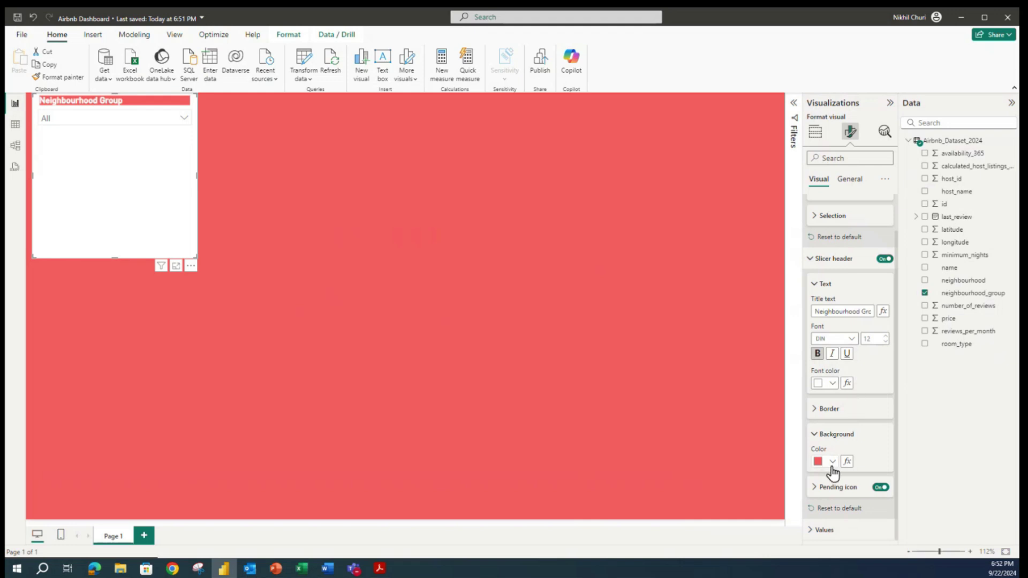
click(817, 434)
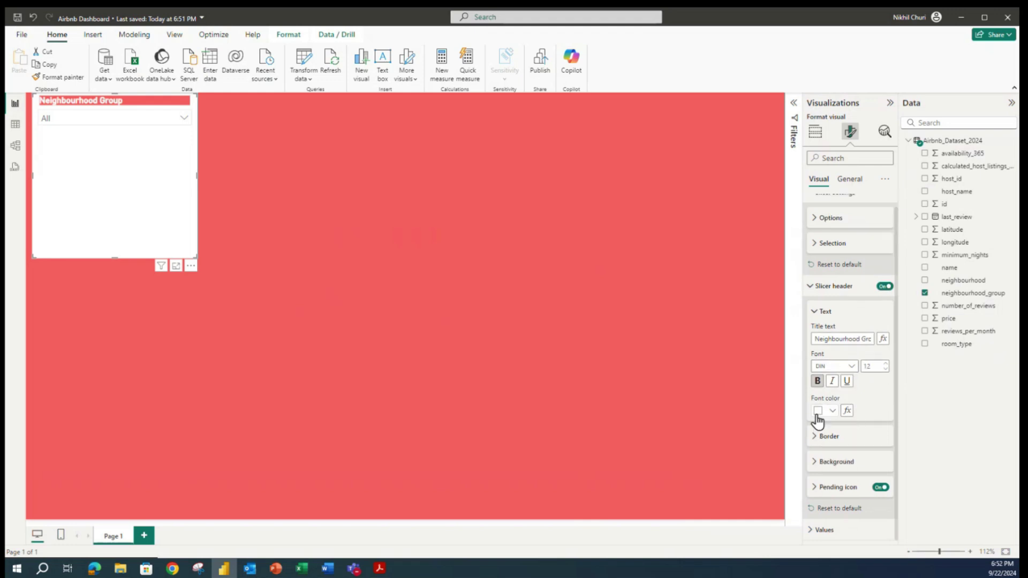
Review the slicer's header border settings, style options and general title settings.
click(817, 439)
scroll(803, 418, down, 3)
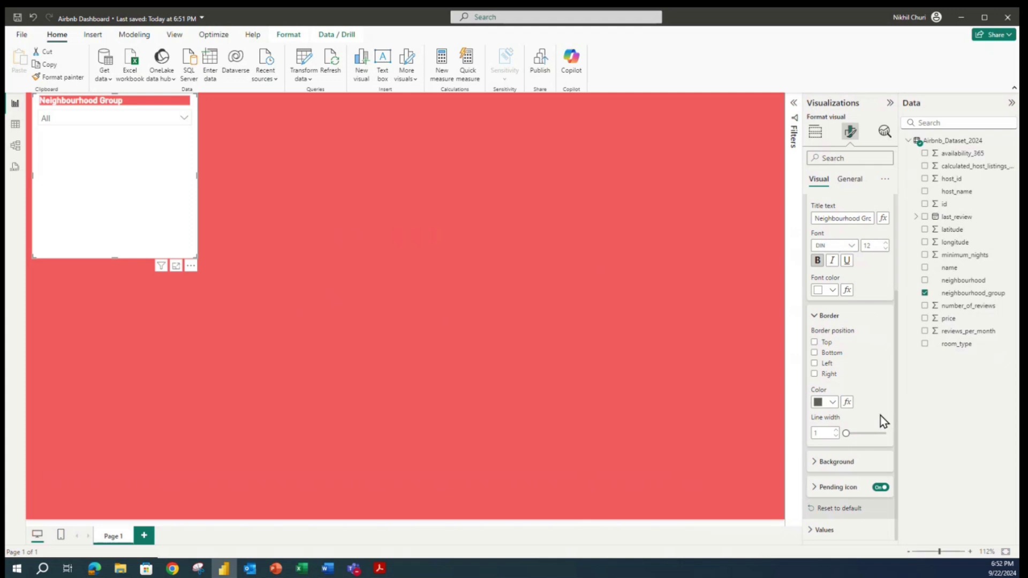
click(816, 317)
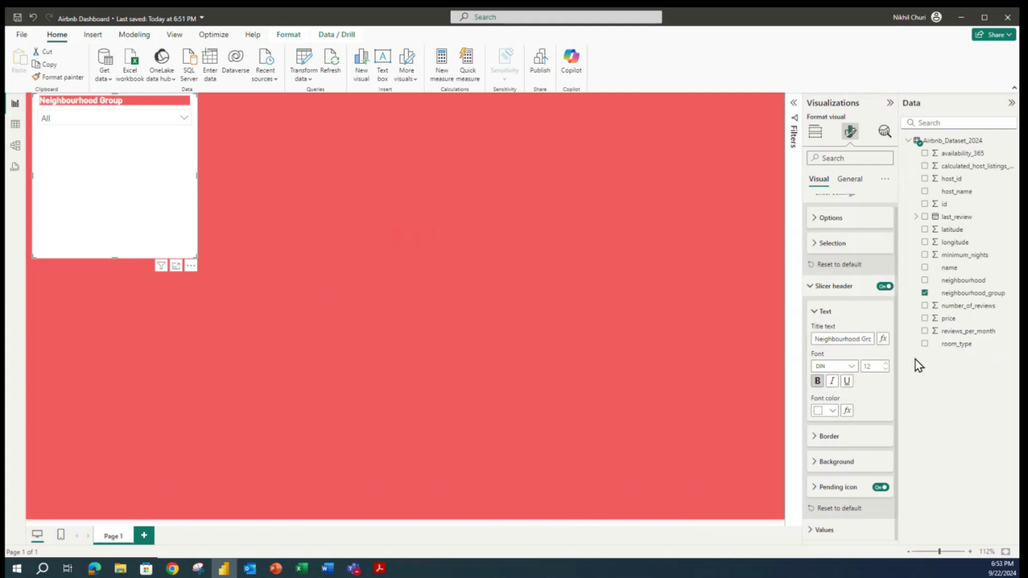
click(811, 287)
click(815, 239)
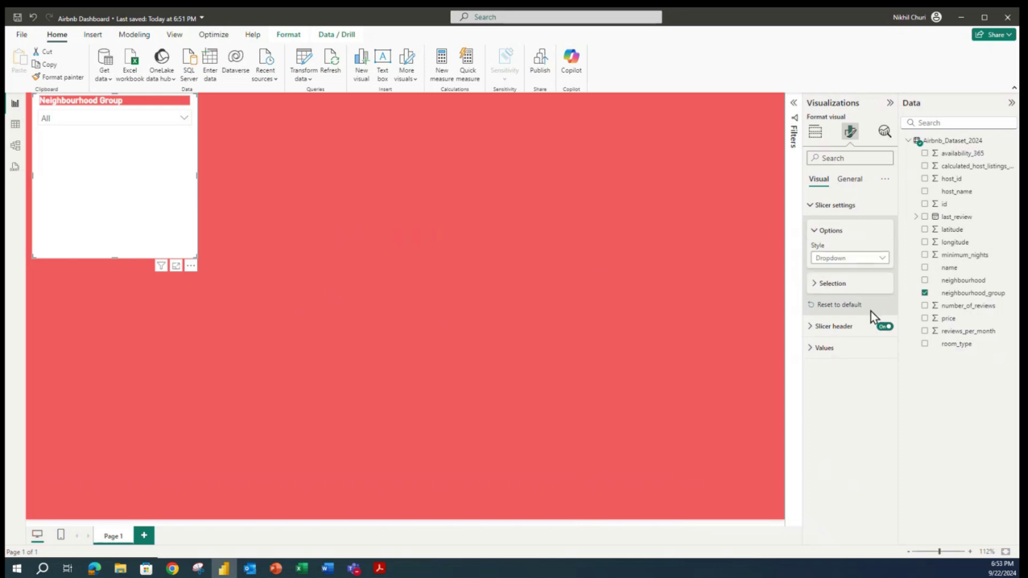
click(806, 206)
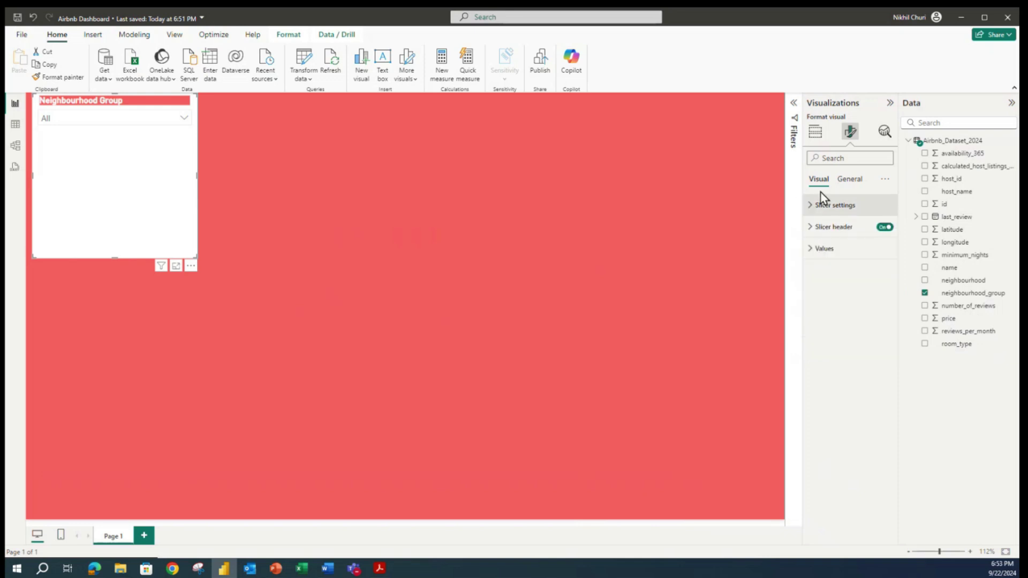
click(851, 182)
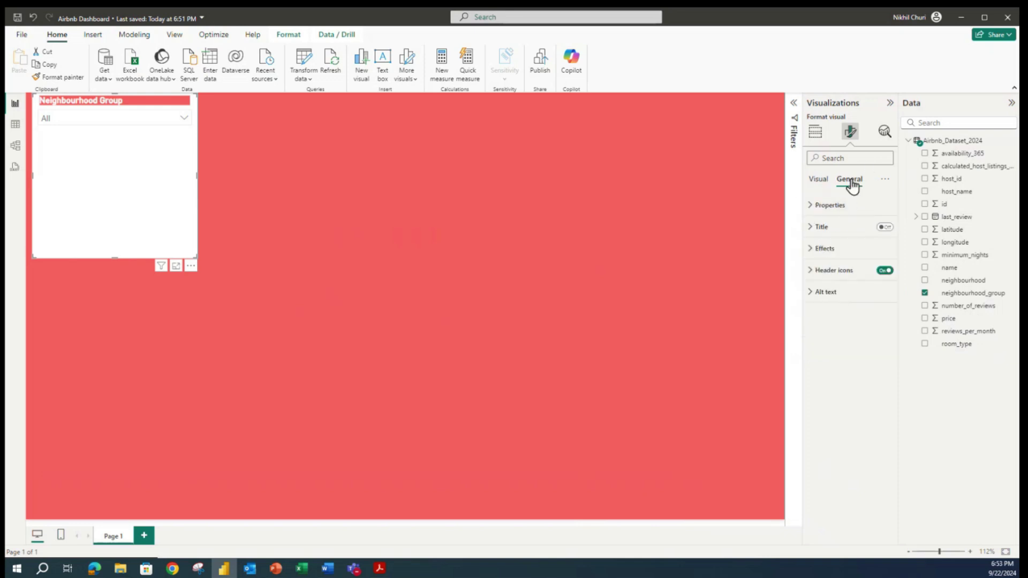
click(811, 227)
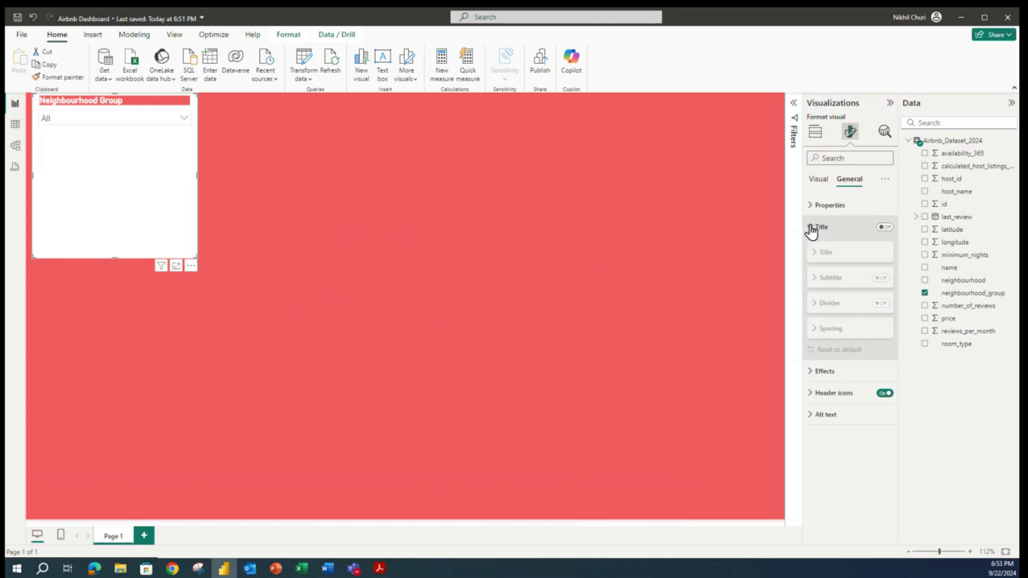
click(811, 227)
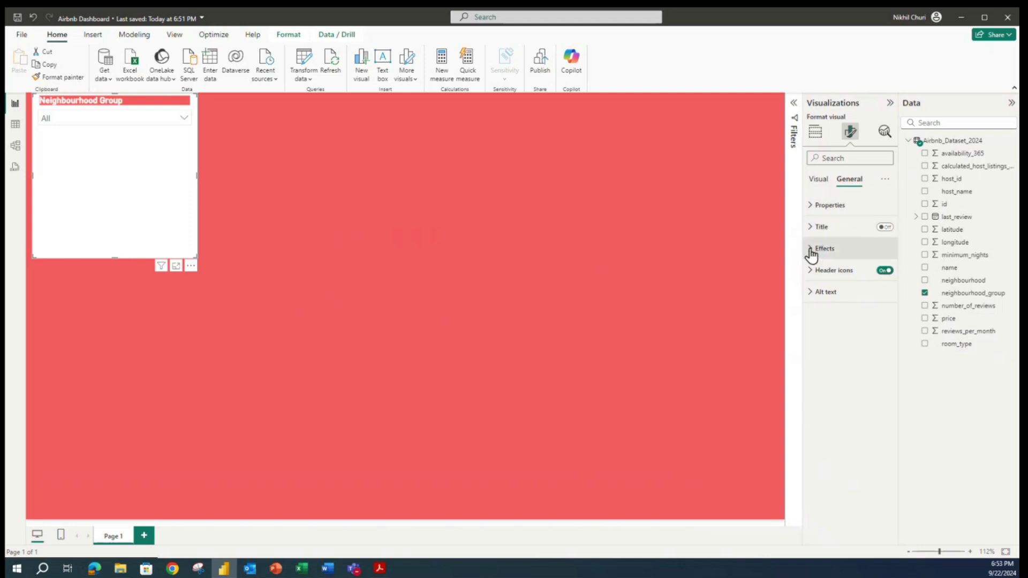
Set the Neighbourhood Group slicer's background color to the recently used Airbnb red.
click(811, 251)
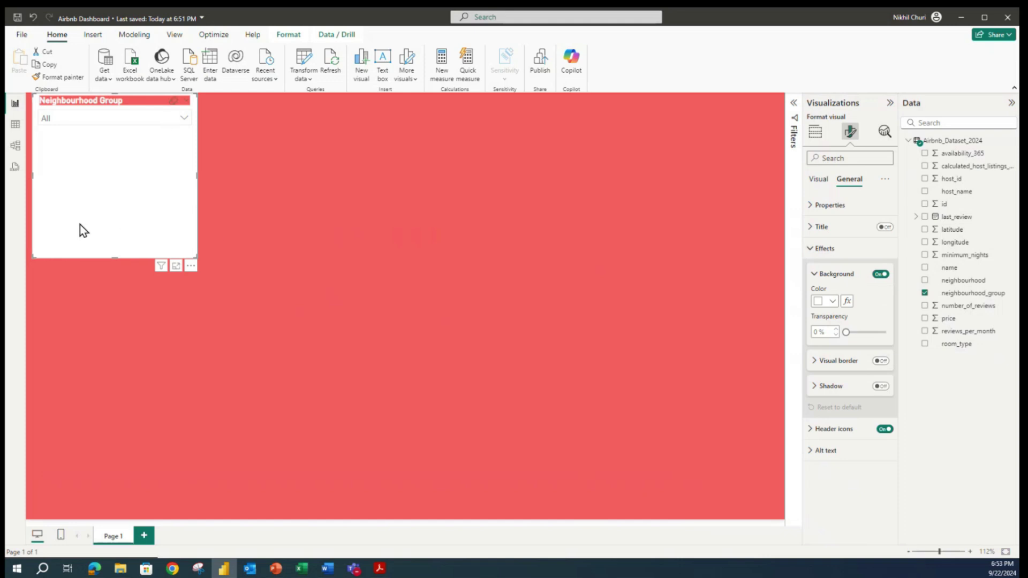
click(829, 302)
click(840, 460)
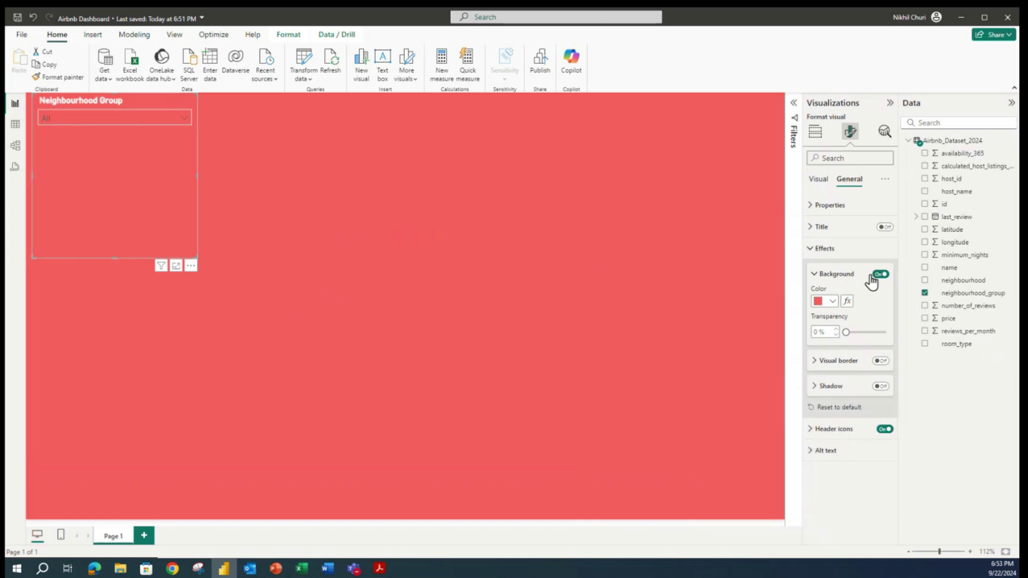
Examine the slicer's size, header icon, background and shadow settings.
click(811, 206)
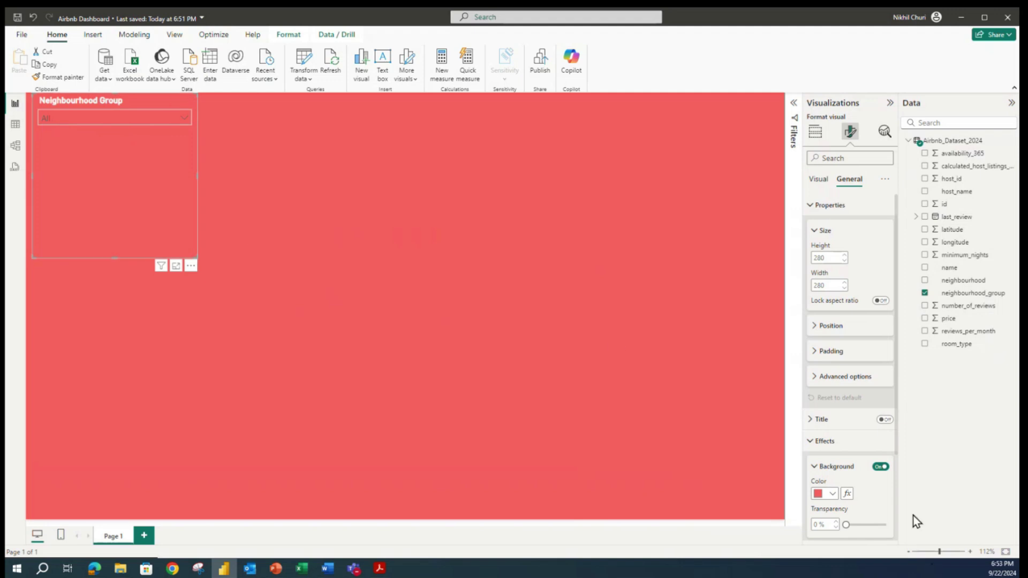
scroll(888, 476, down, 4)
click(809, 508)
scroll(930, 461, down, 6)
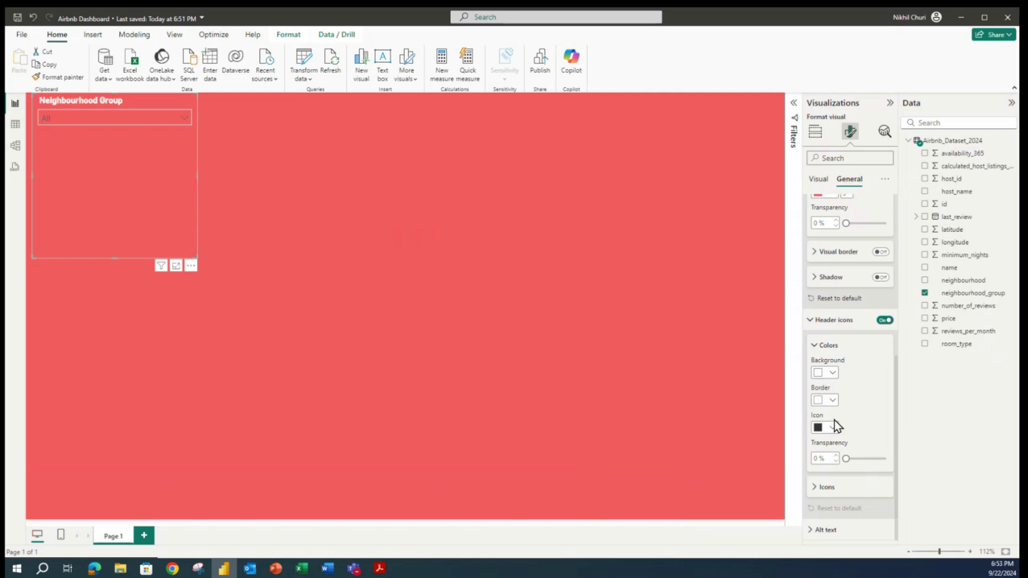
click(814, 347)
click(814, 488)
scroll(859, 484, down, 4)
scroll(851, 455, up, 7)
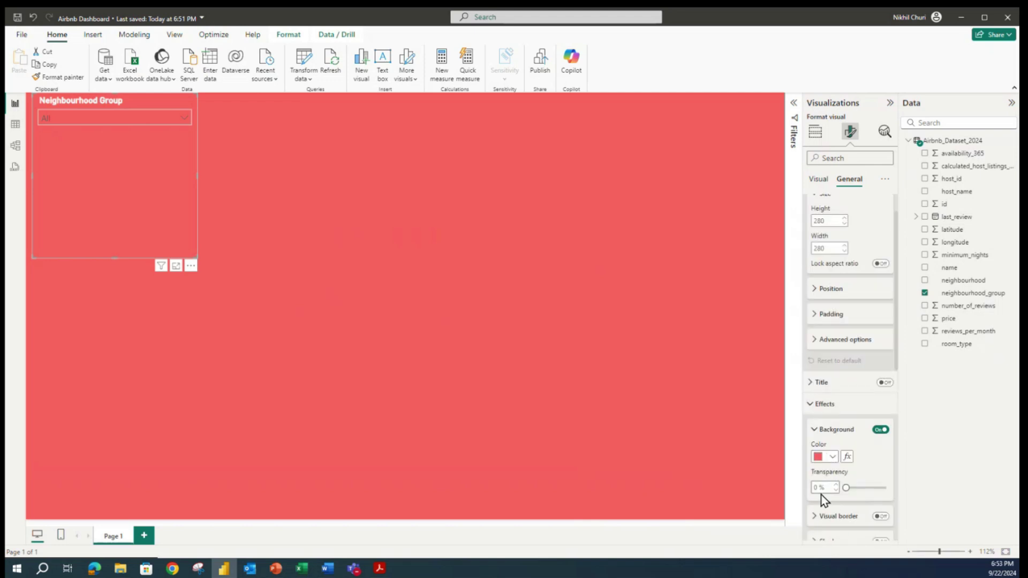
click(815, 429)
scroll(867, 449, down, 3)
scroll(826, 324, down, 3)
click(809, 213)
scroll(891, 273, up, 5)
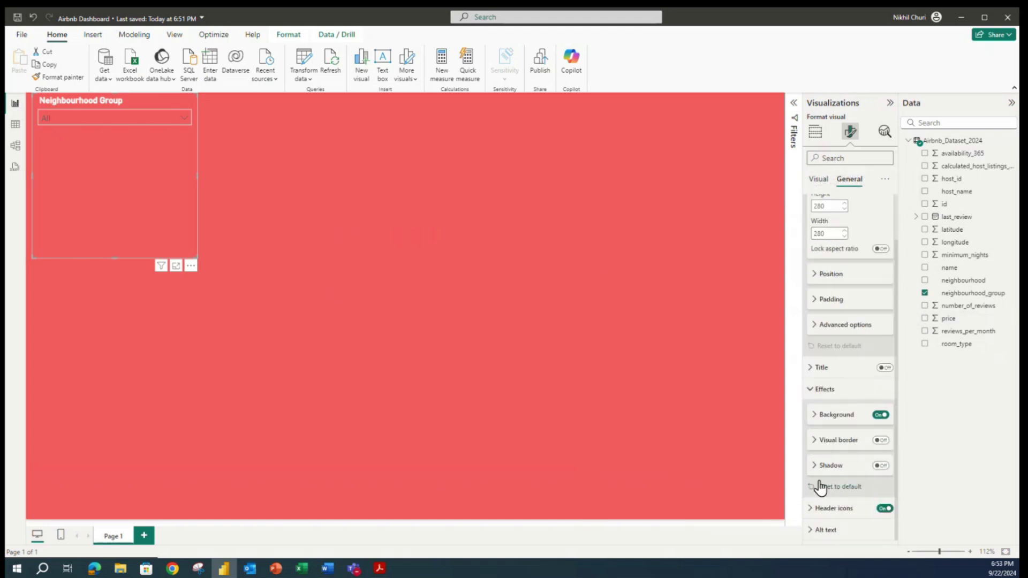
click(814, 415)
scroll(877, 416, down, 2)
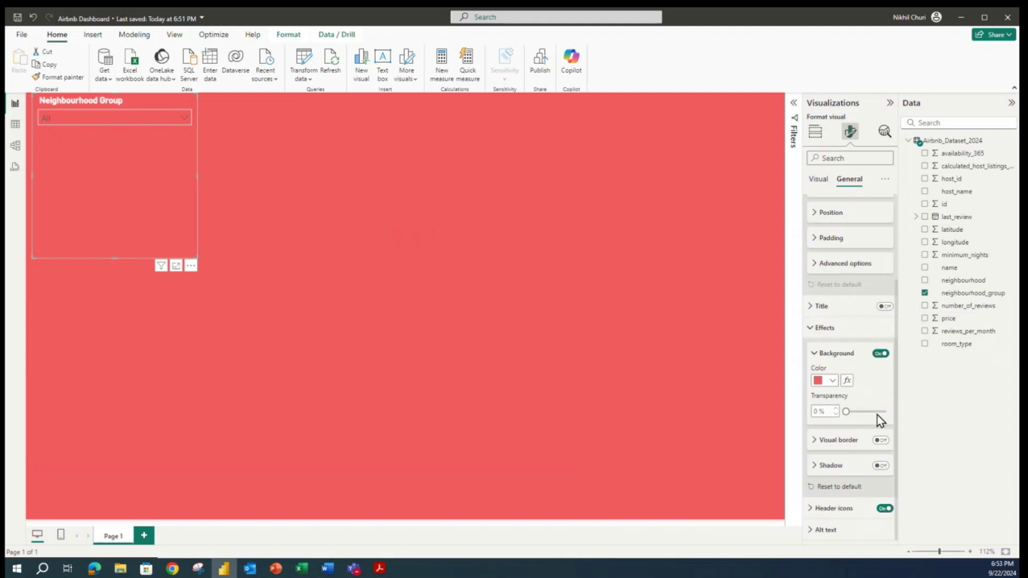
click(815, 357)
scroll(816, 364, up, 1)
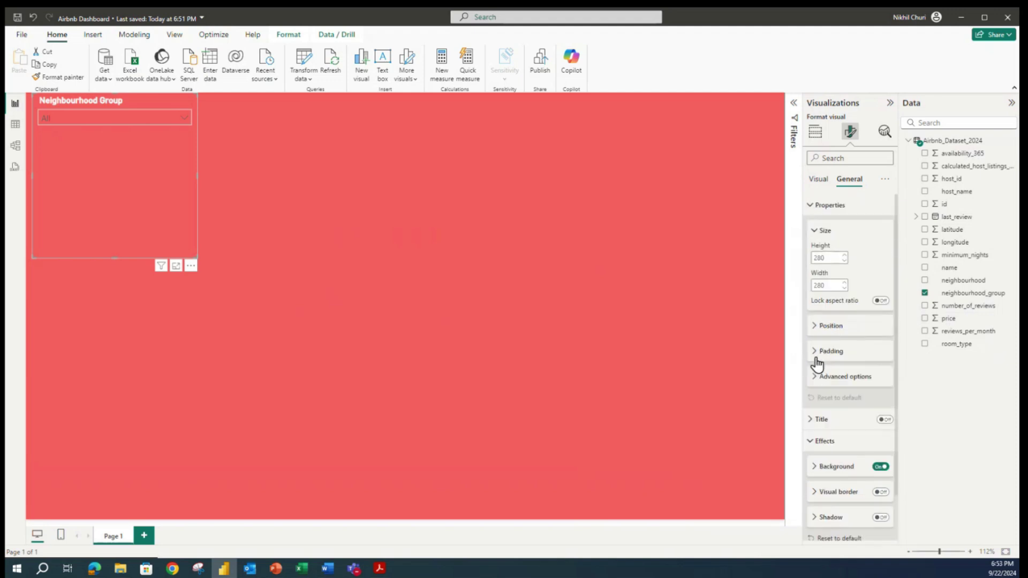
click(814, 230)
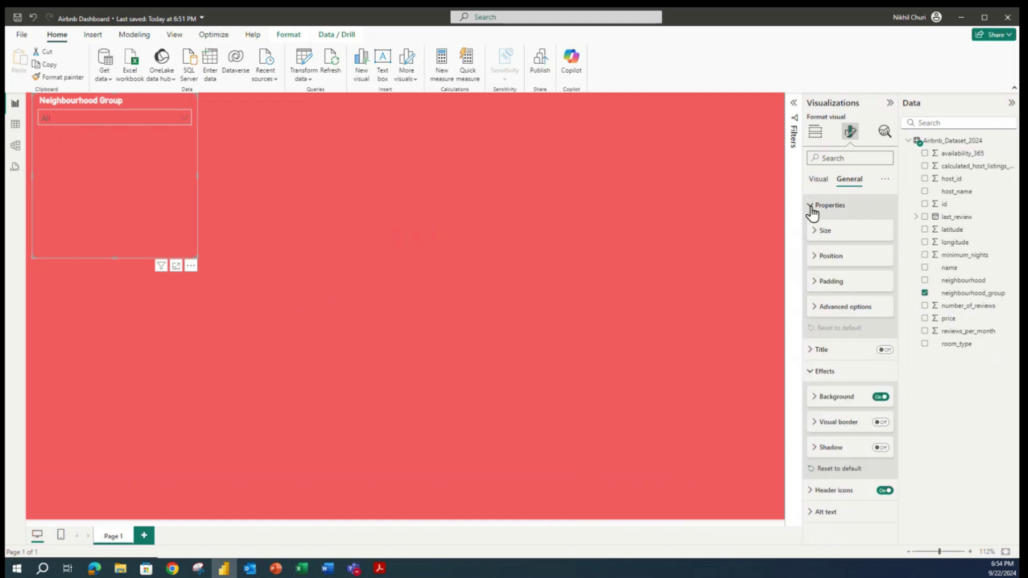
click(811, 208)
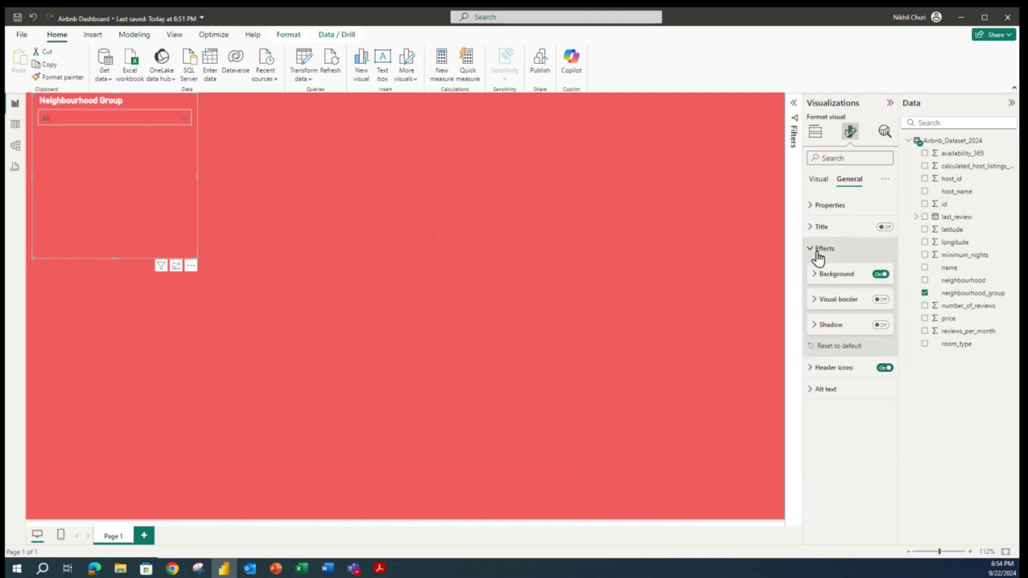
click(817, 327)
click(817, 324)
Turn on the slicer's visual border and make it white.
click(814, 302)
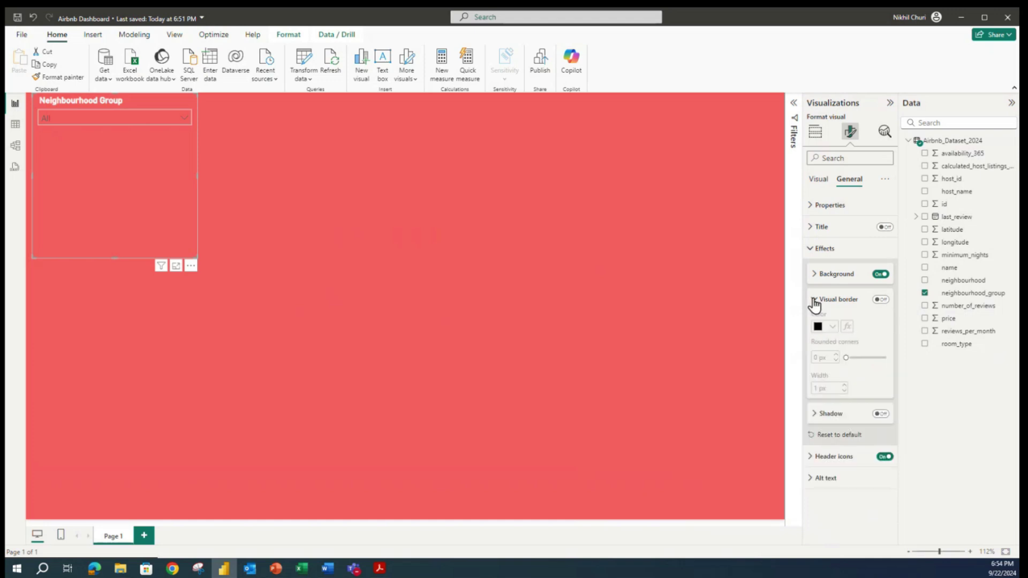
click(880, 300)
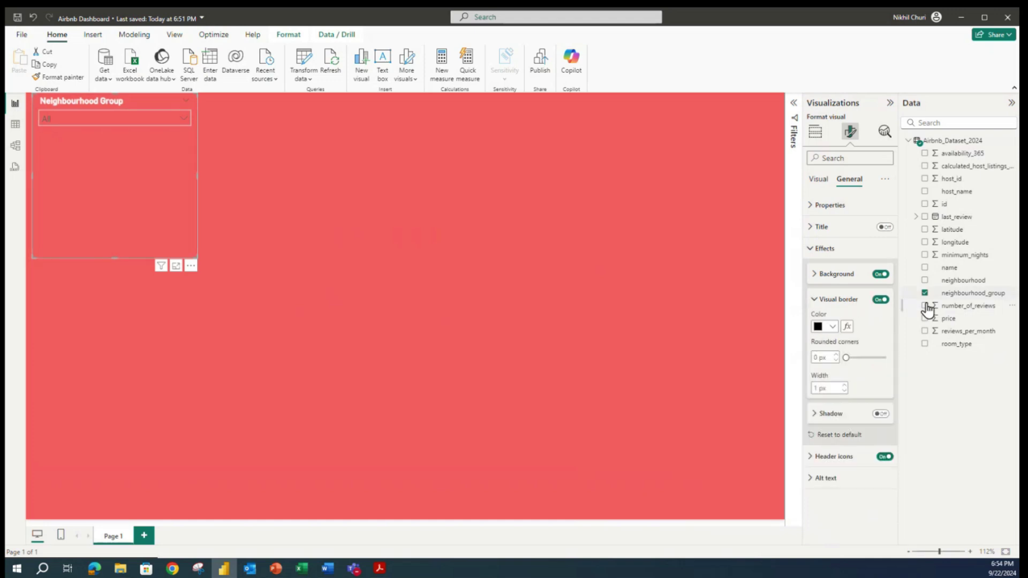
click(832, 327)
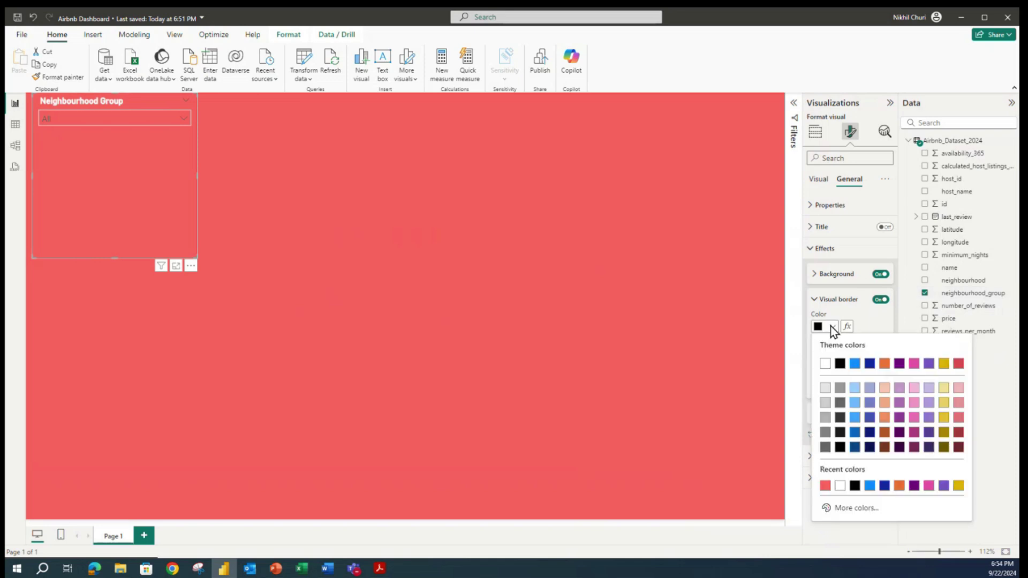
click(825, 363)
click(403, 309)
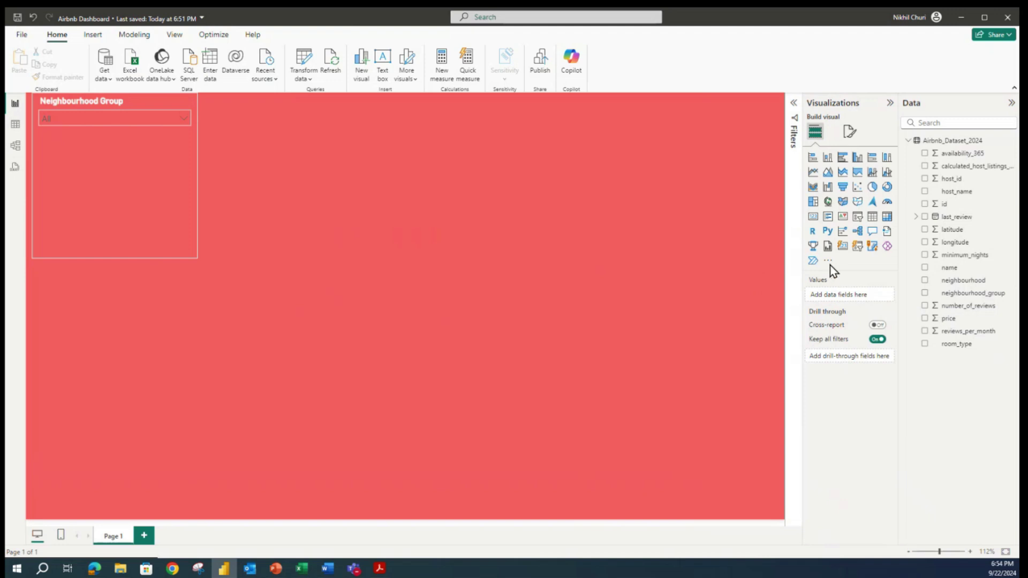
Set the font color of the Neighbourhood Group slicer's values to white.
click(848, 131)
click(124, 181)
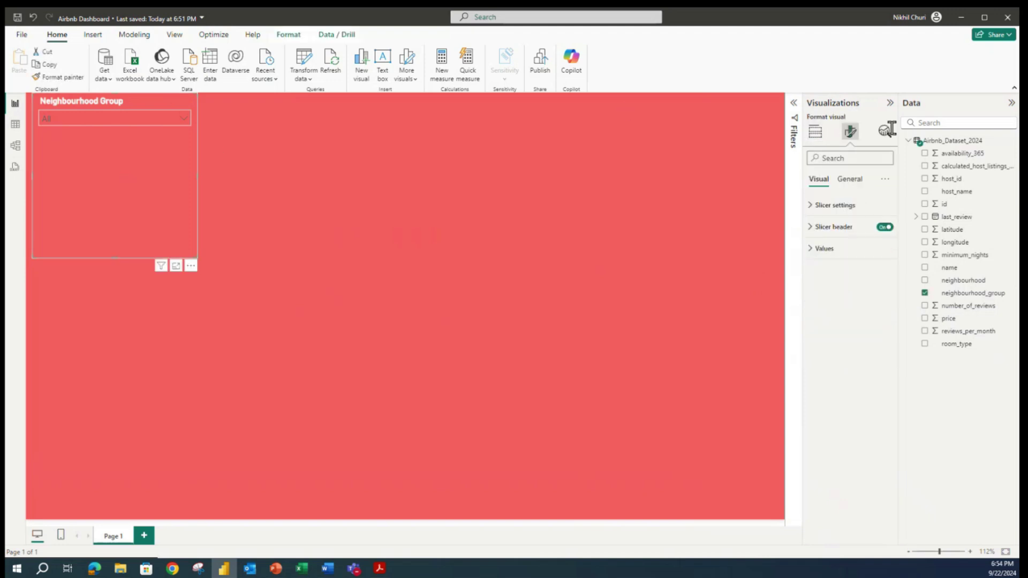
click(202, 258)
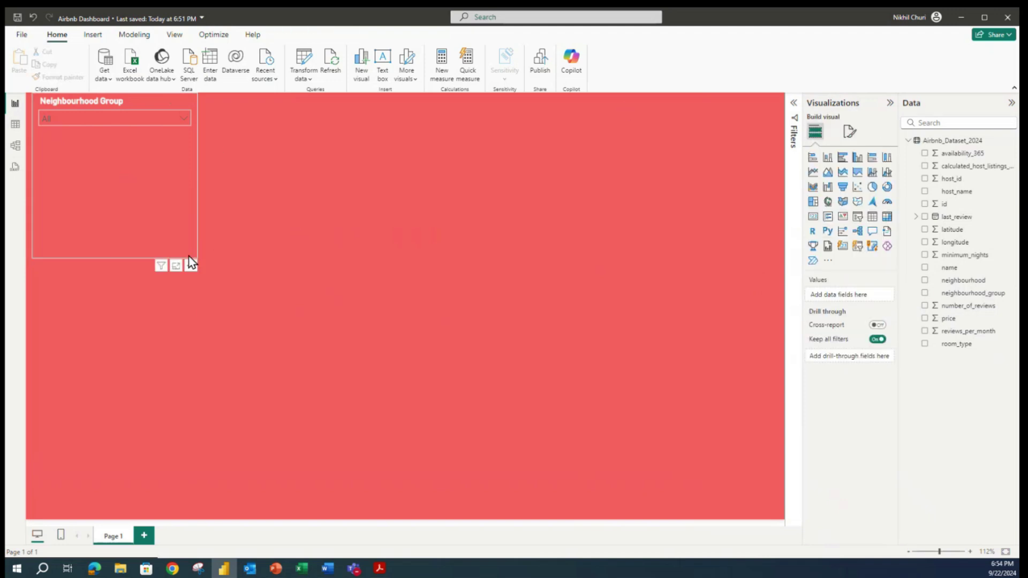
click(850, 133)
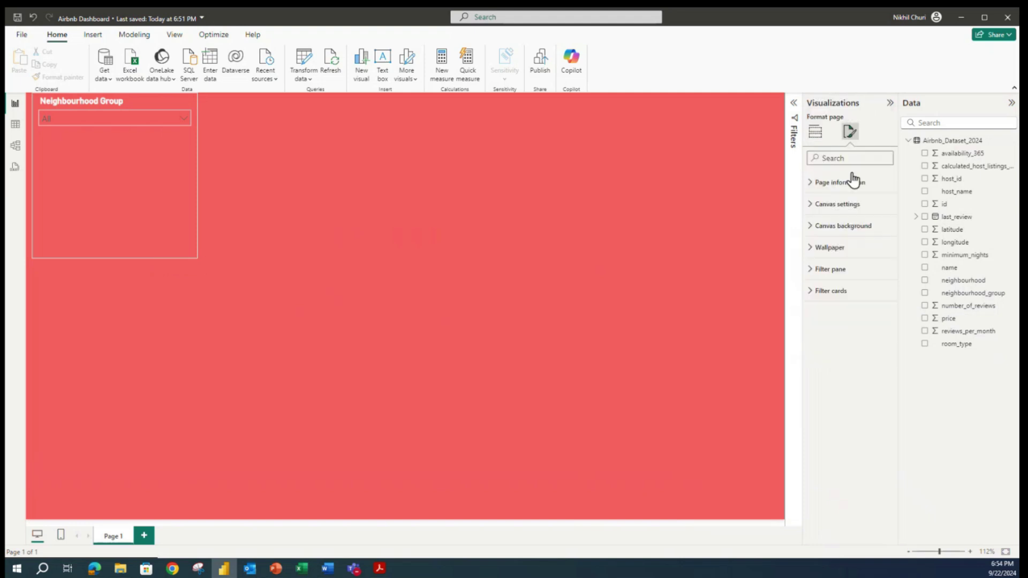
click(147, 159)
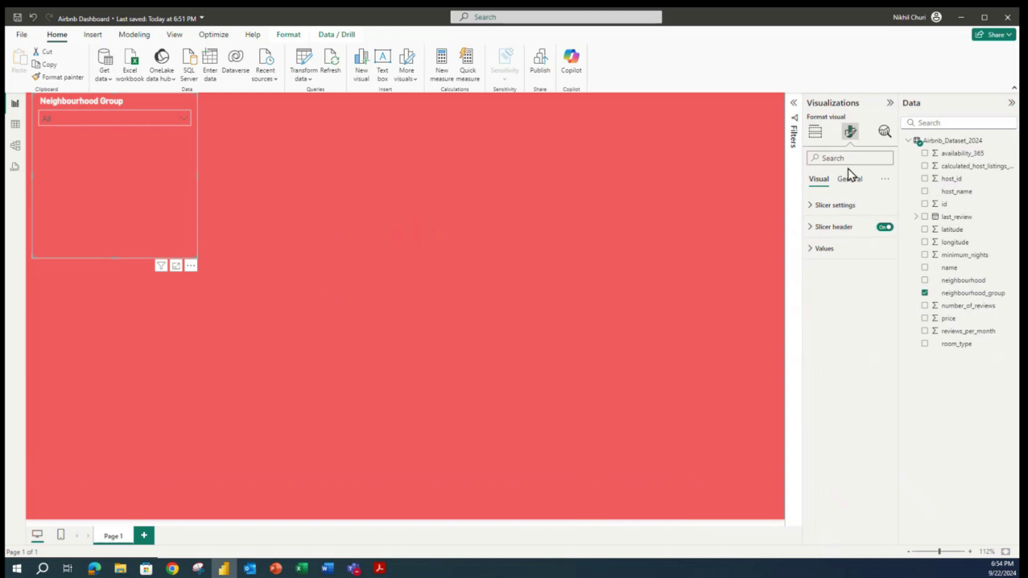
click(813, 250)
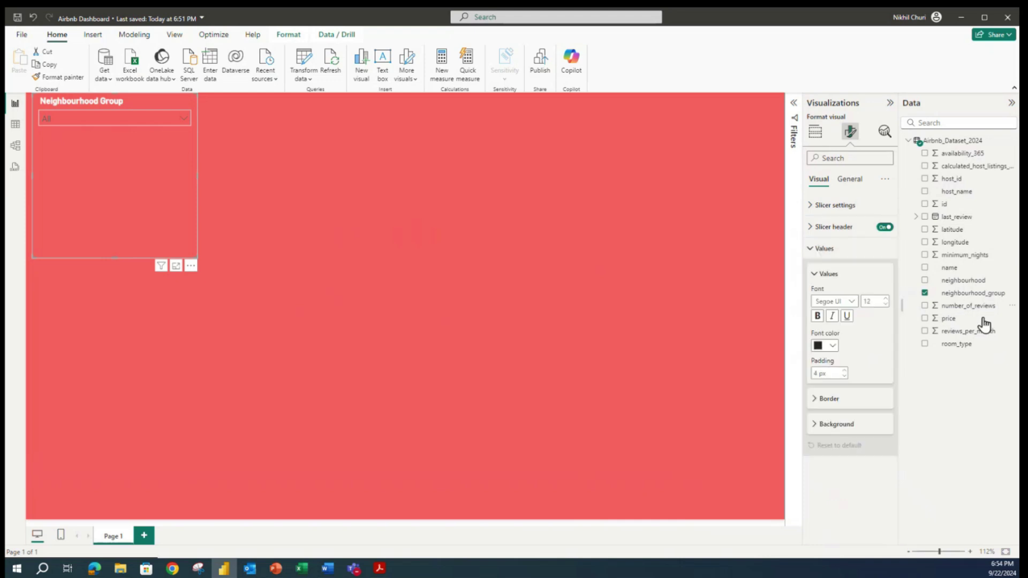
click(816, 316)
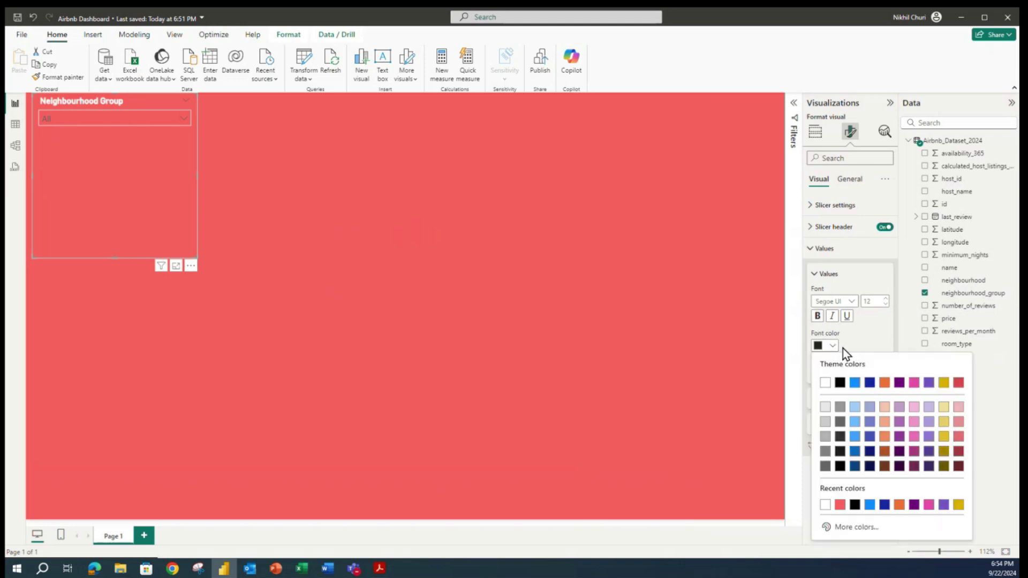
click(825, 383)
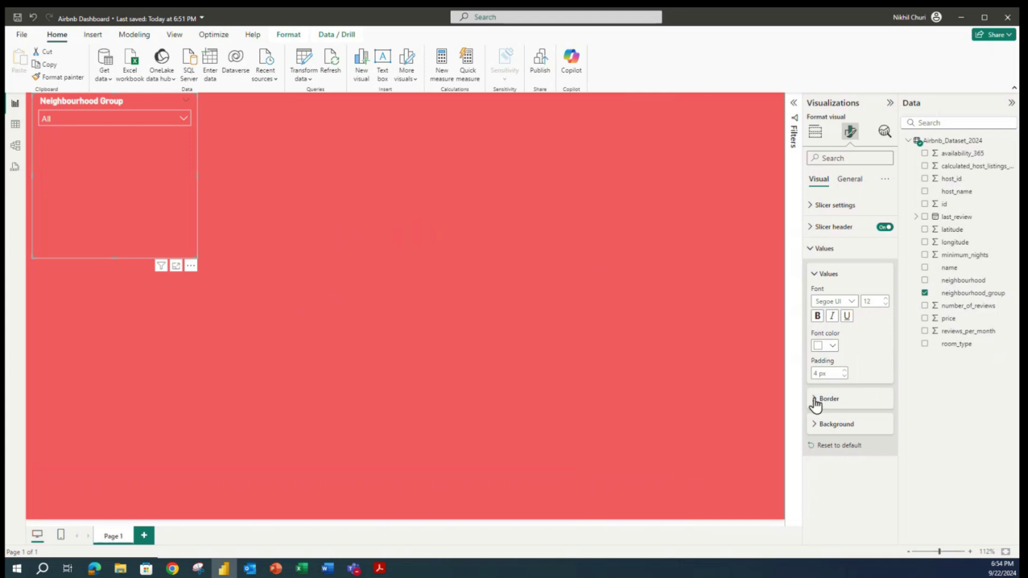
Examine the border and background settings of the slicer's values.
click(816, 402)
scroll(885, 409, down, 1)
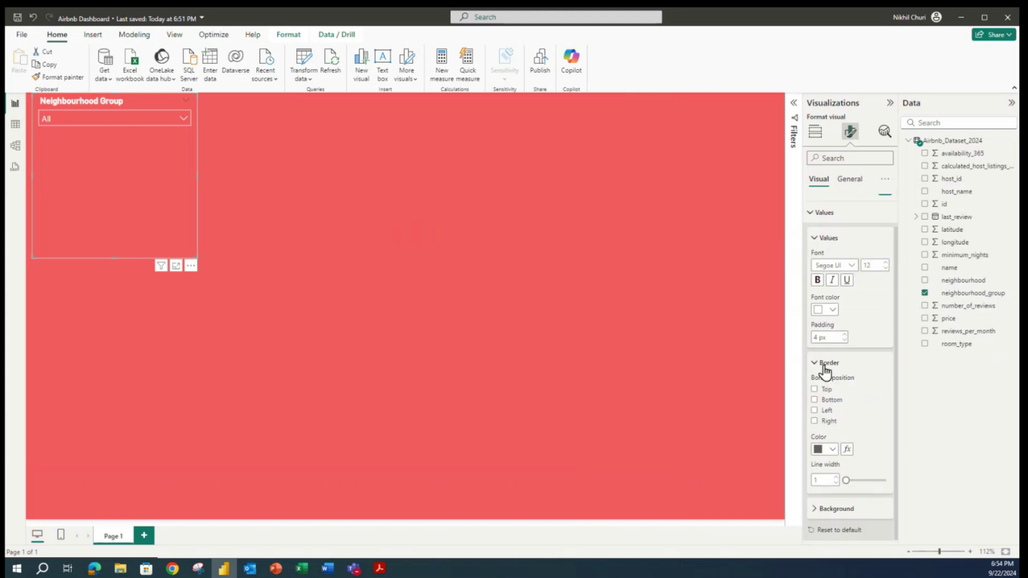
click(815, 363)
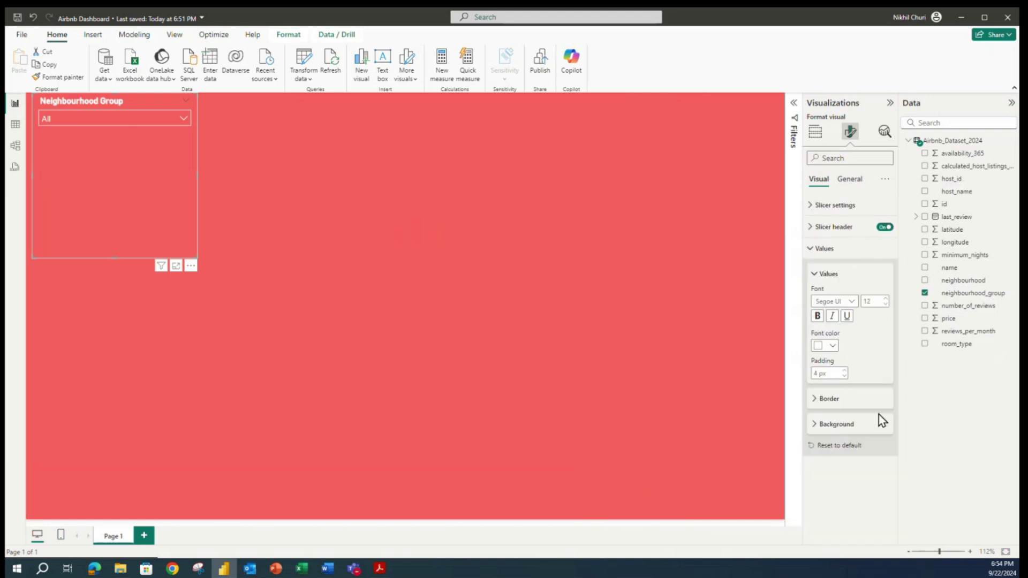
click(816, 427)
click(814, 424)
click(814, 276)
click(809, 249)
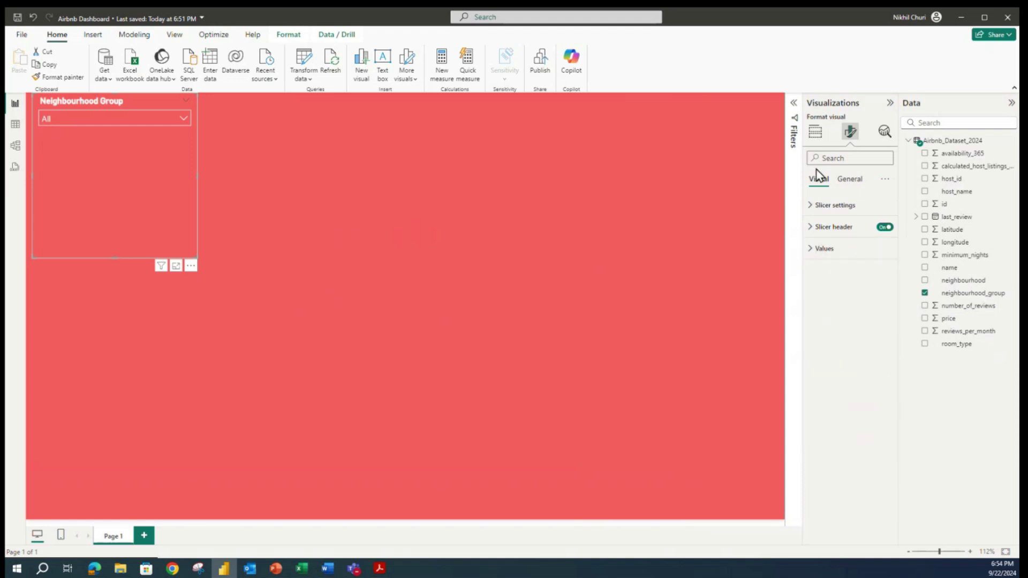
Set the slicer's visual border to 20 px rounded corners and save the report.
click(851, 178)
click(815, 247)
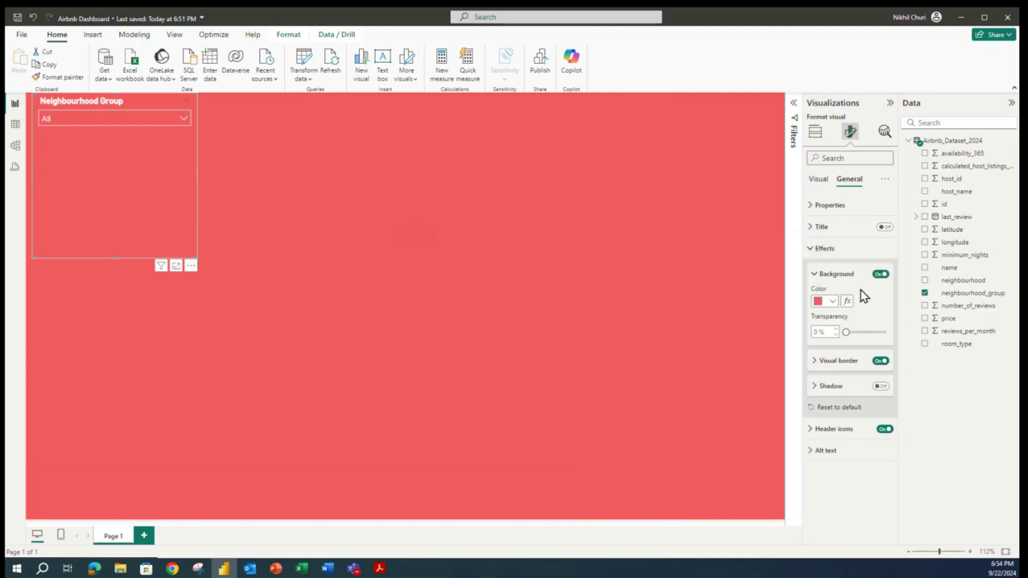
click(813, 360)
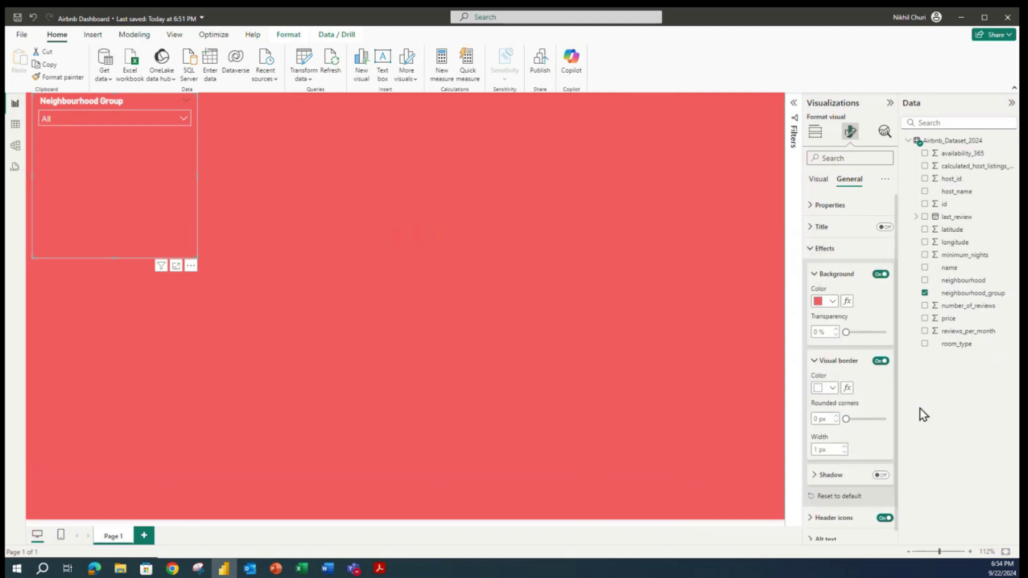
click(828, 417)
text(20)
click(400, 455)
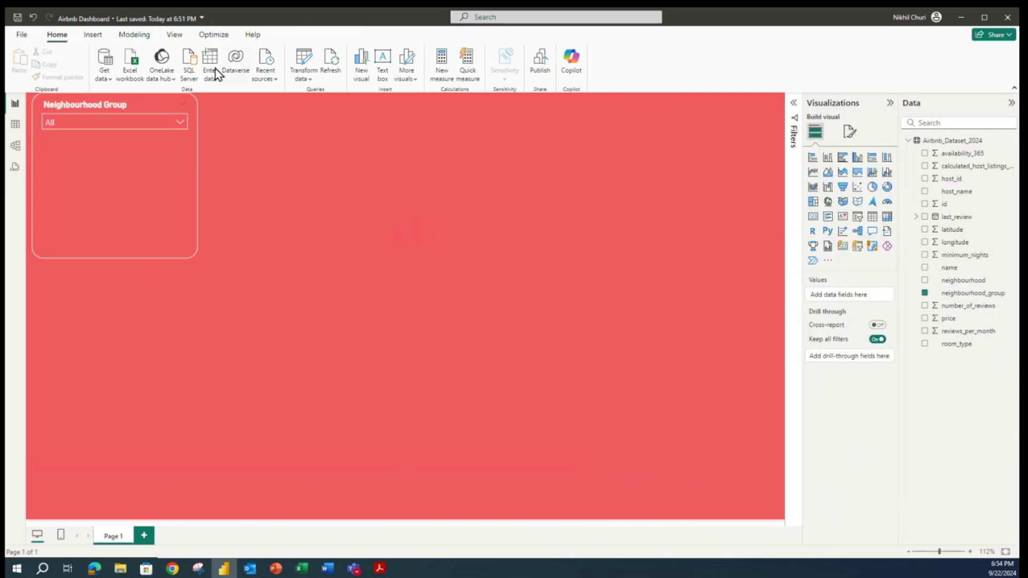
click(18, 20)
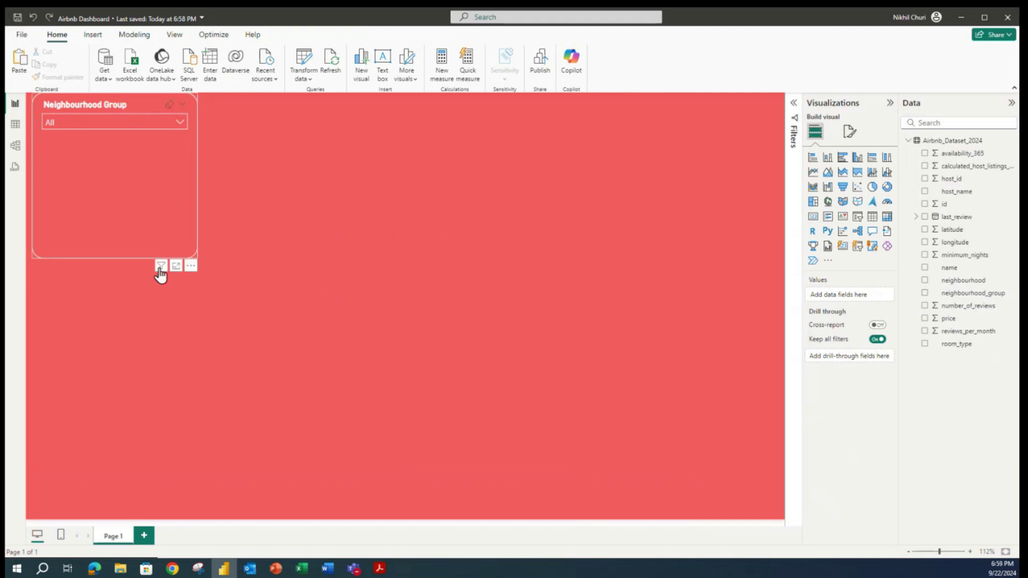
Shrink the Neighbourhood Group slicer's height and width to a compact box that just fits its header and dropdown.
click(115, 260)
drag(113, 258, 110, 140)
drag(197, 119, 162, 123)
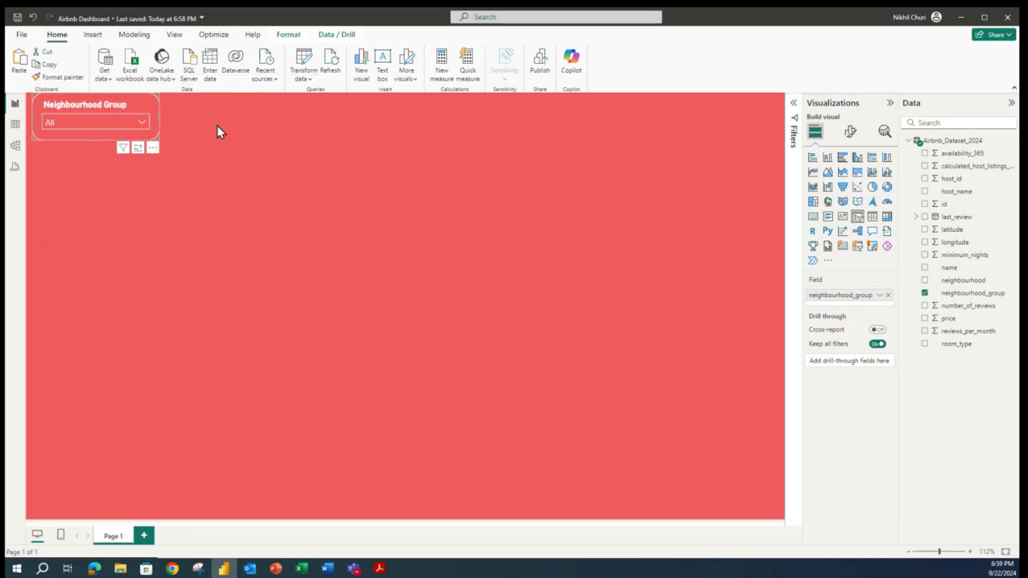
Duplicate the Neighbourhood Group slicer and place the copy beyond the original along the canvas's top edge.
click(359, 195)
click(43, 98)
click(307, 181)
key(ctrl+v)
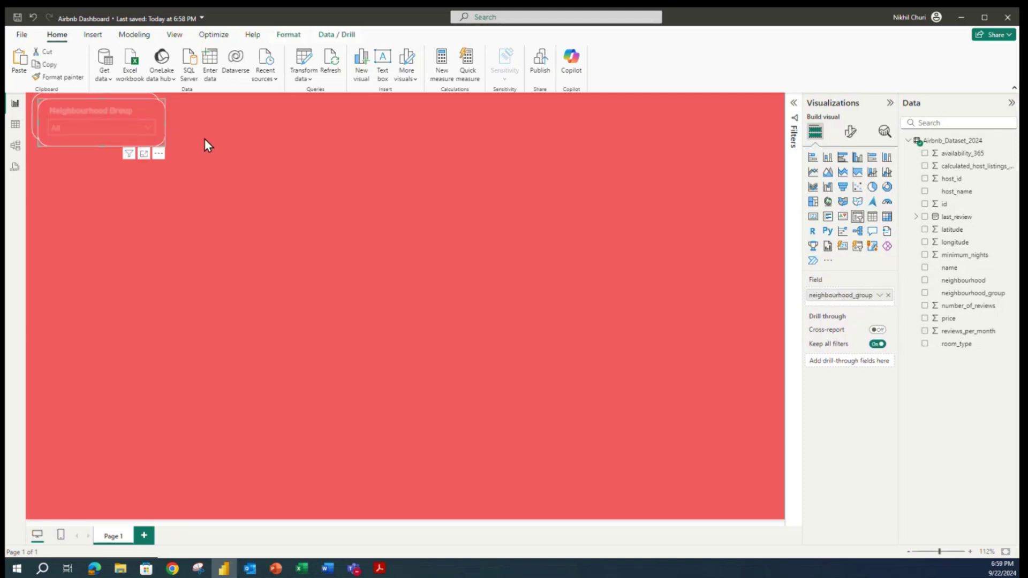
drag(124, 102, 484, 89)
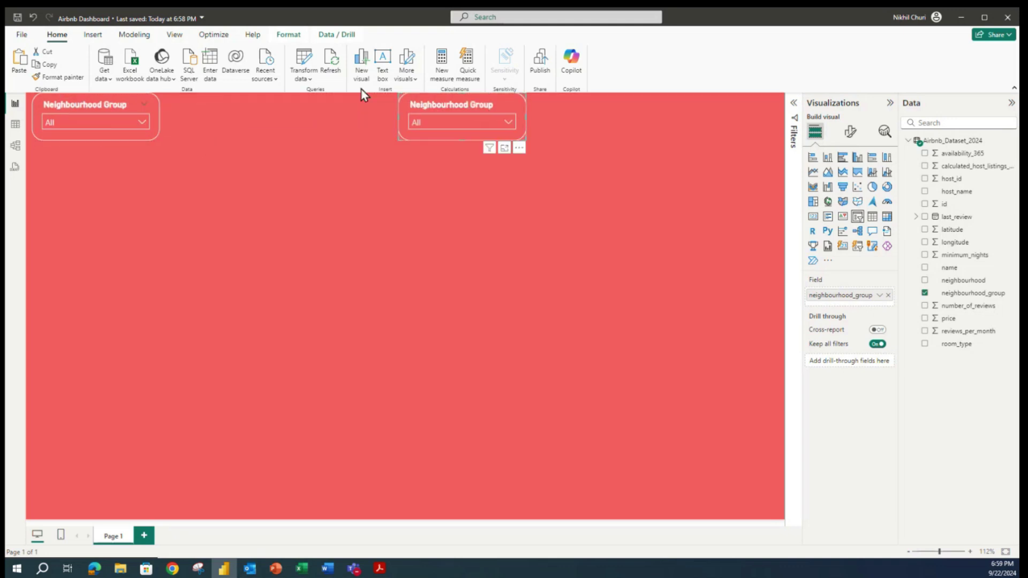
Arrange the original slicer and its copy side by side near the middle of the canvas's top edge.
drag(90, 98, 287, 96)
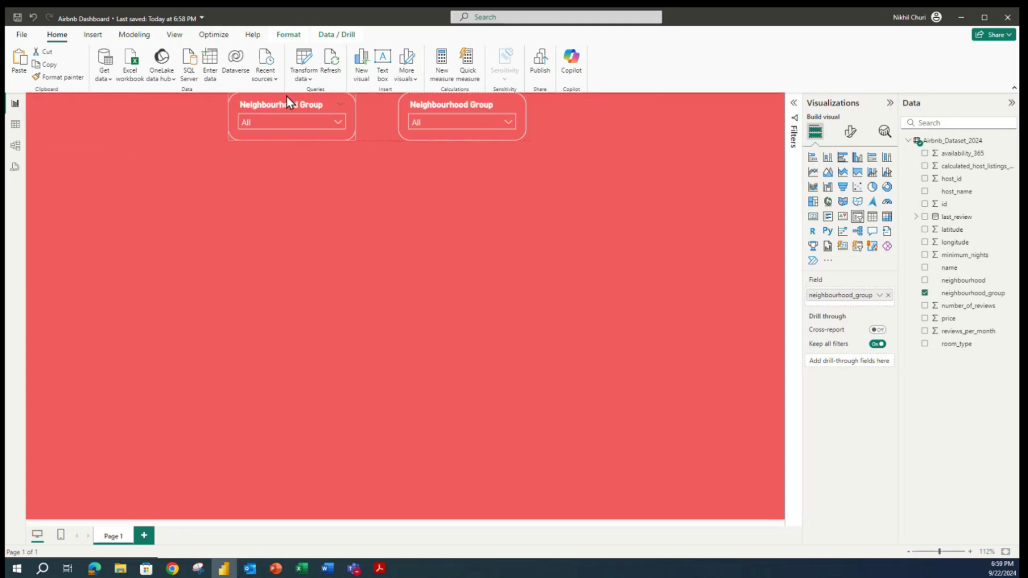
mouse_move(473, 98)
mouse_down()
mouse_move(448, 94)
mouse_move(472, 95)
mouse_move(460, 94)
mouse_up()
drag(245, 97, 267, 96)
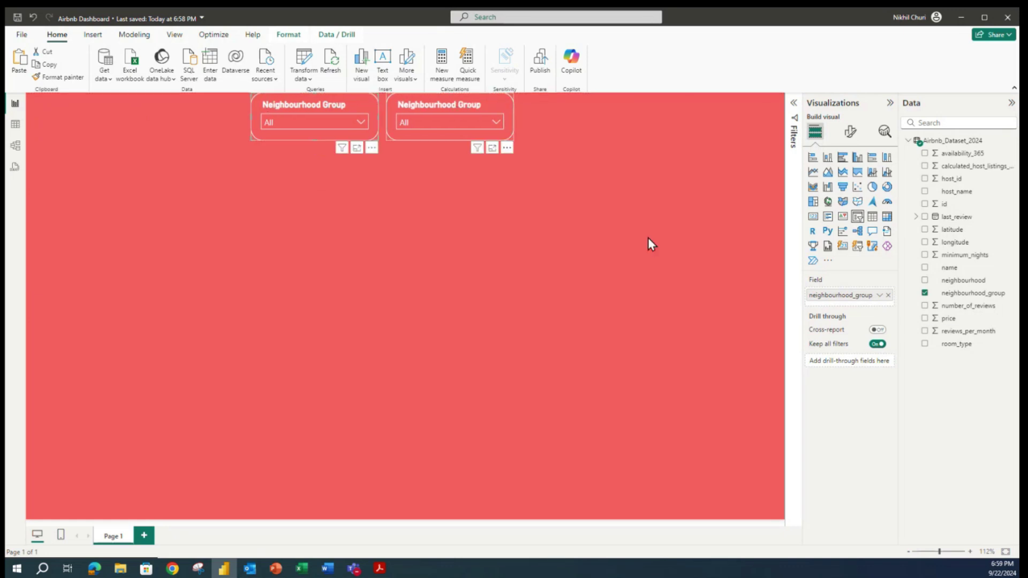
Replace neighbourhood_group with room_type as the field of the copied slicer.
mouse_move(945, 347)
mouse_down()
mouse_move(860, 297)
mouse_move(957, 354)
mouse_move(963, 345)
mouse_up()
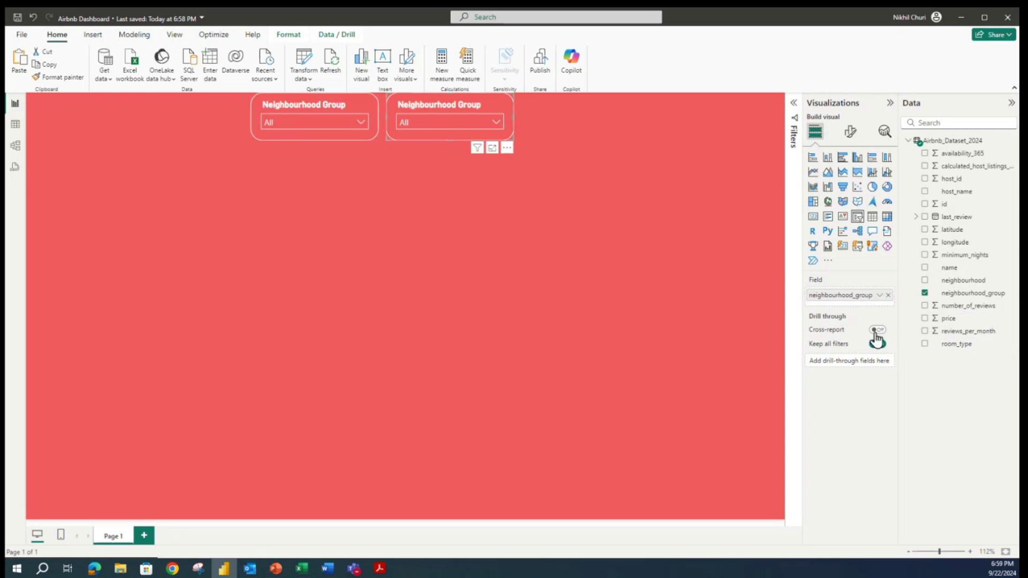
drag(952, 345, 846, 300)
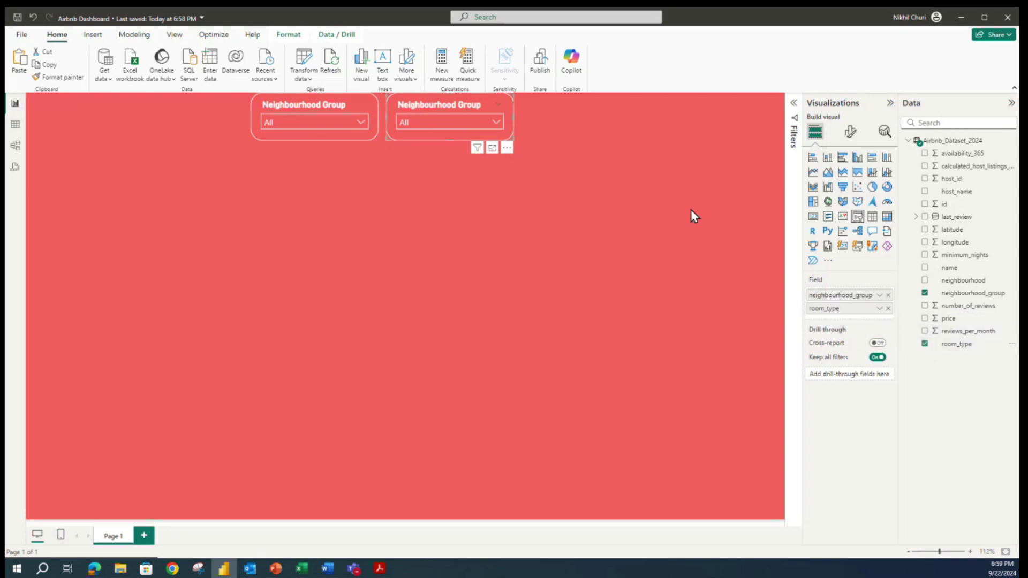
click(887, 295)
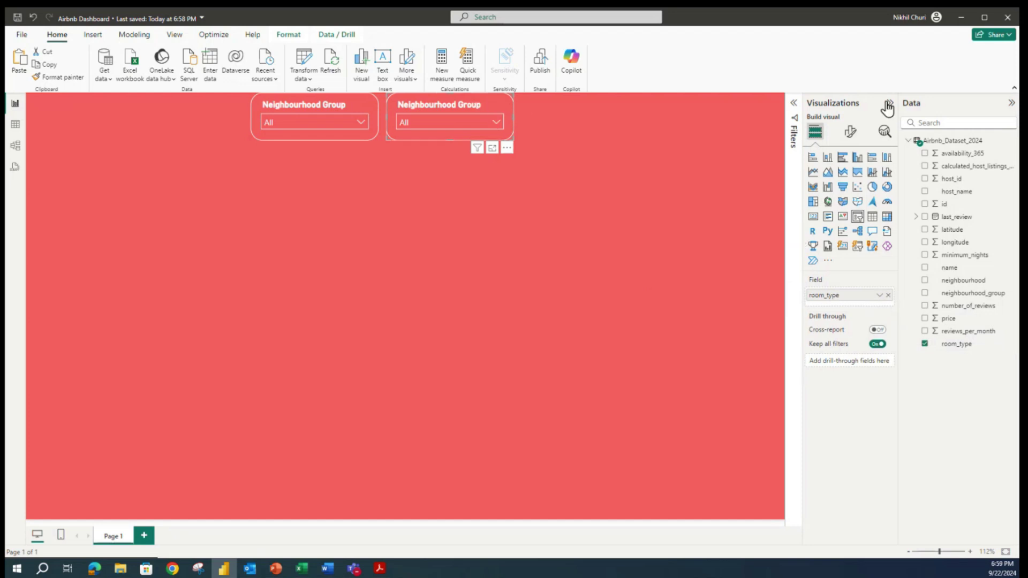
Change the copied slicer's header title text to "Room Type".
click(849, 134)
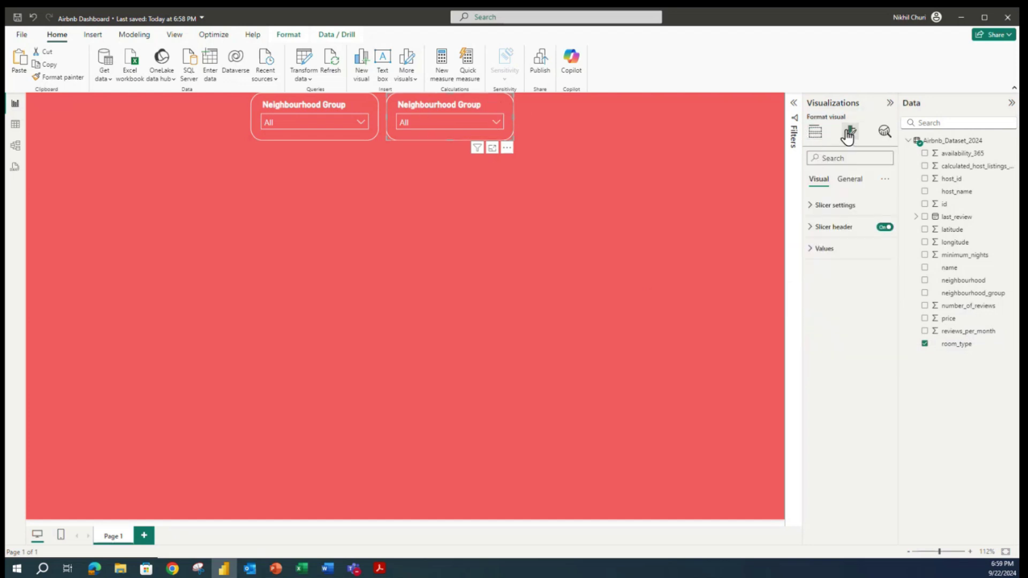
click(848, 179)
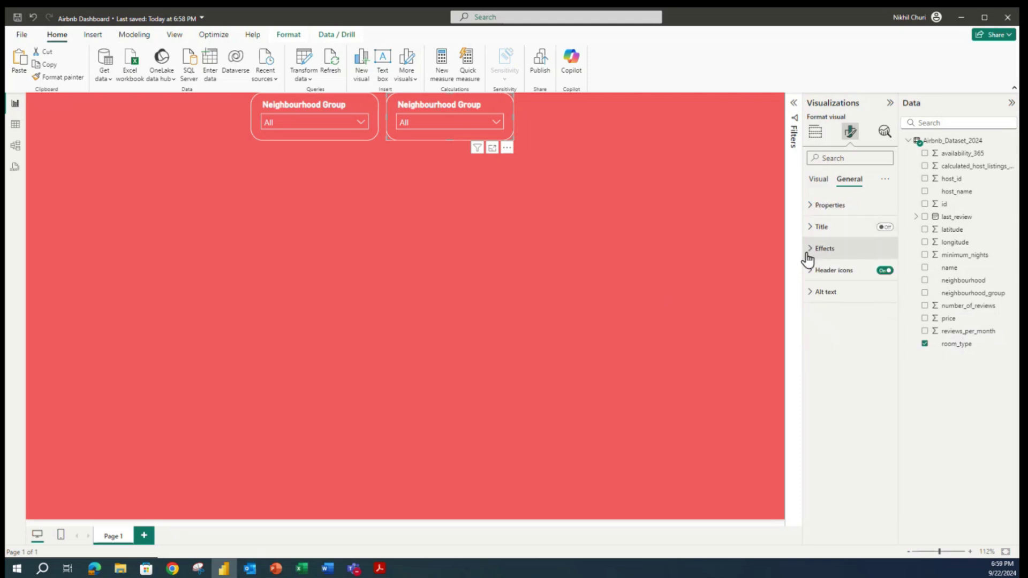
click(809, 250)
click(810, 250)
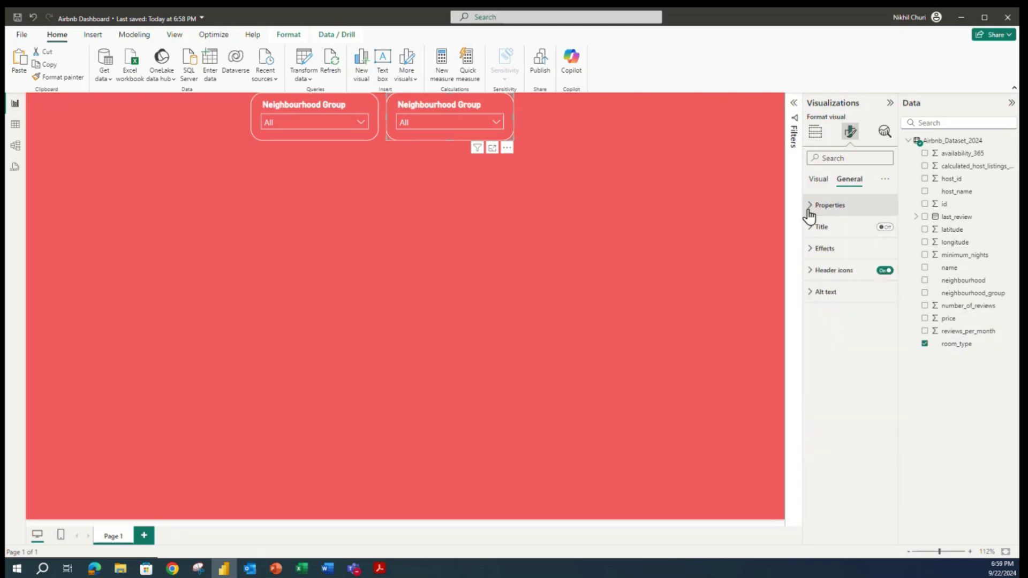
click(810, 207)
click(810, 206)
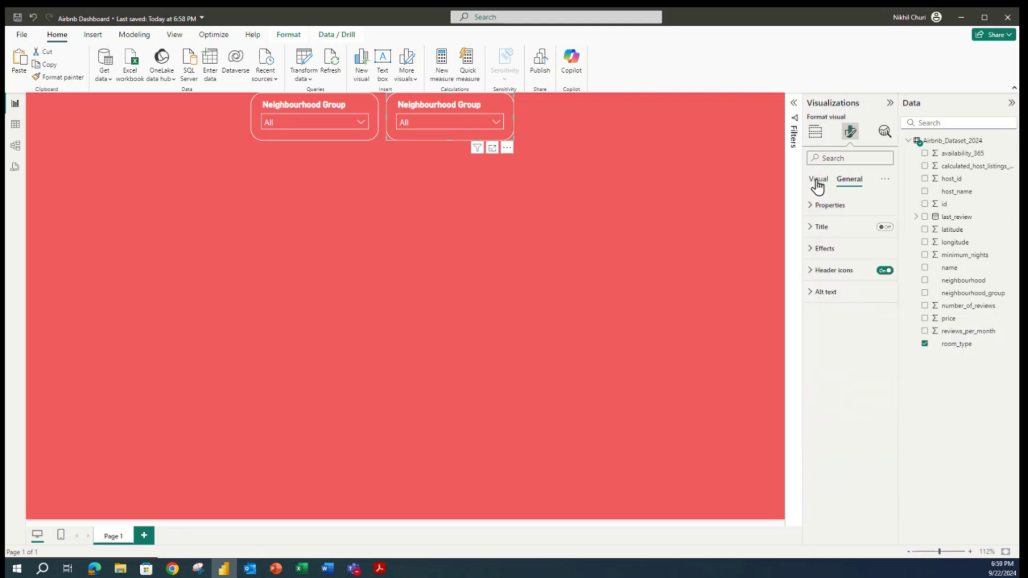
click(818, 179)
click(809, 208)
click(809, 206)
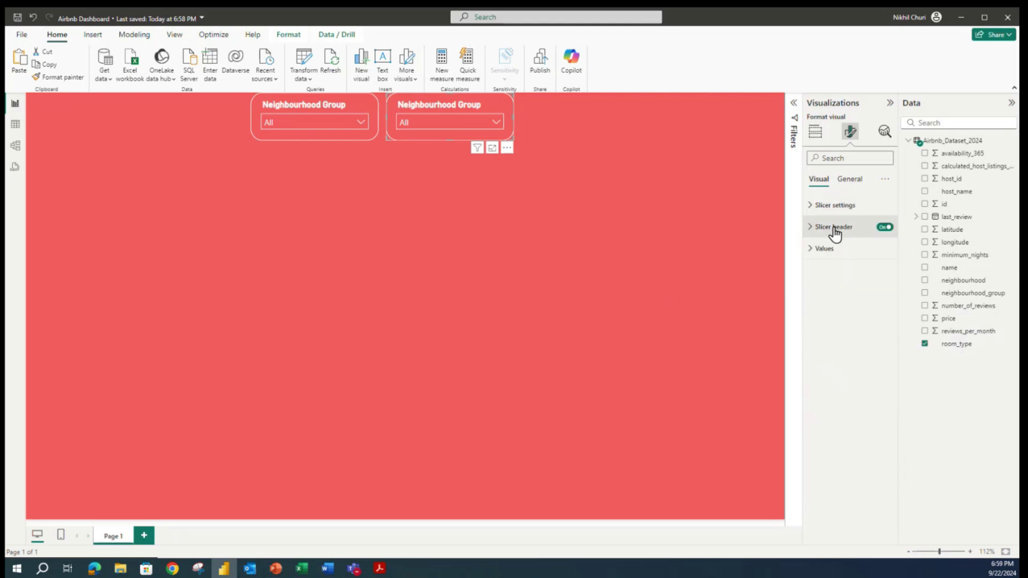
click(810, 227)
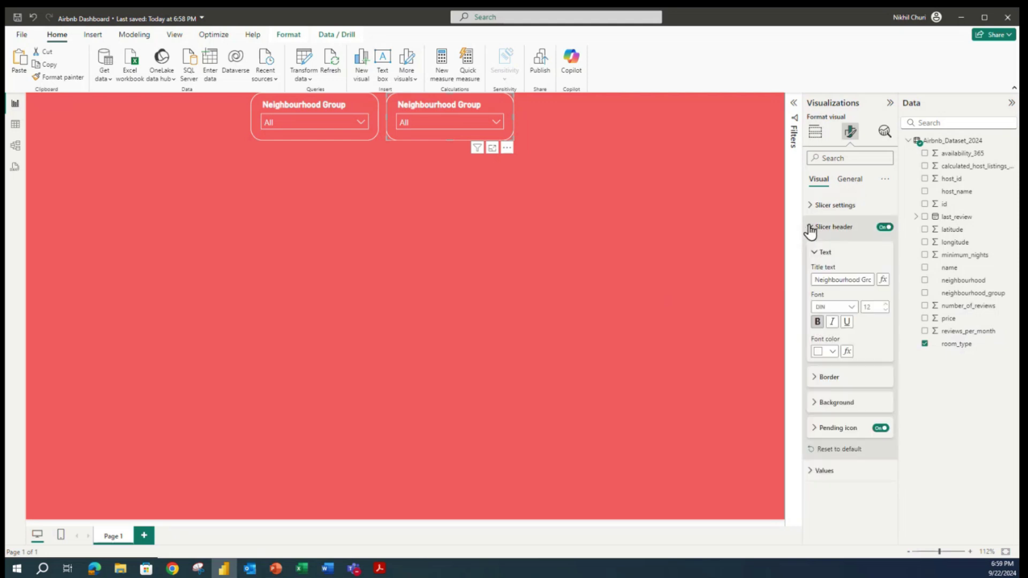
double_click(843, 280)
triple_click(843, 280)
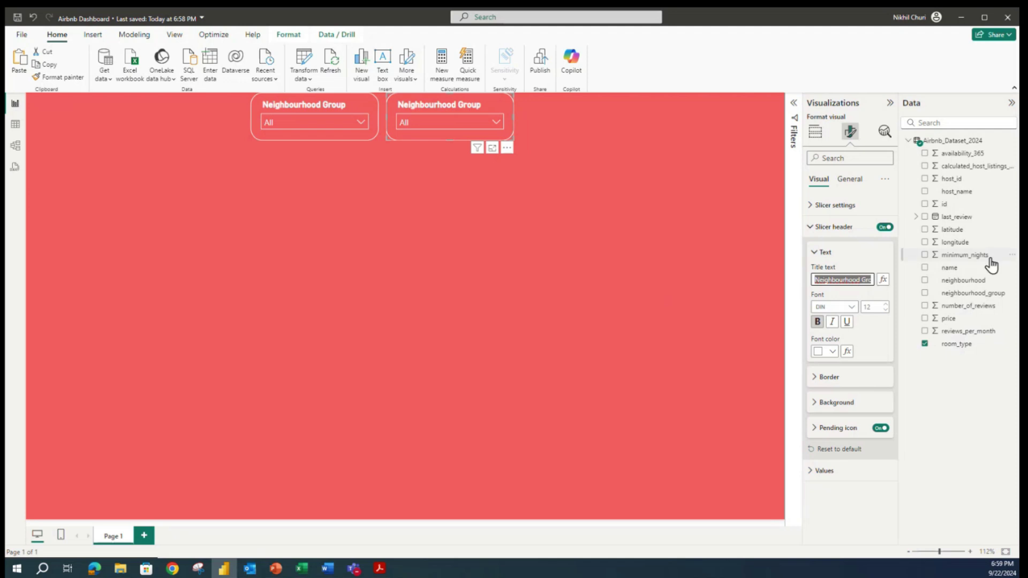
text(Room)
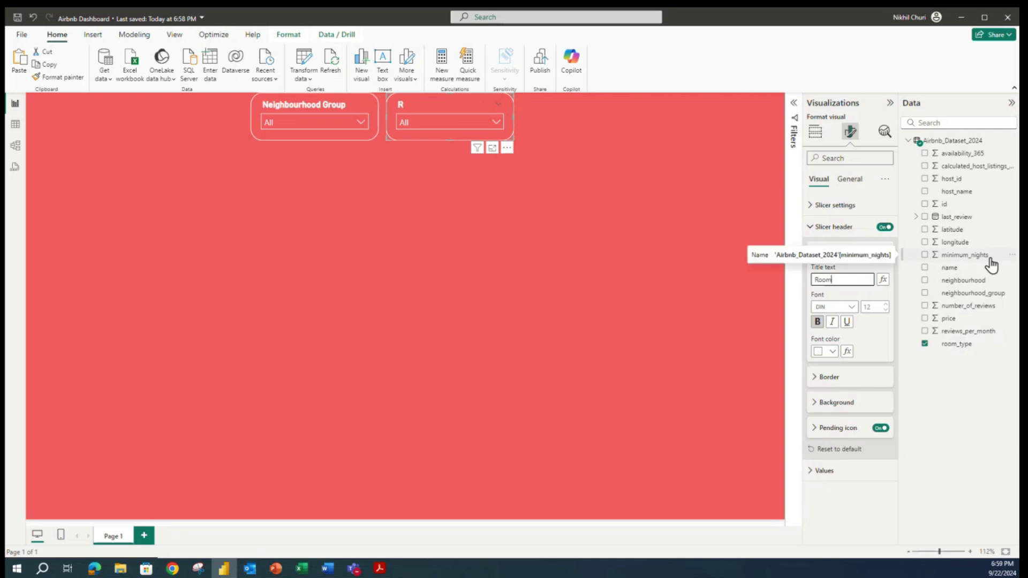
text( Type)
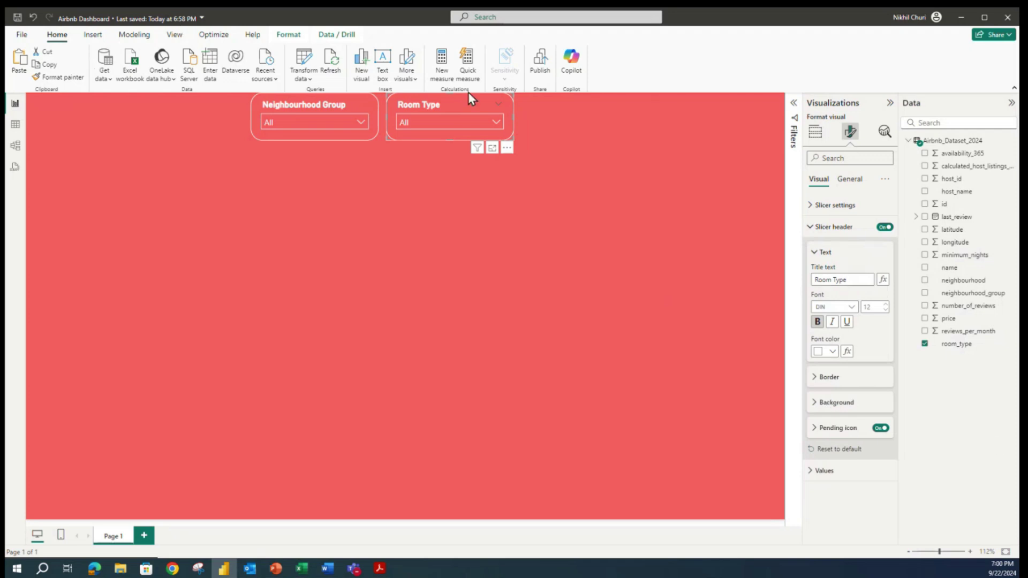
Check the option lists in the Room Type and Neighbourhood Group slicer dropdowns.
click(488, 122)
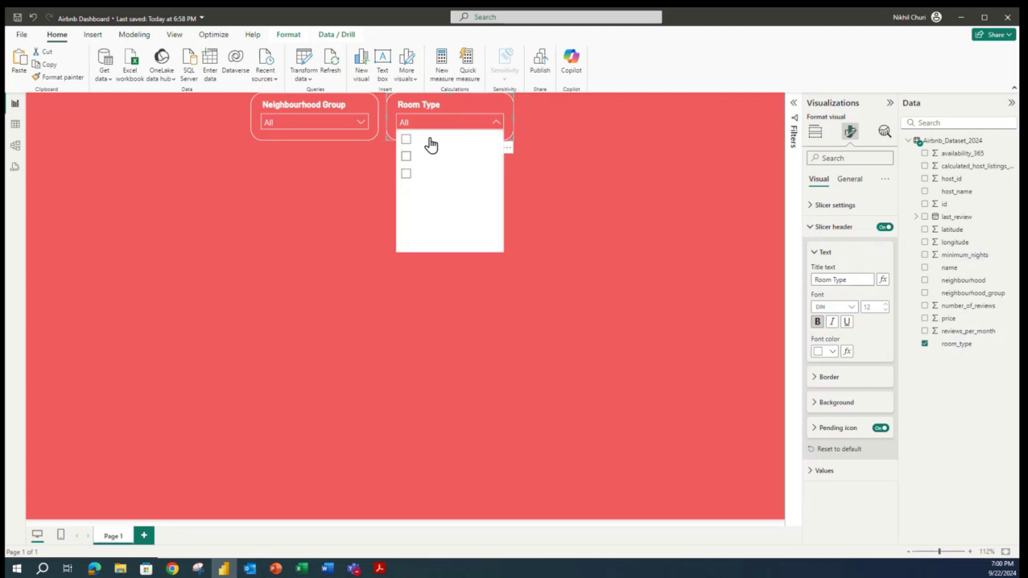
click(361, 123)
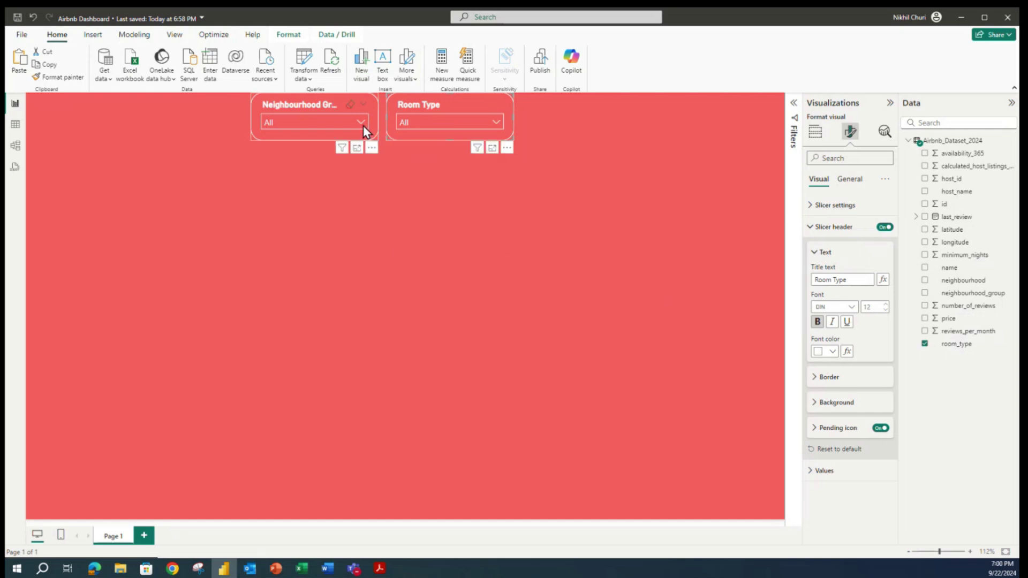
click(362, 122)
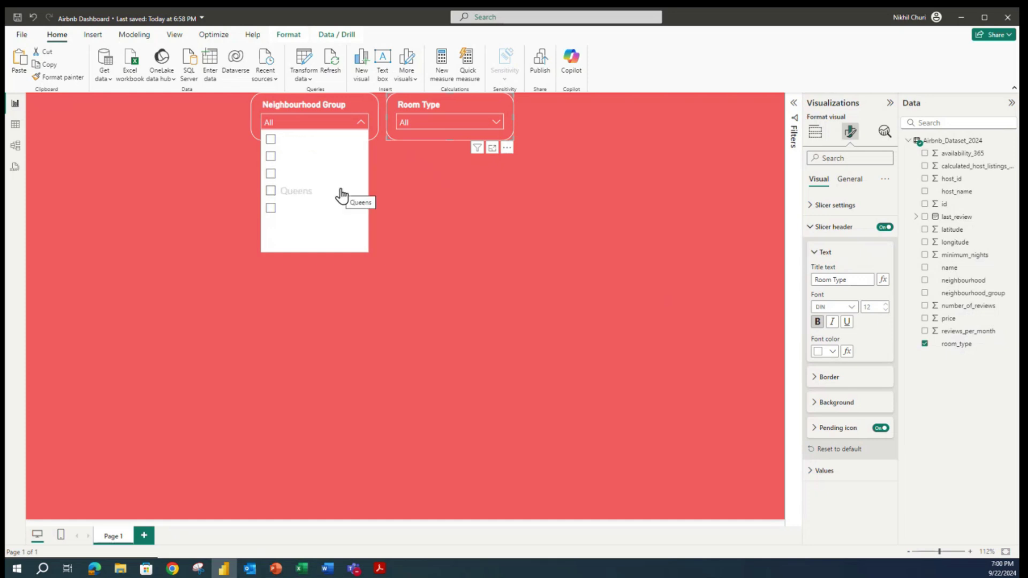
click(498, 124)
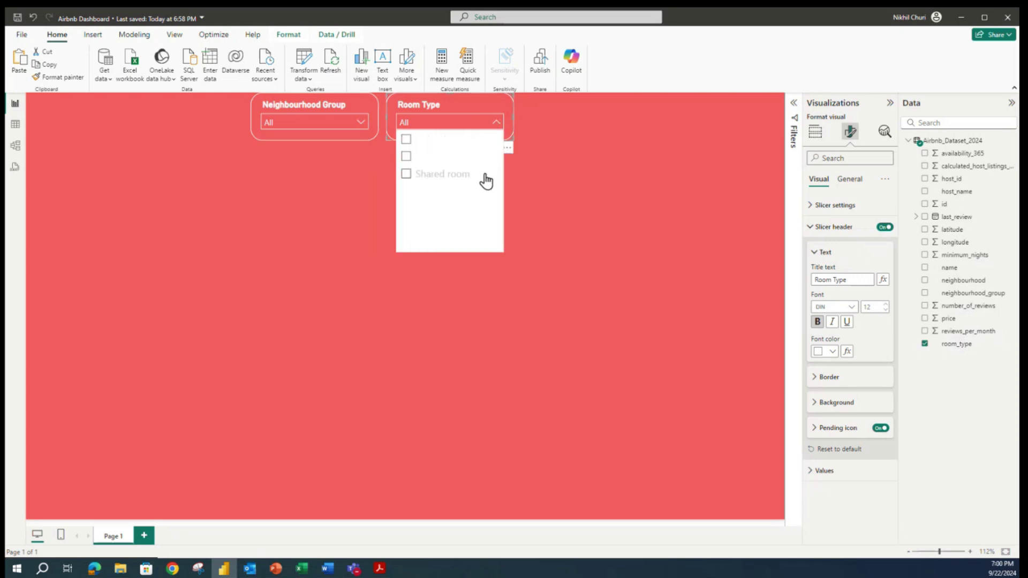
click(702, 224)
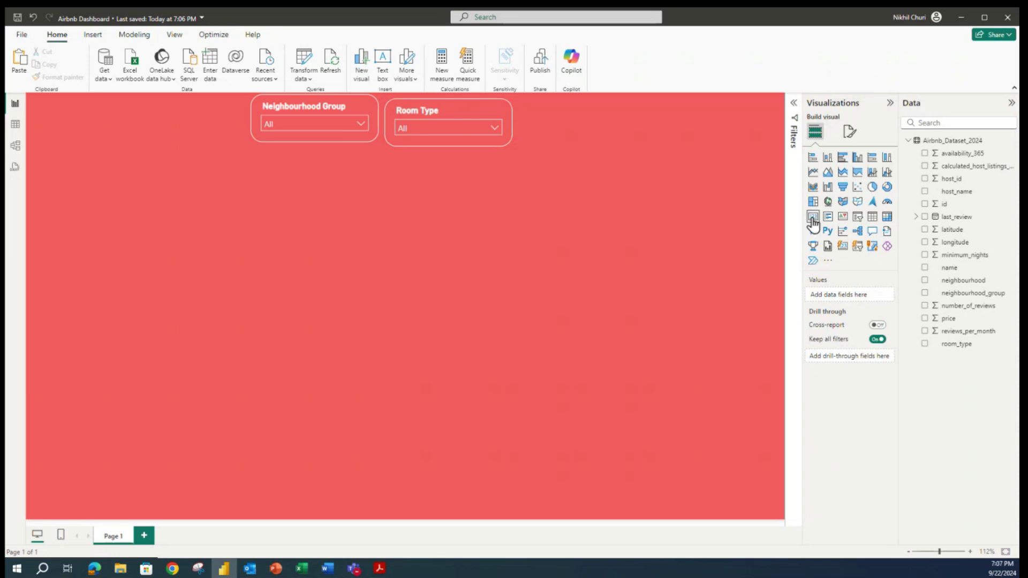
Add a card visual on the canvas's left side, below the slicers, showing the average of reviews_per_month.
click(813, 217)
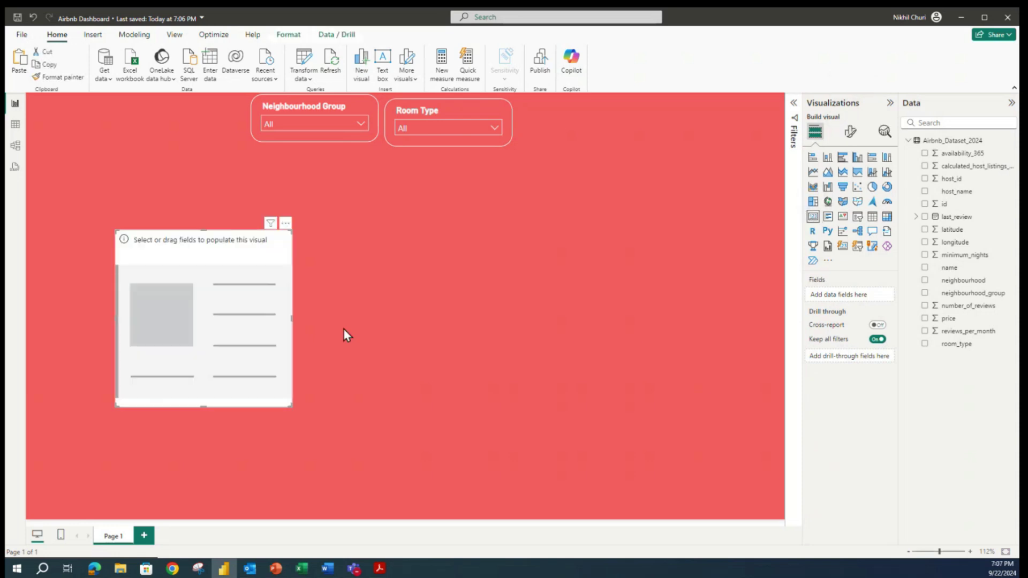
drag(233, 239, 208, 238)
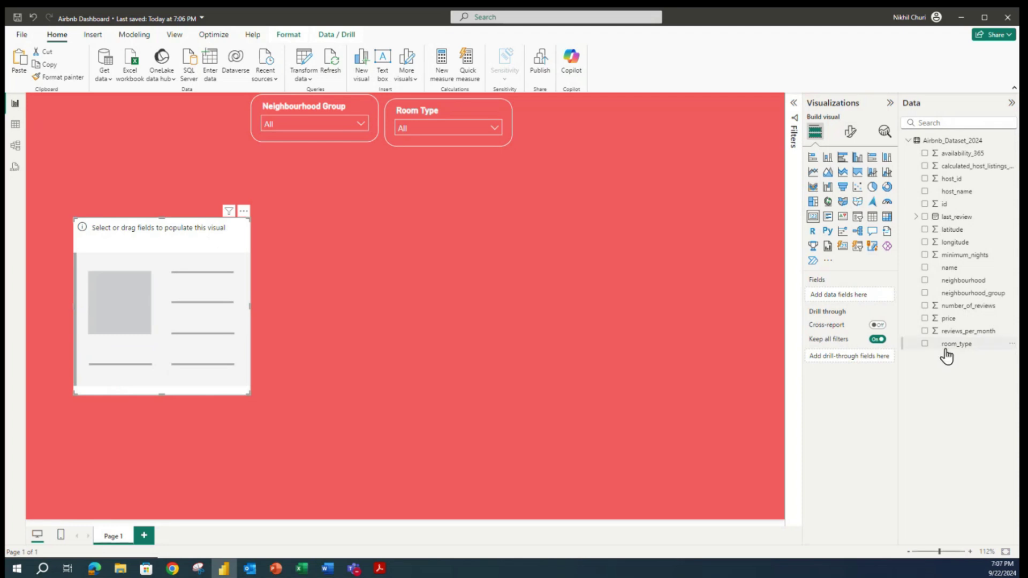
click(925, 331)
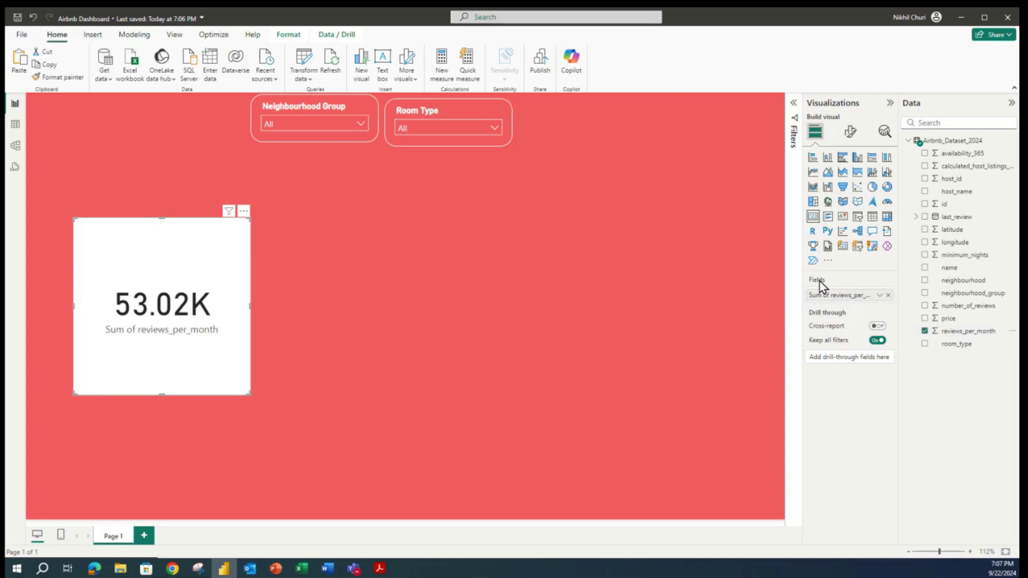
click(879, 296)
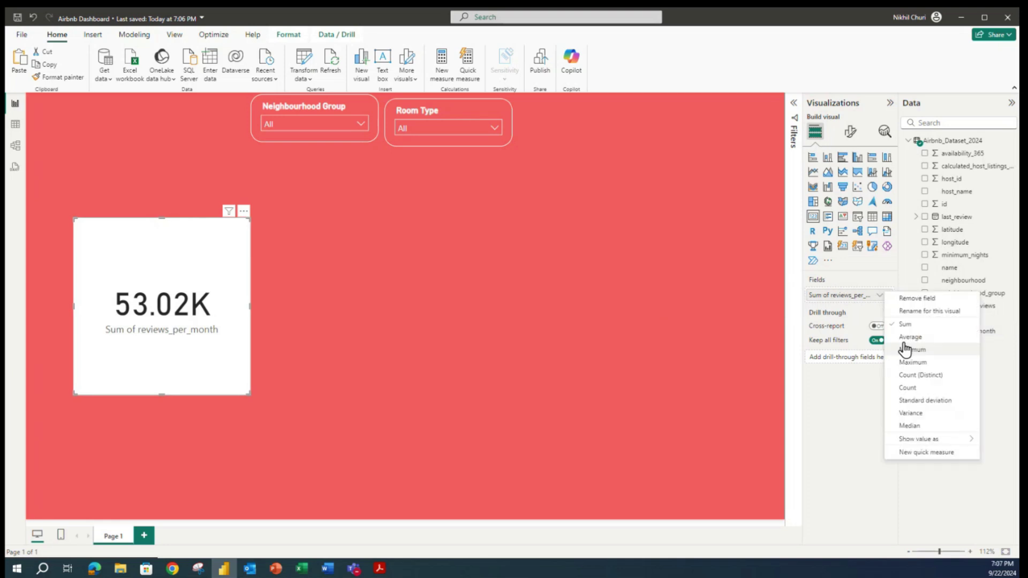
click(906, 338)
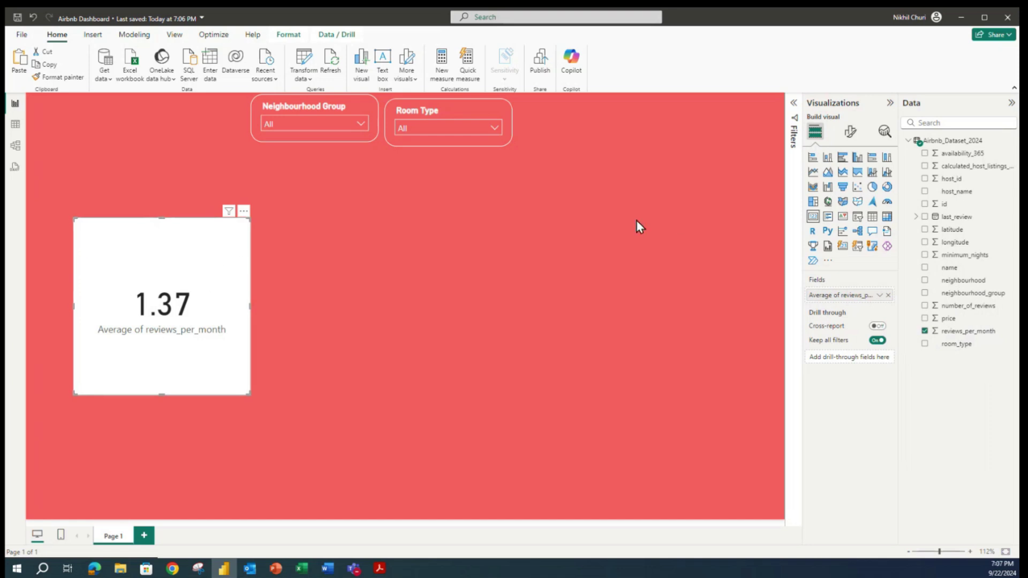
Set the card's callout value and category label colours to white.
click(850, 134)
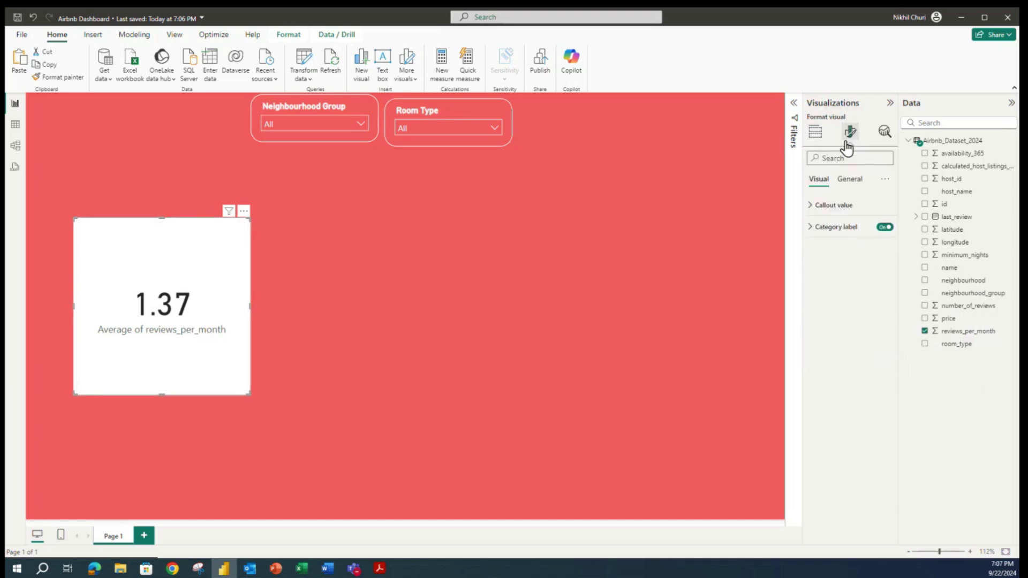
click(811, 208)
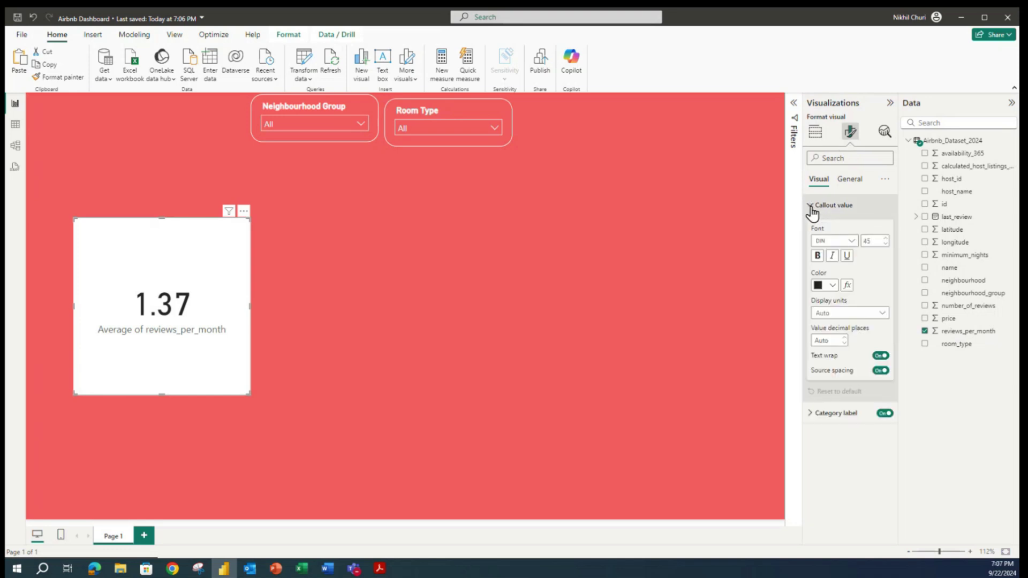
click(828, 292)
click(824, 317)
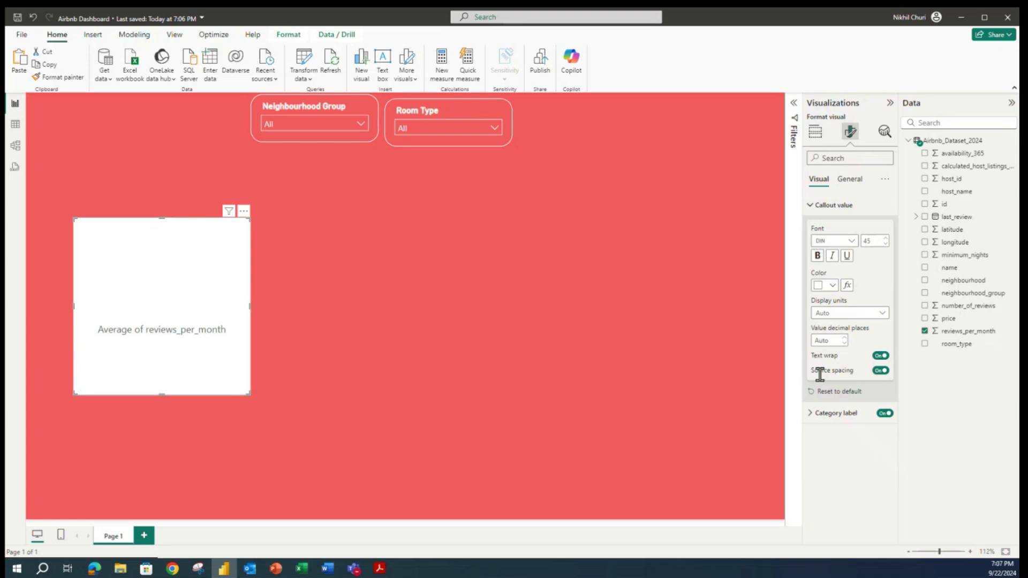
click(811, 415)
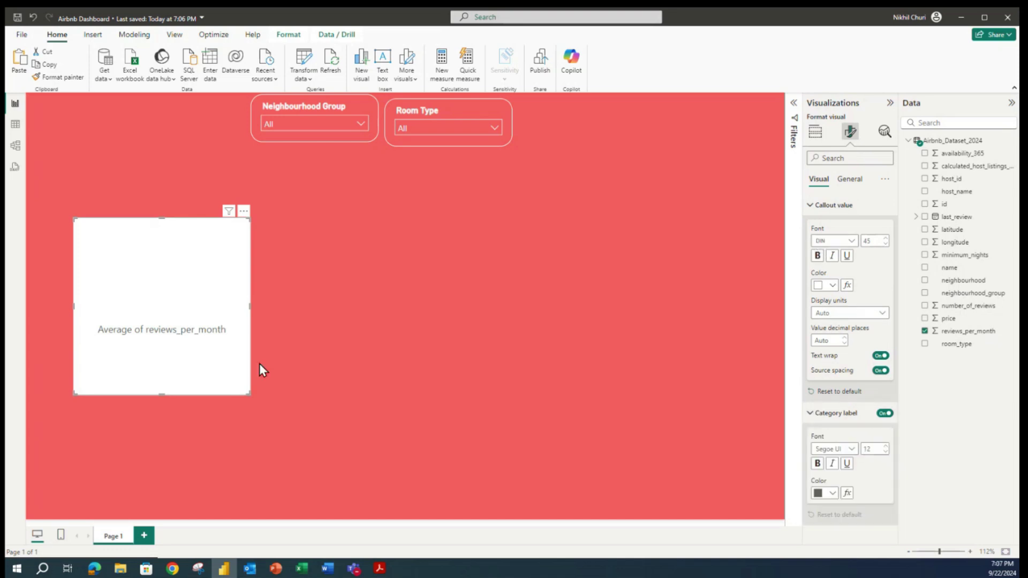
click(824, 493)
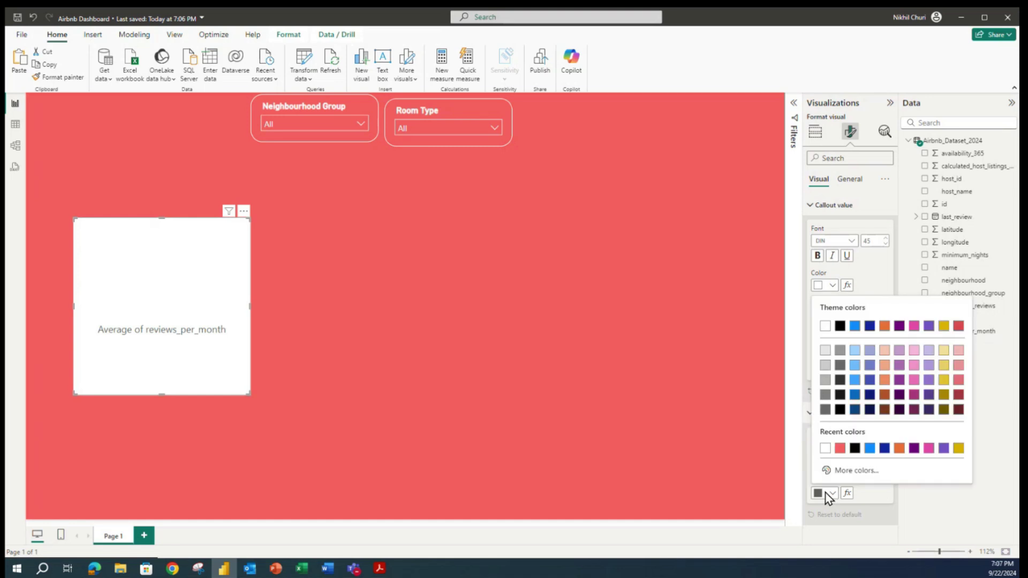
click(820, 451)
click(809, 413)
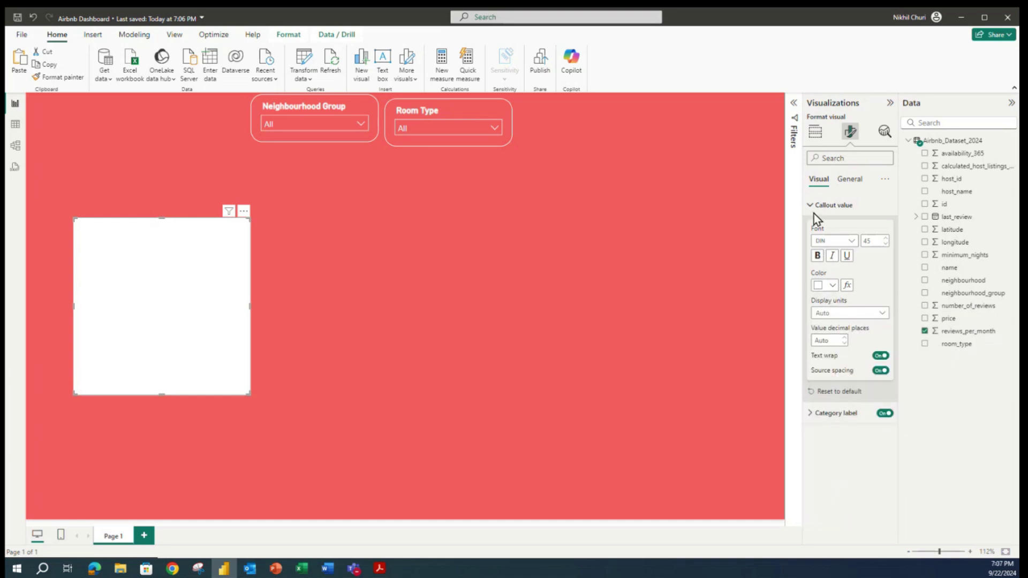
click(809, 206)
Set the card's background colour to the same red as the canvas.
click(849, 179)
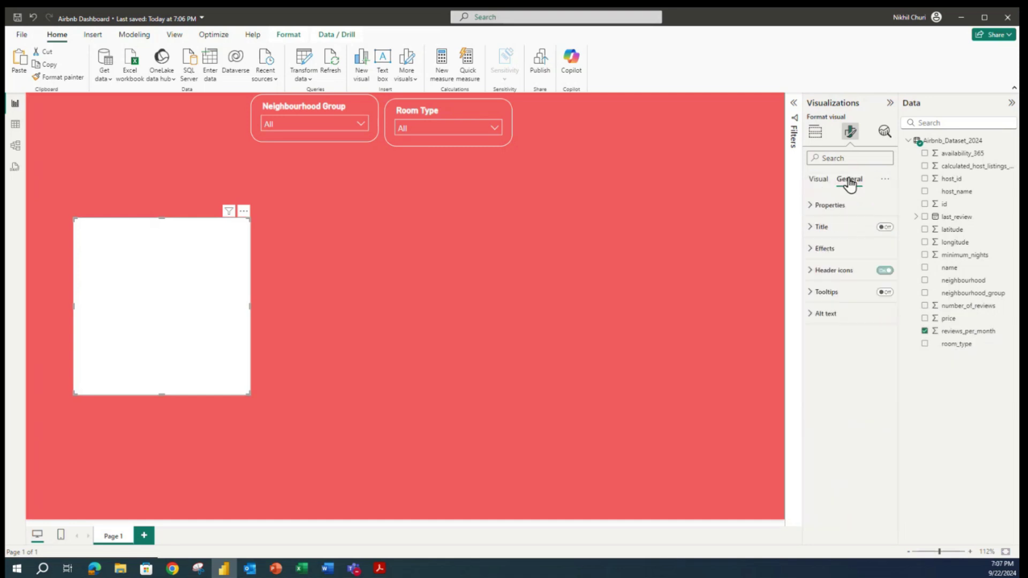
click(812, 249)
click(824, 301)
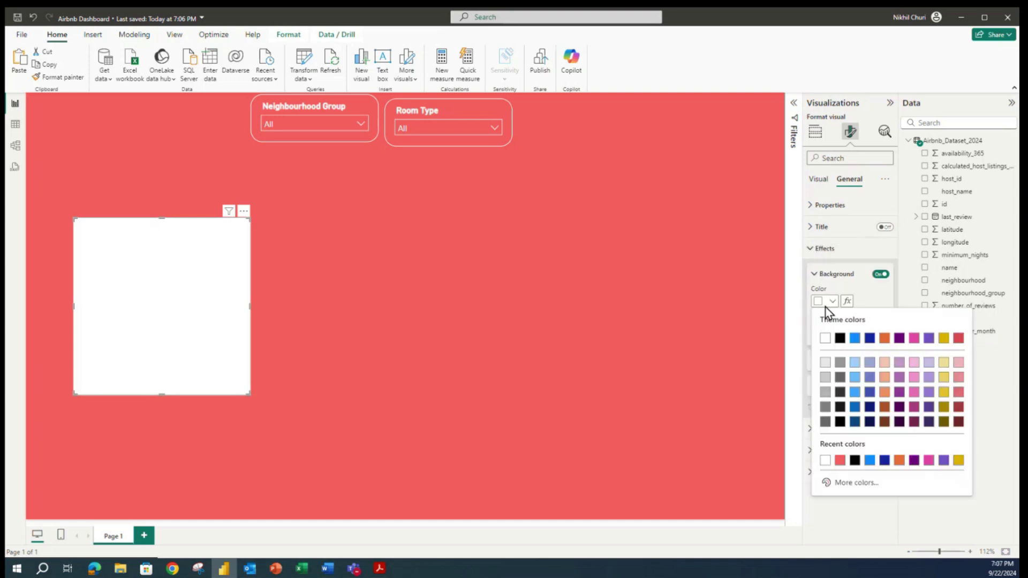
click(840, 460)
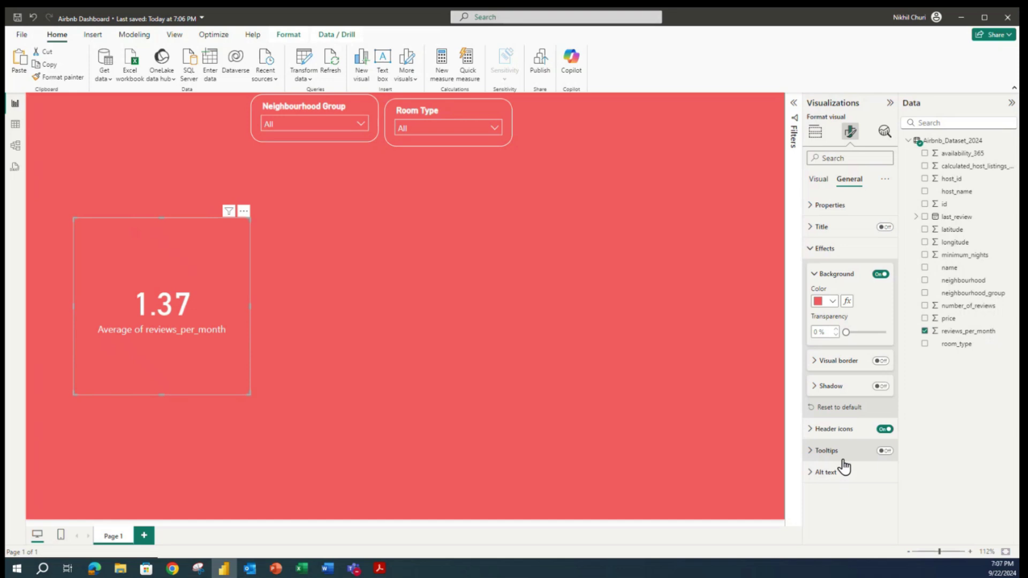
click(812, 428)
scroll(818, 428, down, 3)
click(812, 298)
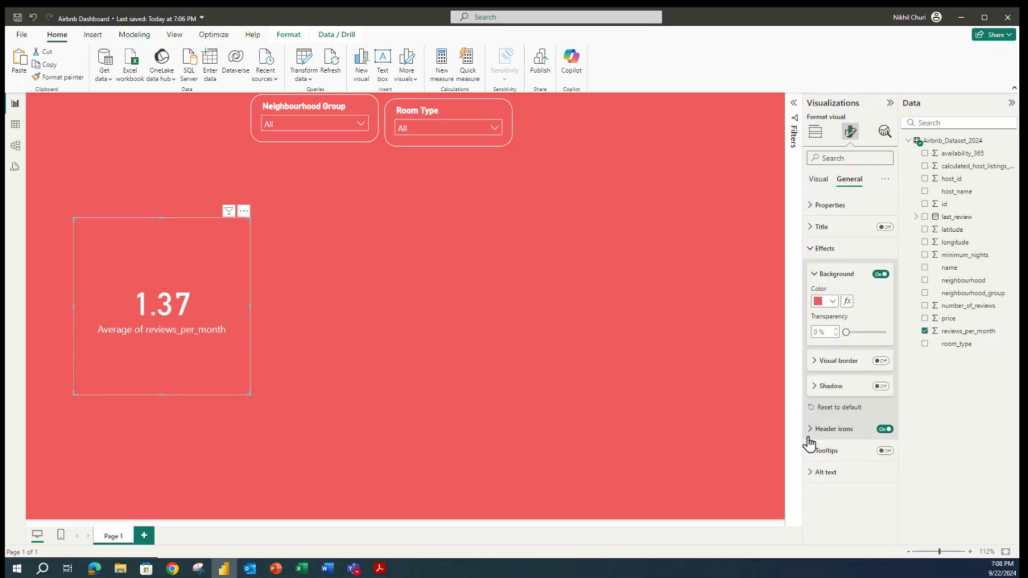
click(810, 248)
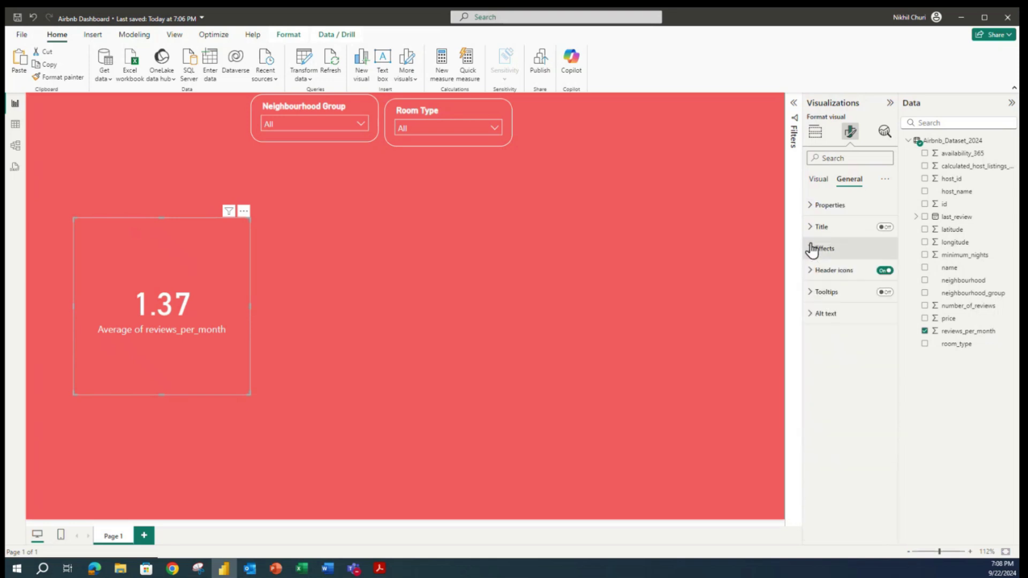
click(810, 208)
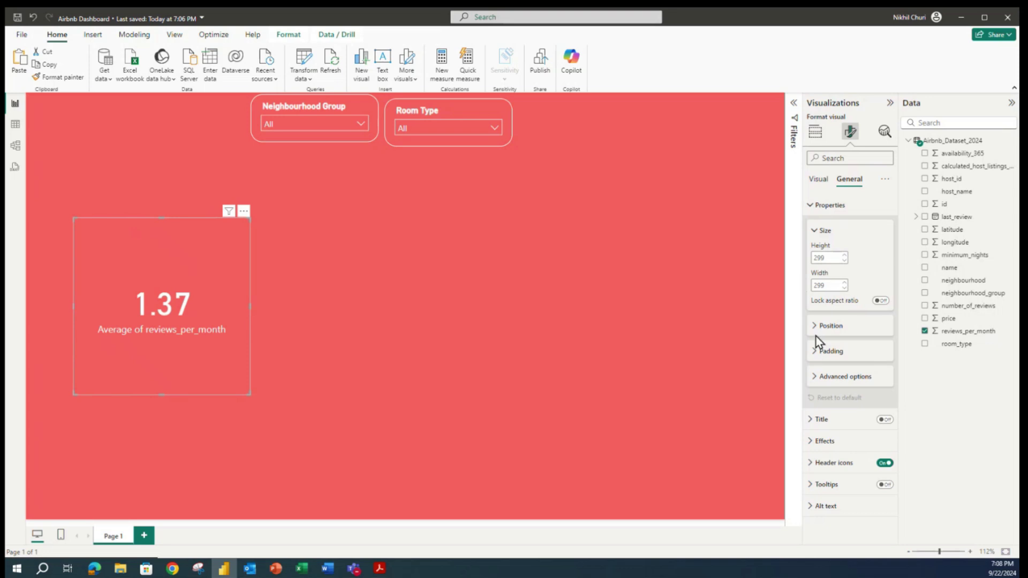
click(809, 208)
click(814, 178)
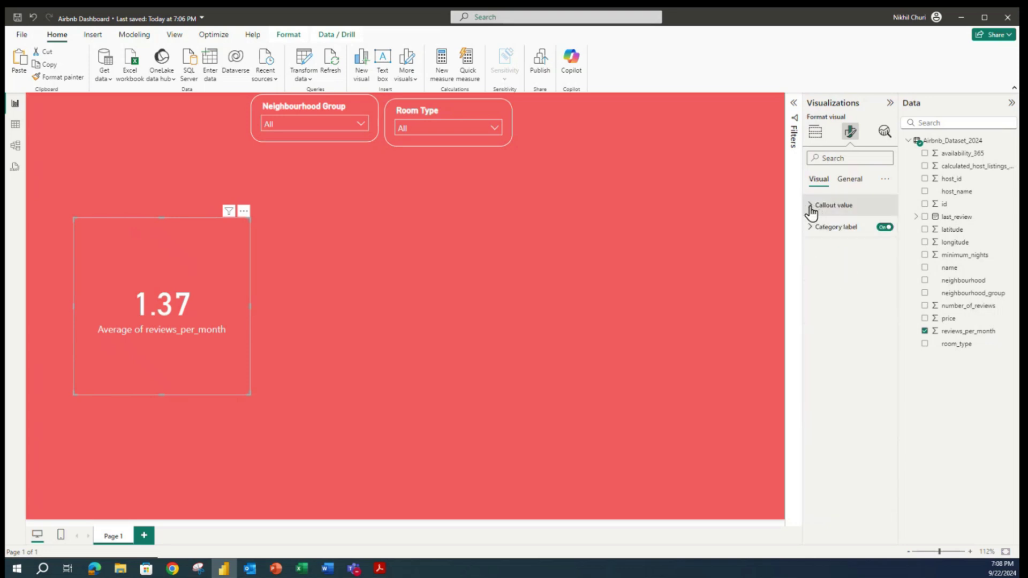
Set the card's callout value font size to 15 and its category label font size to 10.
click(811, 205)
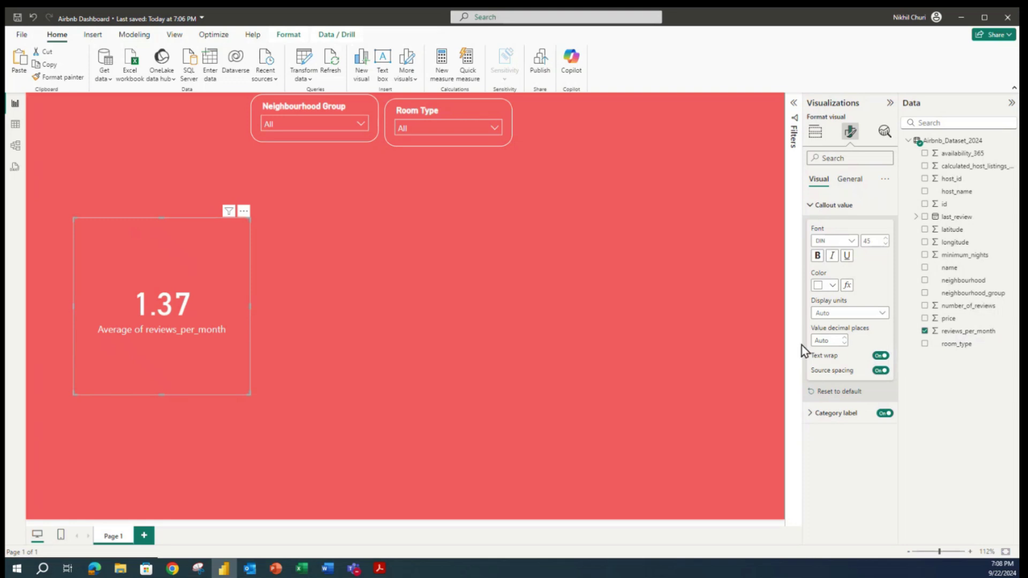
click(810, 206)
click(810, 228)
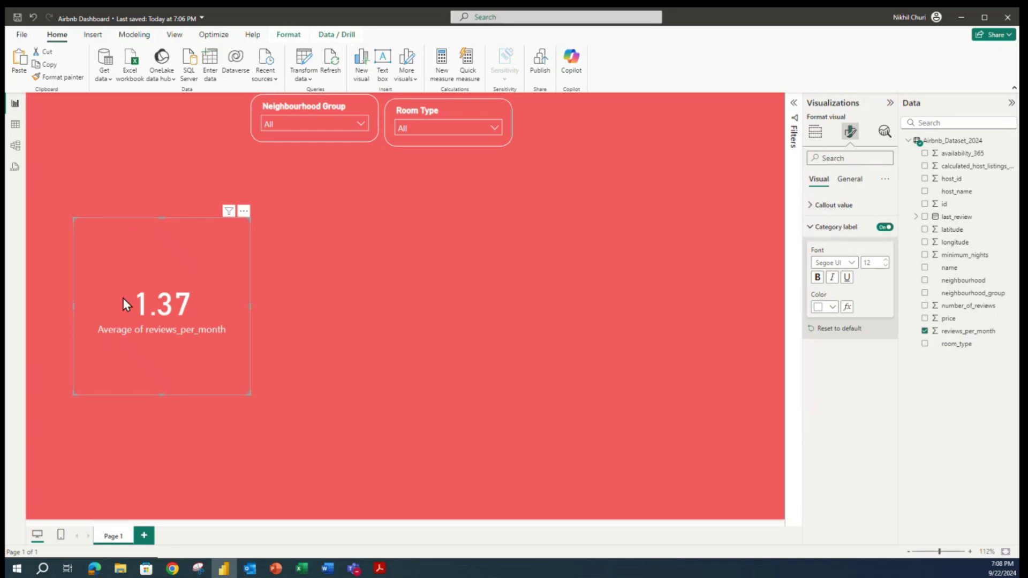
click(809, 208)
double_click(873, 241)
text(15)
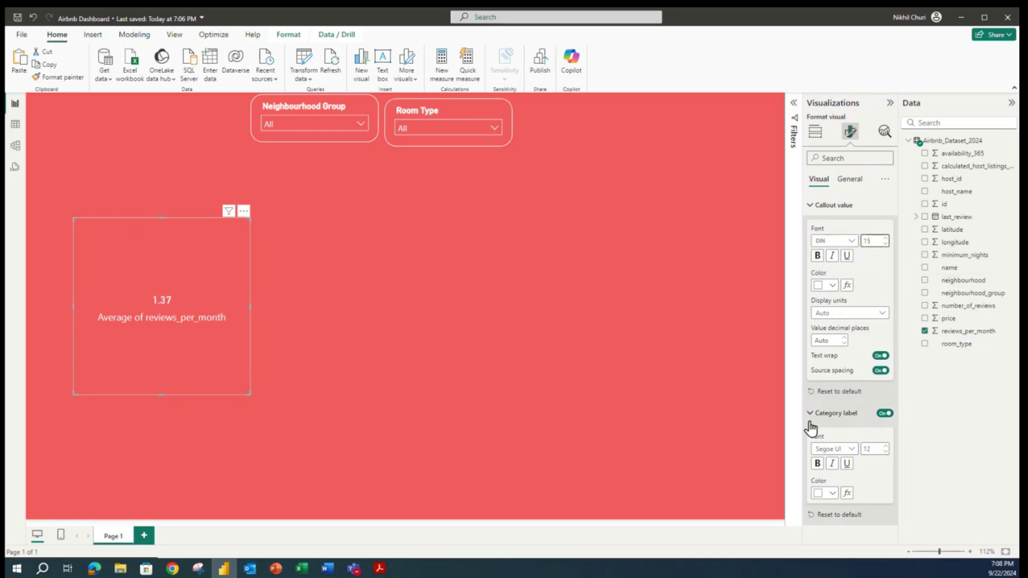
double_click(872, 449)
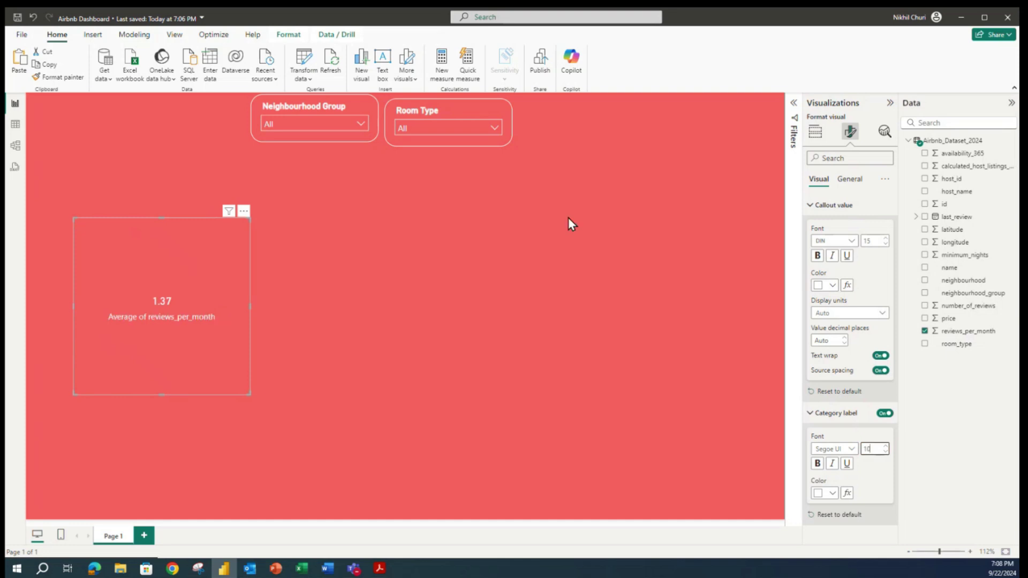
click(845, 205)
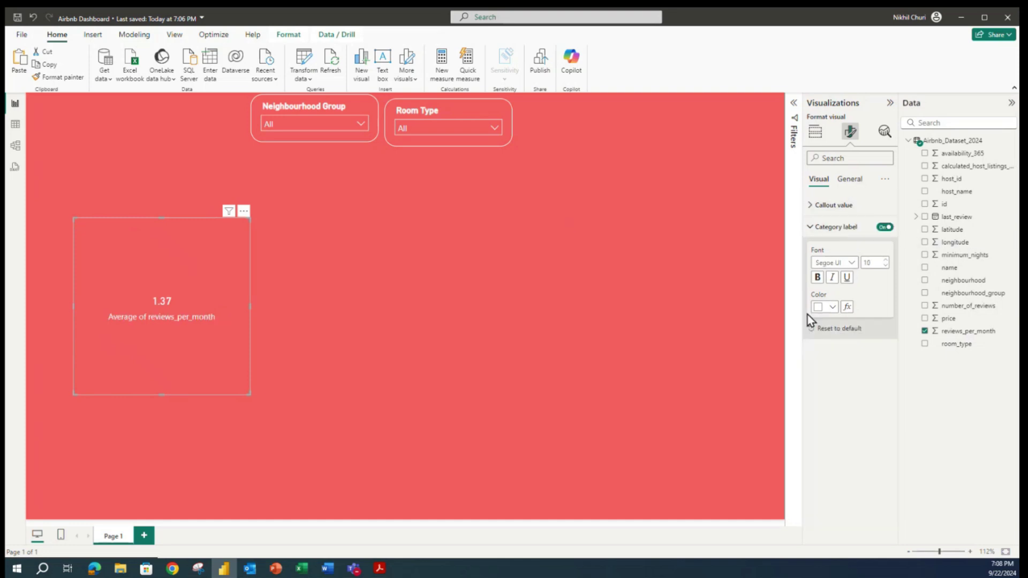
click(811, 227)
Turn on the card's visual border and give it 20 px rounded corners.
click(860, 180)
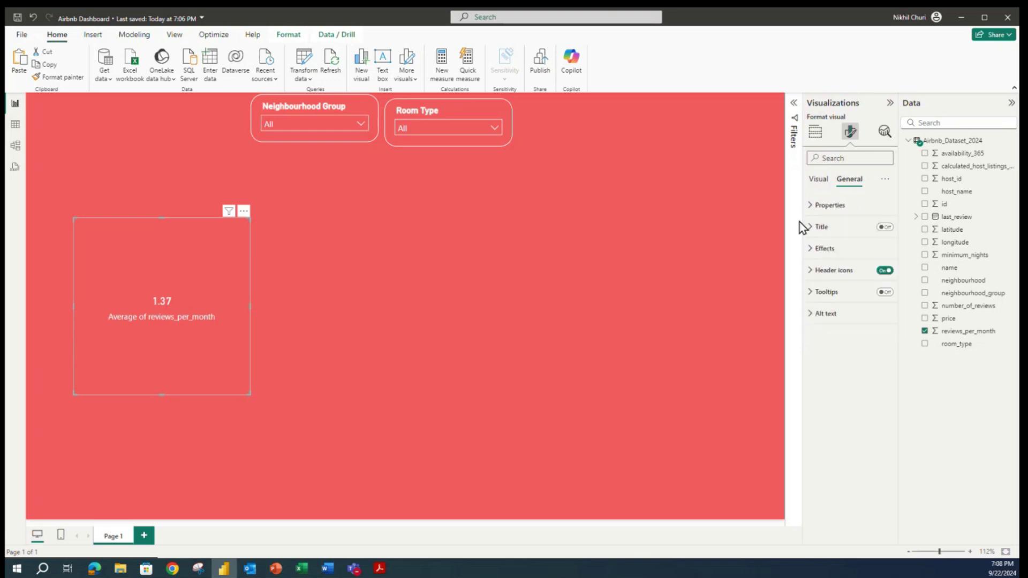
click(813, 207)
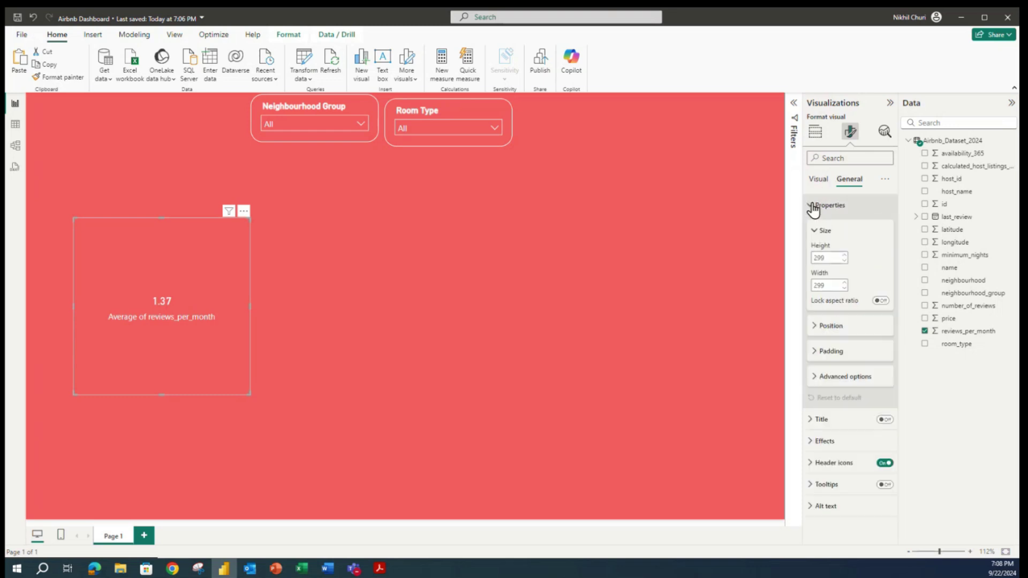
click(812, 207)
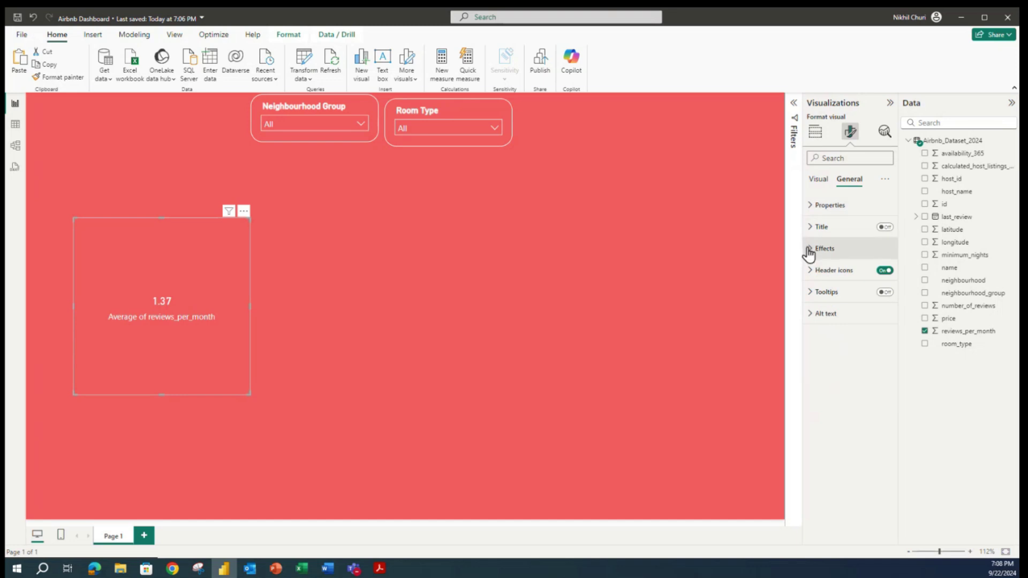
click(810, 270)
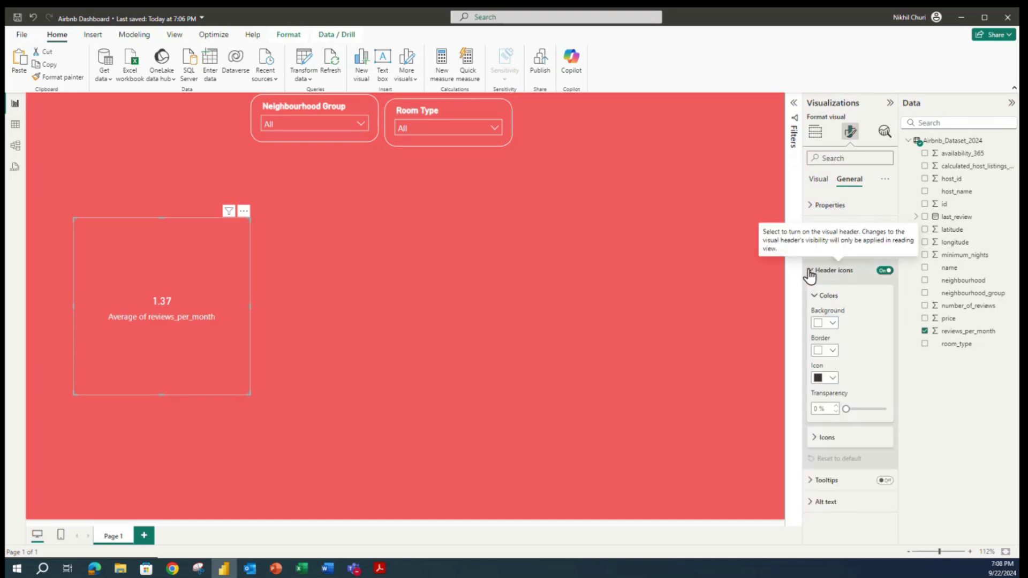
click(809, 271)
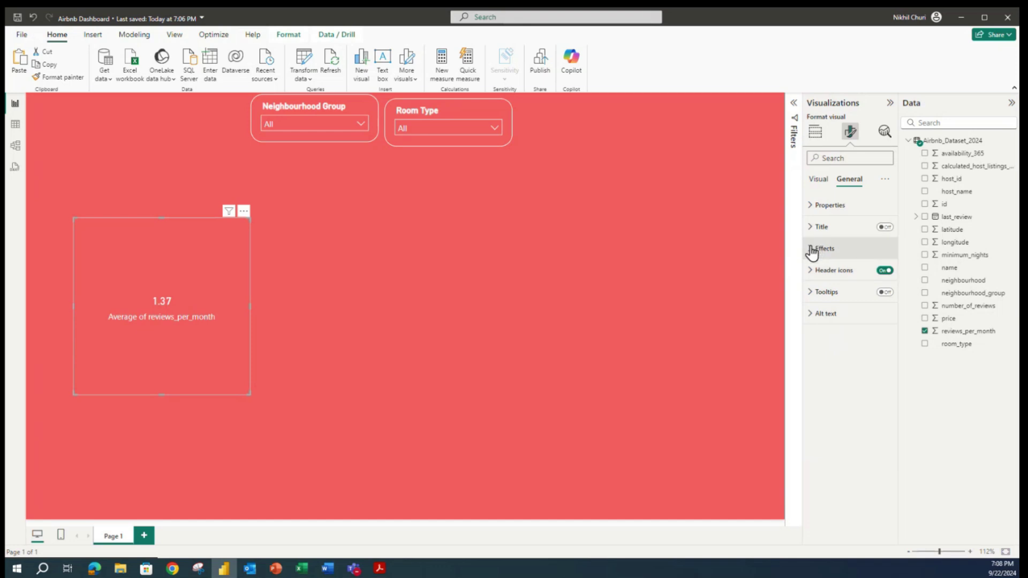
click(811, 248)
click(880, 361)
click(814, 362)
scroll(838, 396, down, 1)
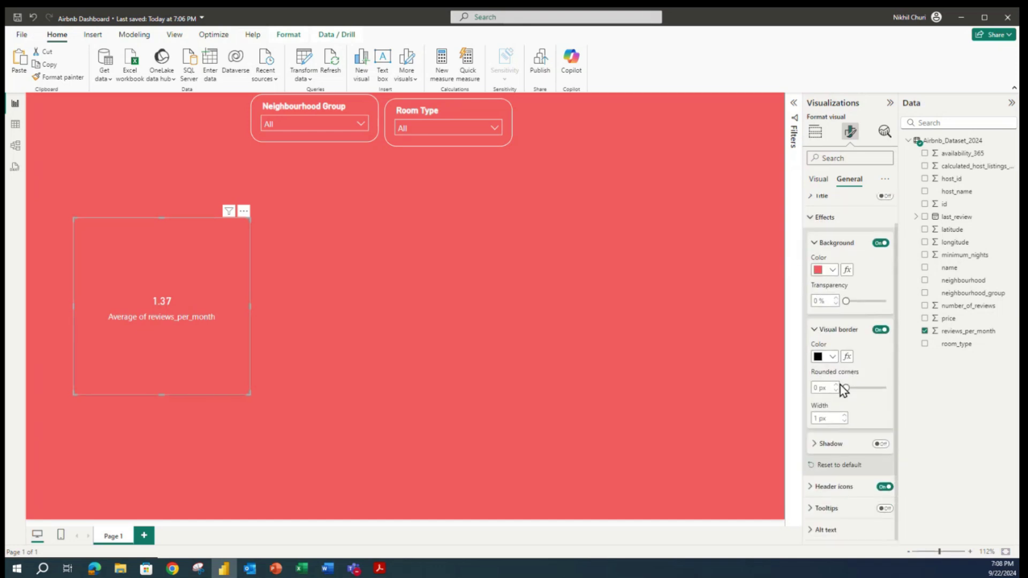
text(20)
click(275, 344)
Move the card to the canvas's upper-left corner and shrink it to about the size of the slicers.
drag(171, 245, 127, 133)
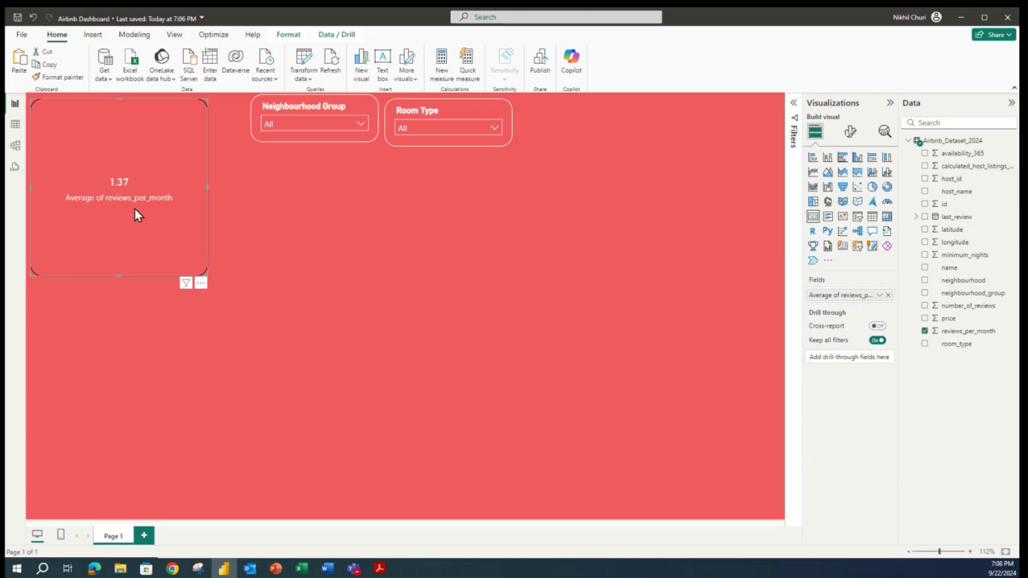
drag(207, 274, 158, 146)
click(269, 219)
Set the reviews_per_month card's border colour to white.
click(125, 100)
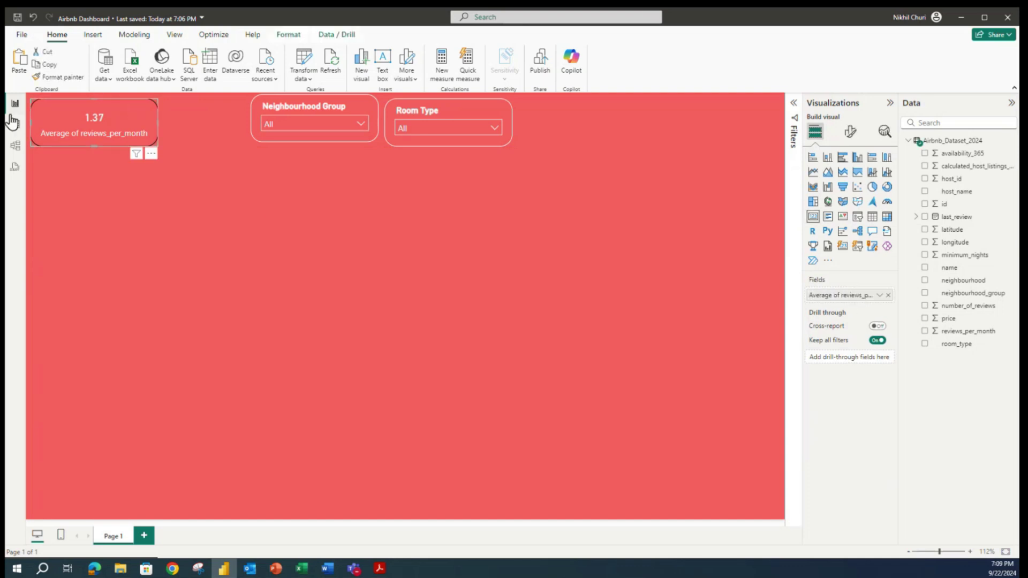
click(851, 133)
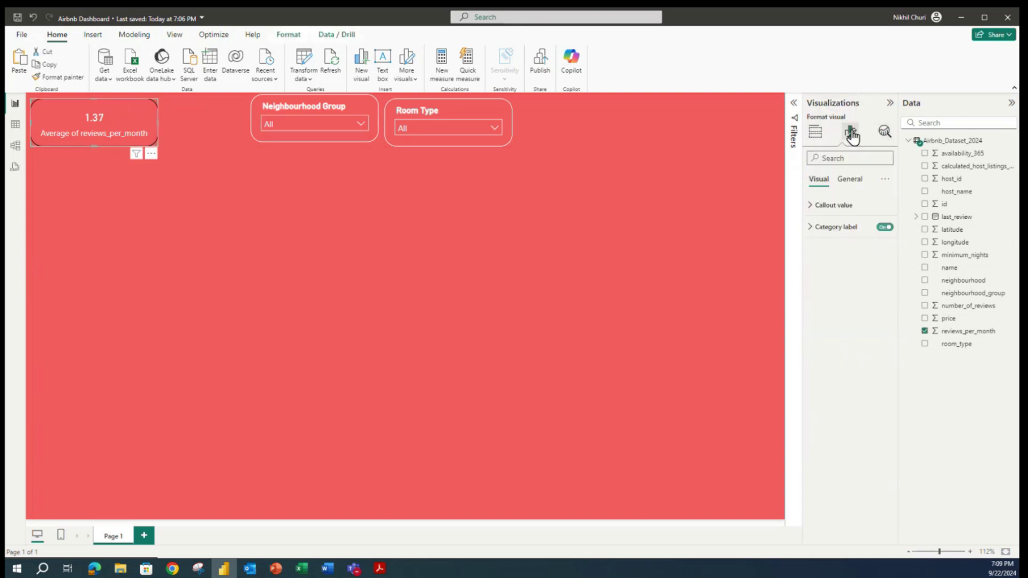
click(848, 180)
click(818, 249)
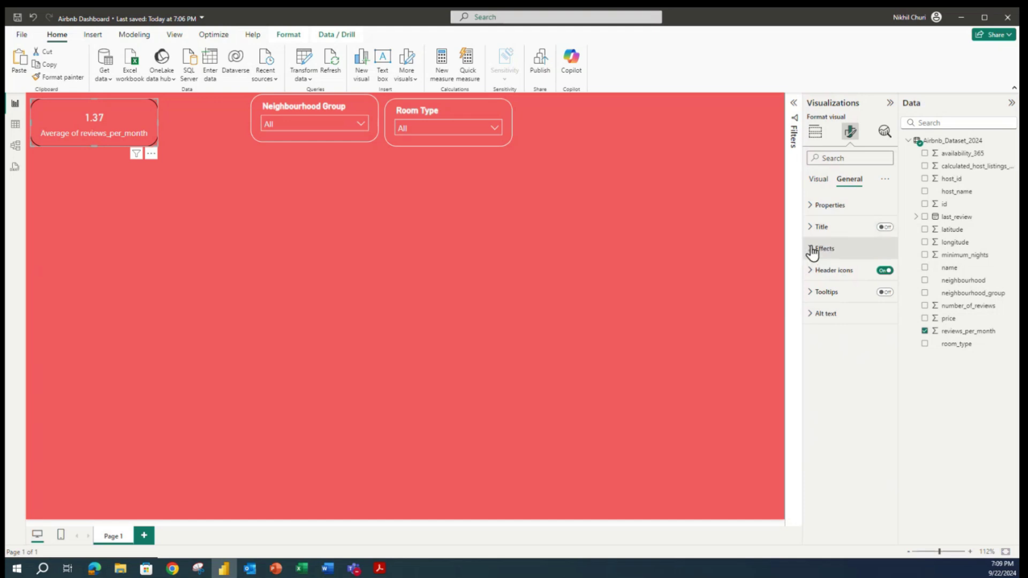
click(815, 361)
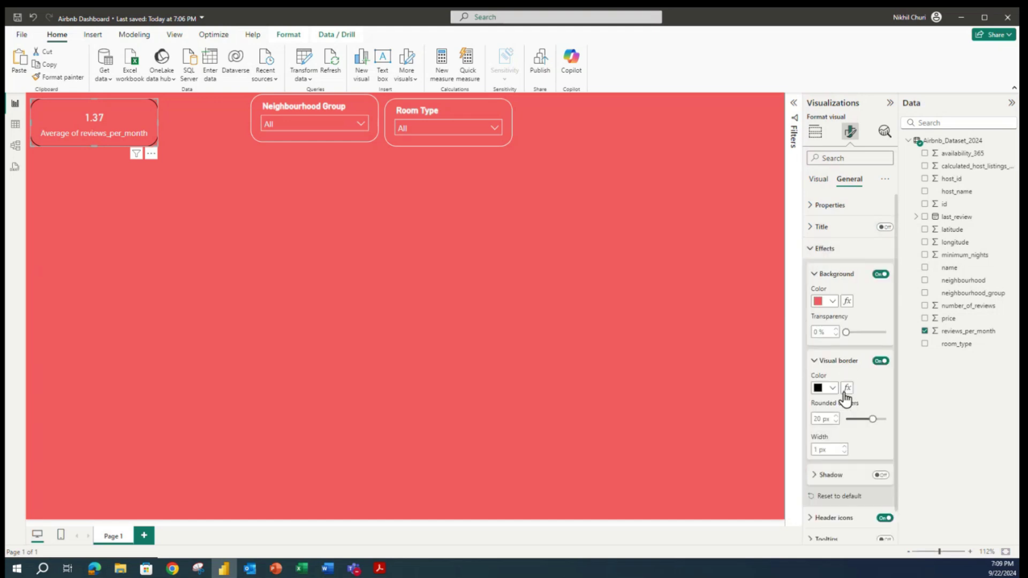
click(829, 388)
click(839, 343)
click(515, 291)
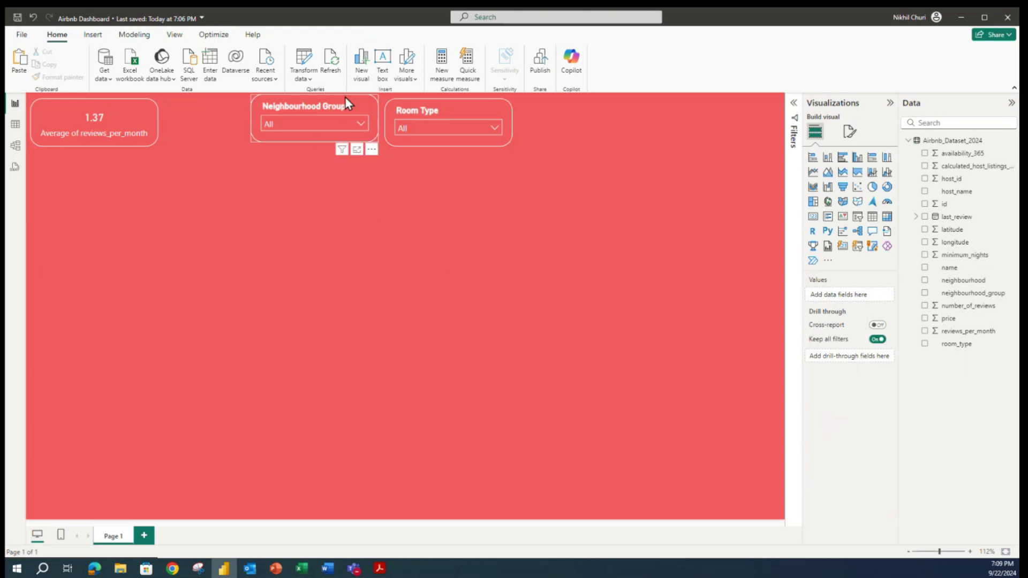
Align the Neighbourhood Group slicer with the Room Type slicer and save the report.
drag(330, 102, 329, 105)
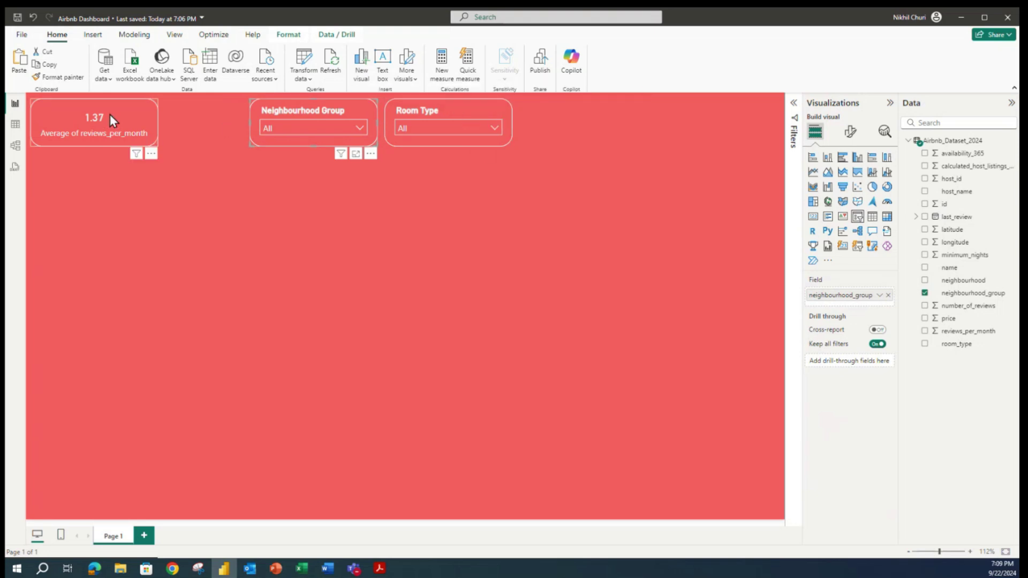
click(17, 17)
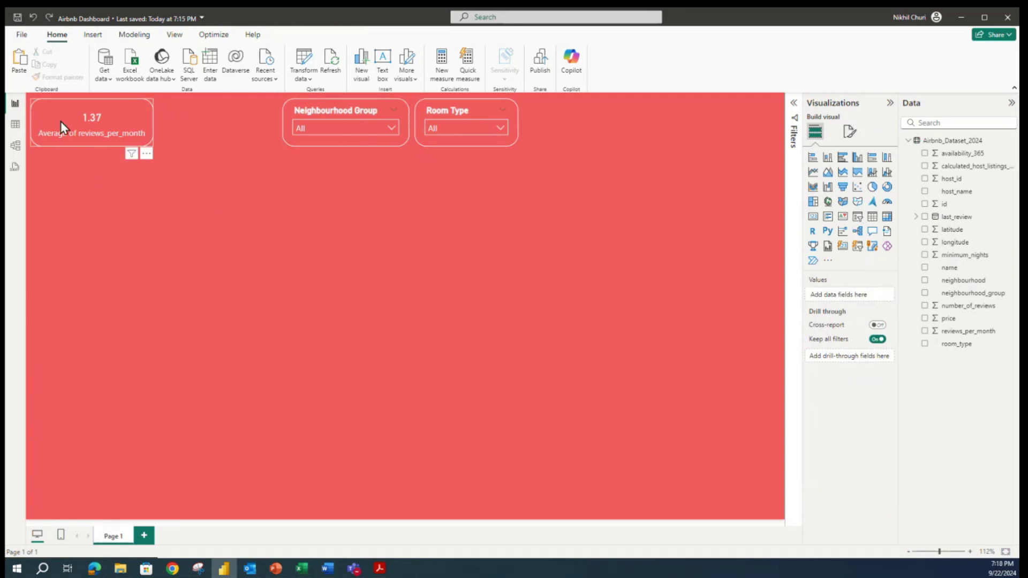
Make three copies of the reviews_per_month card and line them up in the slicer row, one before and two after the slicers.
click(60, 107)
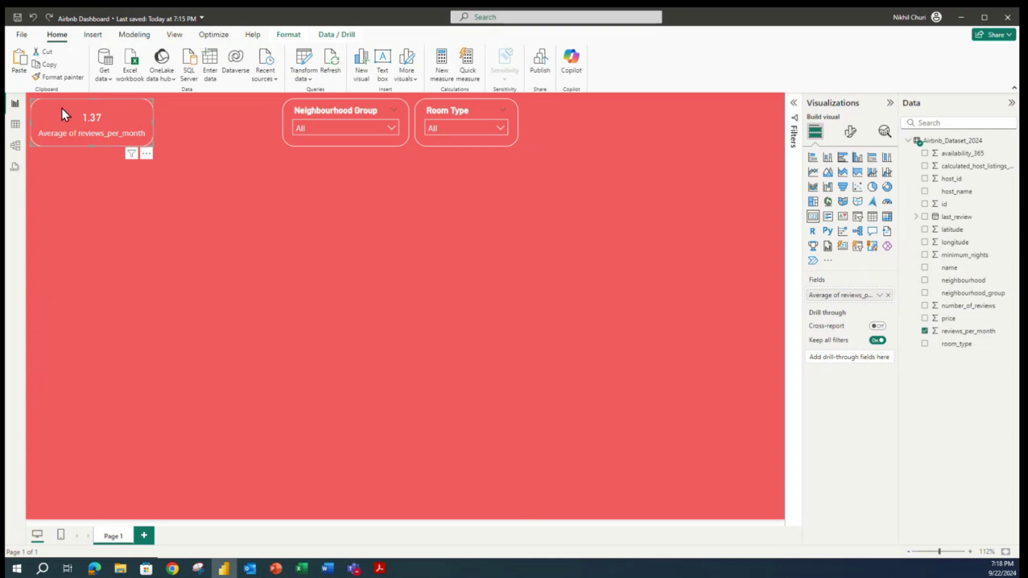
key(ctrl+v)
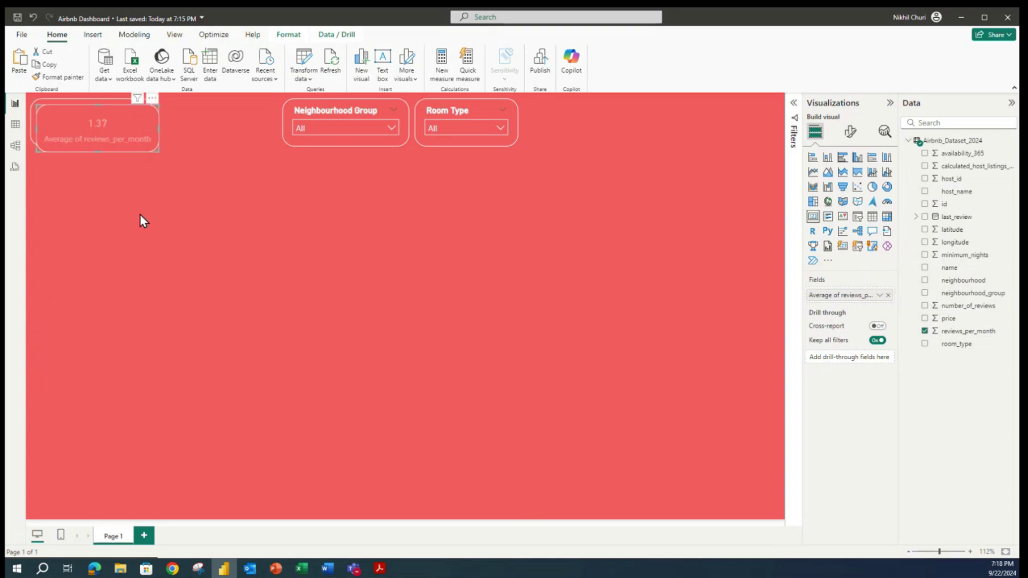
key(ctrl+v)
key(ctrl+v)
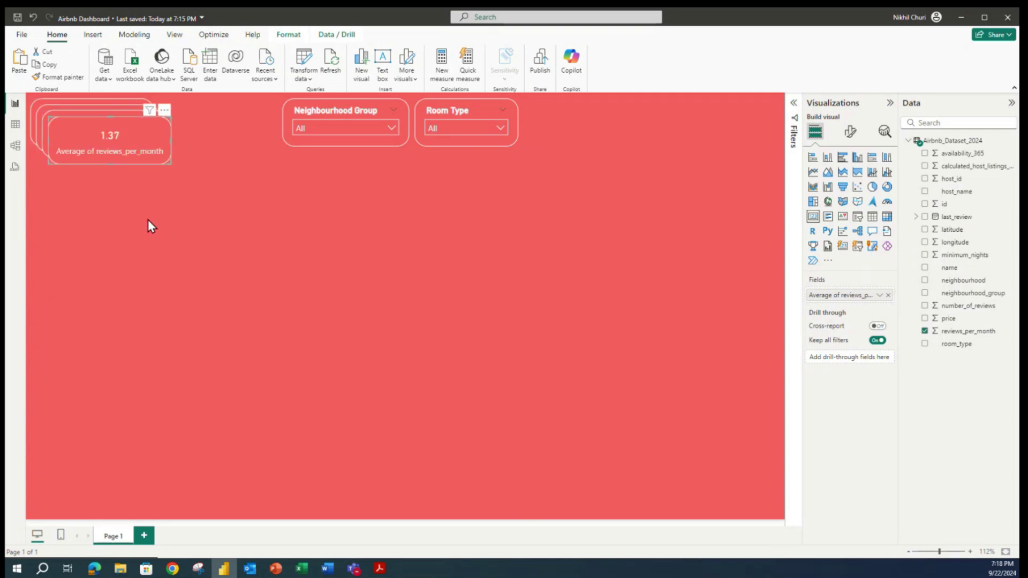
drag(140, 133, 746, 114)
drag(101, 130, 612, 115)
drag(124, 116, 239, 113)
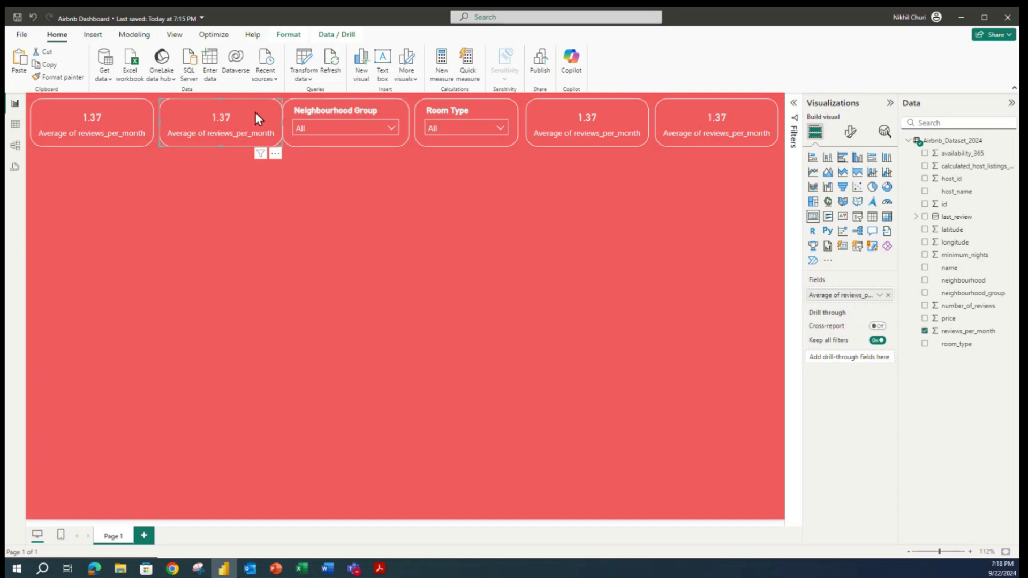
Switch the second card to the sum of number_of_reviews and the card after the Room Type slicer to the distinct count of neighbourhood.
click(924, 332)
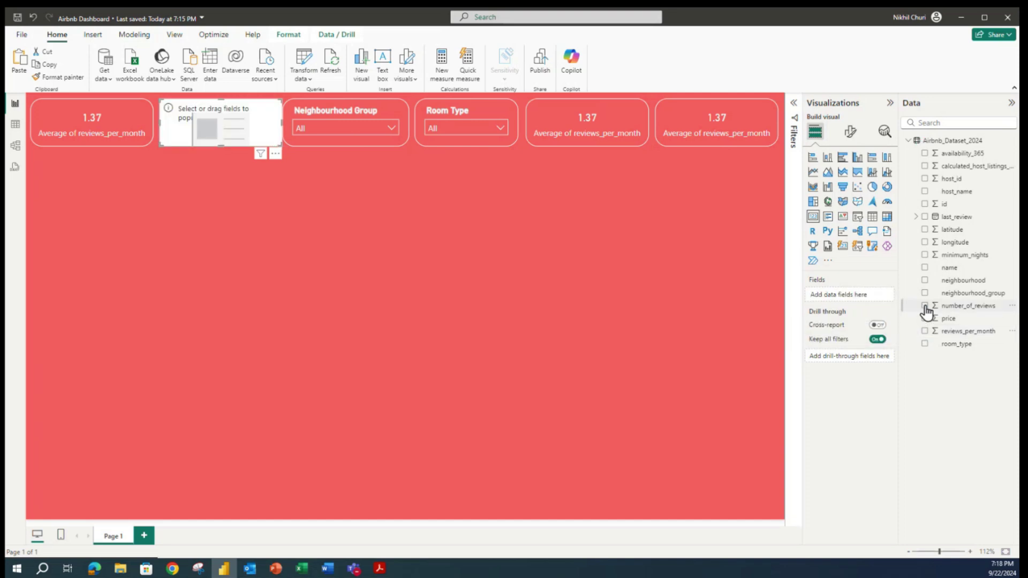
click(924, 306)
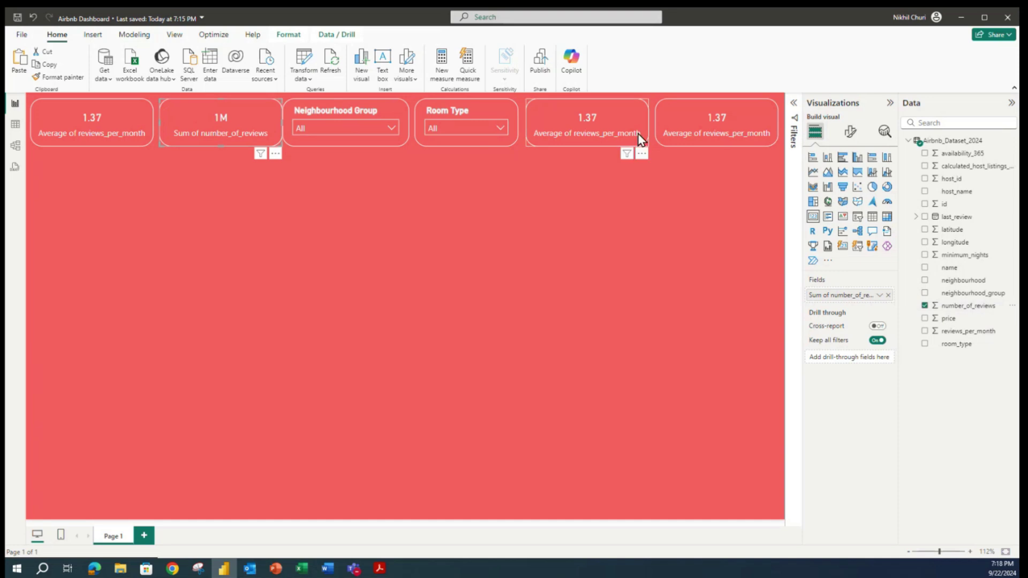
click(627, 111)
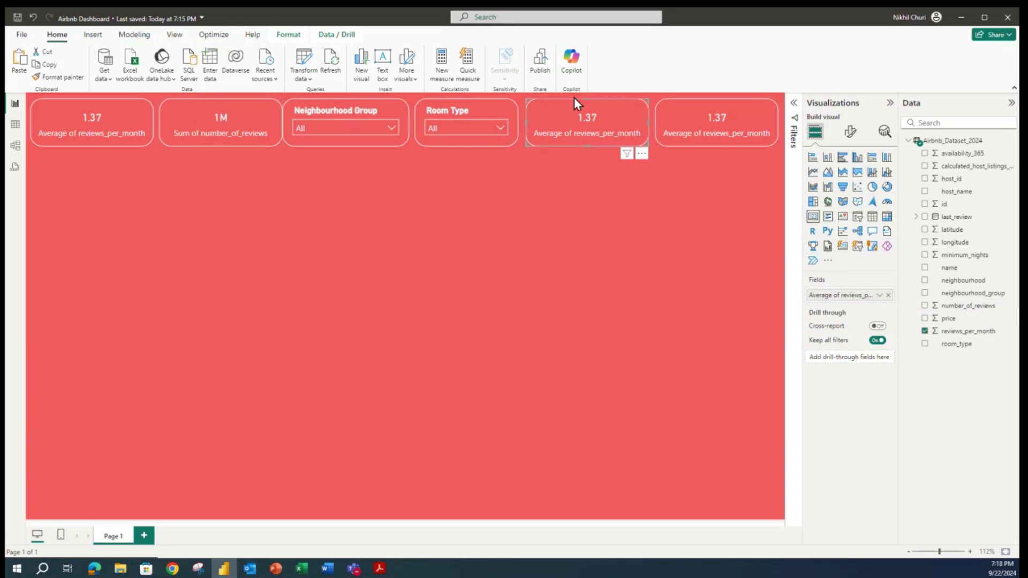
click(925, 330)
click(924, 280)
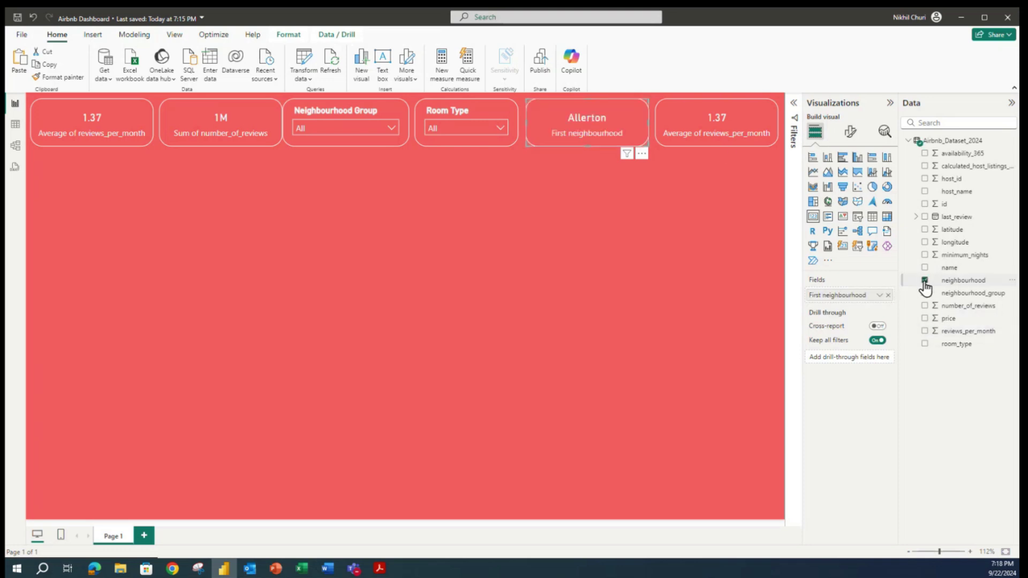
click(880, 296)
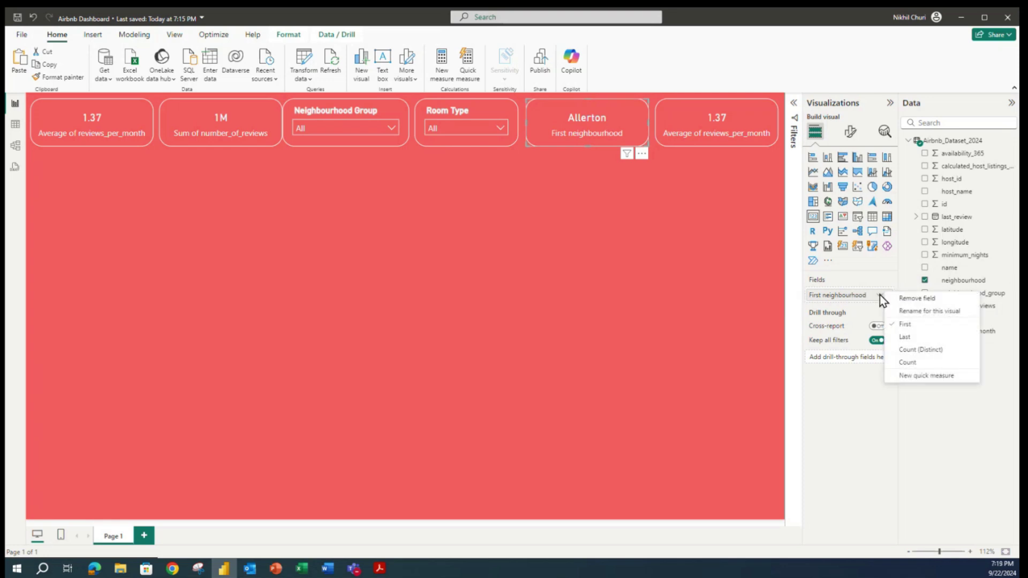
click(898, 348)
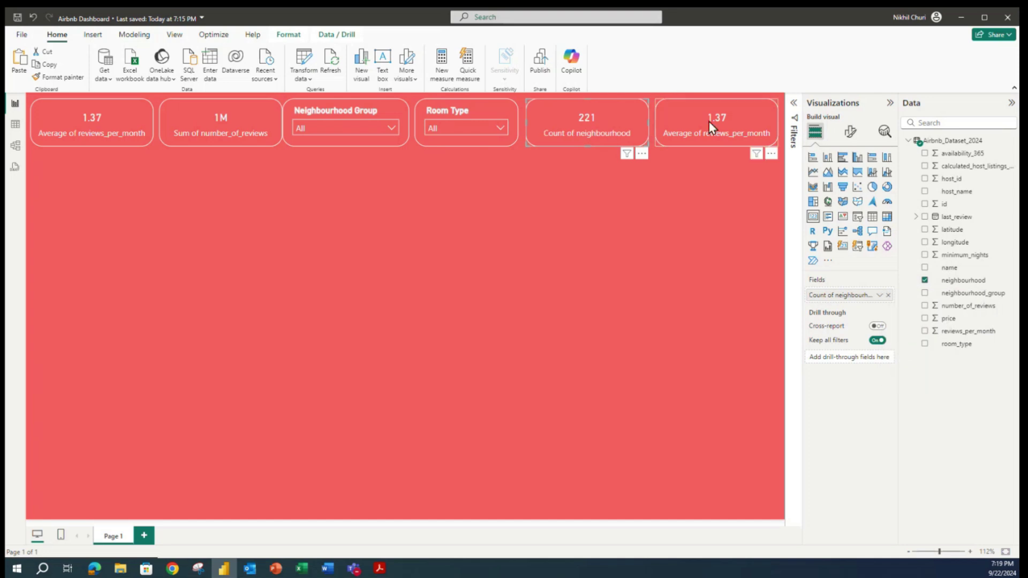
Replace reviews_per_month in the last card of the row with the count of host_id.
click(679, 108)
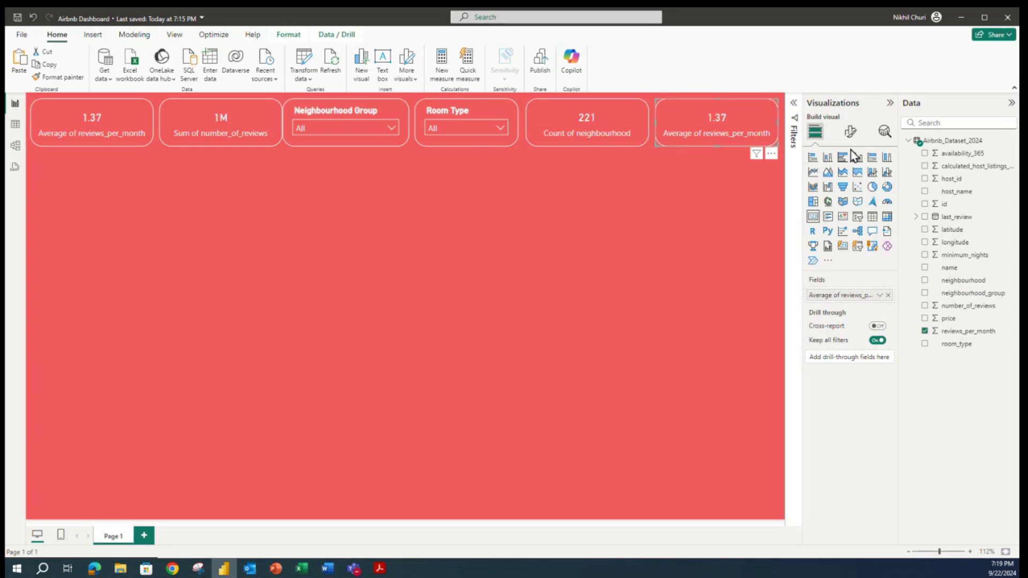
click(925, 331)
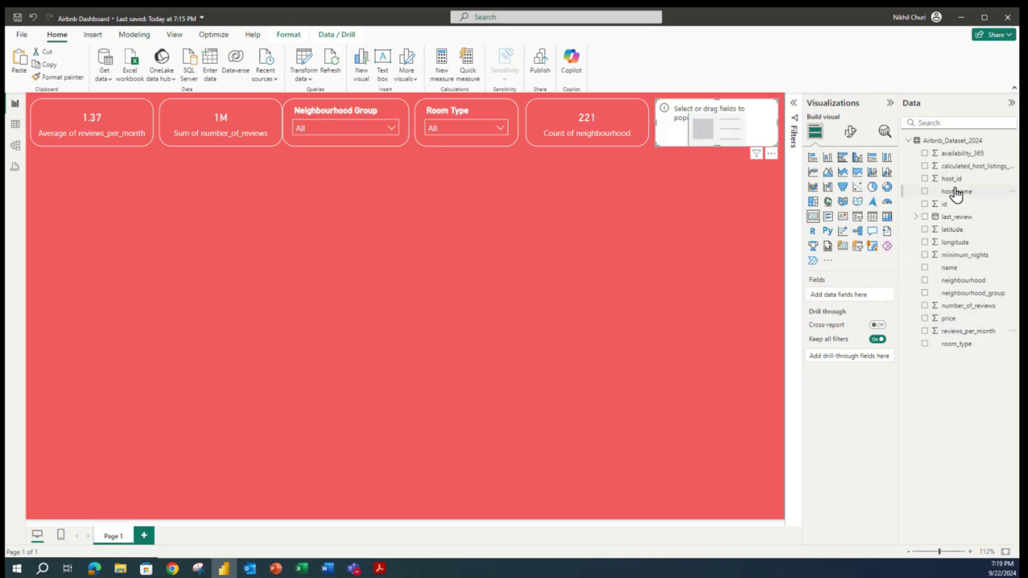
click(924, 179)
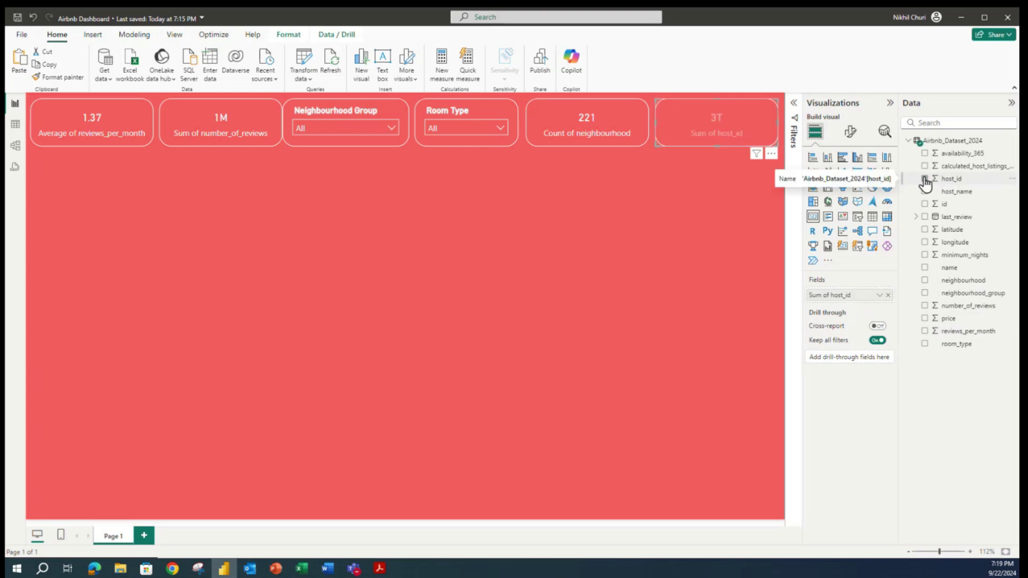
click(880, 295)
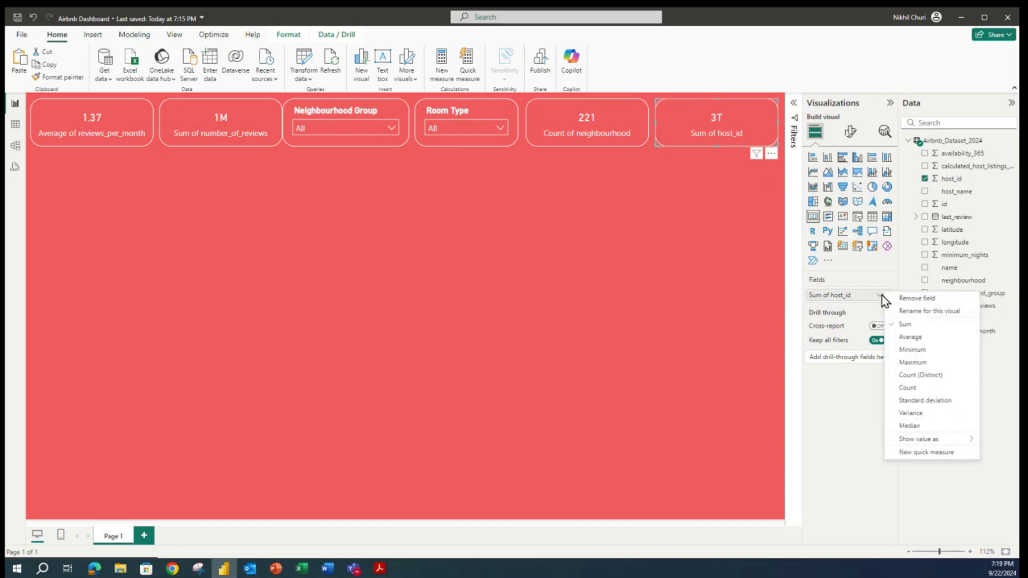
click(907, 387)
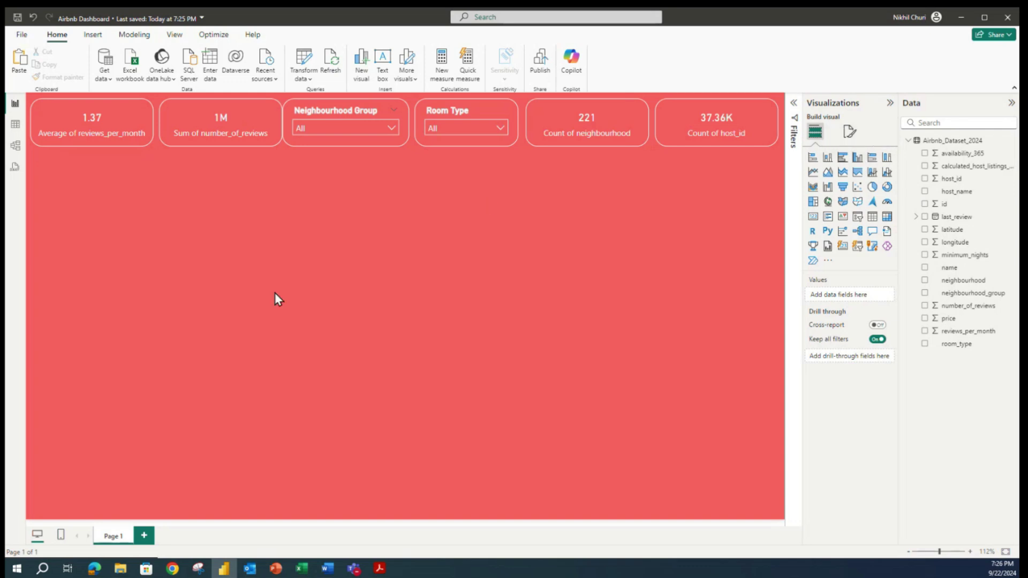
Add a clustered column chart below the first two cards, plotting the count of last_review against only the Year level of last_review.
click(857, 159)
drag(152, 249, 222, 171)
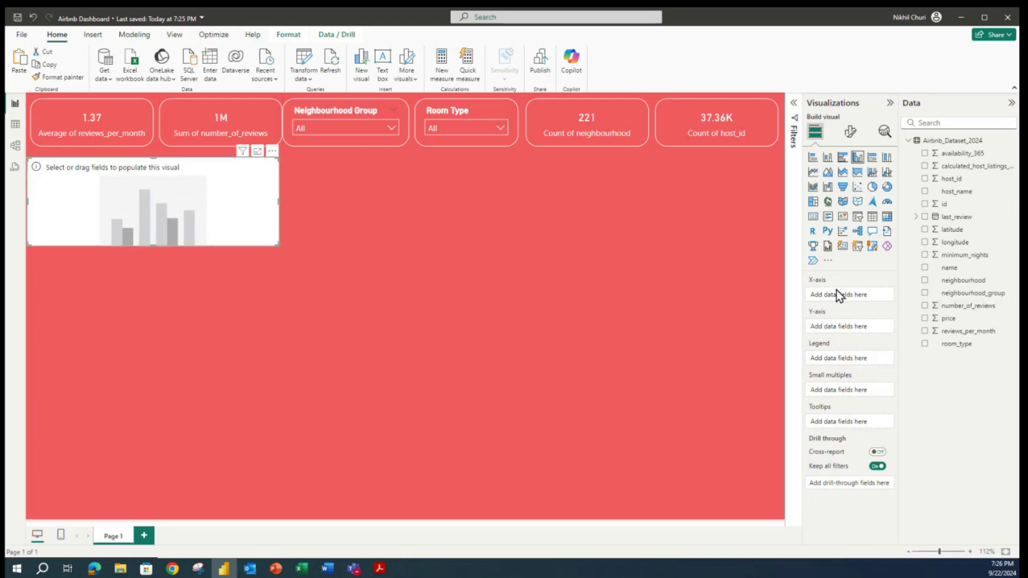
drag(956, 225, 851, 295)
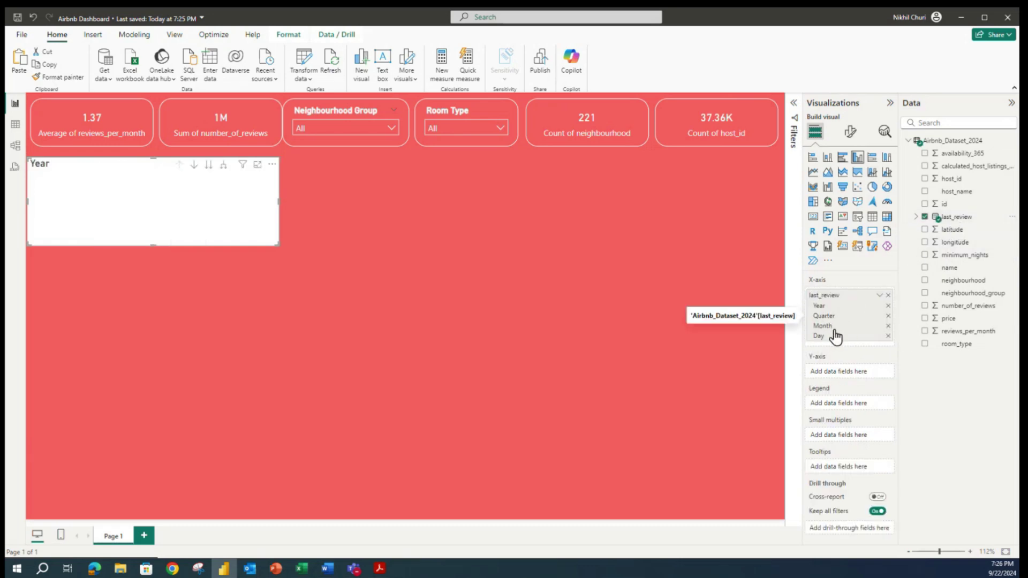
click(888, 336)
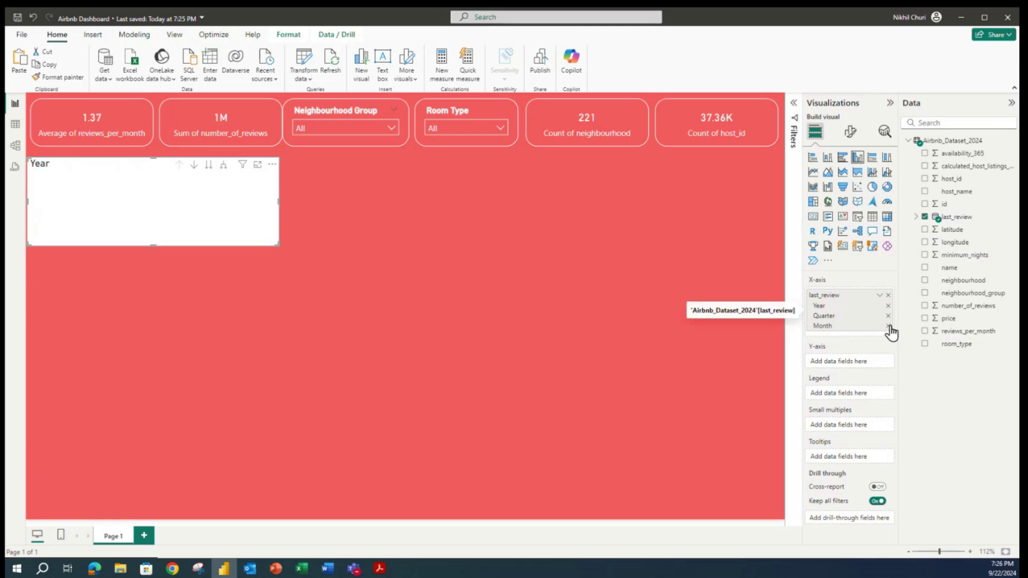
click(888, 325)
click(888, 315)
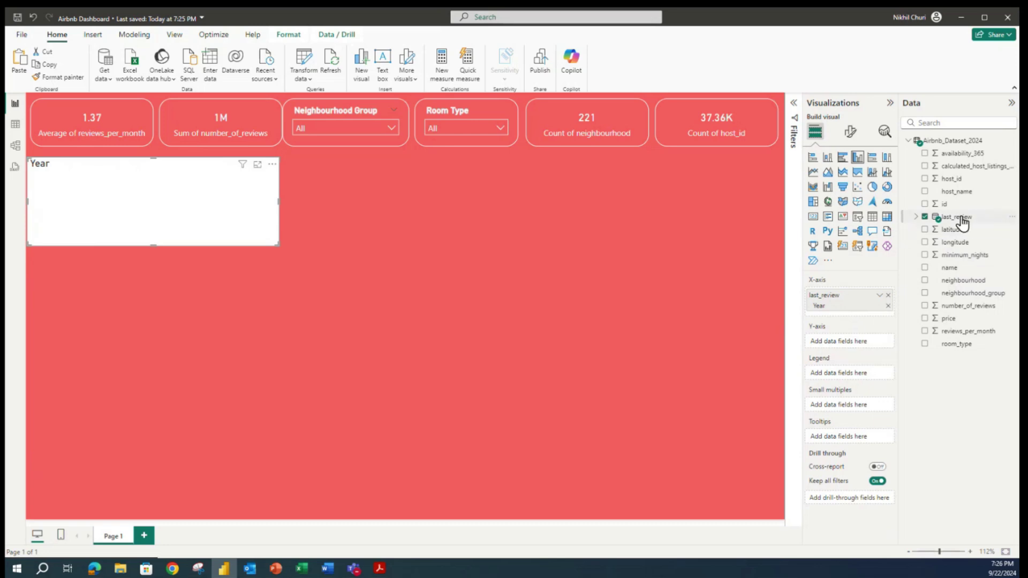
drag(962, 223, 849, 341)
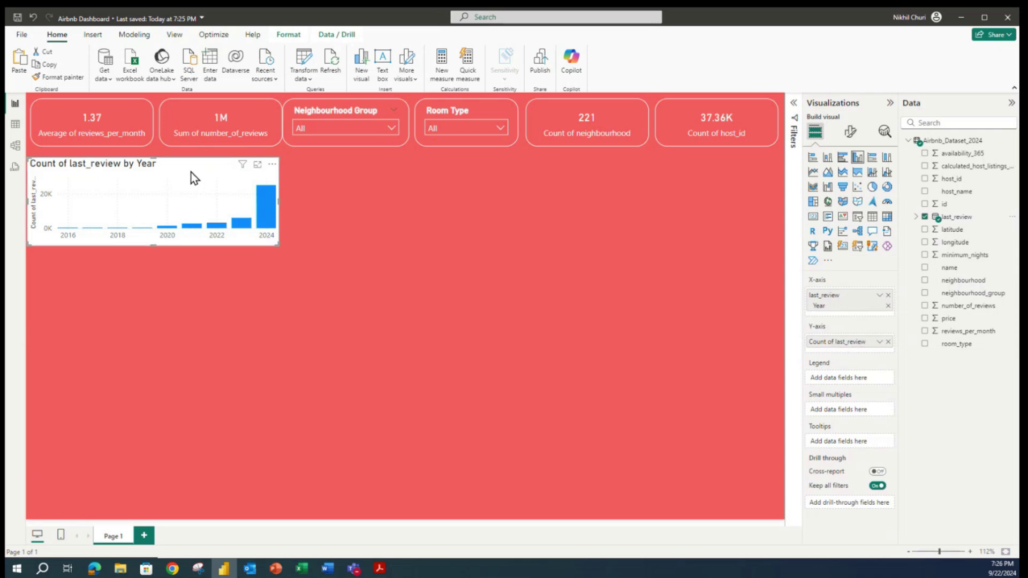
Change the column chart's title text to "Total Last Reviews by Year".
click(850, 131)
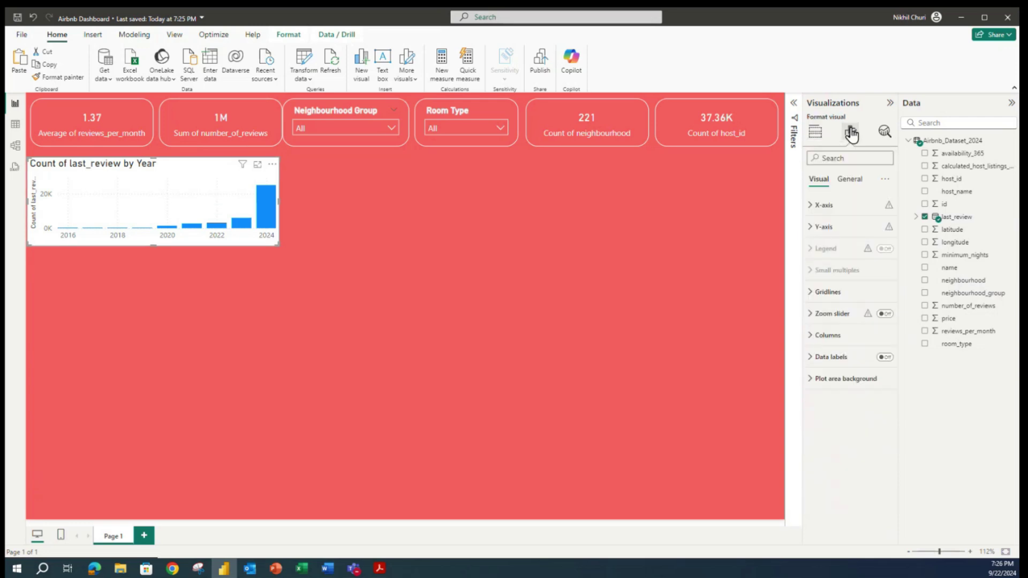
click(849, 179)
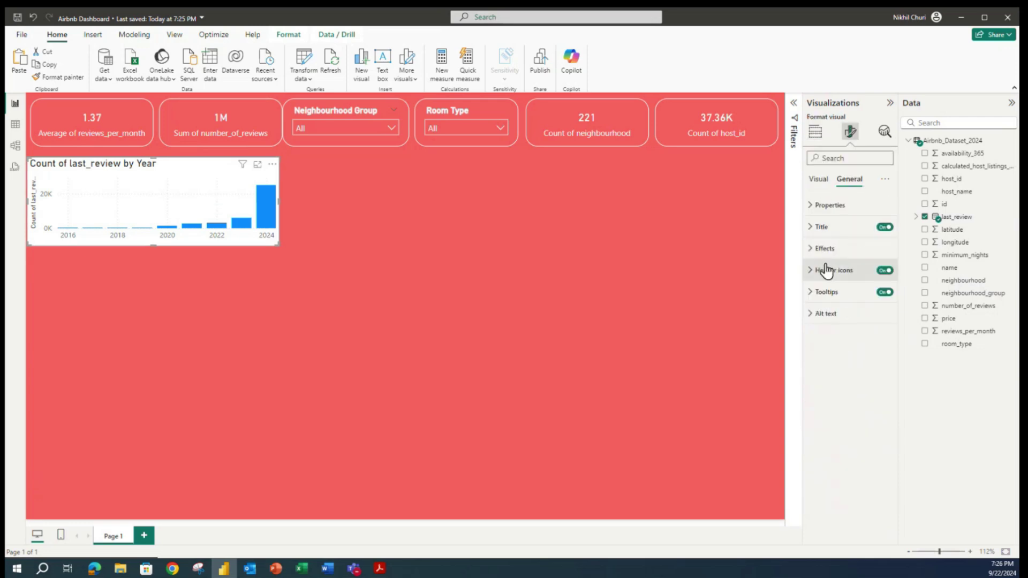
click(813, 227)
triple_click(856, 277)
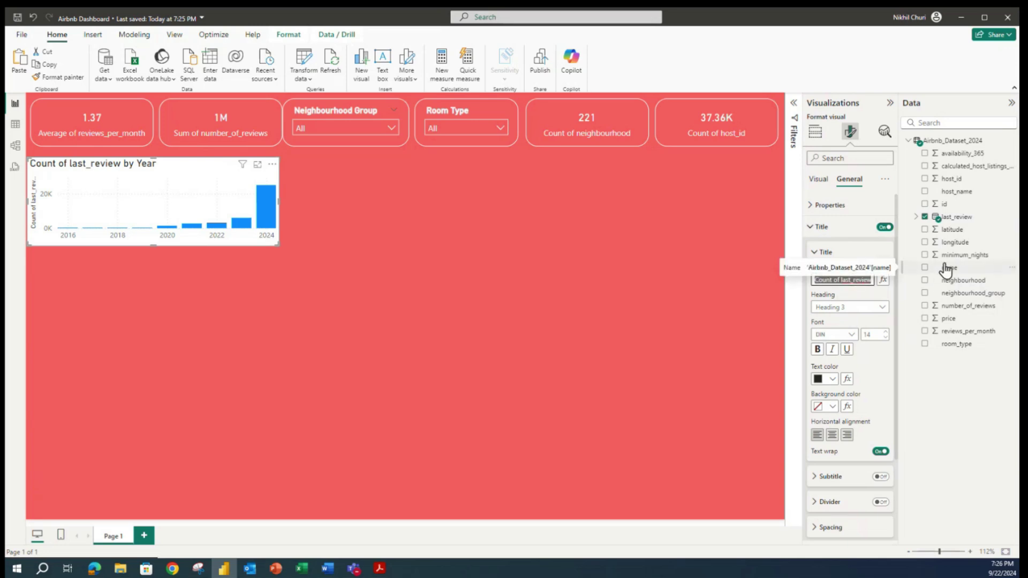
text(Total Last Reviews by Year)
key(Return)
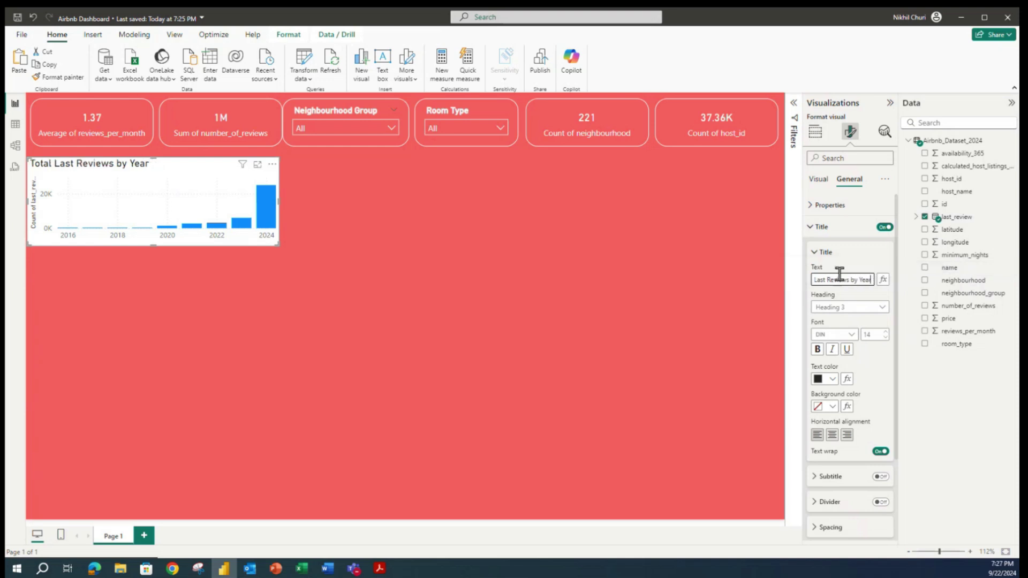
Format the column chart's title as white, bold and horizontally centred.
click(831, 380)
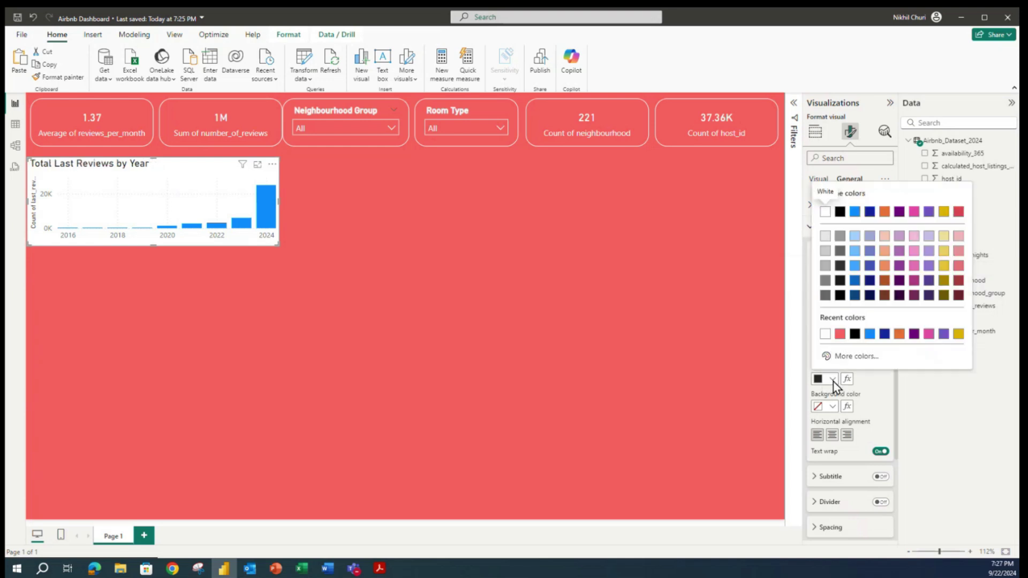
click(825, 333)
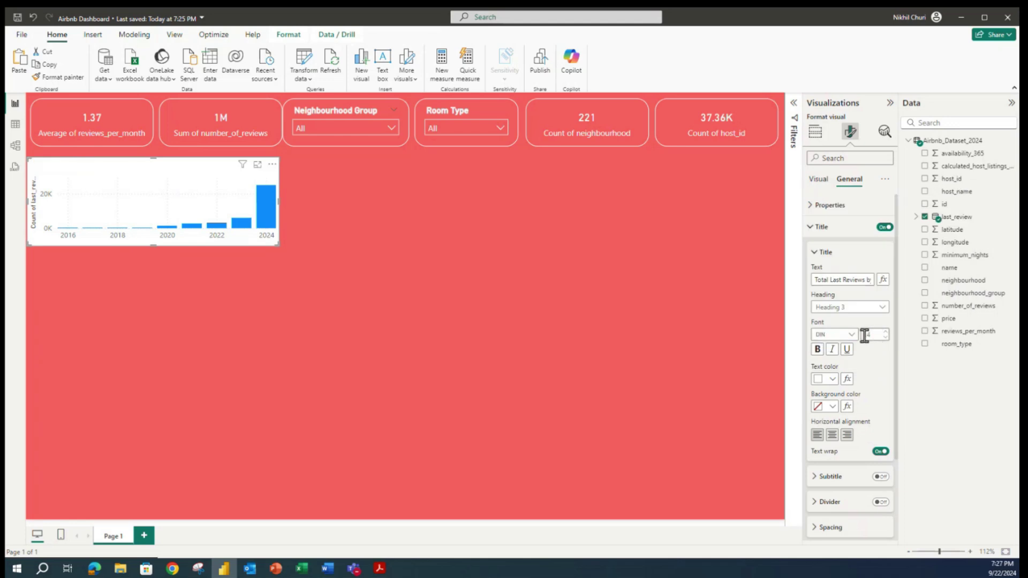
click(818, 350)
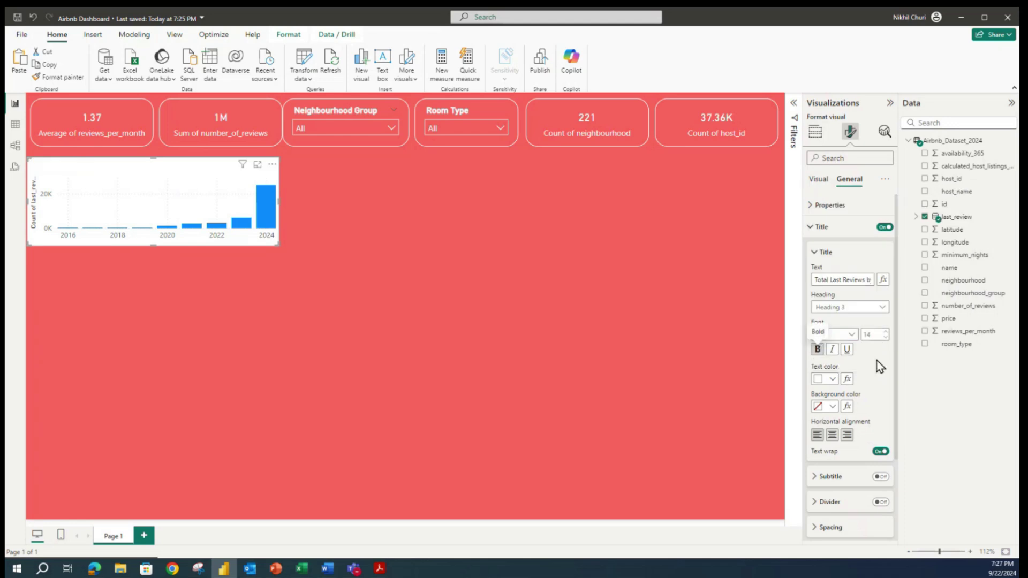
click(832, 436)
click(814, 253)
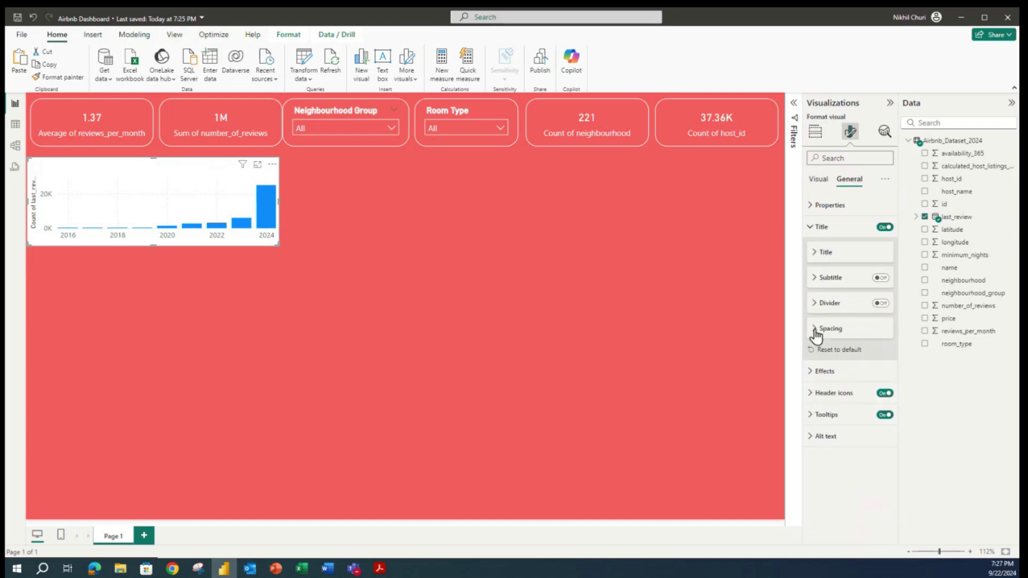
Set the column chart's background to the recently used red that matches the canvas.
click(809, 375)
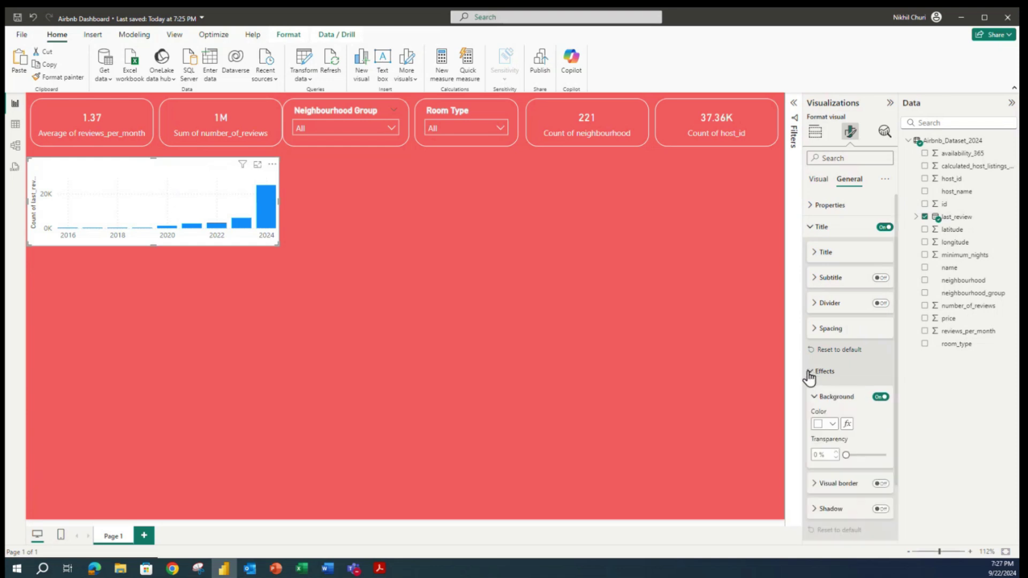
click(829, 424)
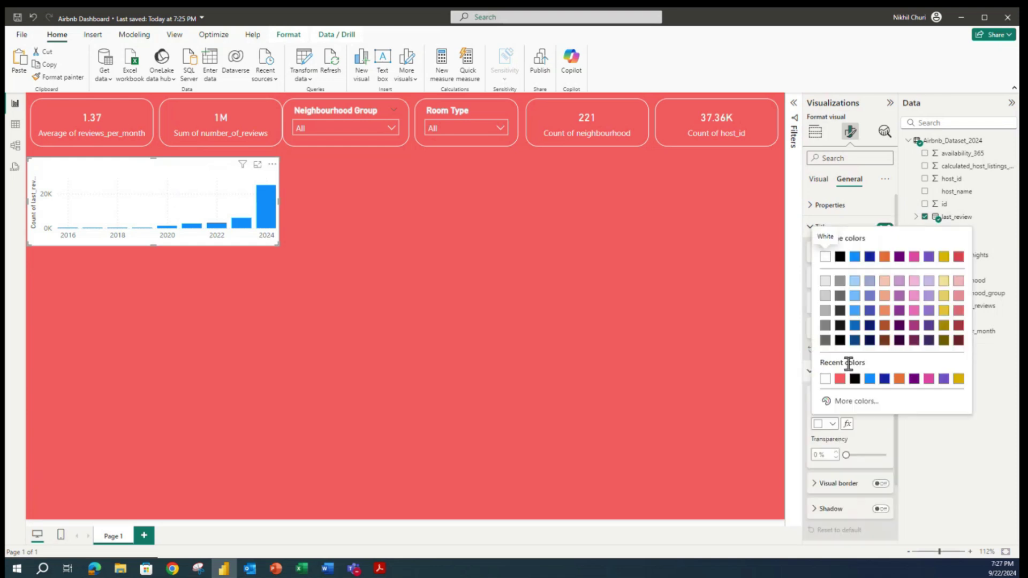
click(839, 379)
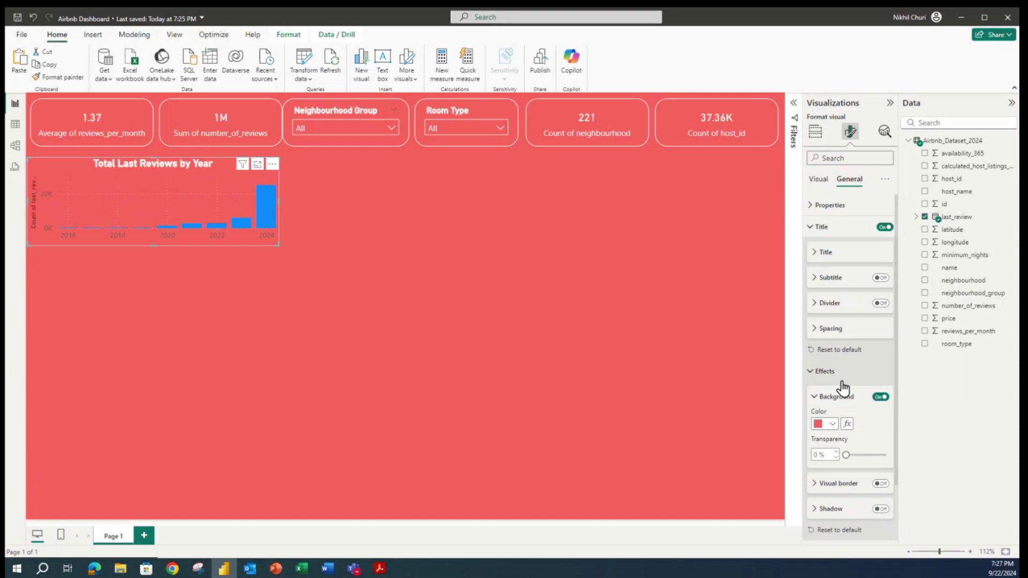
click(809, 372)
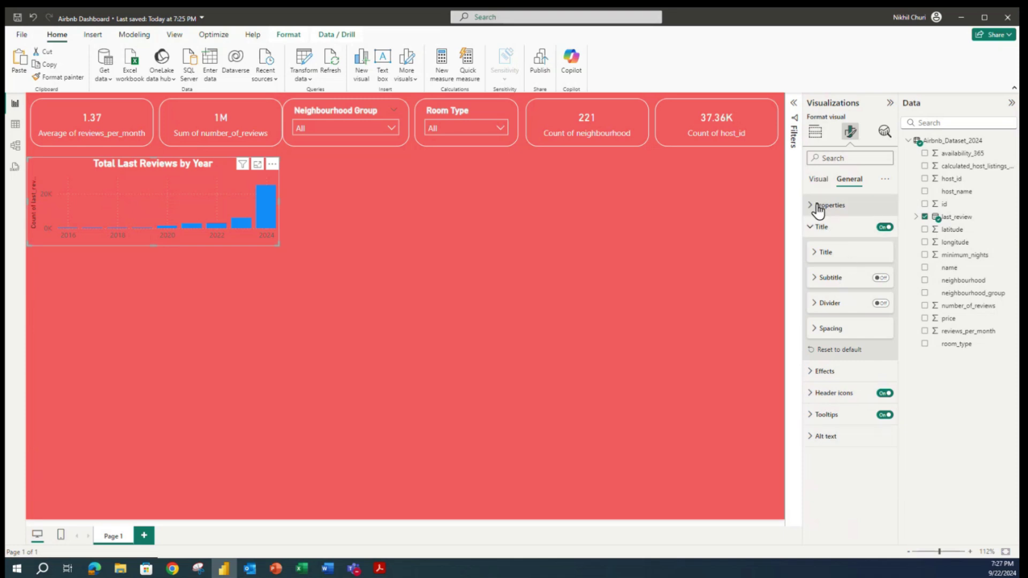
click(810, 226)
Make the column chart's X-axis values white and bold.
click(816, 181)
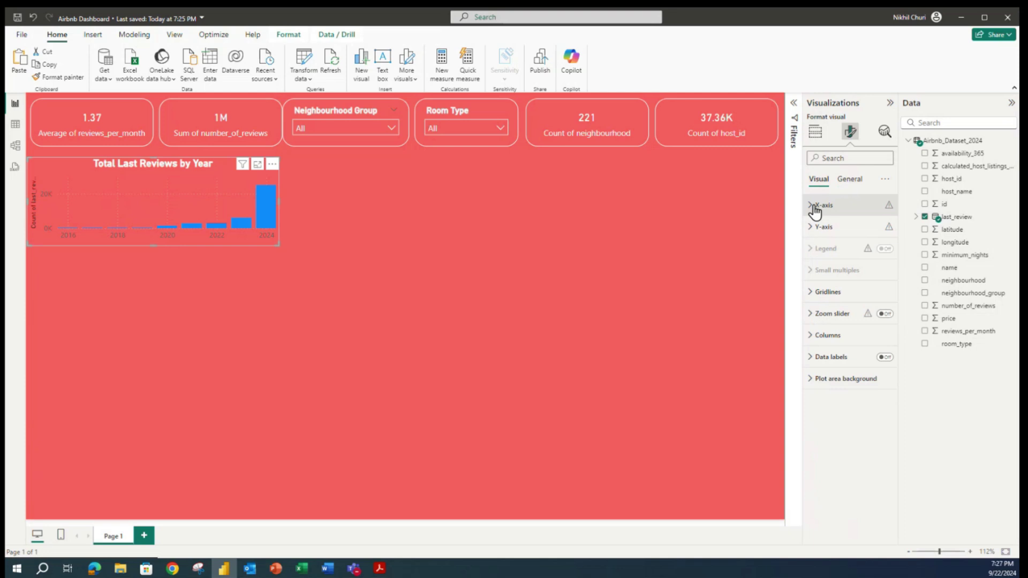
click(814, 208)
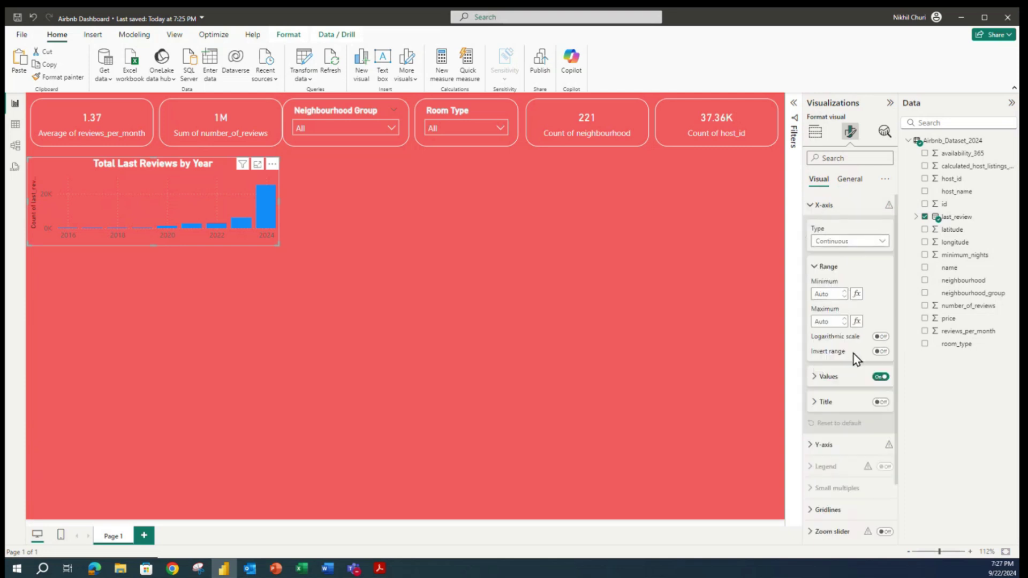
click(815, 376)
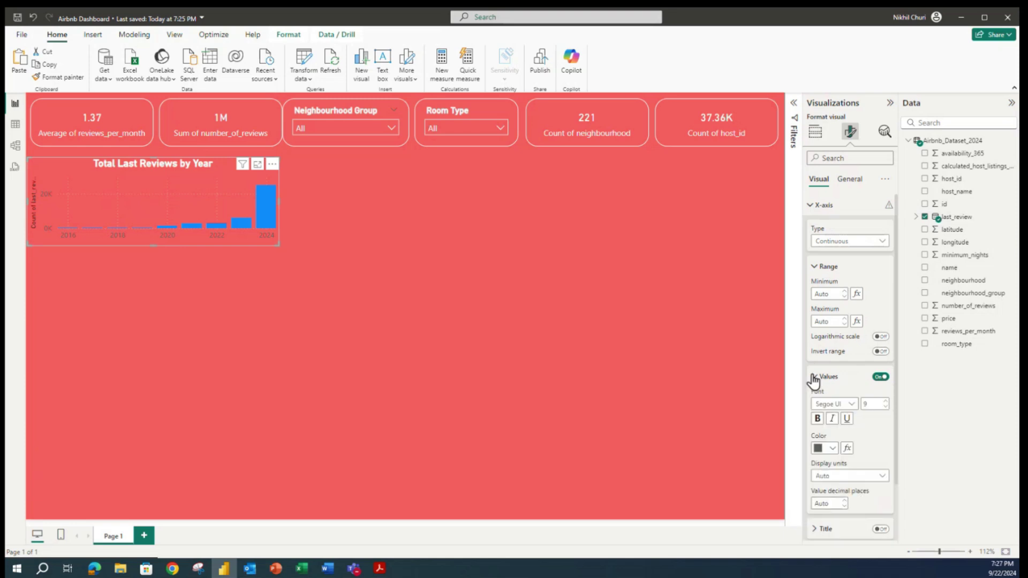
click(830, 448)
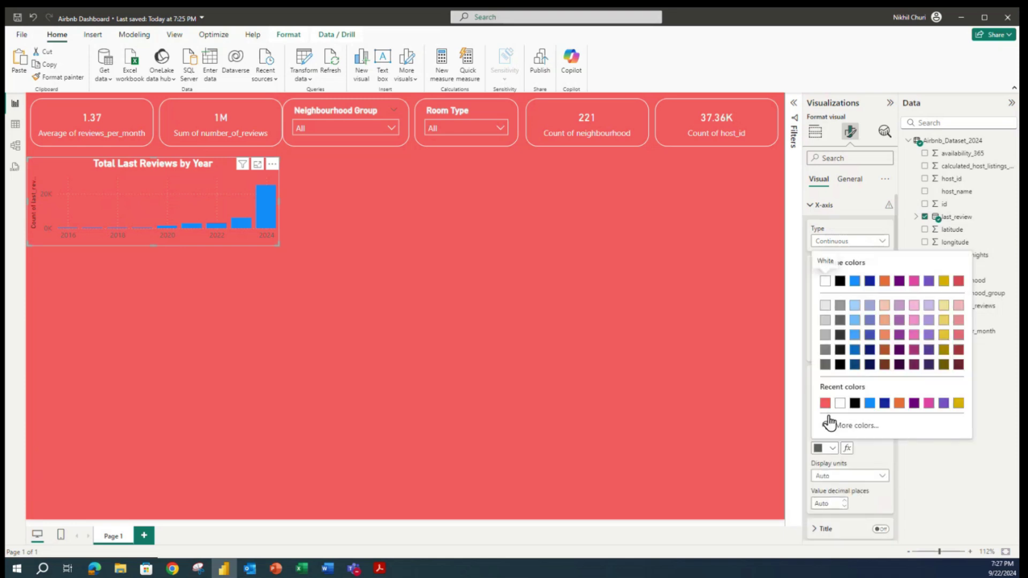
click(839, 404)
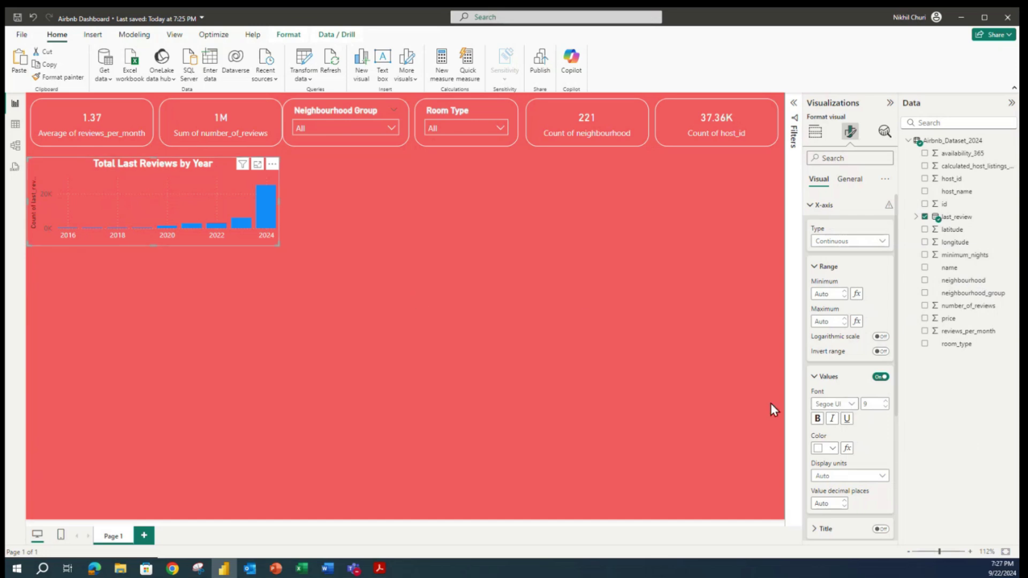
click(817, 418)
scroll(881, 476, down, 3)
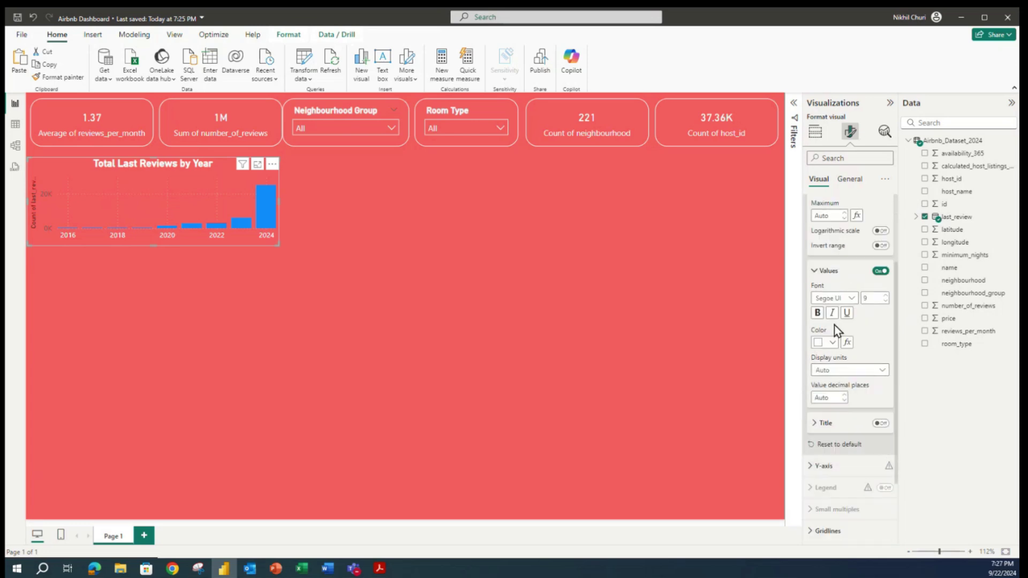
Set the color of the Y-axis values to white on the Total Last Reviews by Year chart.
click(814, 271)
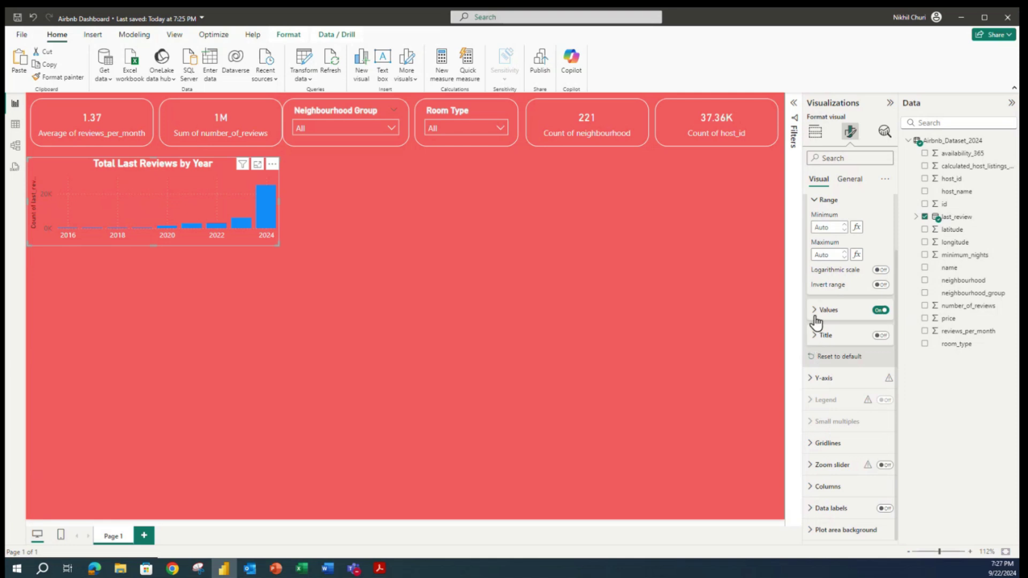
scroll(810, 292, up, 2)
click(811, 213)
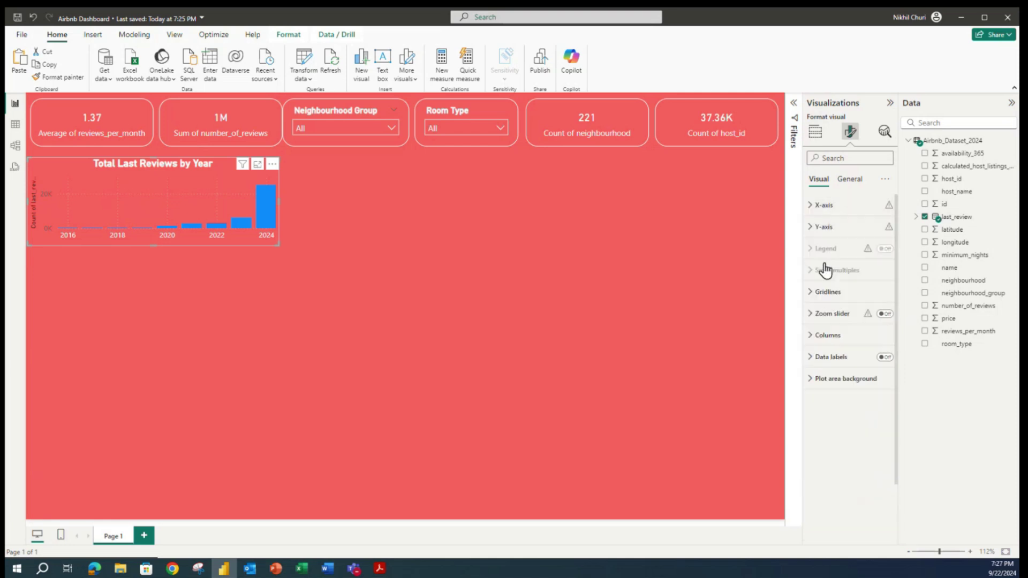
click(810, 227)
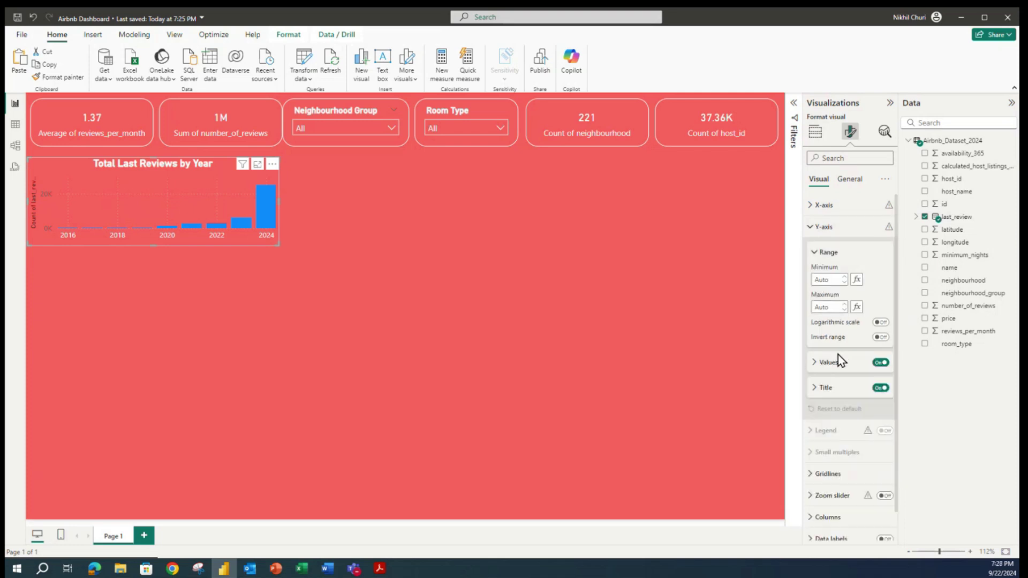
click(811, 363)
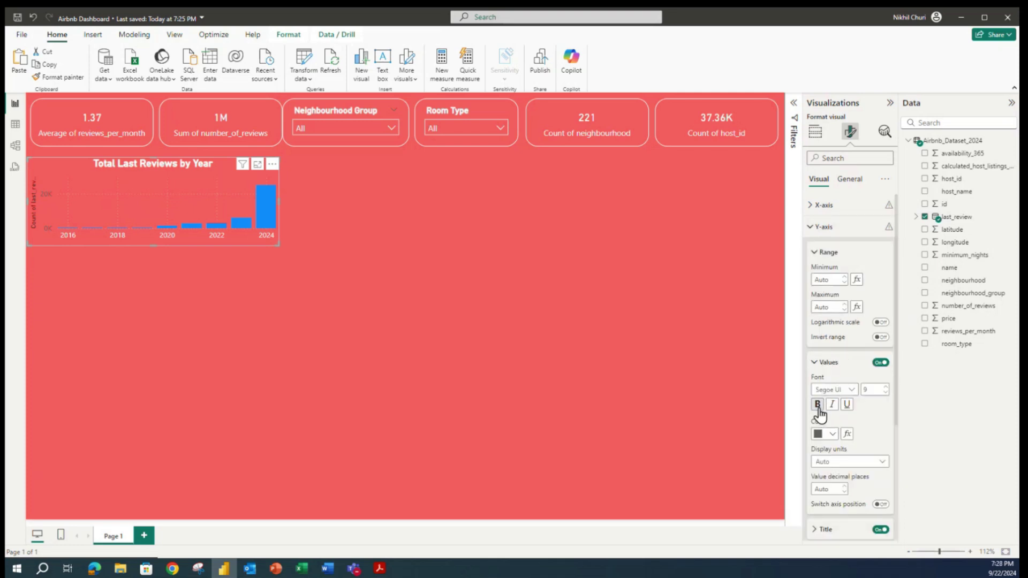
click(832, 434)
click(824, 389)
Turn off the chart's Y-axis title.
scroll(875, 475, down, 2)
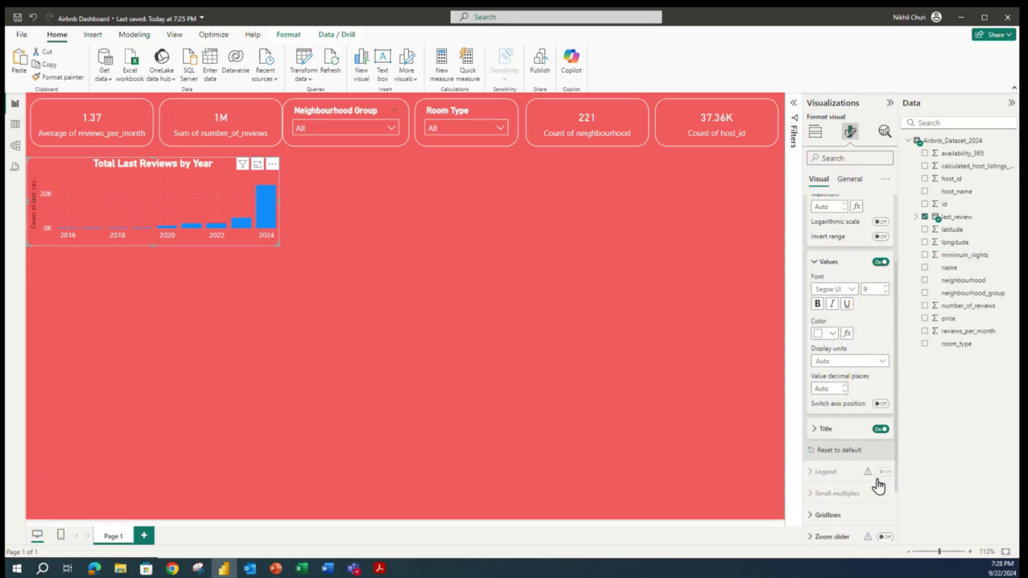
click(815, 424)
scroll(851, 481, down, 3)
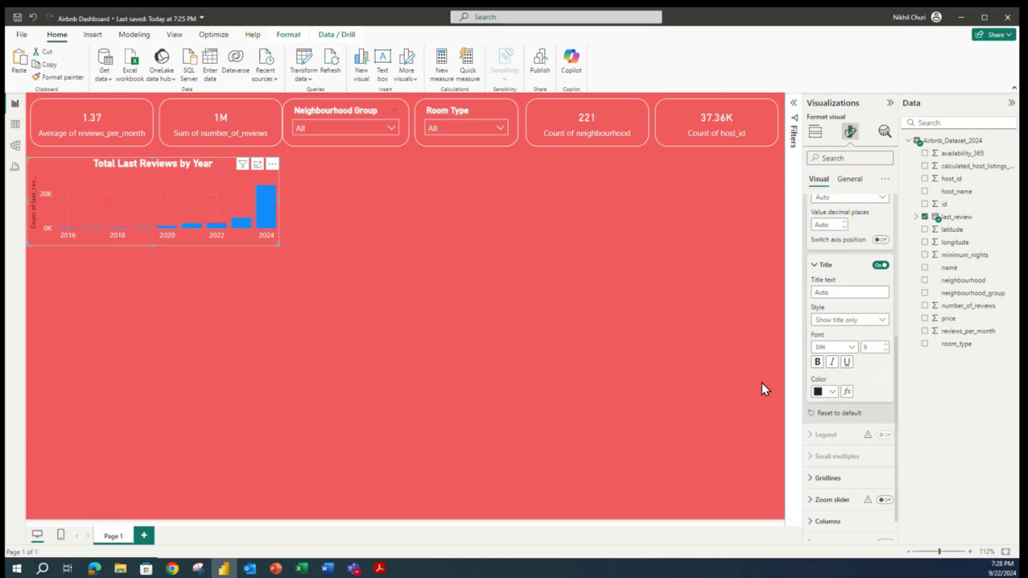
click(880, 266)
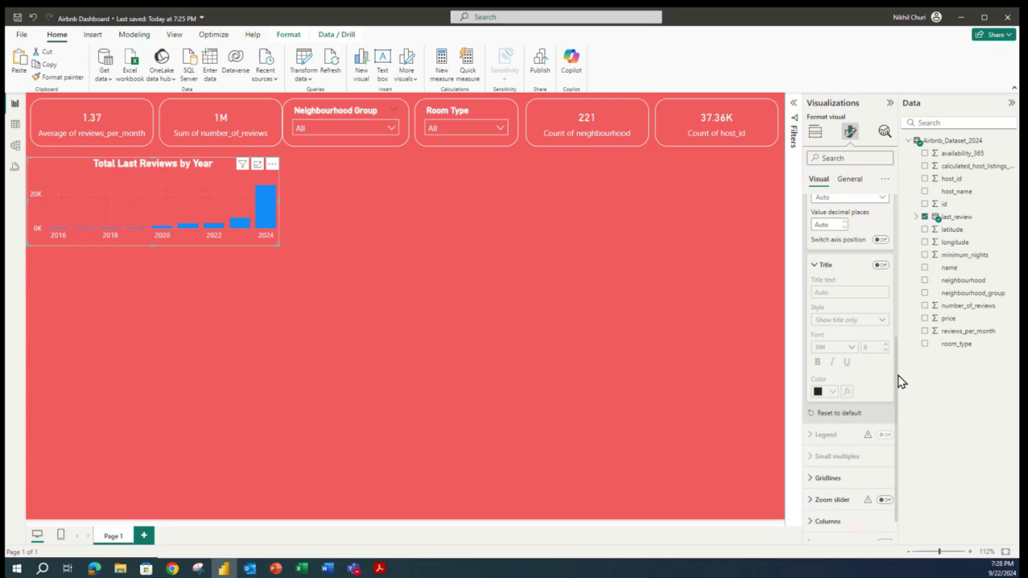
scroll(821, 258, up, 3)
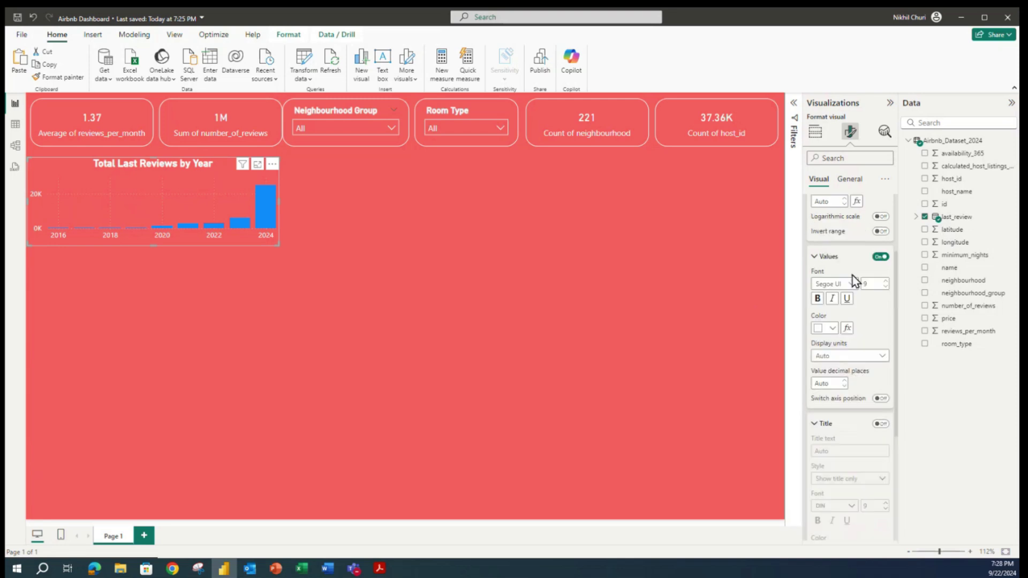
click(814, 257)
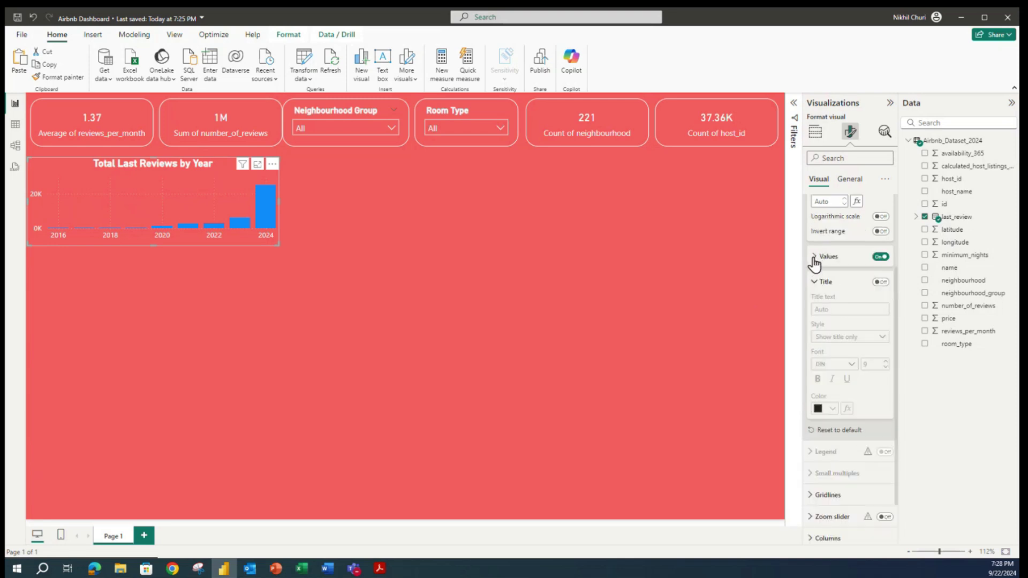
click(815, 284)
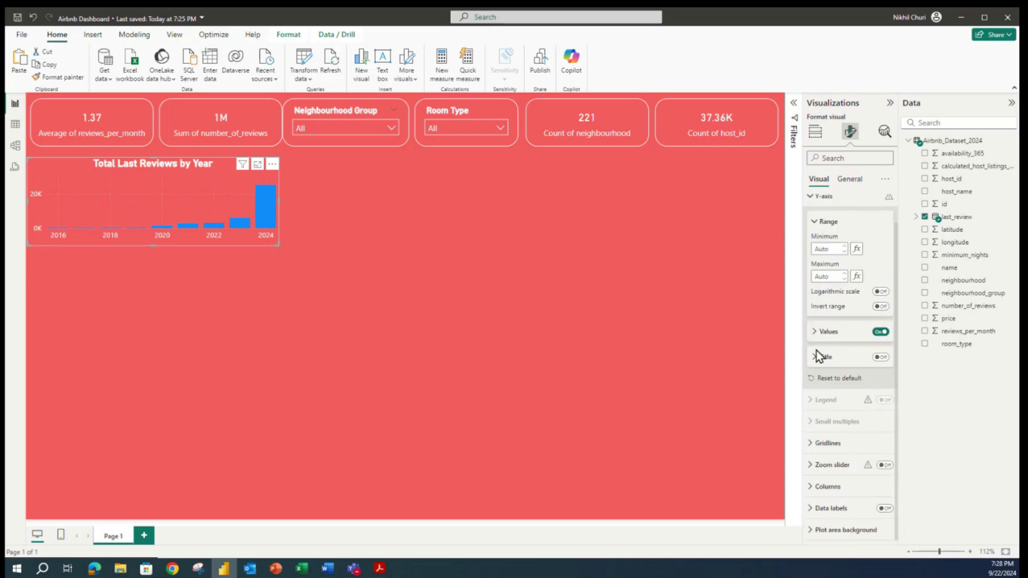
scroll(832, 322, up, 1)
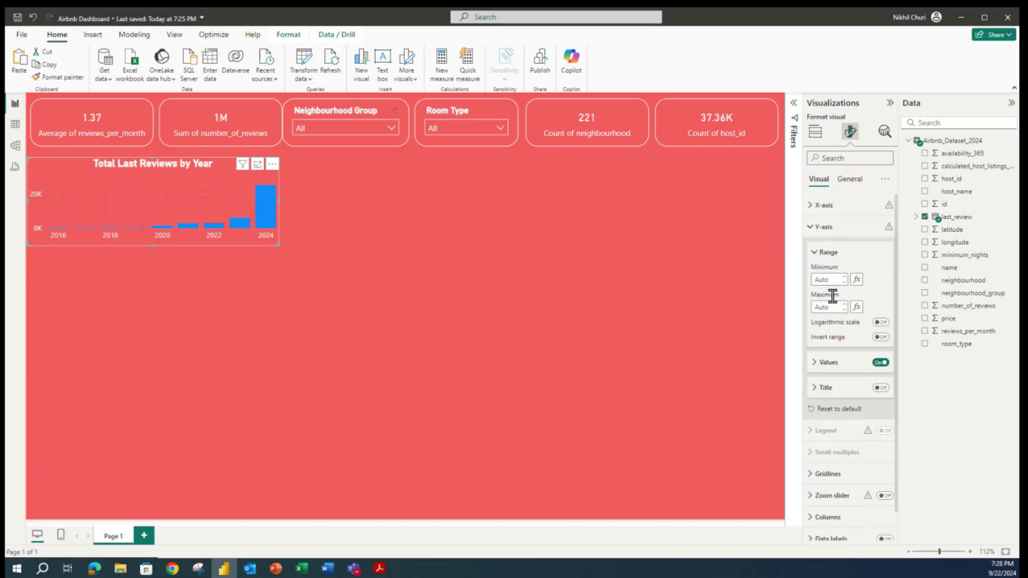
Change the column color to white for all categories of the Total Last Reviews by Year chart.
click(809, 227)
click(809, 359)
click(808, 358)
click(810, 337)
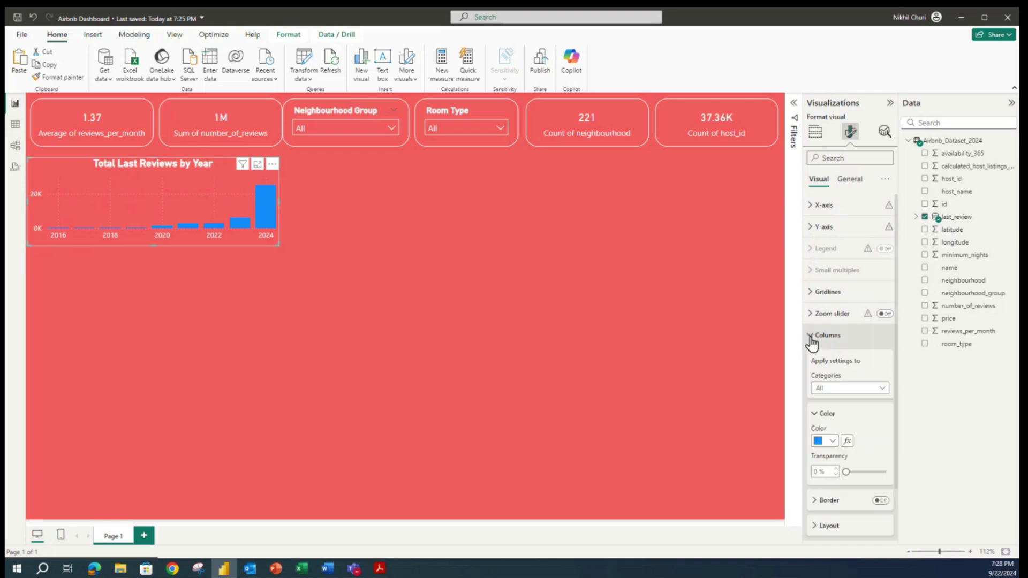
click(832, 441)
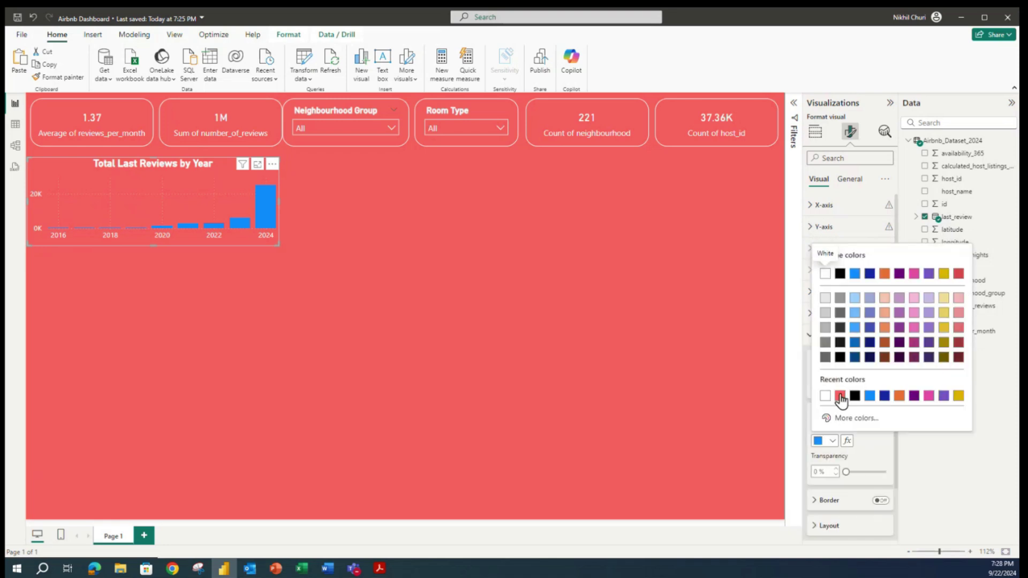
click(839, 396)
click(827, 441)
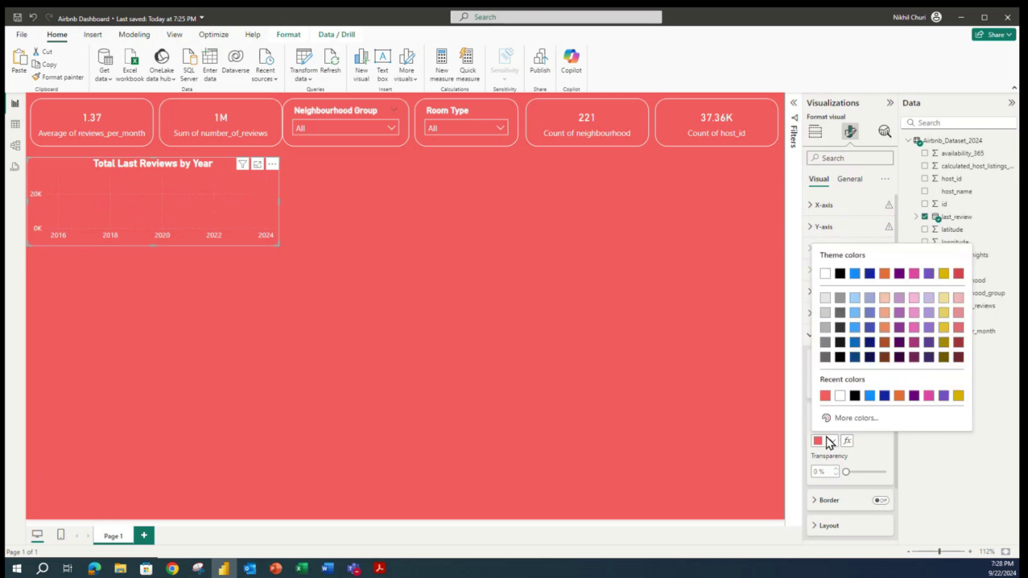
click(837, 397)
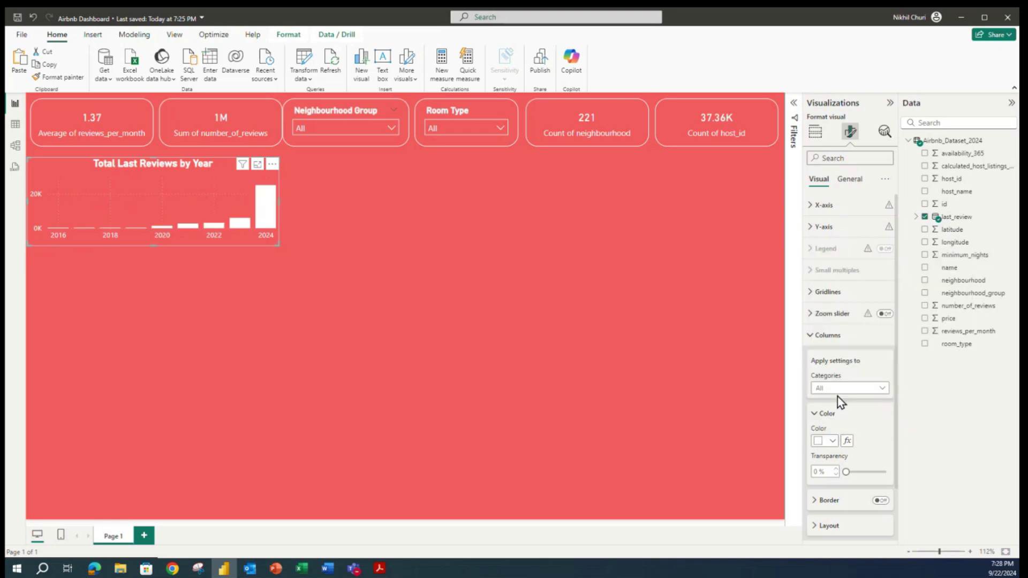
click(814, 415)
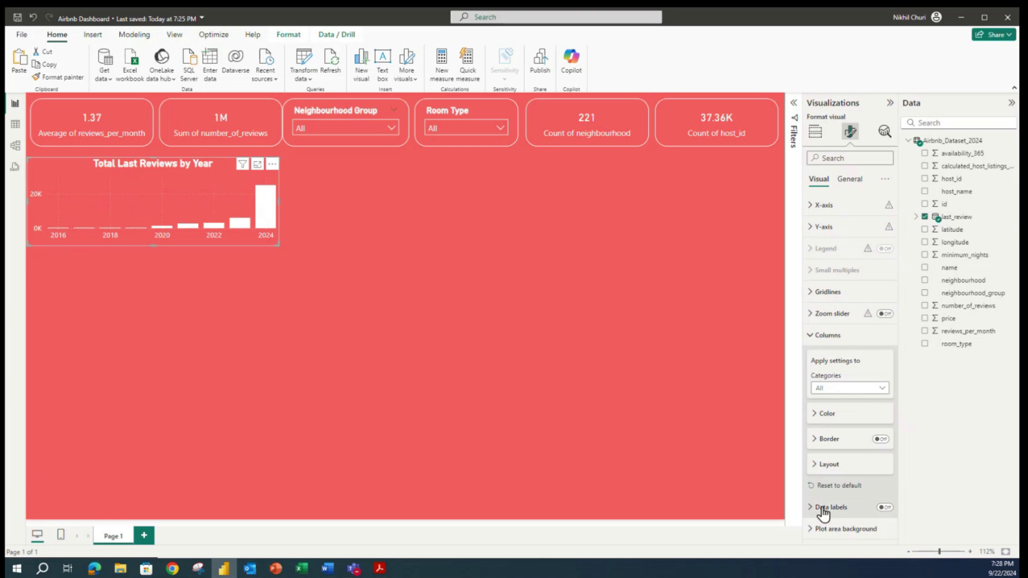
Turn on data labels for the column chart and set their value color to white.
click(884, 507)
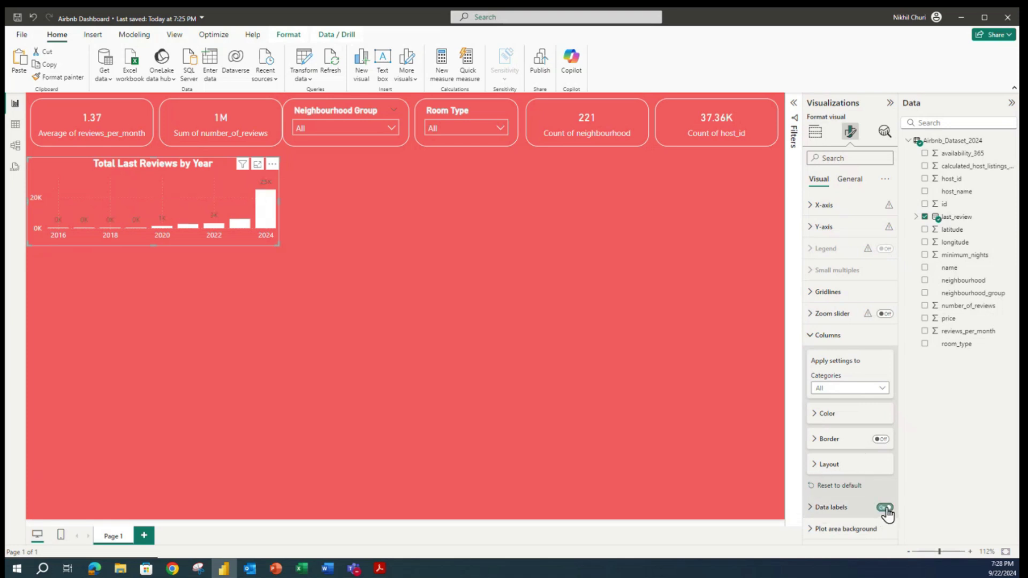
click(817, 511)
scroll(862, 466, down, 5)
scroll(851, 400, down, 1)
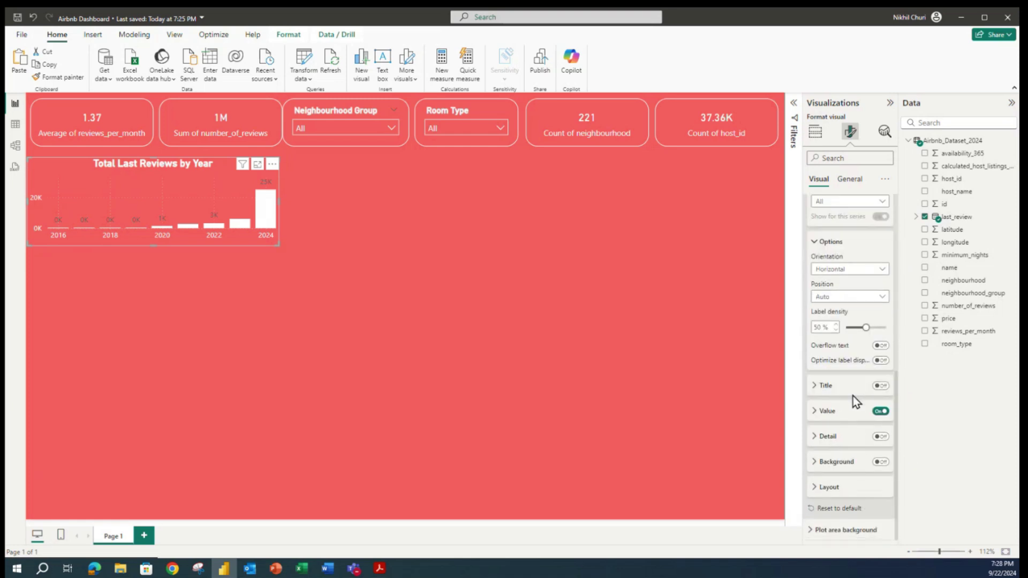
click(823, 411)
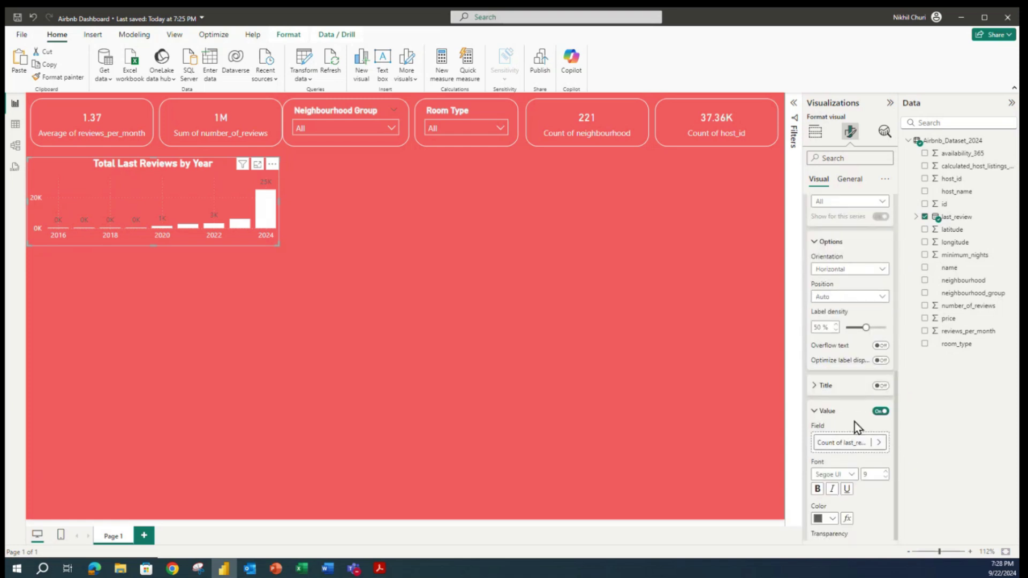
click(824, 518)
click(824, 473)
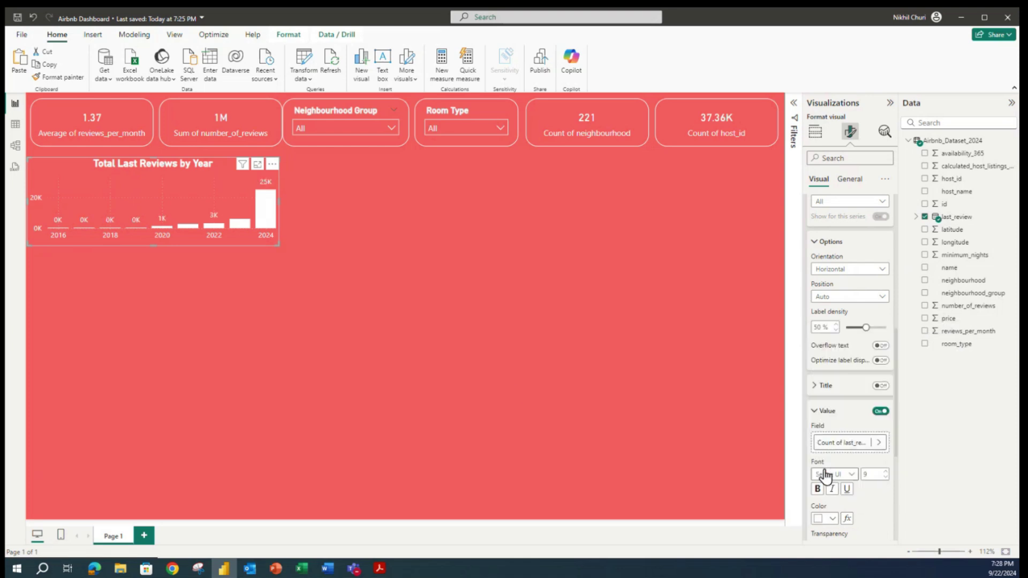
scroll(888, 426, down, 2)
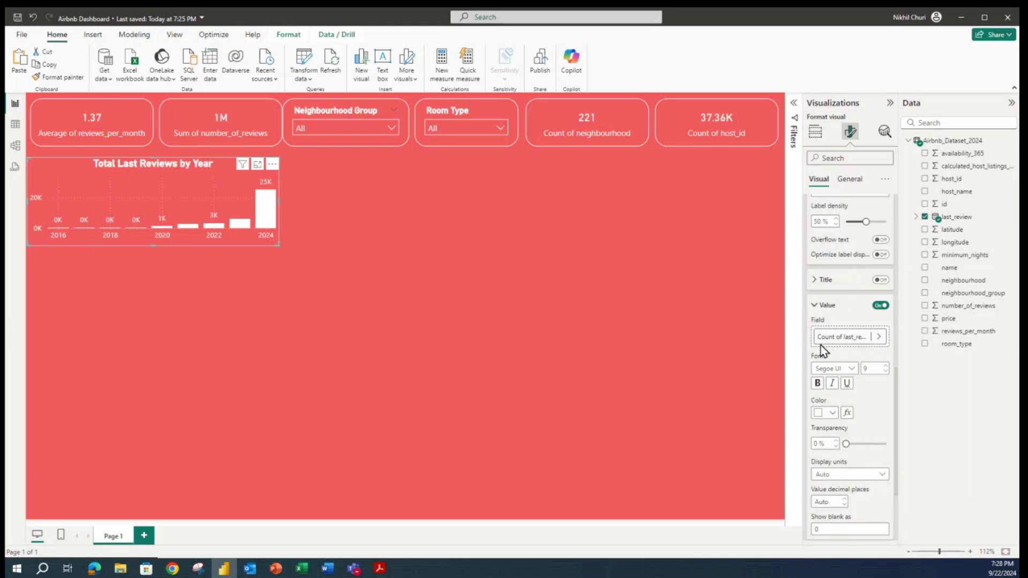
click(813, 306)
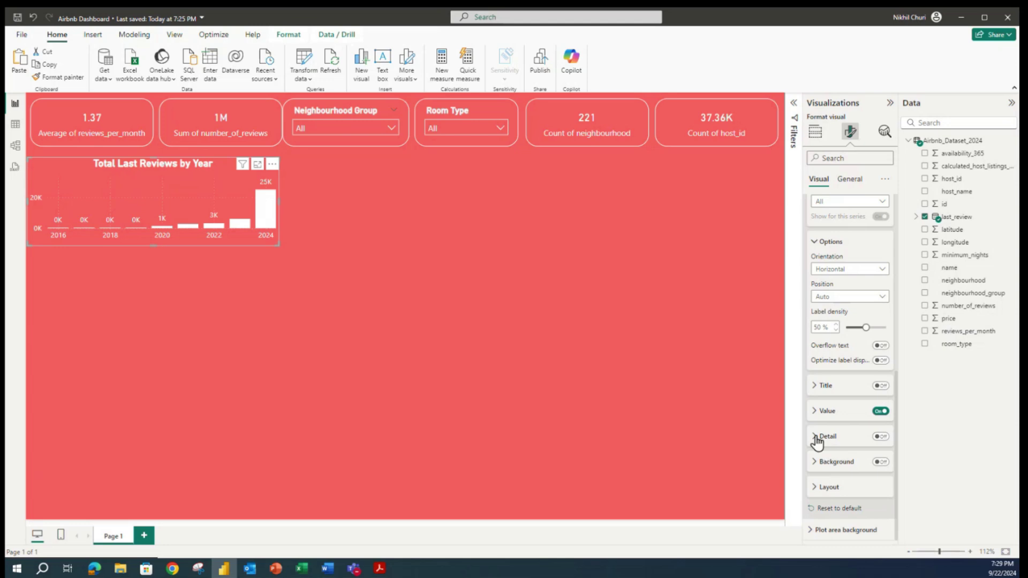
Examine the data labels' value, layout and position options and the plot area background settings.
click(814, 411)
scroll(844, 417, down, 4)
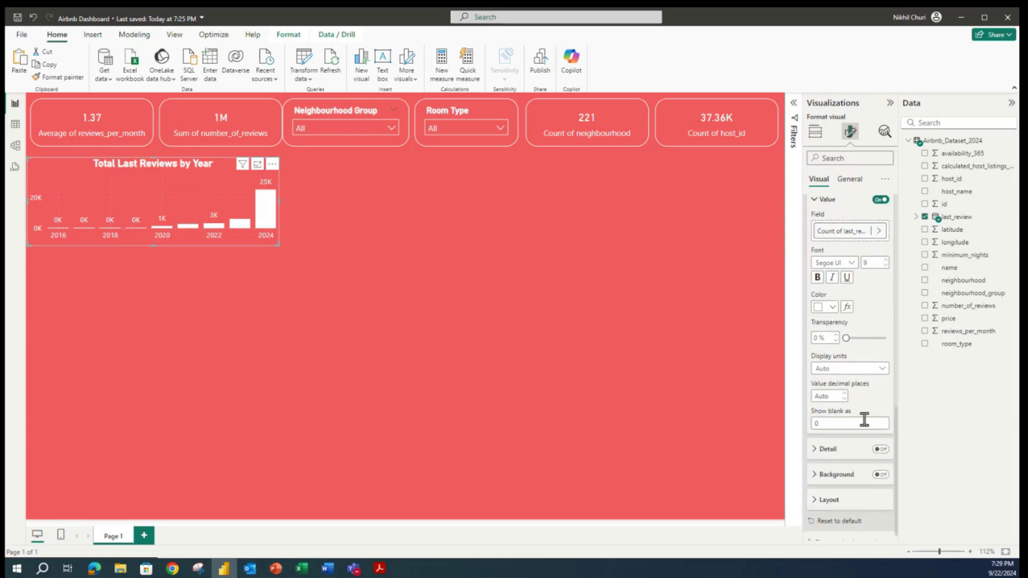
scroll(876, 406, down, 1)
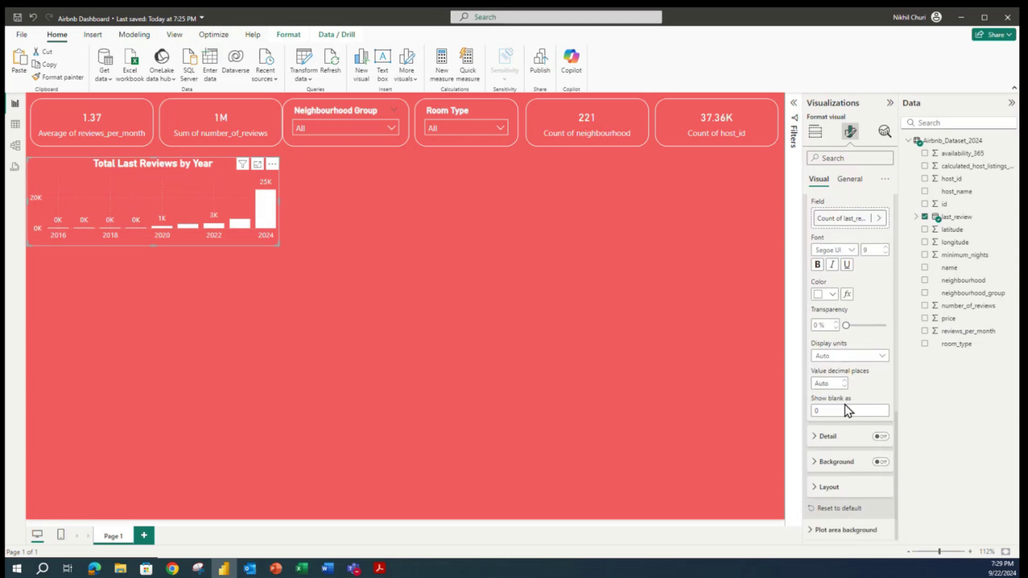
click(816, 488)
scroll(856, 481, down, 3)
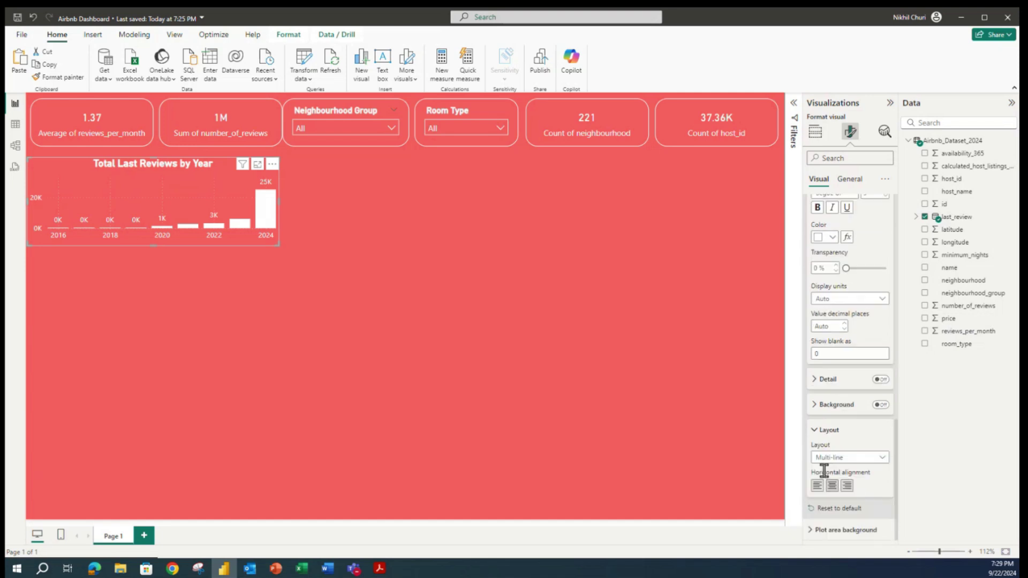
scroll(817, 375, up, 4)
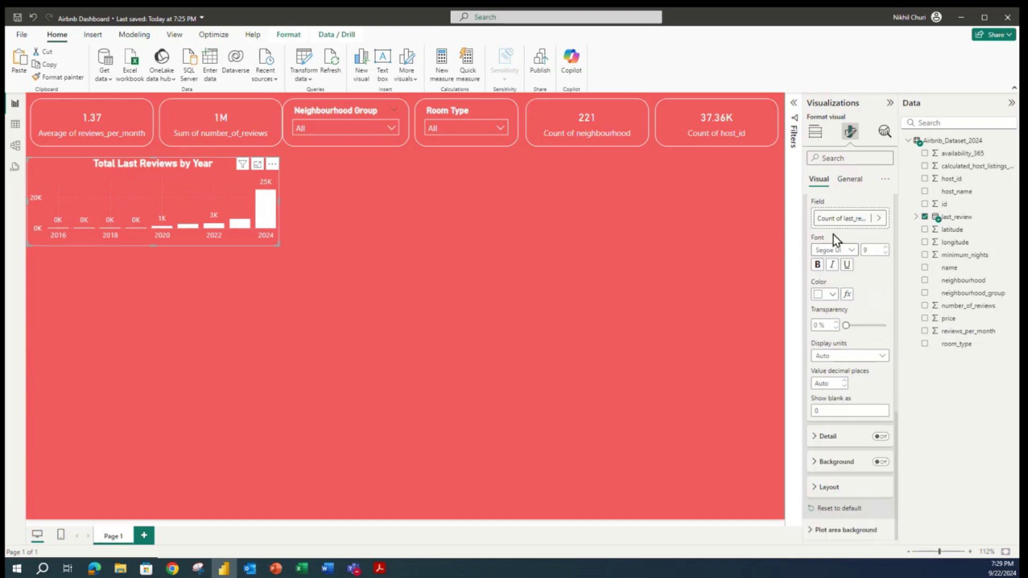
scroll(832, 246, up, 8)
click(818, 294)
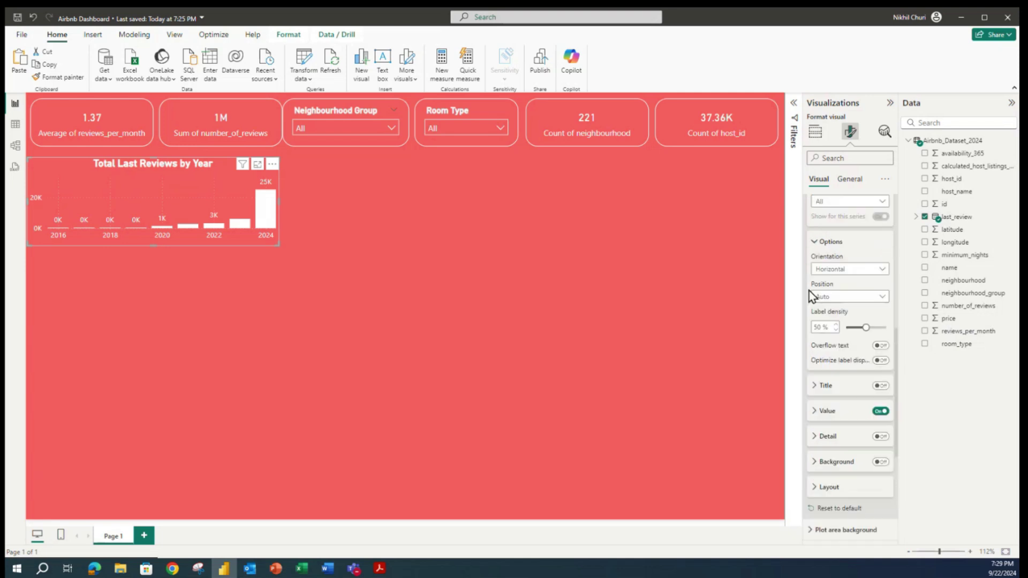
click(816, 247)
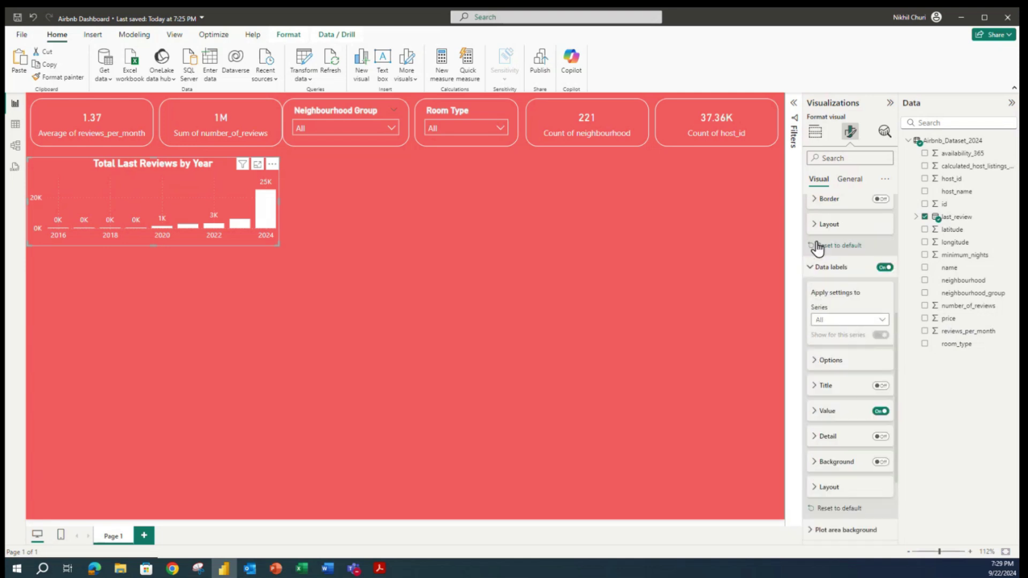
click(814, 531)
scroll(851, 500, down, 2)
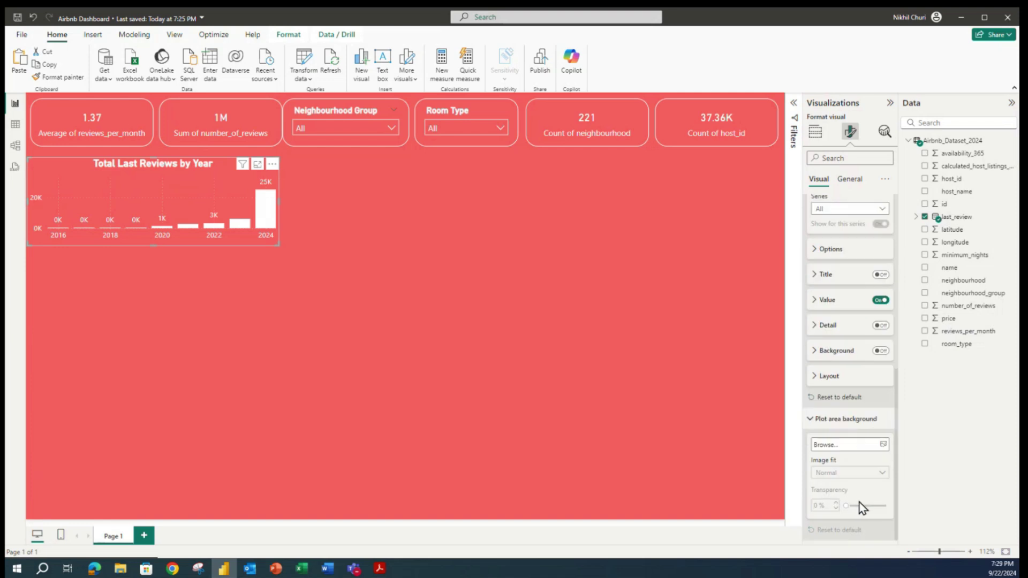
click(813, 420)
Review the data labels' value settings and the column color settings of the Total Last Reviews by Year chart.
click(817, 412)
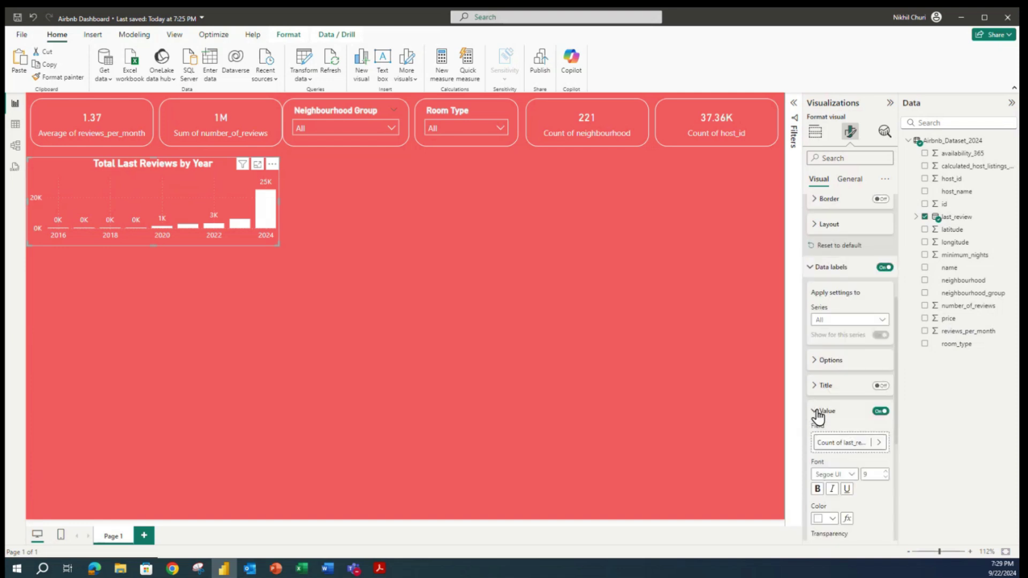
scroll(832, 431, down, 4)
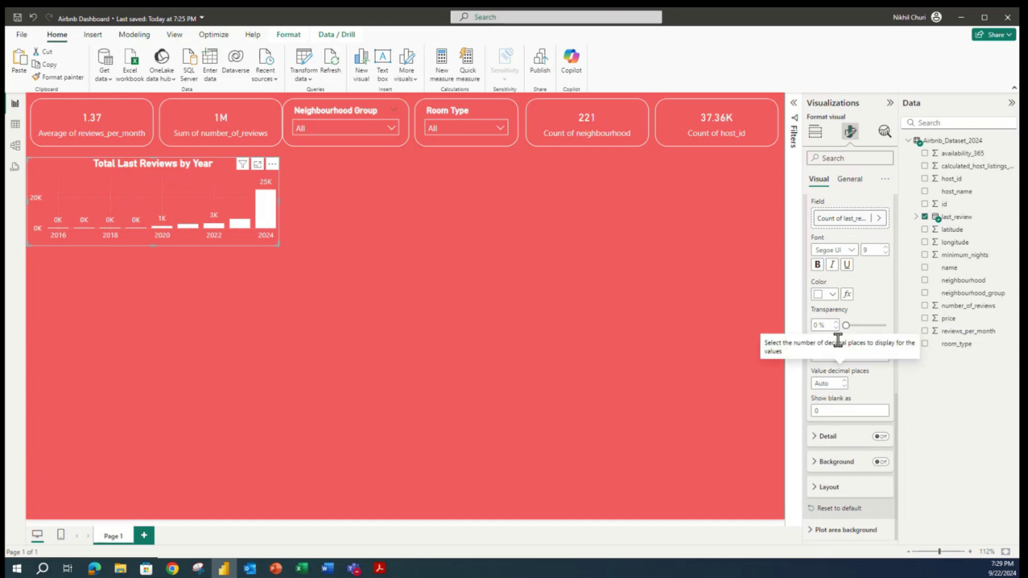
scroll(849, 338, up, 1)
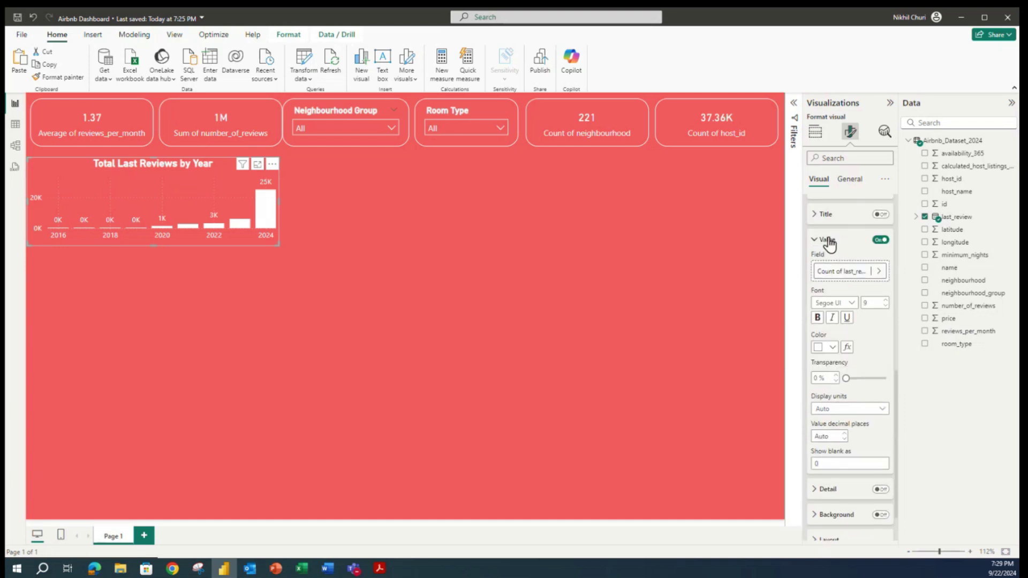
scroll(850, 321, up, 5)
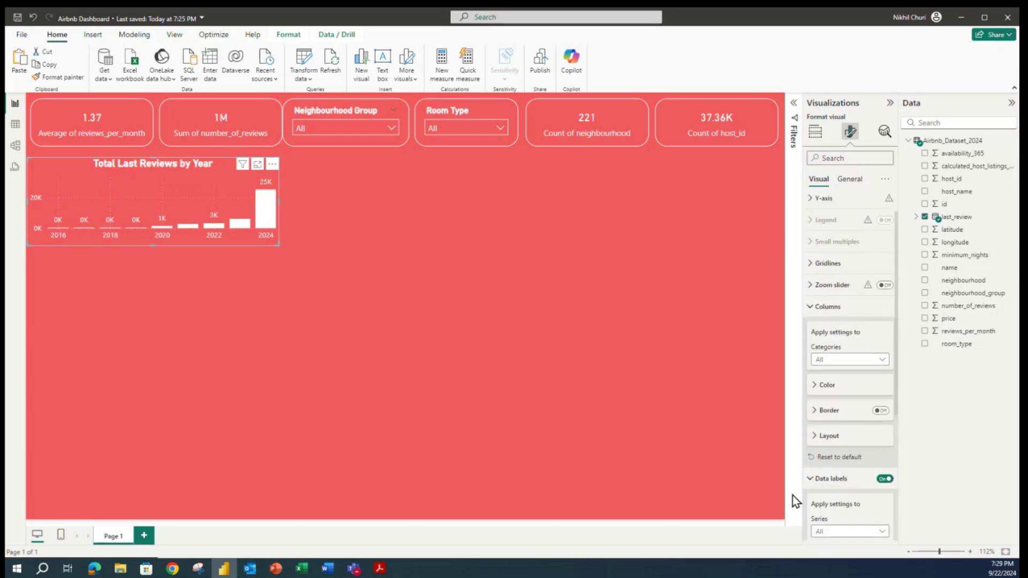
click(813, 481)
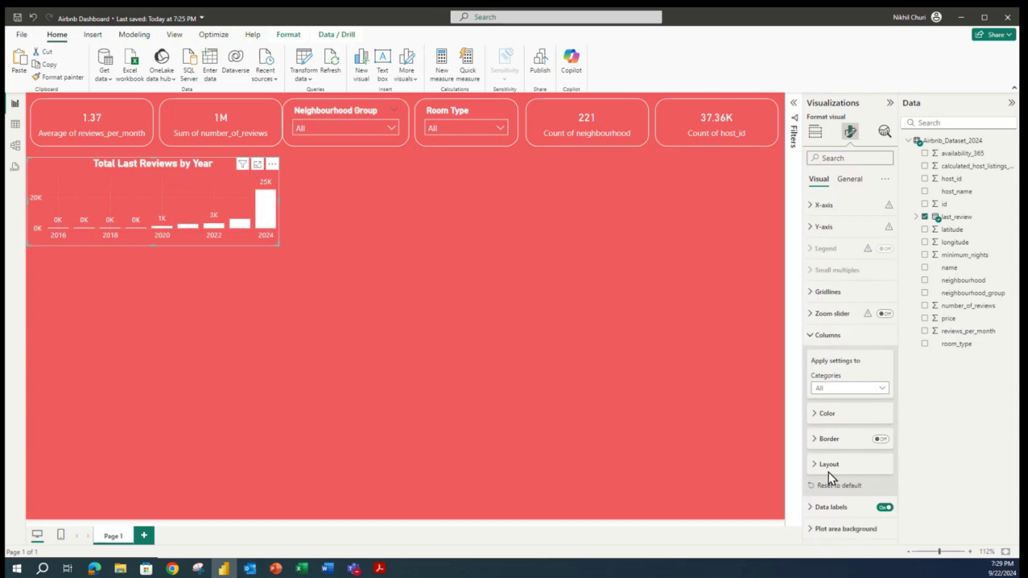
click(814, 416)
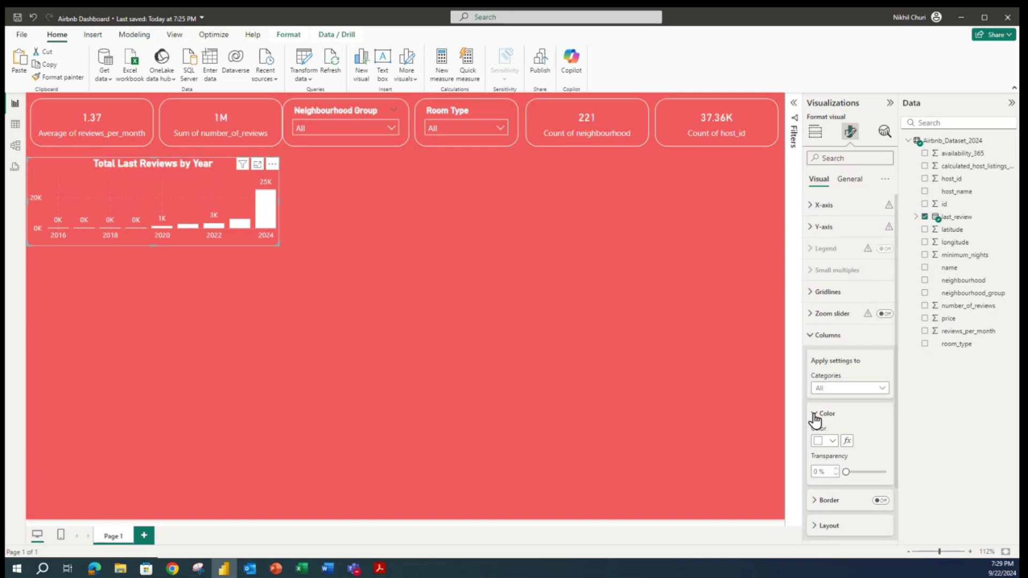
click(815, 416)
click(809, 336)
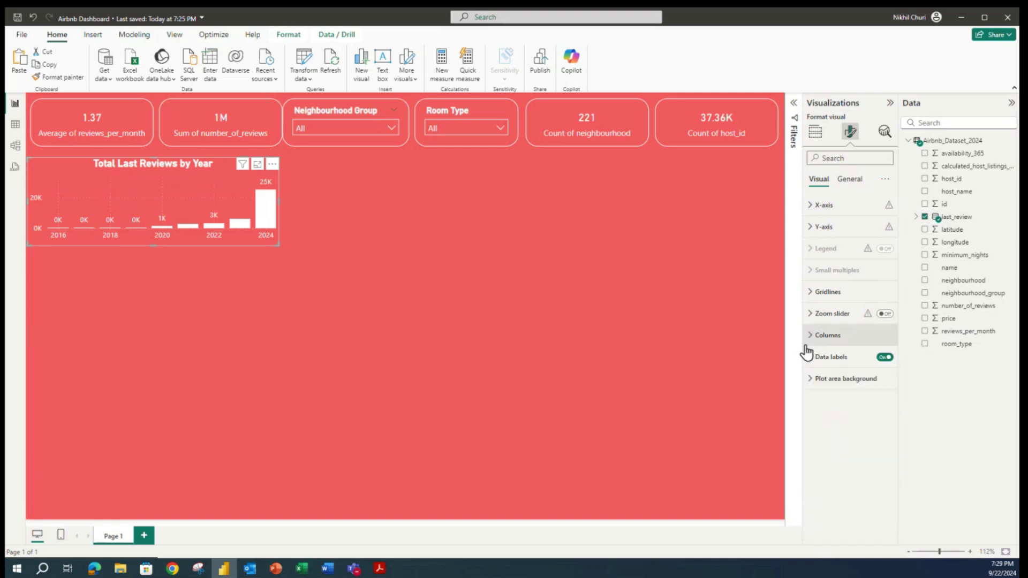
Turn off the horizontal and vertical gridlines of the Total Last Reviews by Year chart.
click(808, 292)
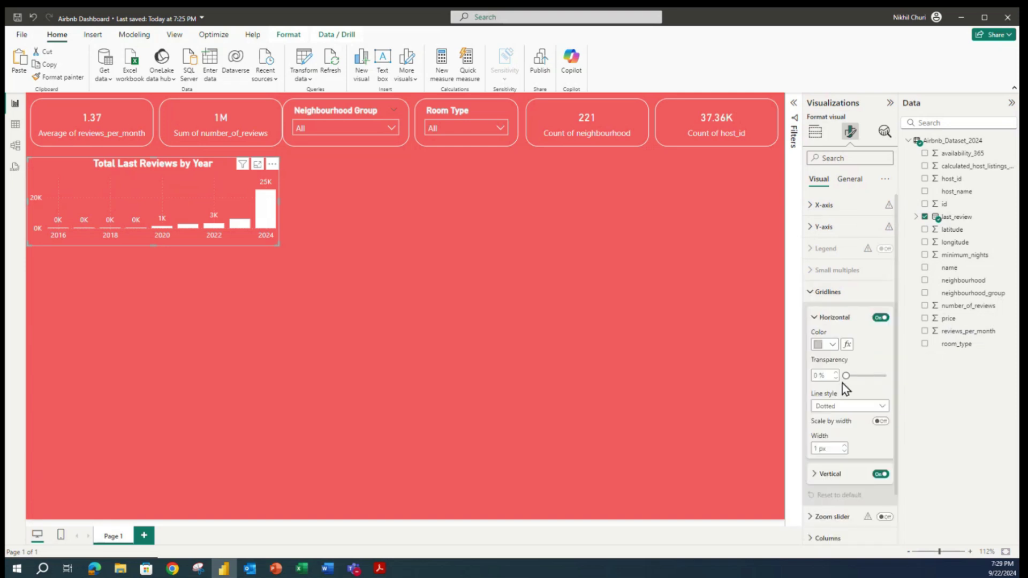
click(879, 318)
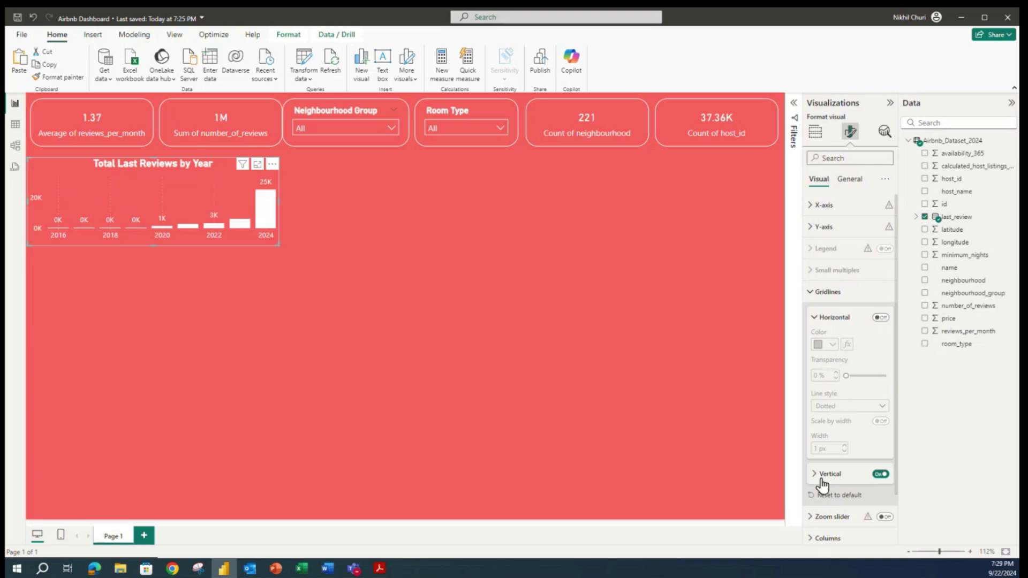
click(812, 317)
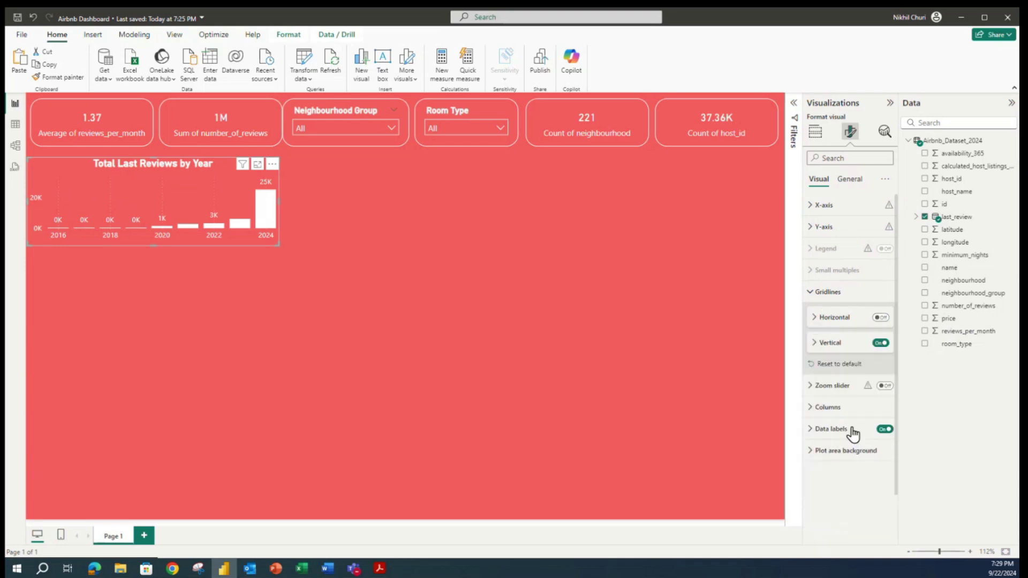
click(879, 343)
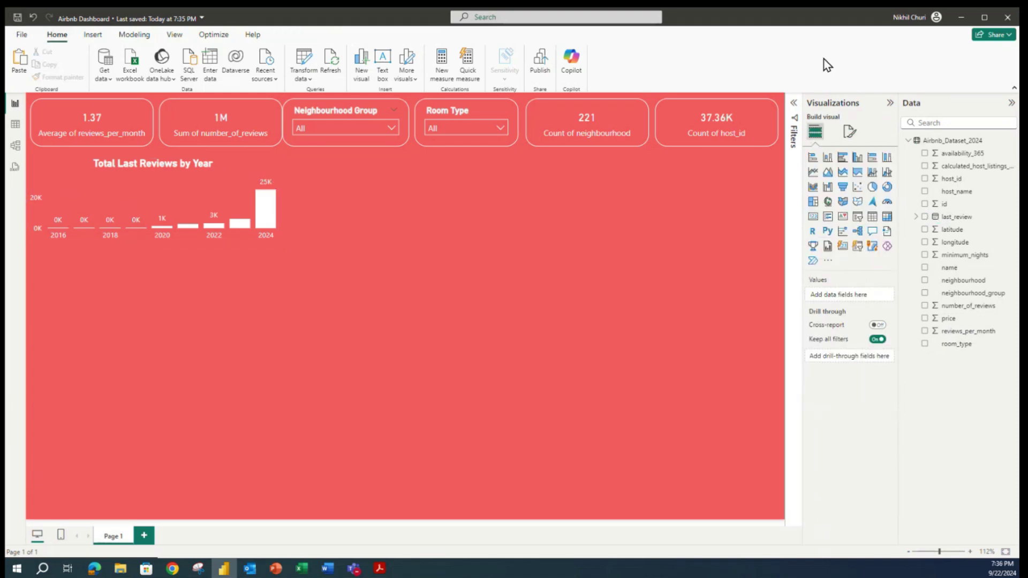
Turn on the visual border for the Total Last Reviews by Year chart.
click(227, 193)
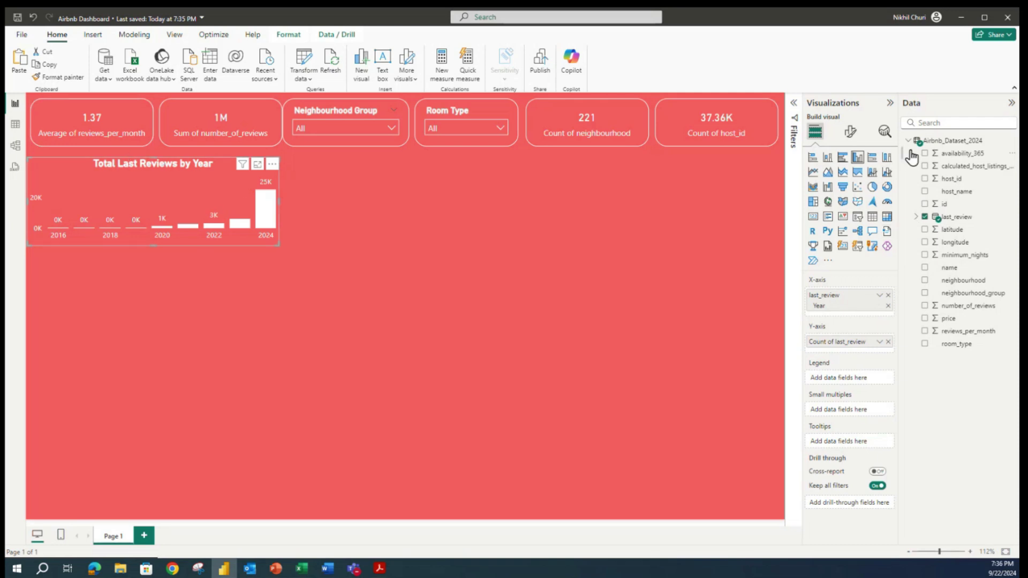
click(850, 133)
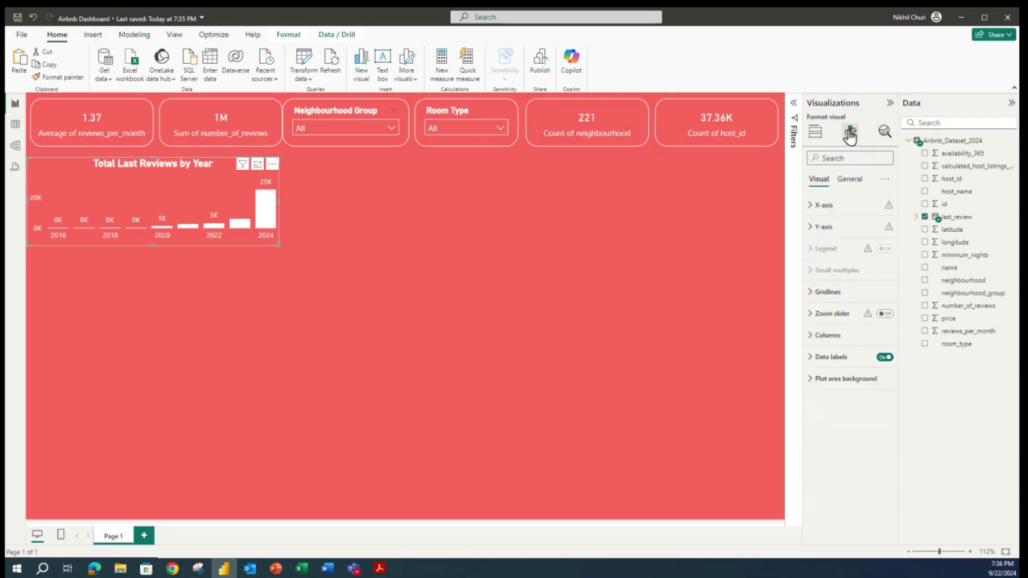
click(849, 179)
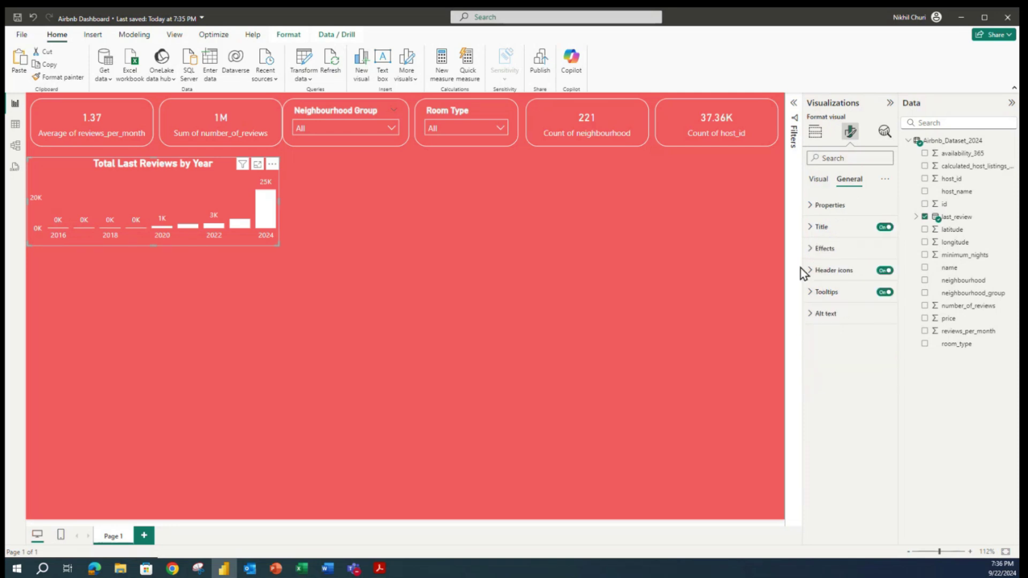
click(809, 248)
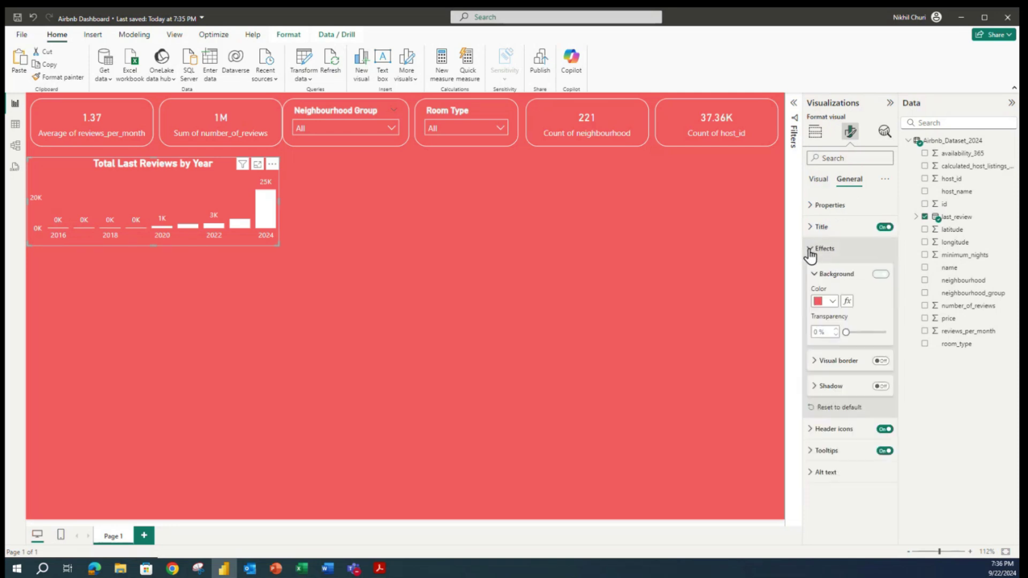
click(878, 361)
click(815, 362)
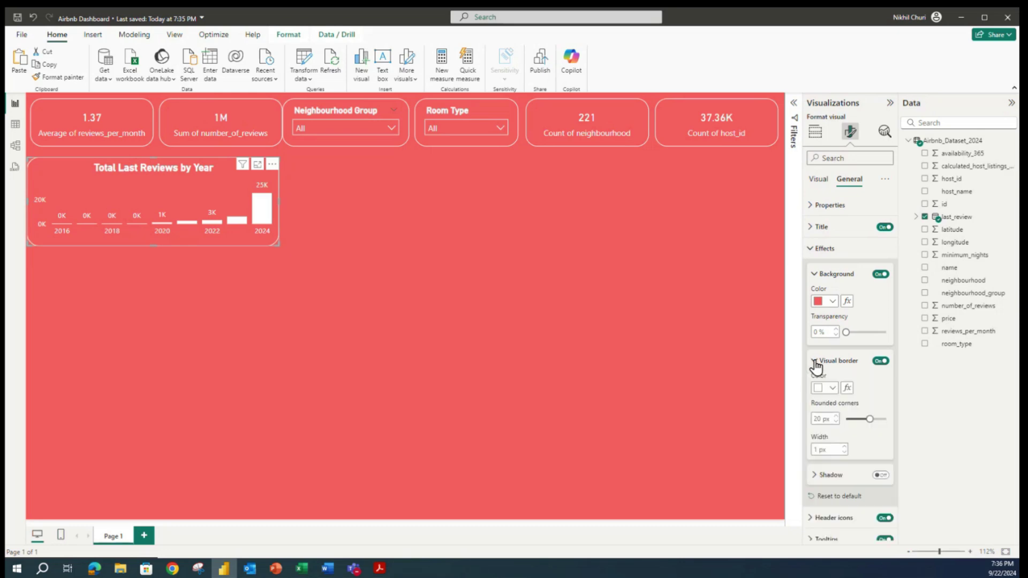
Try black as the chart's border color and set it back to white.
click(832, 389)
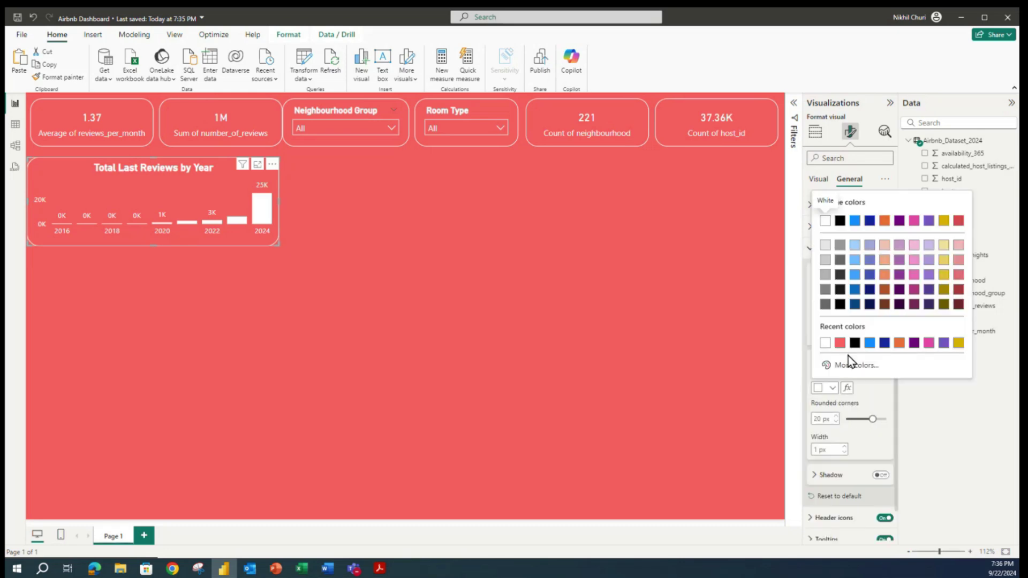
click(855, 342)
click(825, 389)
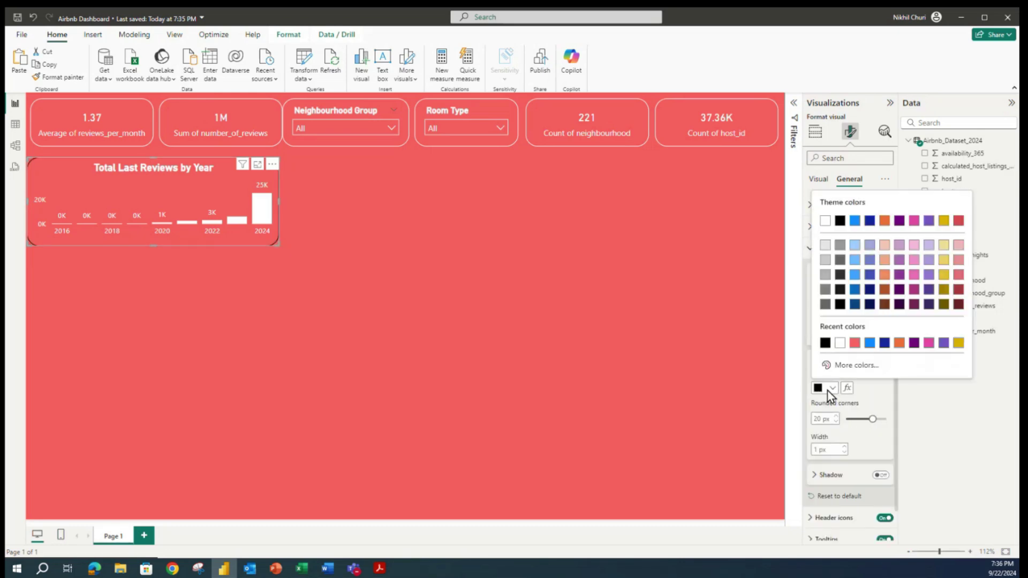
click(835, 342)
double_click(816, 419)
click(955, 377)
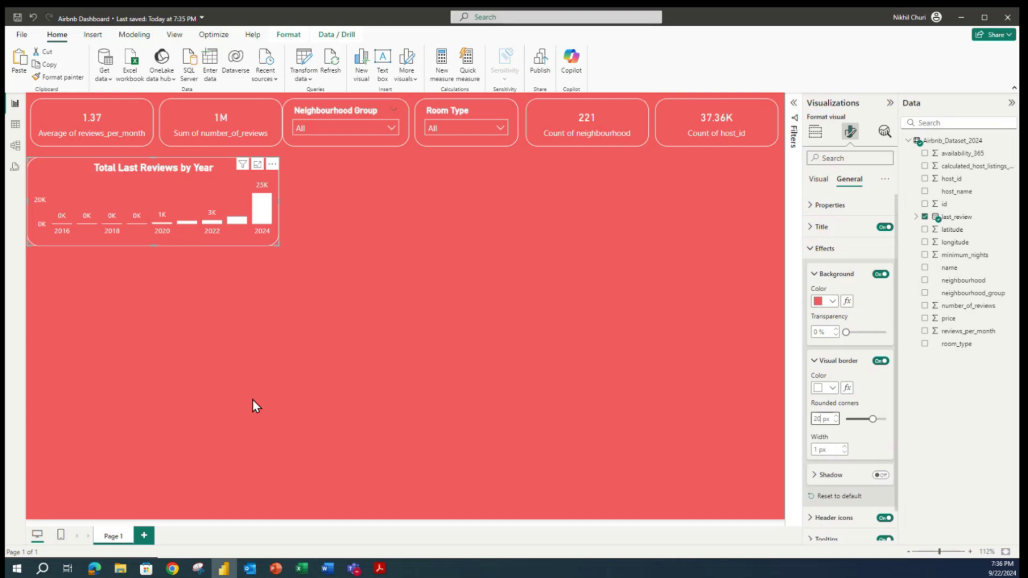
Duplicate the Total Last Reviews by Year chart and place the copy beneath the Count of neighbourhood and Count of host_id cards.
click(95, 204)
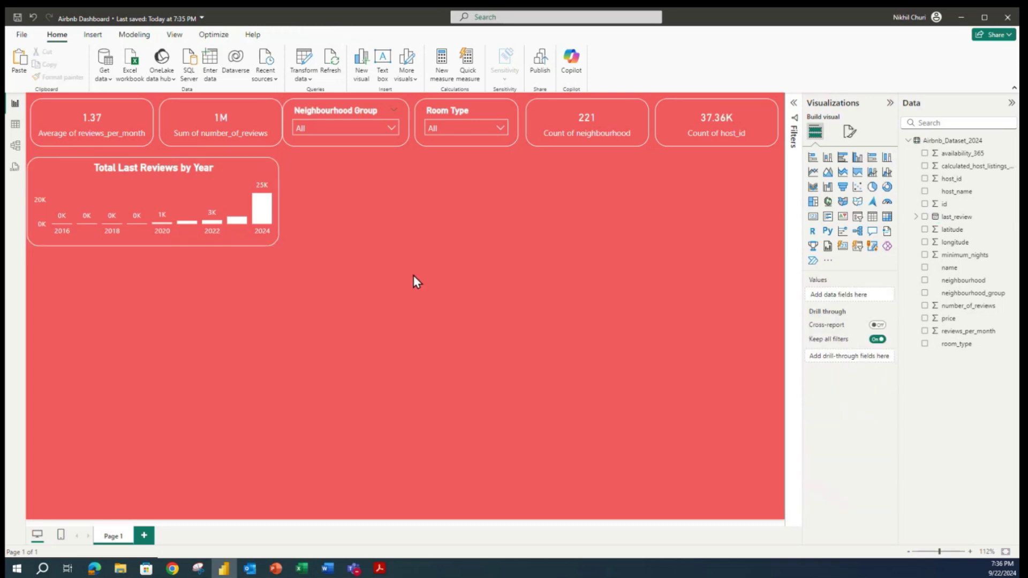
drag(153, 204, 159, 210)
drag(100, 189, 593, 178)
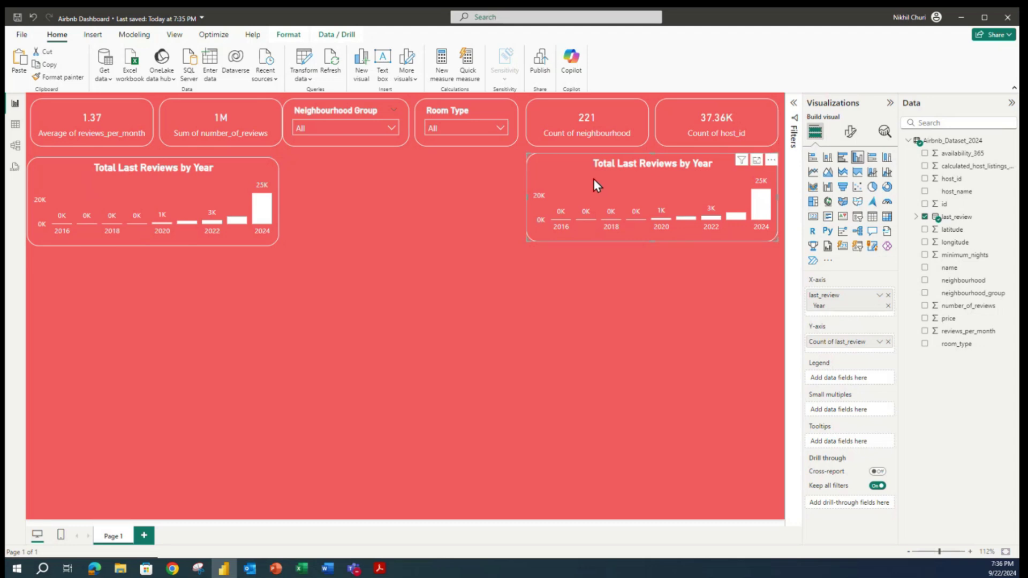
Clear the copied chart's axis fields and put last_review on its X-axis, keeping only the Month level.
click(888, 305)
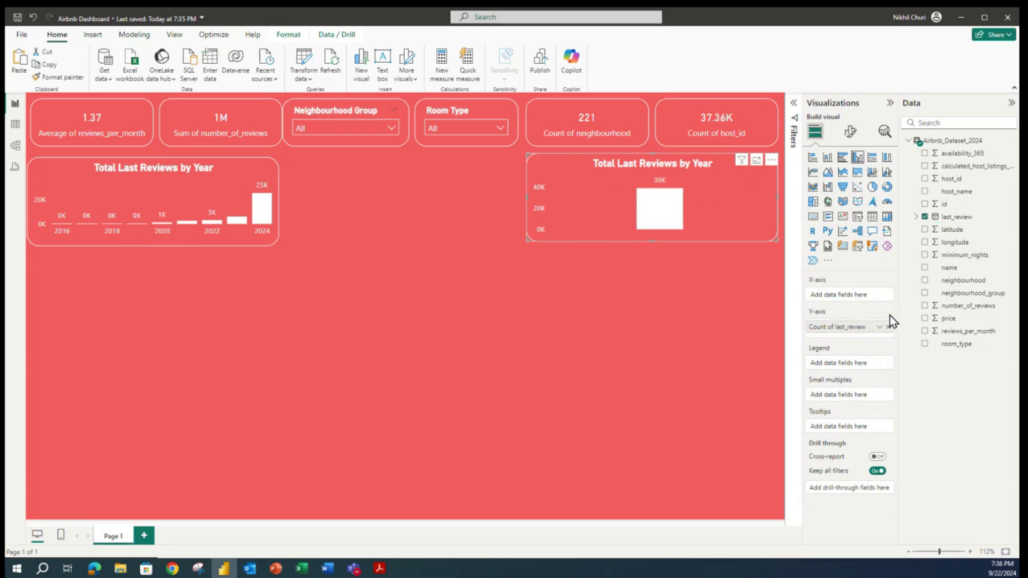
click(887, 328)
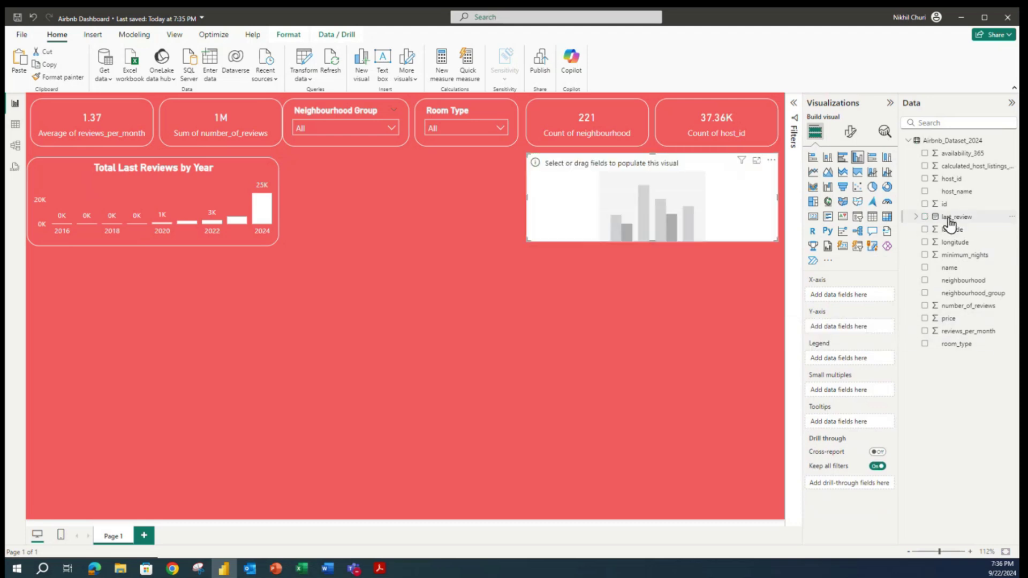
drag(950, 224, 838, 297)
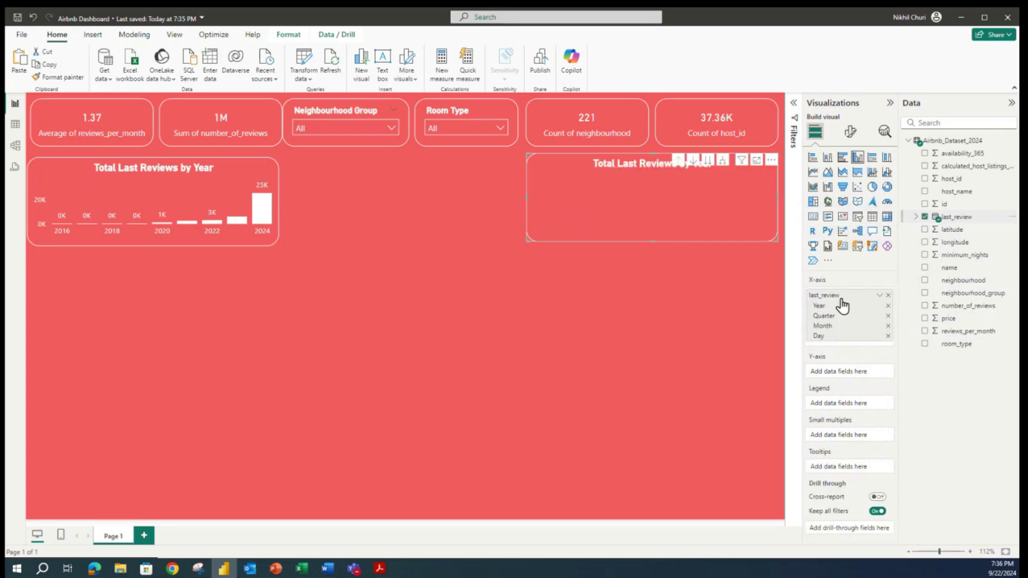
click(888, 336)
click(888, 305)
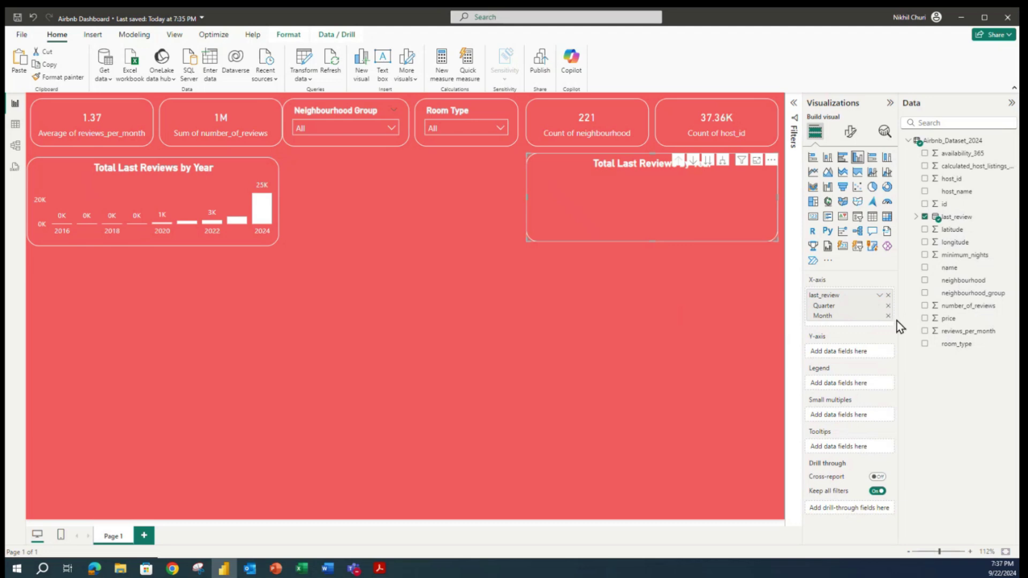
click(888, 307)
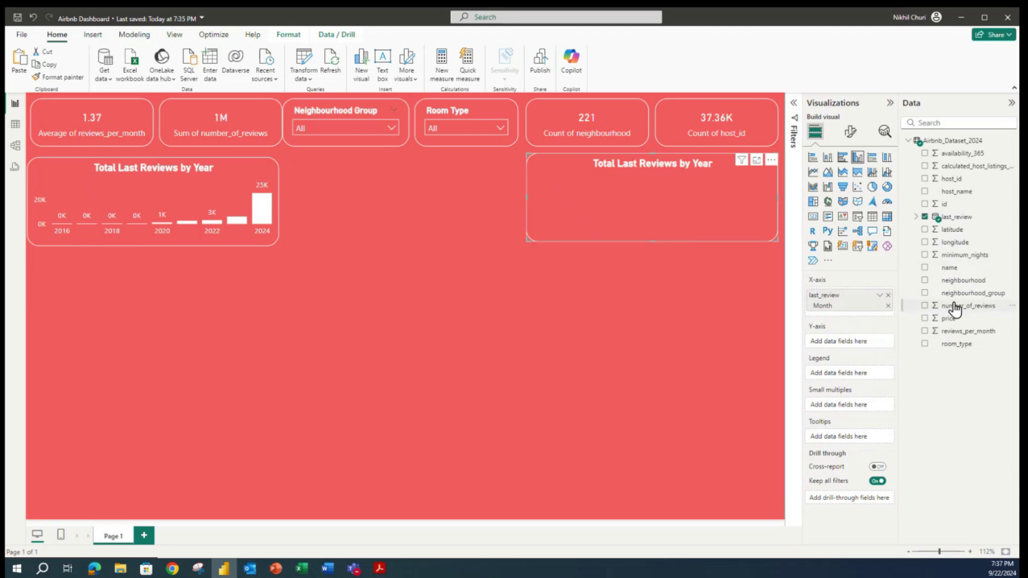
Try number_of_reviews on the copied chart's Y-axis, and replace it with reviews_per_month.
drag(964, 307, 839, 343)
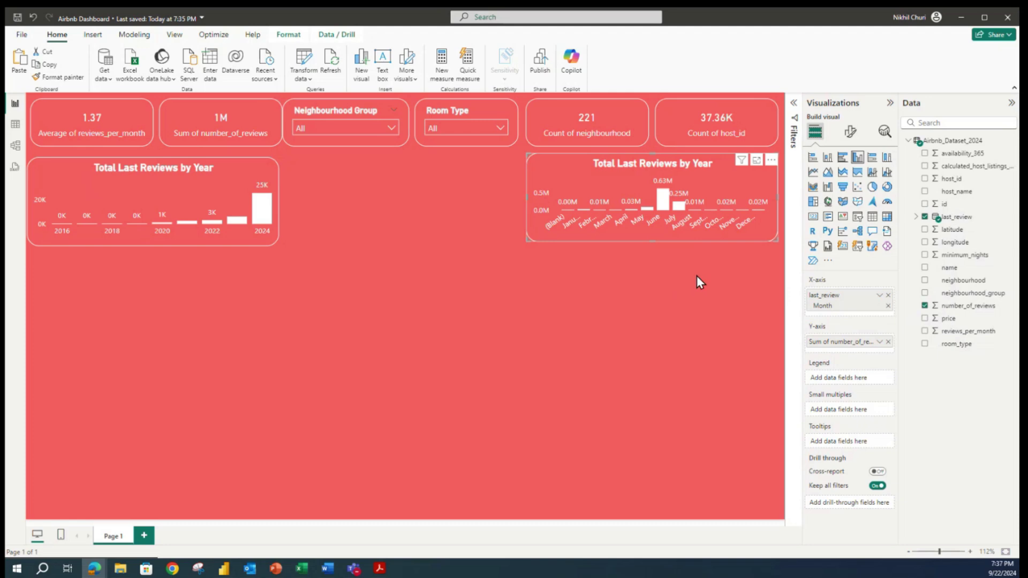
click(887, 341)
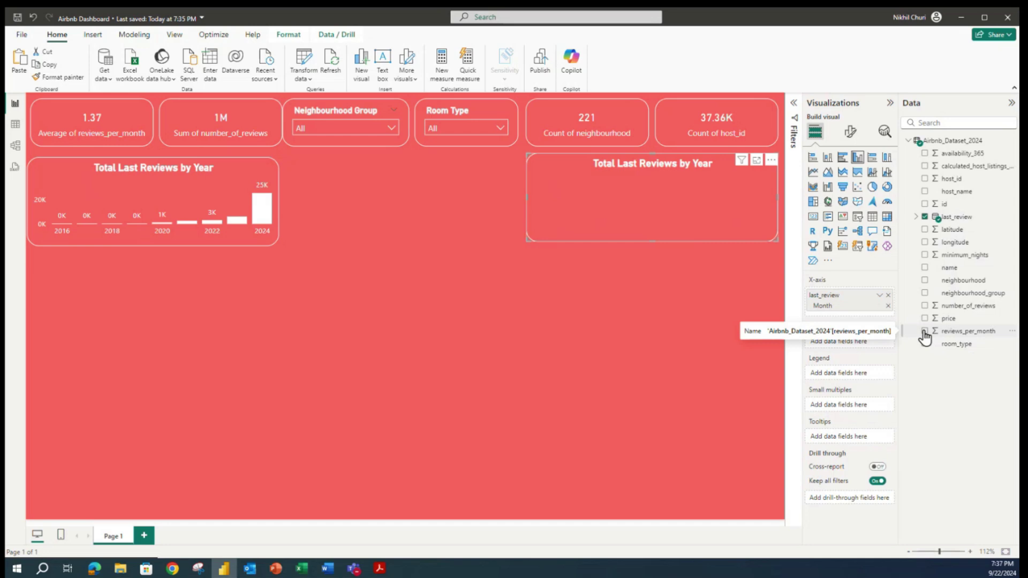
drag(924, 338, 826, 336)
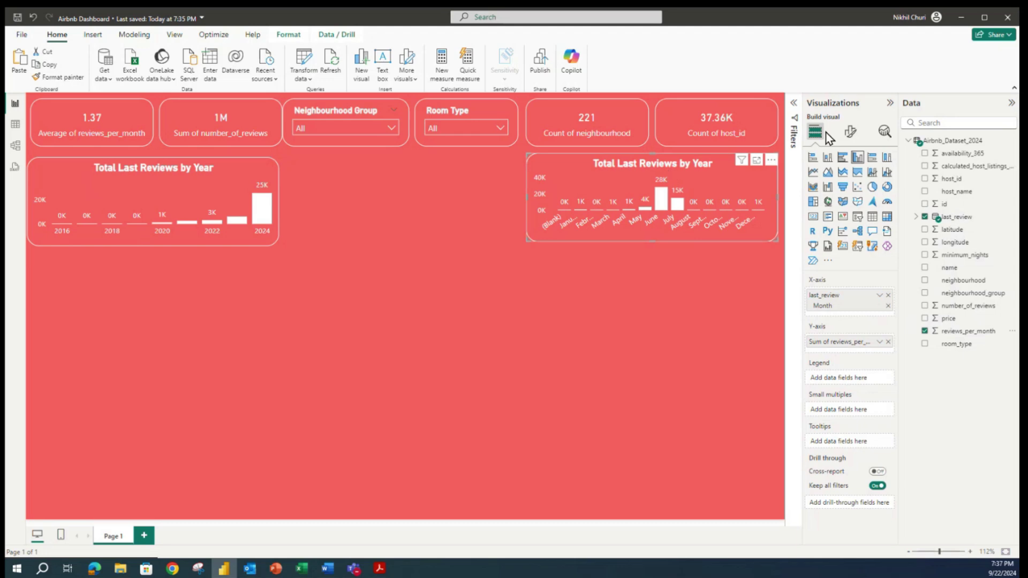
Change the copied month chart's title to "Total Reviews by Months".
click(848, 133)
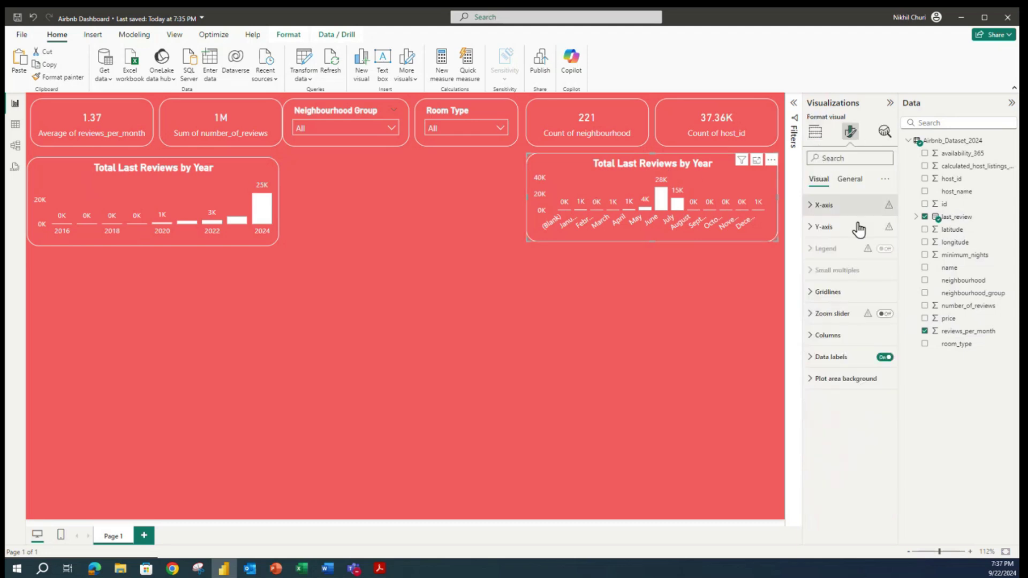
click(849, 182)
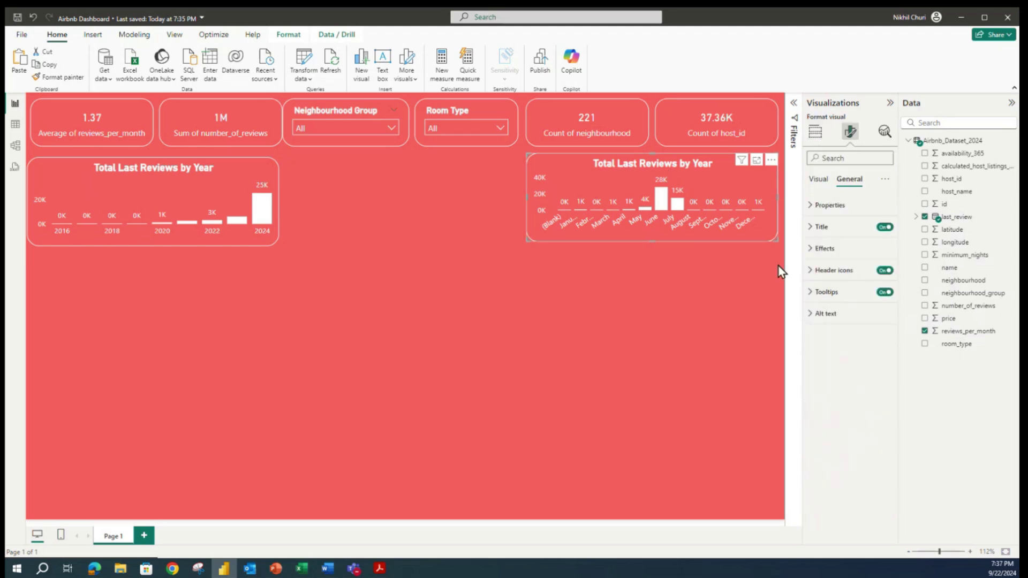
click(815, 249)
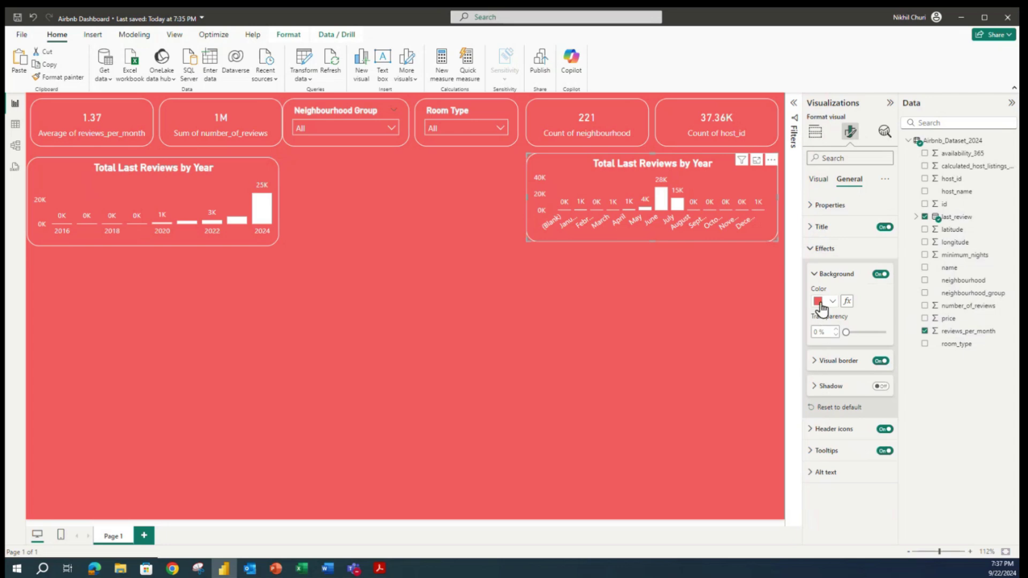
click(815, 227)
click(842, 280)
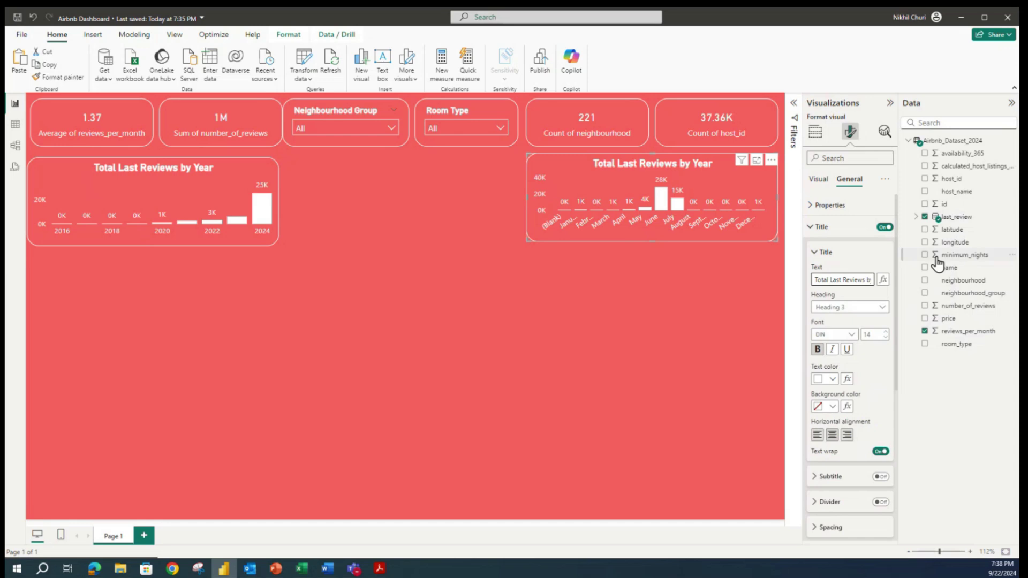
key(BackSpace)
key(BackSpace)
key(BackSpace)
key(BackSpace)
key(BackSpace)
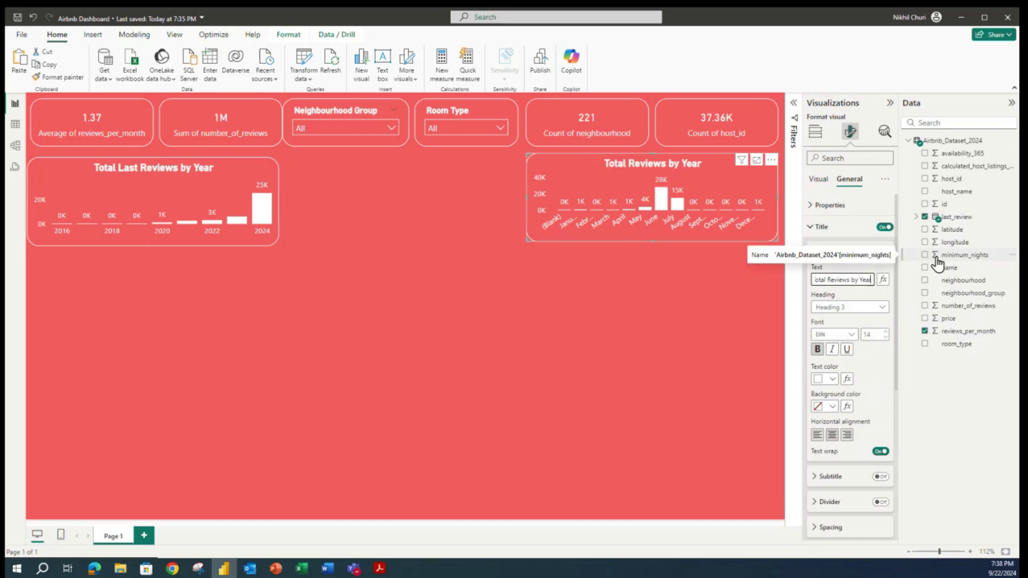
key(BackSpace)
key(BackSpace)
key(BackSpace)
key(BackSpace)
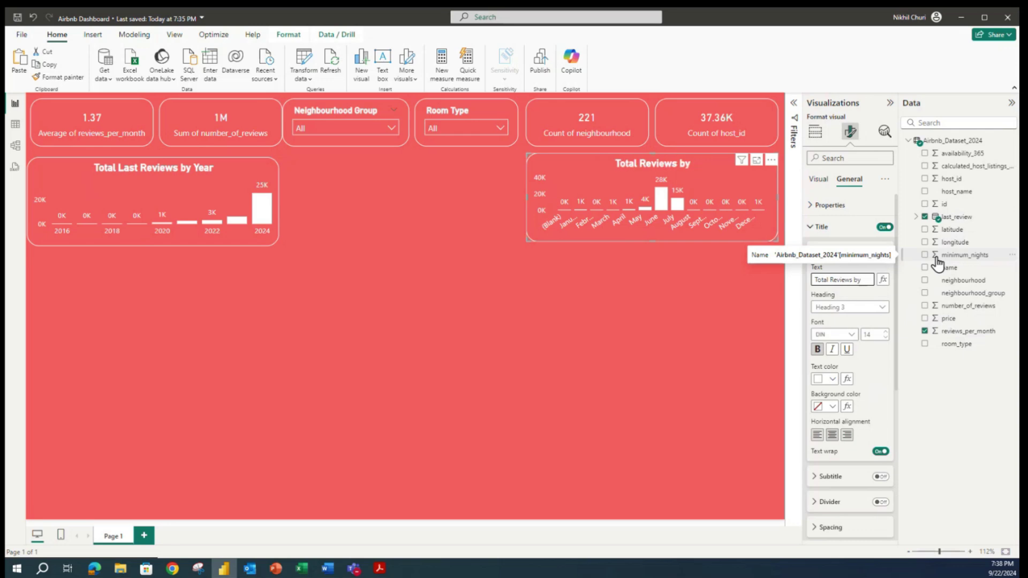
text(Months)
click(95, 568)
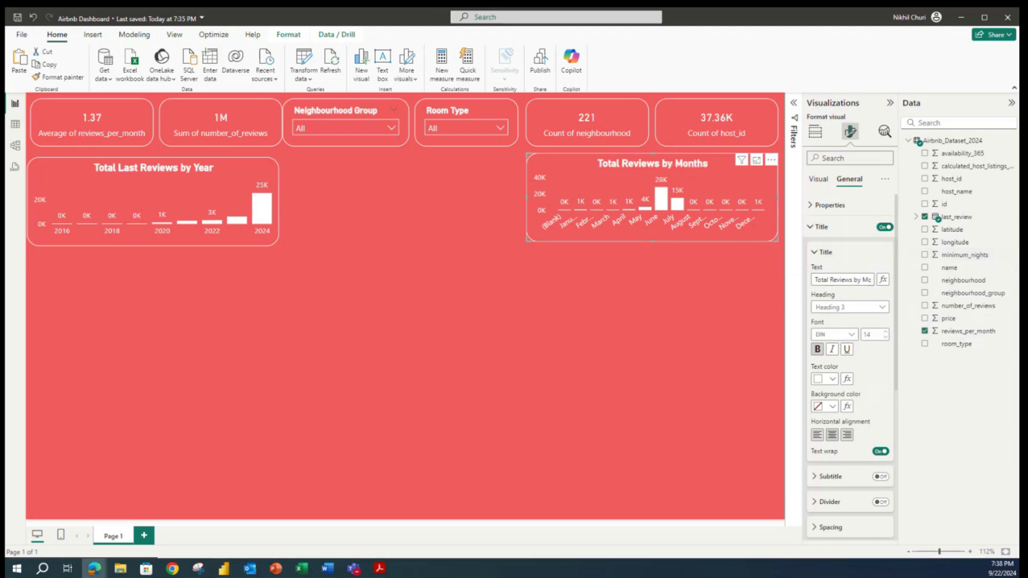
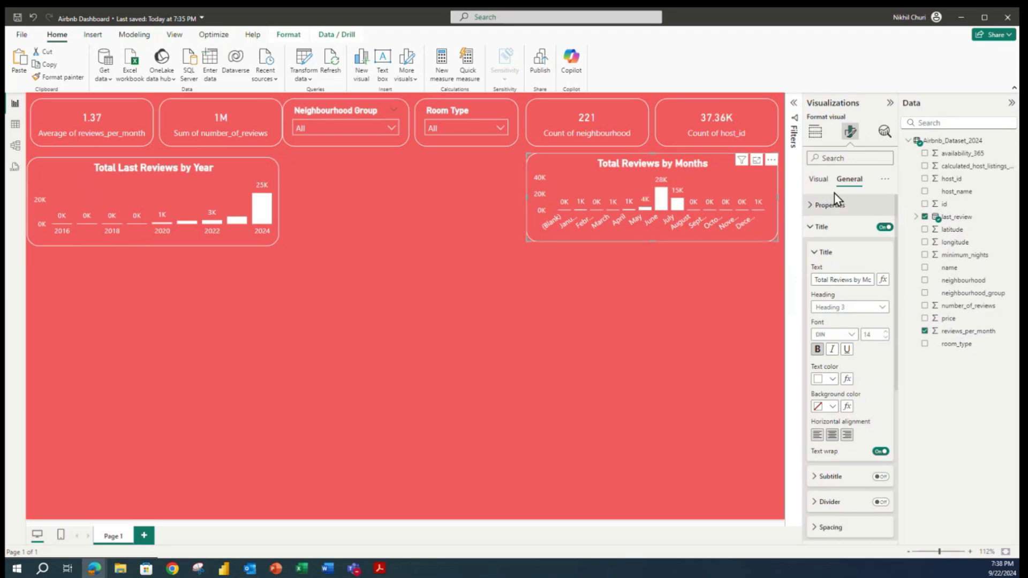
Set the Total Reviews by Months chart's X-axis label font size to 8 and make the chart slightly taller.
click(812, 229)
click(815, 205)
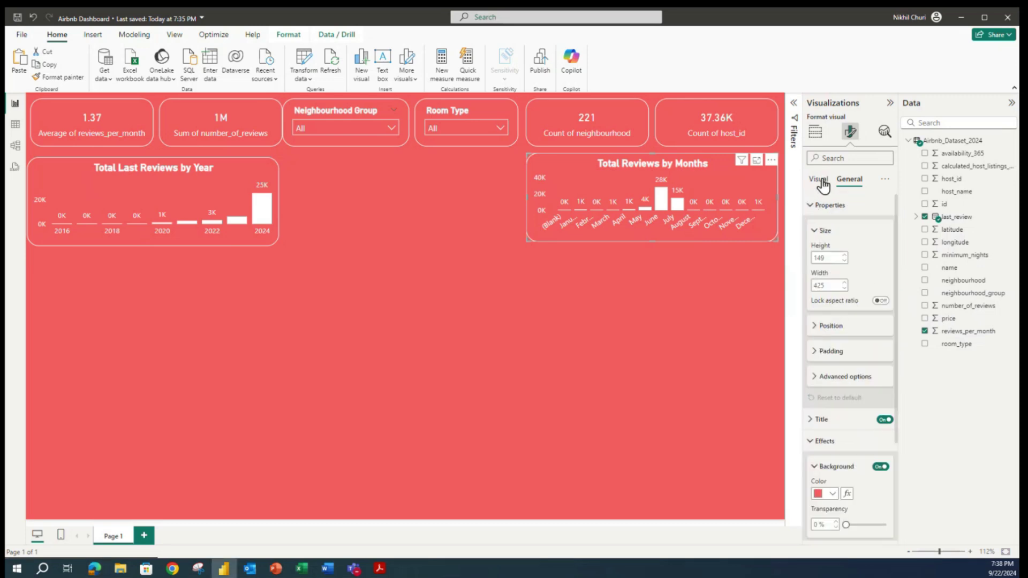
click(817, 178)
click(809, 208)
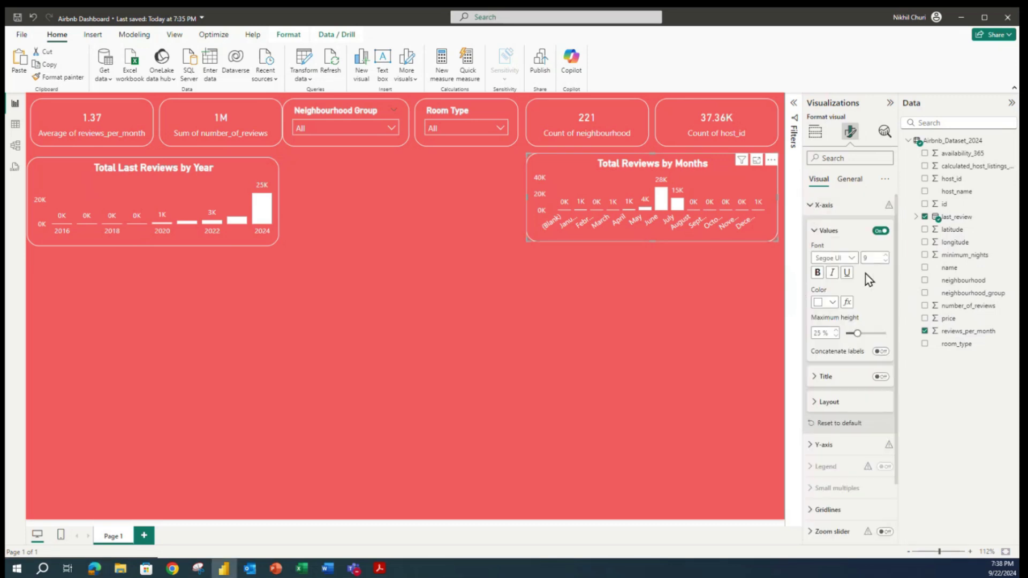
click(886, 261)
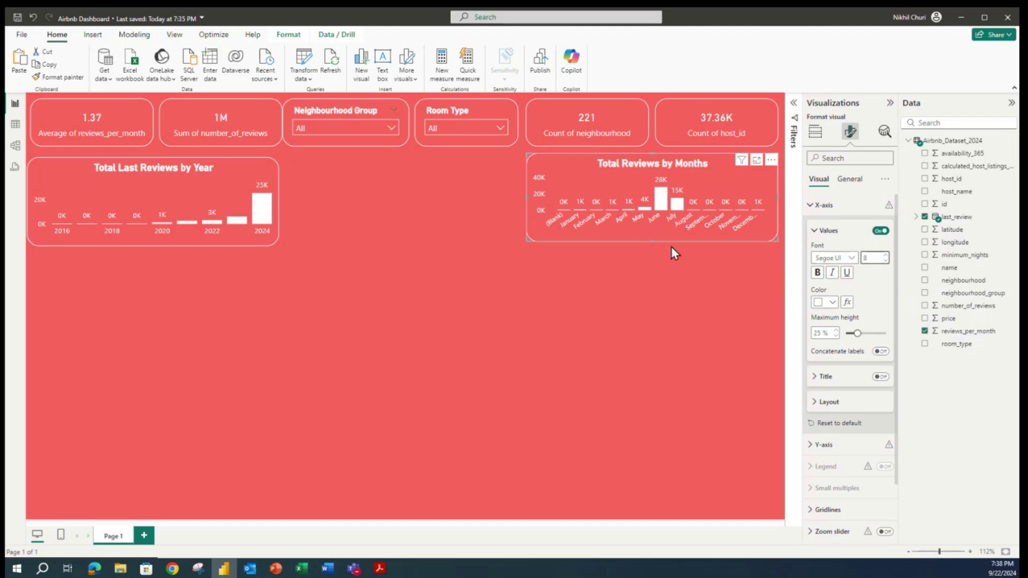
mouse_move(653, 240)
mouse_down()
mouse_move(654, 260)
mouse_move(657, 245)
mouse_up()
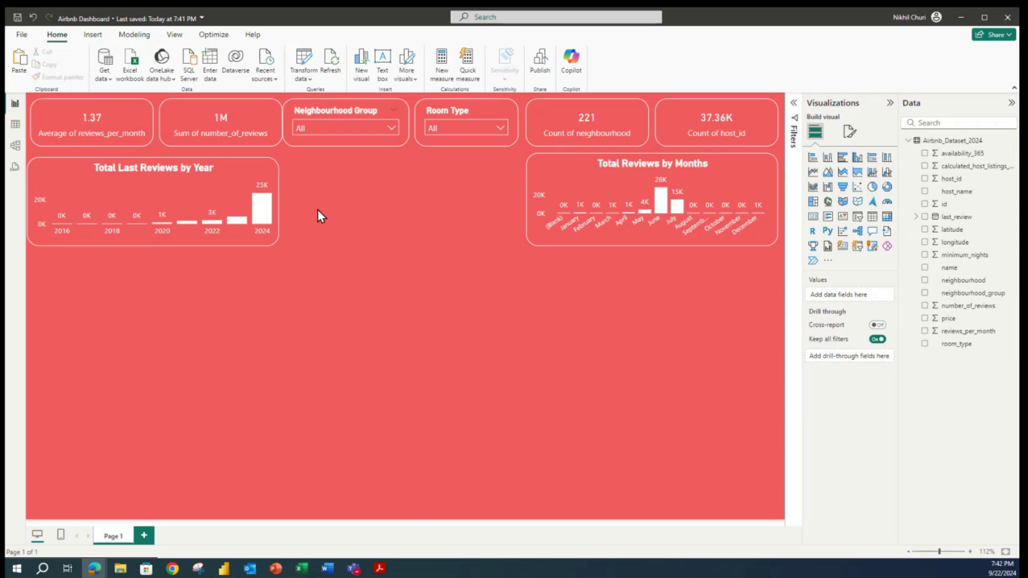
Duplicate the Total Last Reviews by Year chart and place the copy between the two existing charts.
click(140, 184)
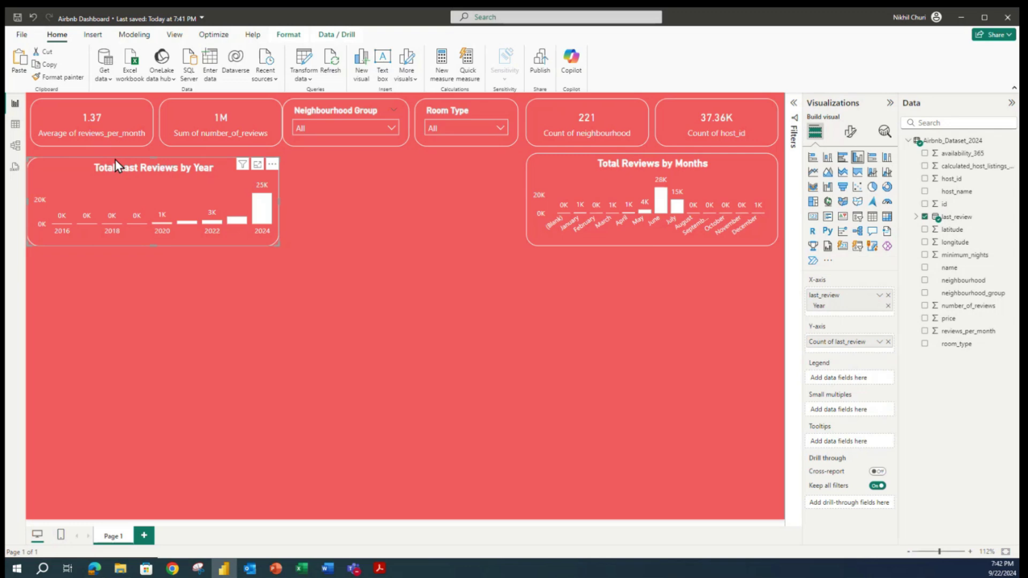
click(358, 198)
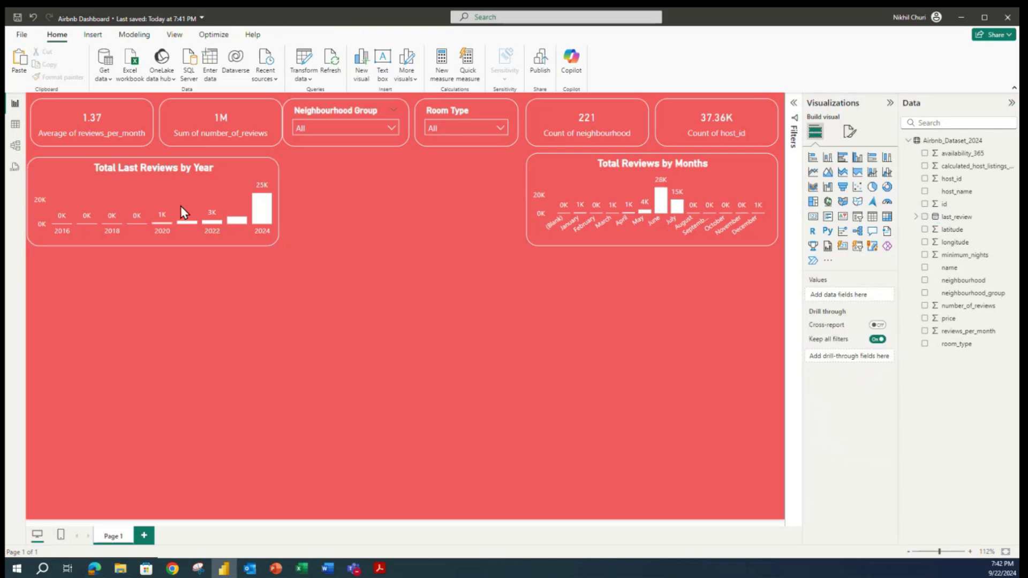
drag(181, 206, 187, 212)
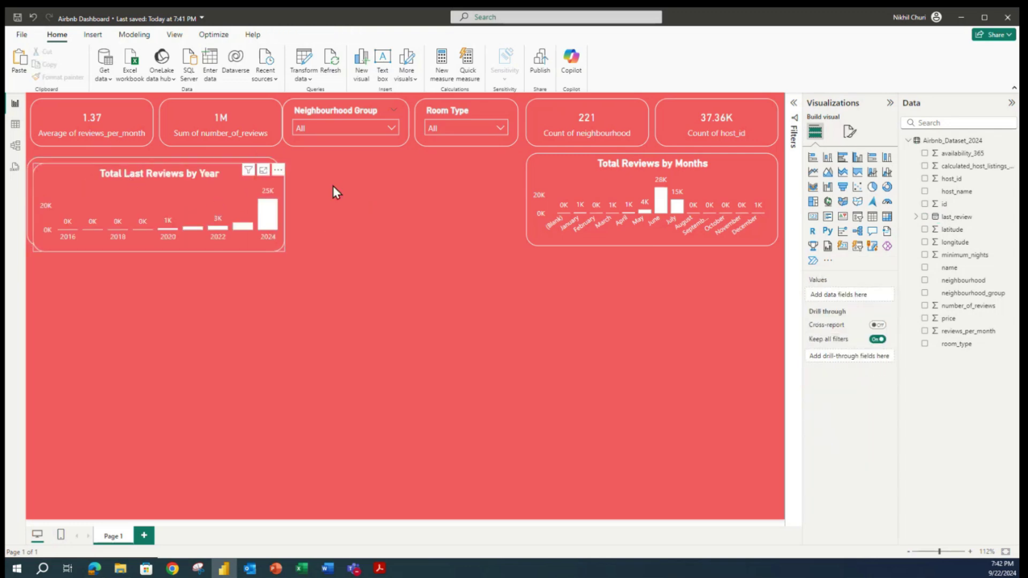
key(ctrl+v)
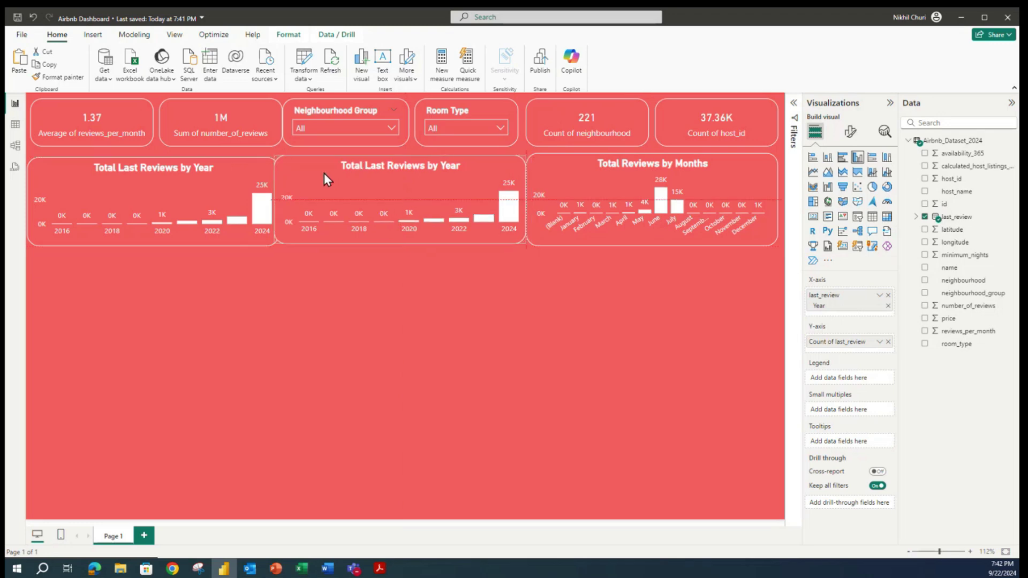
drag(323, 173, 324, 173)
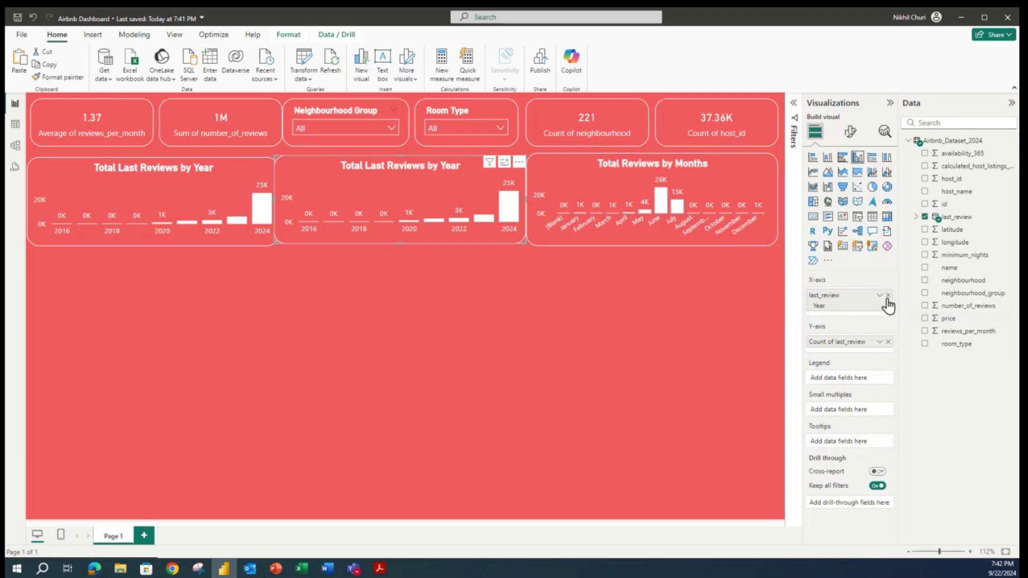
Convert the middle chart copy to a clustered bar chart and clear both of its axis fields.
click(842, 158)
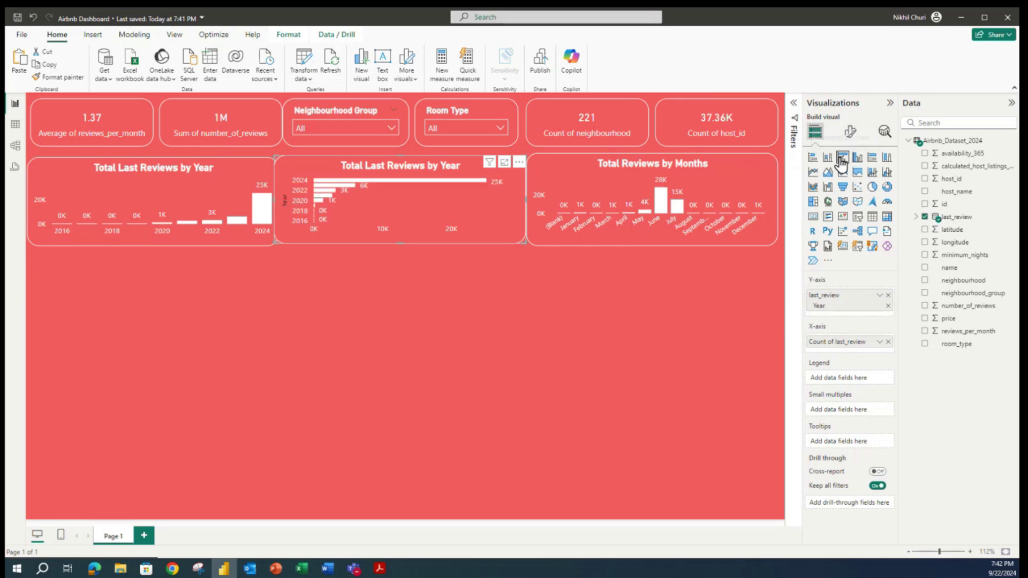
click(888, 295)
click(888, 326)
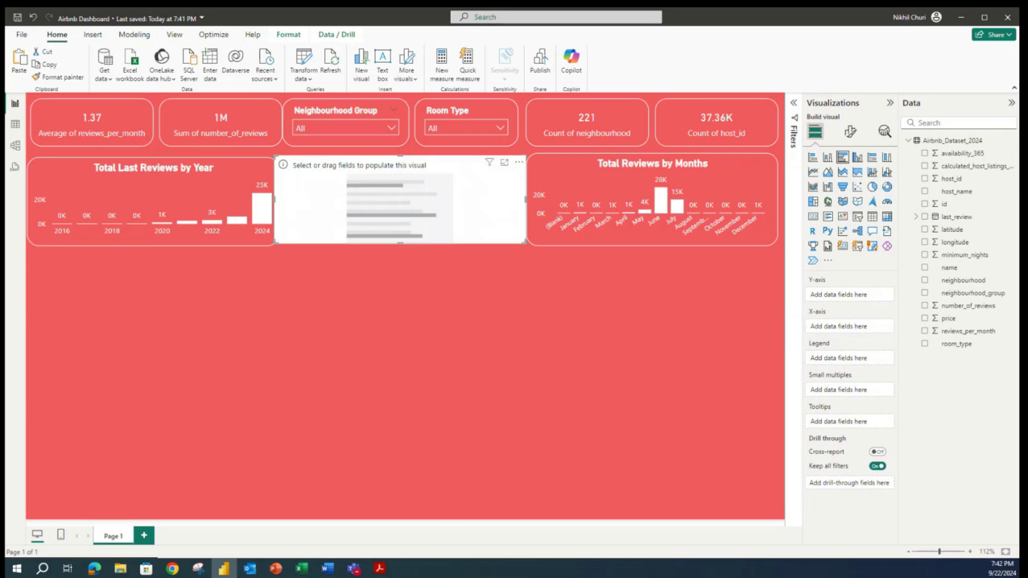
click(94, 568)
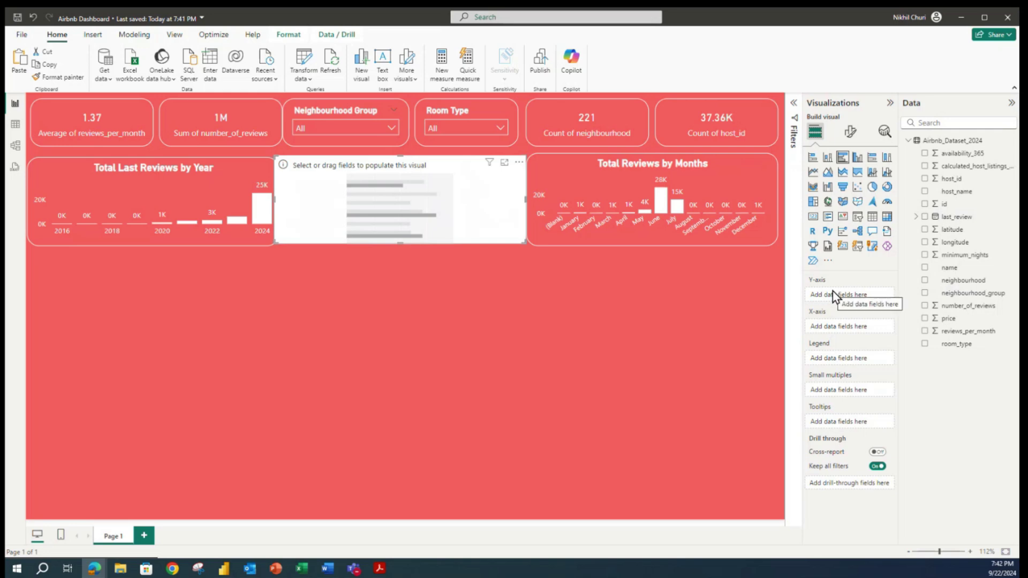
Put neighbourhood_group on the bar chart's Y-axis and the count of name on its X-axis, and extend the chart downward to fit all groups.
drag(971, 292, 849, 295)
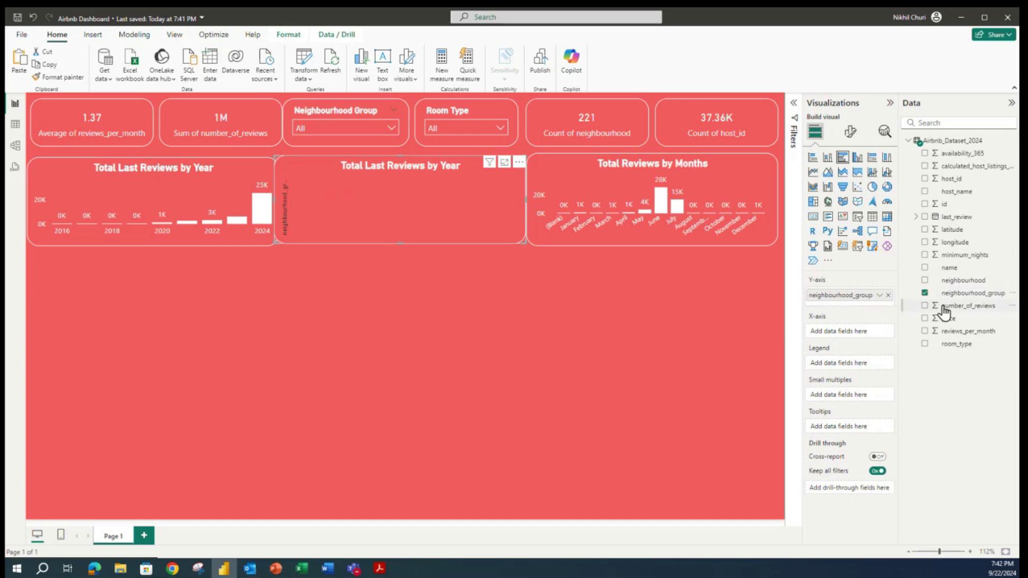
drag(950, 270, 834, 333)
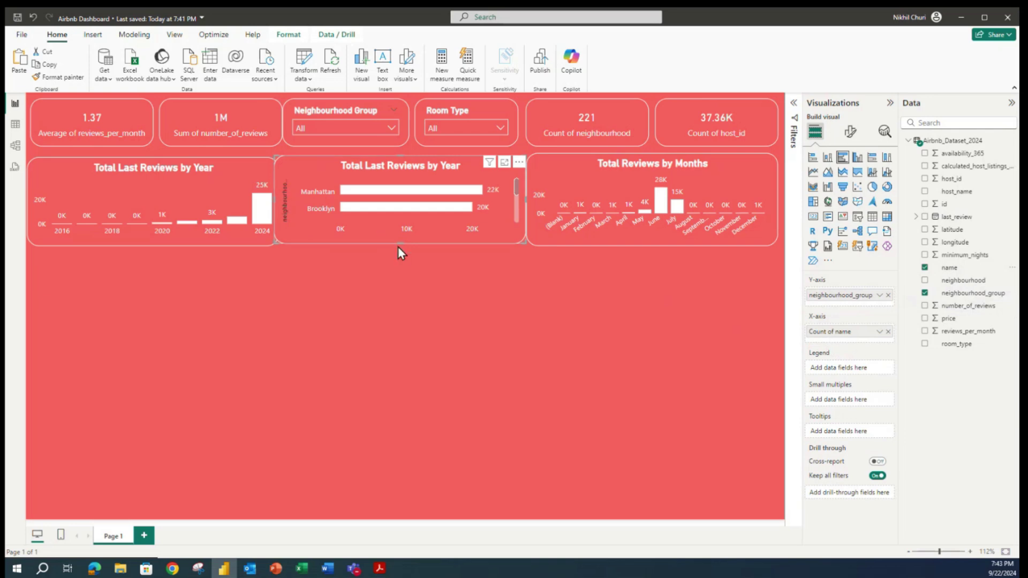
drag(400, 244, 401, 271)
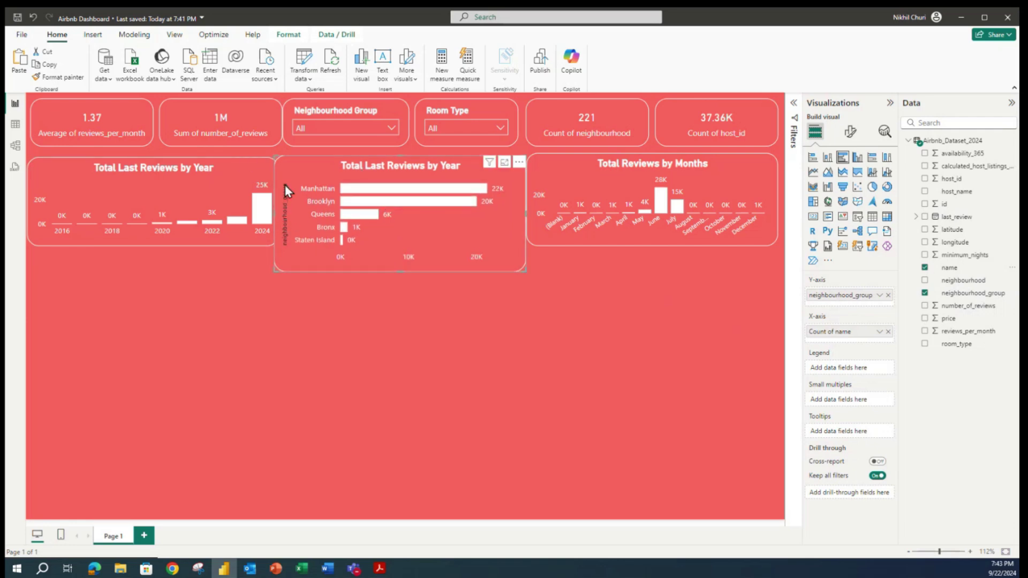
Turn off the Y-axis title of the neighbourhood group bar chart.
click(851, 137)
click(819, 205)
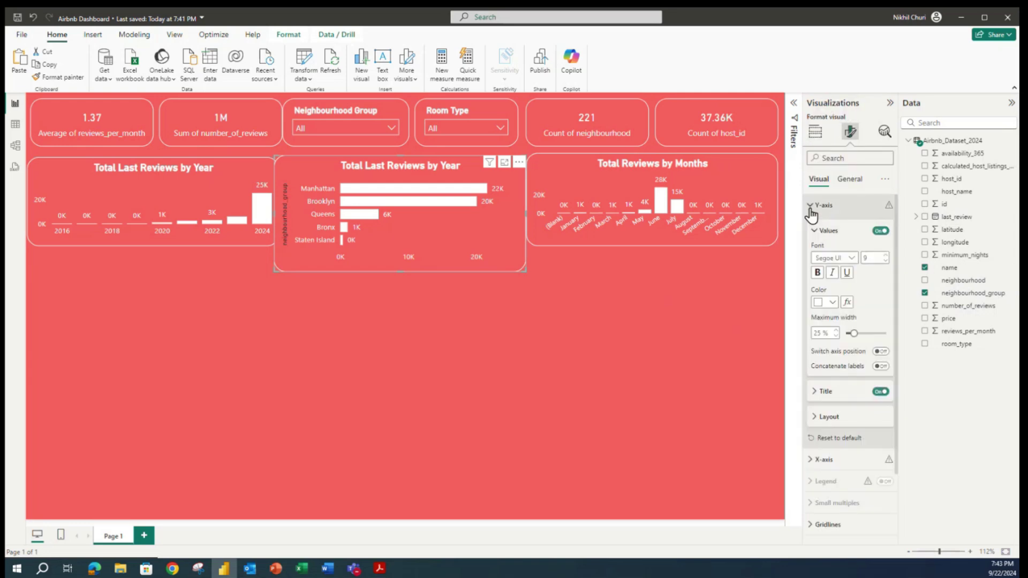
click(881, 391)
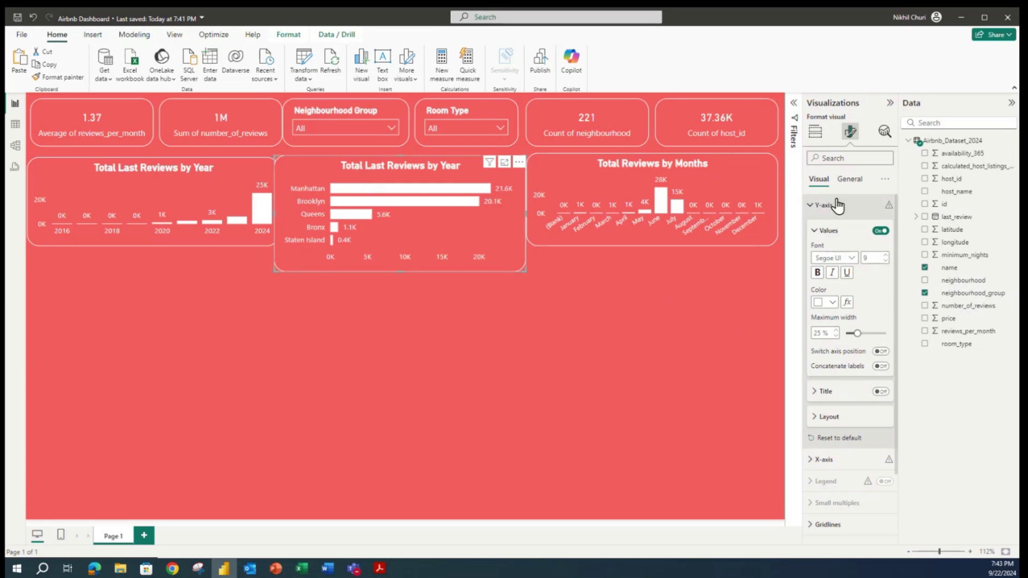
click(852, 205)
Change the bar chart's title to "Total Bookings by Neighboorhood Group".
click(850, 179)
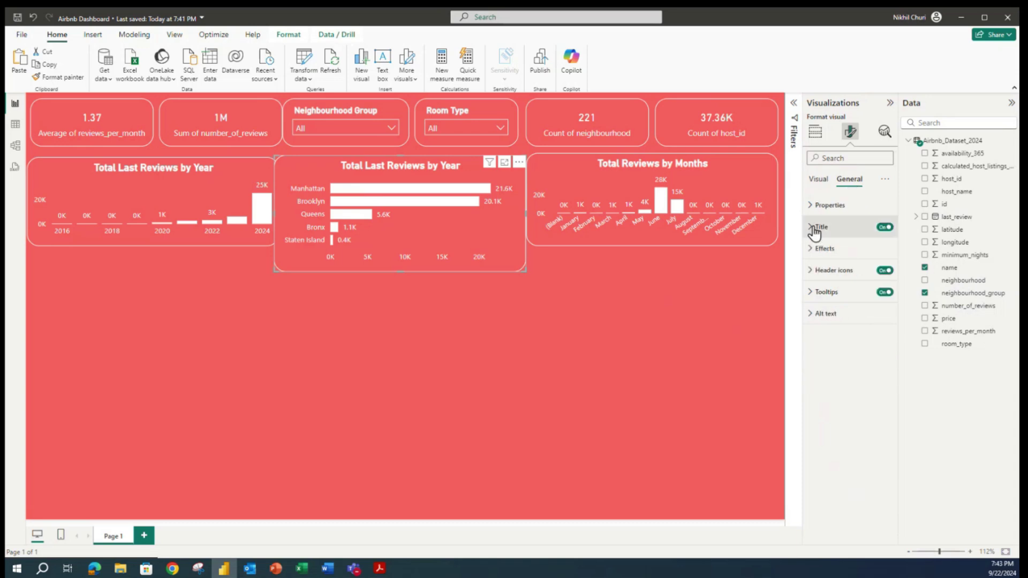
click(819, 227)
double_click(843, 276)
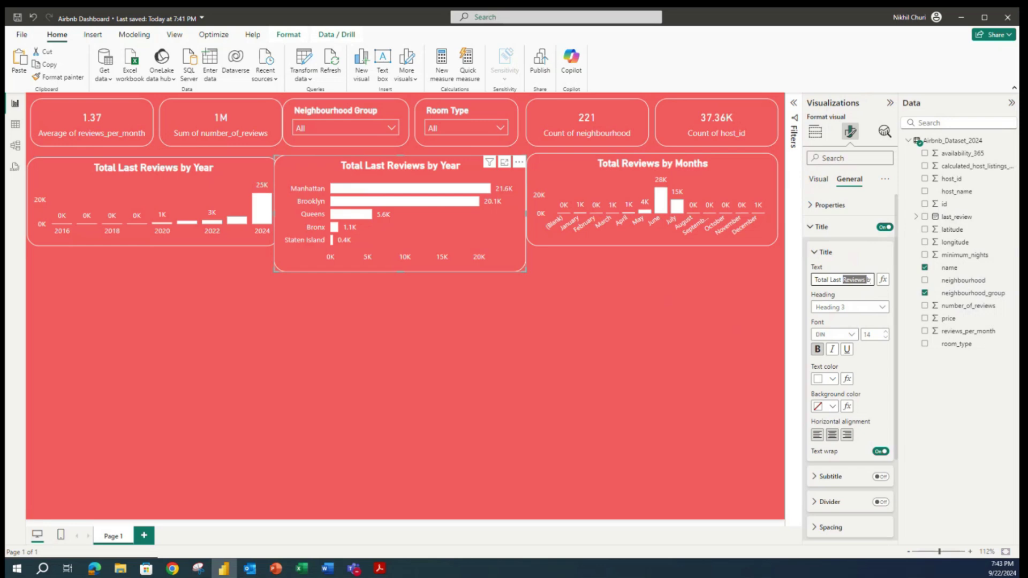
click(94, 568)
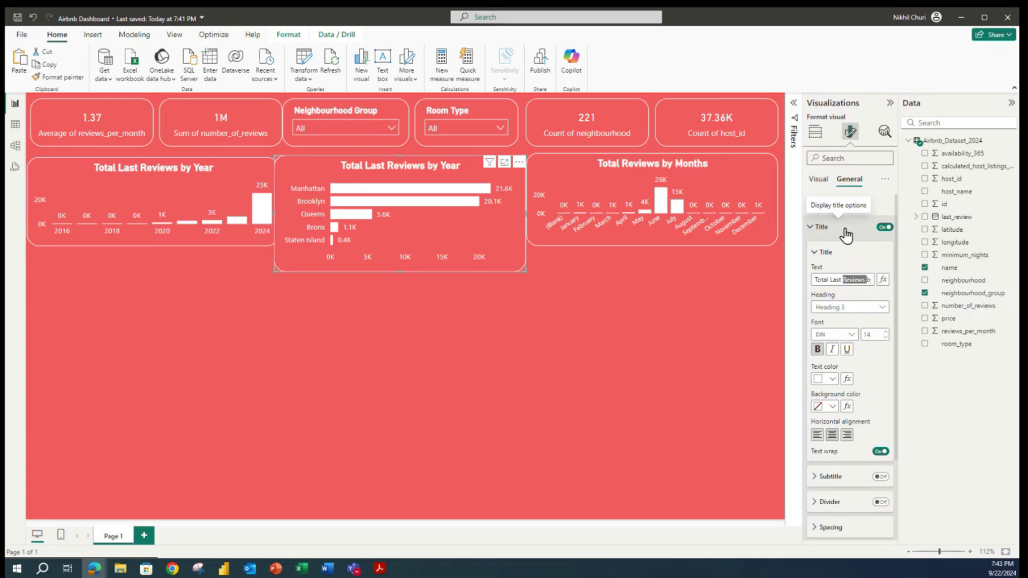
triple_click(857, 277)
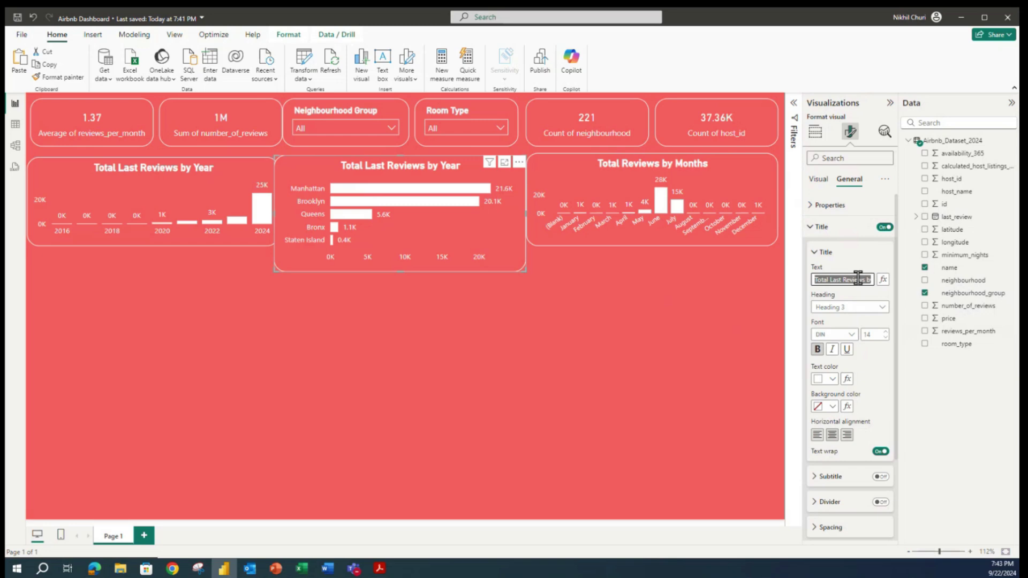
text(Total Bookings by)
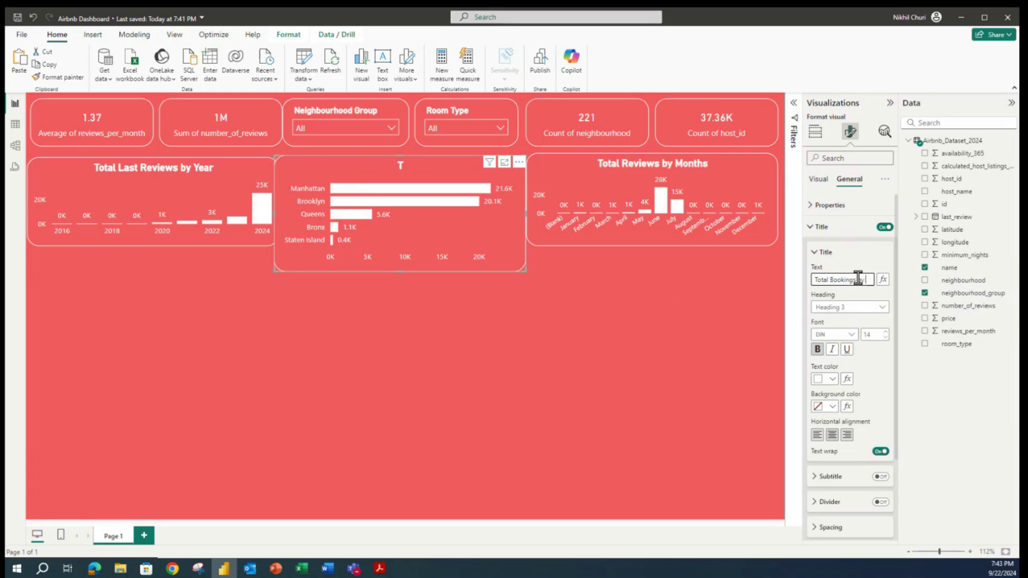
text( Neighboor)
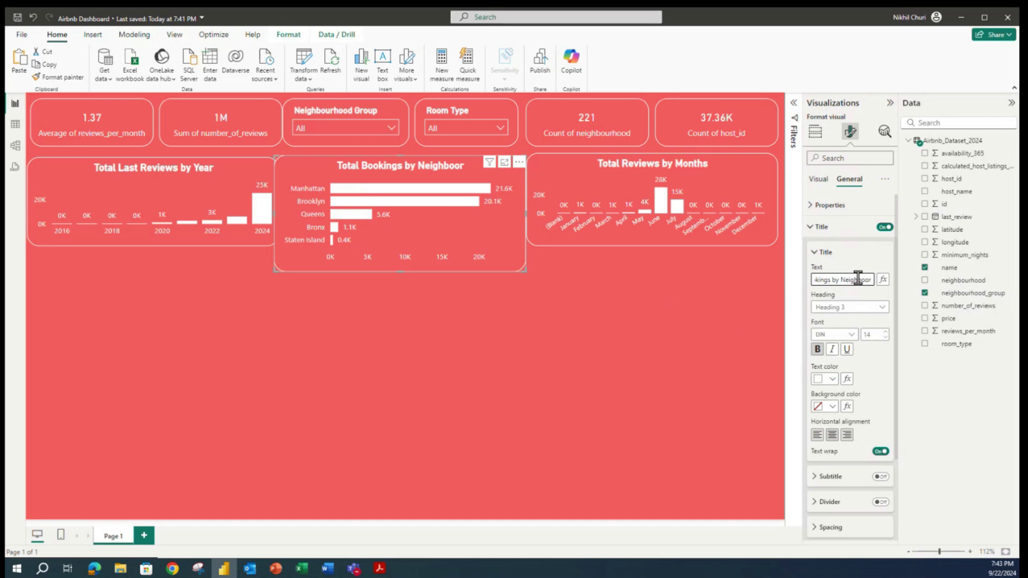
key(ctrl+a)
text(Neighbourhood Group)
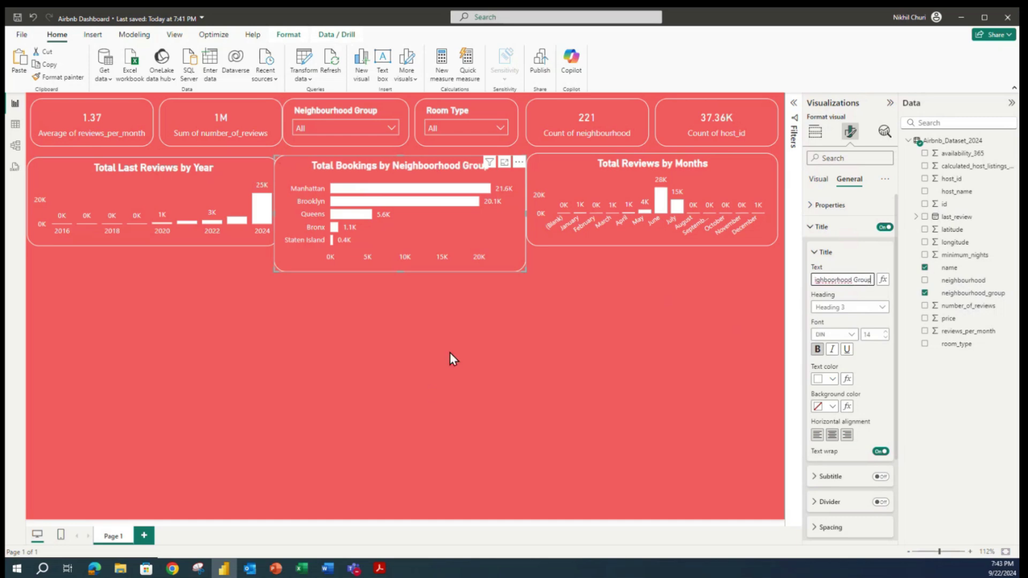
click(477, 287)
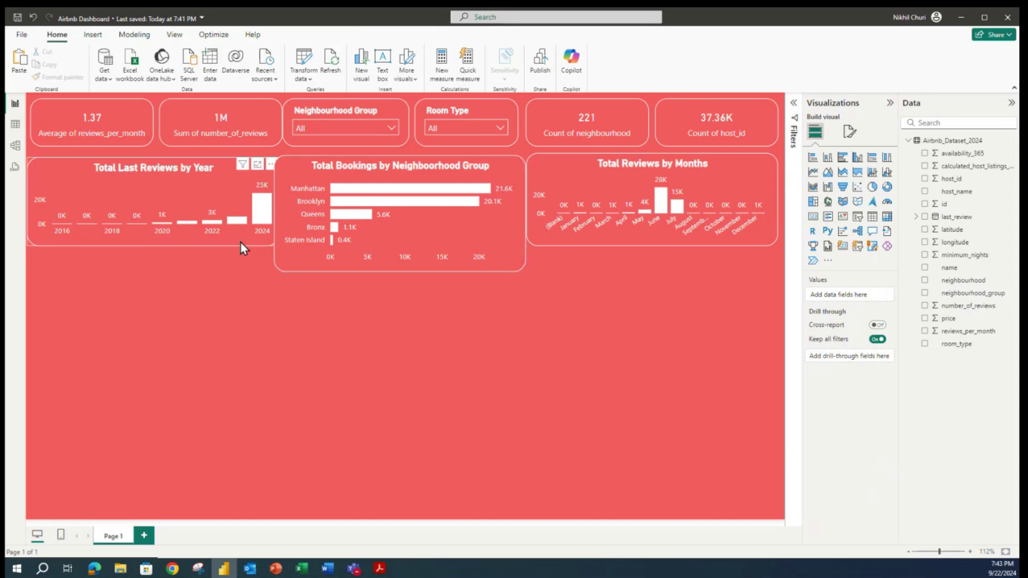
Extend the Total Last Reviews by Year chart downward to match the height of the neighbouring bar chart.
click(161, 246)
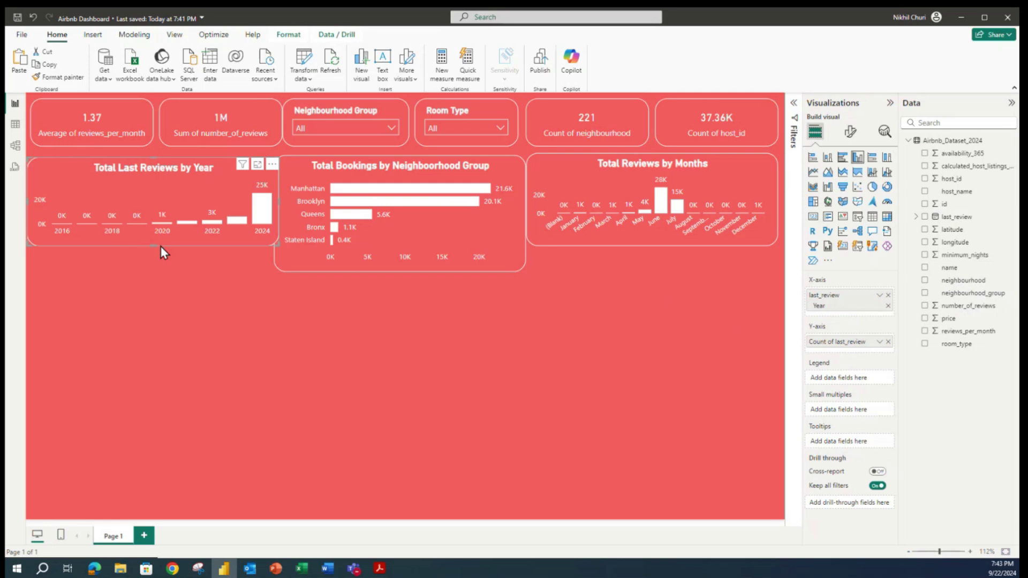
drag(155, 261, 155, 271)
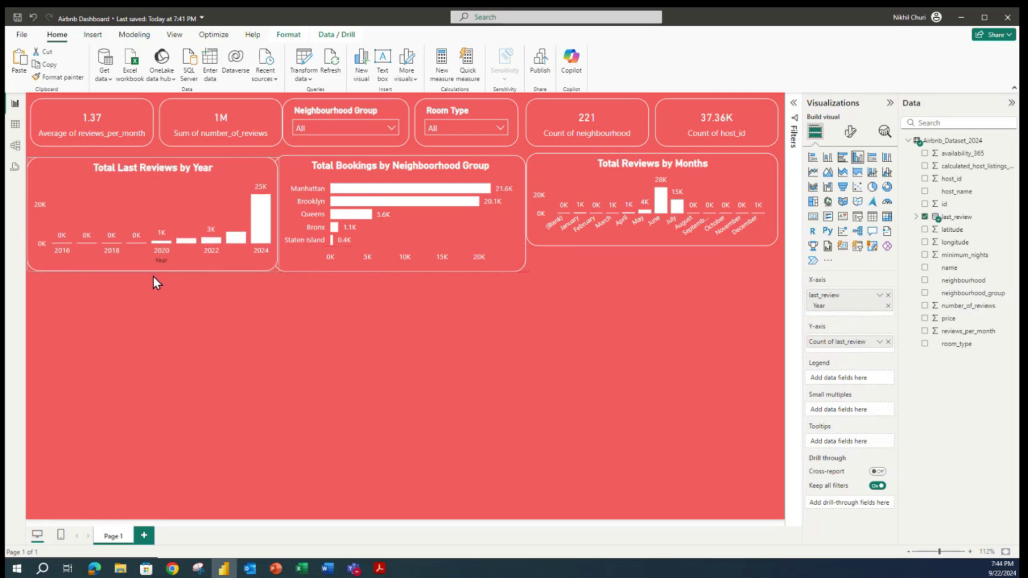
Extend the Total Reviews by Months chart downward to its neighbours' height and trim the left edge of the neighbourhood group bookings chart.
click(657, 245)
drag(653, 246, 653, 271)
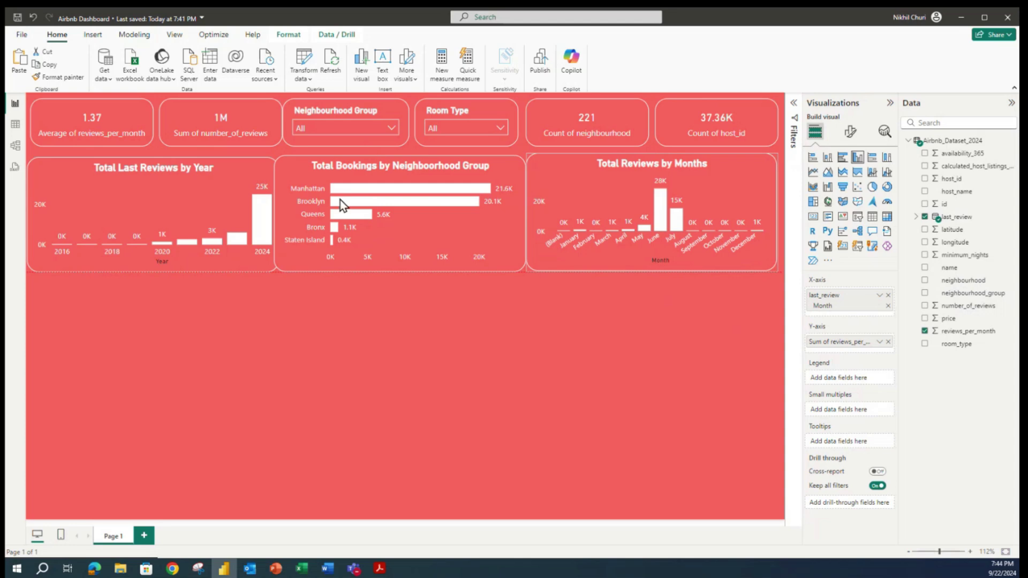
click(278, 191)
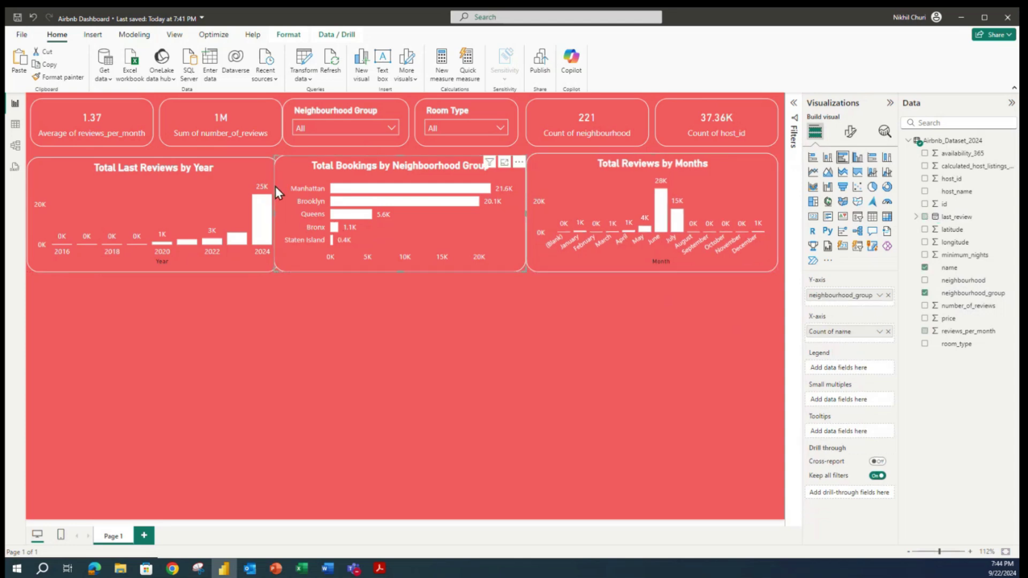
drag(277, 213, 279, 214)
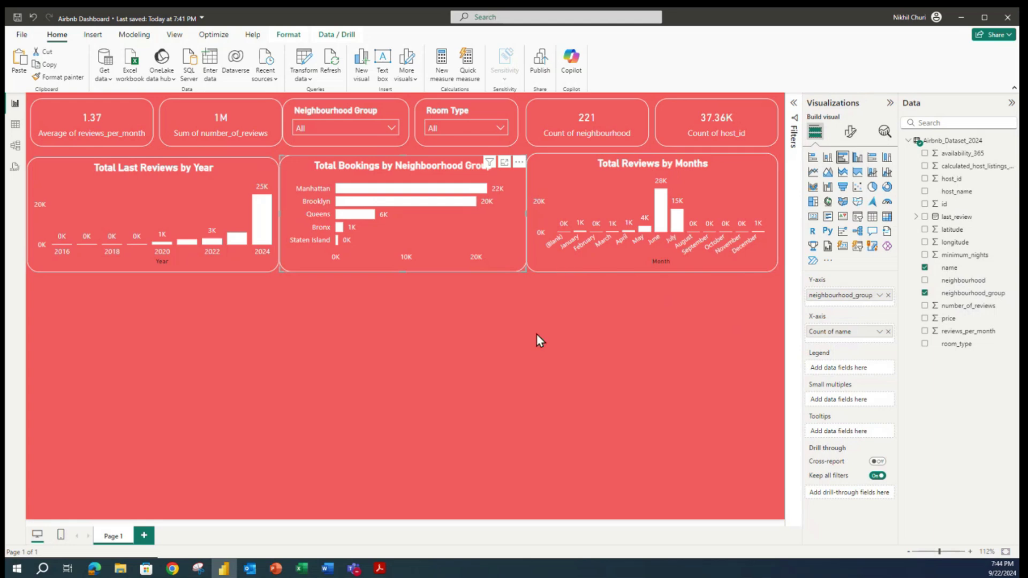
Save the report.
click(494, 289)
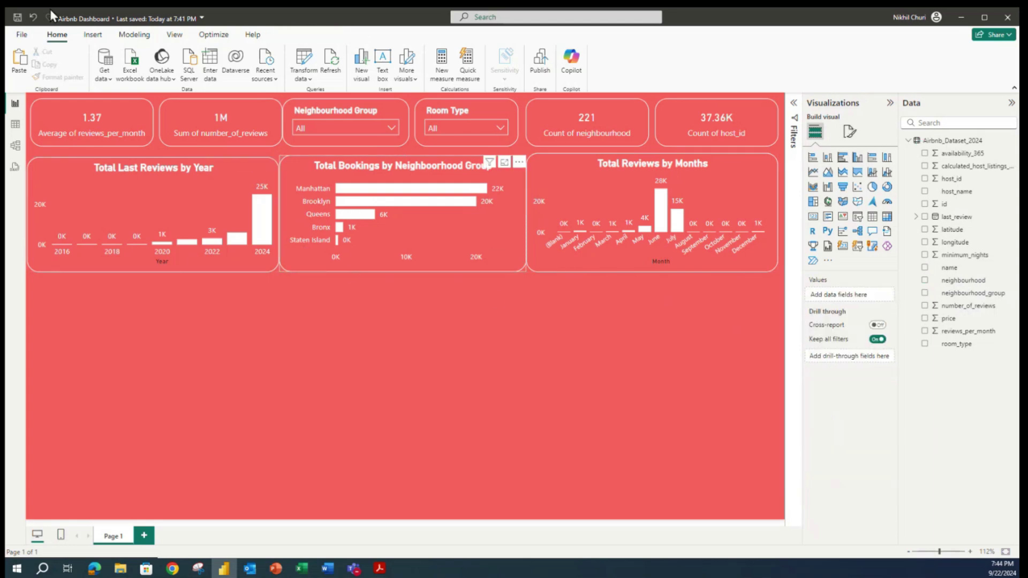
click(19, 18)
Duplicate the neighbourhood group bookings chart and place the copy directly below the Total Last Reviews by Year chart.
click(506, 224)
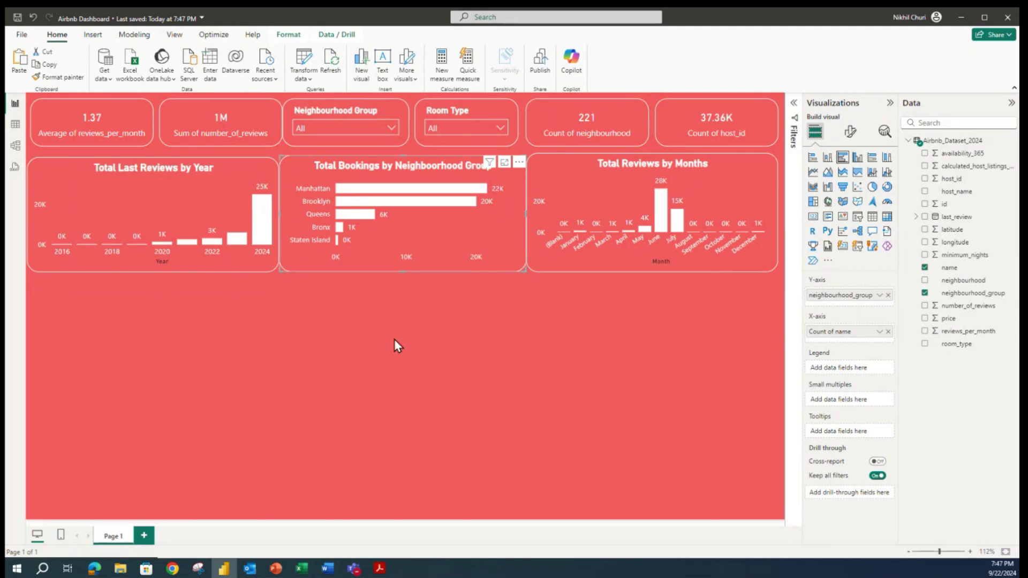
key(Right)
key(Down)
drag(484, 234, 235, 358)
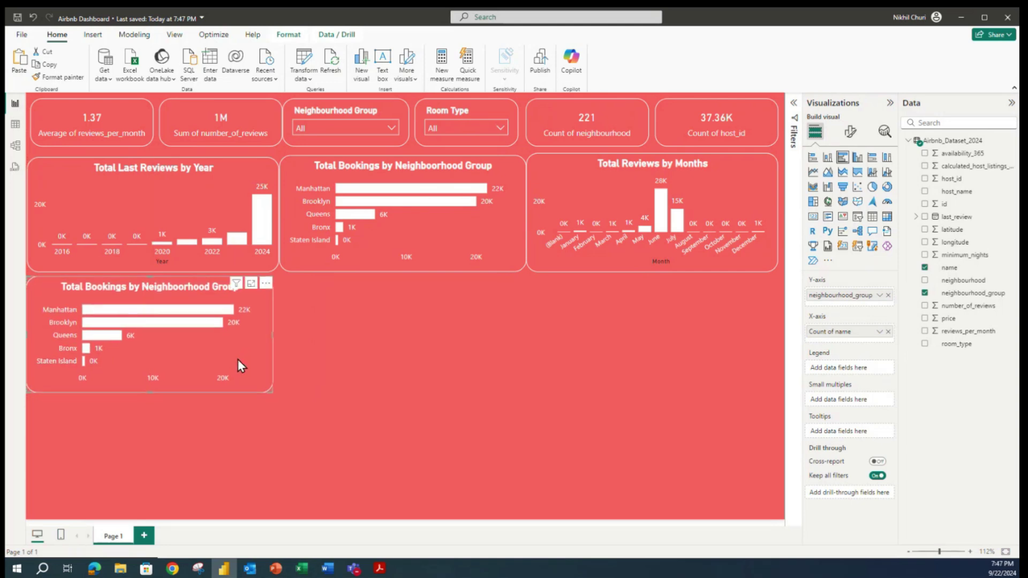
Replace the copied chart's fields with neighbourhood on the Y-axis and the average of price on the X-axis.
click(887, 295)
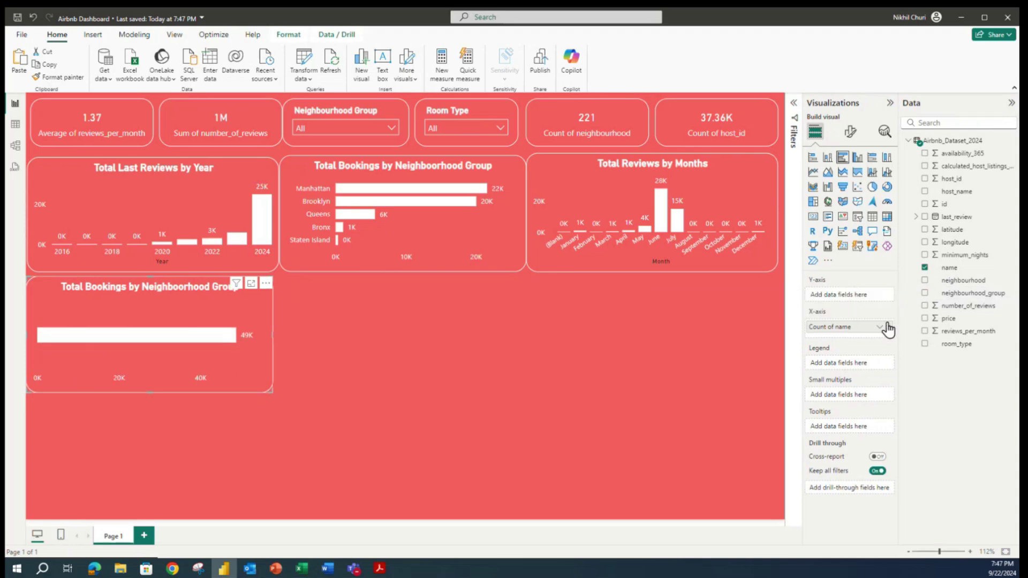
click(887, 328)
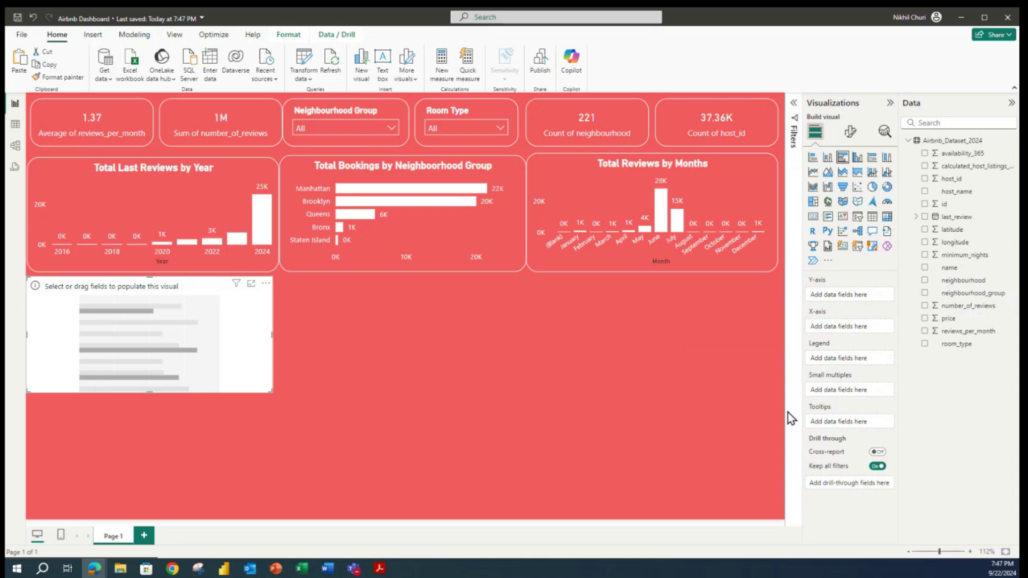
drag(966, 280, 846, 293)
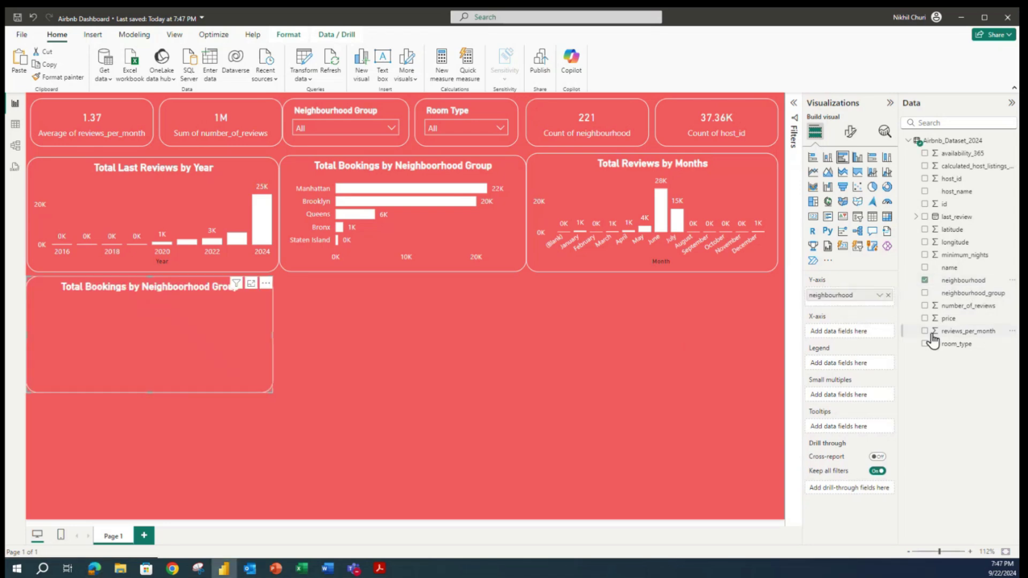
drag(943, 321, 840, 331)
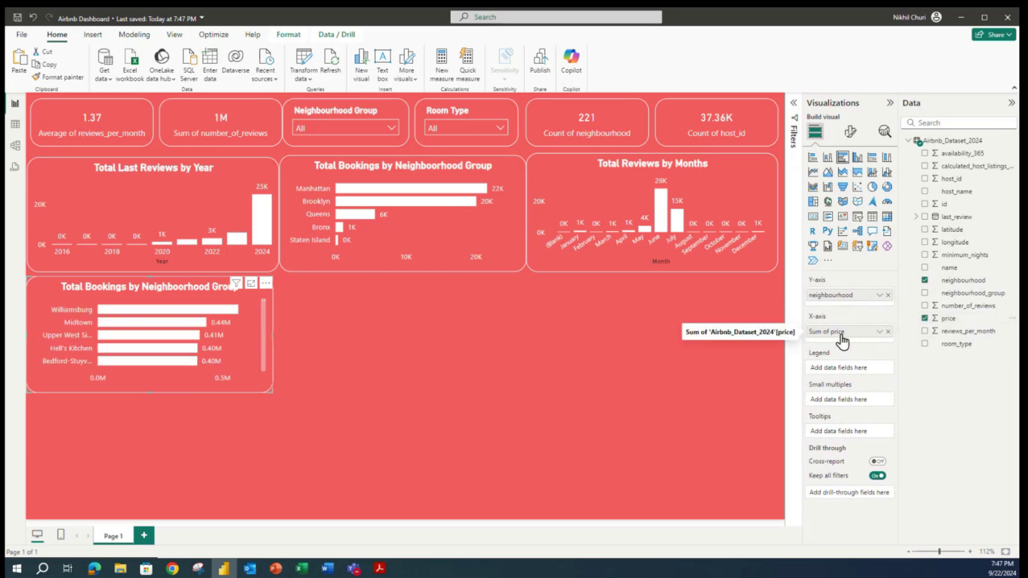
click(879, 332)
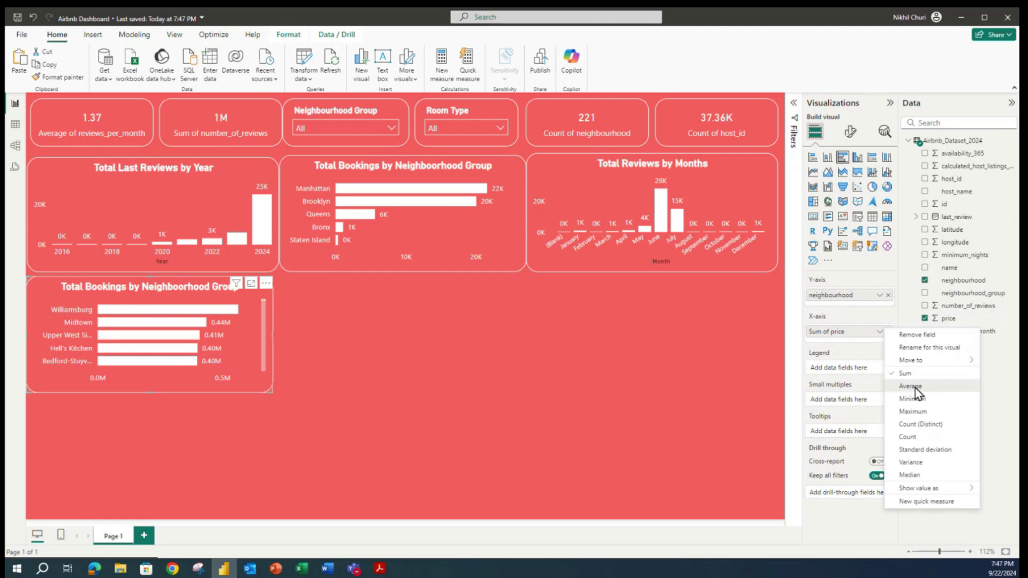
click(910, 391)
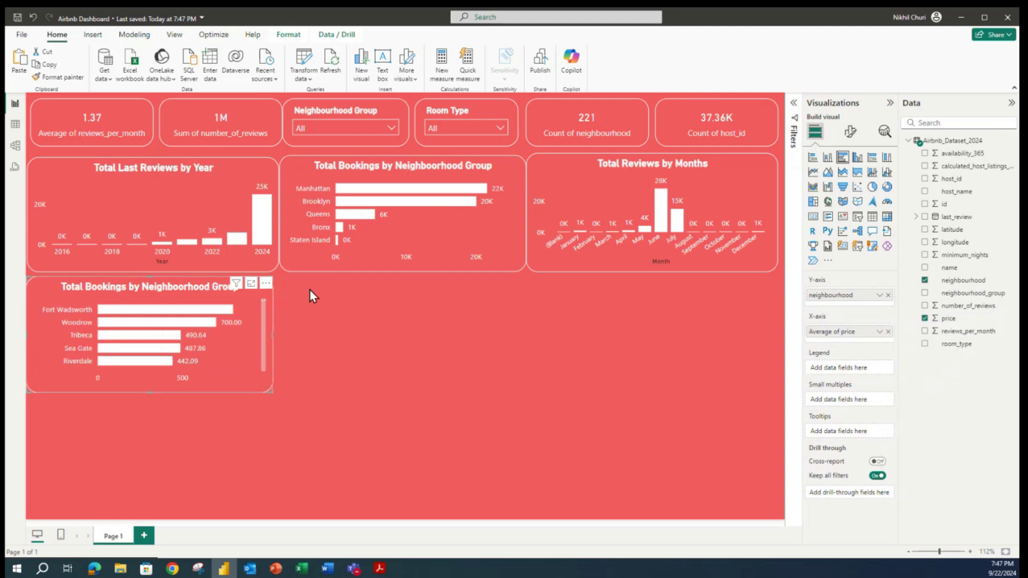
Change the copied chart's title to "Average Price by Neighborhood" and save the report.
click(850, 131)
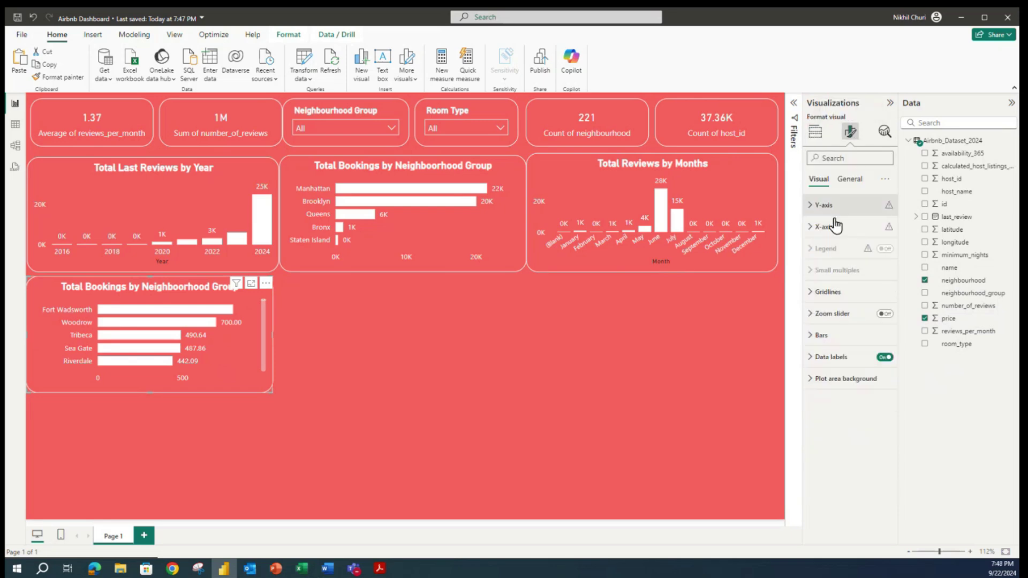
click(849, 181)
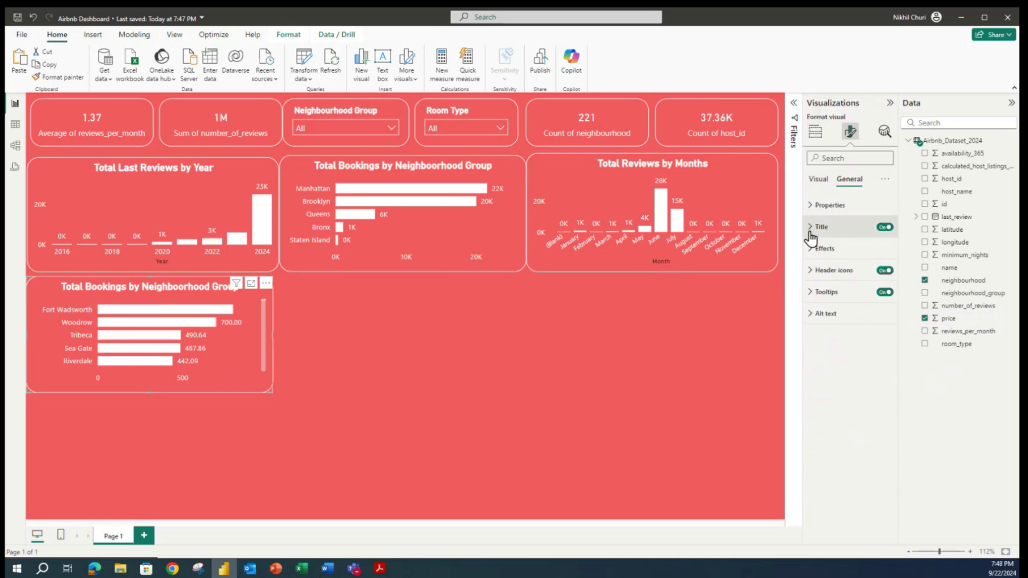
click(811, 231)
triple_click(841, 280)
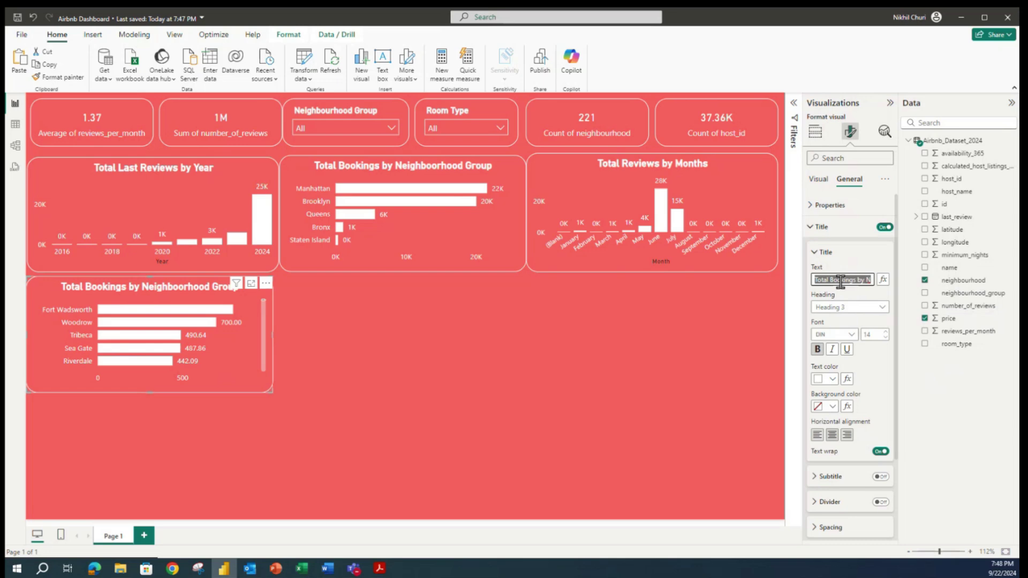
text(Average Price)
key(Return)
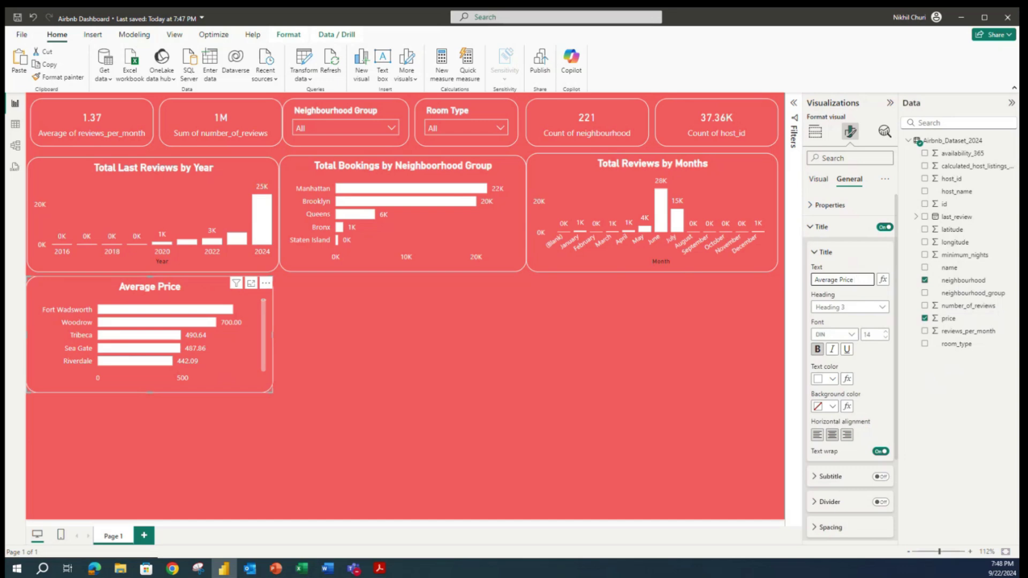
text(by Ne)
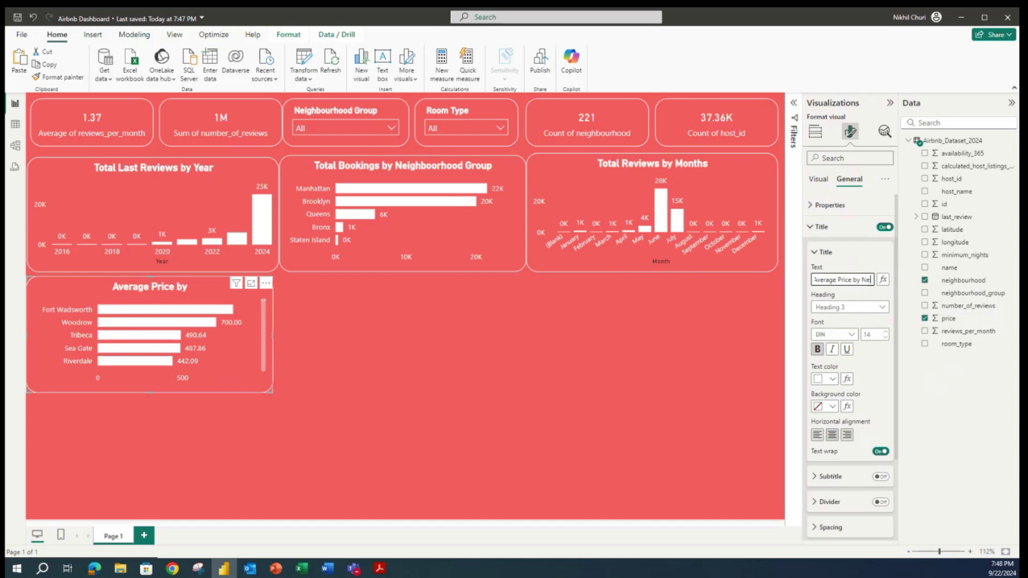
text(ighborhood)
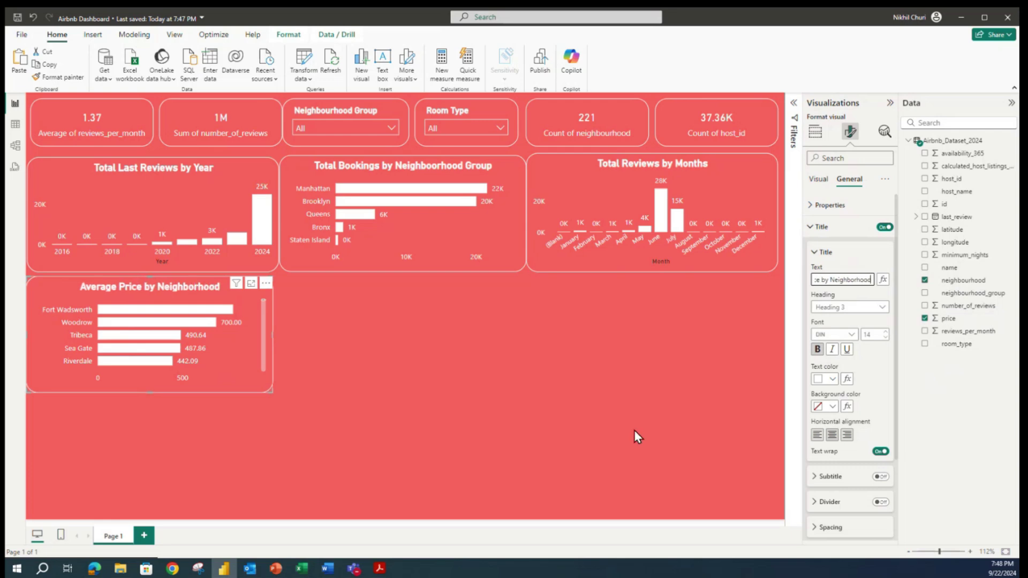
click(377, 372)
click(17, 17)
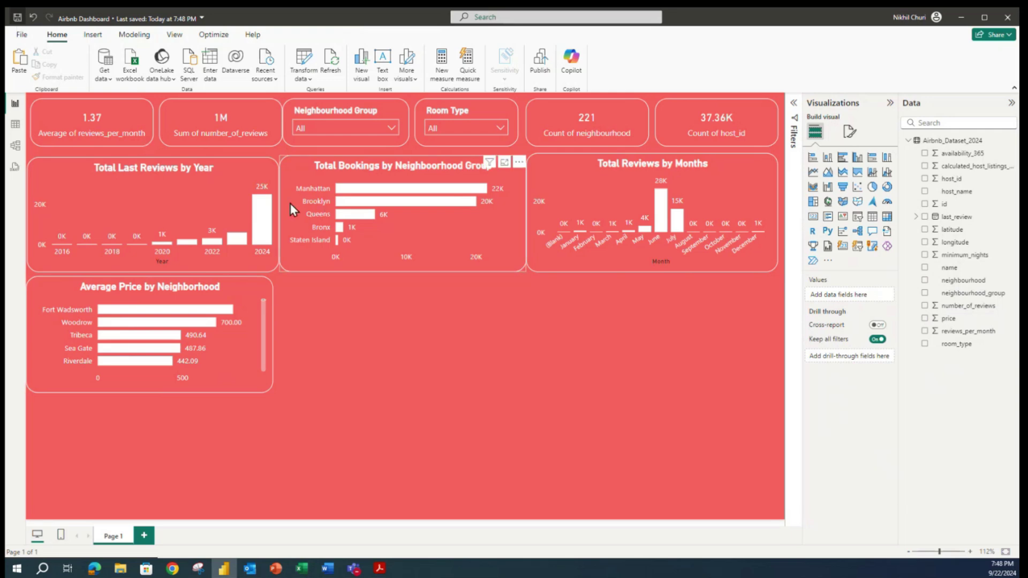
Narrow the three upper charts slightly to leave even gaps between them, matching the reviews-by-year chart to the width of the chart below.
click(181, 192)
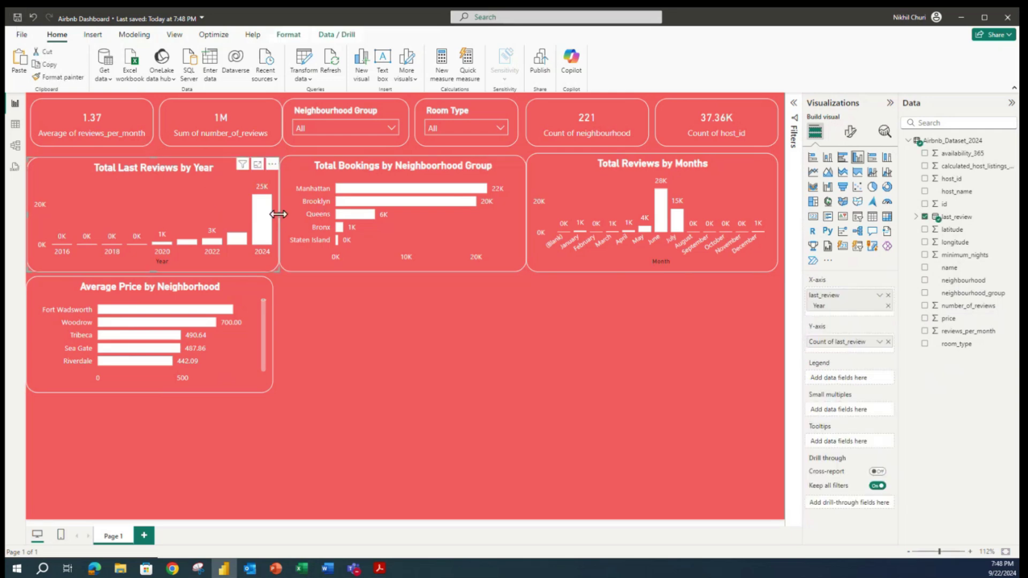
drag(275, 214, 274, 214)
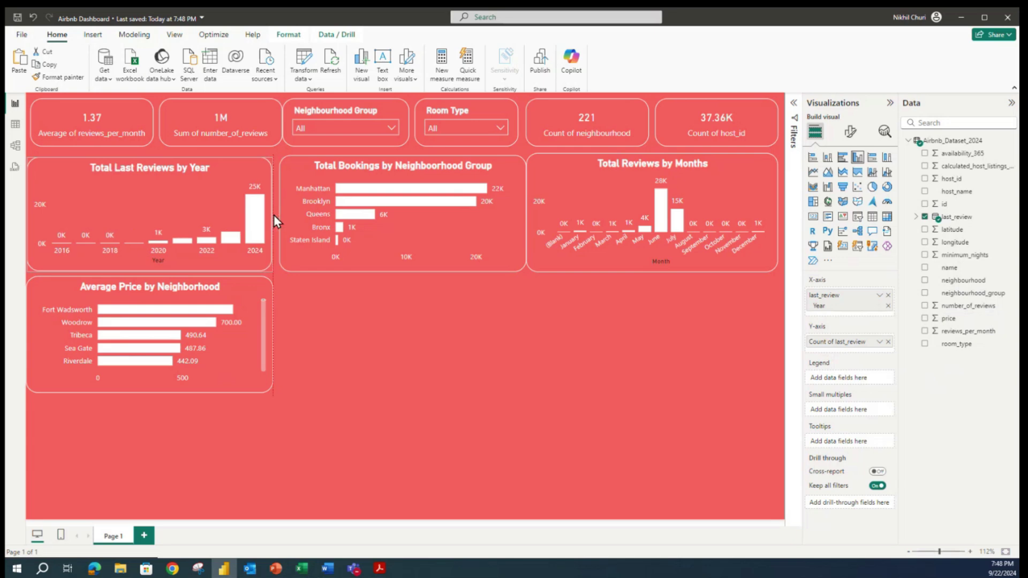
click(519, 212)
drag(524, 212, 519, 210)
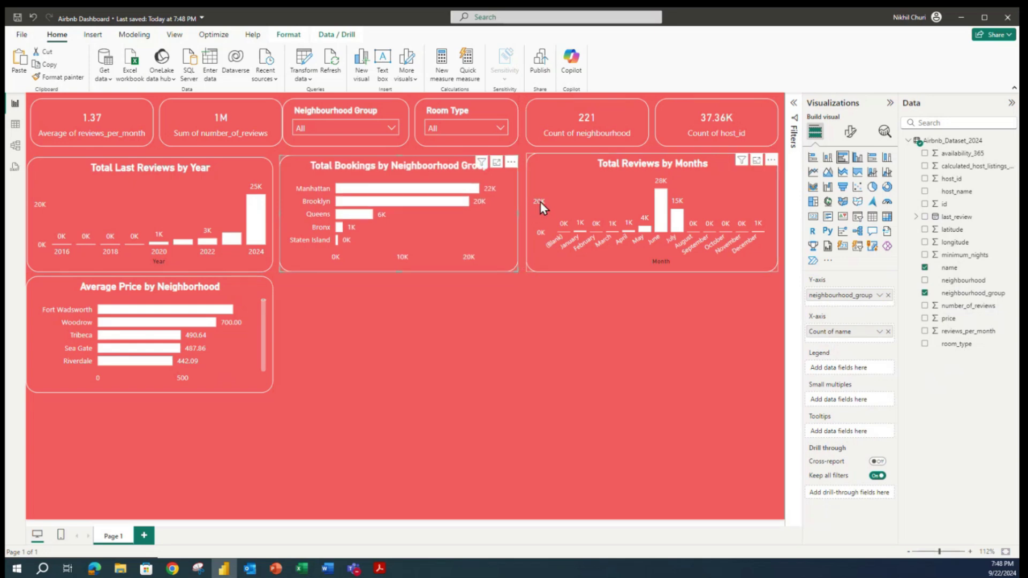
click(540, 211)
click(525, 211)
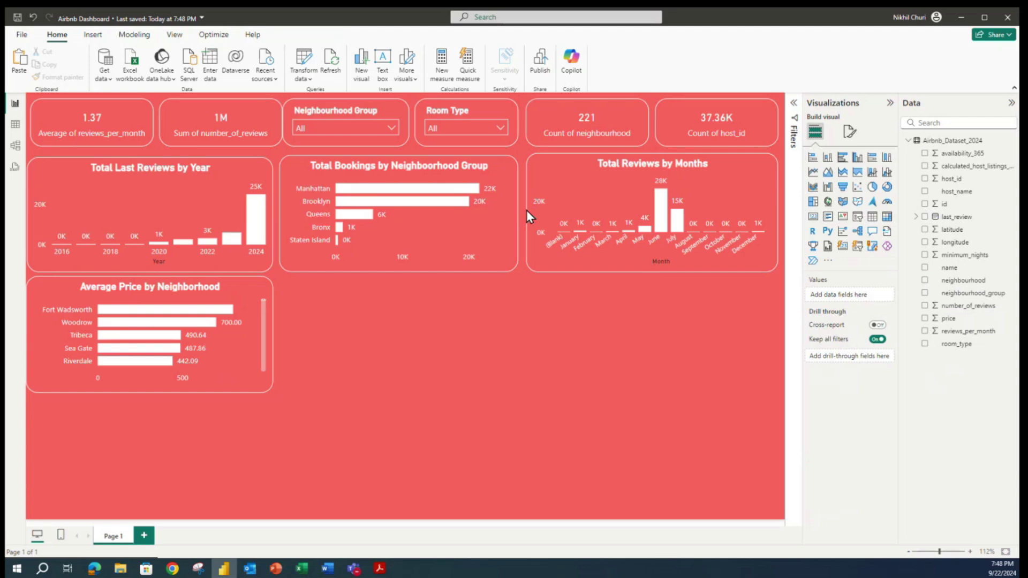
click(548, 206)
drag(531, 212, 528, 212)
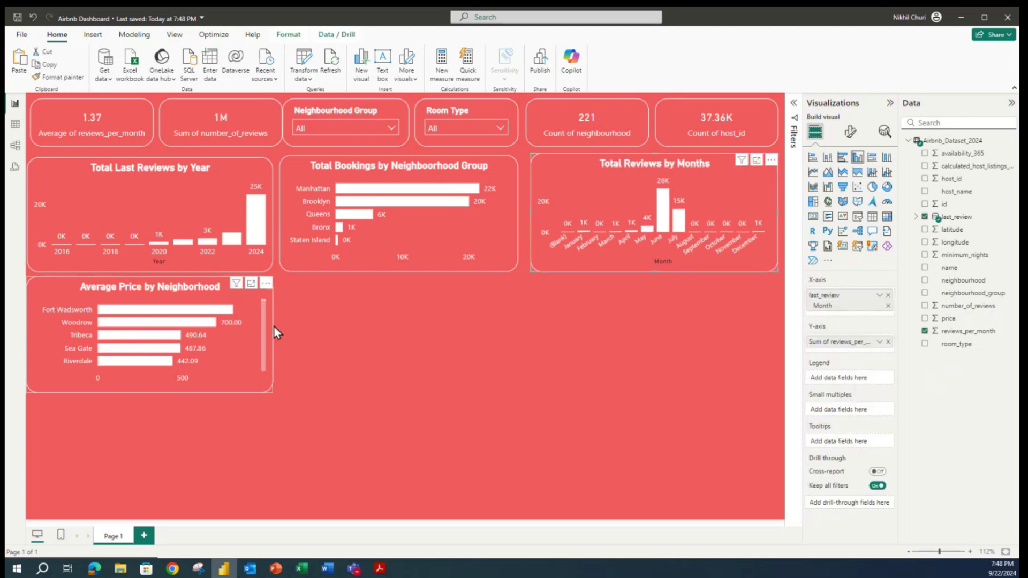
click(375, 353)
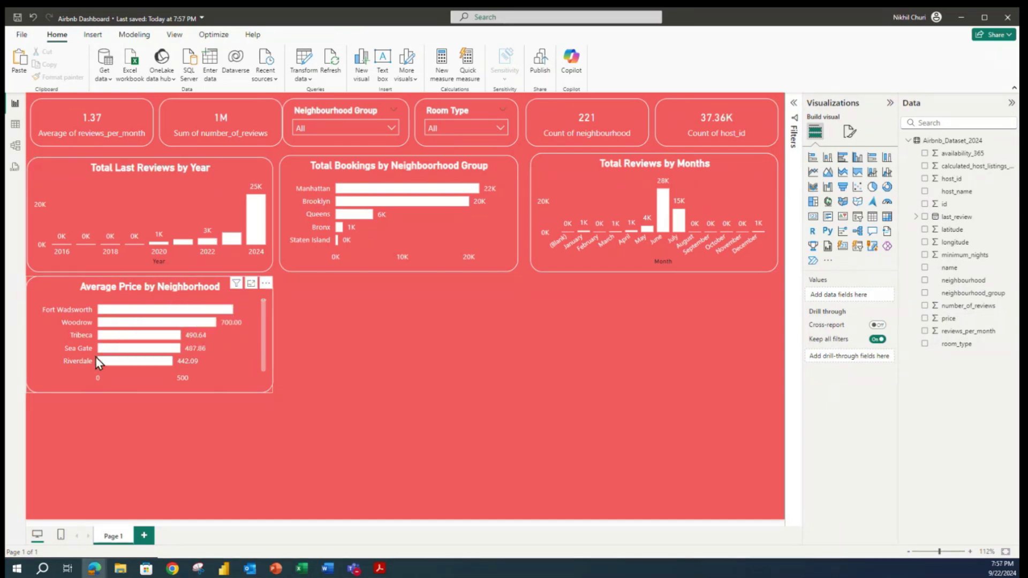
Duplicate the Average Price by Neighborhood chart and place the copy directly below the Total Reviews by Months chart.
click(54, 294)
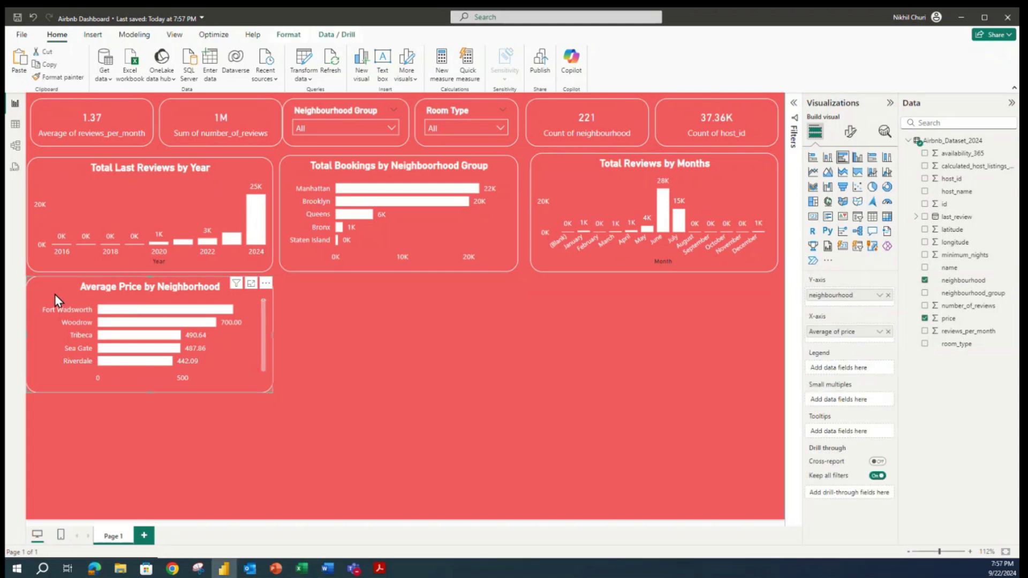
click(326, 345)
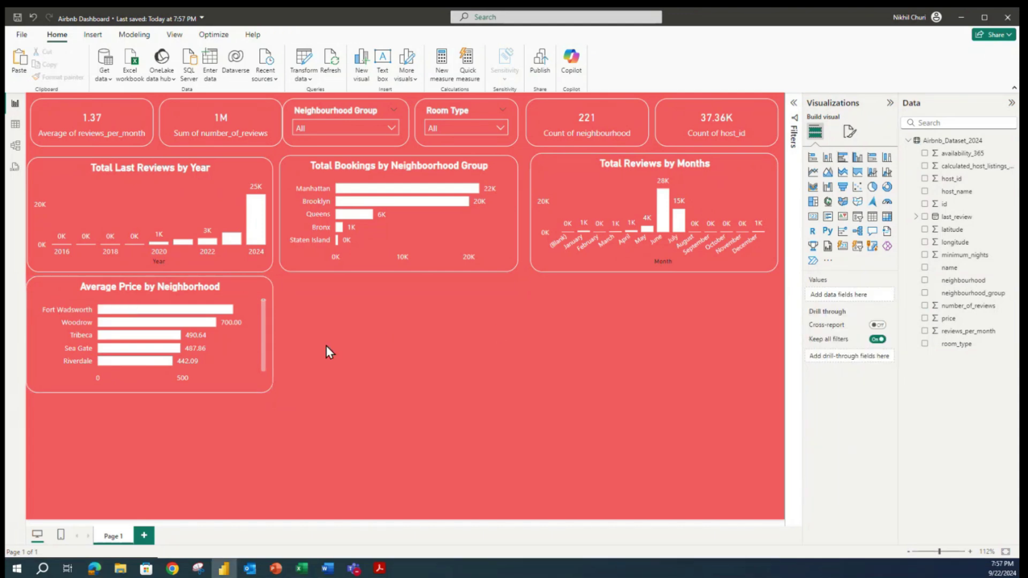
drag(128, 304, 560, 295)
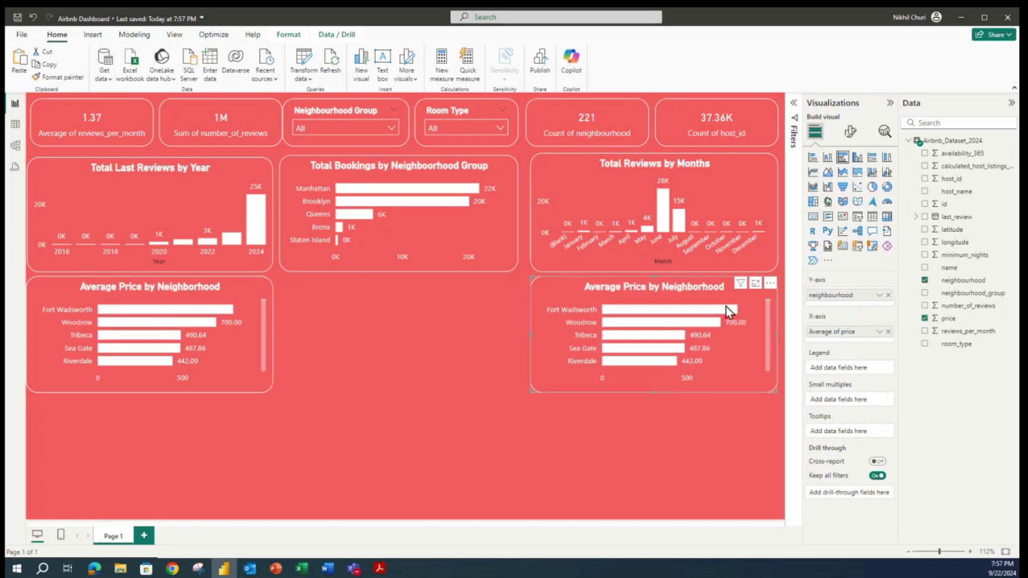
Replace the new copy's fields with host_name on the Y-axis and the sum of number_of_reviews on the X-axis.
click(888, 295)
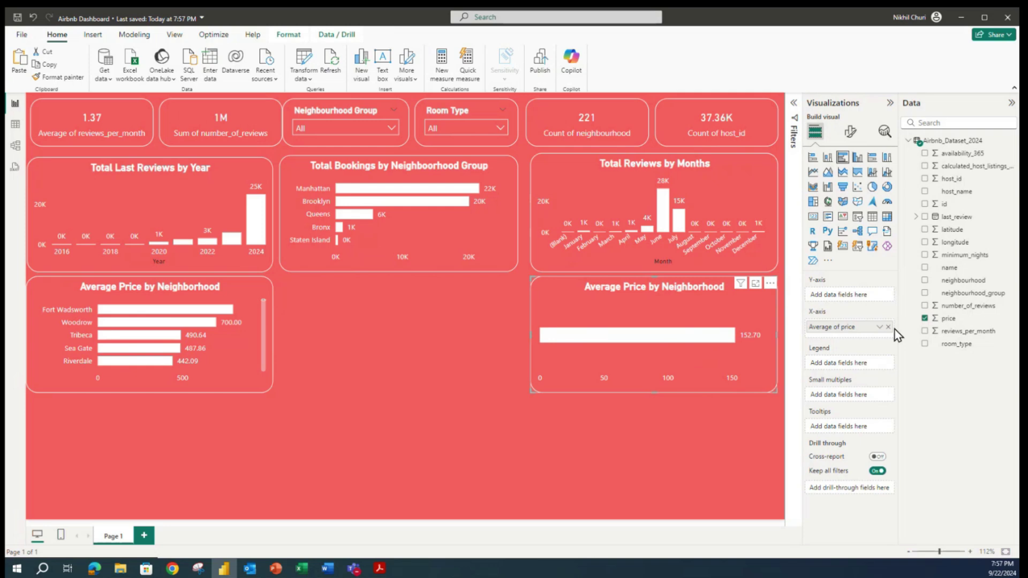
click(888, 332)
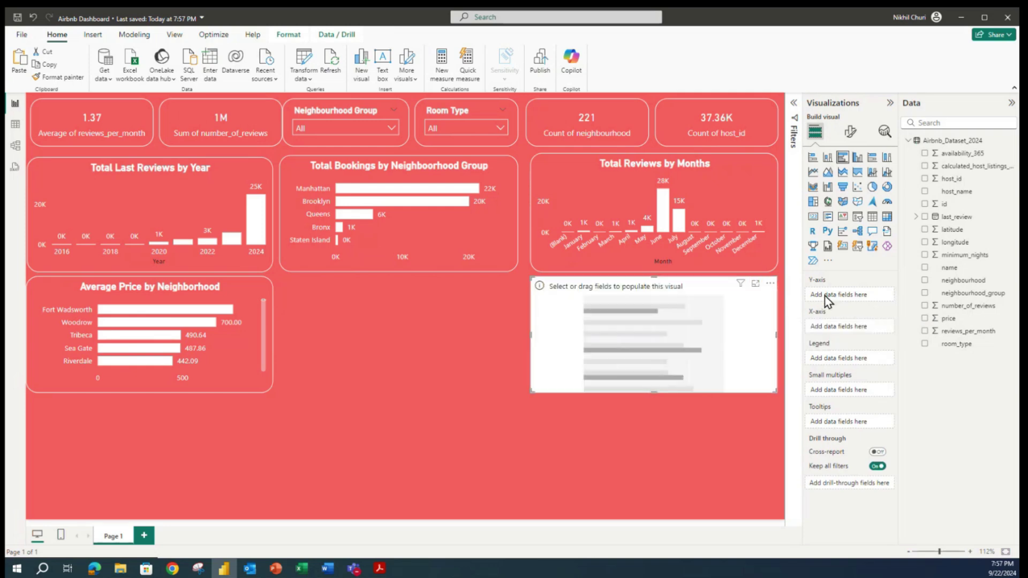
drag(956, 193, 844, 293)
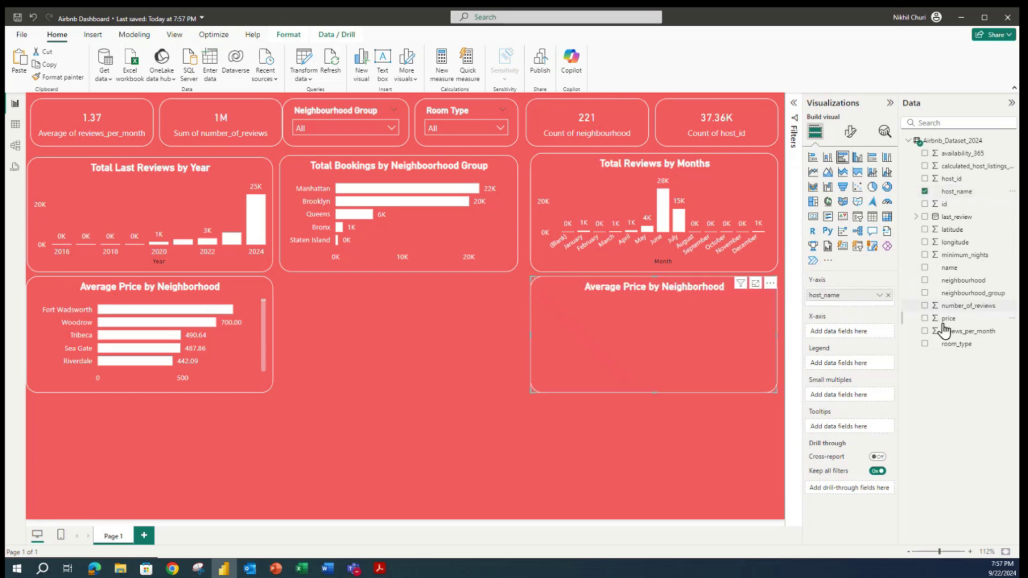
drag(966, 314, 846, 331)
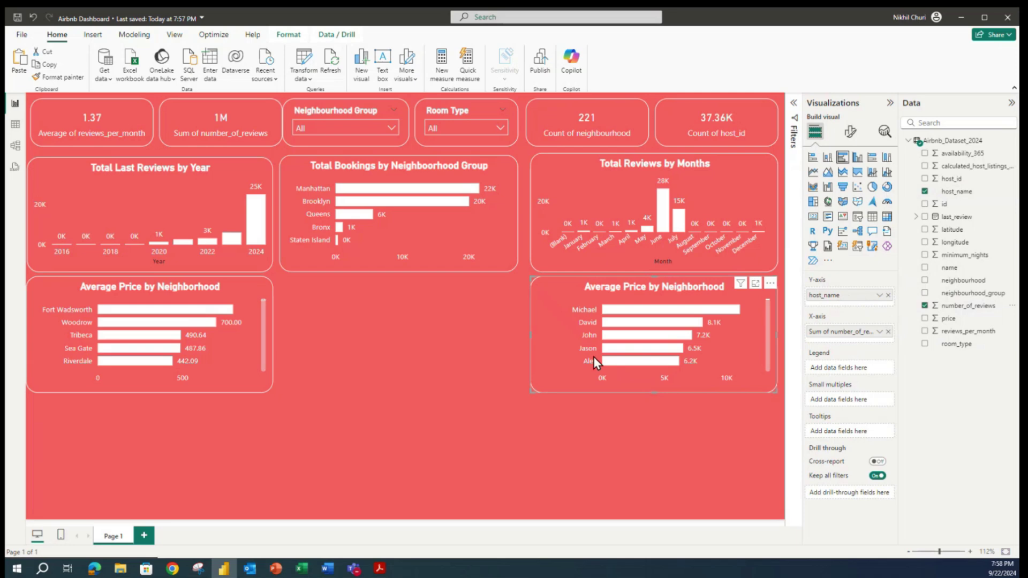
Add a host_id filter to the host_name chart and set it to Top N showing the top 10 items.
click(793, 107)
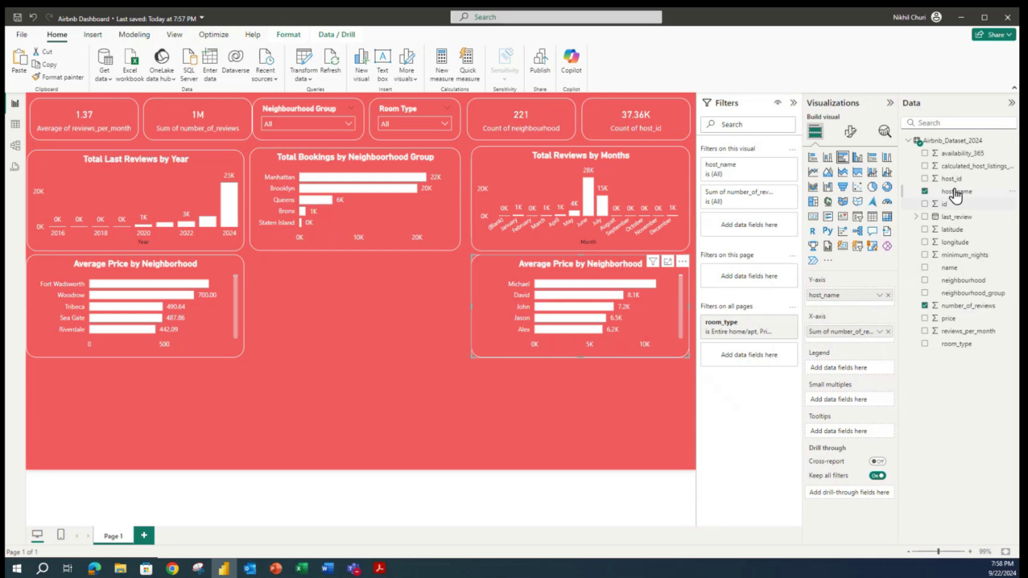
drag(953, 180, 731, 229)
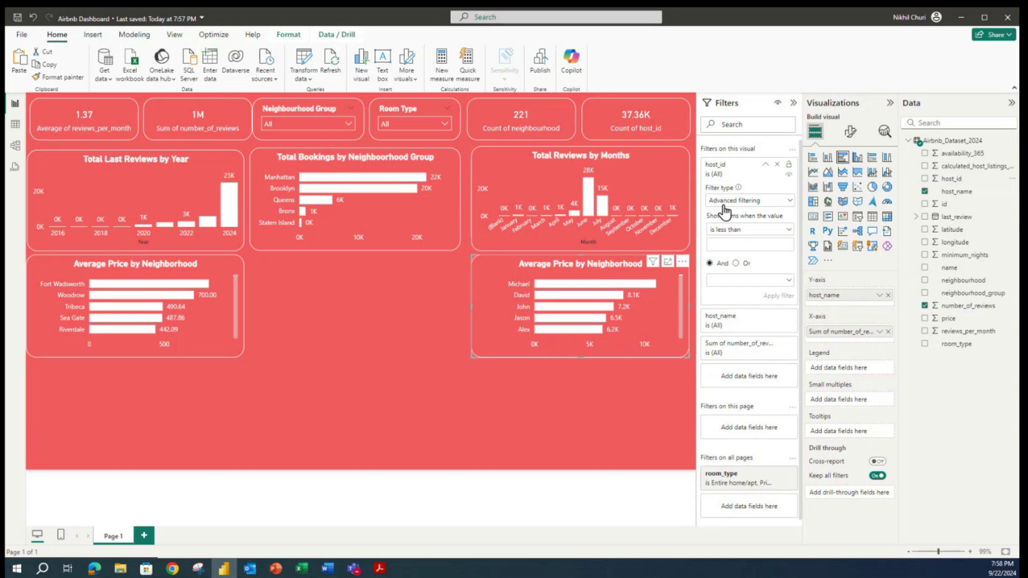
click(789, 202)
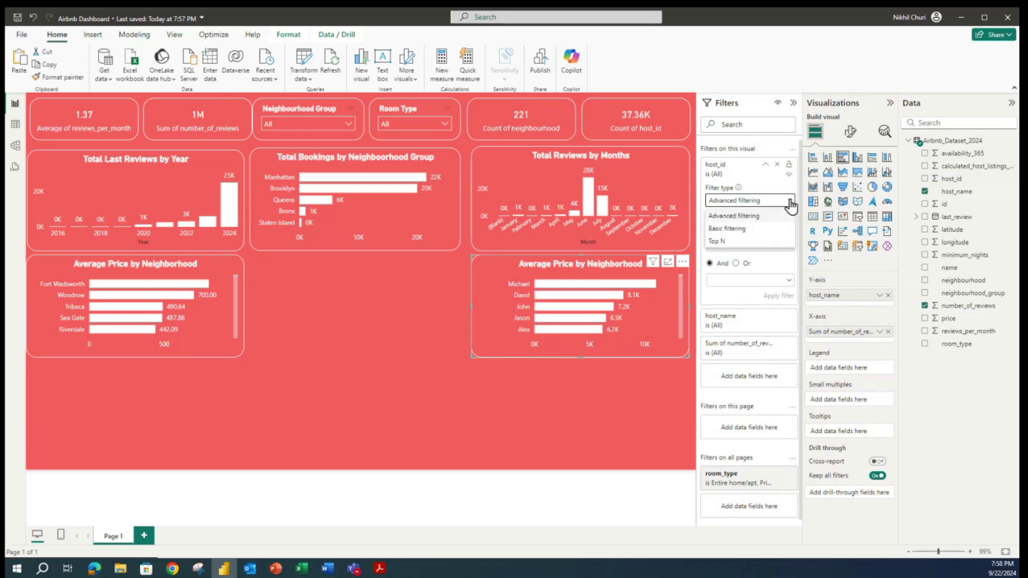
click(720, 242)
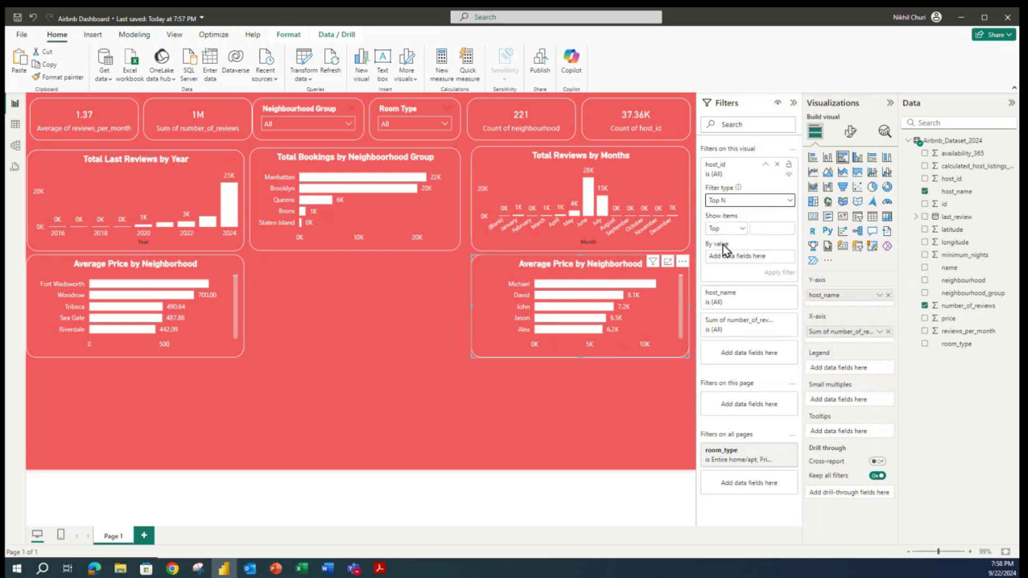
click(780, 228)
text(10)
Rank the chart's top 10 host_id filter by the sum of number_of_reviews and apply it.
drag(963, 306, 740, 259)
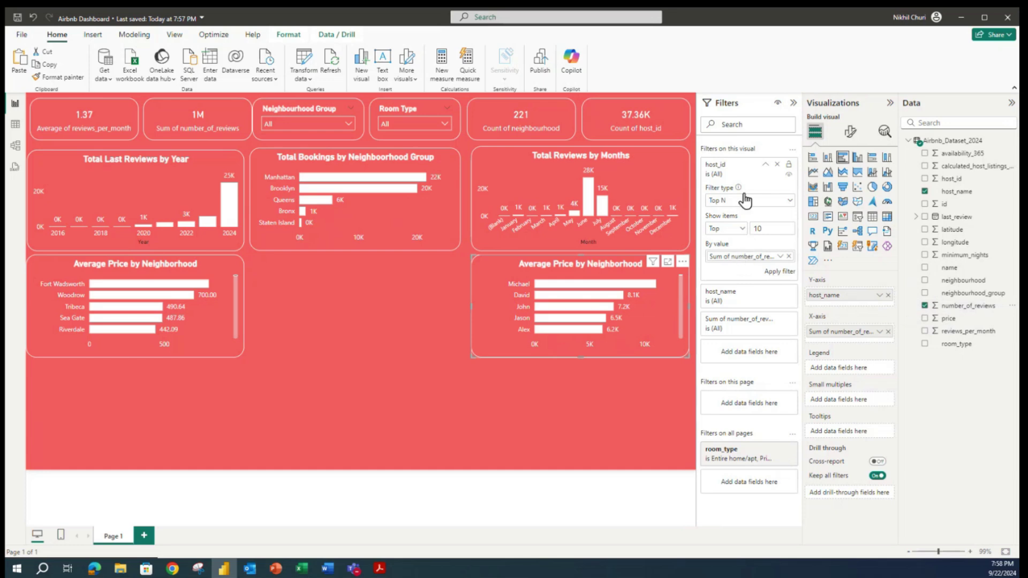
click(793, 103)
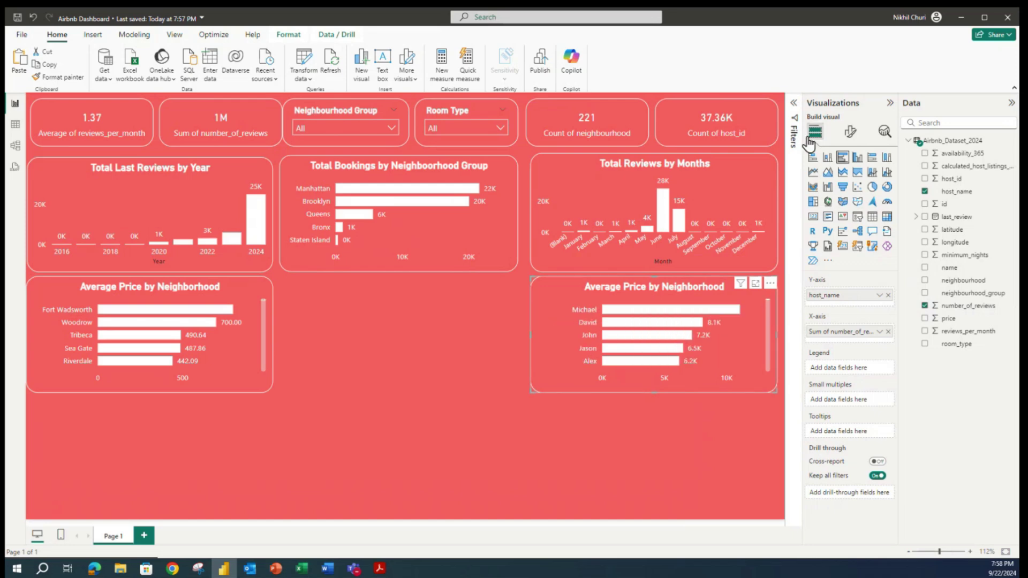
click(794, 114)
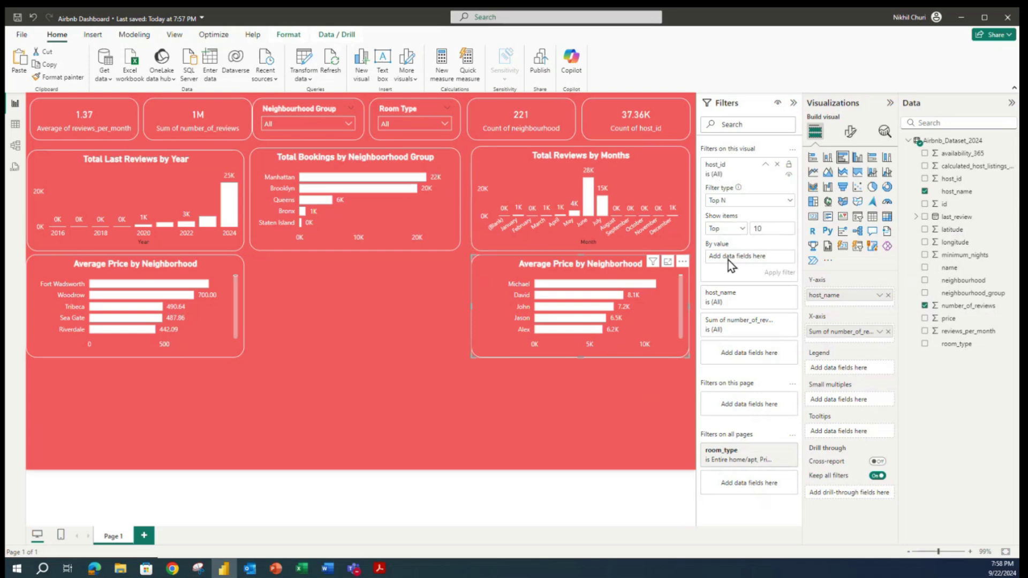
drag(967, 307, 762, 271)
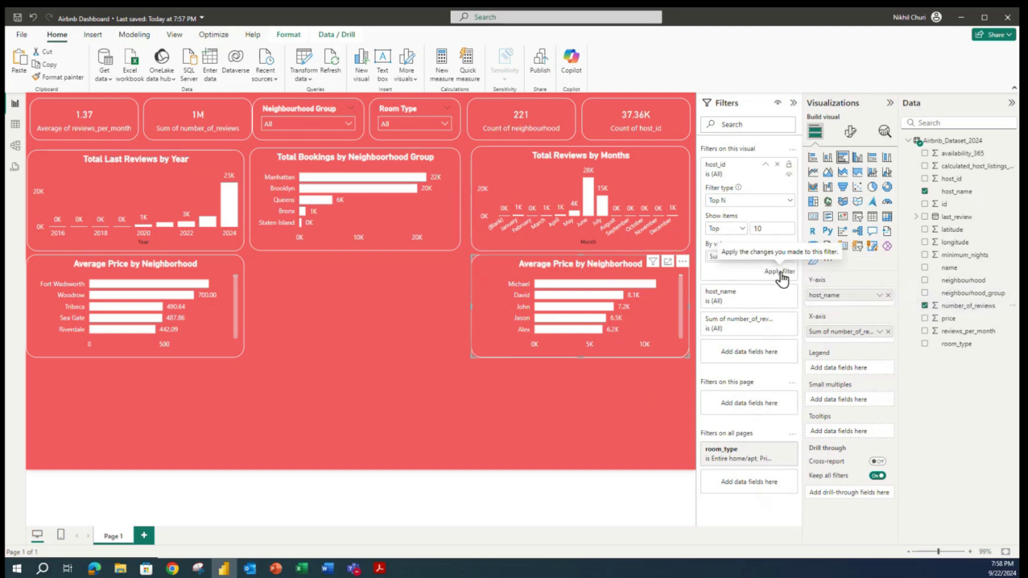
click(781, 278)
mouse_move(680, 289)
mouse_down()
mouse_move(681, 329)
mouse_move(682, 294)
mouse_up()
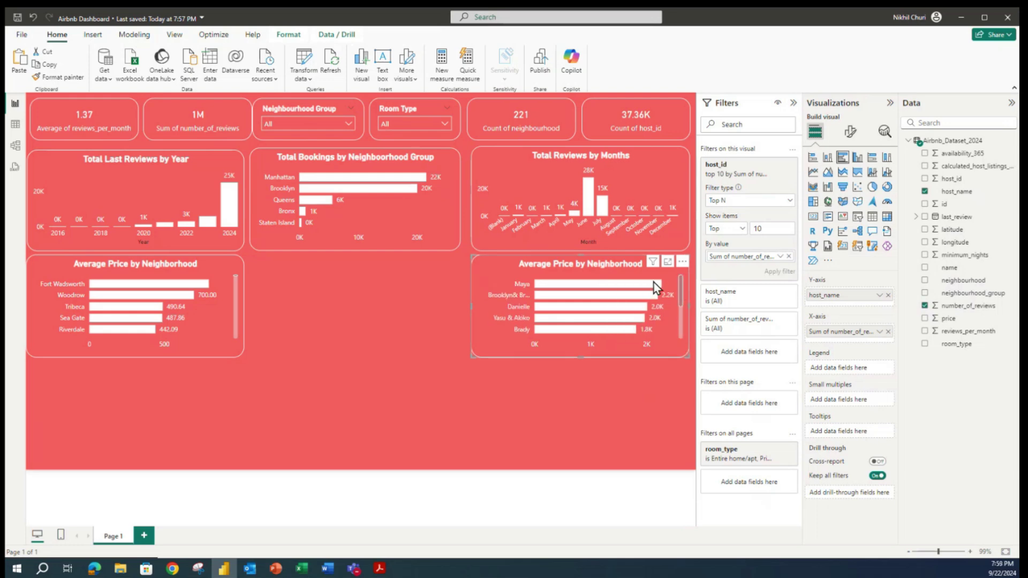
click(793, 104)
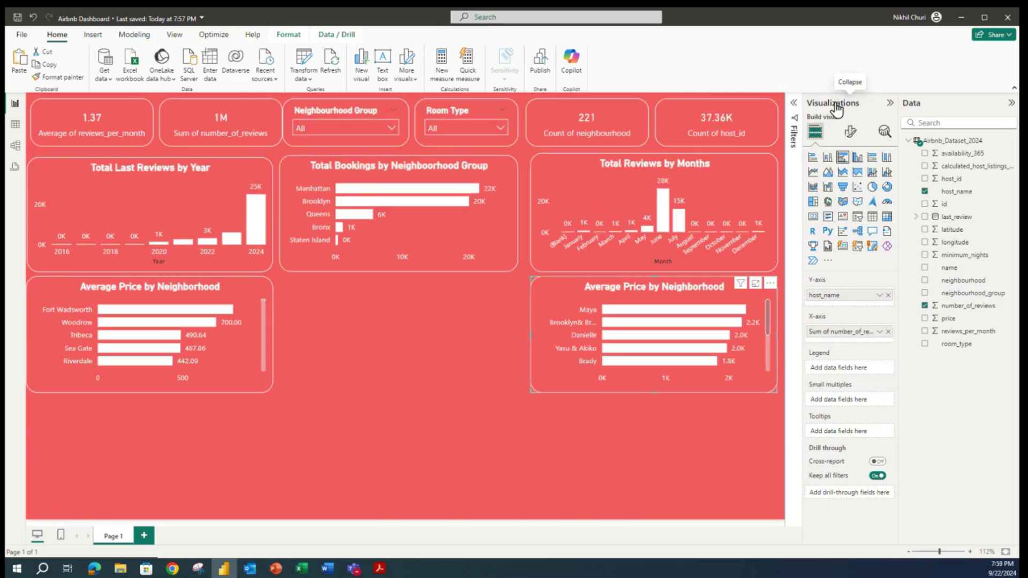
Change the host chart's title to "Top 10 Hosts by Total Reviews" and save the report.
click(851, 131)
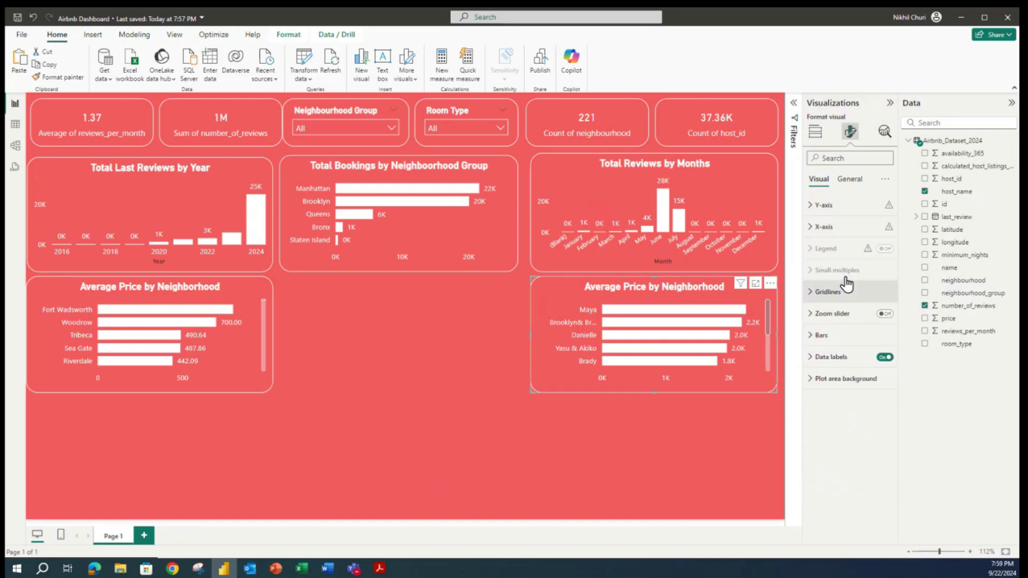
click(850, 179)
click(809, 227)
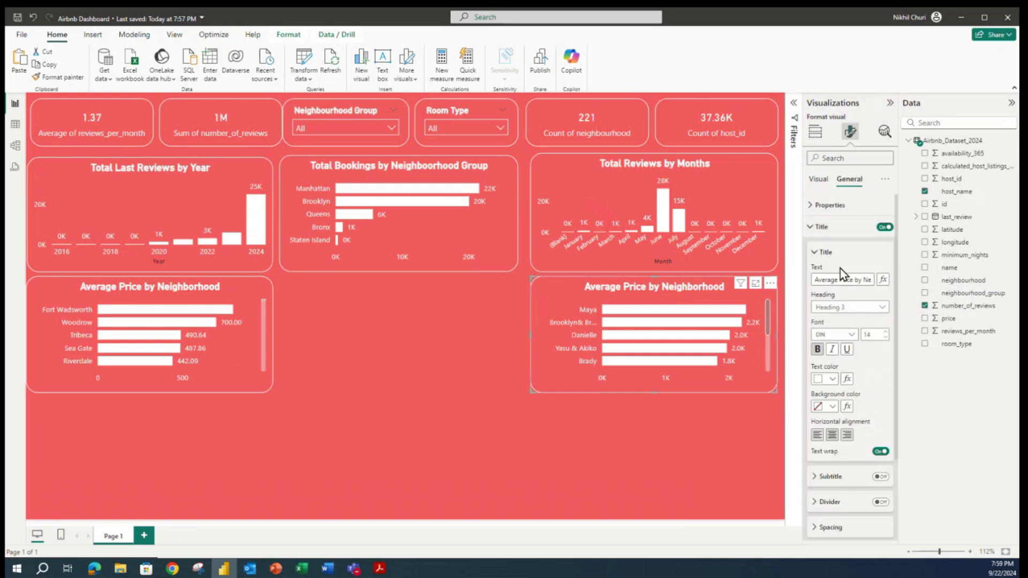
triple_click(846, 280)
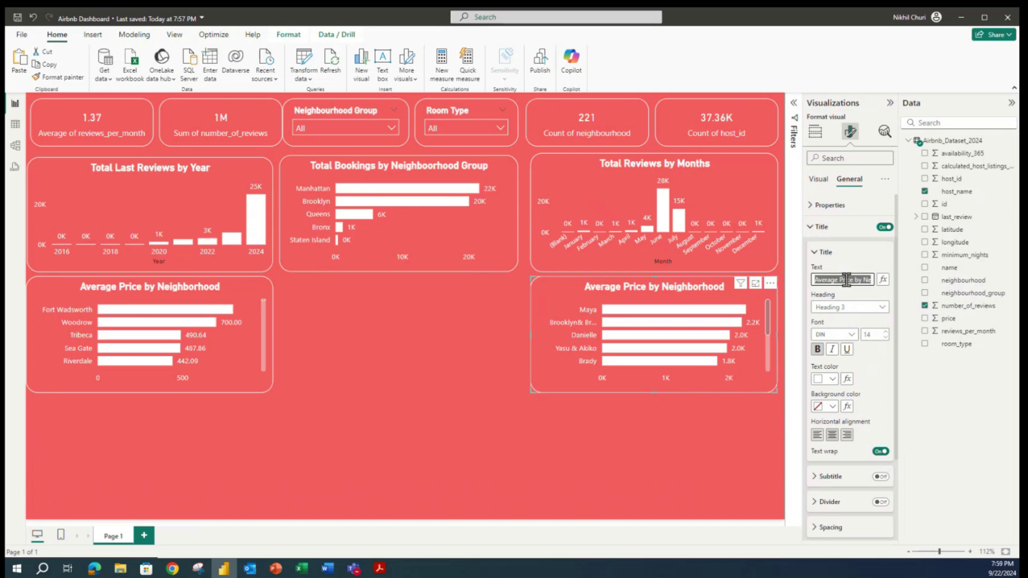
text(To)
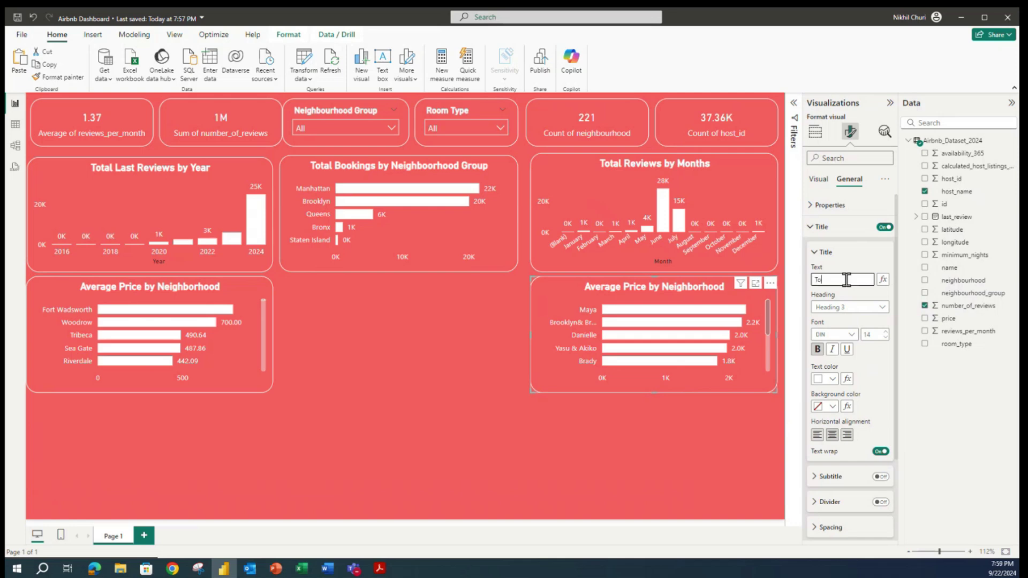
text(p 10 Hosts by)
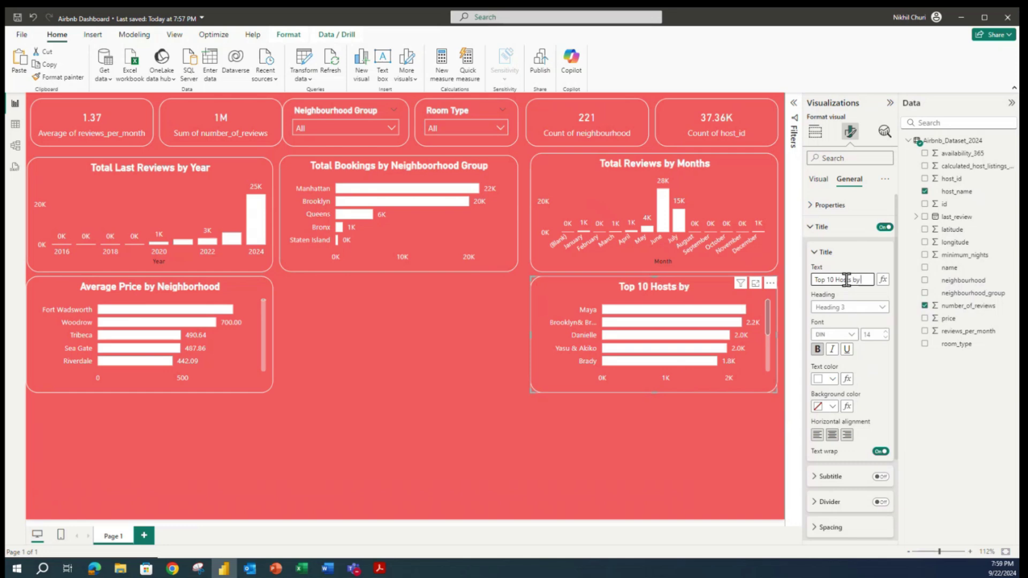
text( Total Reviews)
click(440, 362)
click(17, 17)
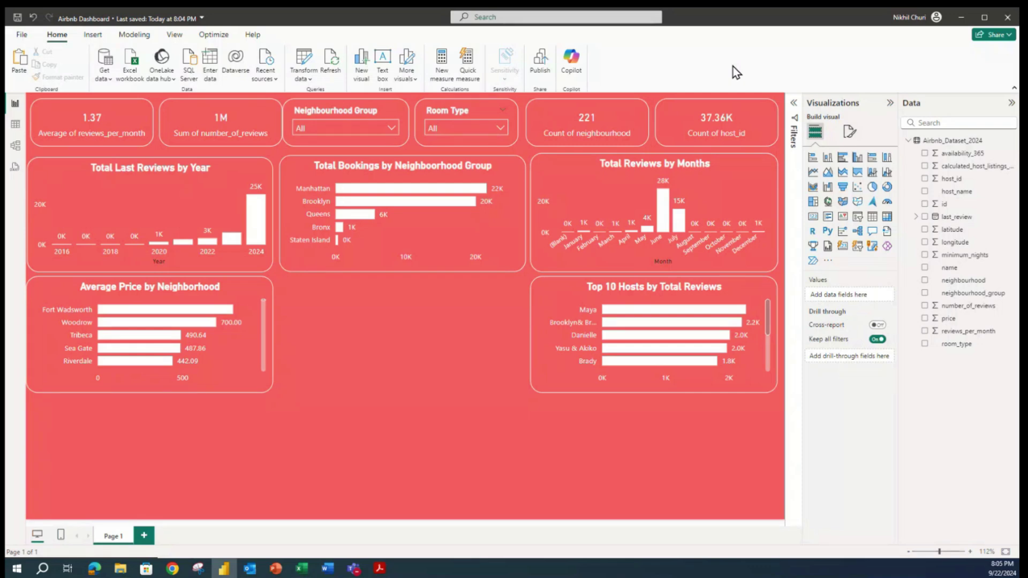
Duplicate the Average Price by Neighborhood chart and place the copy near the canvas's lower edge, aligned under the bookings chart.
click(47, 349)
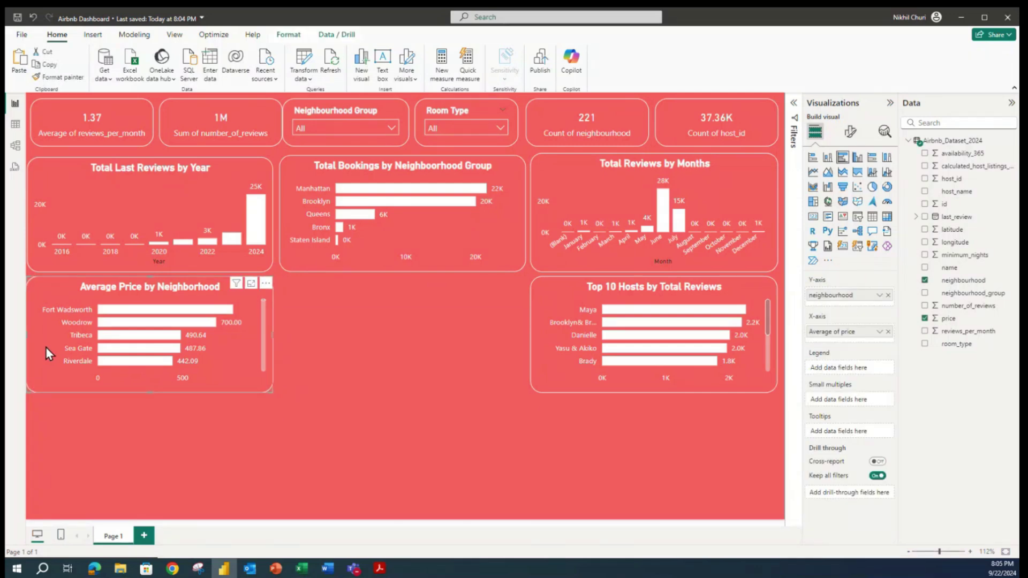
click(397, 342)
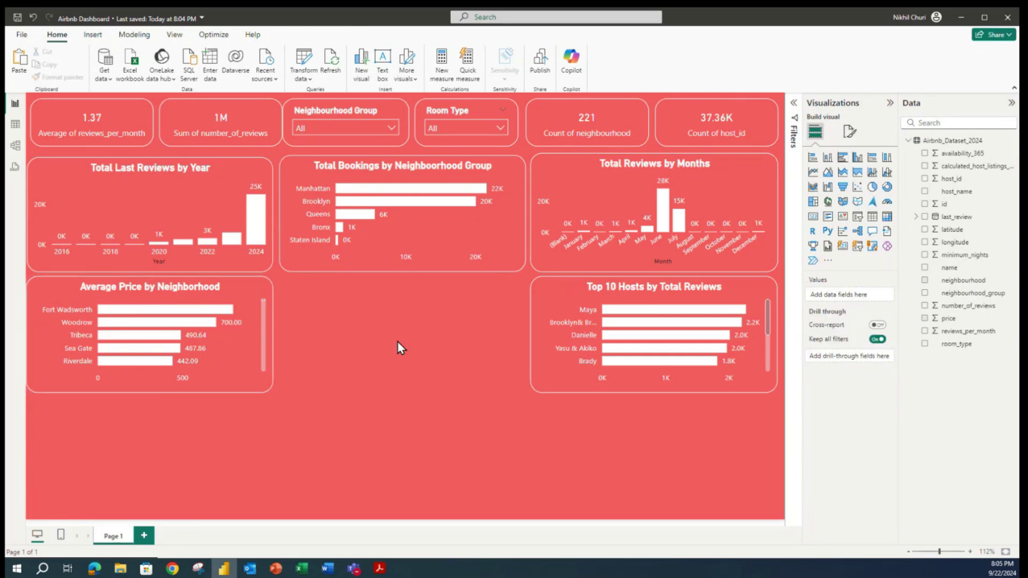
key(ctrl+v)
drag(79, 307, 303, 412)
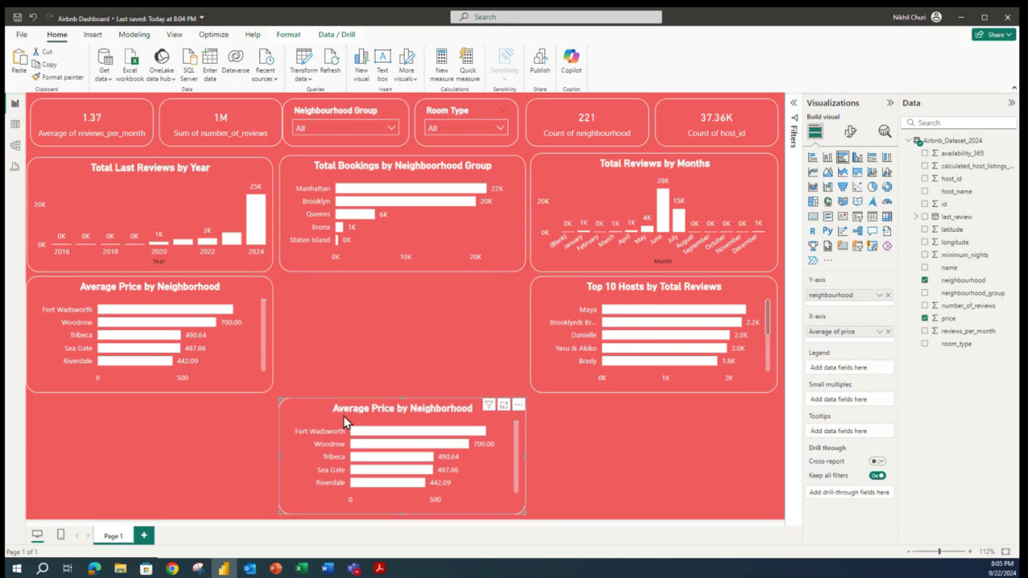
Convert the copy to a donut chart with neighbourhood_group as legend and the count of neighbourhood as values.
click(886, 188)
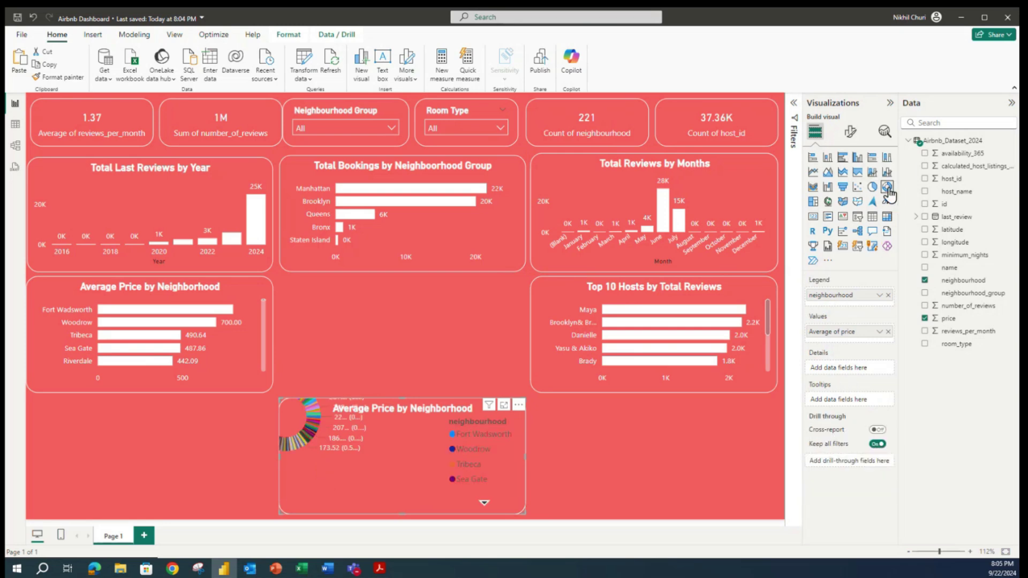
click(887, 295)
click(887, 332)
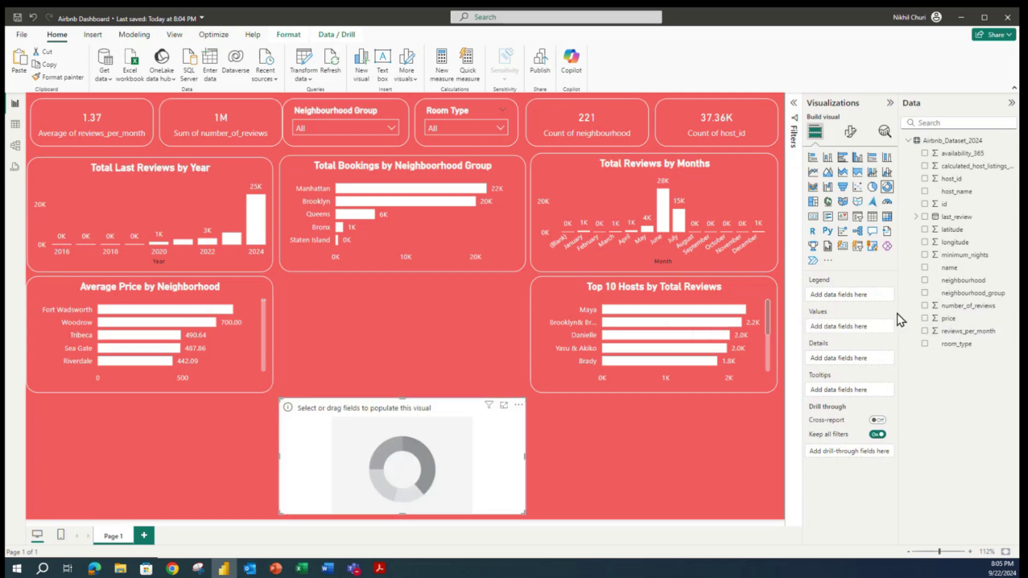
click(924, 293)
drag(952, 281, 827, 327)
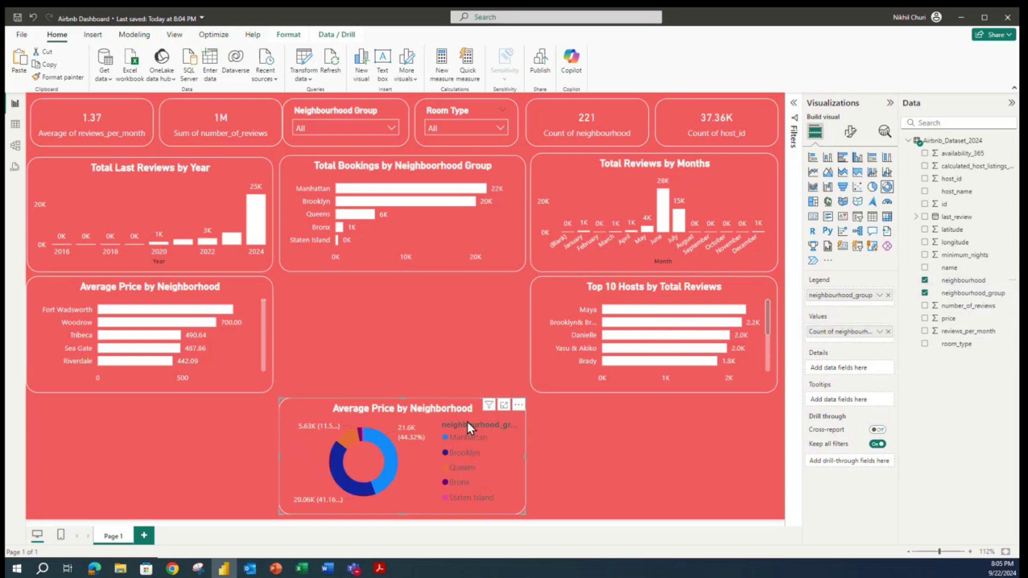
Turn off the donut chart's legend and colour the Manhattan slice white and the Brooklyn slice light grey.
click(850, 132)
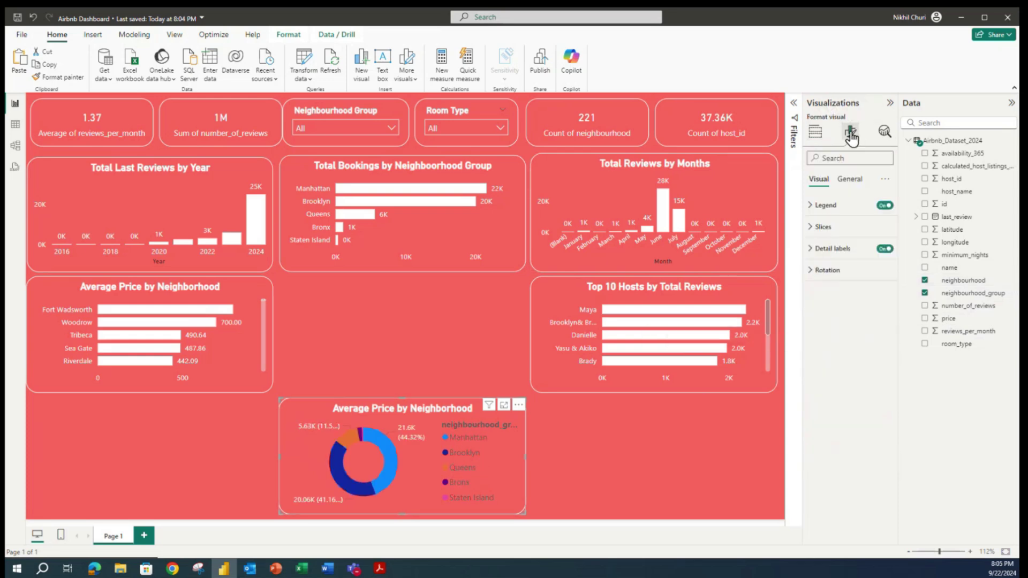
click(884, 205)
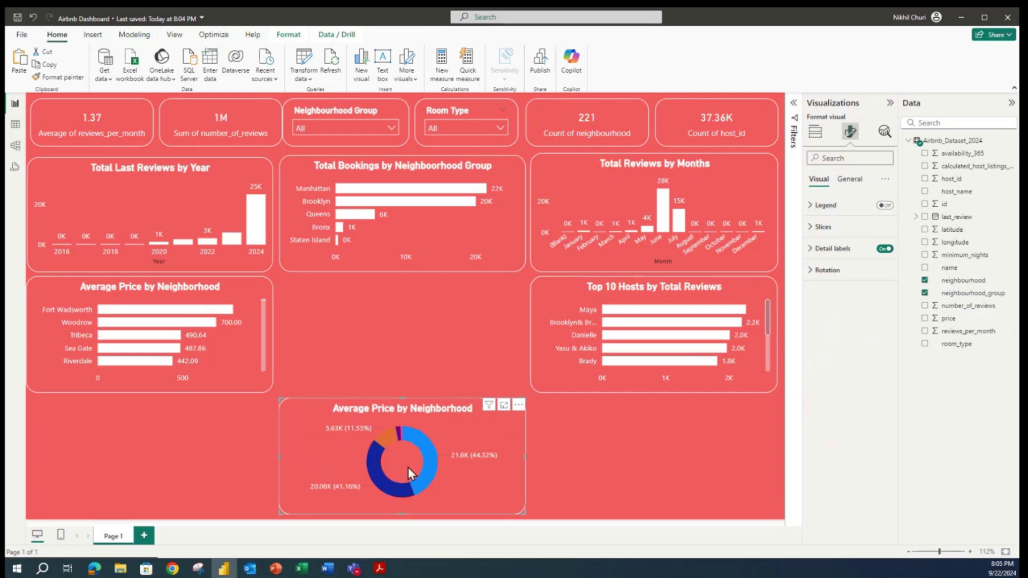
click(811, 229)
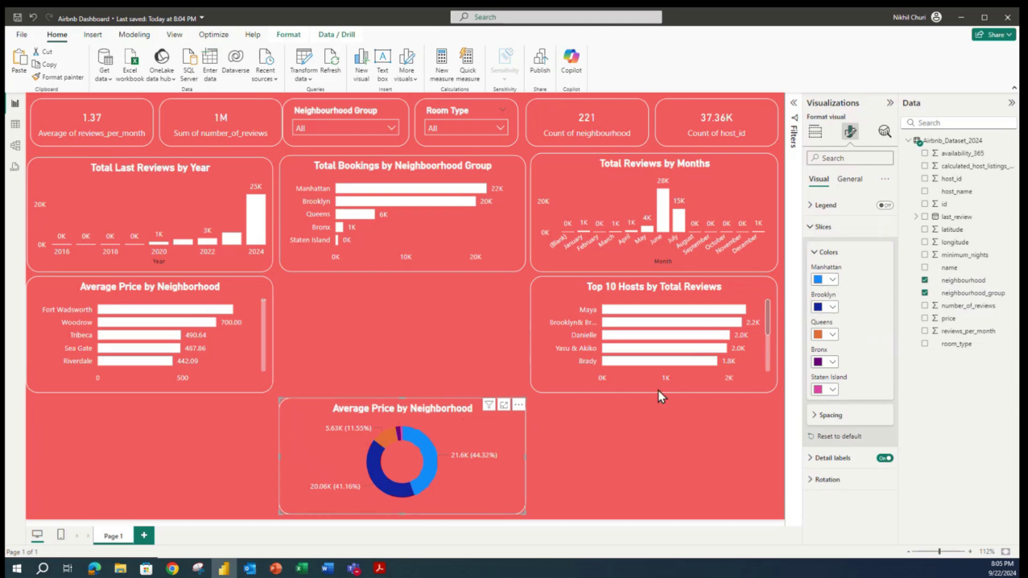
click(833, 279)
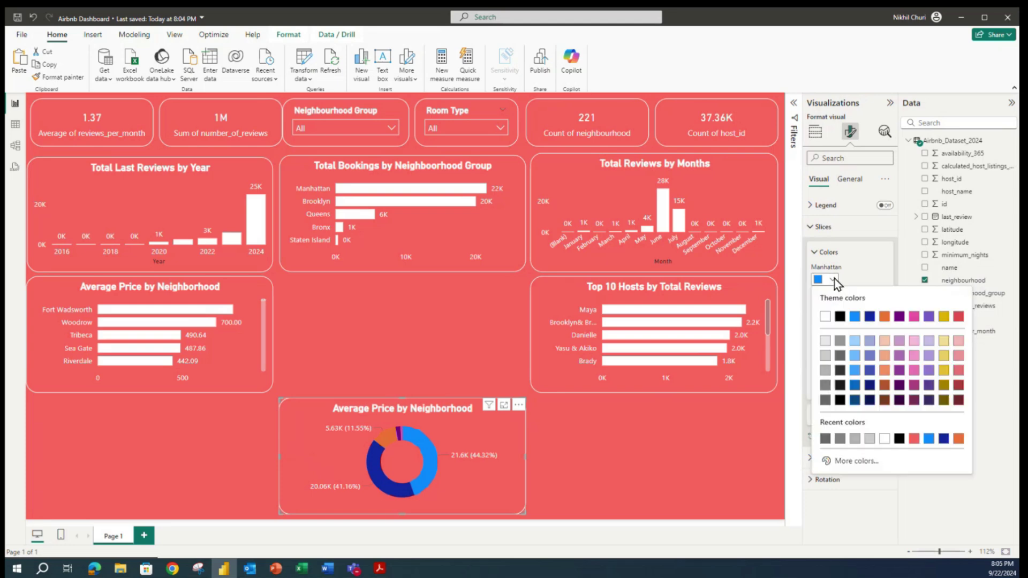
click(825, 317)
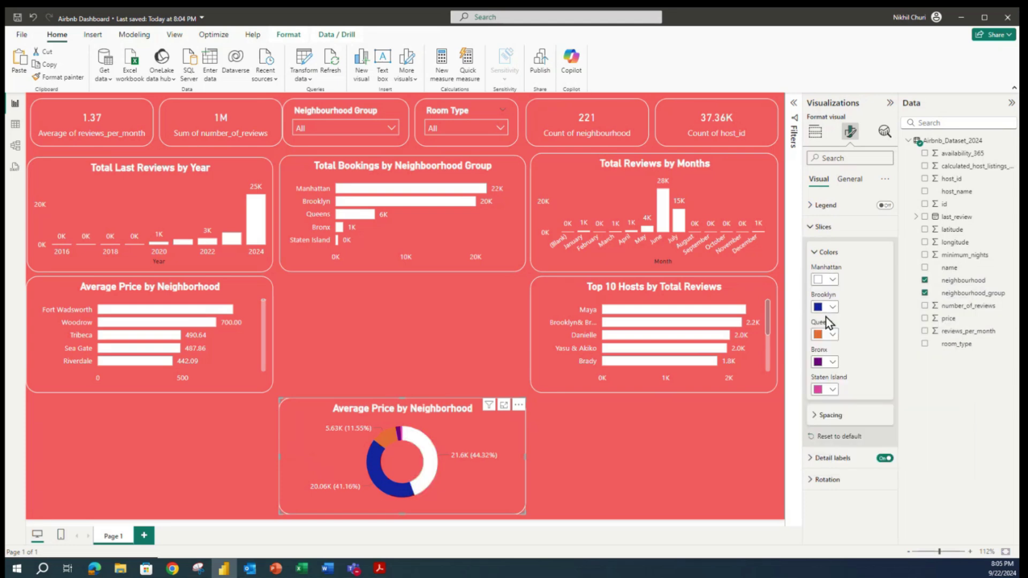
click(831, 307)
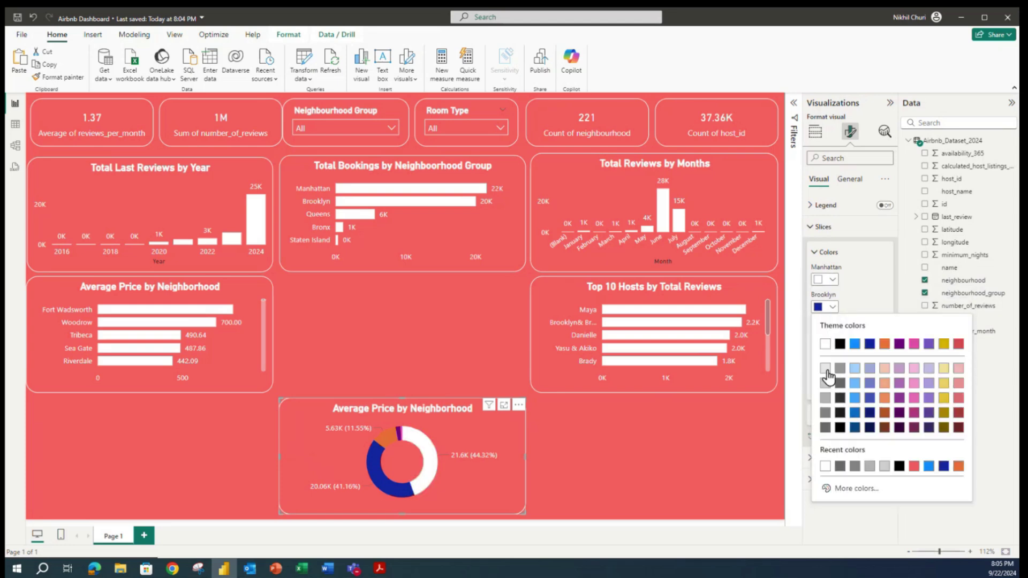
click(827, 382)
Colour the donut's Queens slice medium grey, the Bronx slice darker grey and the Staten Island slice dark grey.
click(832, 335)
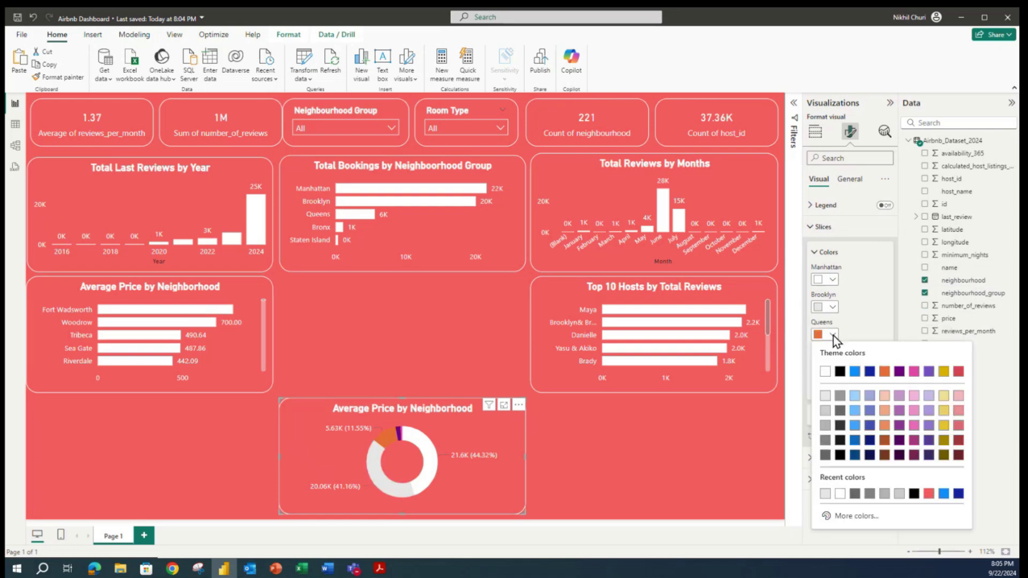
click(825, 411)
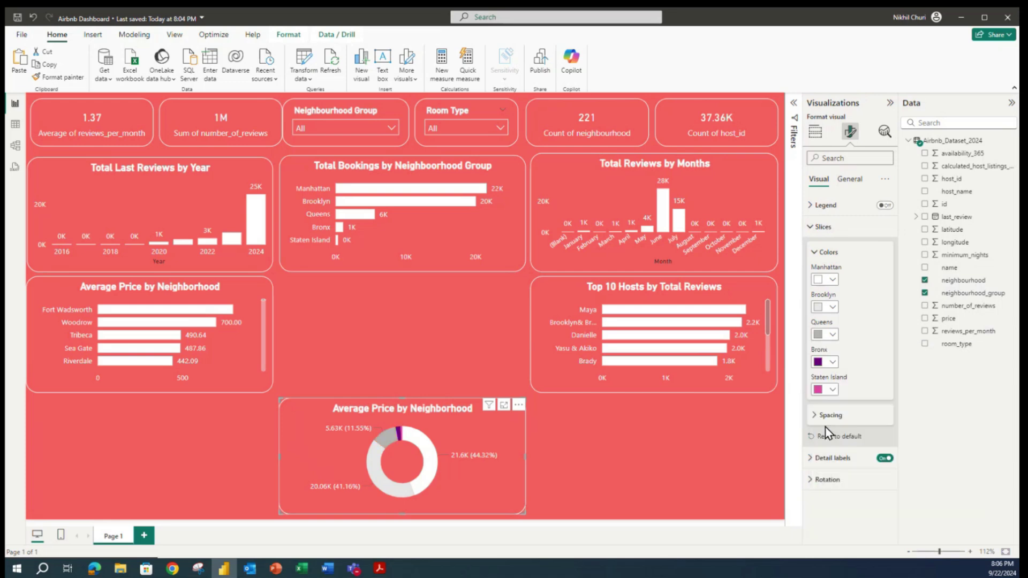
click(832, 362)
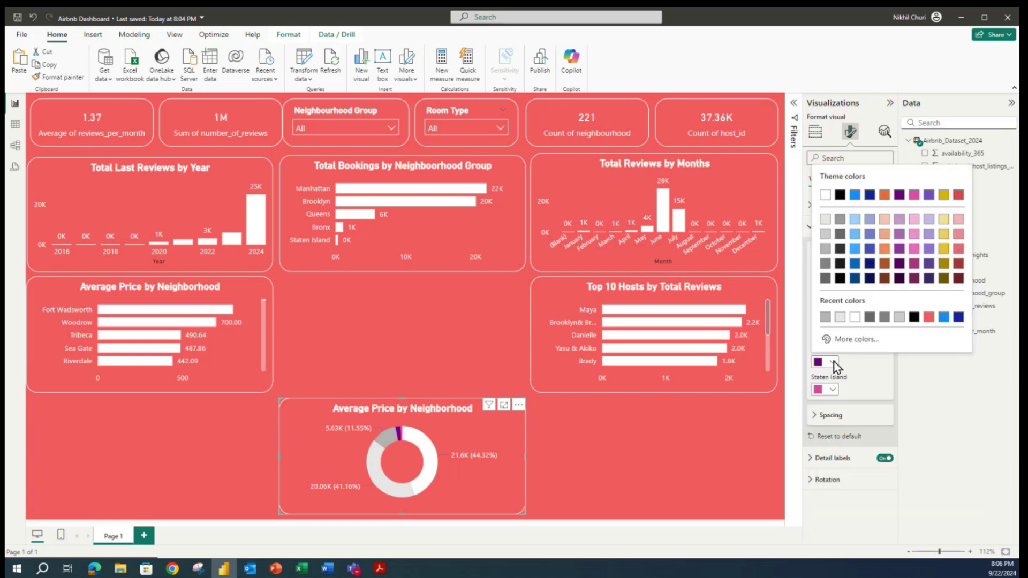
click(825, 264)
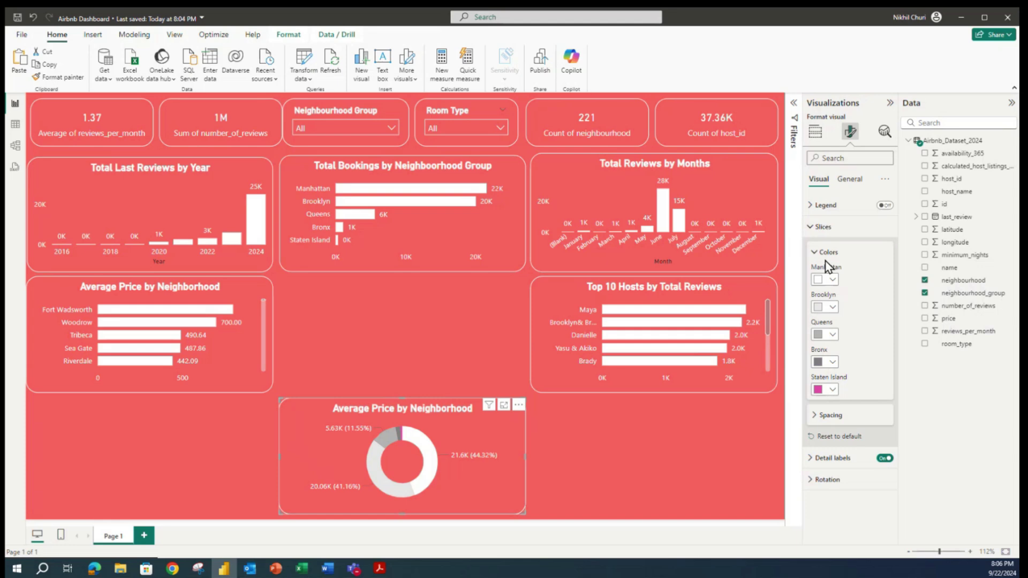
click(832, 390)
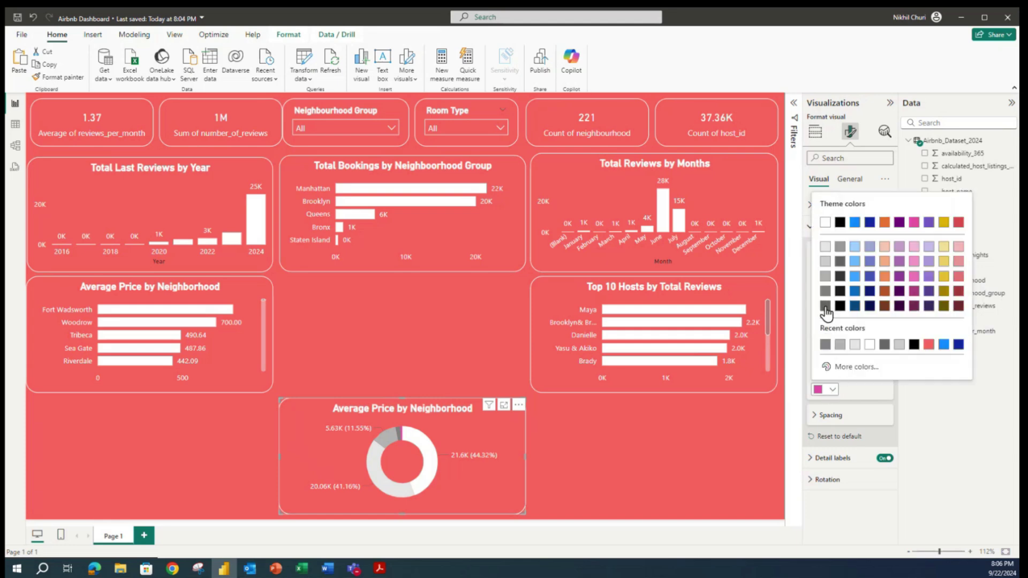
click(825, 291)
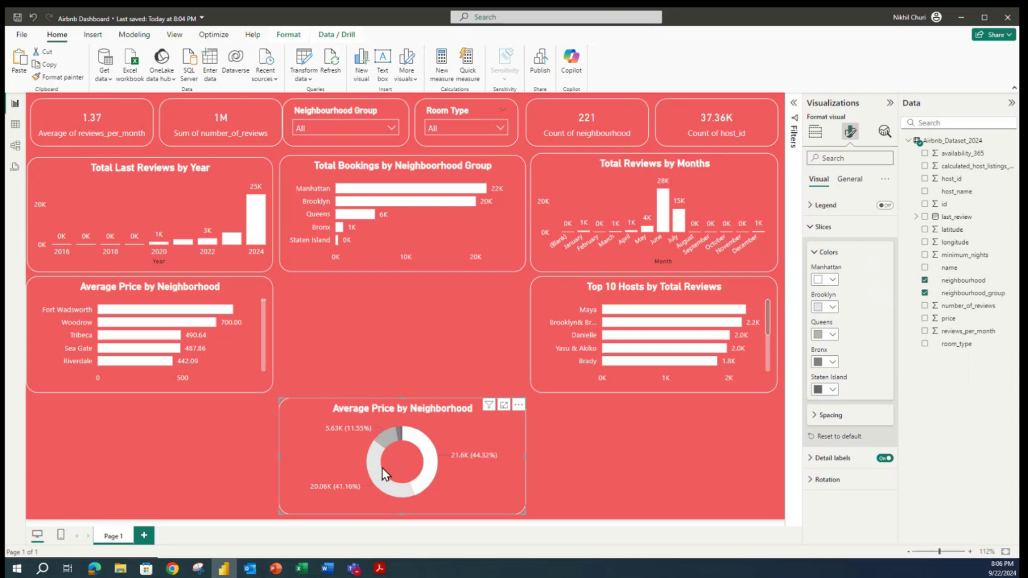
Set the donut chart's detail labels to show category and percent of total.
click(813, 227)
click(814, 251)
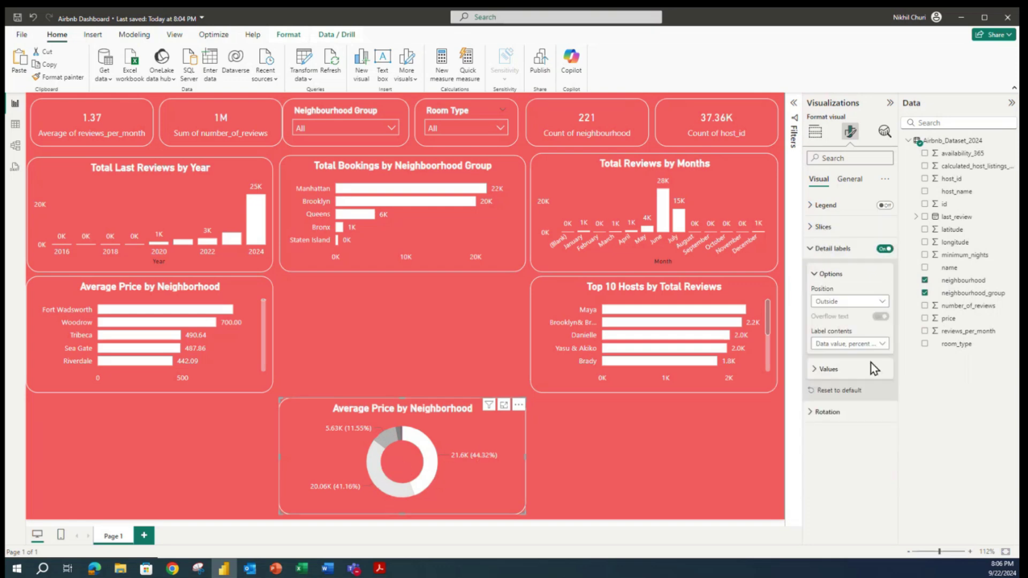
click(830, 346)
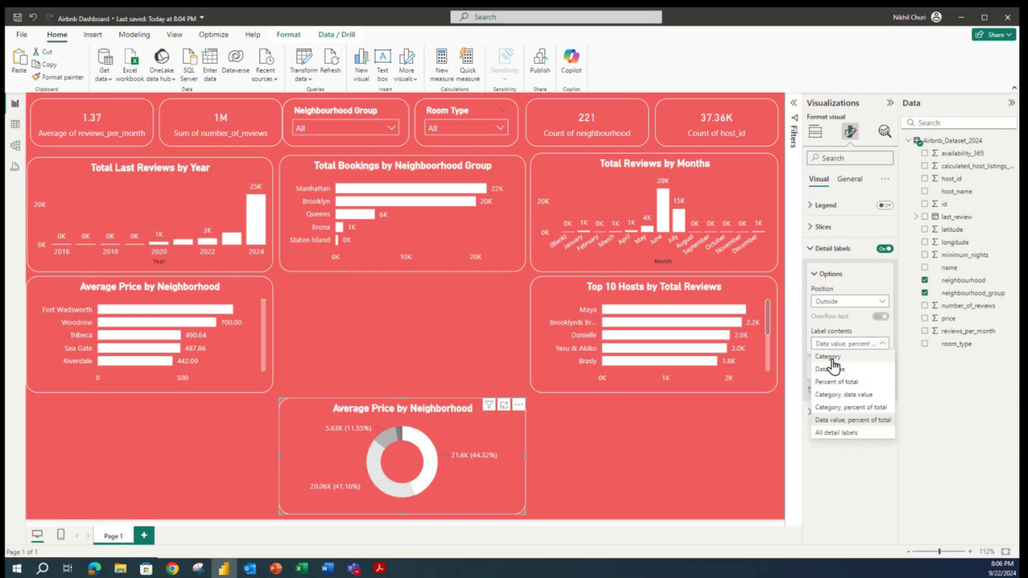
click(842, 370)
click(864, 347)
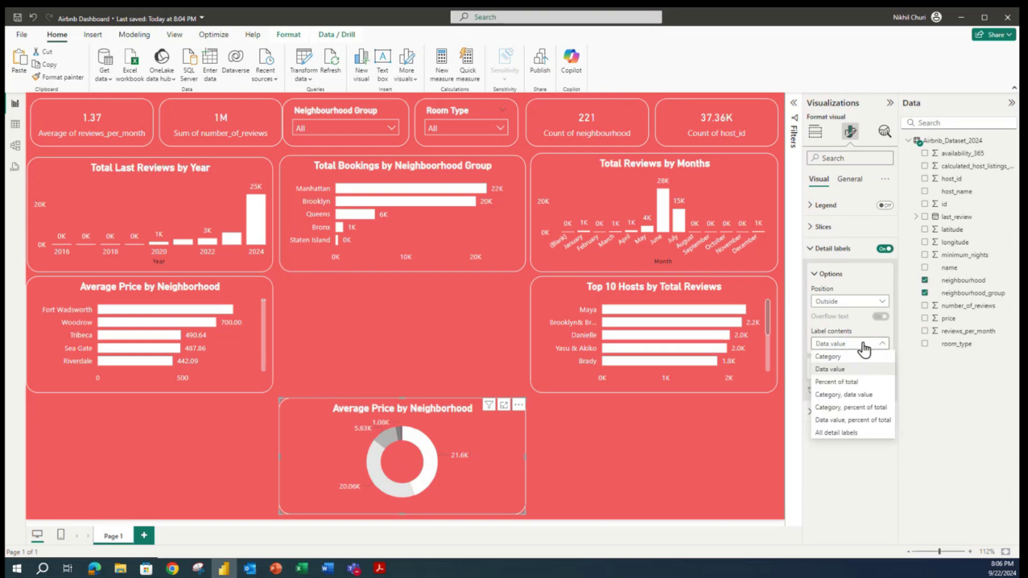
click(859, 413)
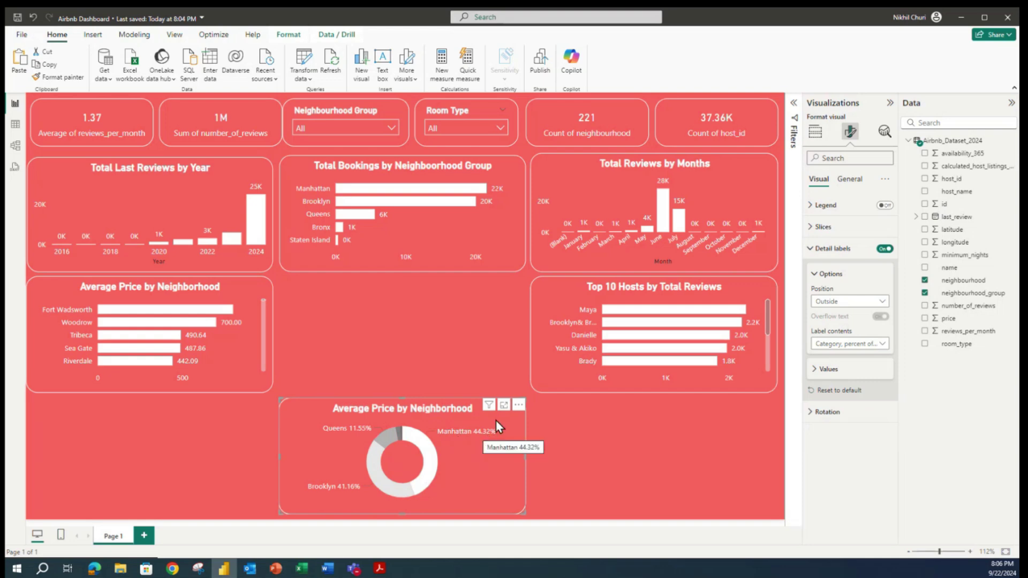
click(813, 277)
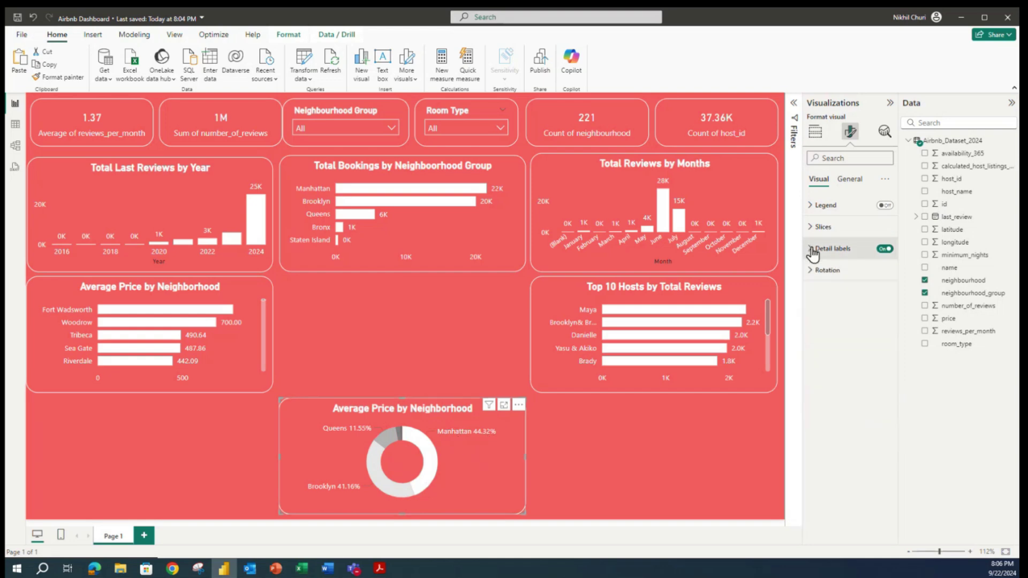
click(810, 249)
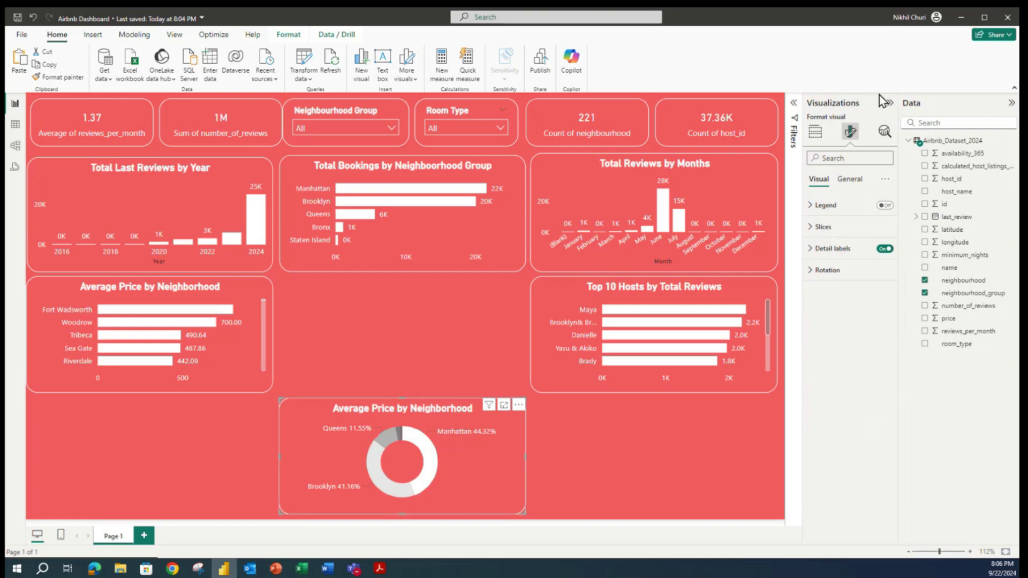
Retitle the donut chart "Total Neighborhood by Group" and save the report.
click(850, 179)
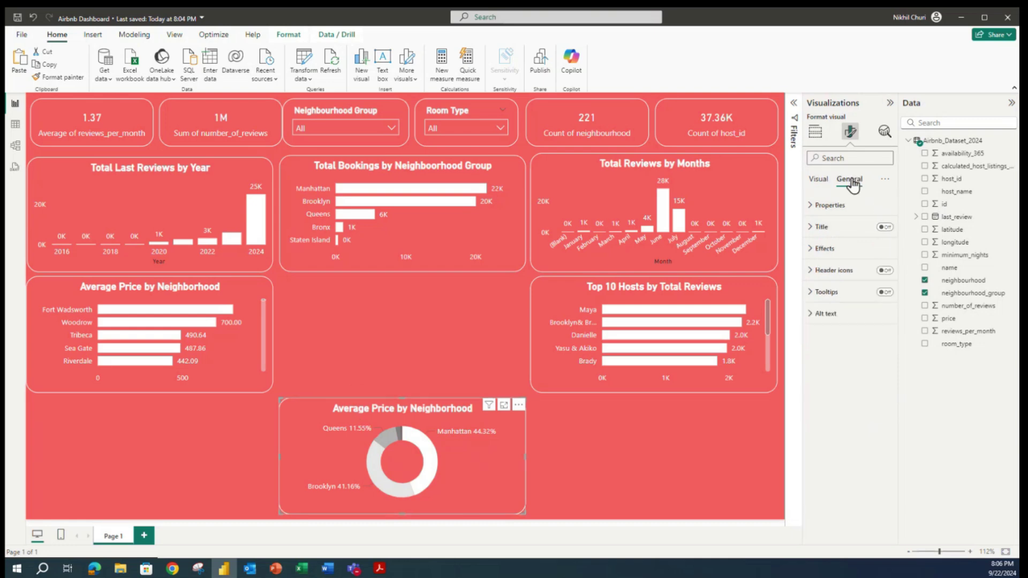
click(814, 231)
triple_click(837, 277)
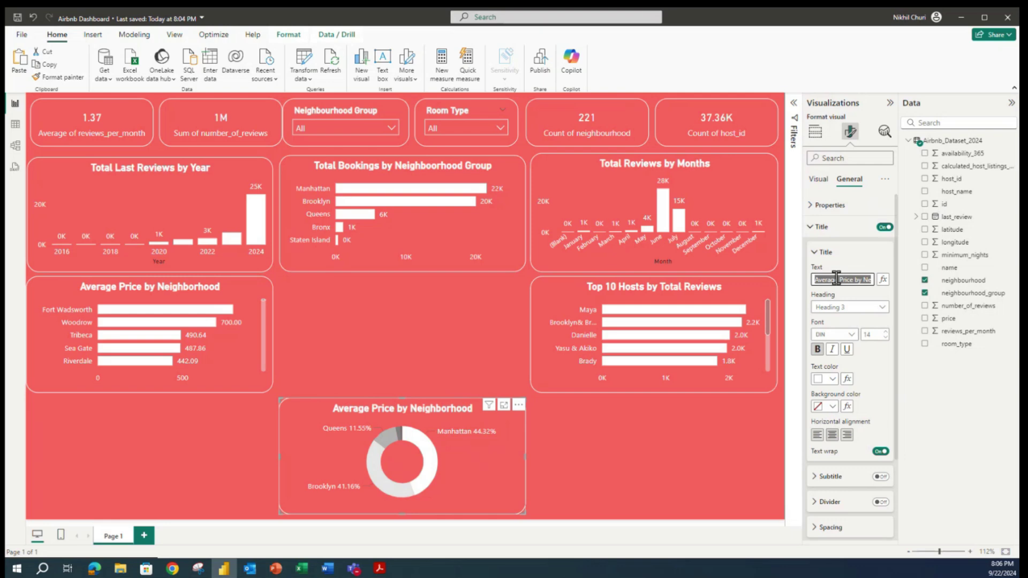
text(Total Neighborhood by Group)
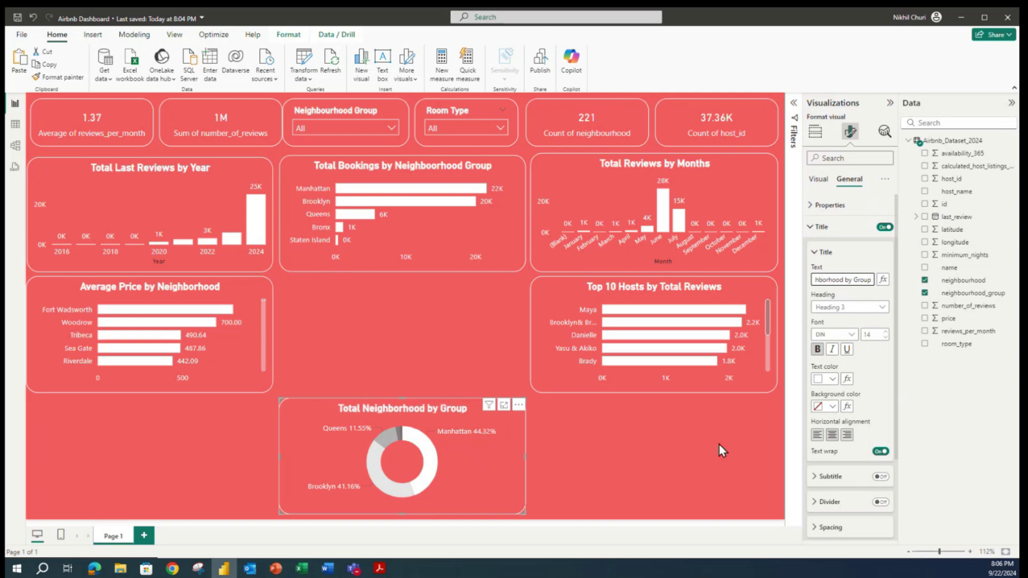
click(699, 452)
key(ctrl+s)
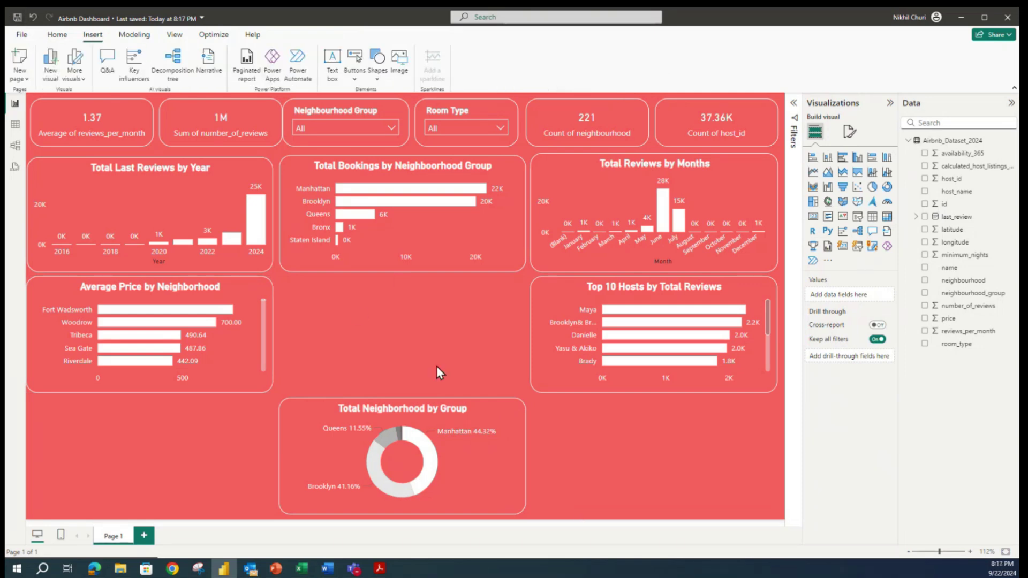
Insert the image Airbnb logo.jpg and place it in the empty space between the Average Price and Top 10 Hosts charts.
click(56, 35)
click(92, 35)
click(403, 58)
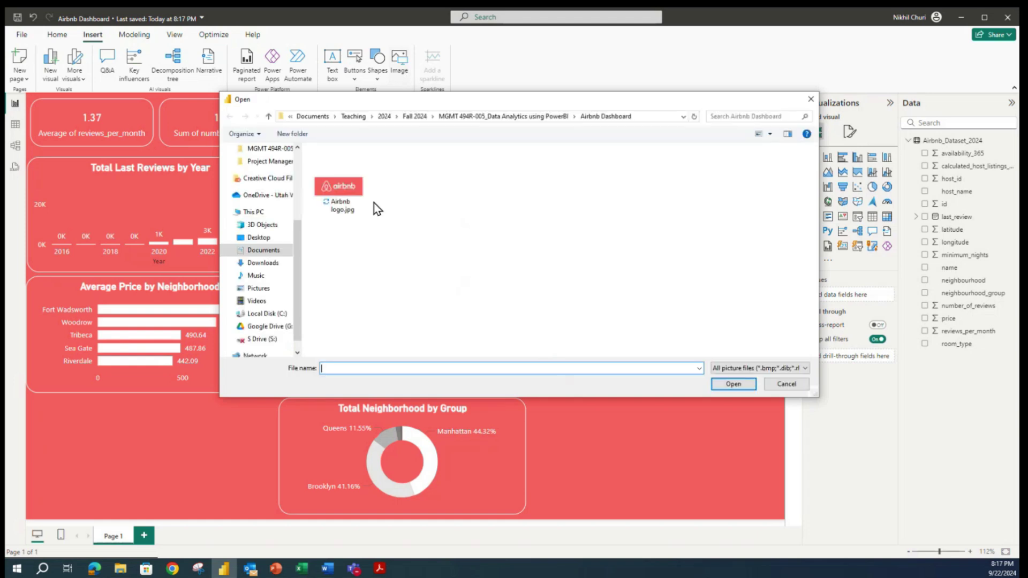
click(338, 184)
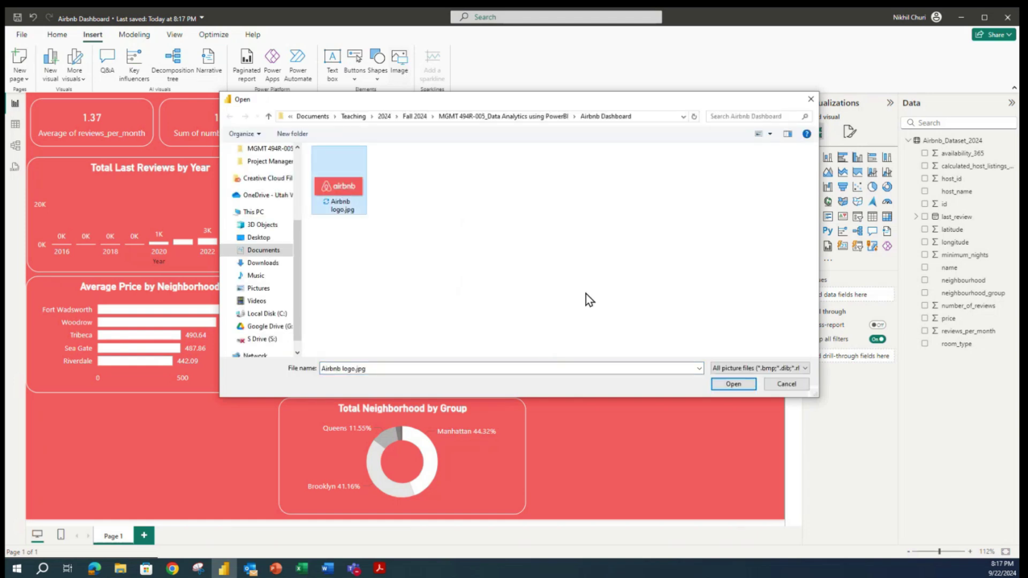
click(739, 388)
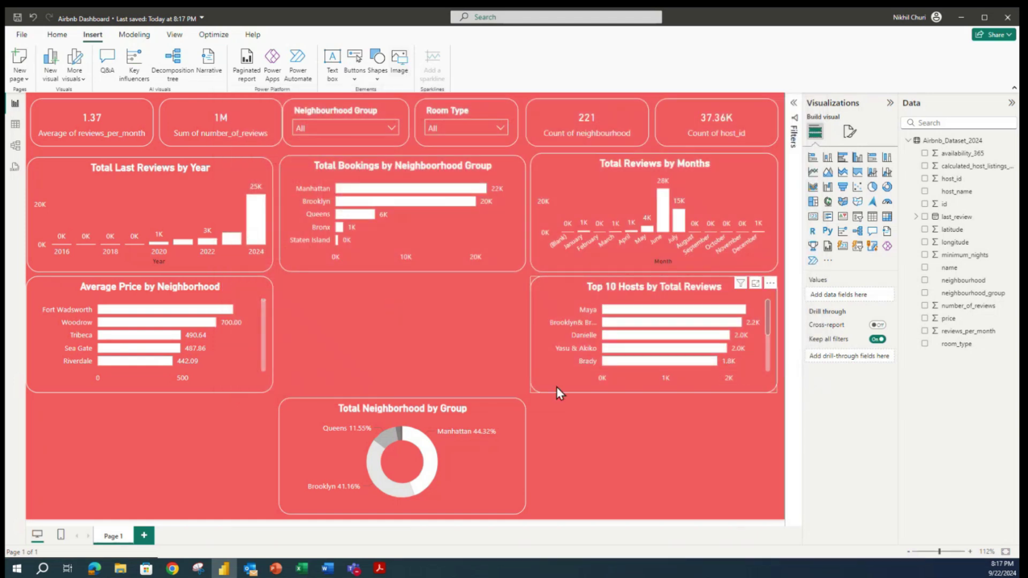
drag(205, 421, 457, 297)
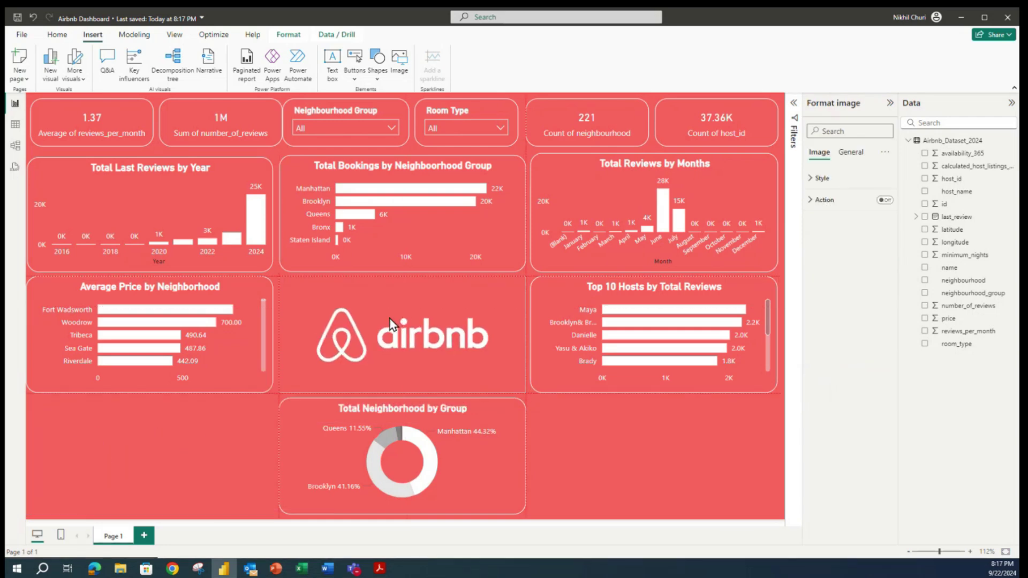
drag(391, 325, 391, 325)
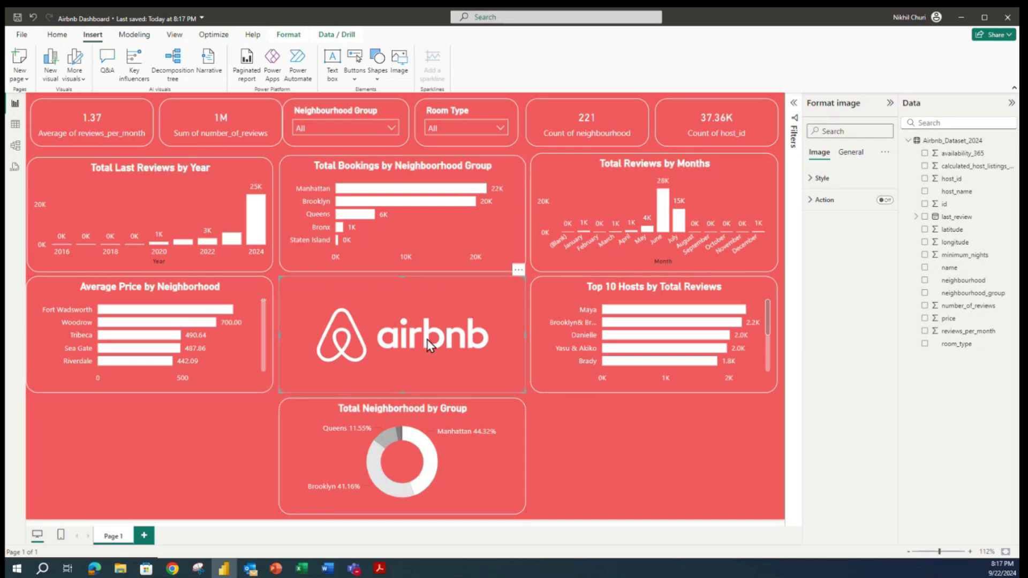
Give the Airbnb logo image a white visual border with 20 px rounded corners.
click(852, 154)
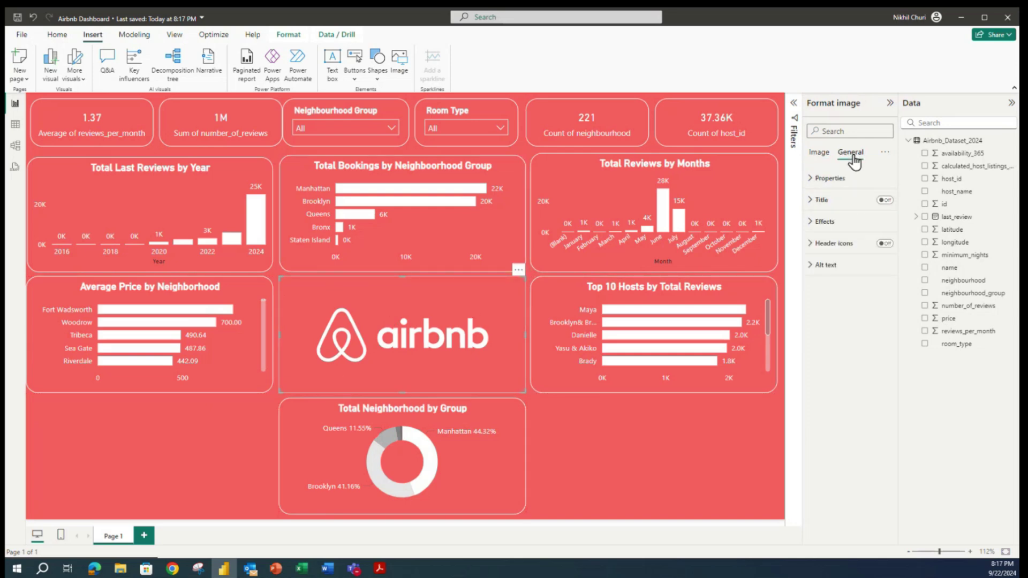
click(812, 222)
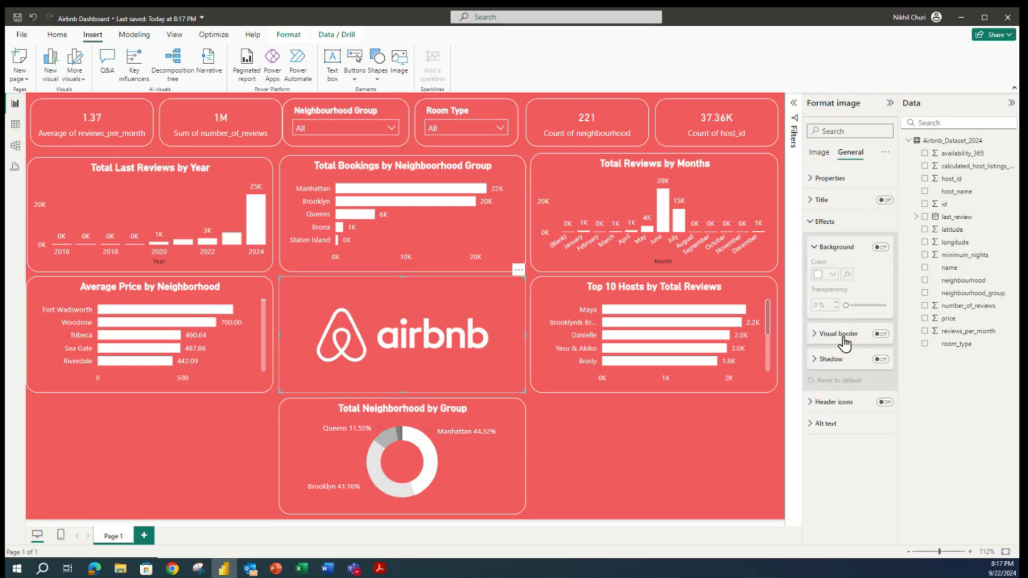
click(879, 334)
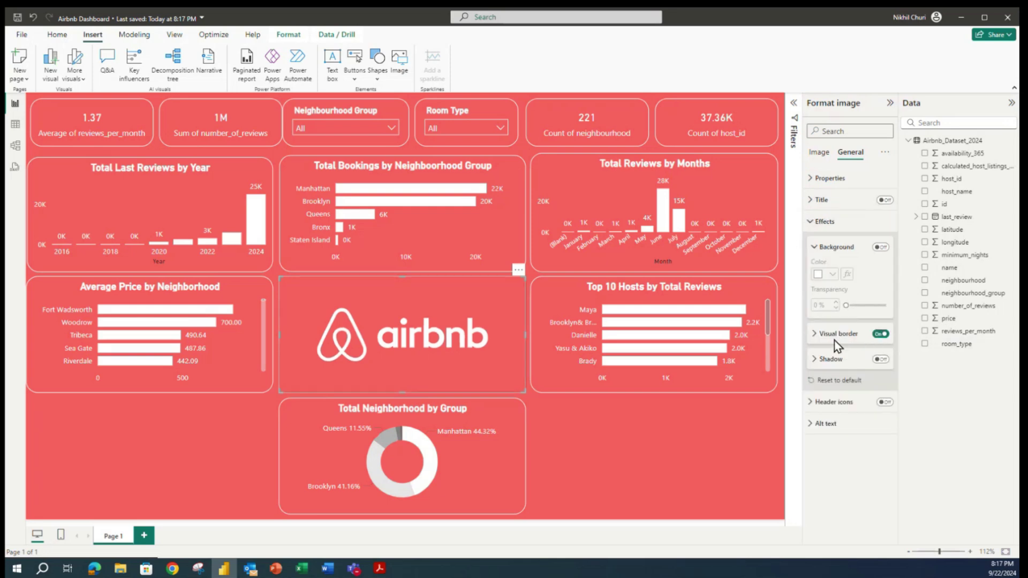
click(819, 334)
click(833, 361)
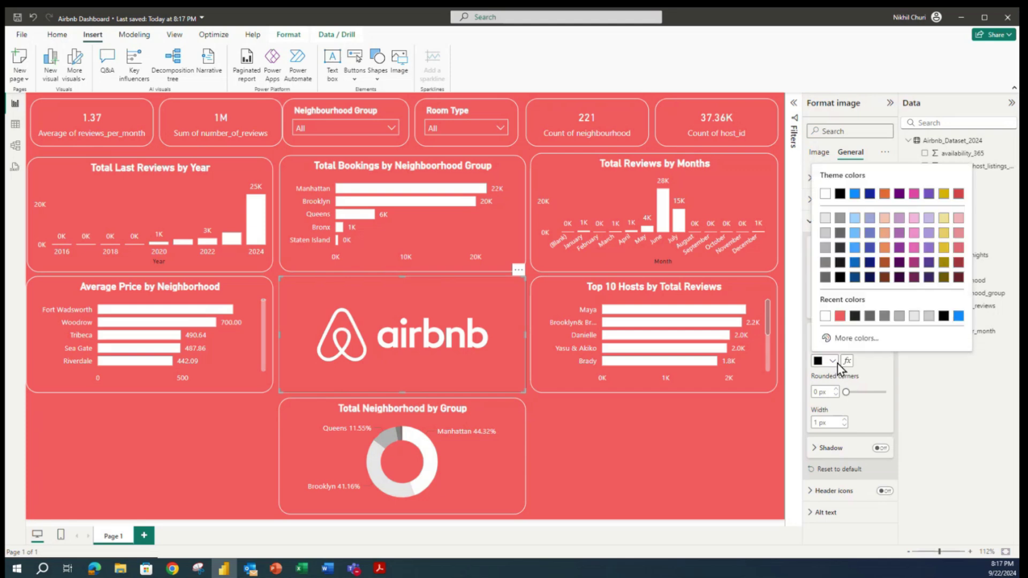
click(827, 317)
click(827, 392)
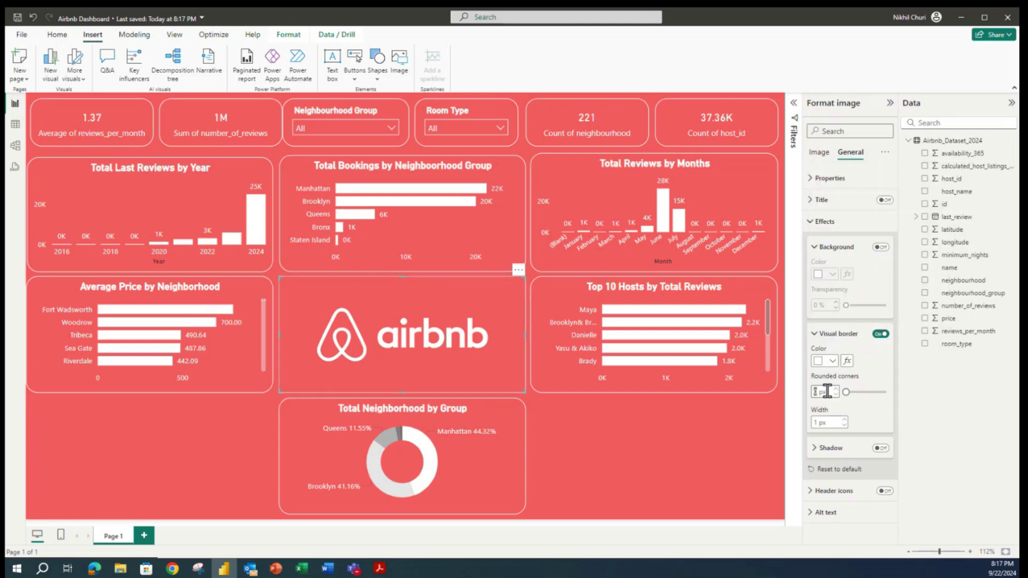
text(10)
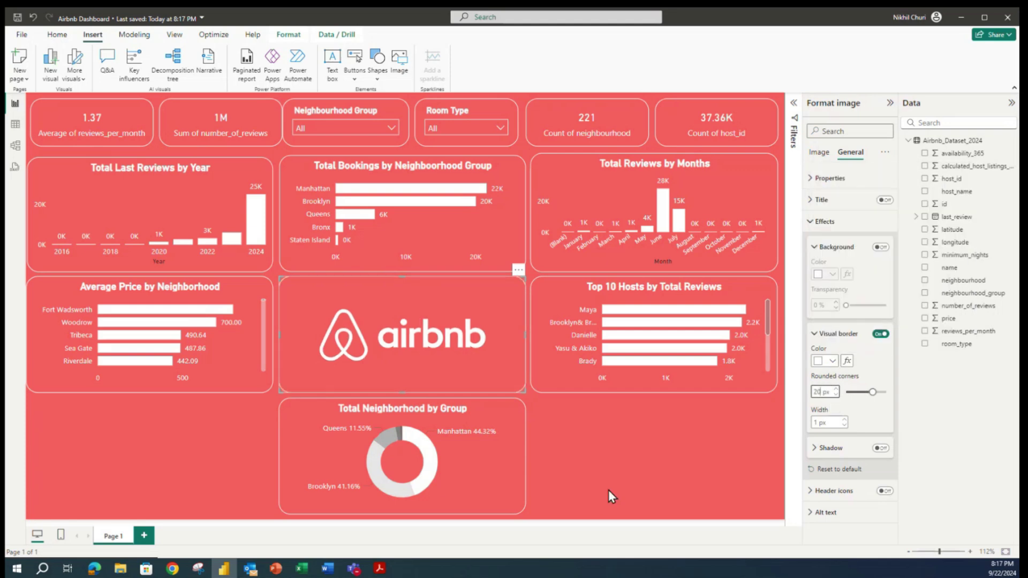
click(608, 490)
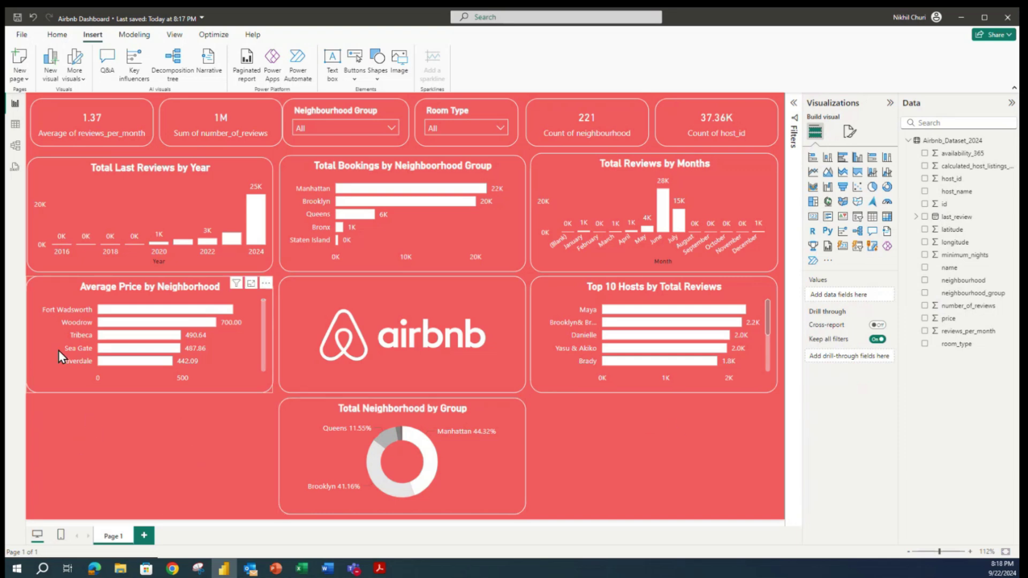
Duplicate the Average Price by Neighborhood chart and place the copy directly below the original, beside the donut chart.
click(43, 347)
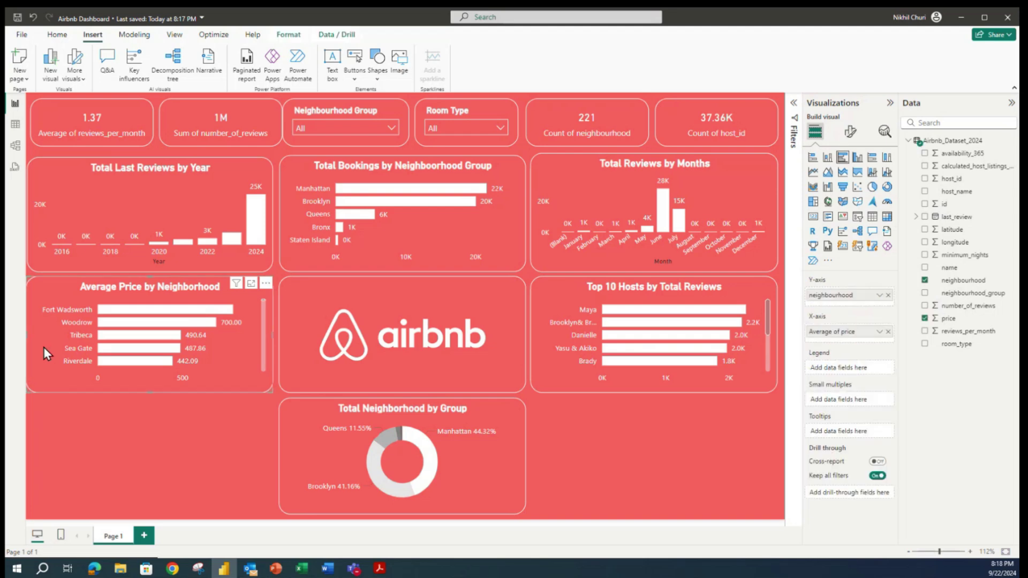
key(ctrl+c)
key(ctrl+v)
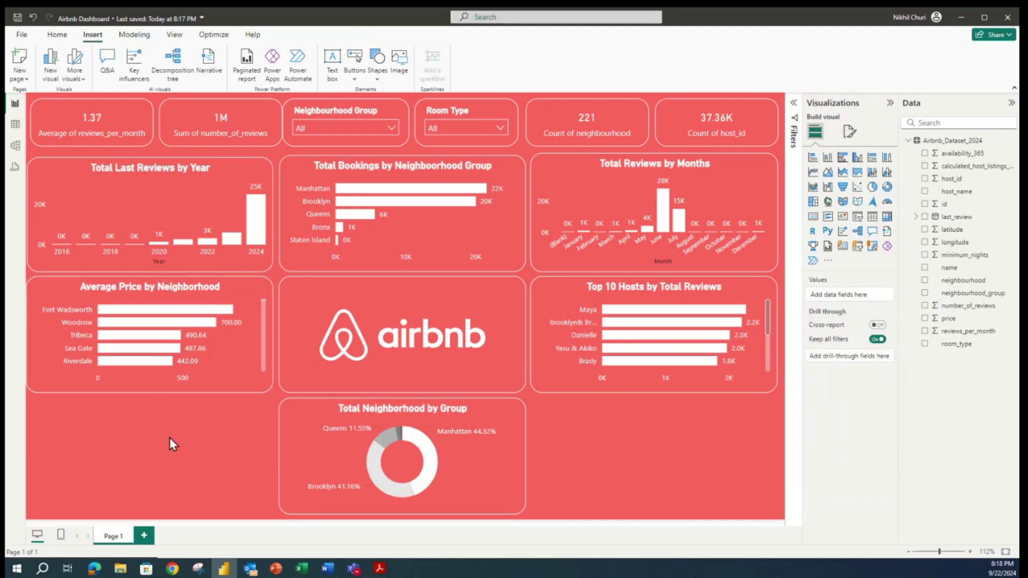
drag(69, 296, 63, 413)
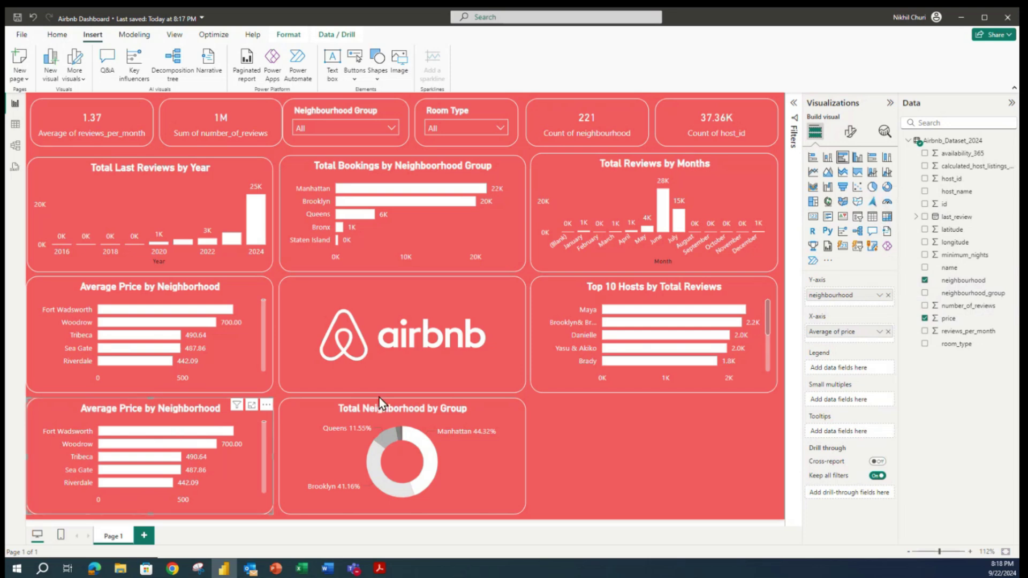
Convert the copy to a matrix with neighbourhood_group as rows, room_type as columns and the sum of price as values.
click(887, 217)
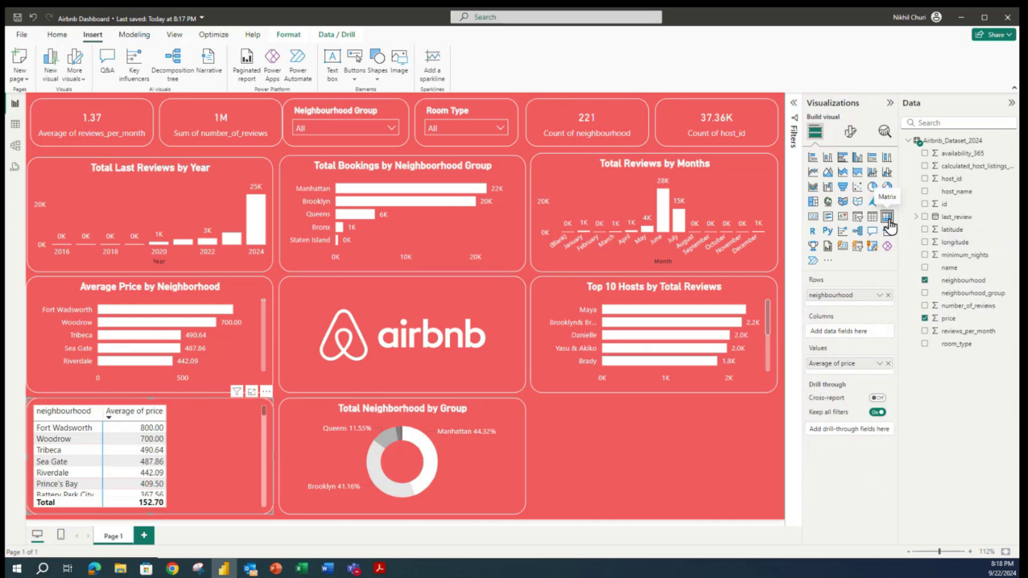
click(888, 296)
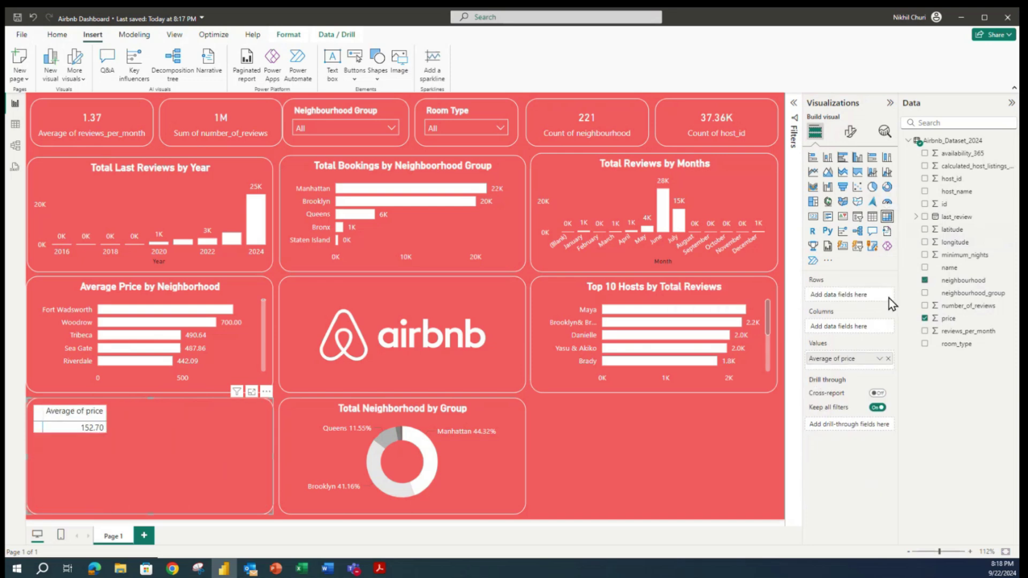
click(888, 359)
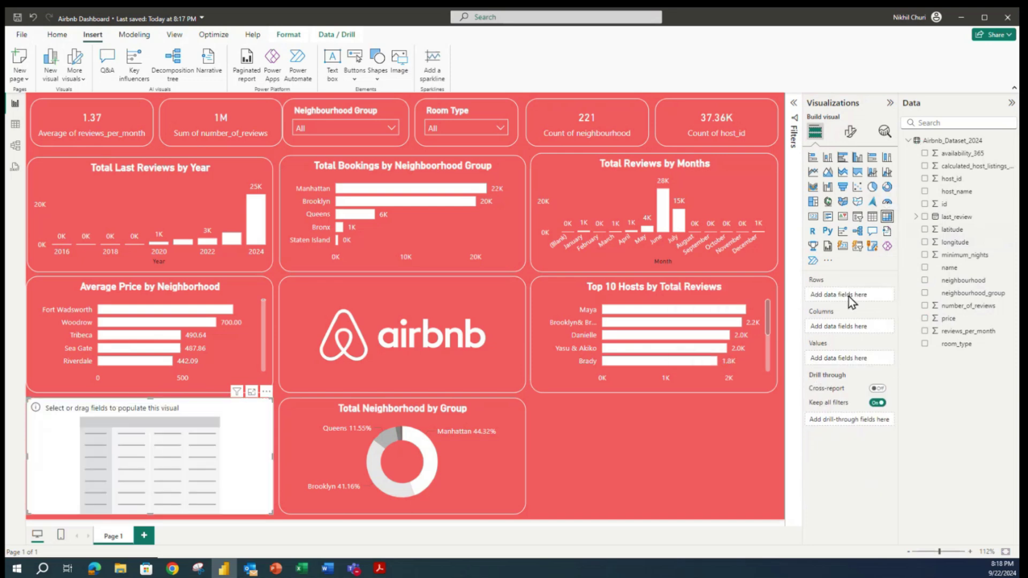
drag(973, 293, 862, 300)
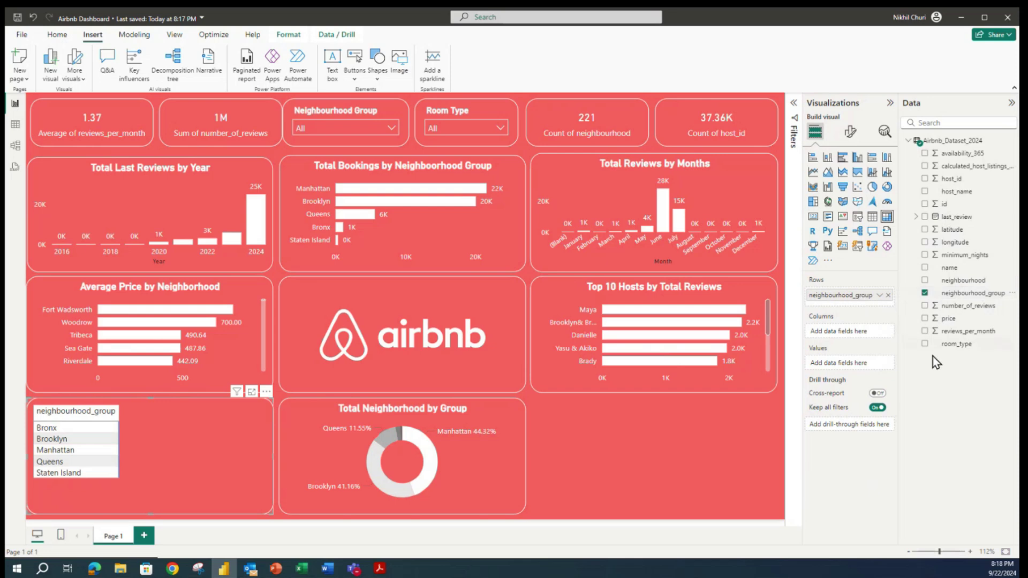
drag(954, 344, 867, 321)
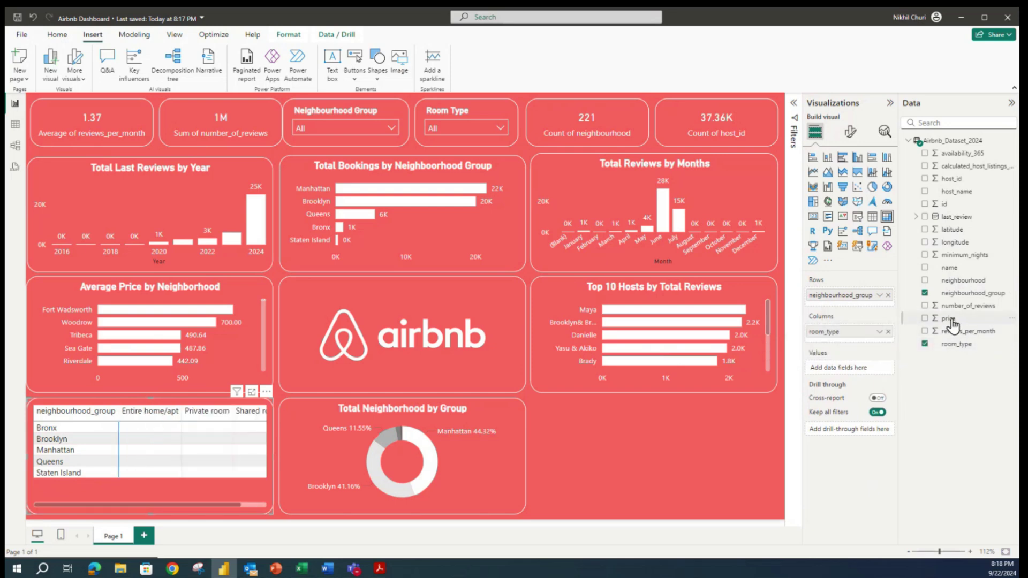
drag(952, 324, 837, 367)
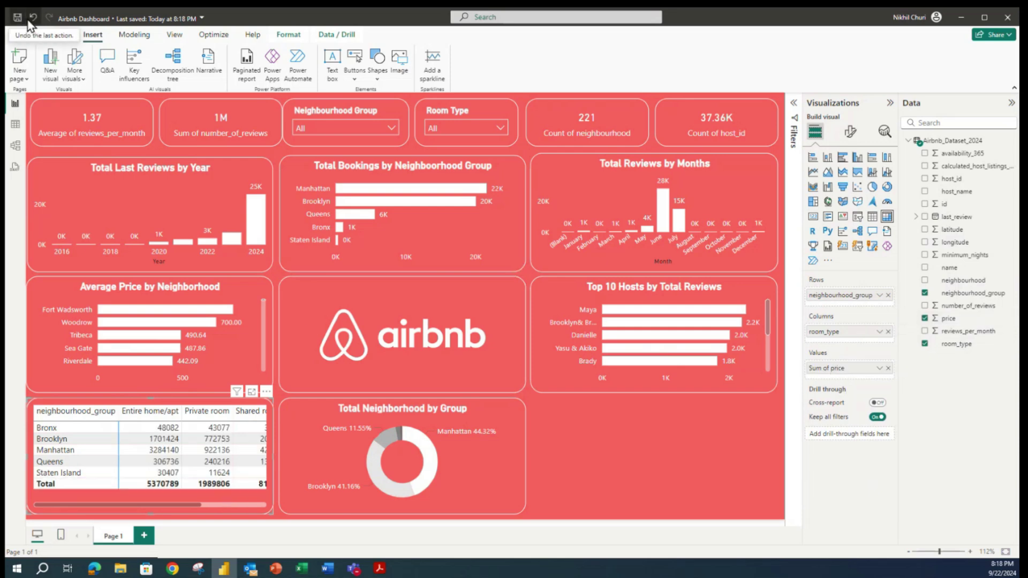
Turn off the matrix's column subtotals and row subtotals.
click(846, 134)
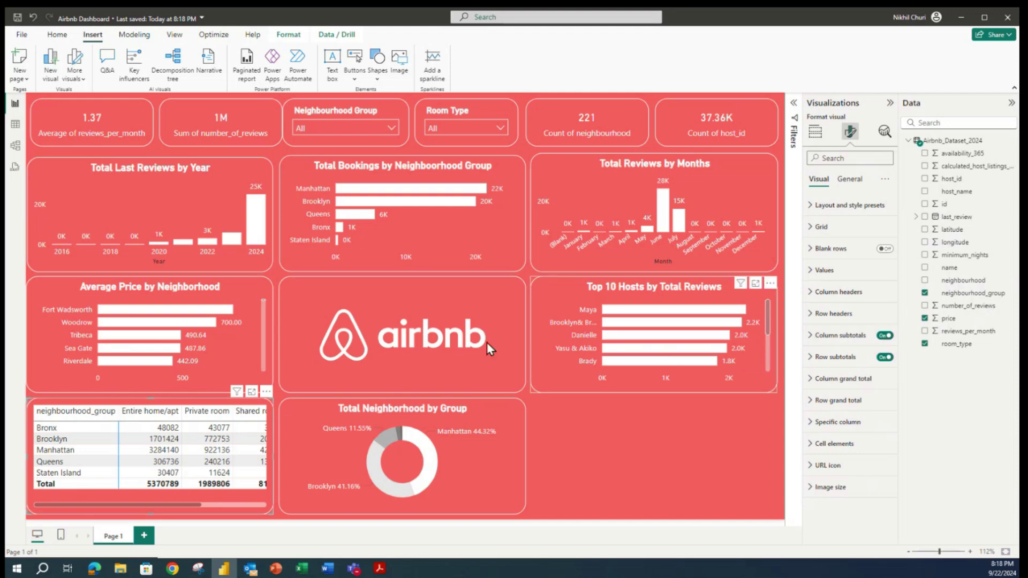
drag(183, 505, 119, 509)
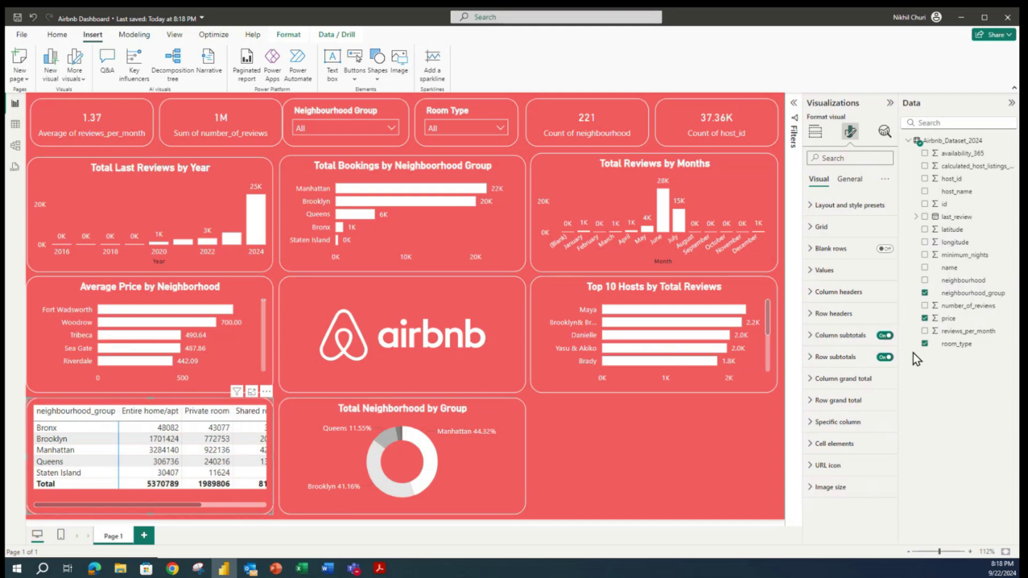
click(884, 335)
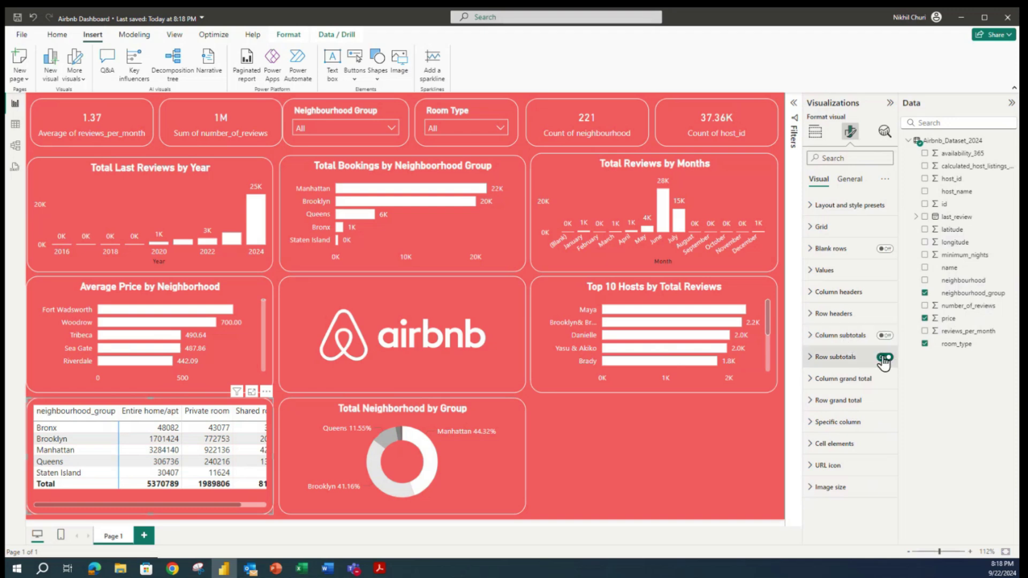
click(884, 357)
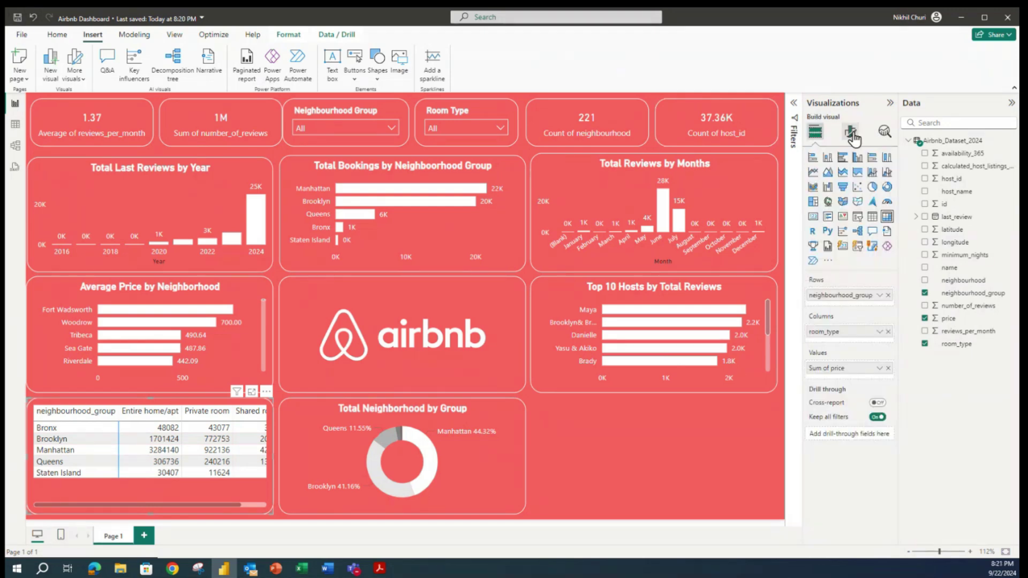
Set the matrix values' text color to white and their background color to the dashboard red.
click(851, 134)
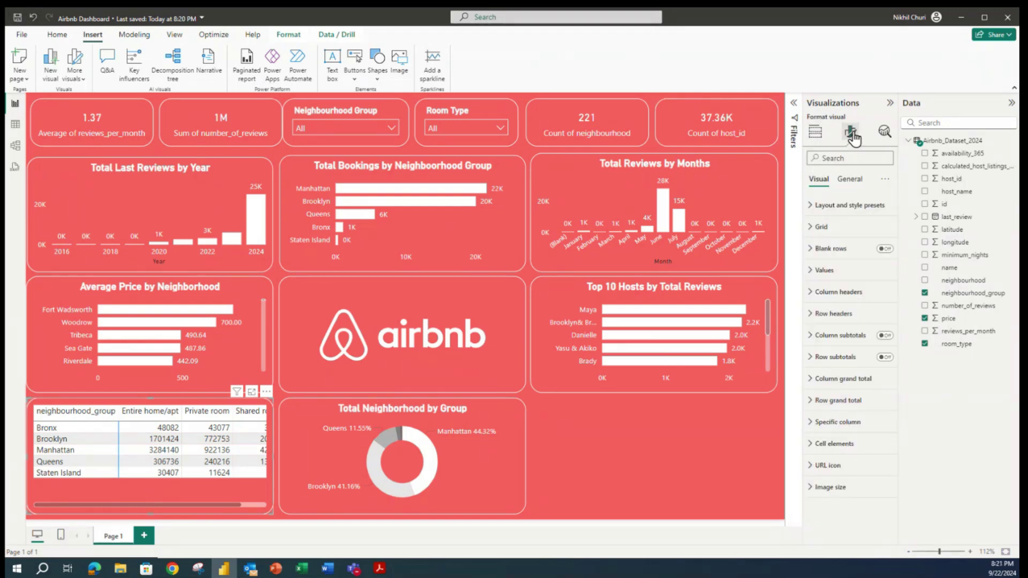
click(823, 270)
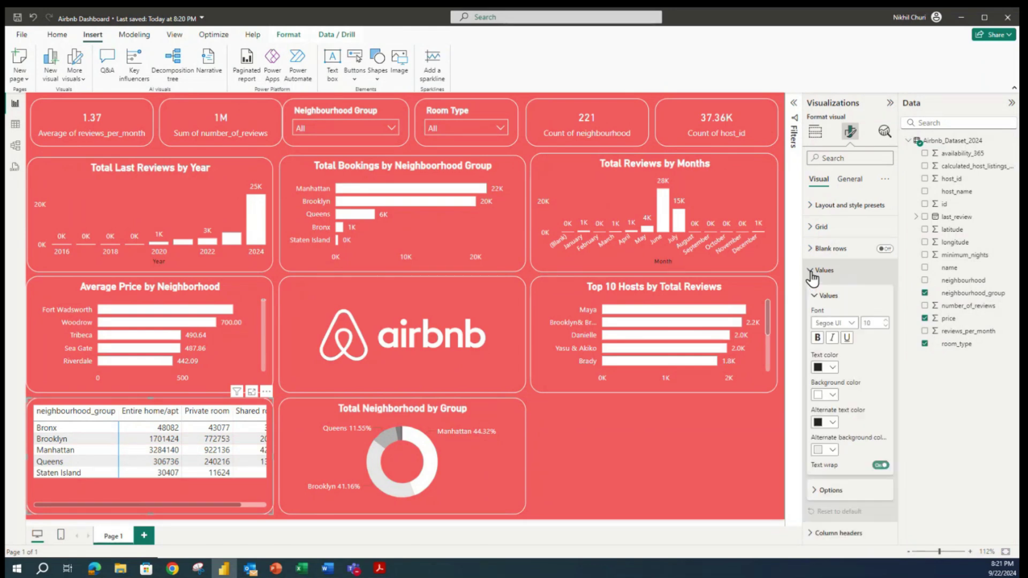
click(832, 367)
click(824, 322)
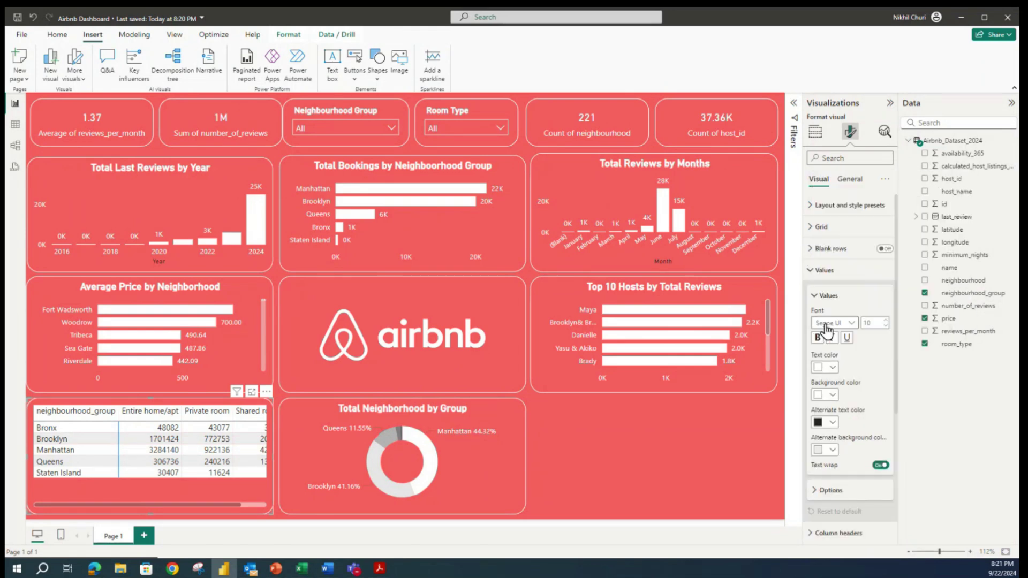
click(832, 395)
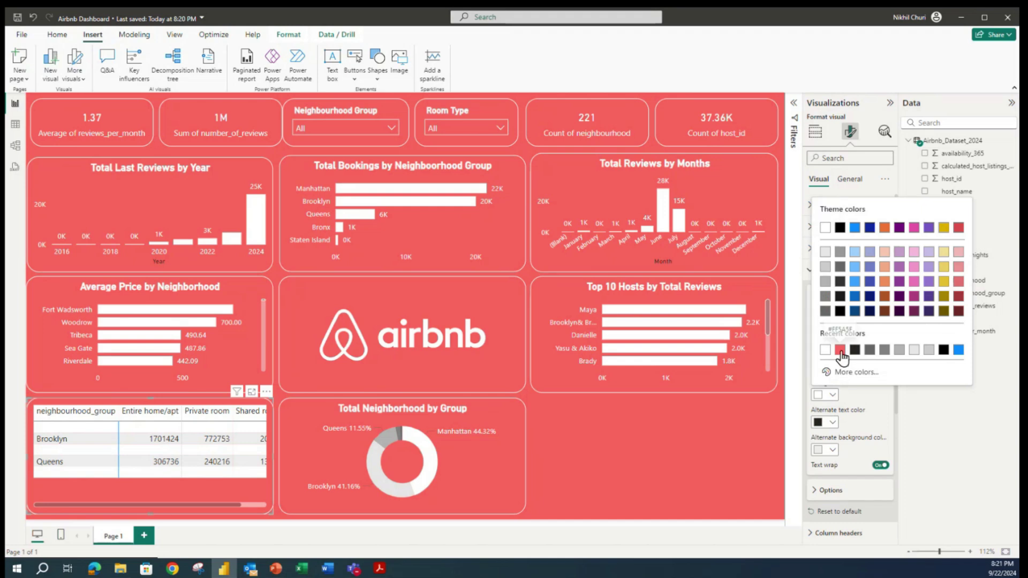
click(840, 349)
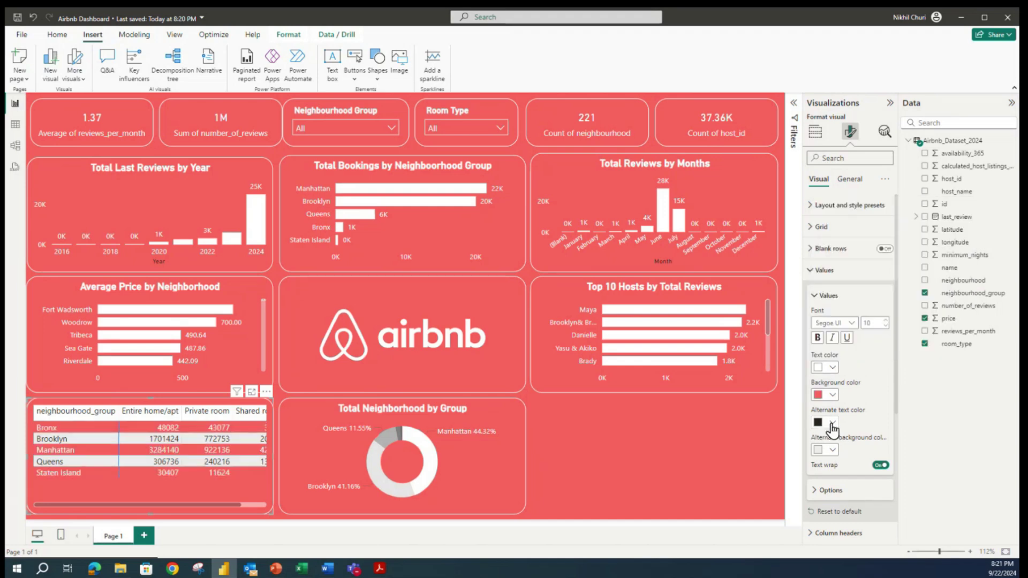
Set the matrix values' alternate text color to white and alternate background color to the dashboard red.
click(832, 423)
click(840, 378)
click(833, 456)
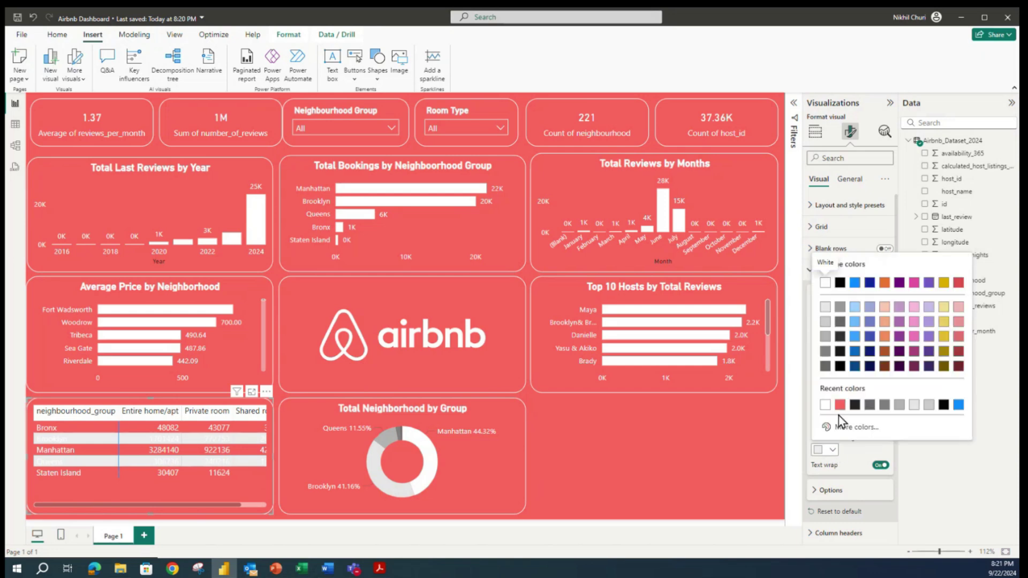
click(840, 404)
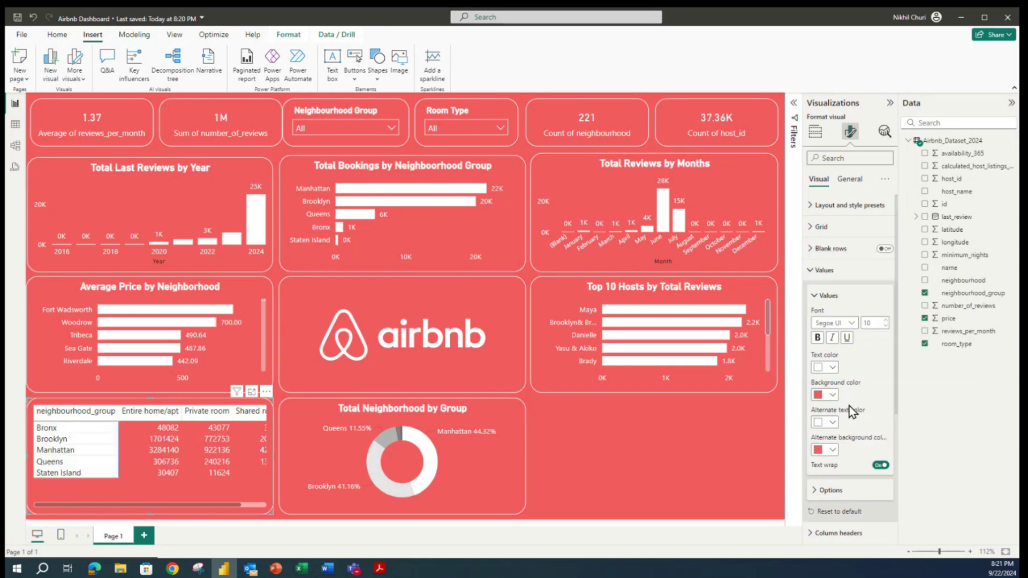
click(814, 298)
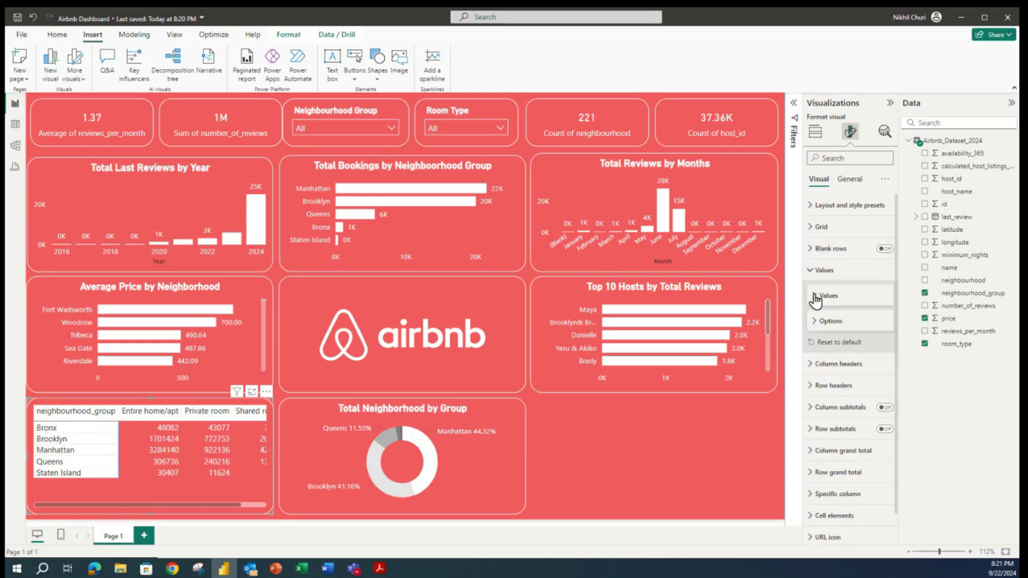
Add a white grid border to all matrix sections on the top, bottom, left and right sides.
click(811, 227)
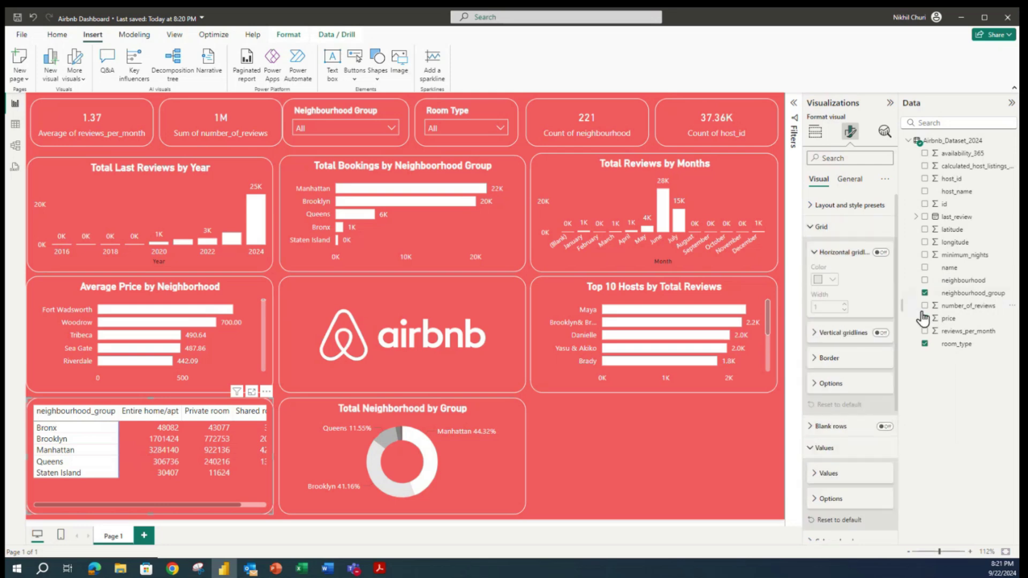
click(813, 358)
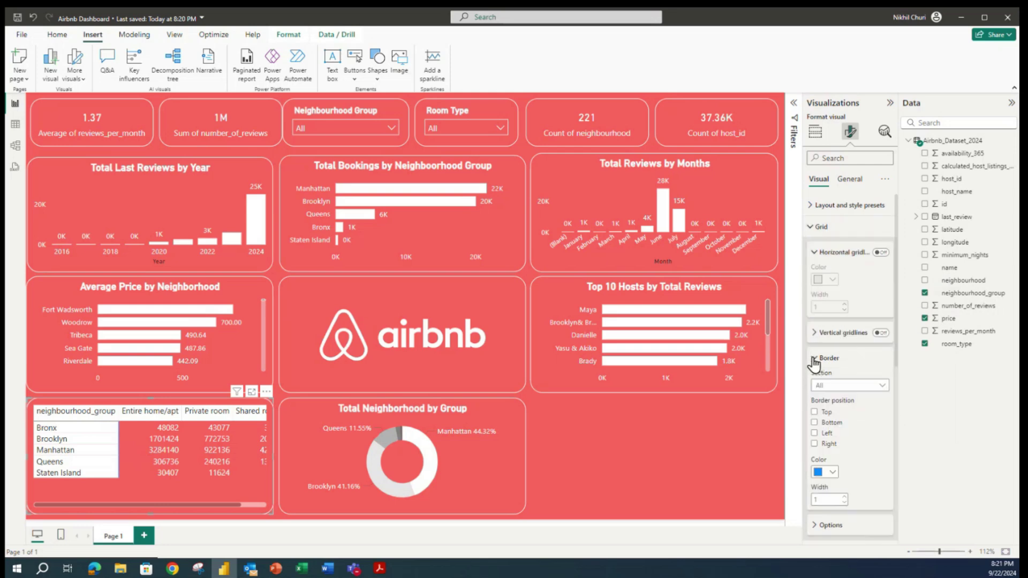
click(814, 412)
click(814, 423)
click(814, 433)
click(814, 443)
click(819, 477)
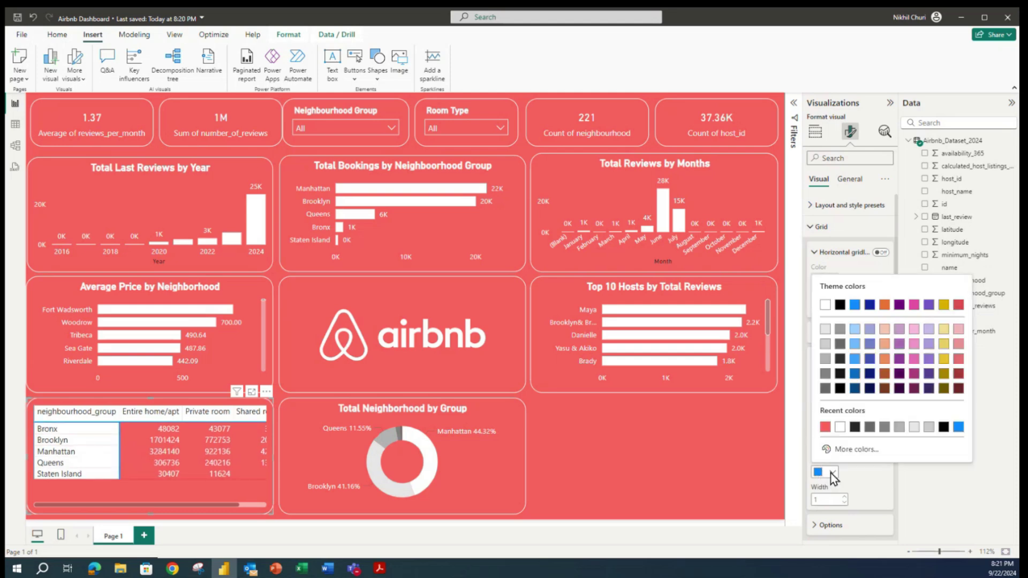
click(841, 427)
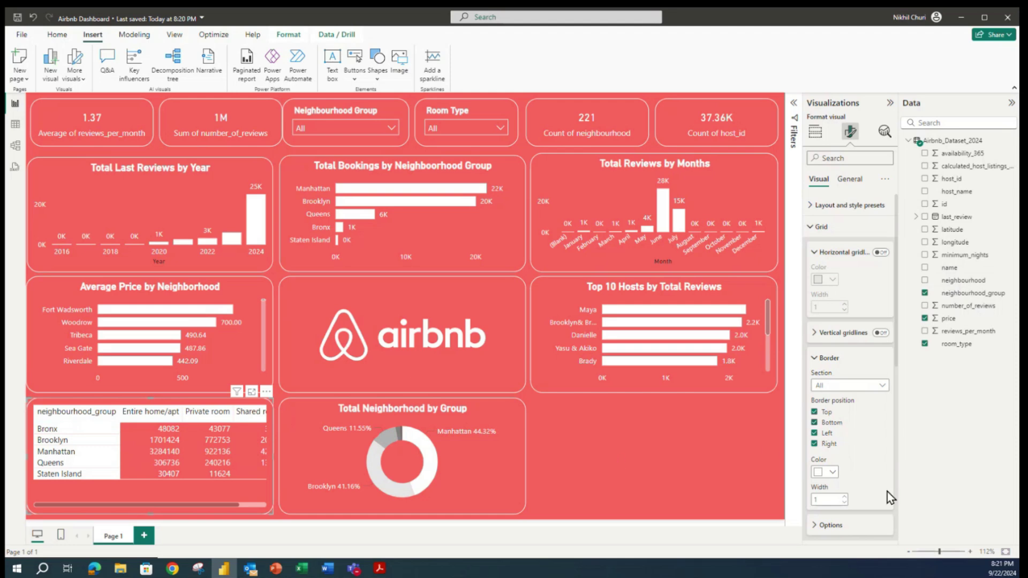
click(834, 474)
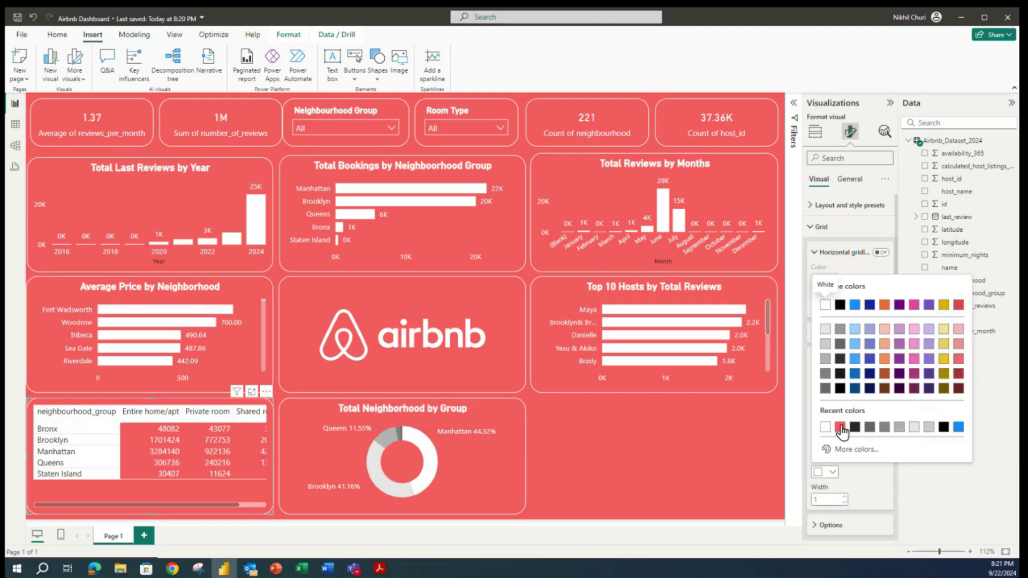
click(842, 428)
click(832, 471)
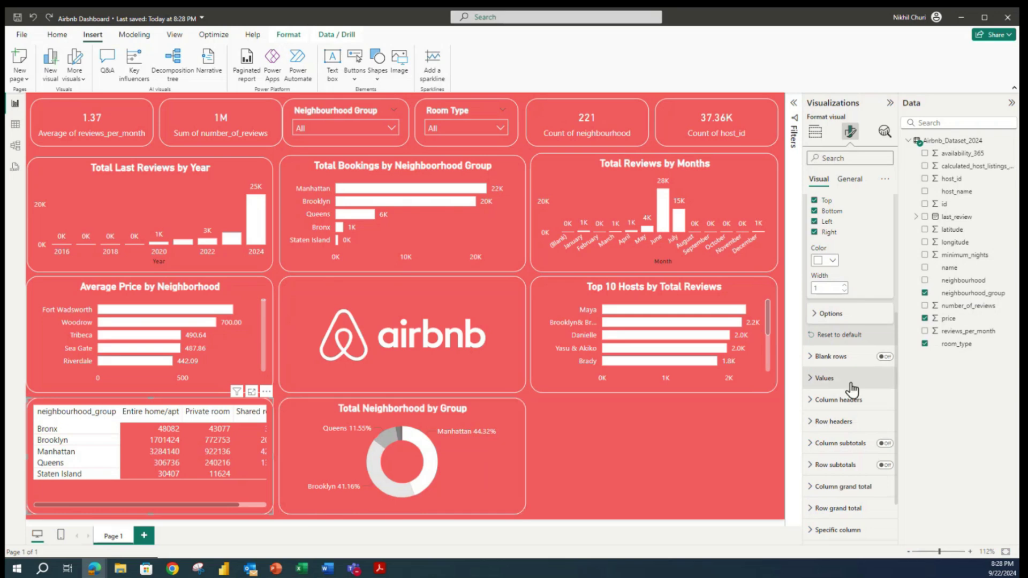
Format the matrix column headers with white text, the dashboard red background and centered header alignment.
click(821, 402)
scroll(851, 386, down, 3)
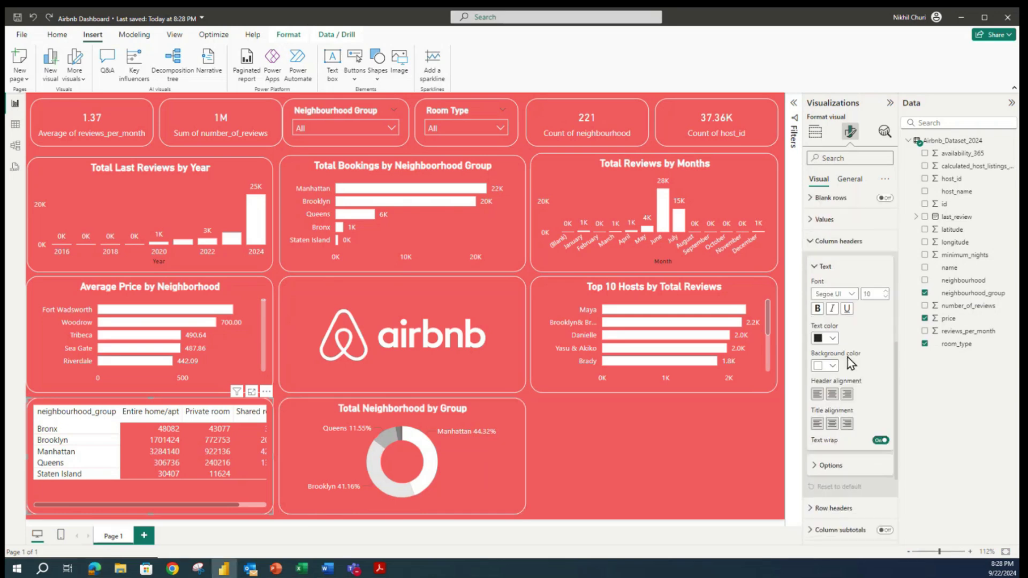
click(831, 339)
click(828, 373)
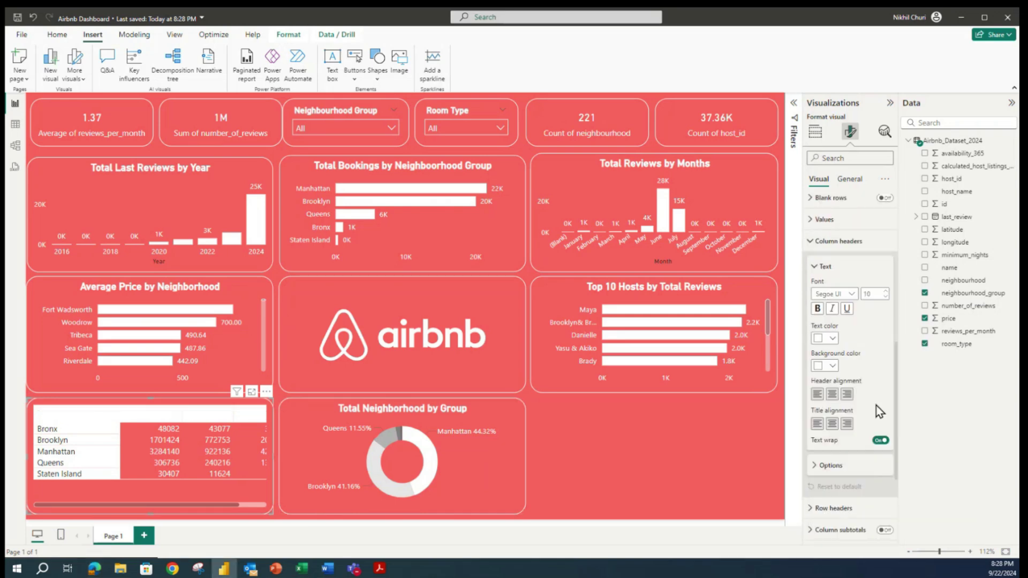
click(832, 394)
click(832, 365)
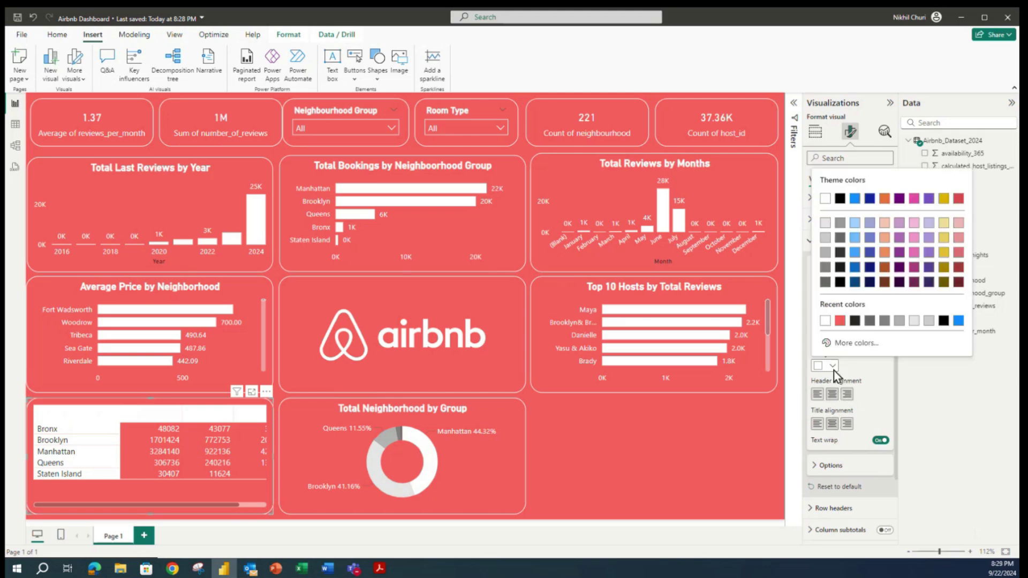
click(840, 320)
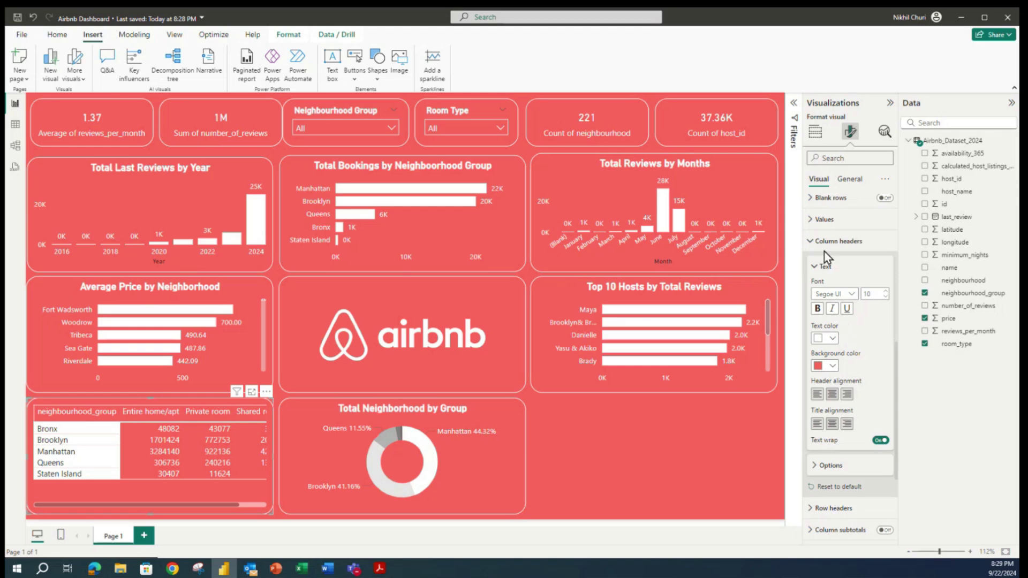
click(811, 241)
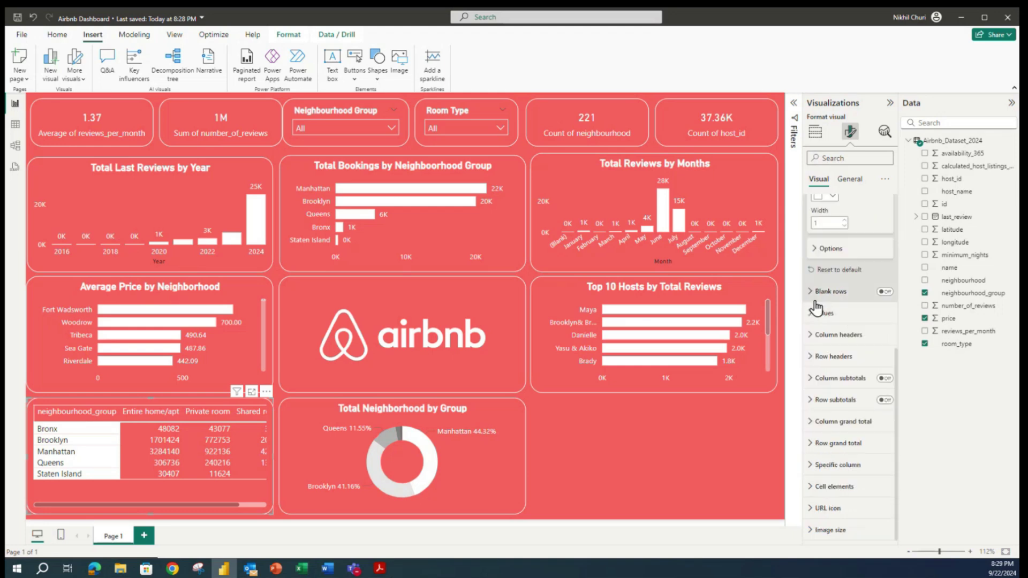
Format the matrix row headers with white text, the dashboard red background and centered alignment.
scroll(849, 305, up, 1)
scroll(846, 322, down, 1)
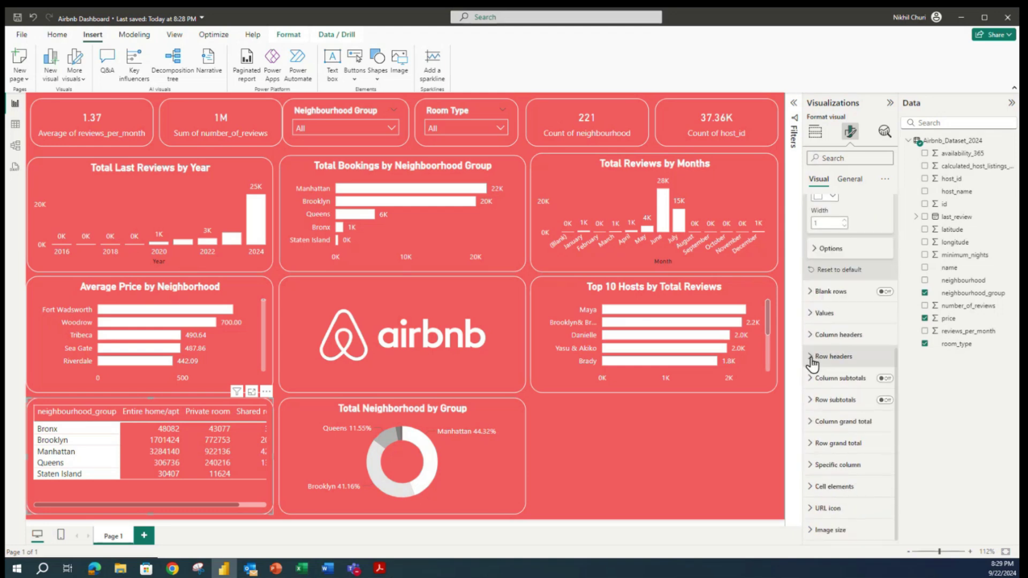
click(811, 358)
scroll(858, 422, down, 3)
click(827, 295)
click(825, 332)
click(827, 321)
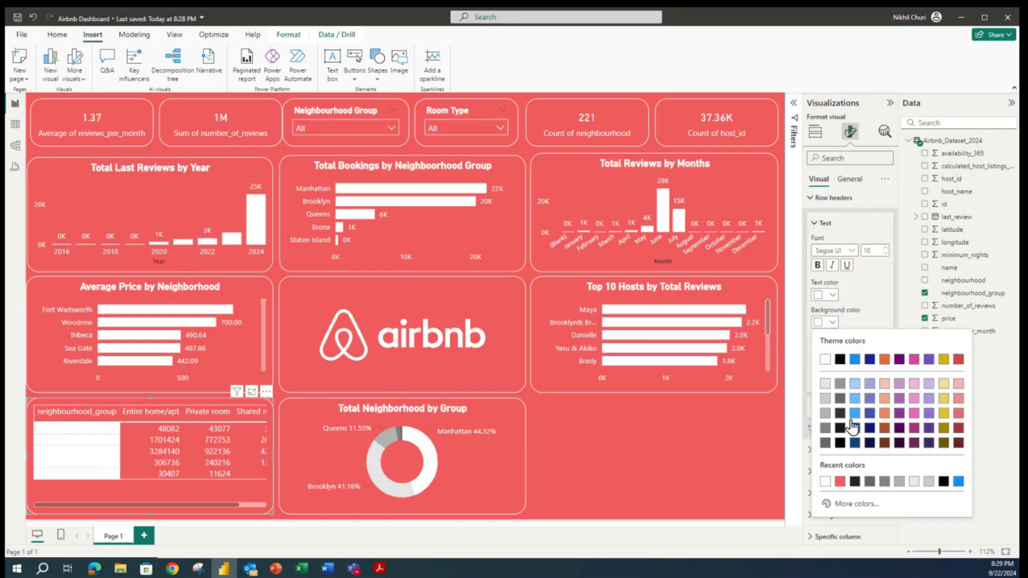
click(840, 482)
click(831, 366)
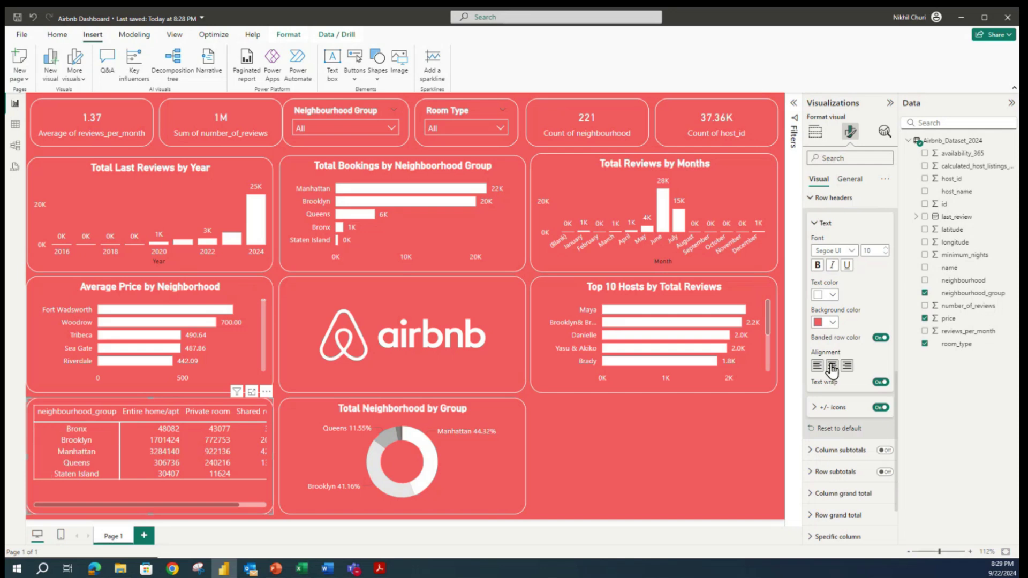
click(815, 223)
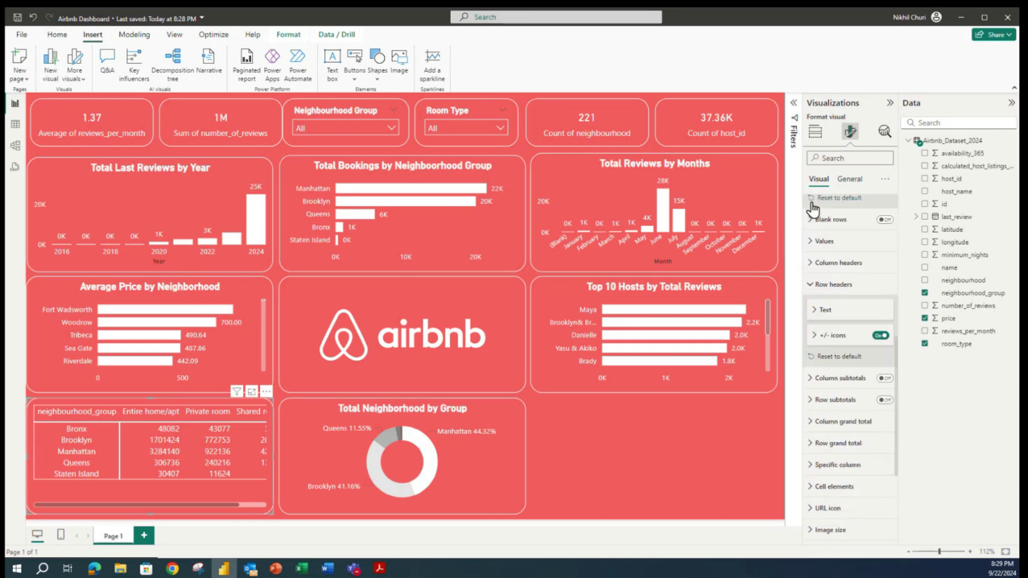
click(815, 284)
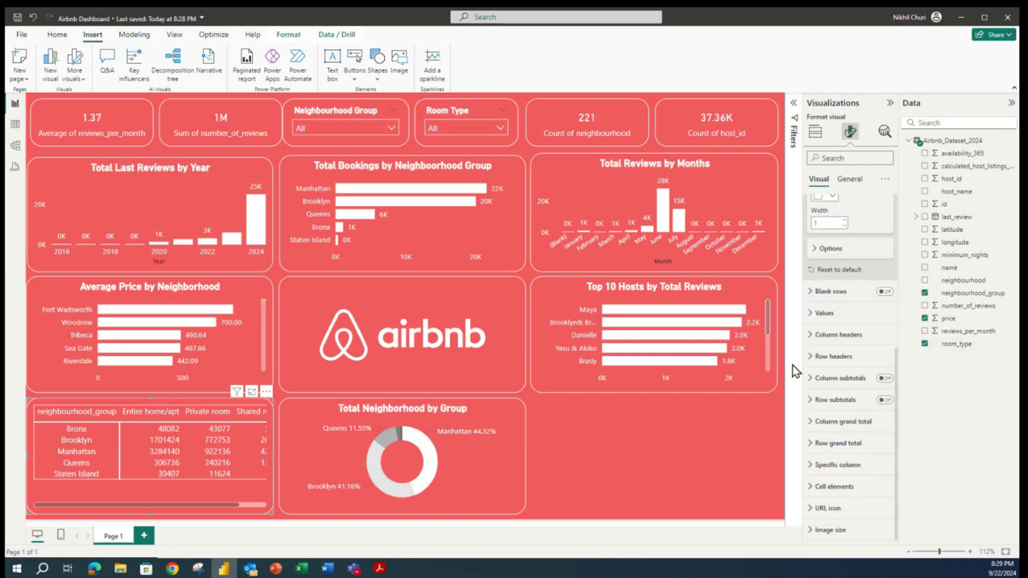
Turn on the matrix's horizontal and vertical gridlines.
scroll(824, 471, up, 4)
click(814, 240)
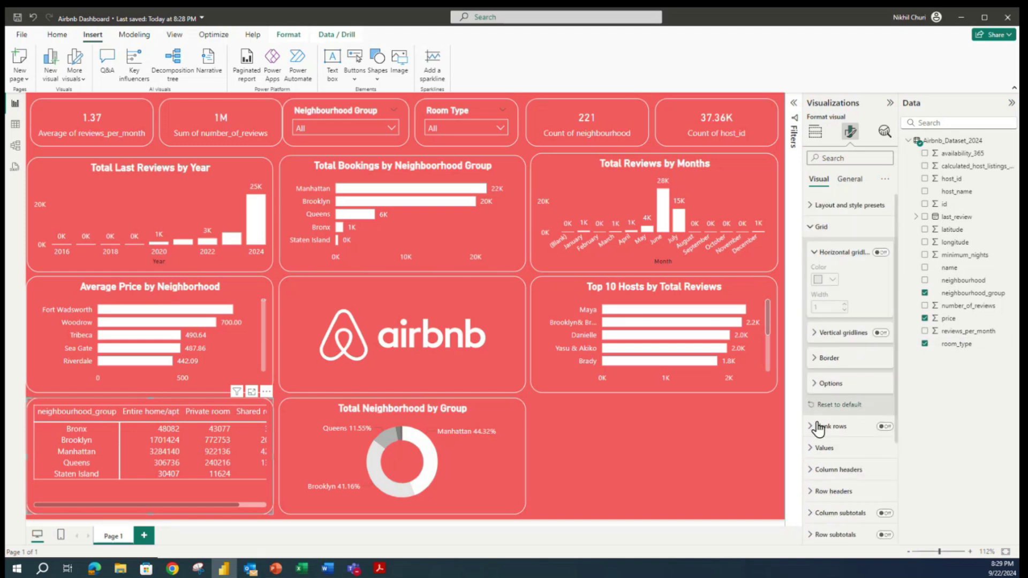
click(814, 252)
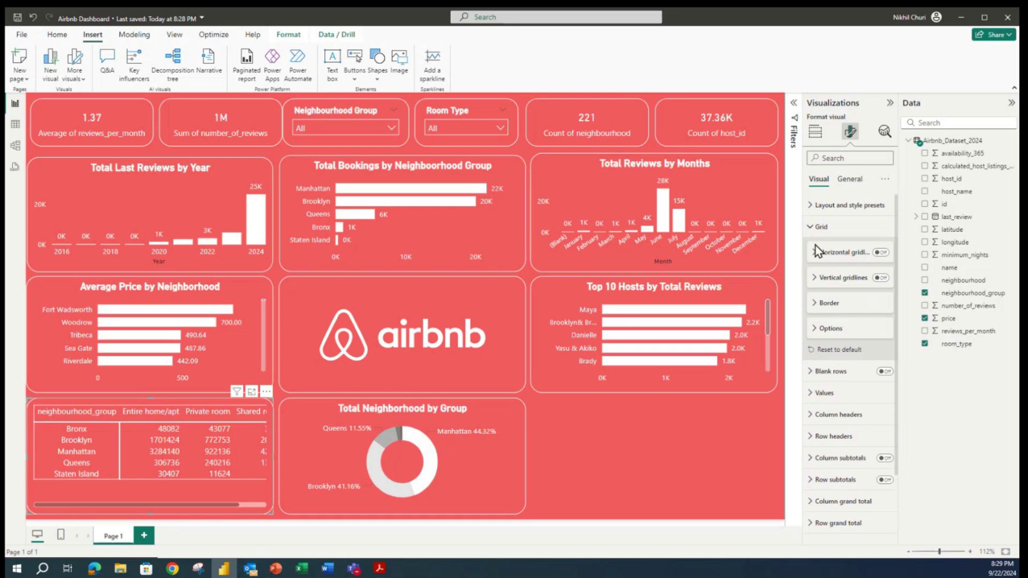
click(883, 254)
click(879, 277)
Color the matrix's horizontal and vertical gridlines white and save the report.
click(815, 252)
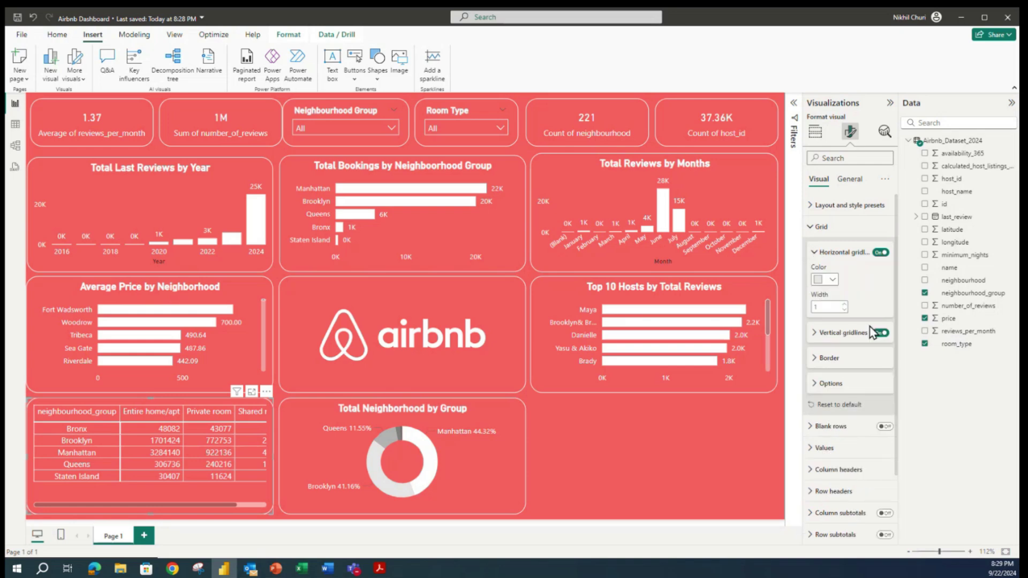
click(823, 279)
click(824, 316)
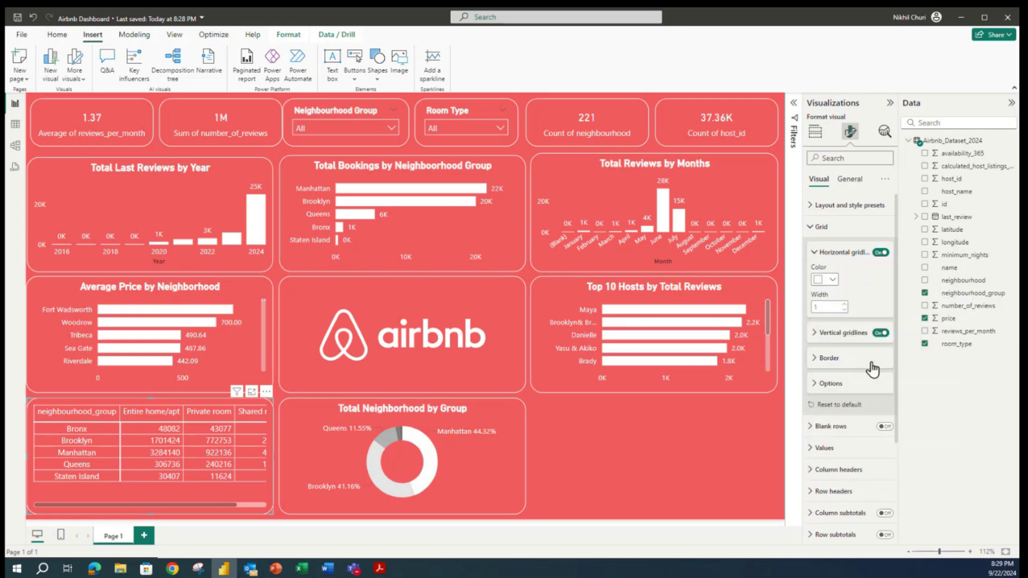
click(813, 334)
click(832, 360)
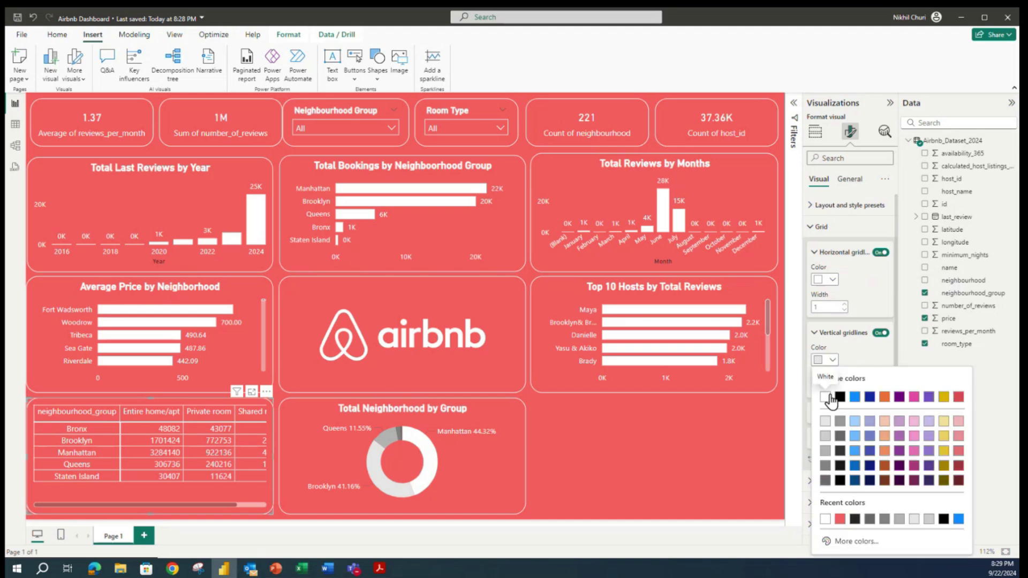
click(827, 396)
click(18, 18)
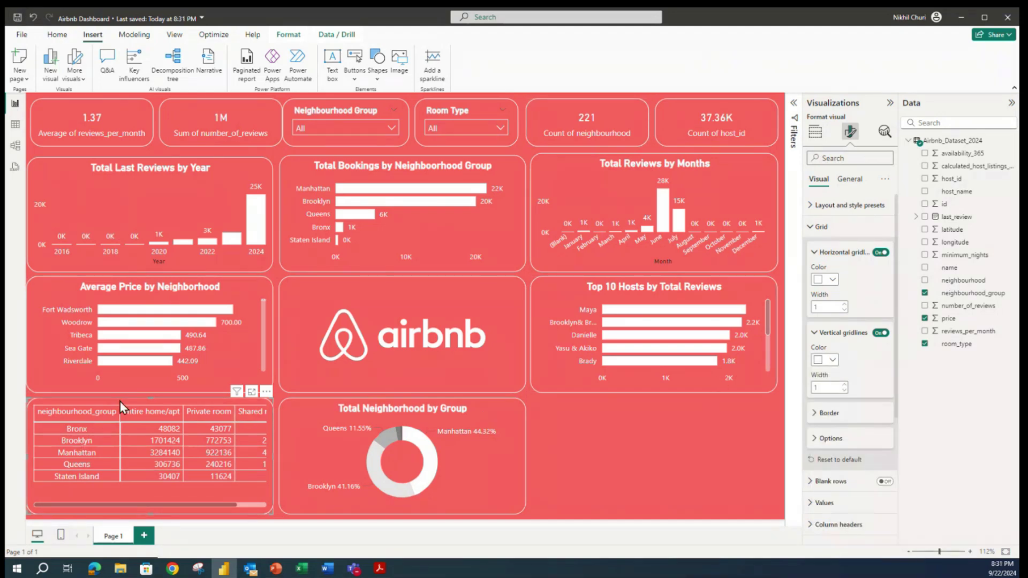
Turn on the matrix title and set its text to "Average Price by Neighborhood Group & Room Type".
click(850, 180)
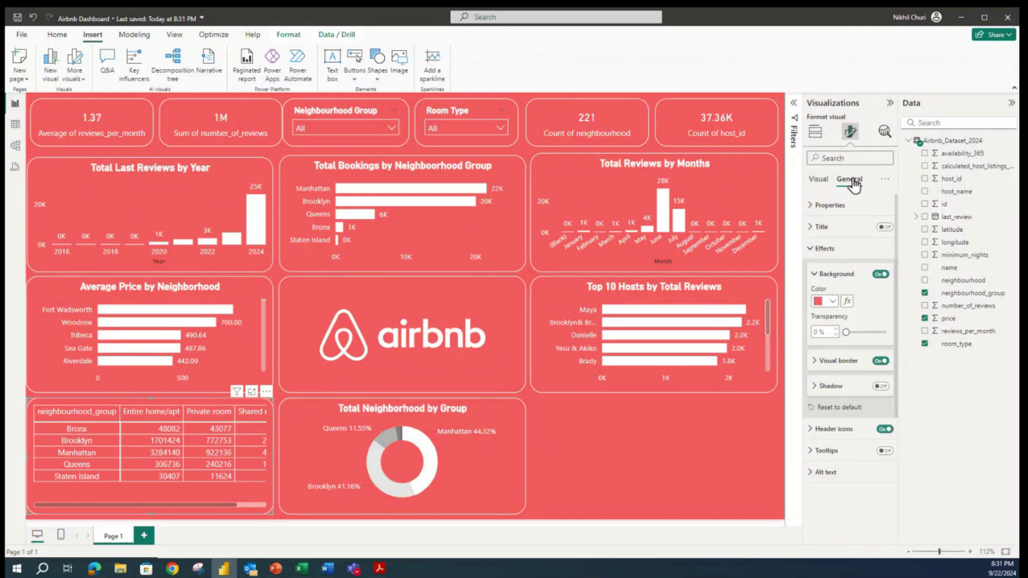
click(882, 227)
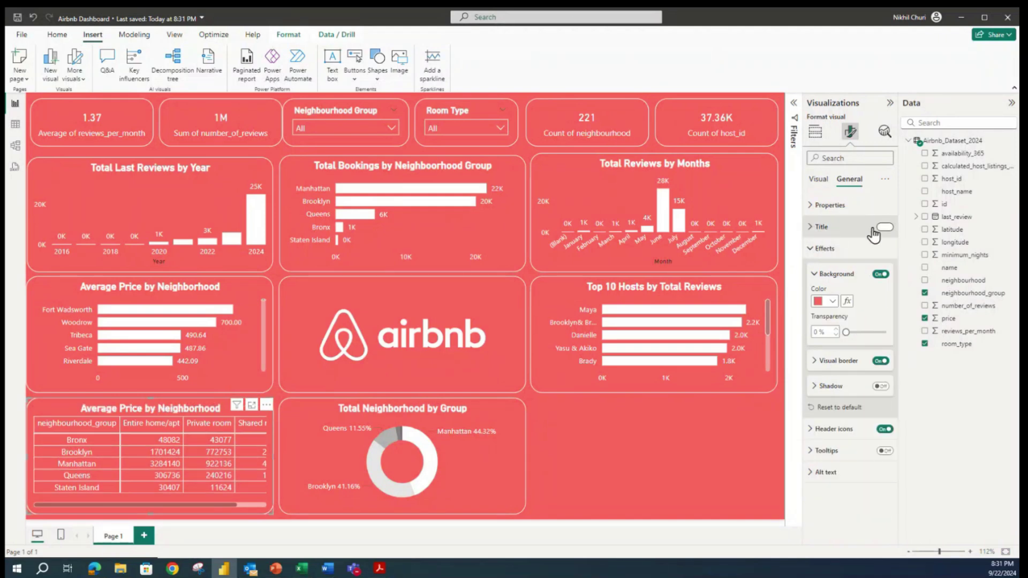
click(814, 228)
triple_click(850, 280)
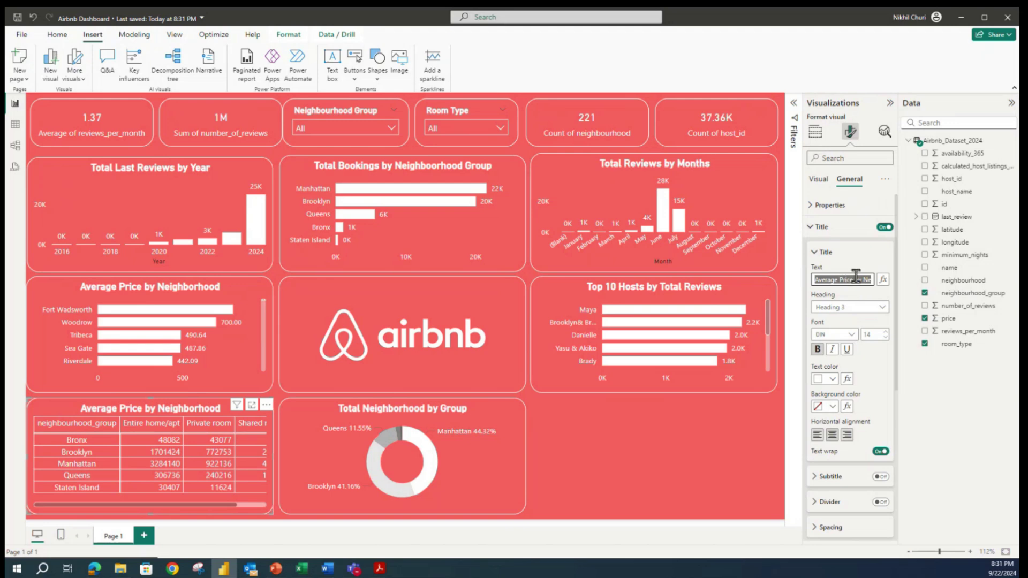
text(Average Price by Neighborhood Group & R)
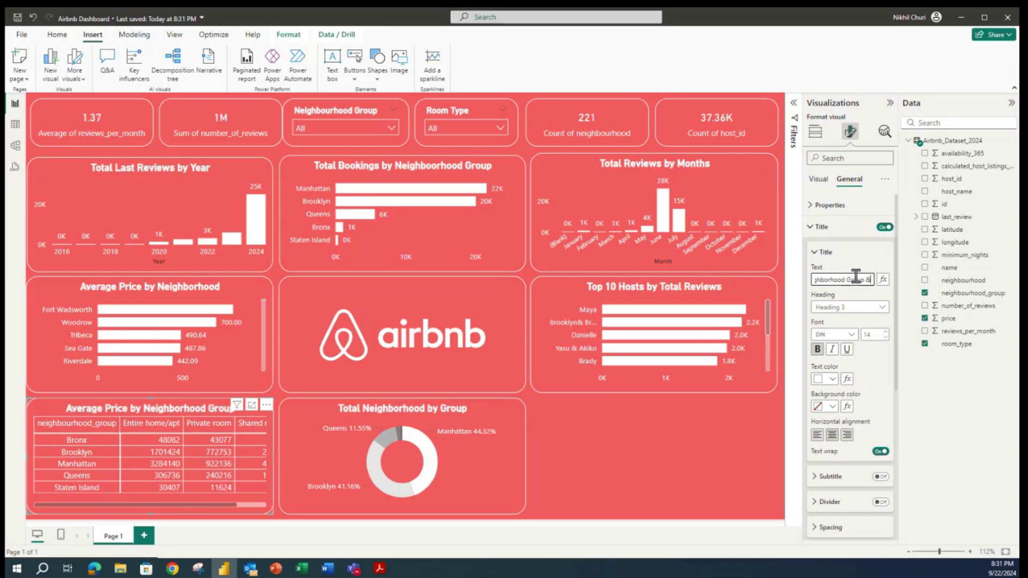
text(oom Type)
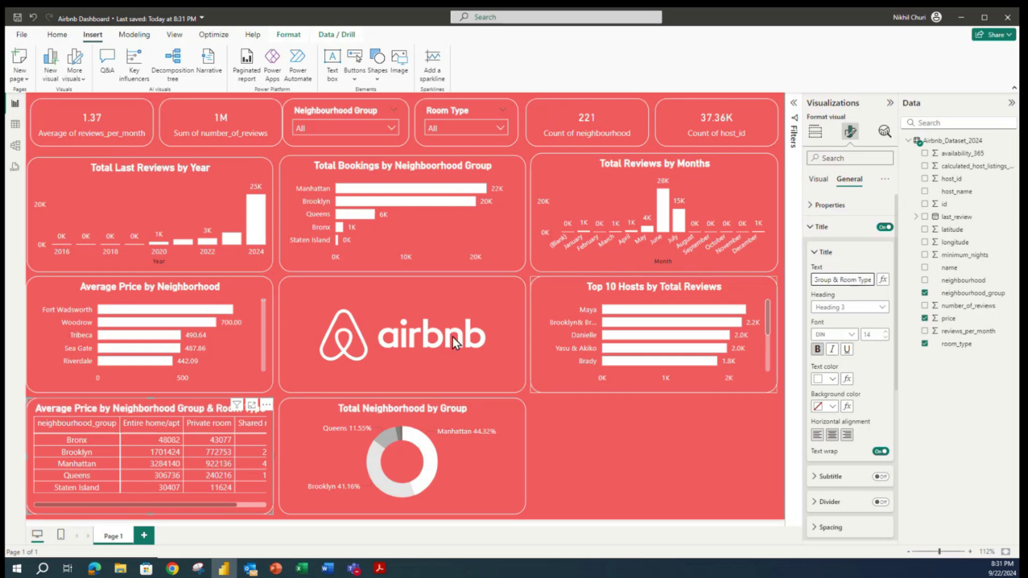
Change the price matrix's value aggregation from sum to average.
click(661, 464)
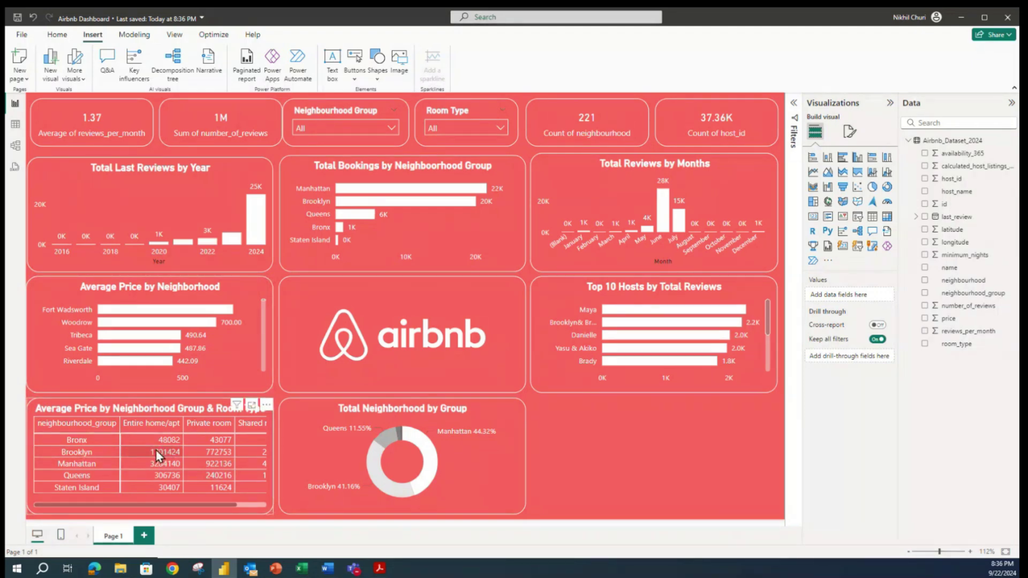
click(84, 411)
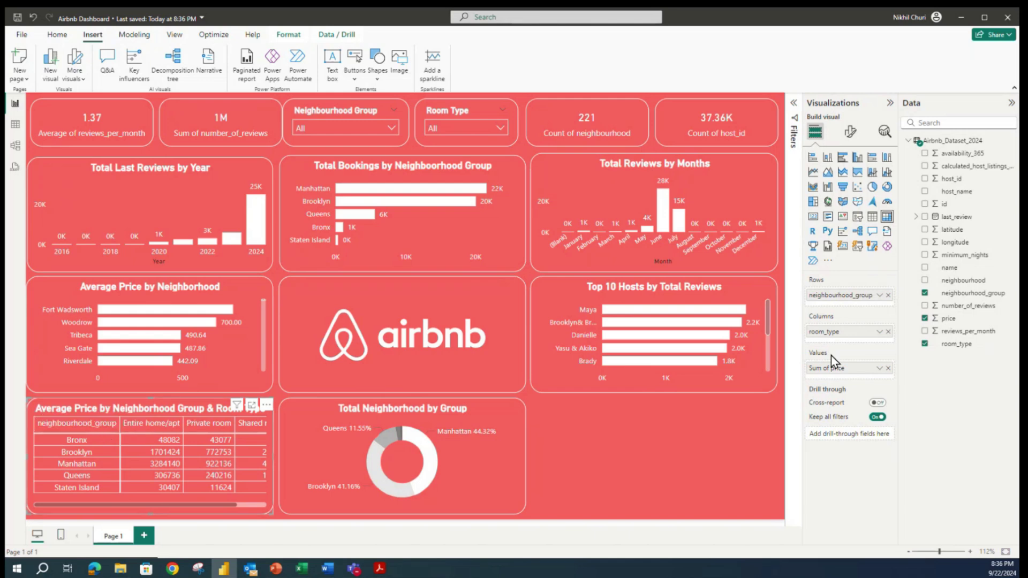
click(879, 368)
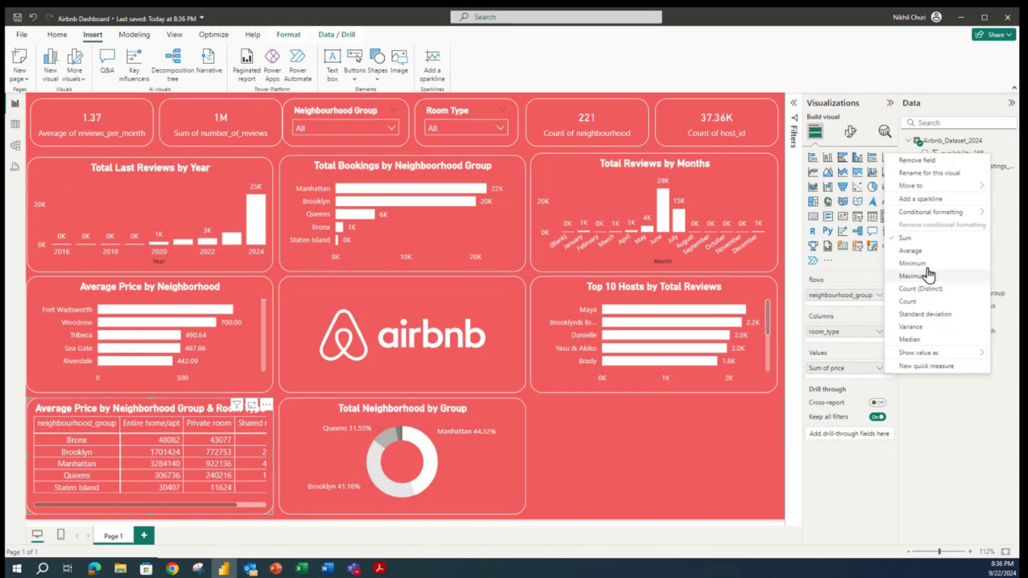
click(910, 250)
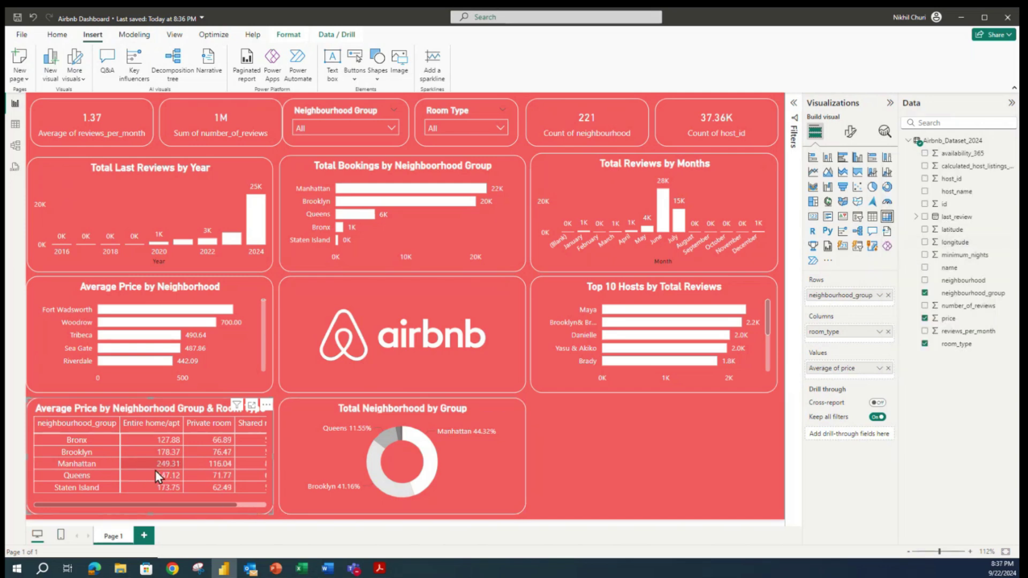
Sort the price matrix by Average of price.
click(266, 403)
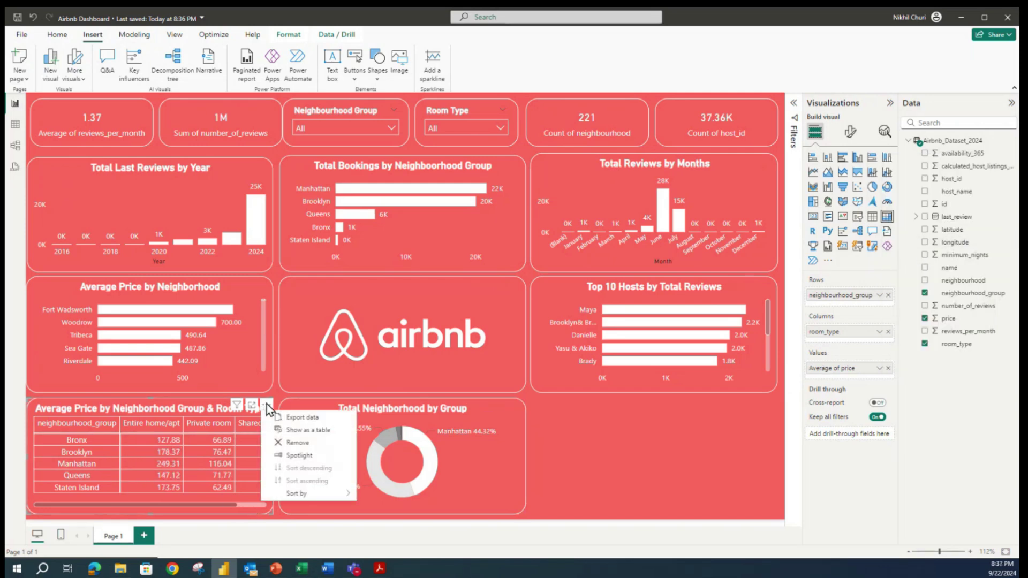
mouse_move(321, 500)
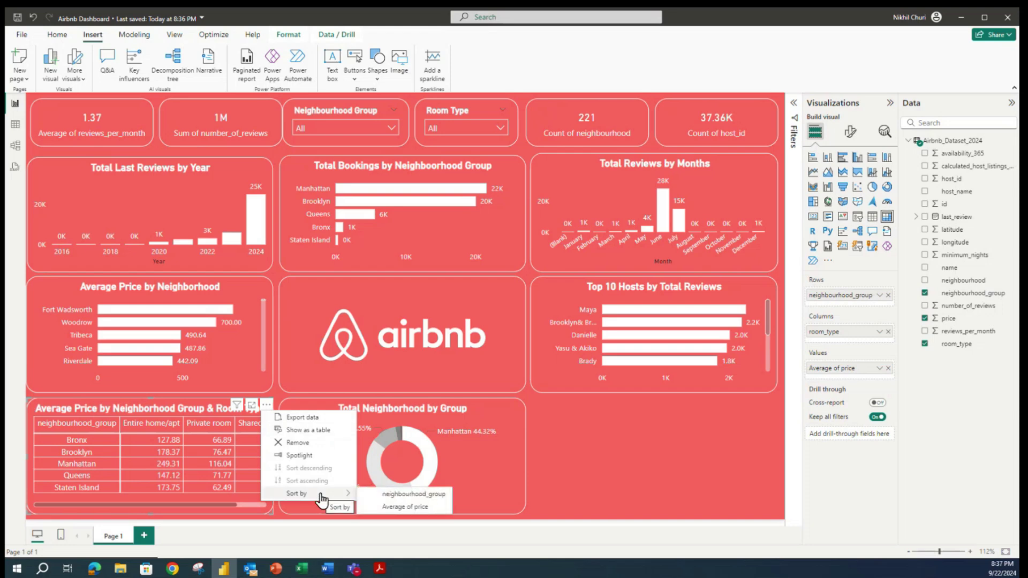
click(402, 508)
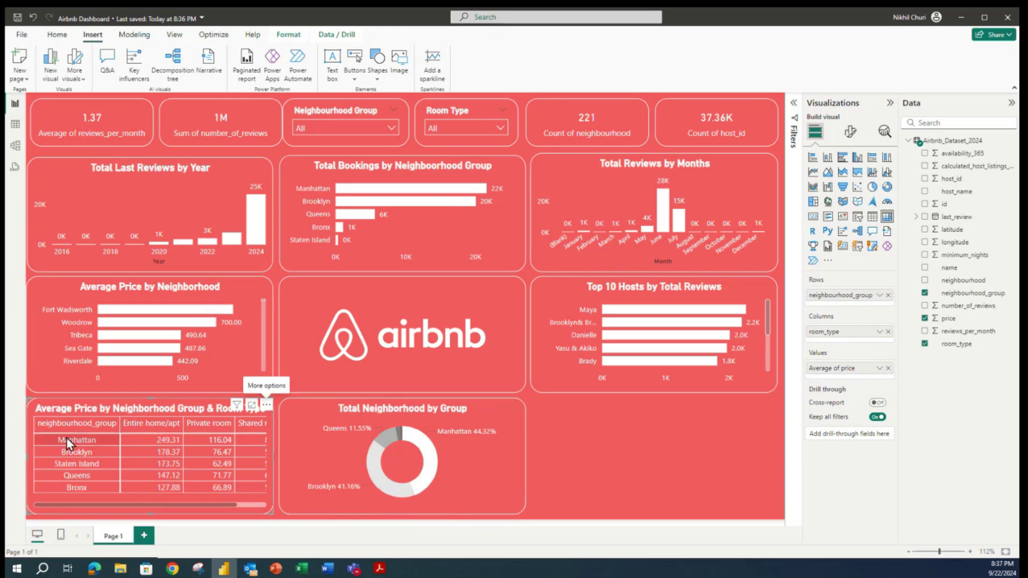
drag(234, 514, 96, 503)
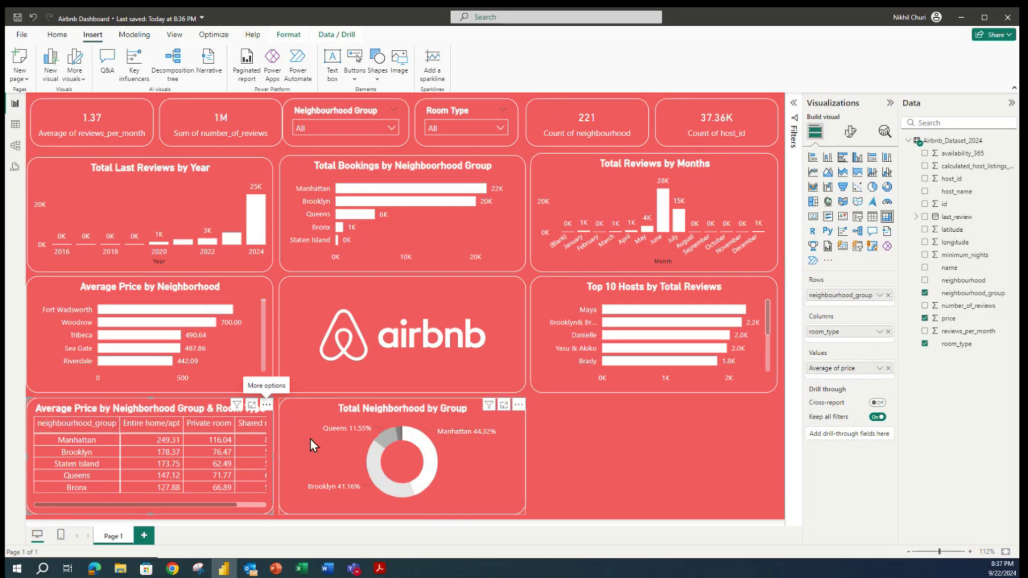
Rename the matrix's neighbourhood_group row field to nbrhood_group for this visual and save the report.
right_click(881, 297)
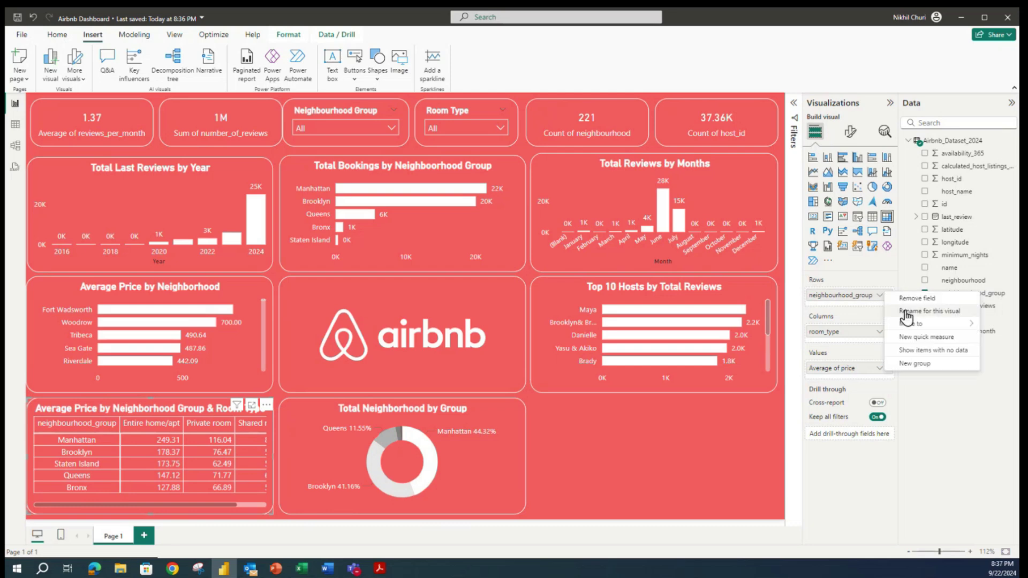
click(908, 313)
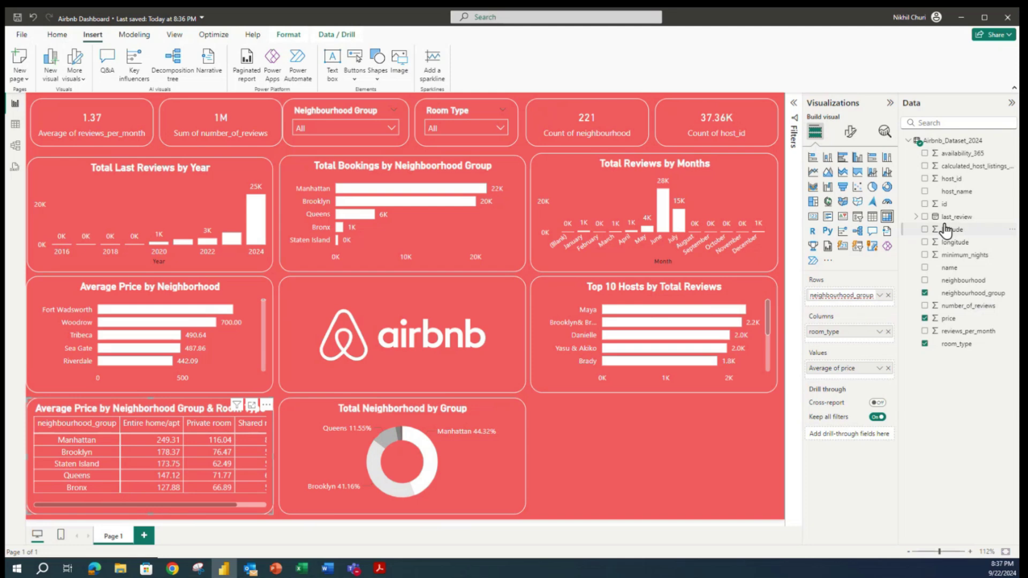
key(BackSpace)
key(BackSpace)
key(BackSpace)
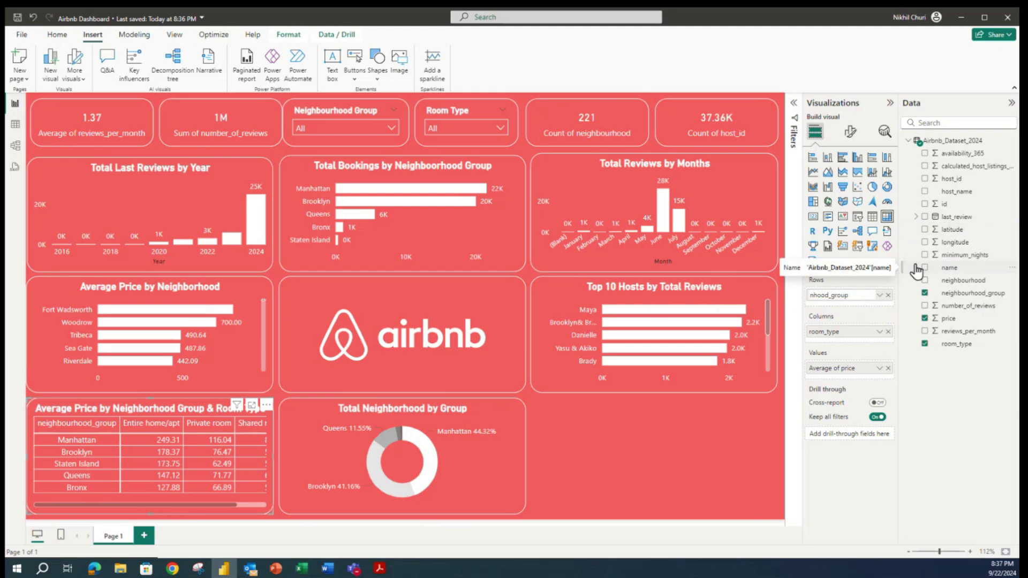
text(br)
key(Return)
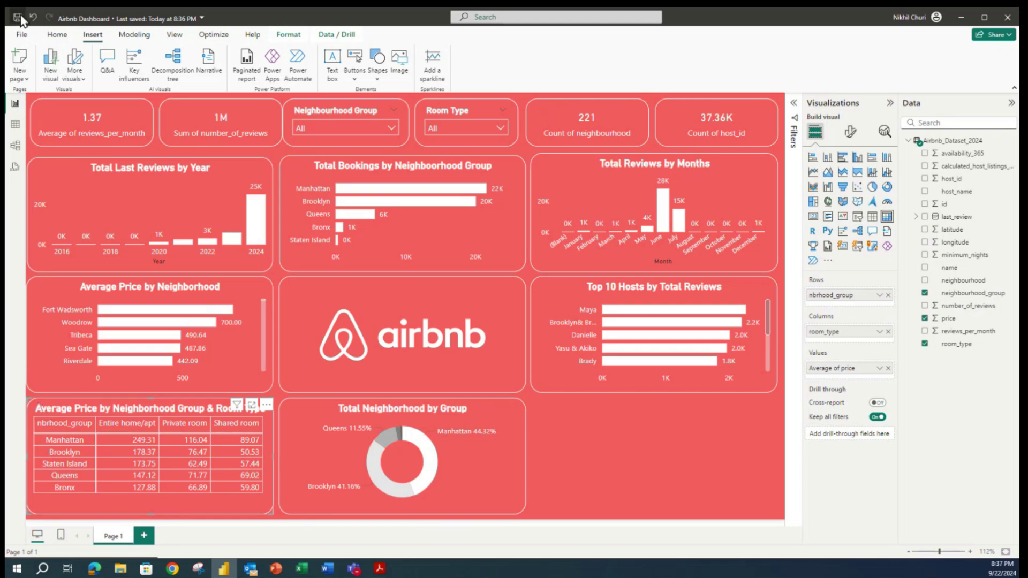
key(ctrl+s)
Duplicate the price matrix into the empty space beside the donut and replace its price value with the average of reviews_per_month.
click(624, 451)
drag(104, 411, 557, 405)
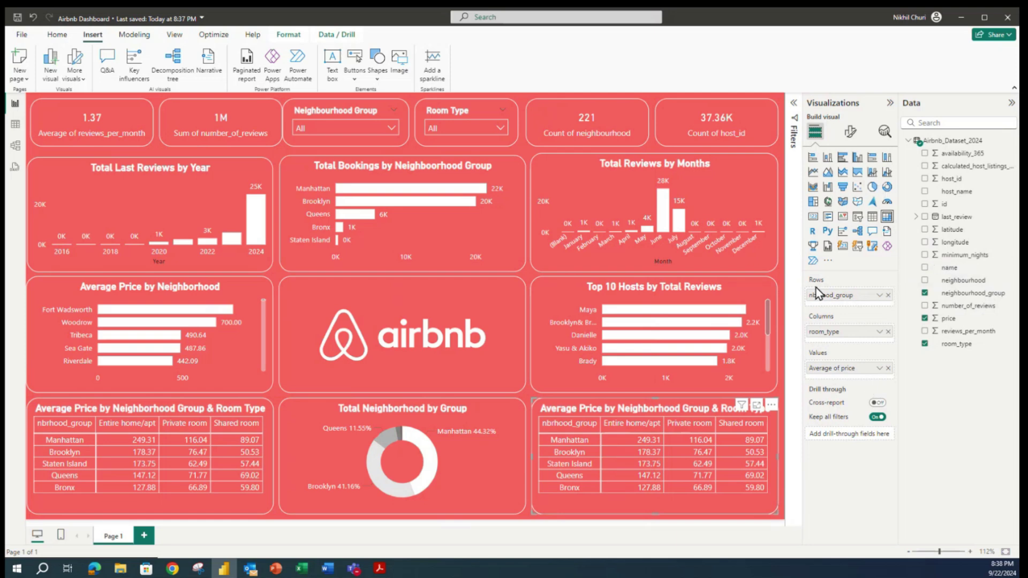
click(887, 369)
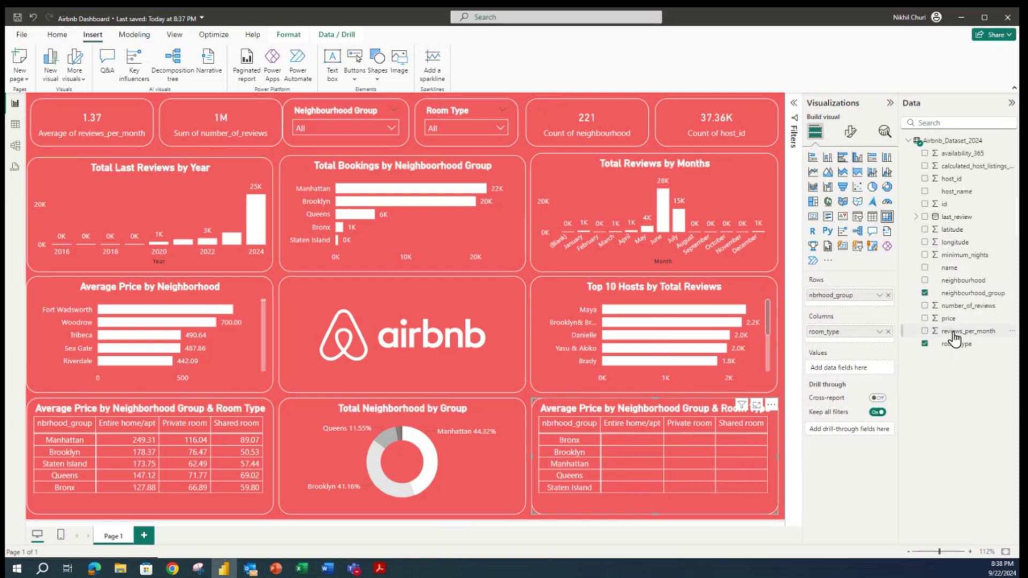
drag(955, 333, 830, 370)
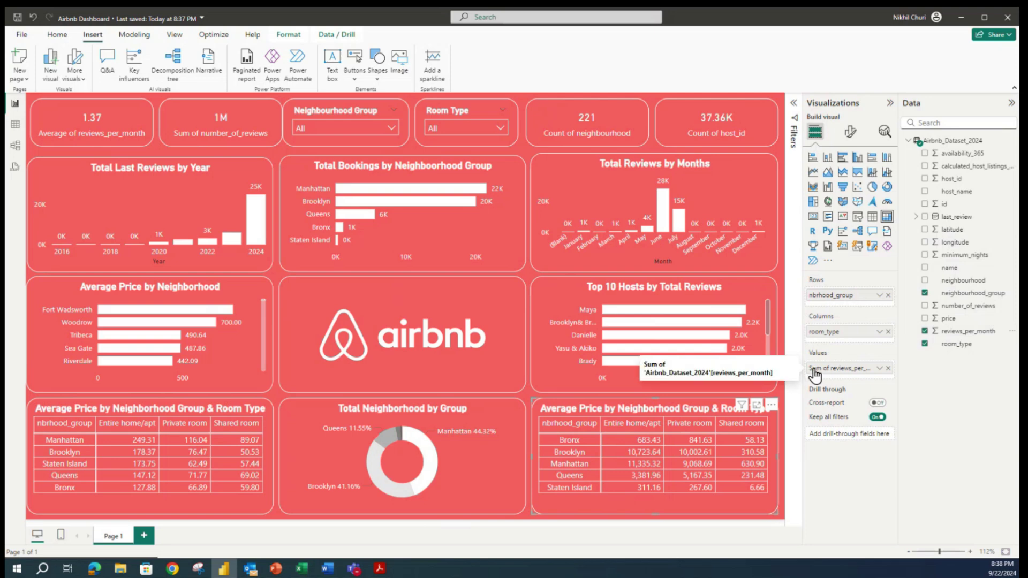
click(880, 369)
click(916, 255)
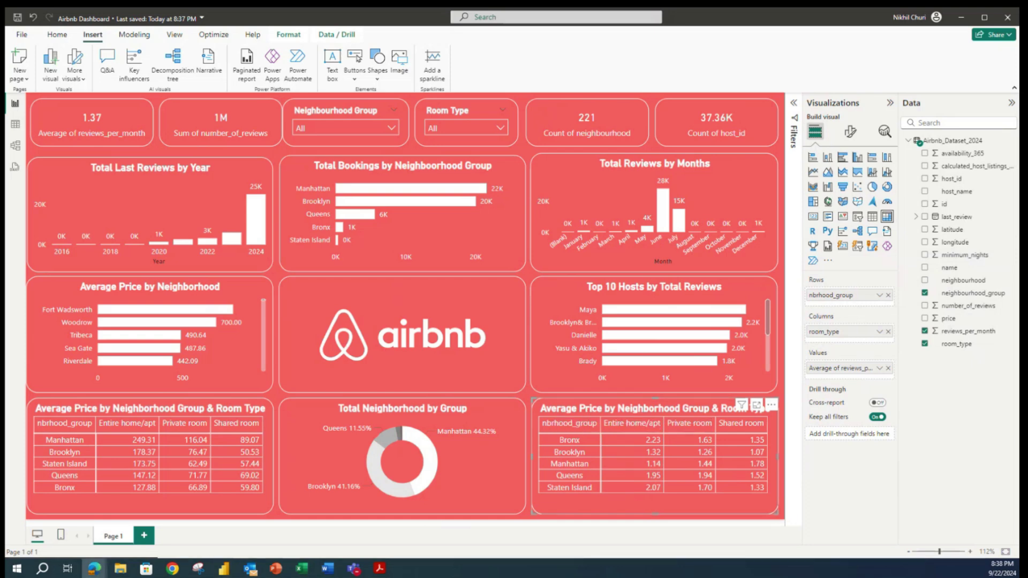
Change the duplicated matrix's title to "Average Reviews per Month by Neighborhood Group & Room Type".
click(850, 131)
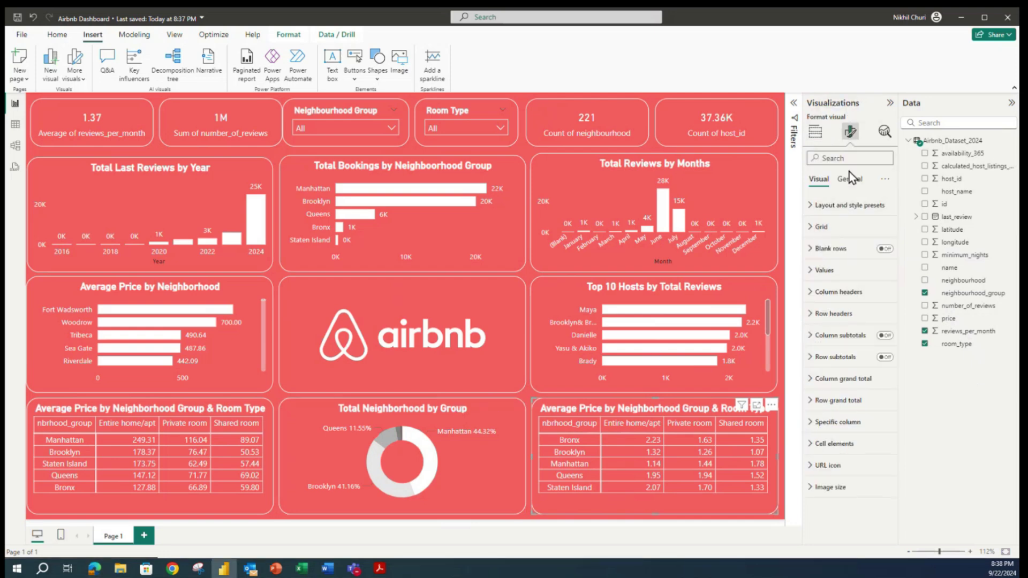
click(850, 178)
click(820, 226)
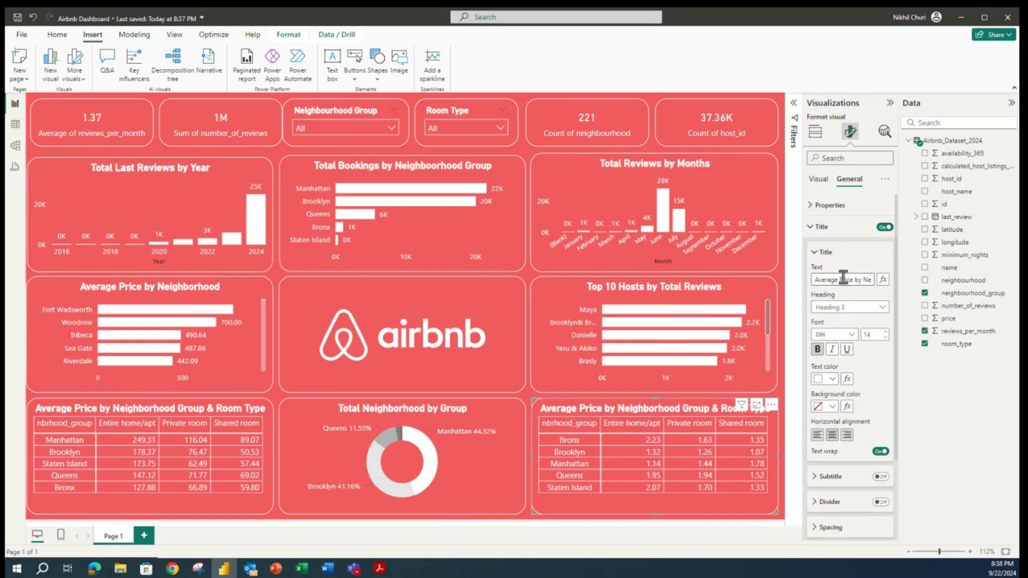
click(839, 275)
drag(838, 275, 848, 275)
text(Re)
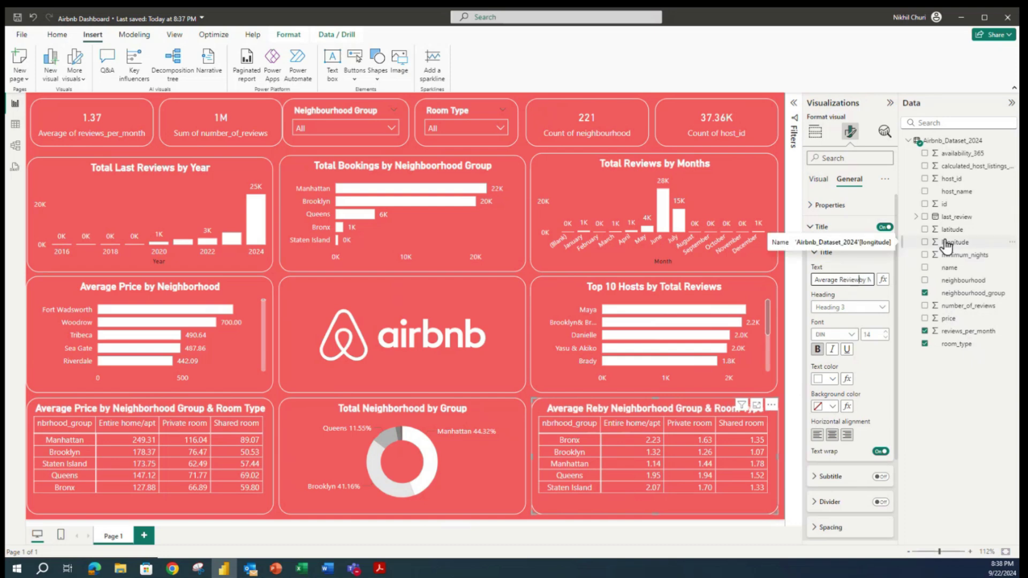
text(views per Month)
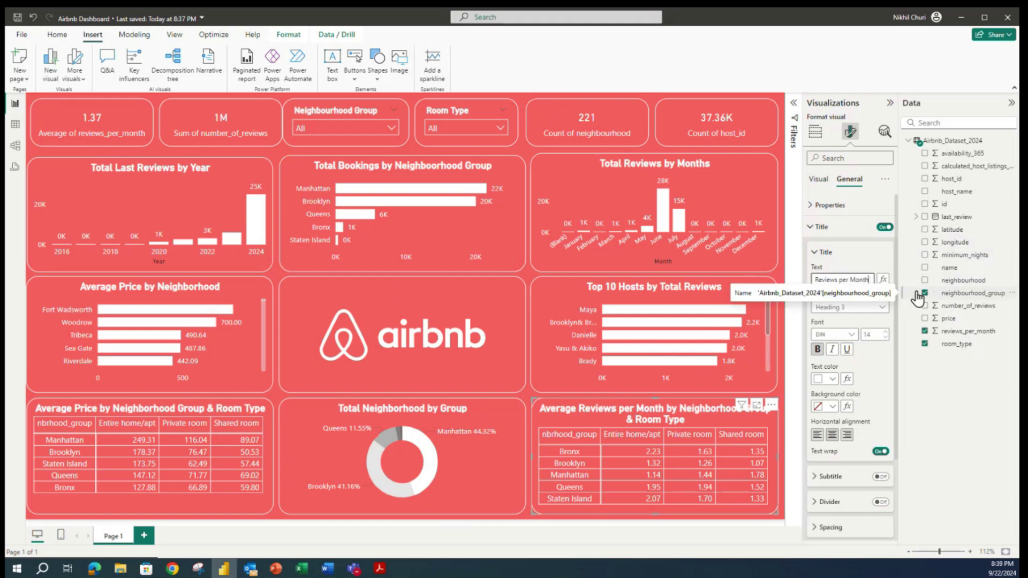
text(b)
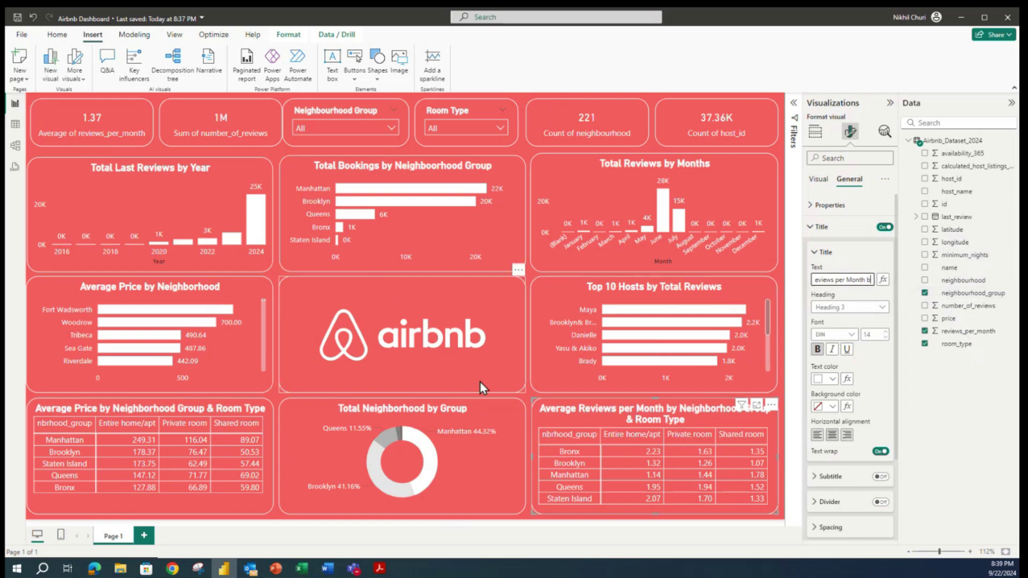
Shorten "Average" to "Avg" in the reviews matrix's title.
key(Home)
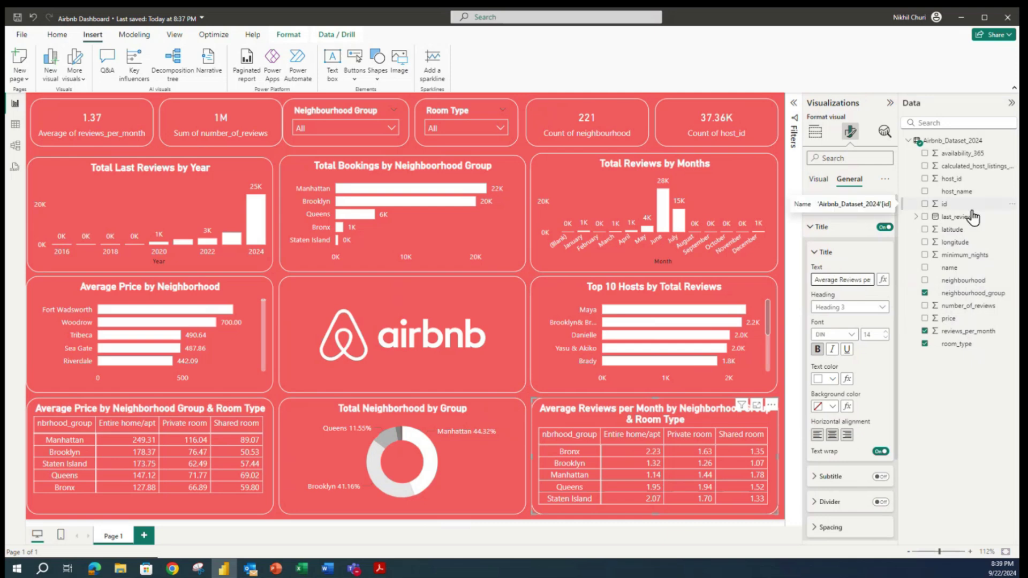
key(Delete)
text(g)
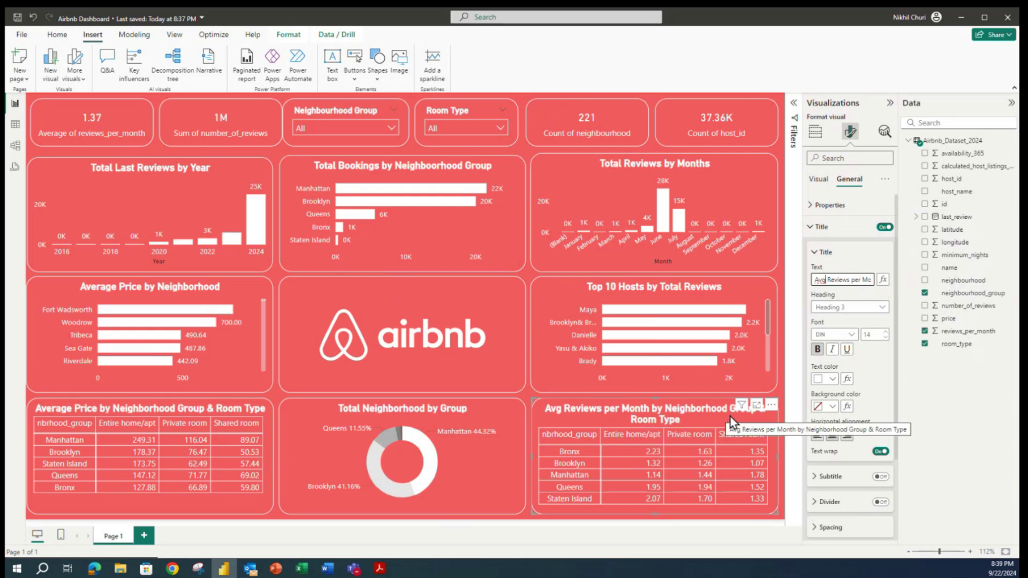
Abbreviate "Neighborhood" to "Nbrhood" and "Room" to "Rm" in the reviews matrix's title.
triple_click(861, 278)
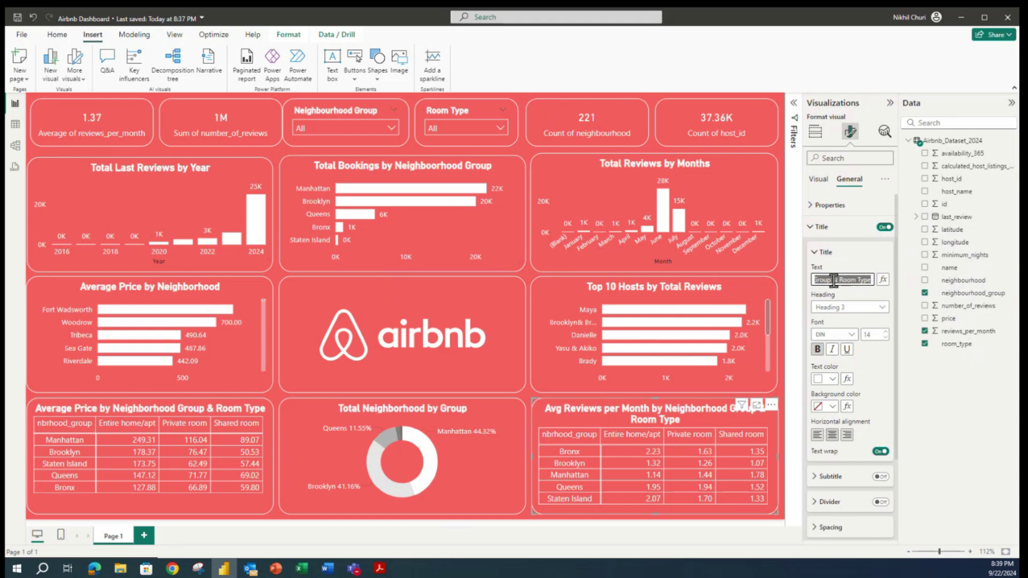
click(864, 278)
triple_click(864, 278)
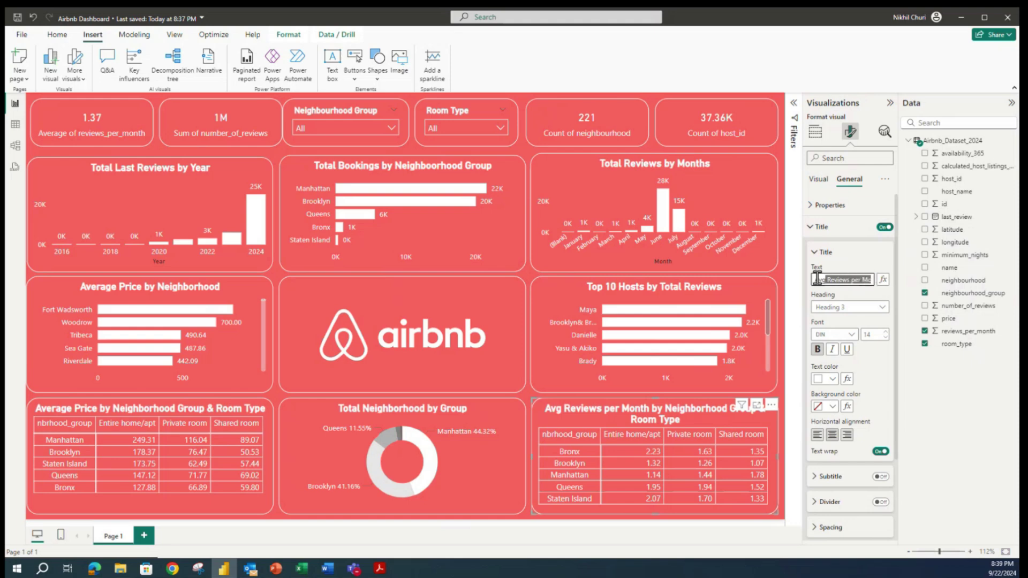
click(861, 279)
key(Right)
key(Right)
key(Right)
key(Right)
key(Right)
key(Right)
key(Right)
key(Right)
key(Right)
key(Right)
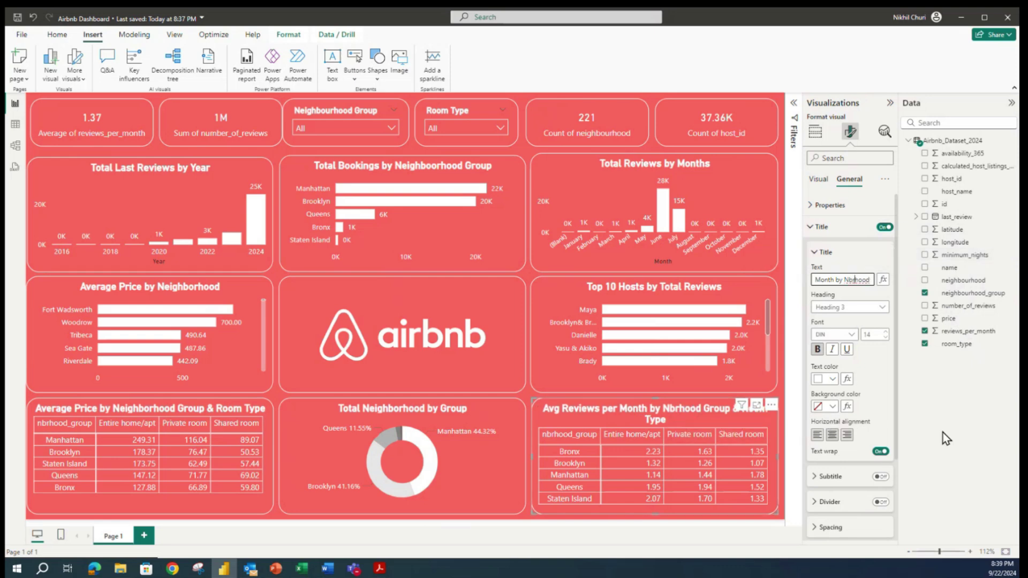
drag(849, 279, 883, 277)
key(BackSpace)
key(BackSpace)
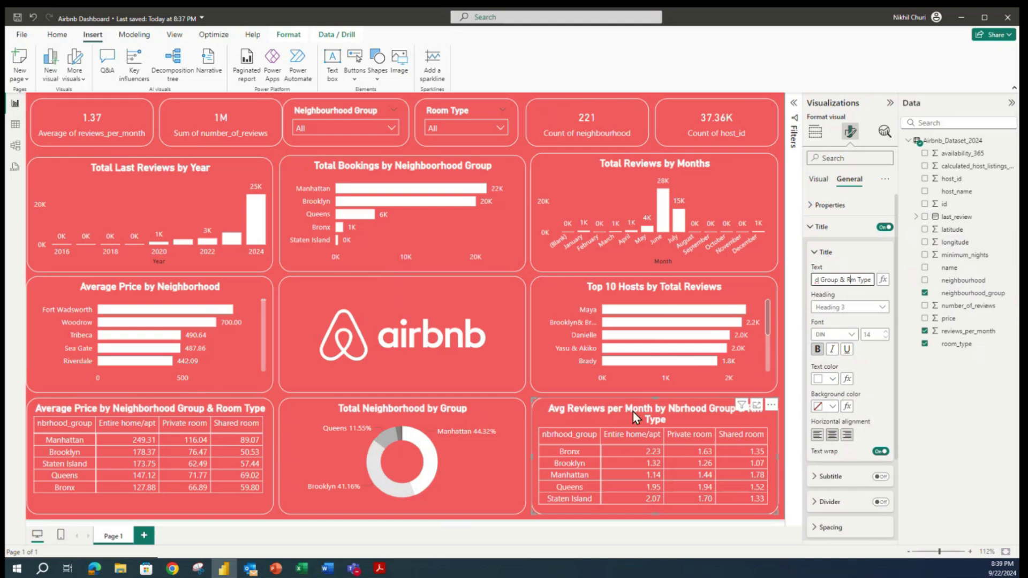
Set the reviews matrix's title font size to 12 and save the report.
click(887, 347)
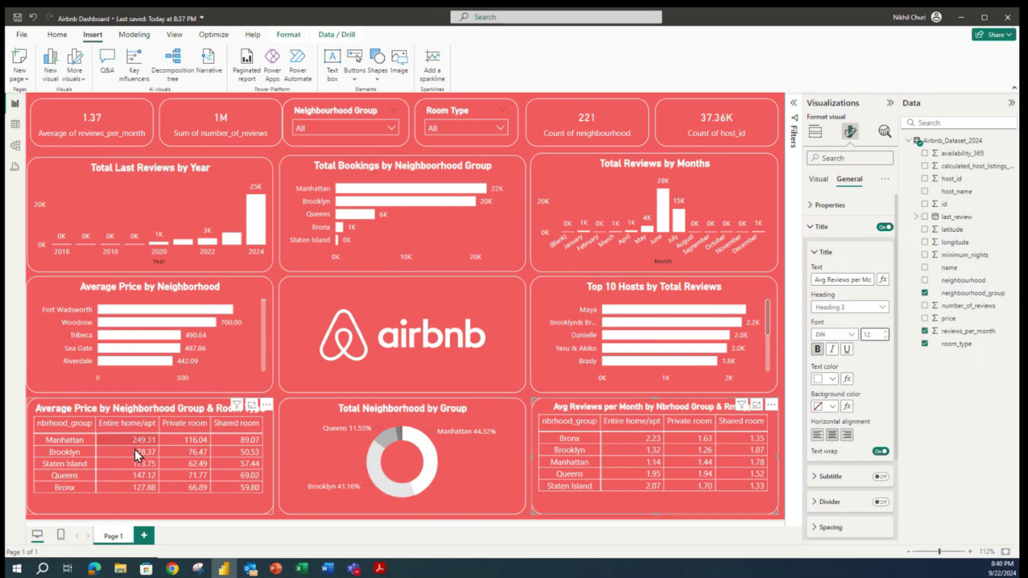
click(18, 19)
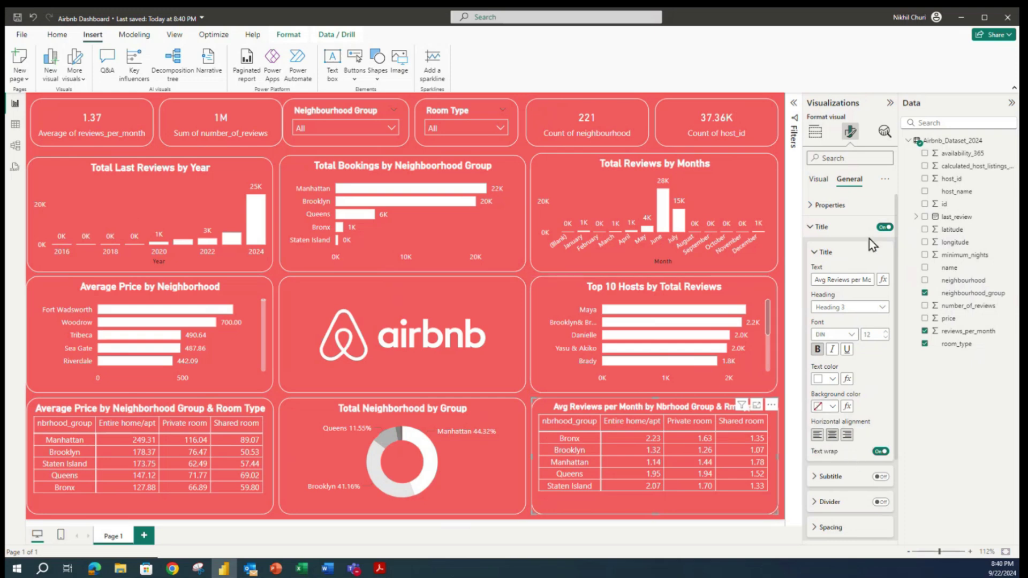
click(811, 227)
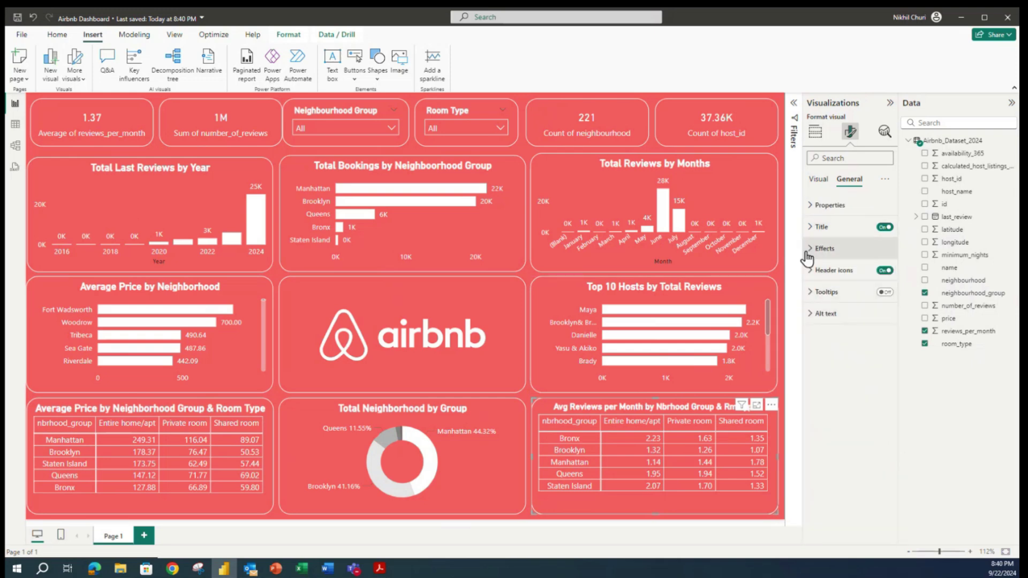
click(818, 180)
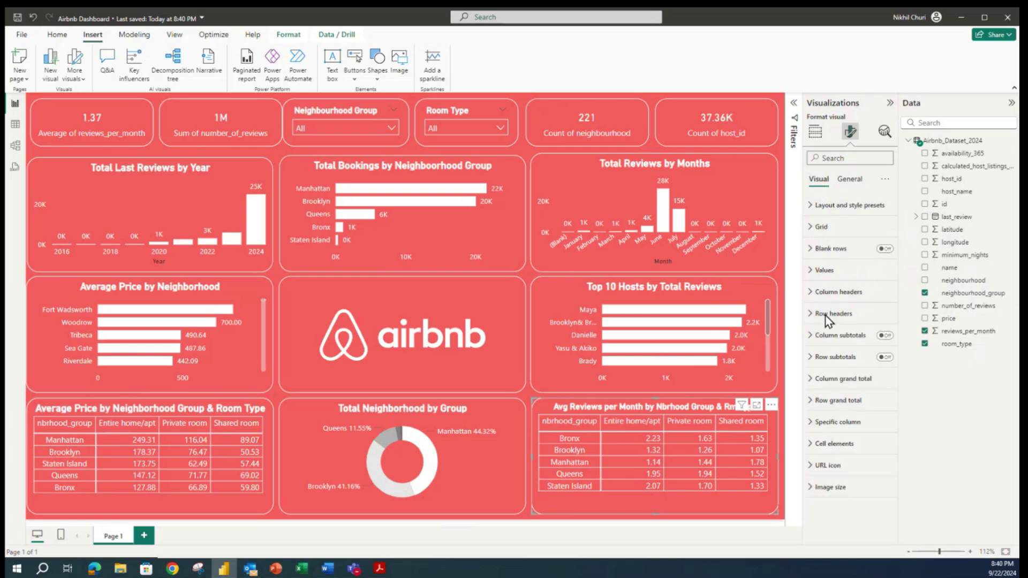
click(811, 293)
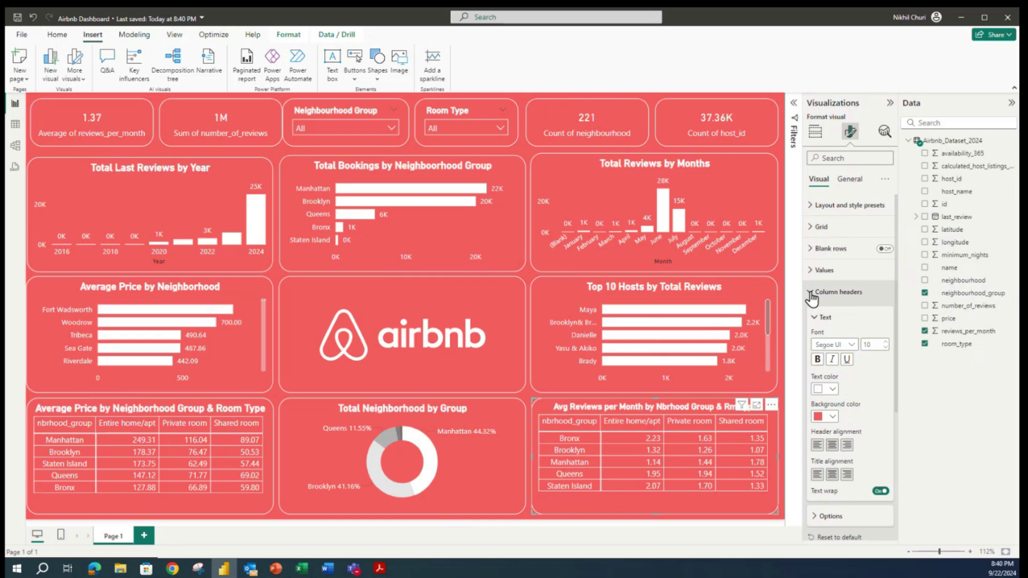
click(812, 295)
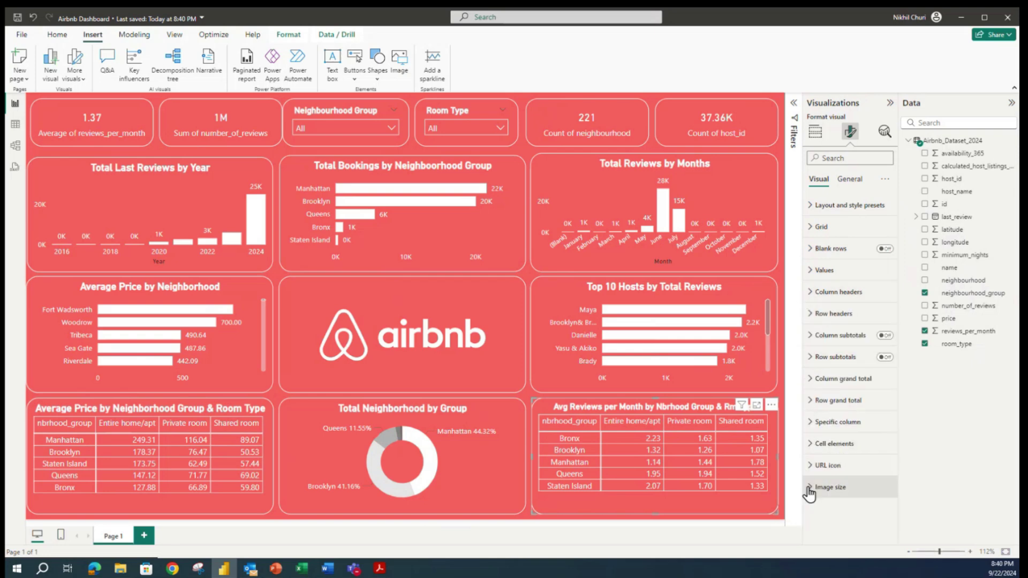
click(813, 443)
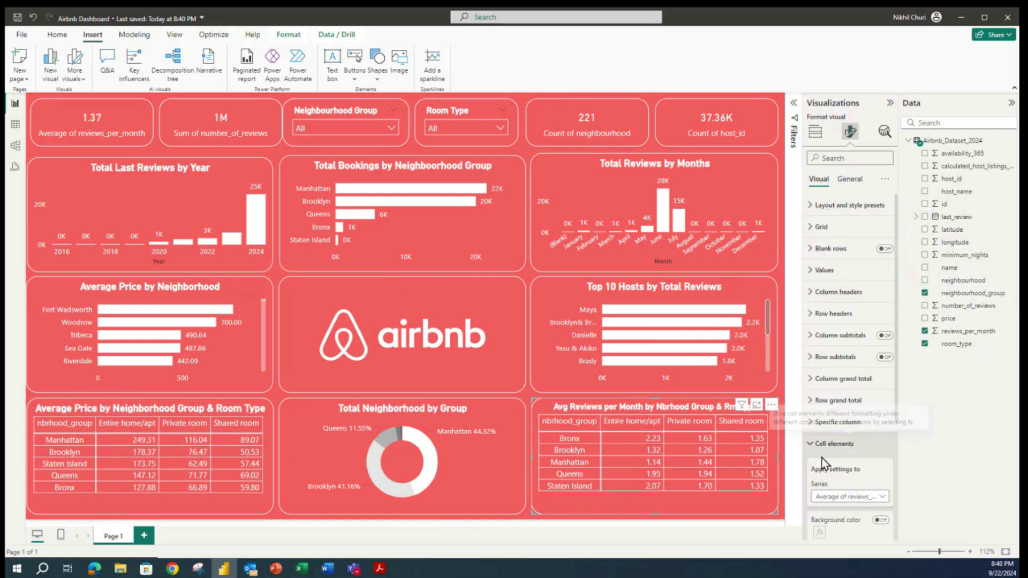
scroll(857, 457, down, 3)
click(809, 285)
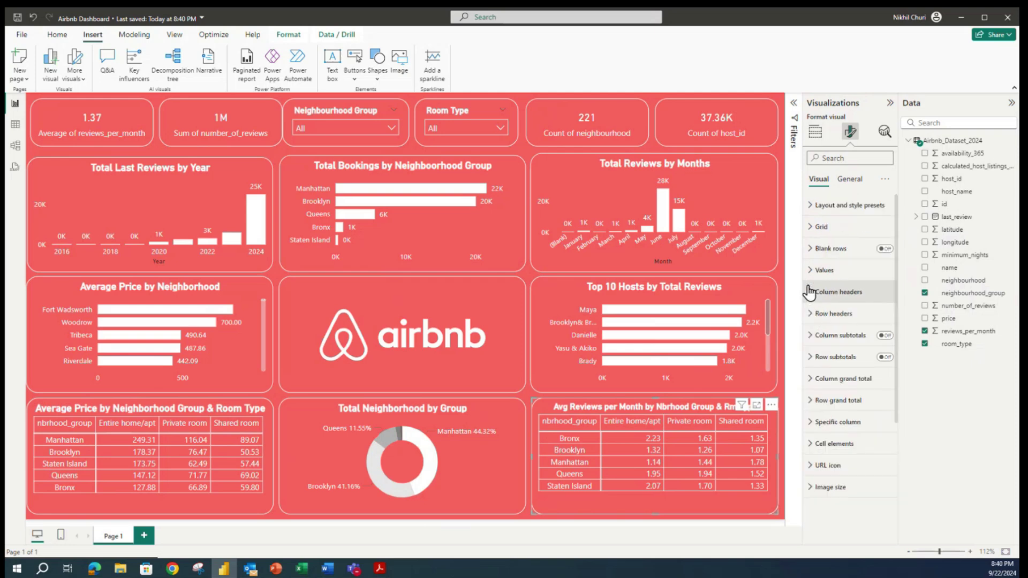
Examine the reviews matrix's formatting for the specific column, row headers, values and value options.
click(808, 427)
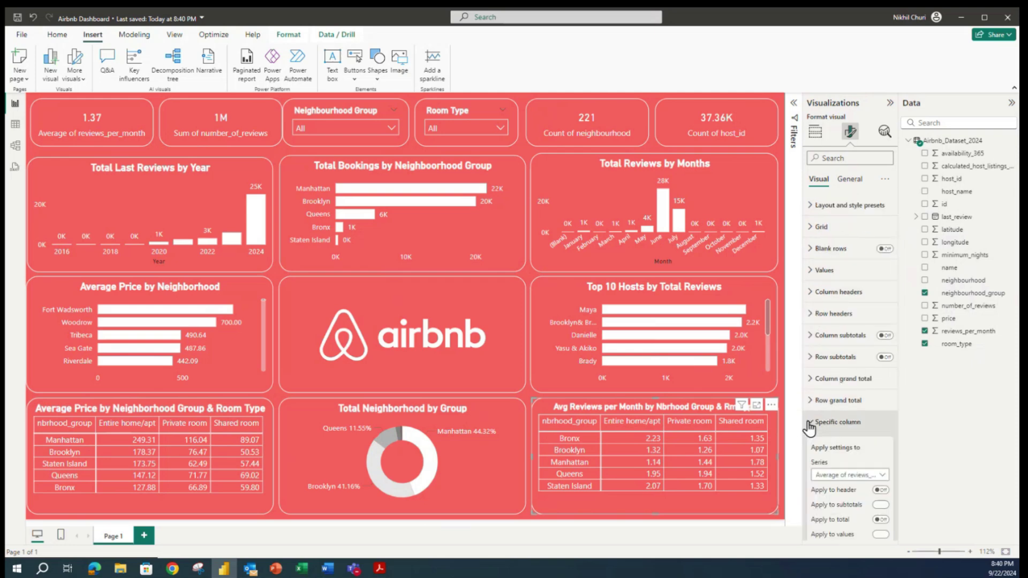
click(809, 427)
click(809, 427)
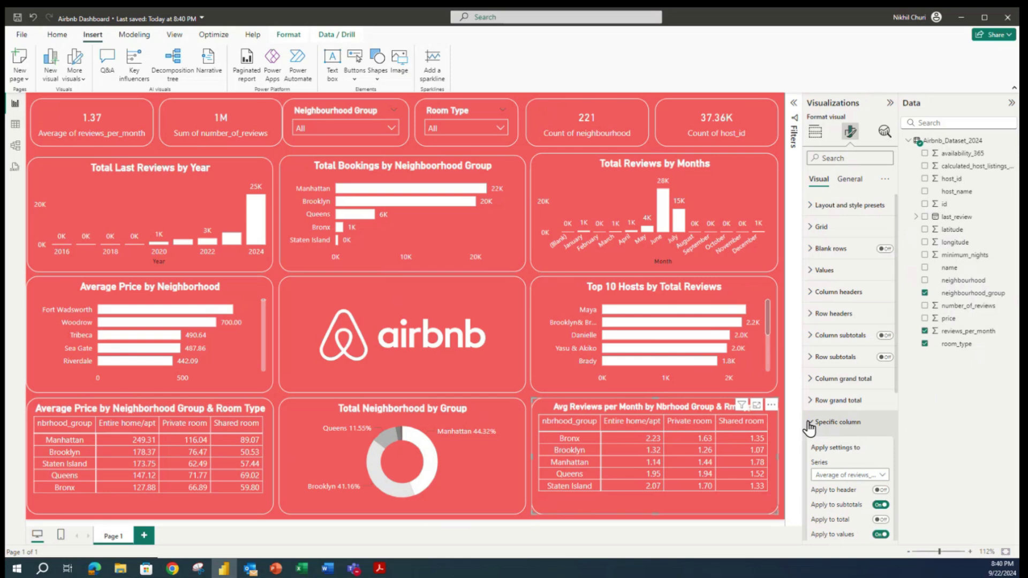
click(809, 427)
click(811, 314)
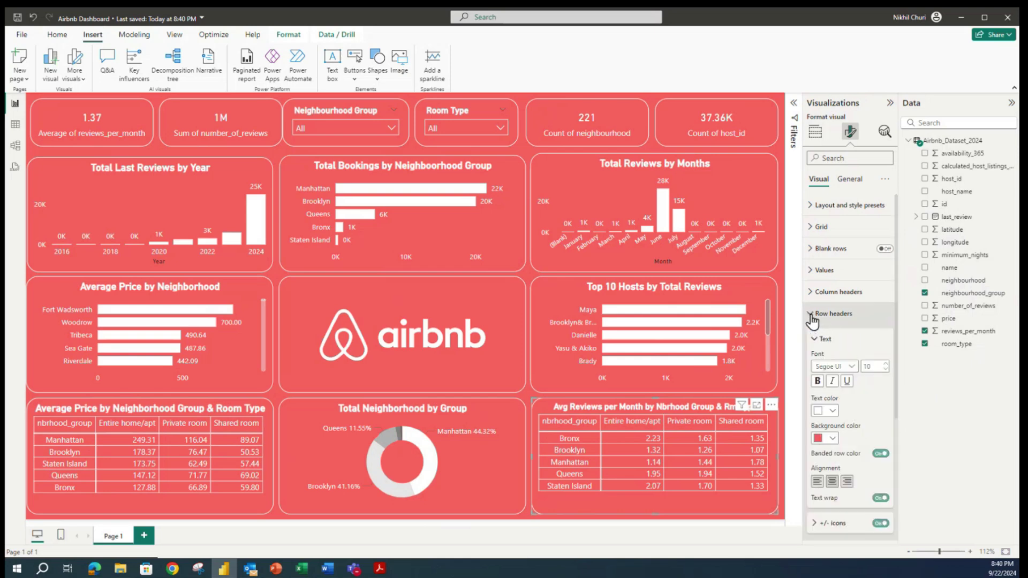
click(811, 315)
click(811, 272)
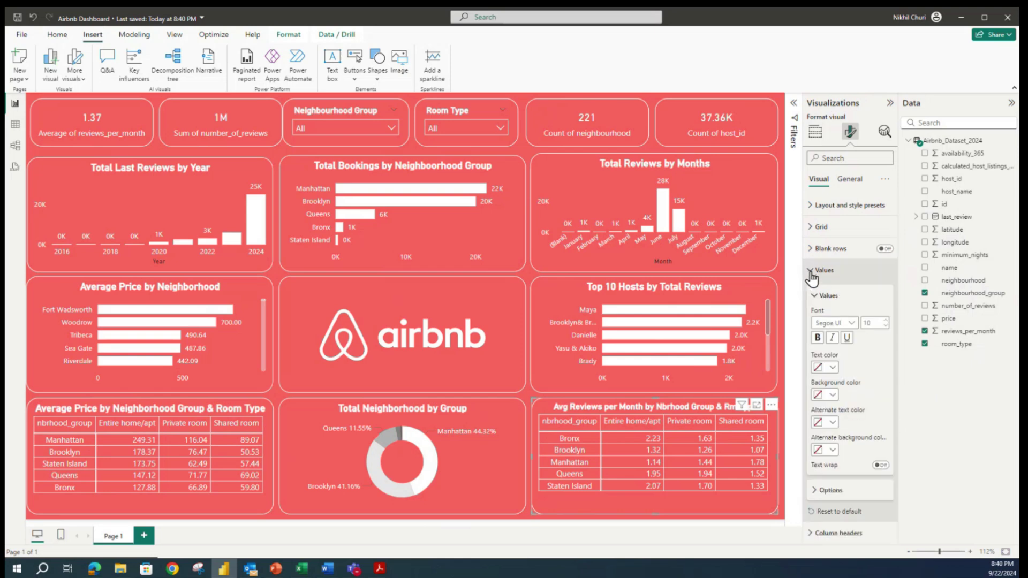
scroll(825, 435, down, 1)
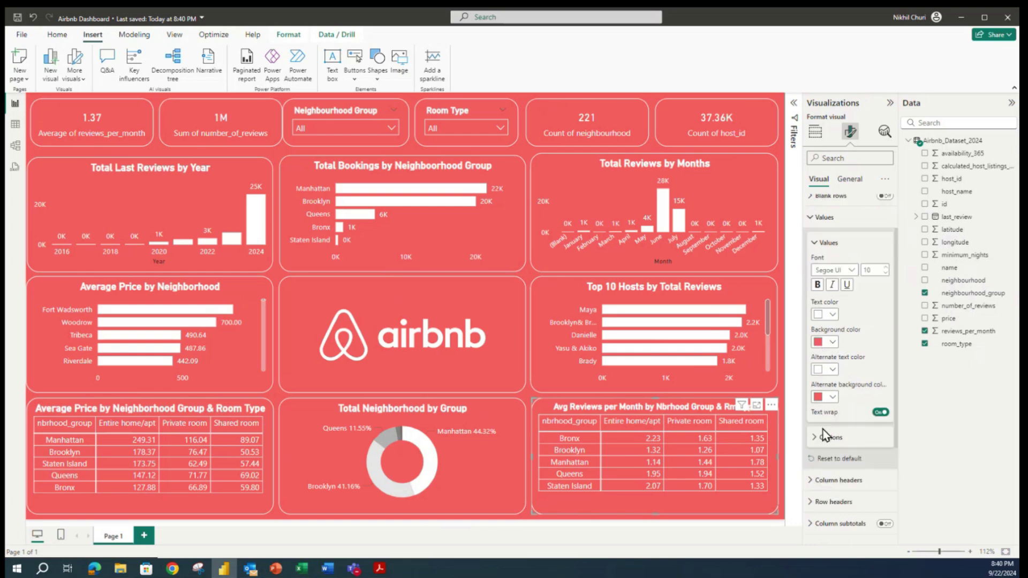
scroll(815, 444, down, 2)
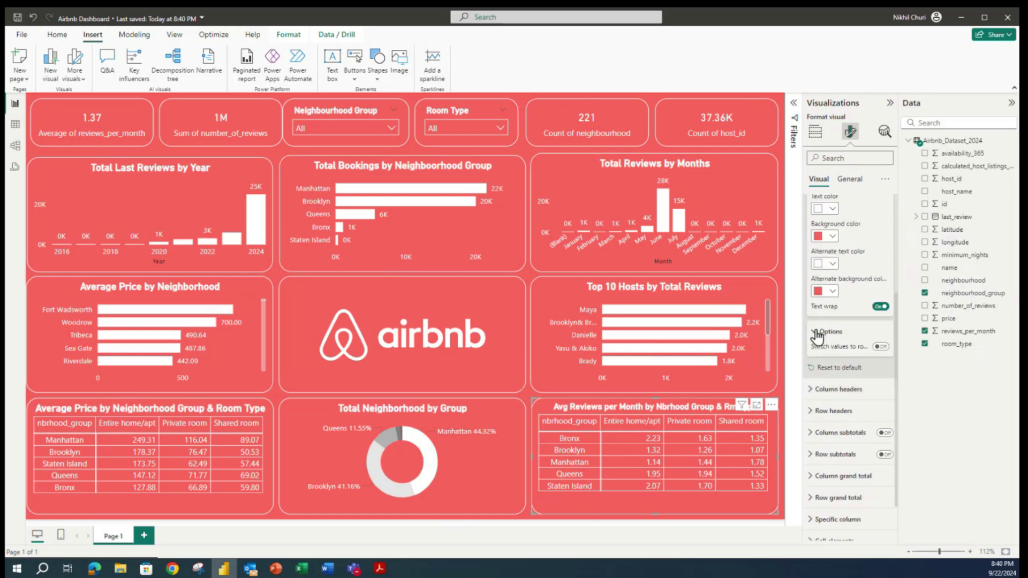
scroll(815, 248, up, 2)
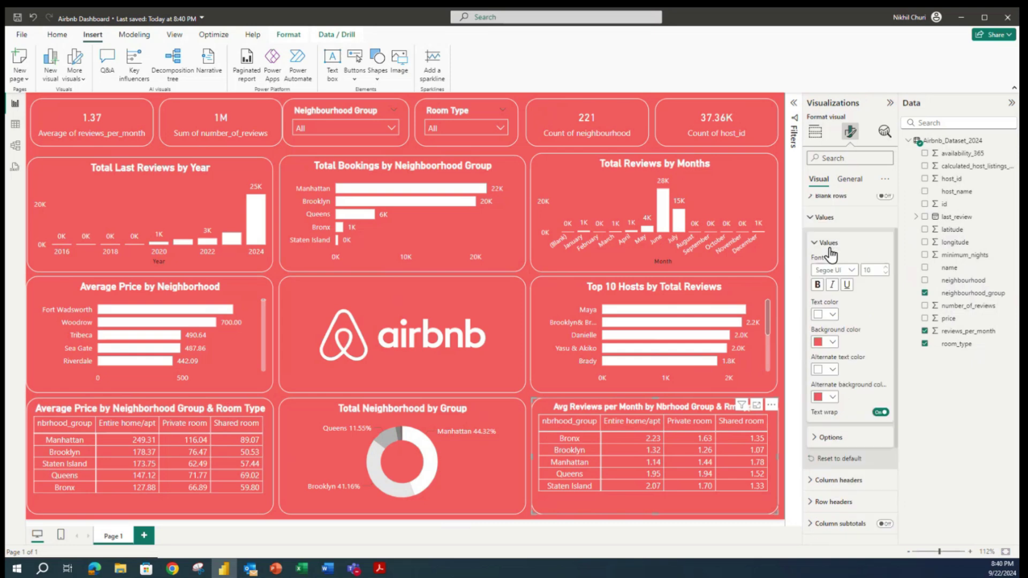
click(815, 244)
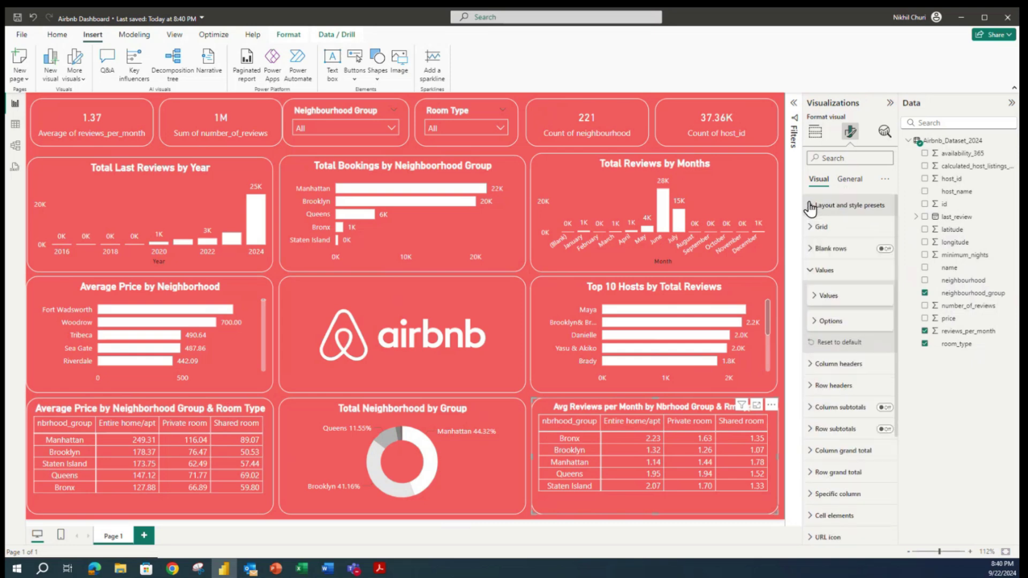
scroll(867, 409, down, 1)
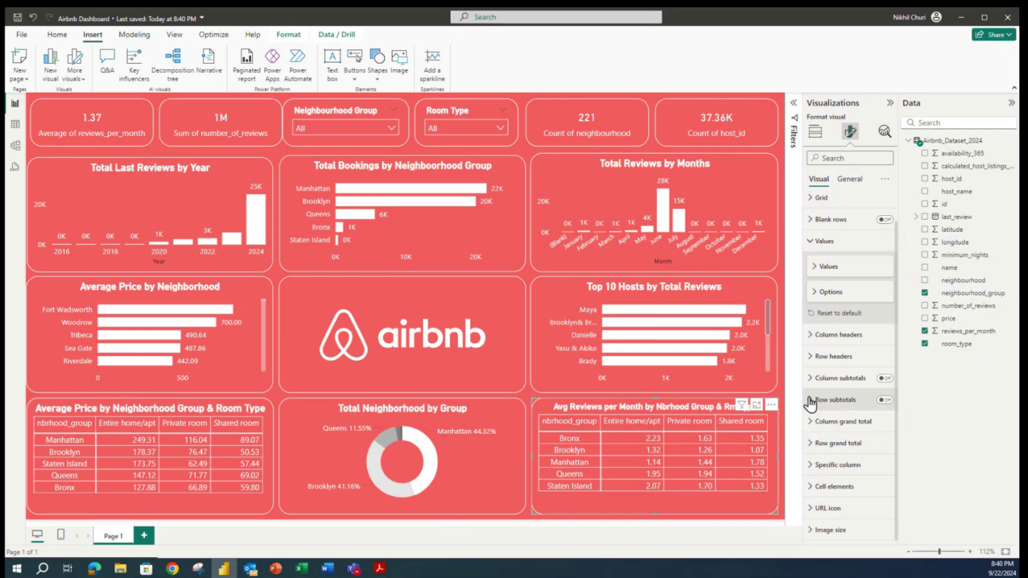
click(809, 358)
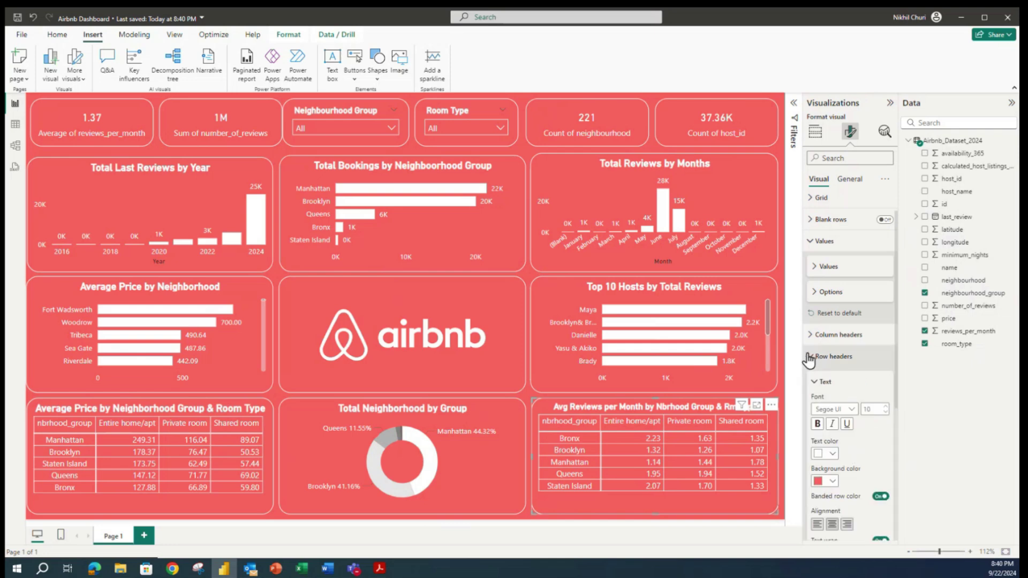
click(808, 358)
Review the reviews matrix's general settings for effects, size, position, padding and advanced options.
click(849, 182)
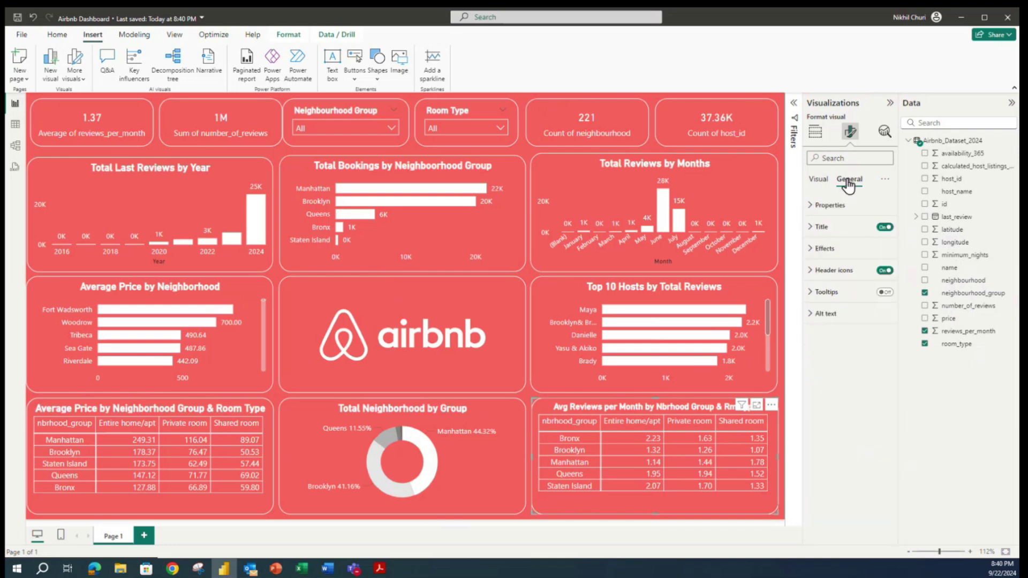
click(807, 251)
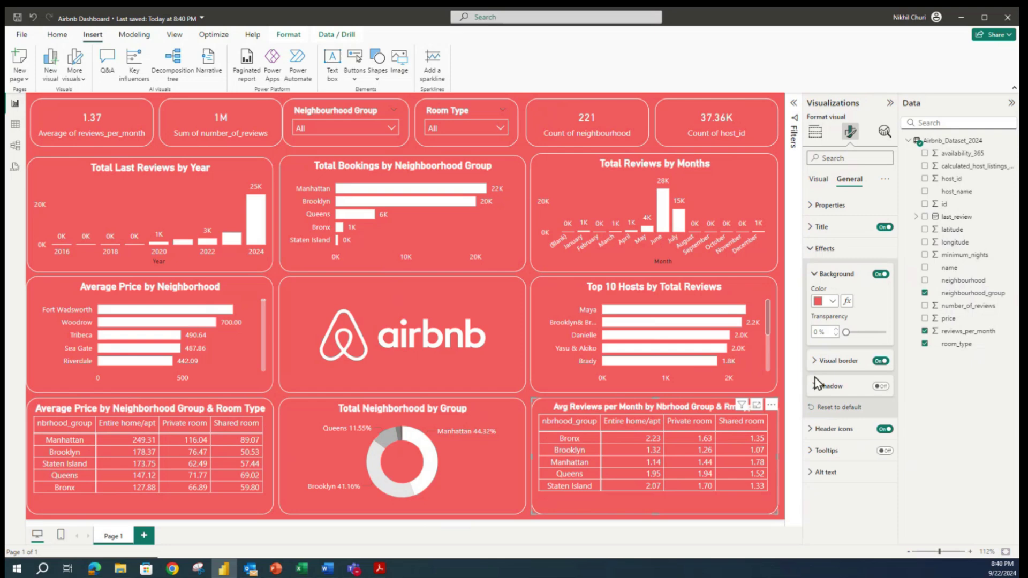
click(814, 248)
click(819, 205)
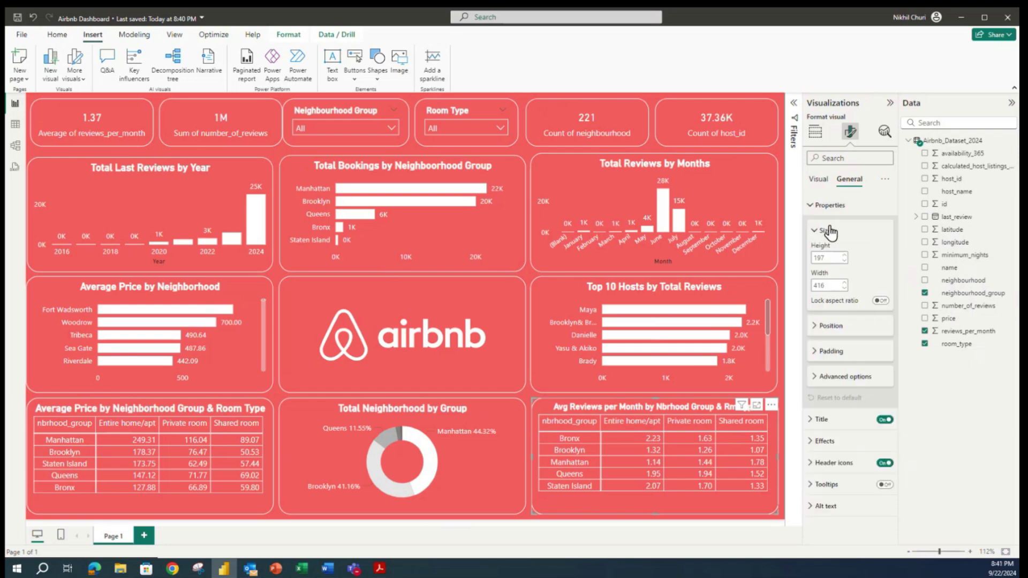
click(813, 326)
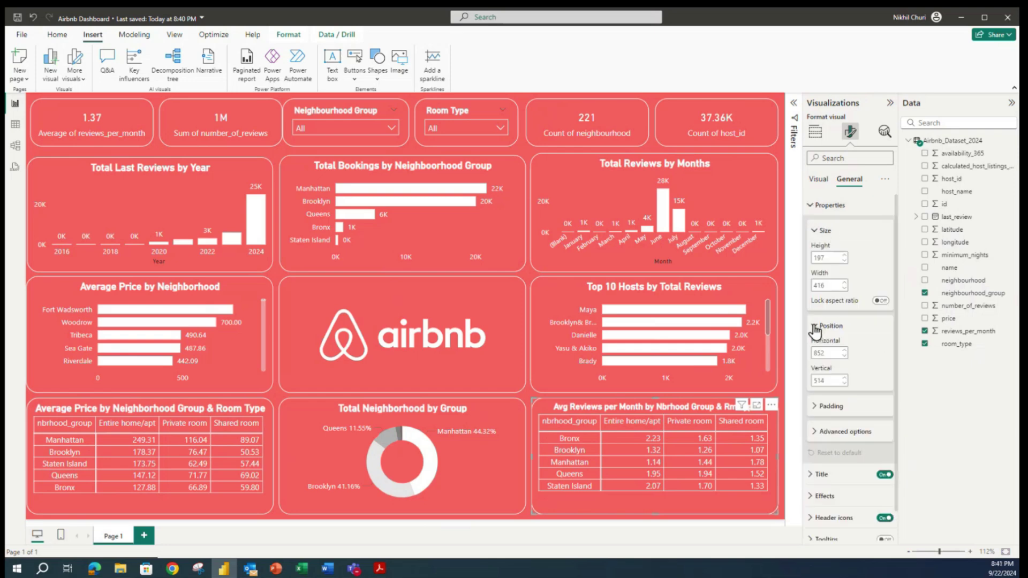
click(814, 327)
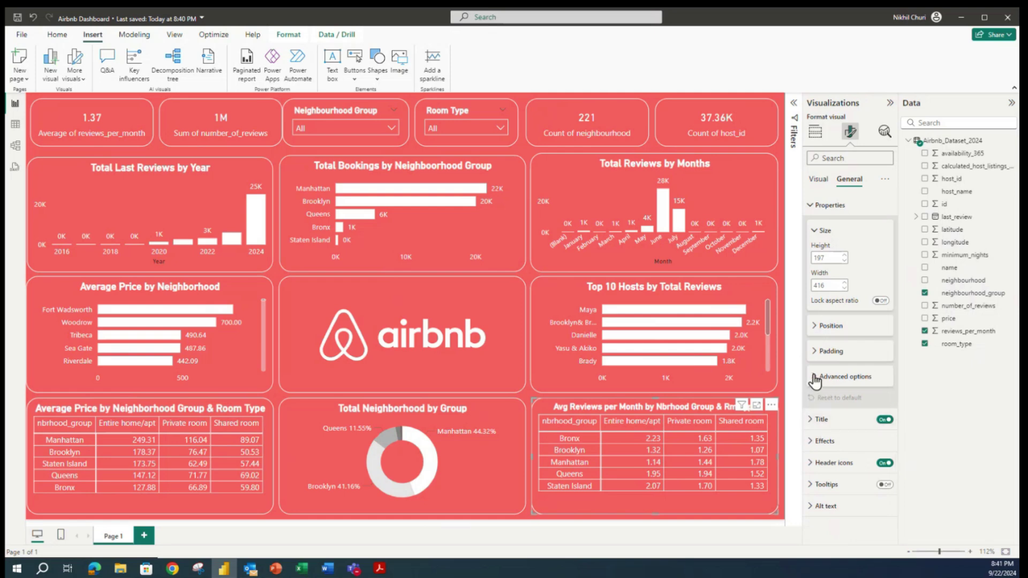
click(815, 378)
click(815, 378)
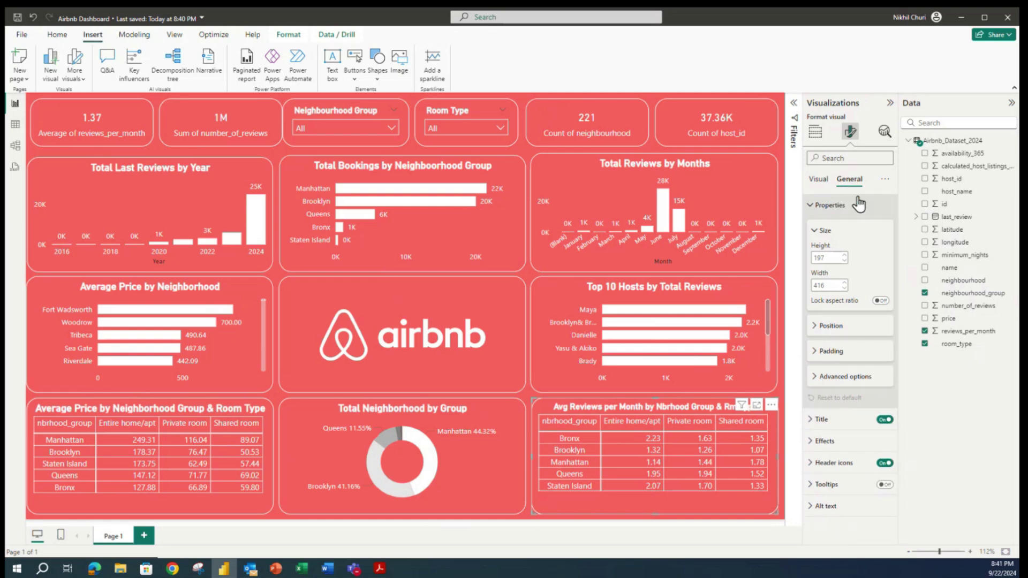
click(814, 326)
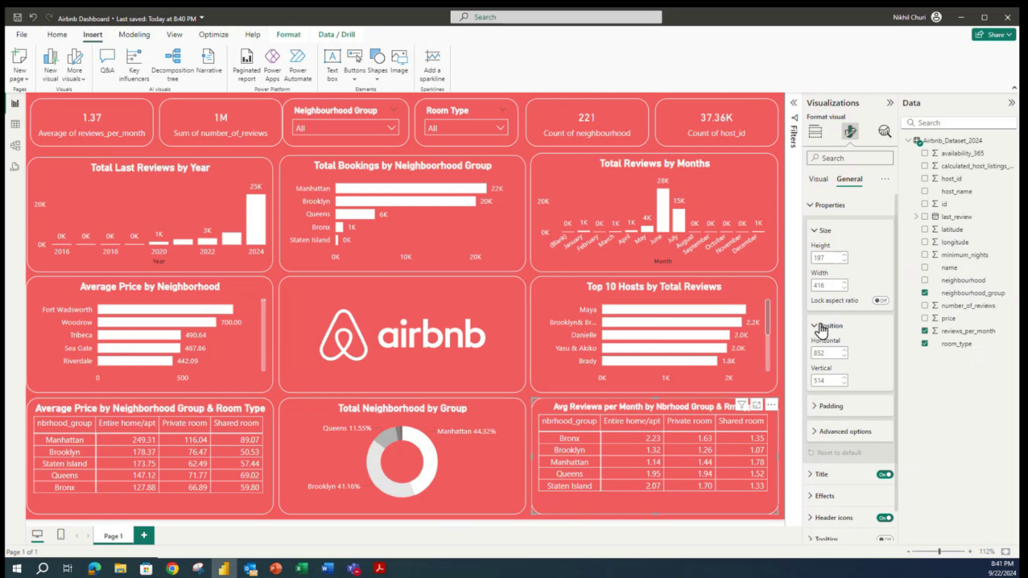
click(815, 408)
click(815, 408)
click(818, 433)
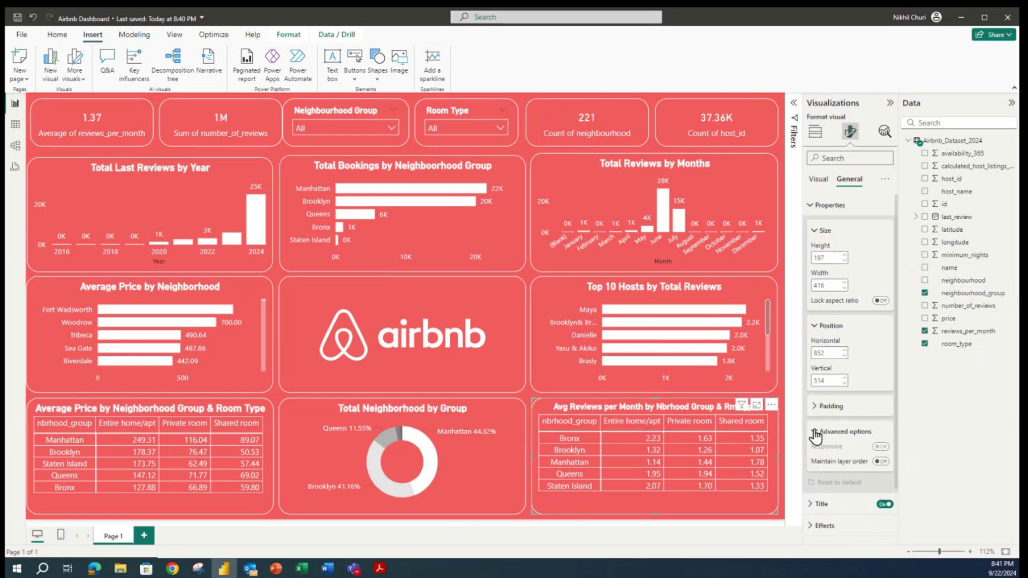
click(815, 405)
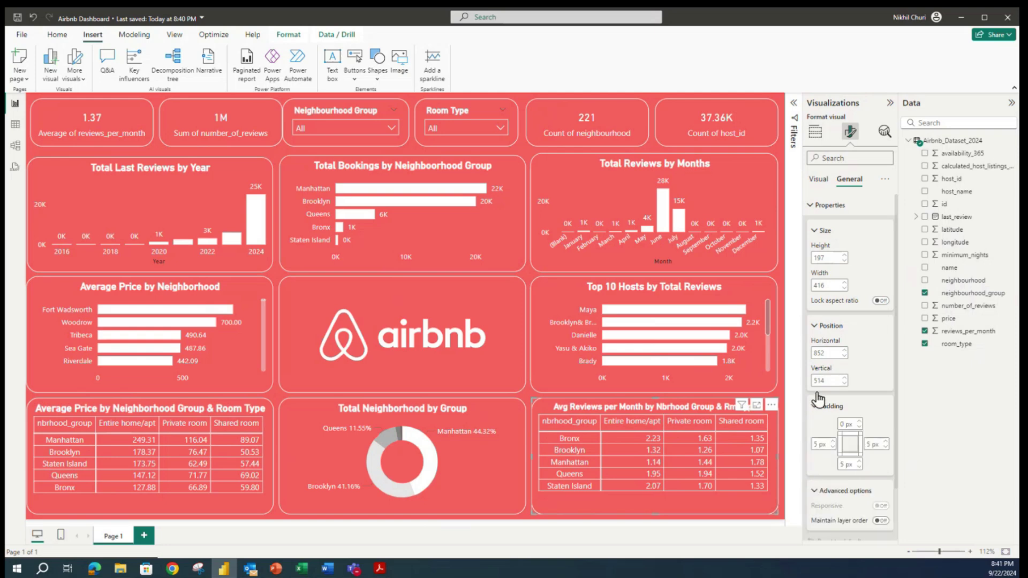
click(814, 325)
click(815, 211)
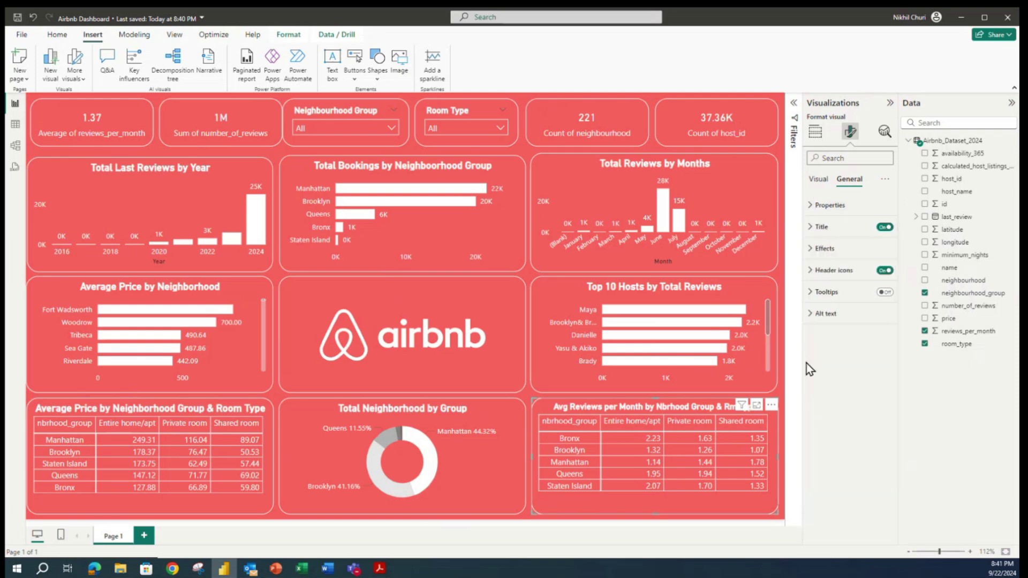
Check the reviews matrix's tooltip and header icon settings, including the icon colors and icon list.
click(810, 294)
click(809, 293)
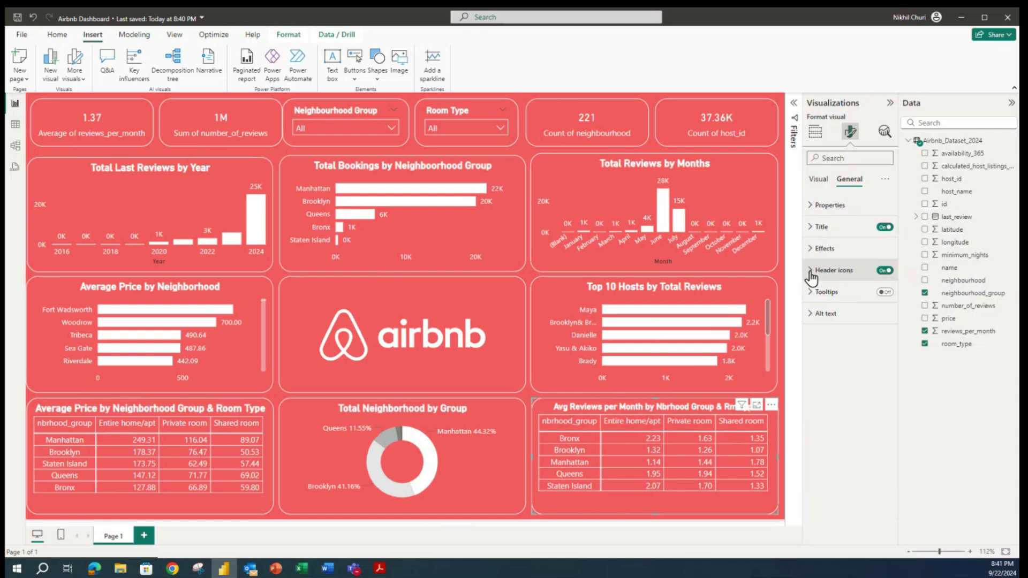
click(808, 270)
click(809, 271)
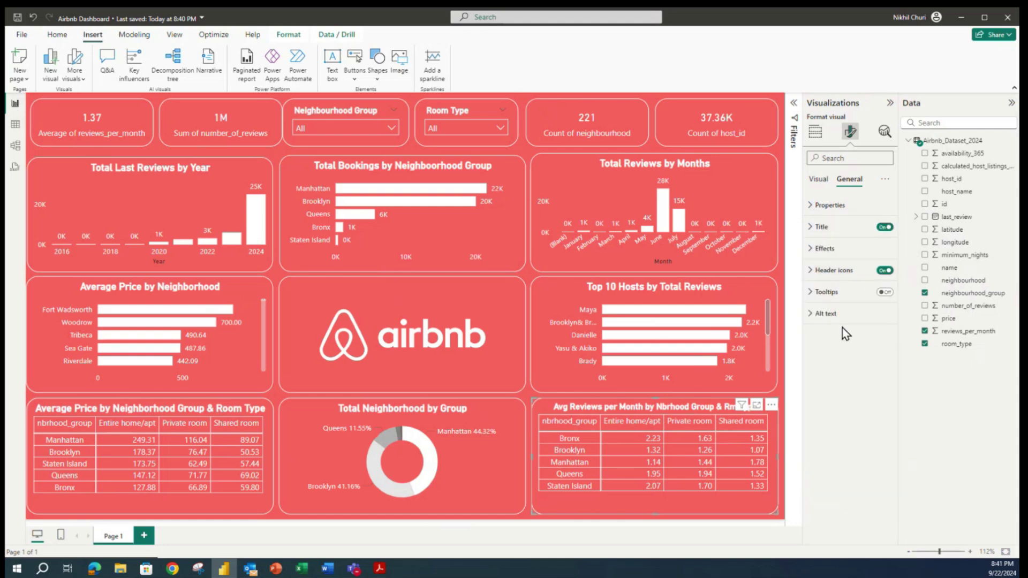
click(809, 272)
click(812, 437)
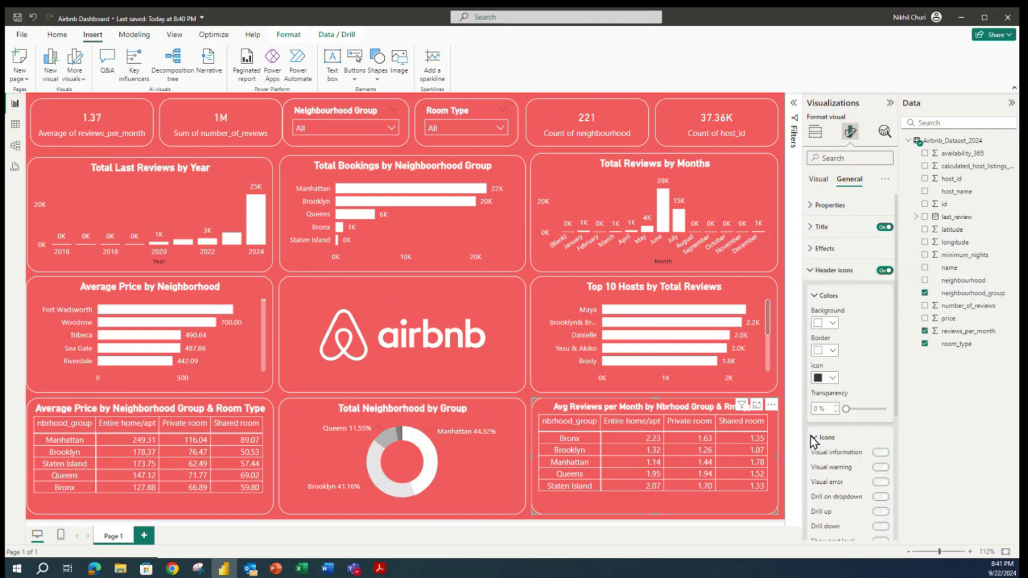
click(814, 438)
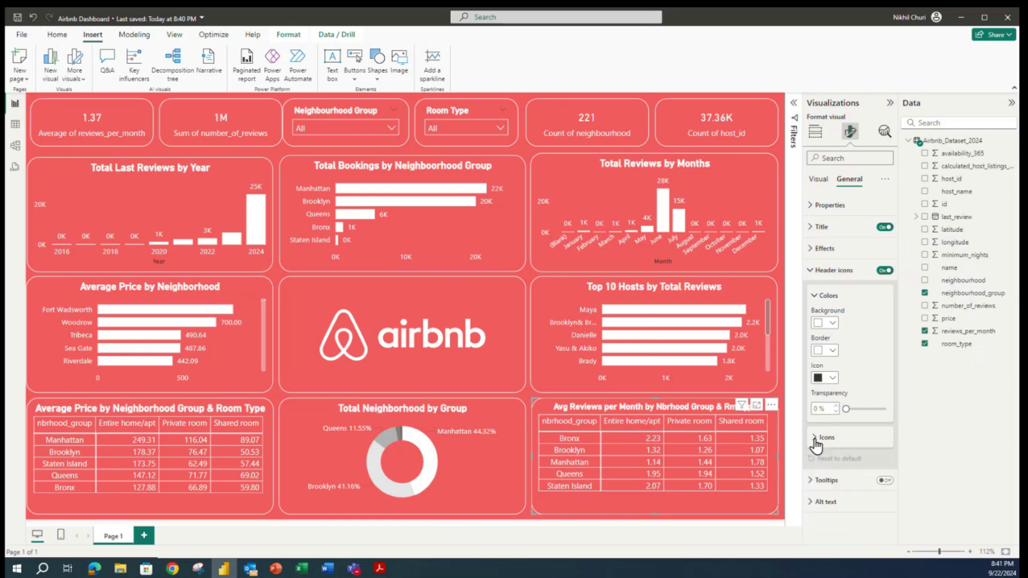
click(813, 271)
Inspect the reviews matrix's layout and style presets, grid, values and column header text settings.
click(818, 179)
click(810, 205)
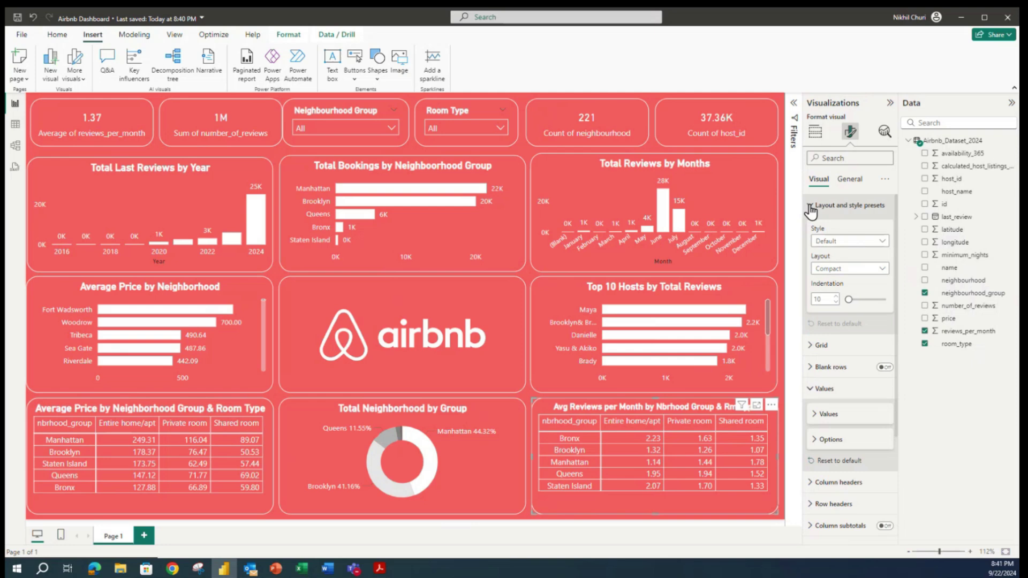
click(810, 207)
click(809, 205)
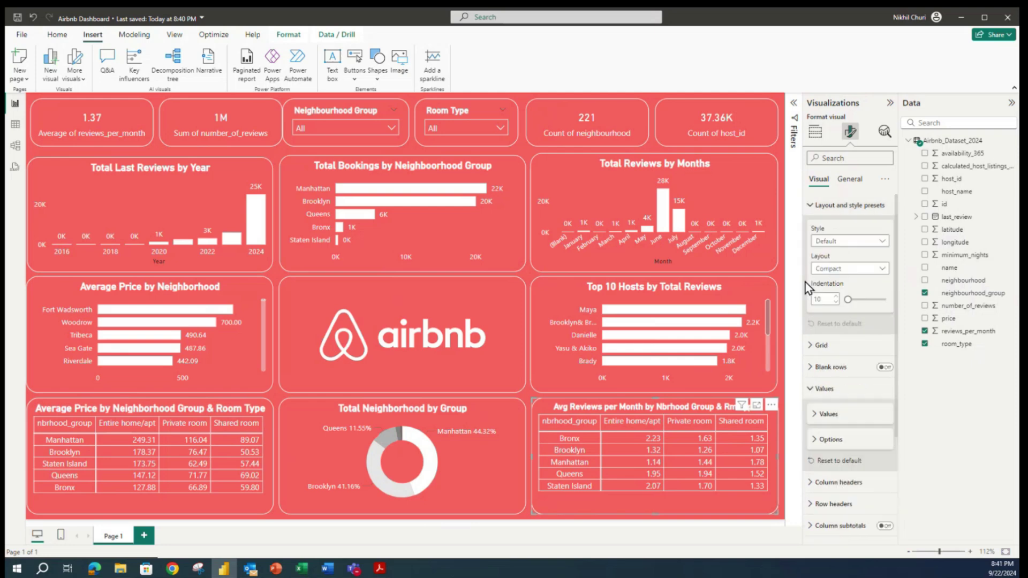
click(811, 347)
click(811, 346)
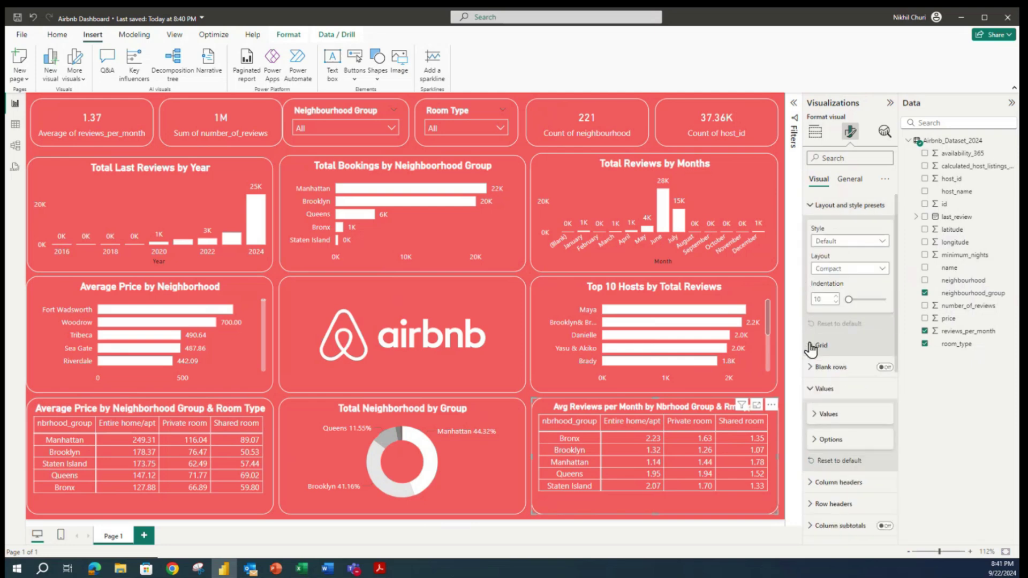
click(808, 390)
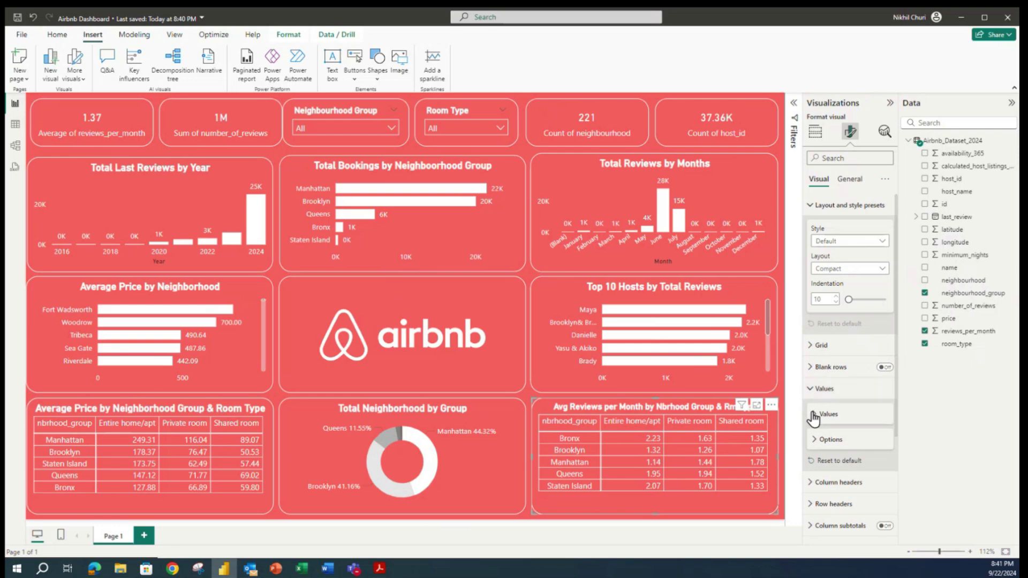
click(811, 415)
scroll(848, 430, down, 4)
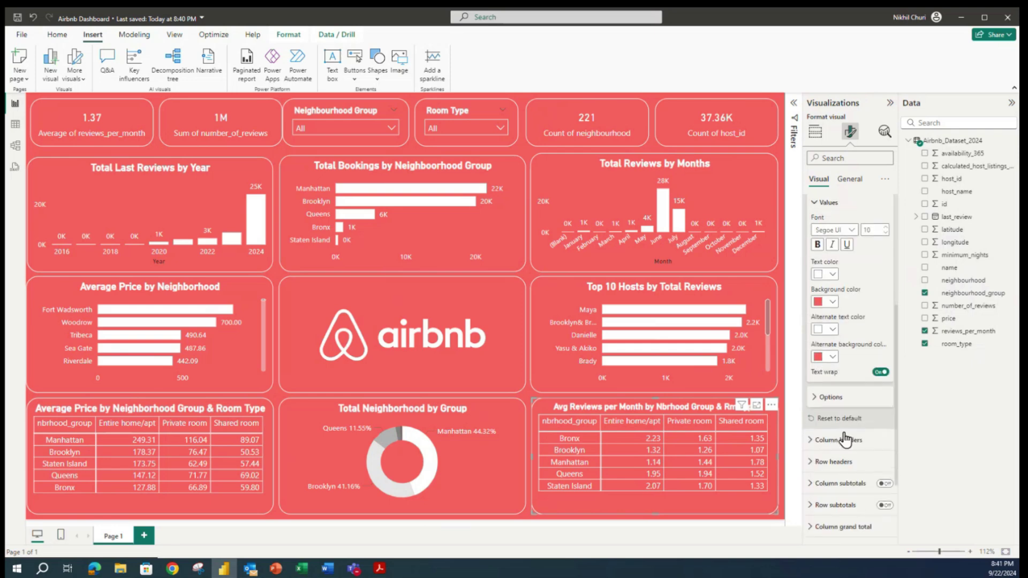
click(816, 402)
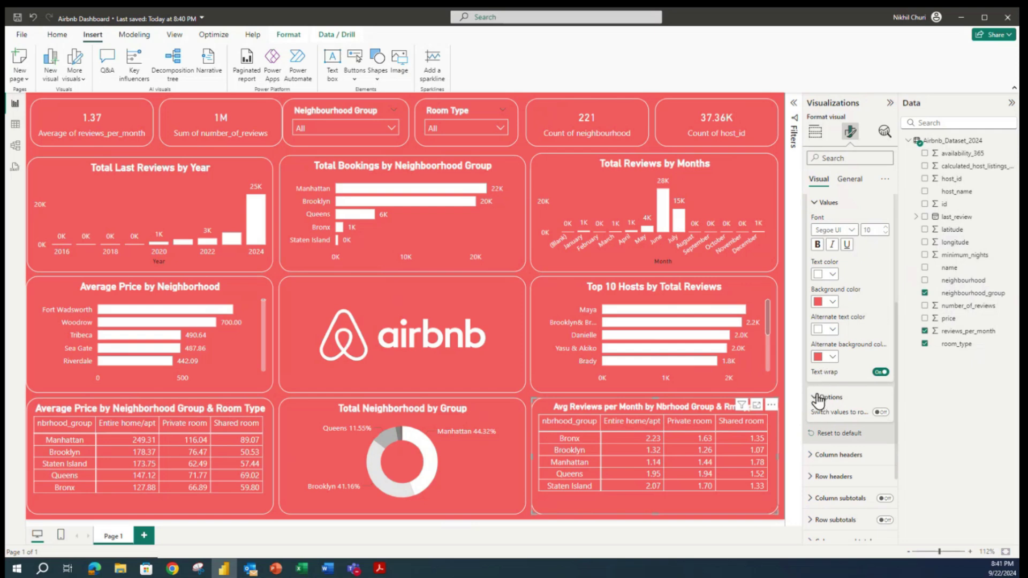
click(817, 202)
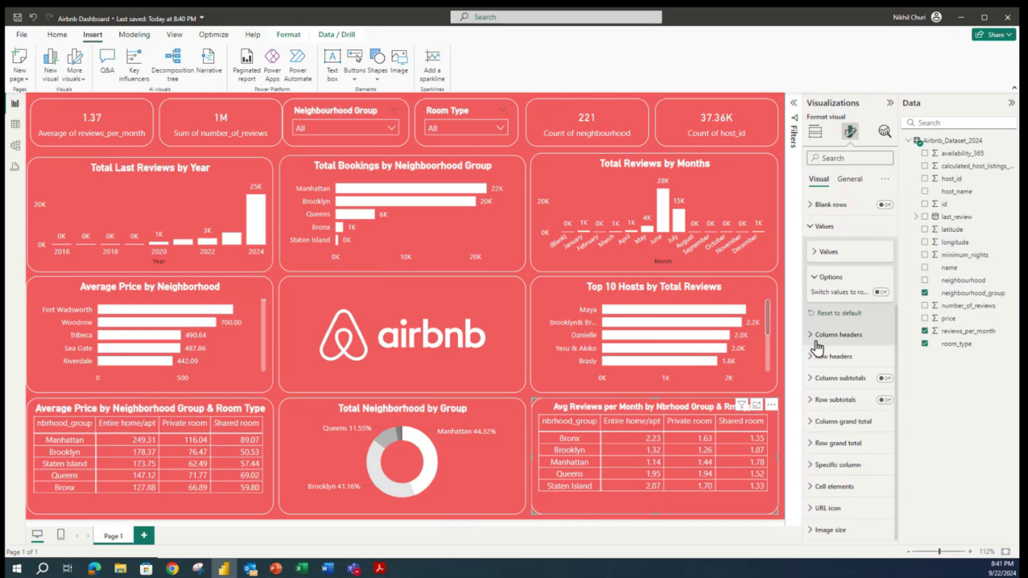
click(812, 336)
scroll(819, 348, down, 4)
scroll(826, 259, up, 3)
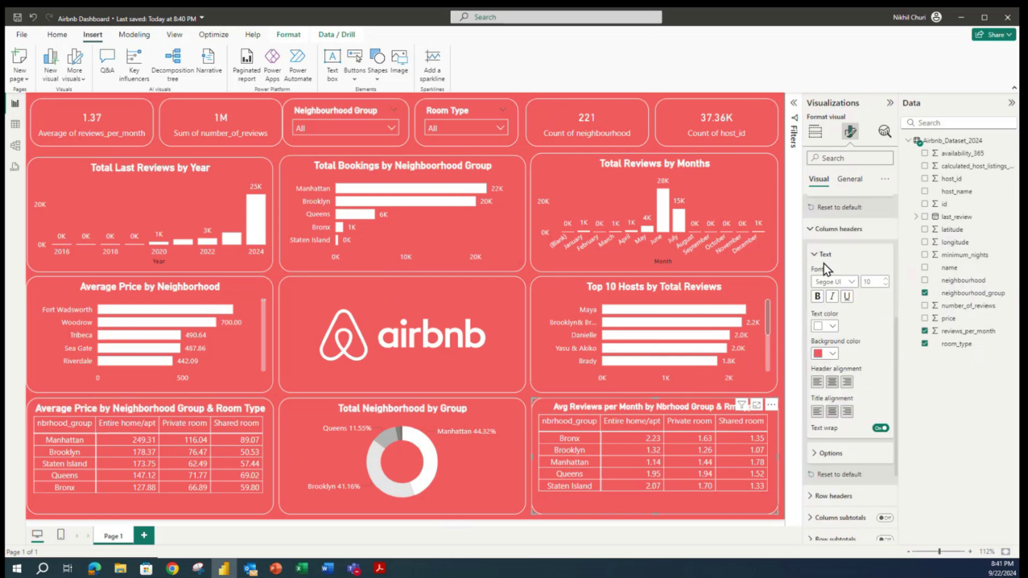
click(815, 262)
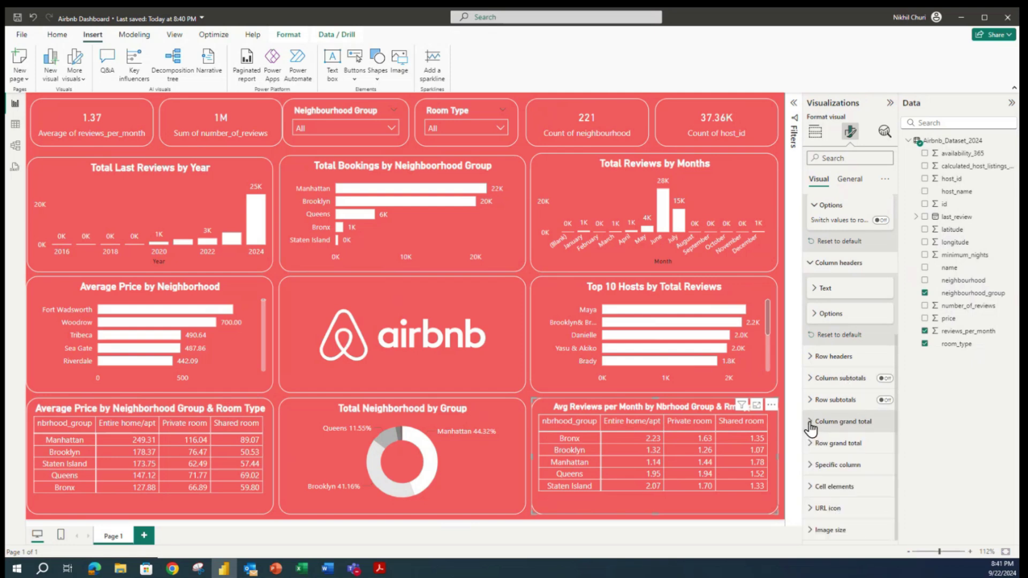
click(811, 263)
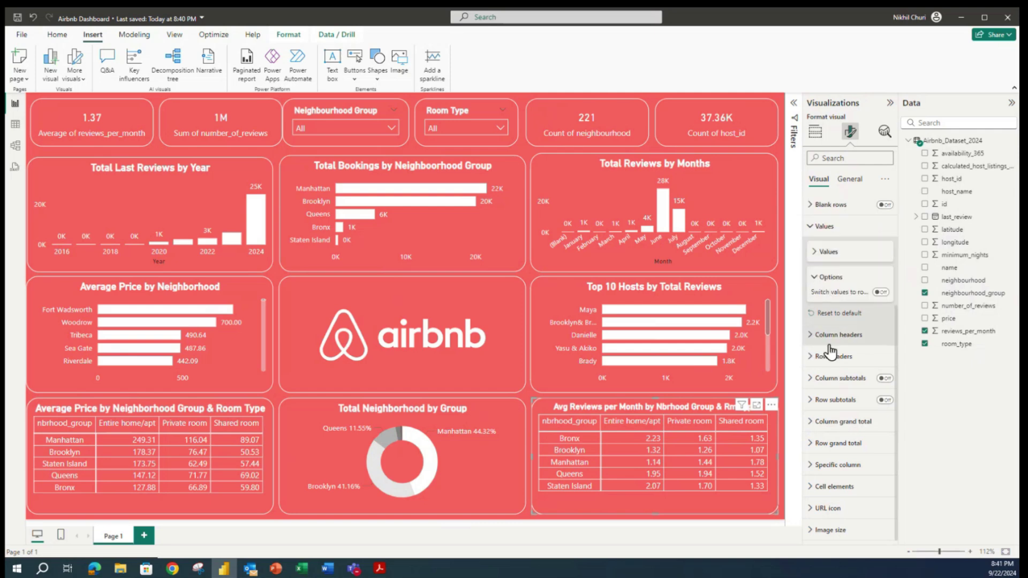
Examine the reviews matrix's specific column settings, including its series, apply-to options, value colors, alignment, display units and decimal places.
click(812, 465)
scroll(815, 471, down, 4)
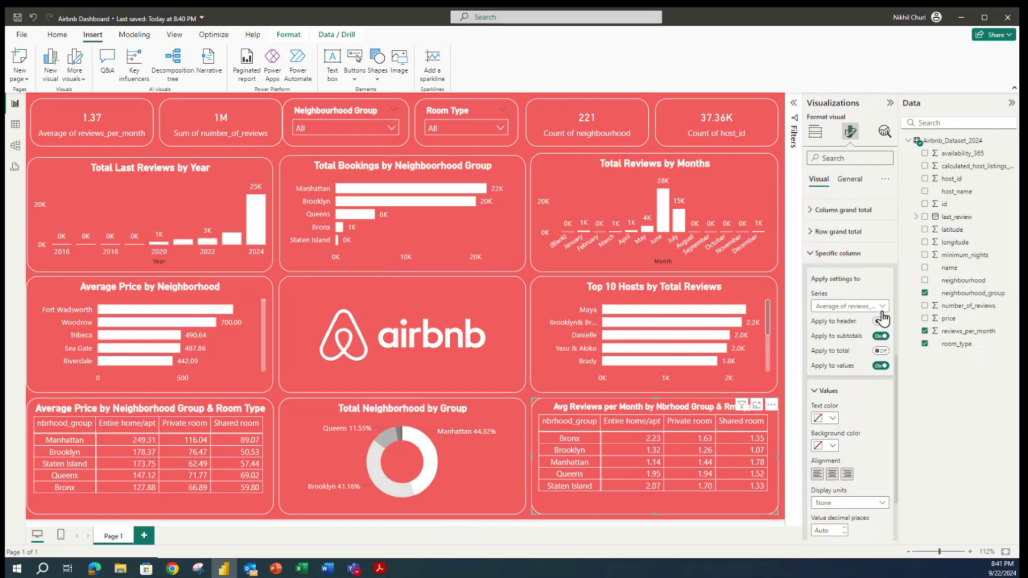
click(832, 474)
scroll(840, 460, up, 4)
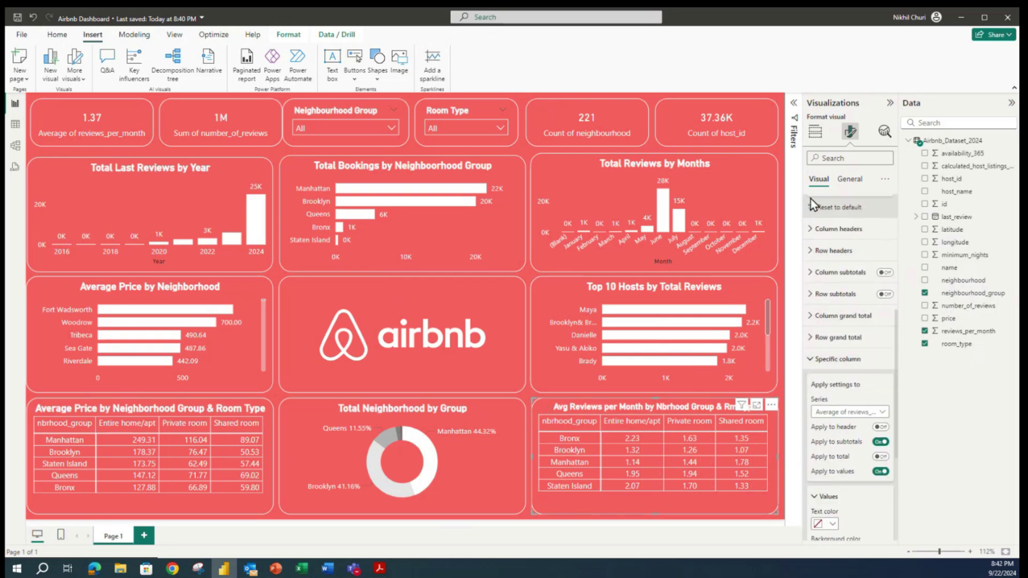
scroll(867, 343, up, 4)
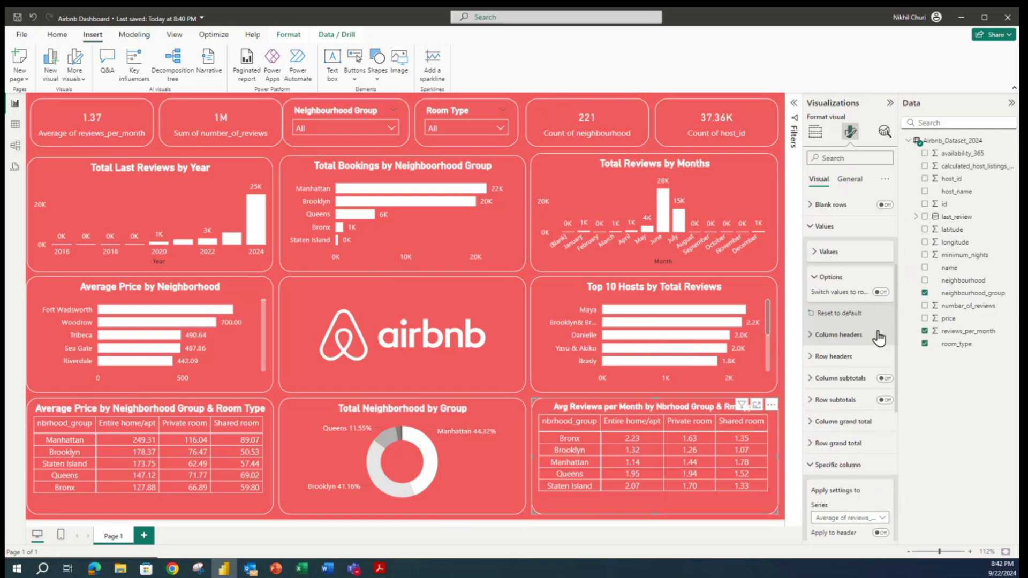
scroll(842, 284, down, 1)
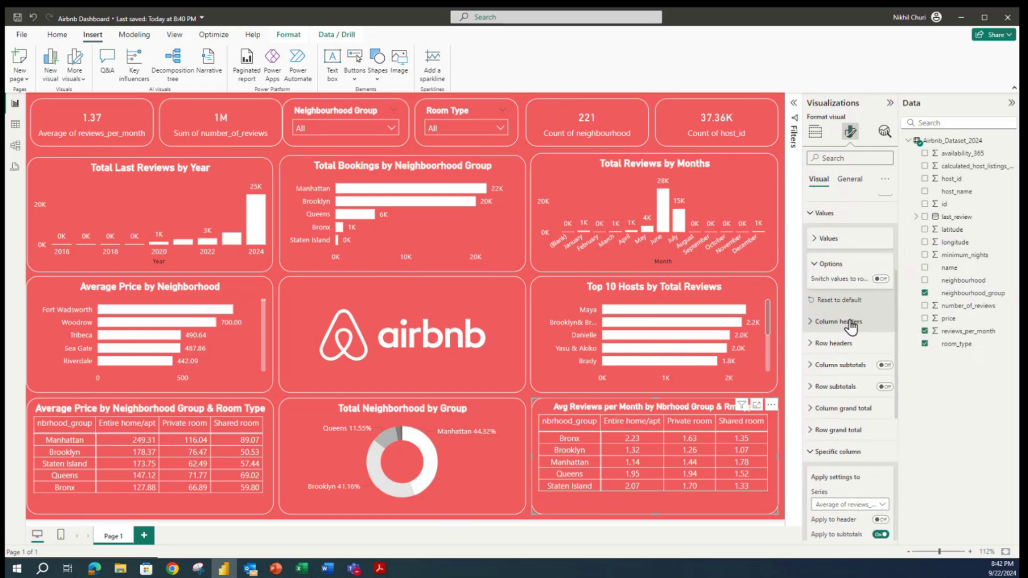
scroll(851, 325, down, 9)
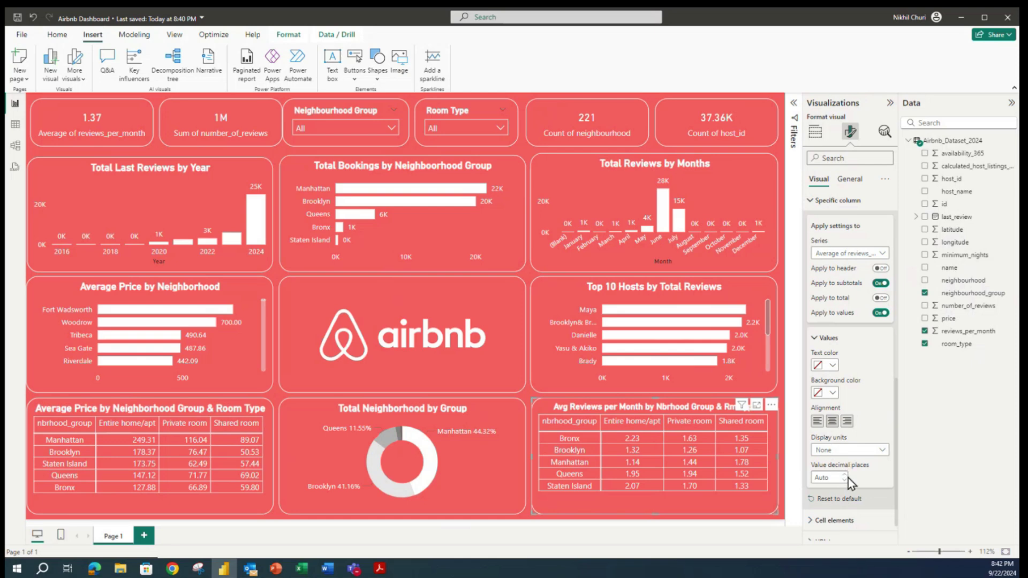
scroll(846, 479, down, 2)
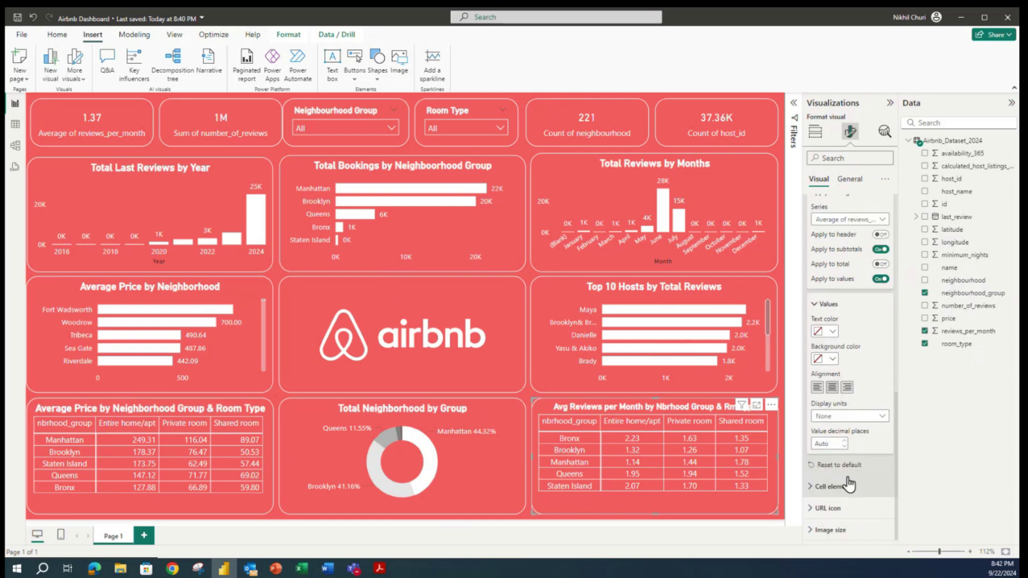
click(814, 309)
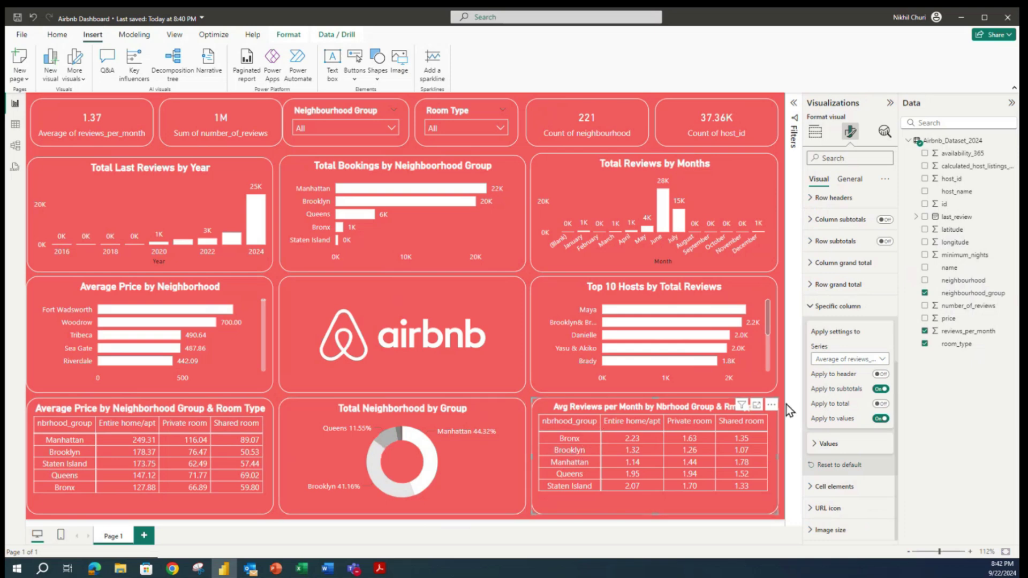
click(813, 447)
scroll(865, 425, down, 5)
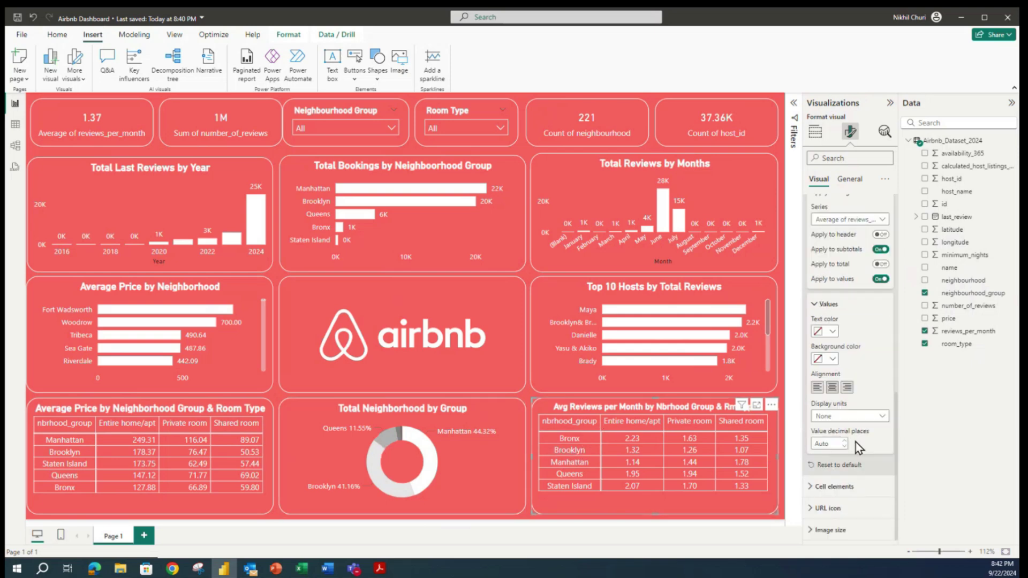
scroll(822, 478, up, 5)
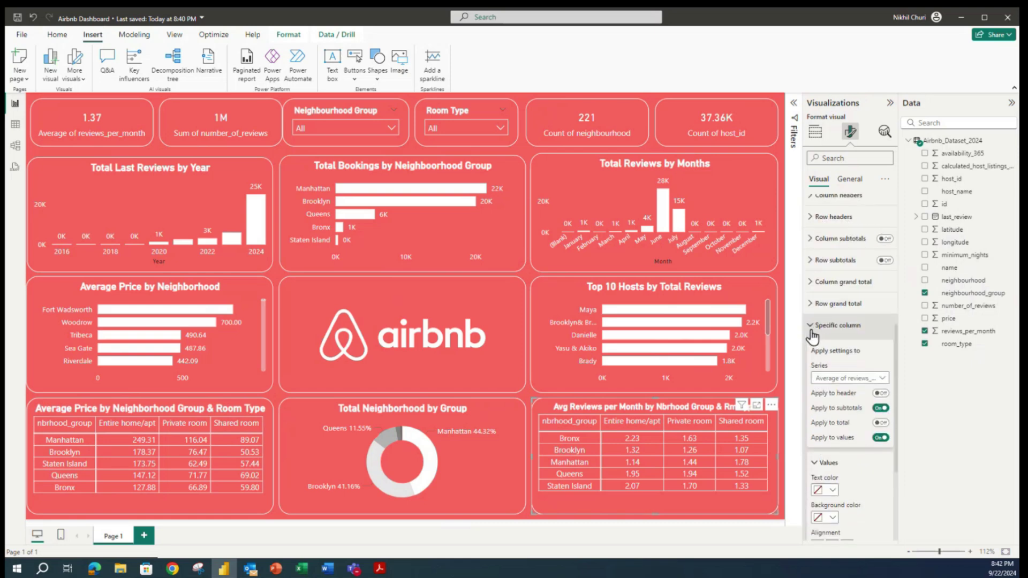
Center-align the Average of price values in the price matrix's specific column formatting.
click(35, 408)
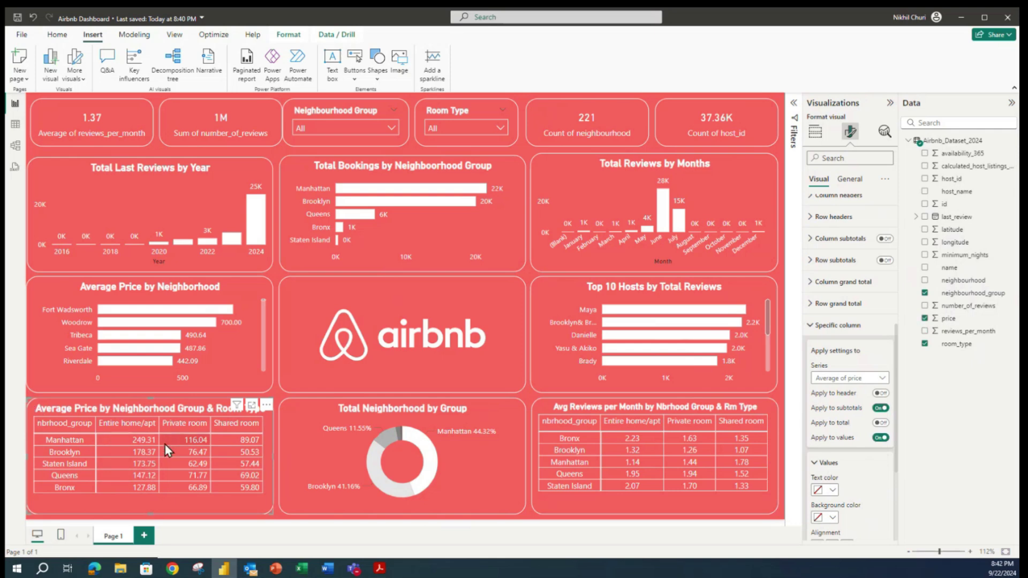
scroll(817, 518, down, 3)
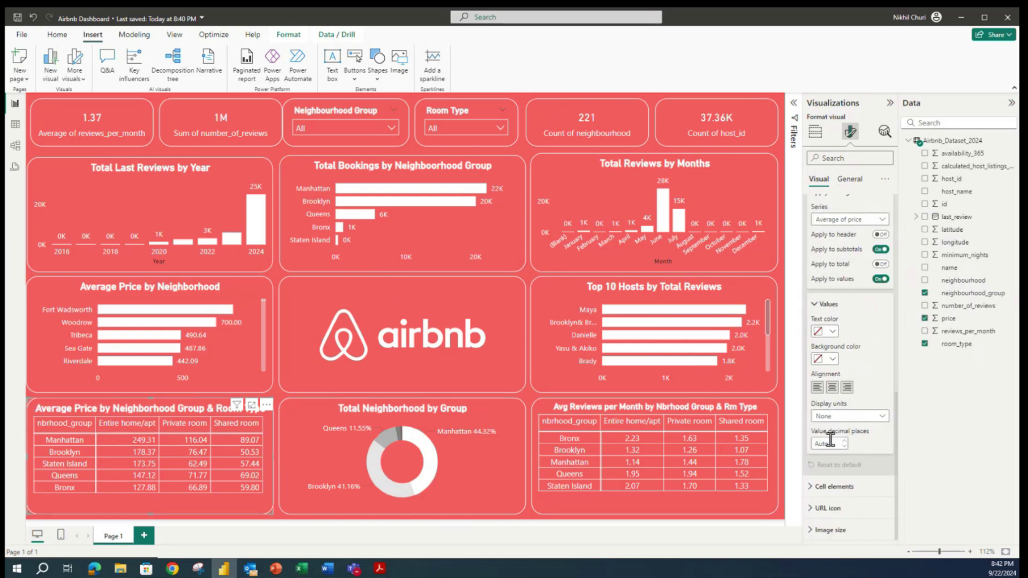
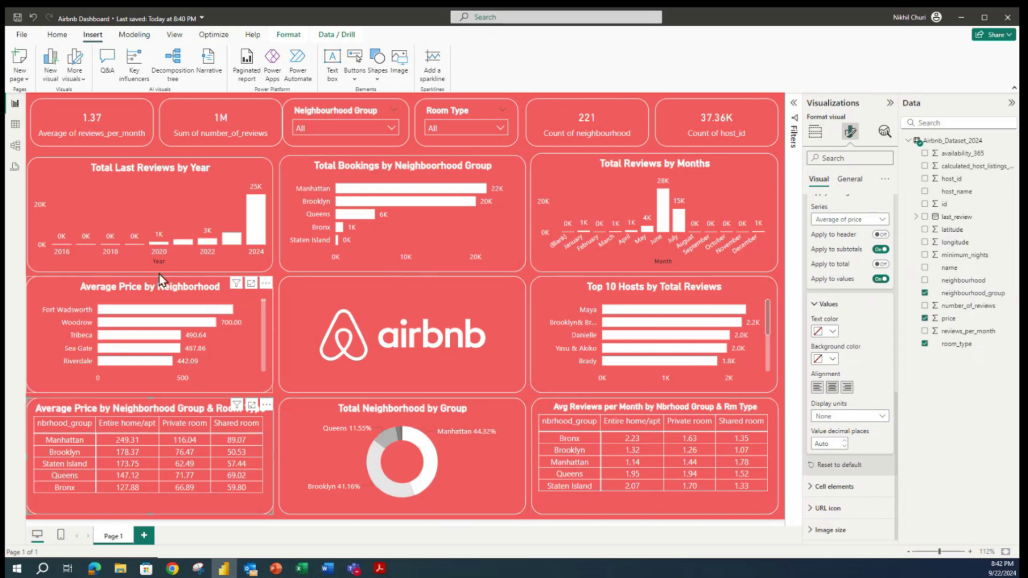
click(673, 512)
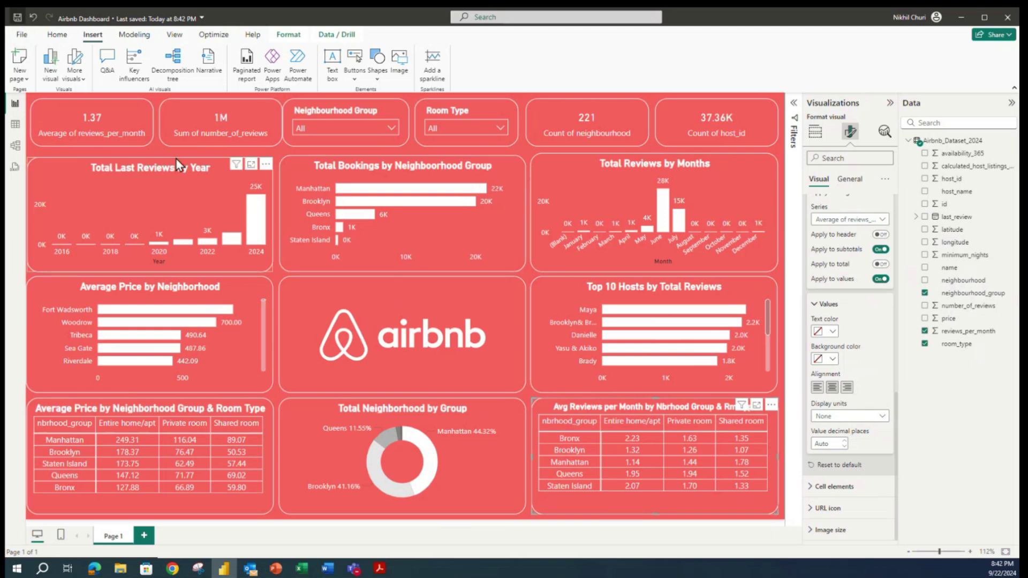
Set the Total Last Reviews by Year chart's width to 410 and shift the chart slightly up and to the right.
click(49, 190)
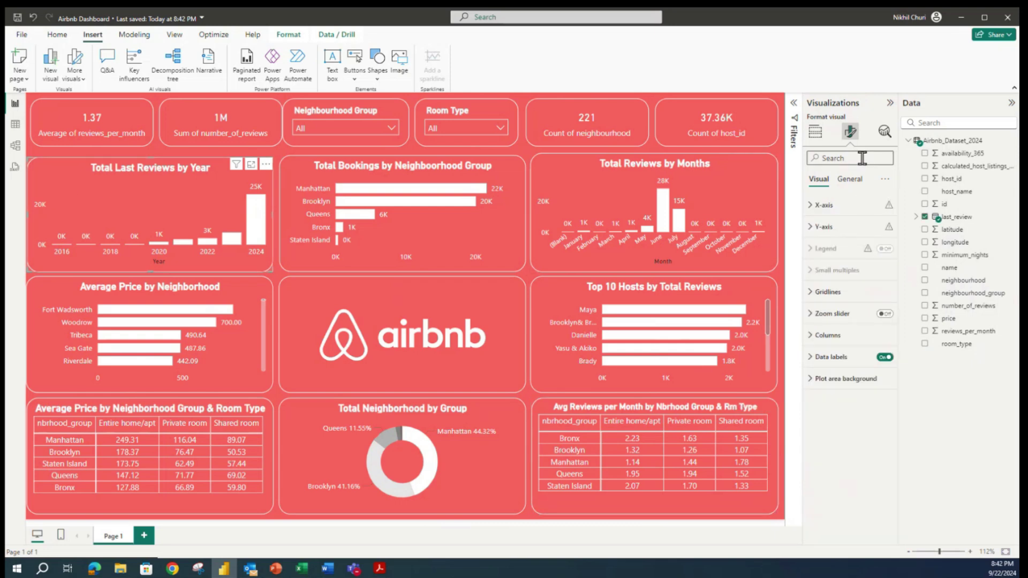
click(849, 179)
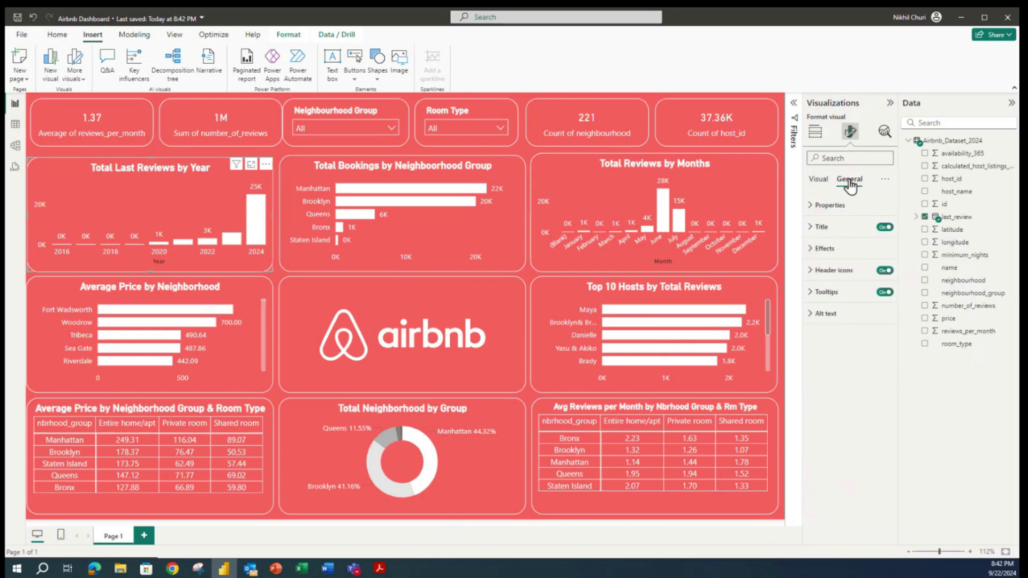
click(810, 206)
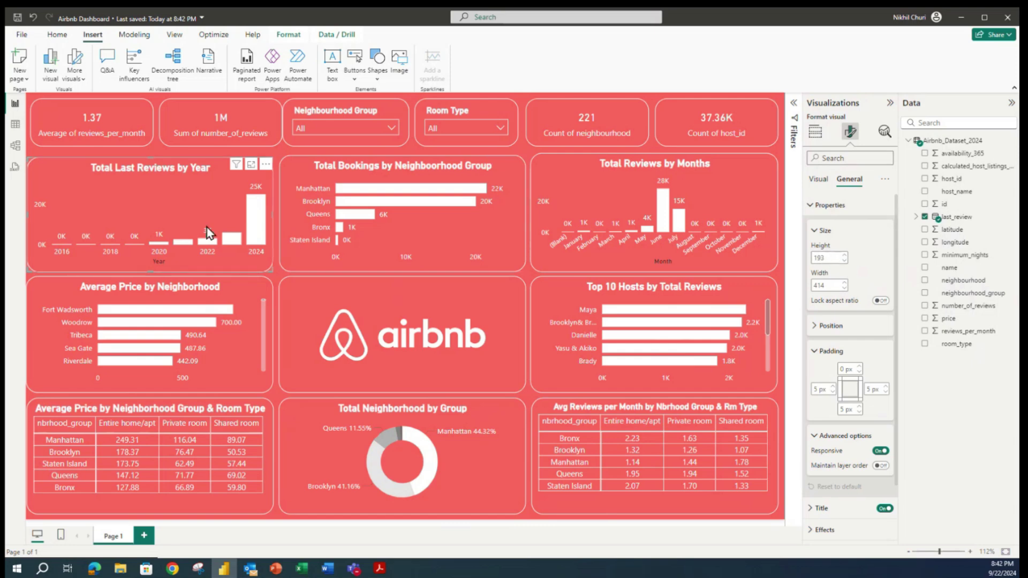
double_click(832, 282)
text(410)
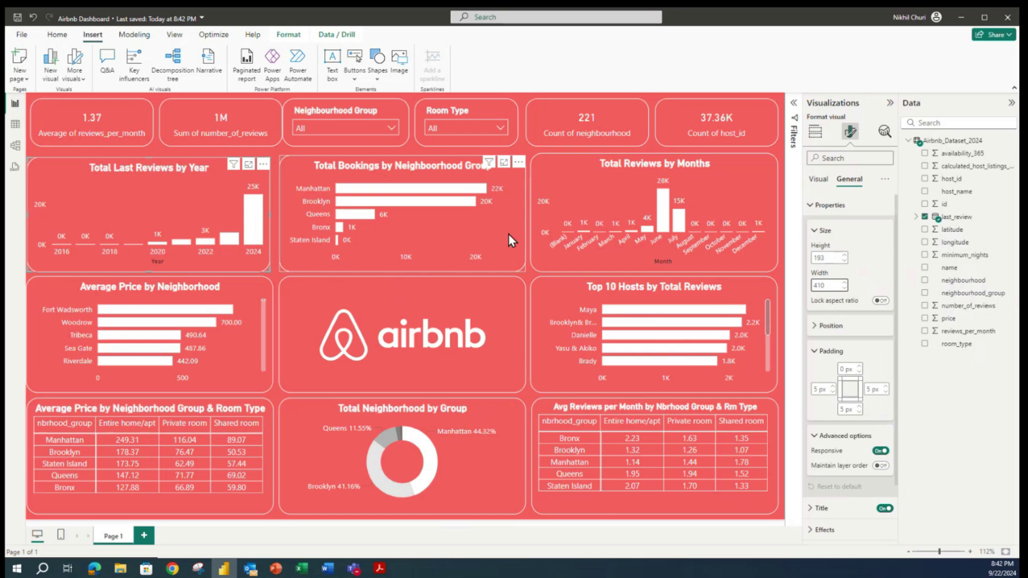
click(938, 401)
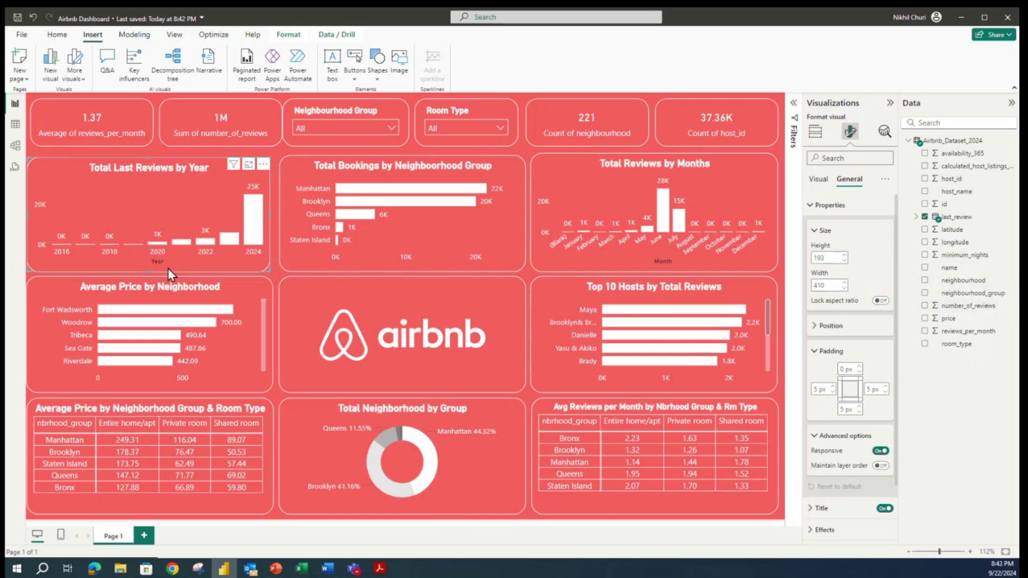
drag(66, 173, 71, 171)
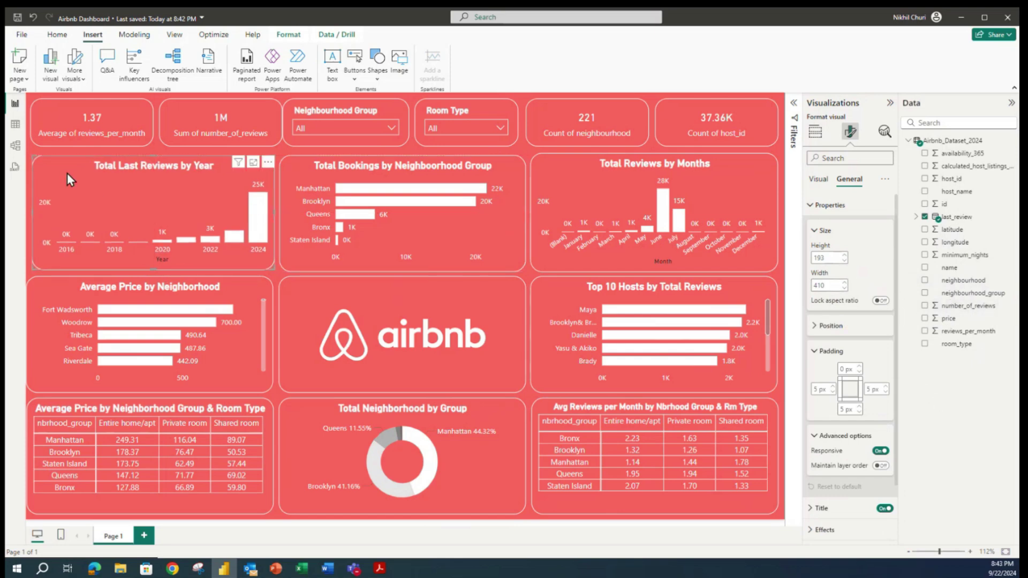
Set the widths of the Total Bookings by Neighborhood Group and Total Reviews by Months charts to 410.
click(507, 257)
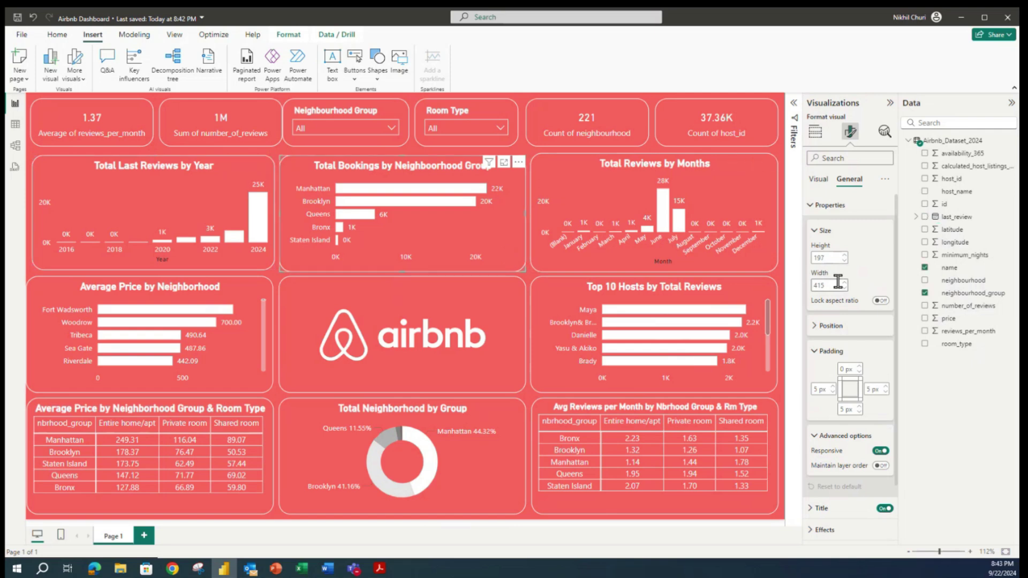
double_click(817, 283)
text(410)
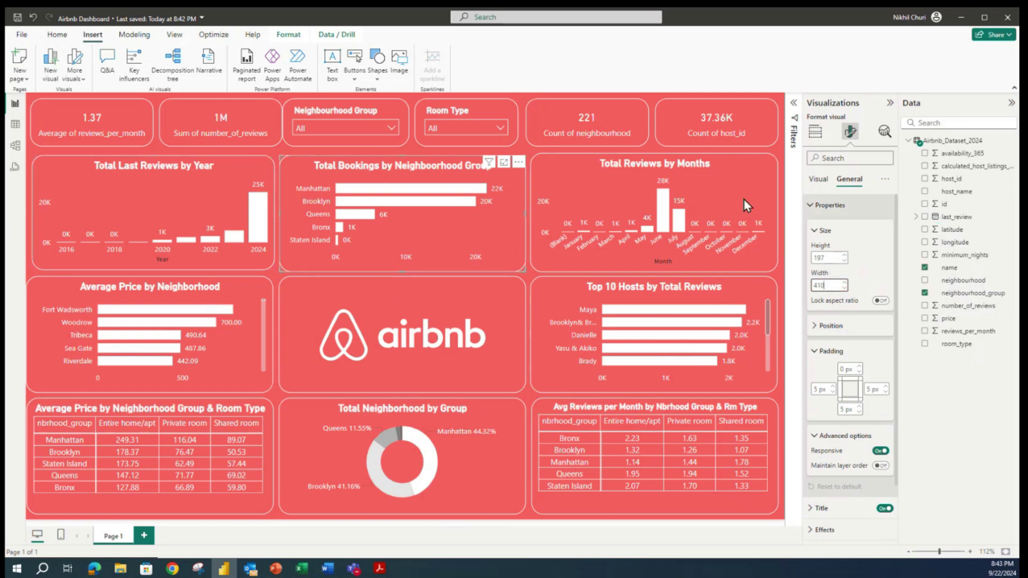
click(547, 170)
double_click(835, 285)
text(410)
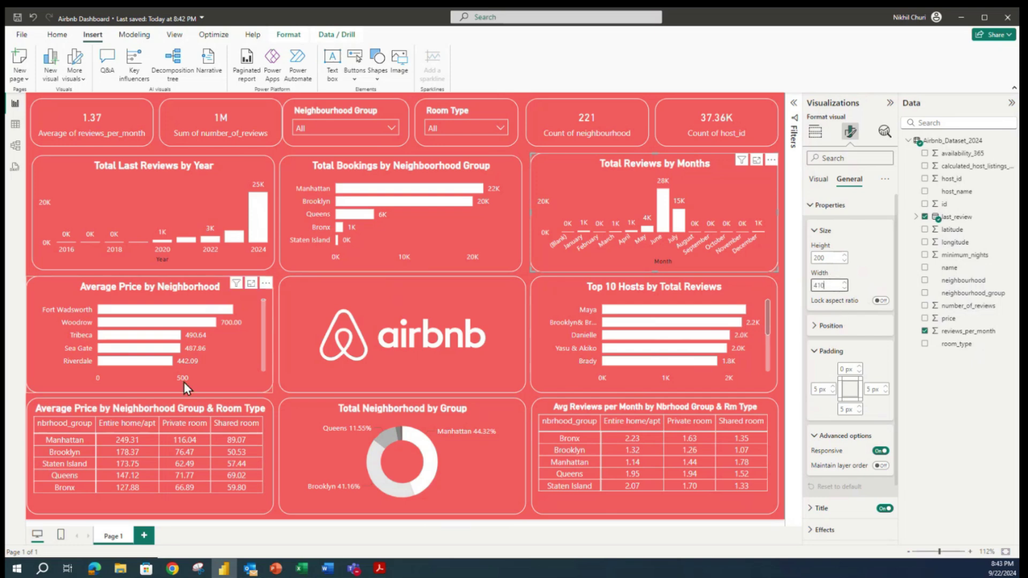
Set the widths of the average price matrix and the Total Neighborhood by Group donut to 410.
click(242, 506)
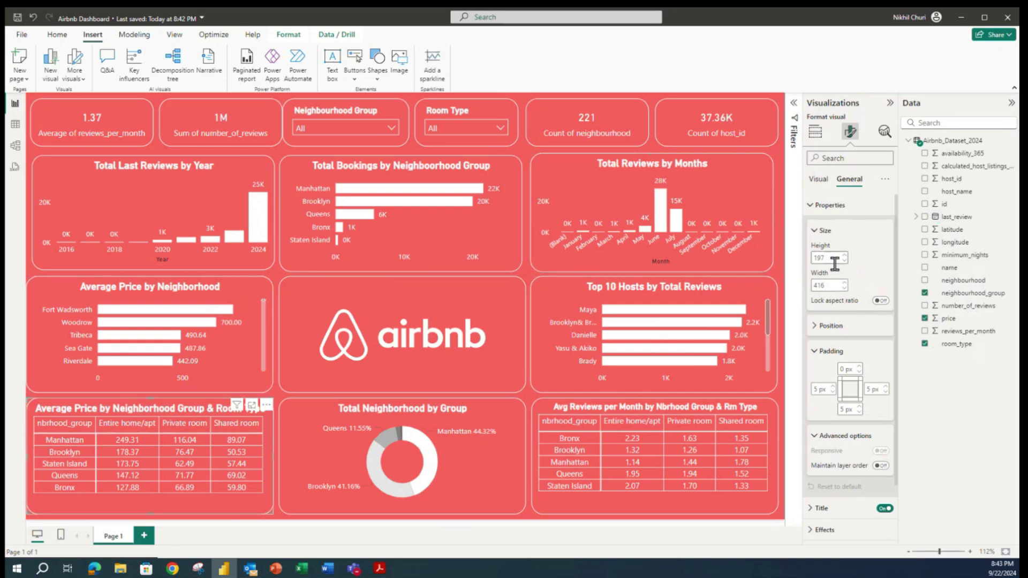
double_click(833, 285)
text(6)
key(Return)
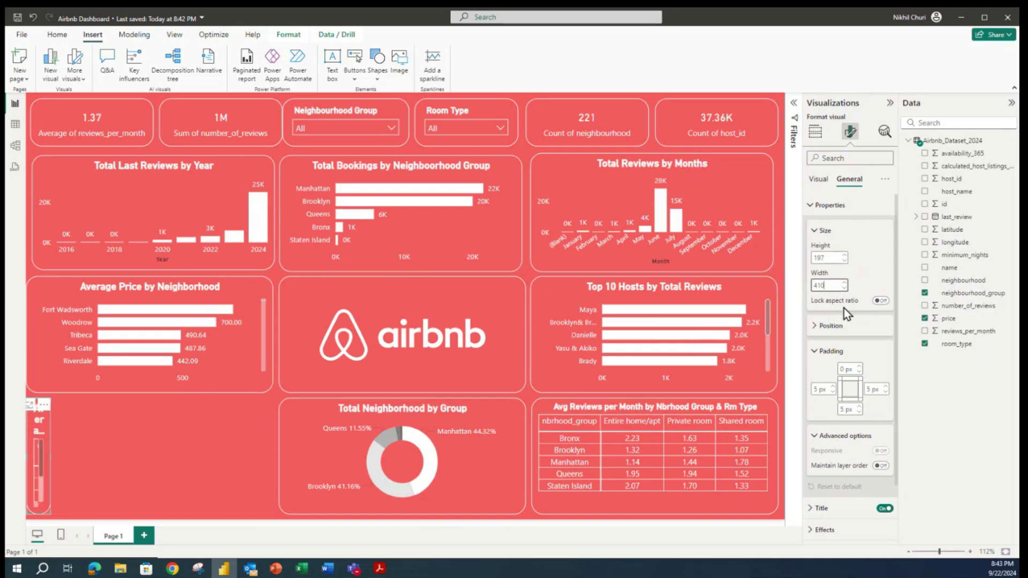
click(293, 442)
double_click(837, 285)
text(410)
key(Return)
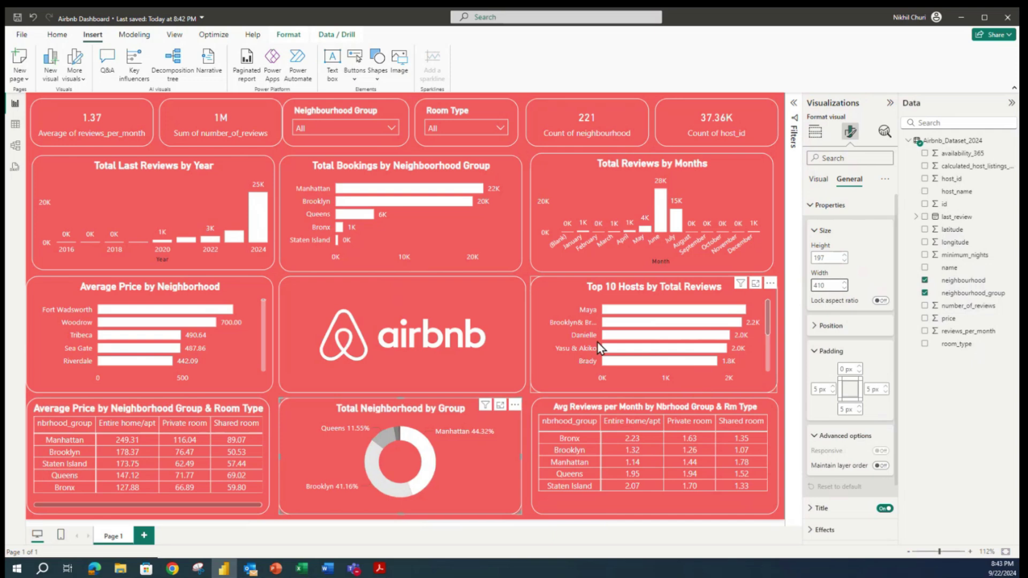
Set the widths of the average reviews matrix and the Average Price by Neighborhood chart to 410.
click(543, 414)
double_click(835, 285)
text(416)
key(Return)
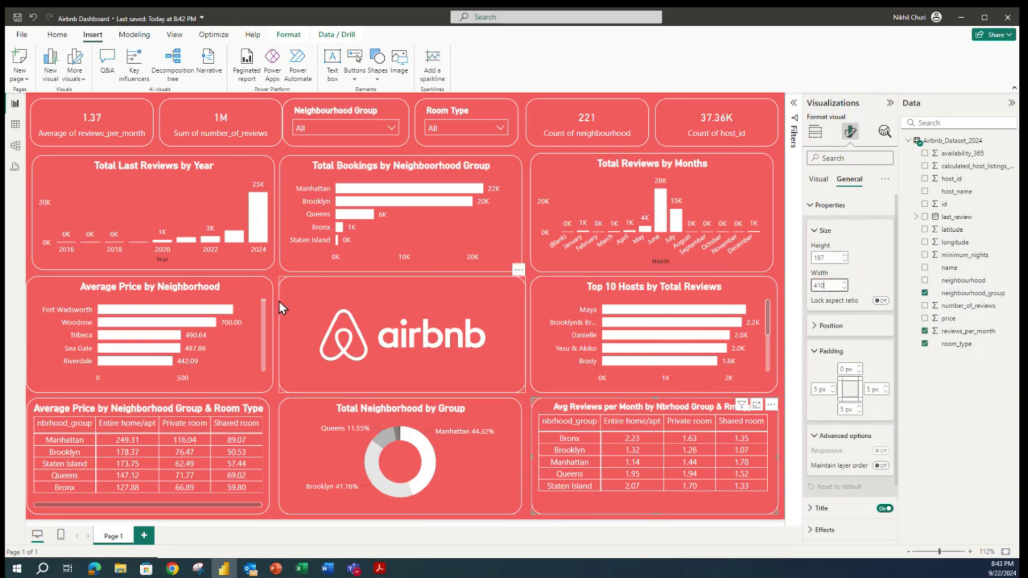
click(267, 301)
double_click(829, 284)
text(410)
key(Return)
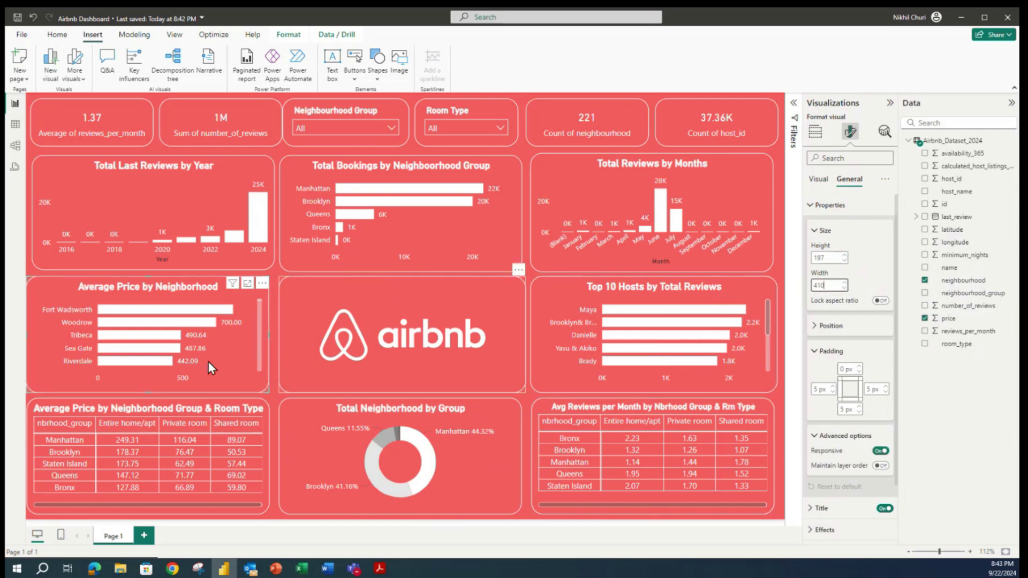
Set the widths of the Airbnb logo image and the Top 10 Hosts by Total Reviews chart to 410.
click(319, 298)
double_click(831, 258)
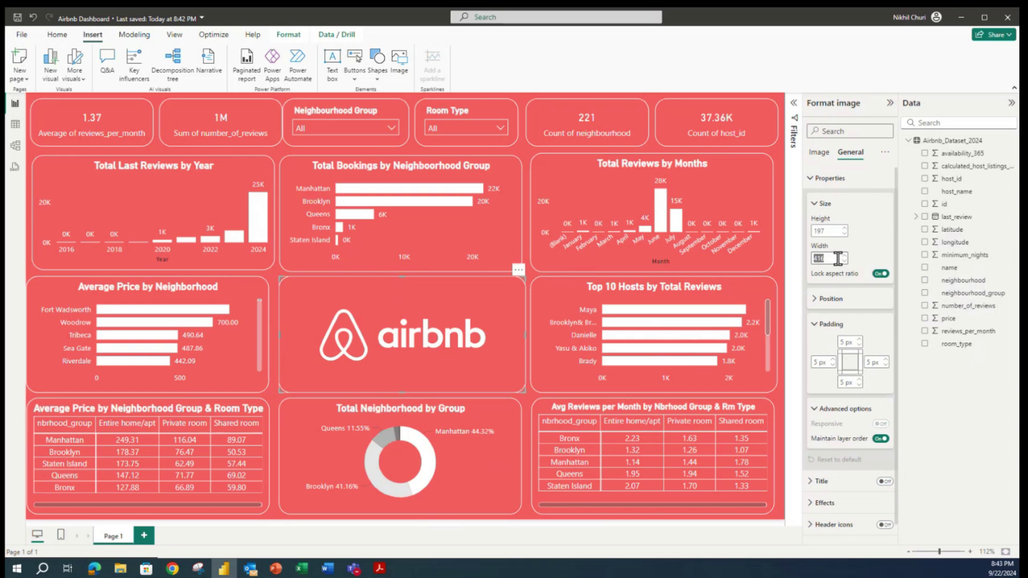
text(410)
key(Return)
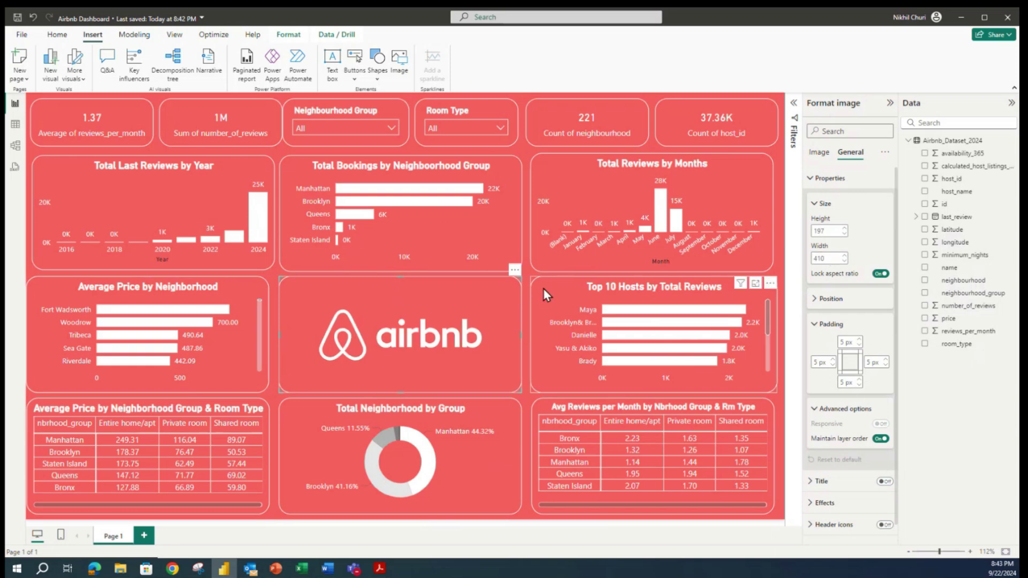
click(542, 288)
double_click(835, 285)
text(410)
key(Return)
click(541, 409)
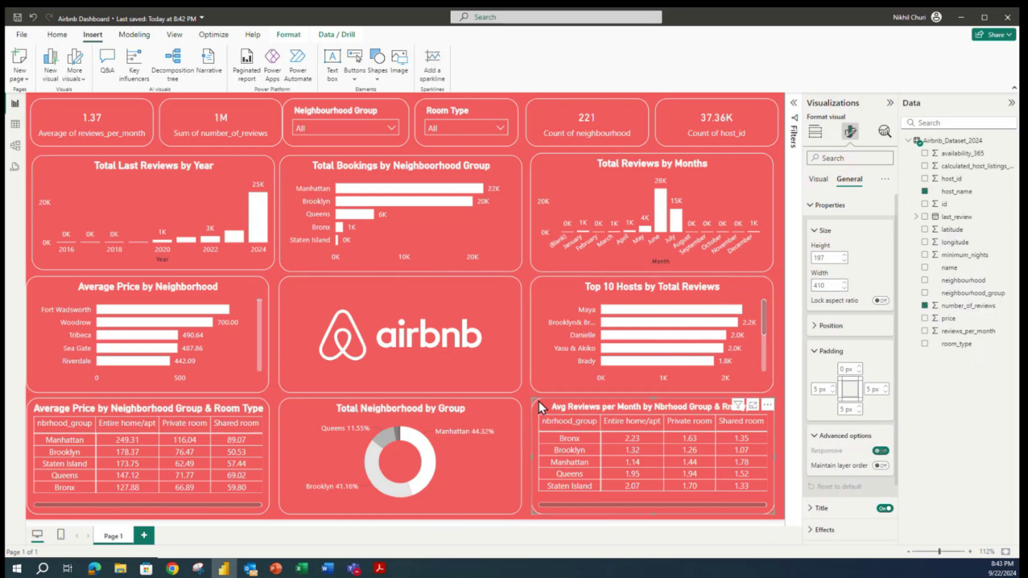
Set the heights of the Total Bookings by Neighborhood Group and Total Last Reviews by Year charts to 190.
click(46, 166)
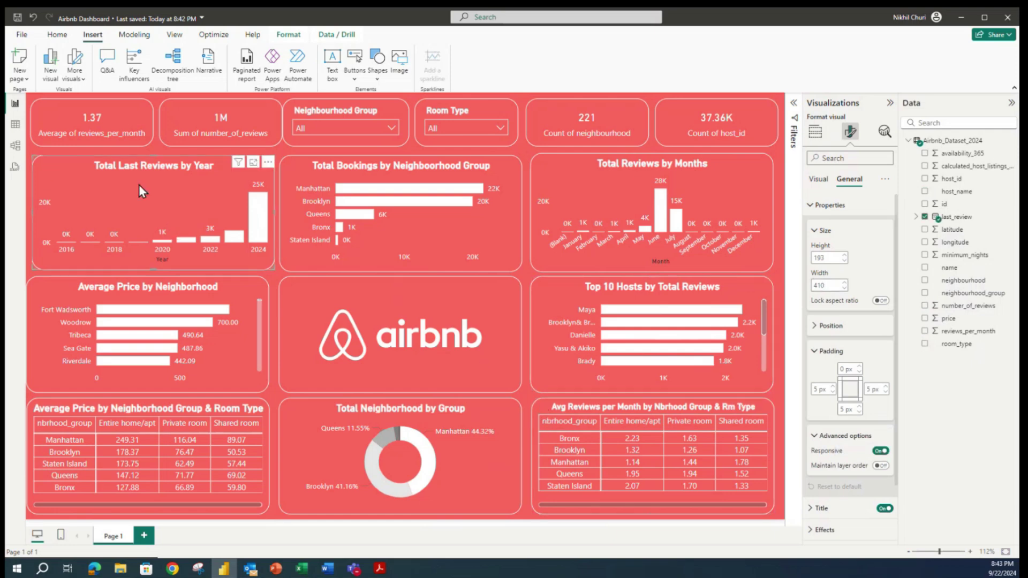
click(290, 170)
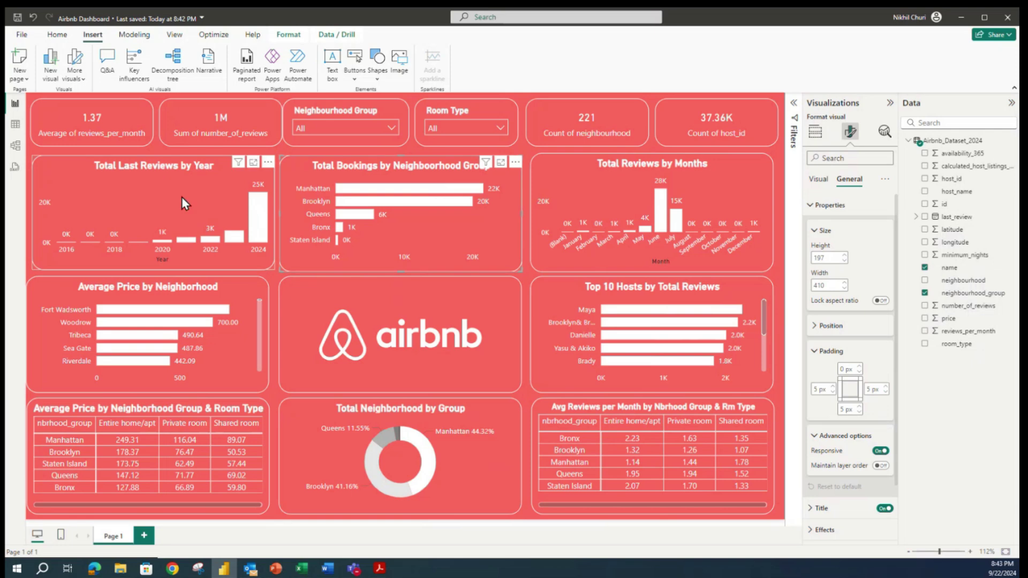
click(826, 257)
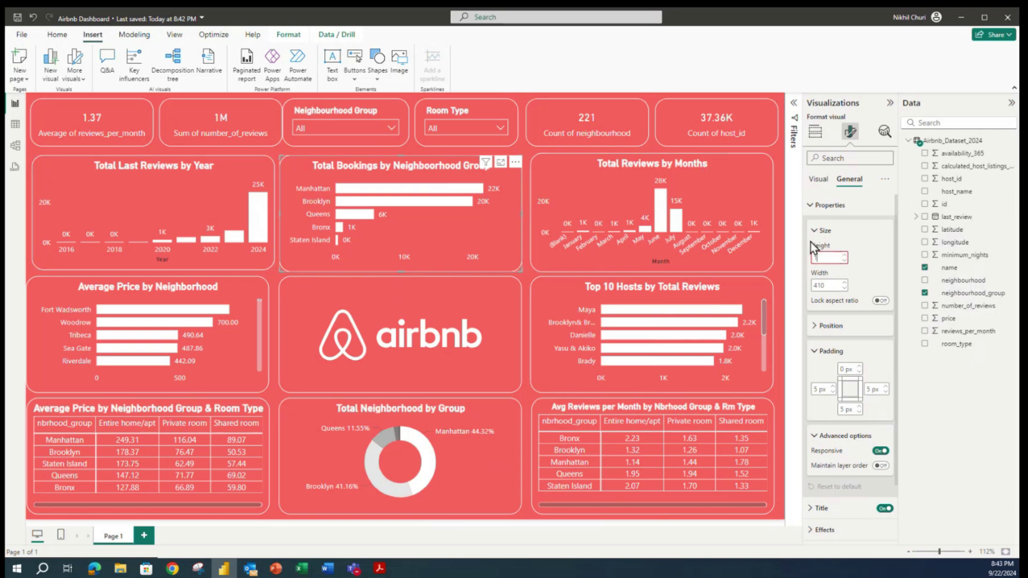
text(190)
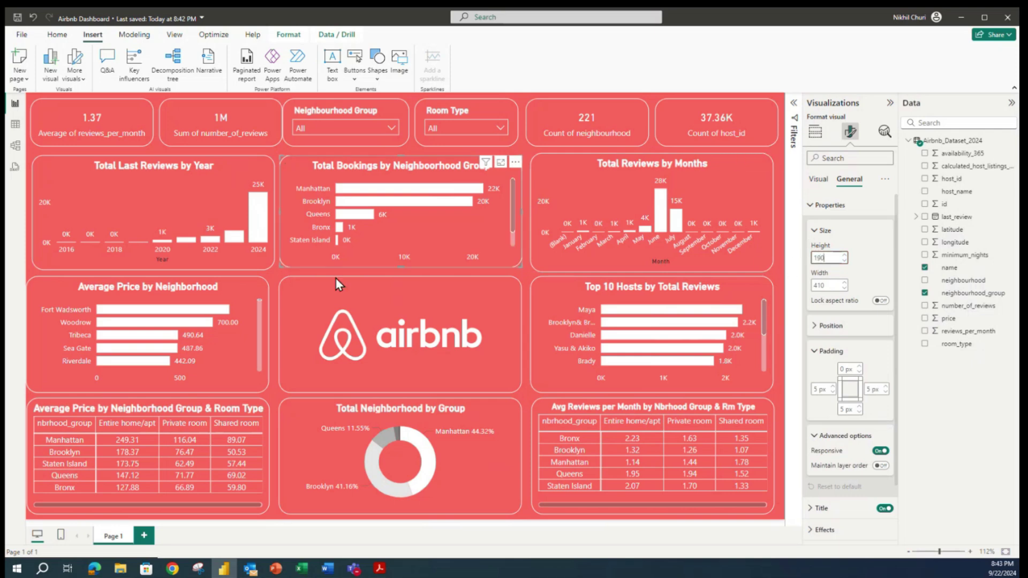
click(216, 176)
click(834, 257)
text(200)
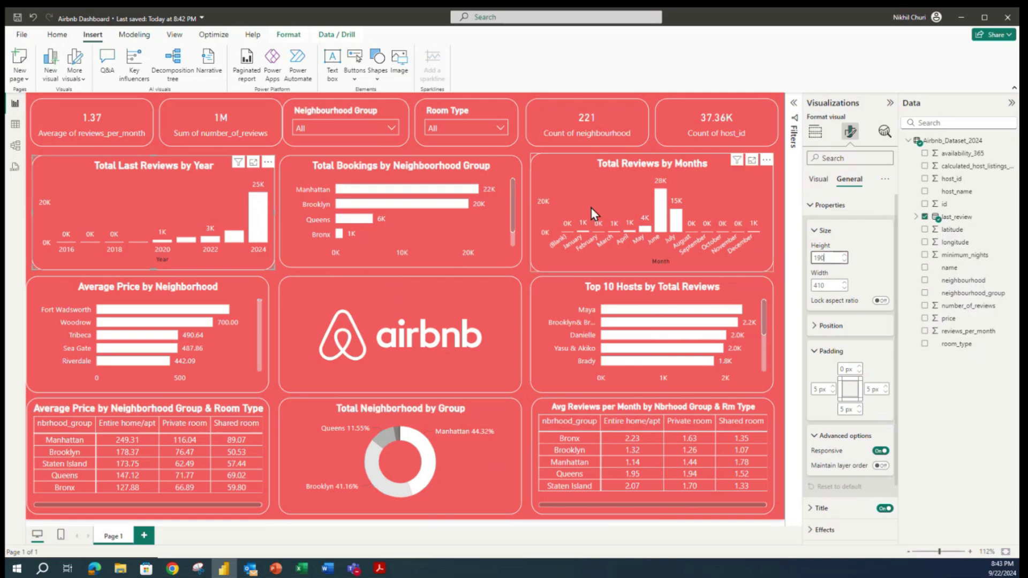
Set the heights of the Total Reviews by Months and Average Price by Neighborhood charts to 190.
click(606, 189)
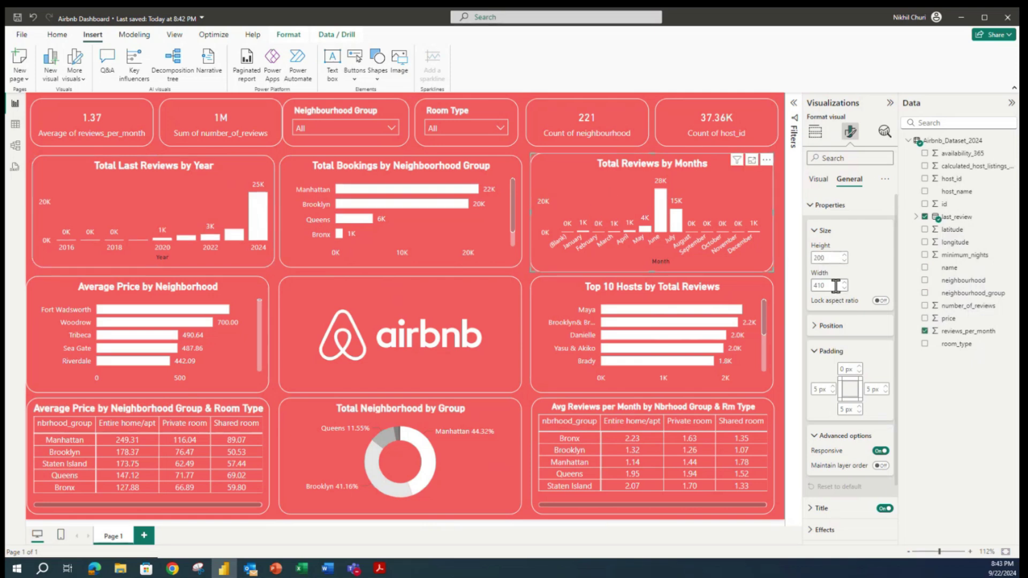
click(834, 258)
text(190)
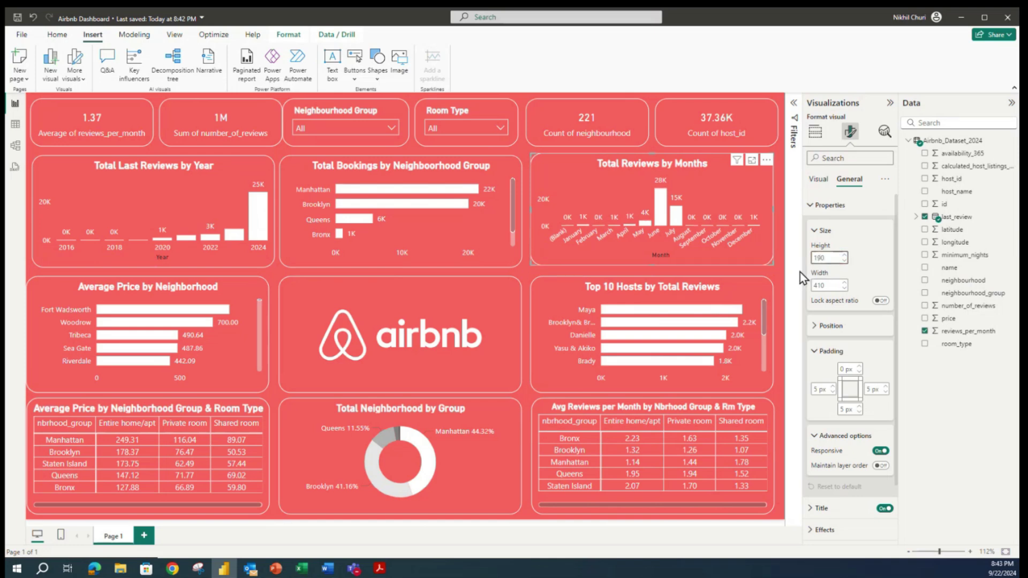
click(63, 284)
click(832, 258)
text(197)
Set the heights of the Airbnb logo image and the Top 10 Hosts by Total Reviews chart to 190.
click(292, 297)
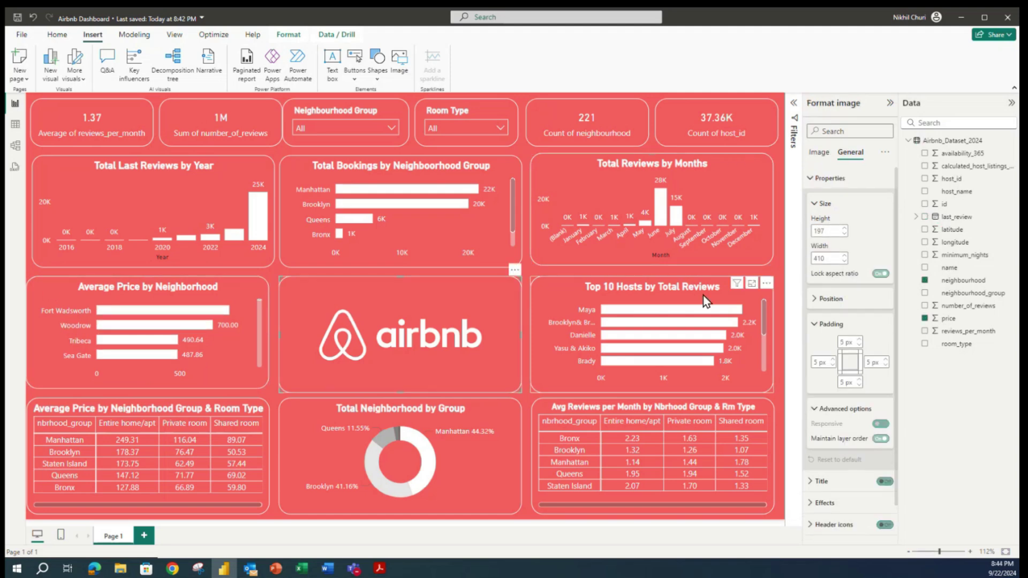
click(830, 231)
text(1)
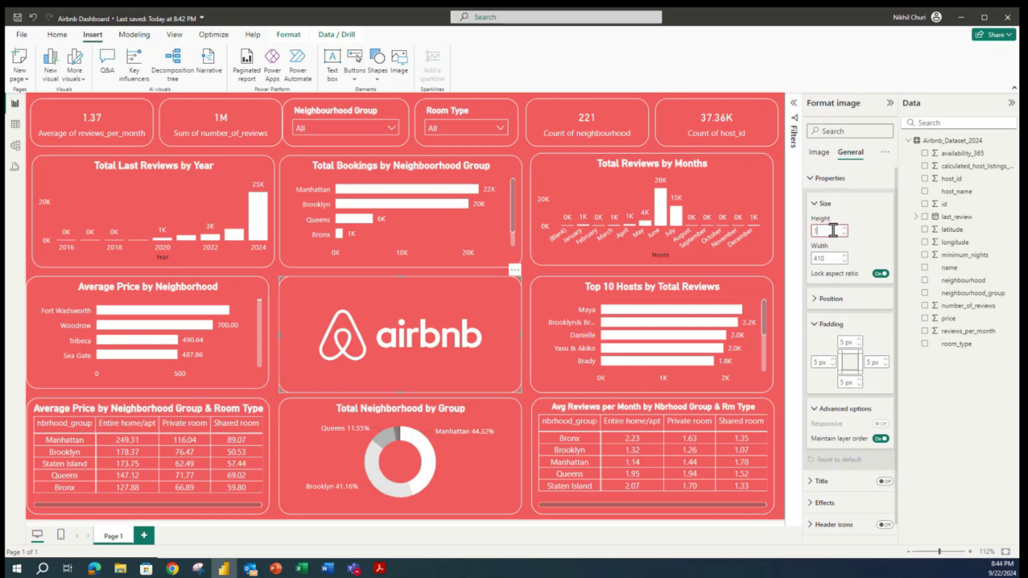
text(9)
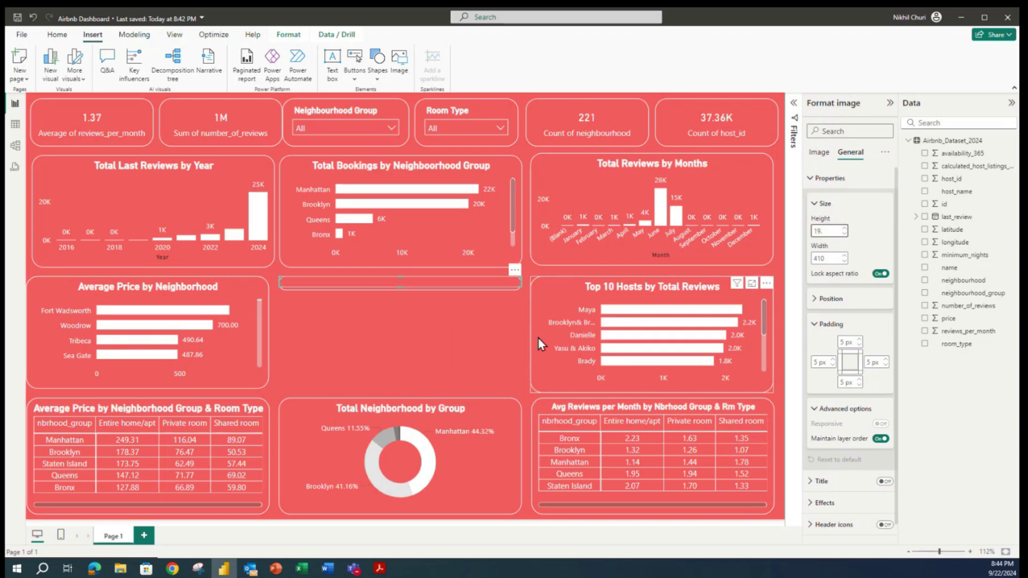
text(0)
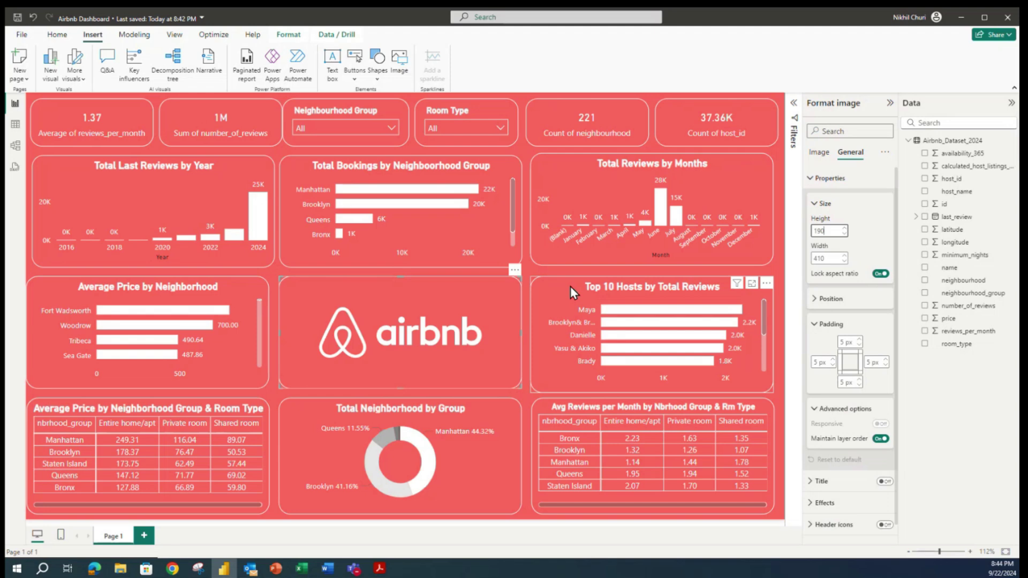
click(834, 257)
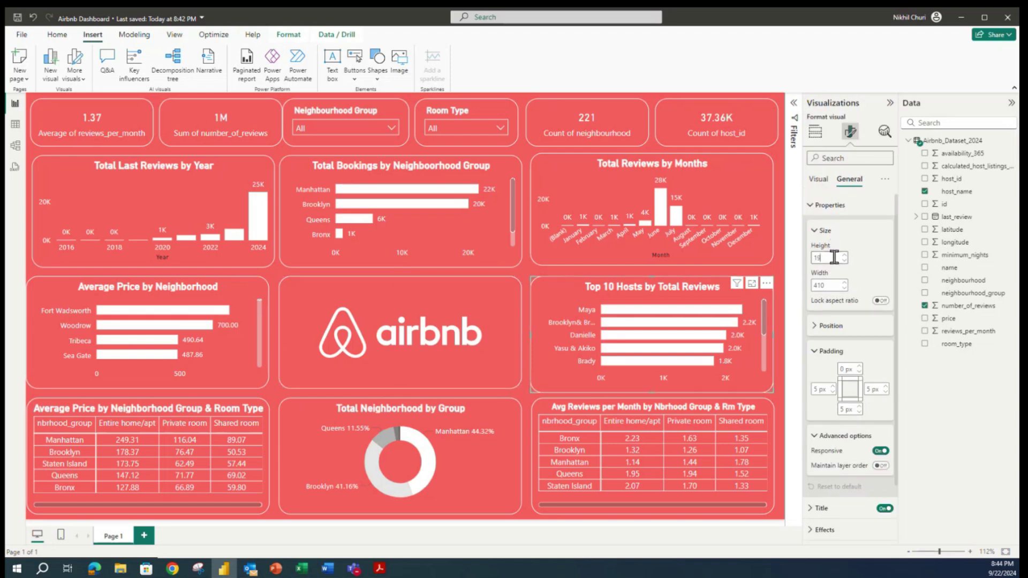
text(7)
Set the heights of the average price matrix, the Total Neighborhood by Group donut and the average reviews matrix to 190.
click(88, 402)
click(831, 256)
text(190)
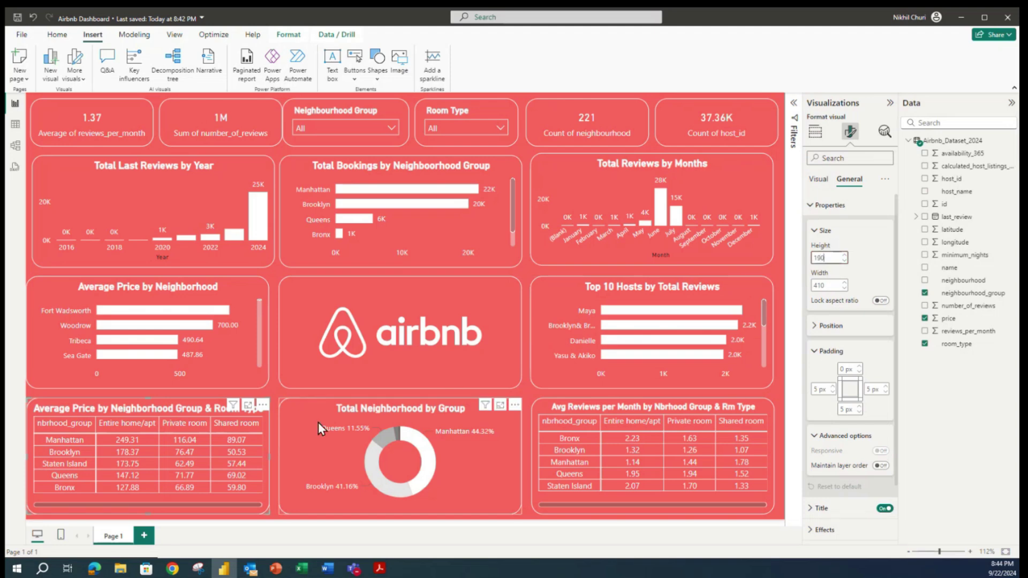
click(307, 409)
click(831, 258)
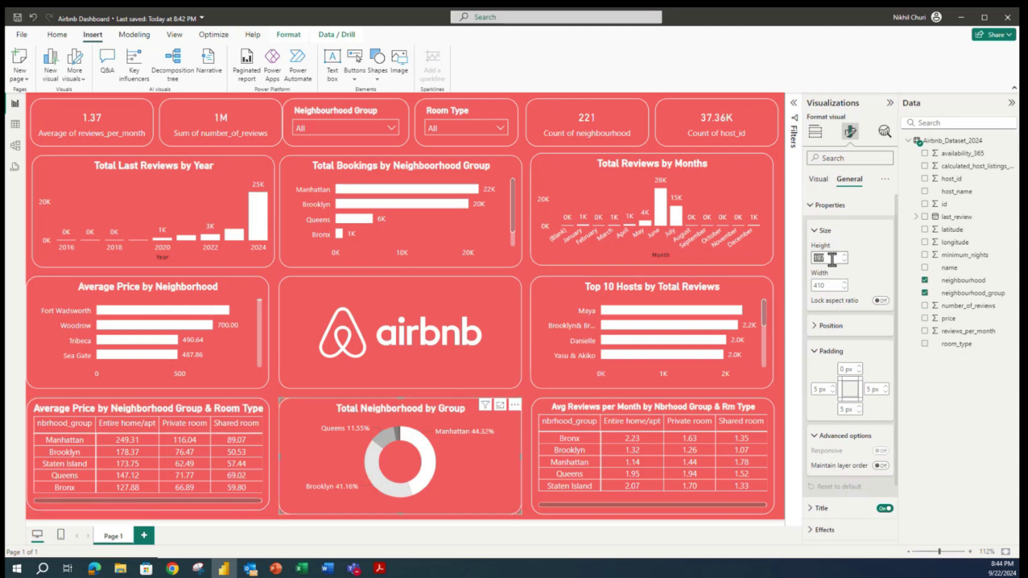
text(190)
click(598, 422)
text(190)
key(Return)
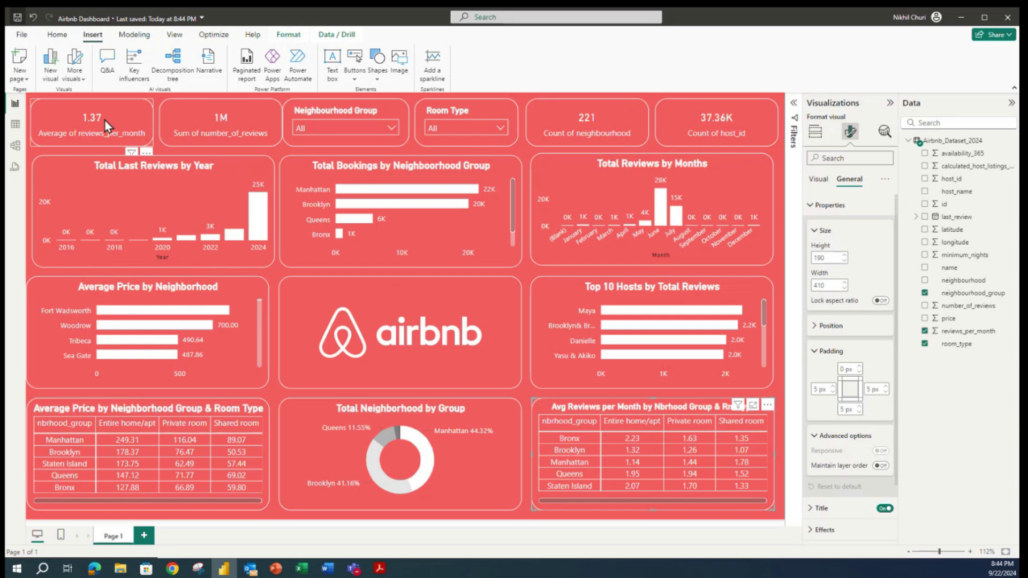
Resize the Average of reviews_per_month card to a height of 80 and a width of 205.
click(121, 109)
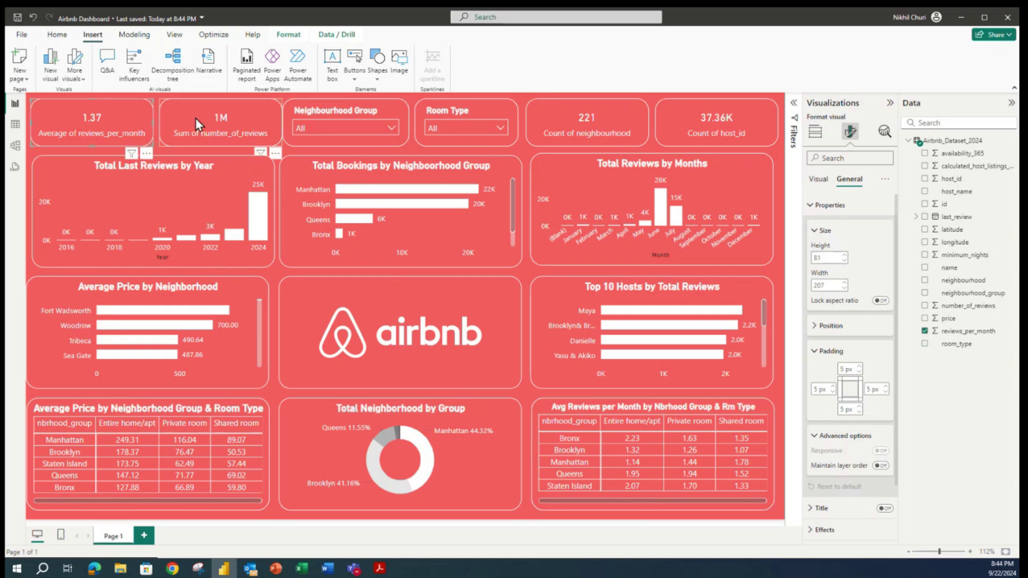
click(831, 258)
text(80)
key(Return)
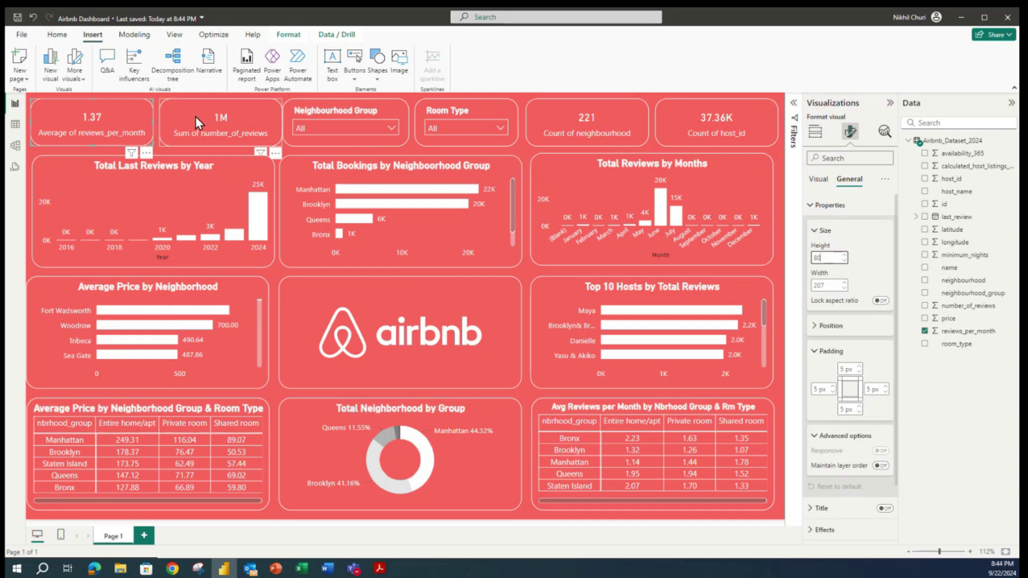
double_click(838, 285)
text(200)
Resize the Sum of number_of_reviews card to a height of 80 and a width of 205.
click(209, 112)
double_click(830, 257)
text(80)
key(Return)
double_click(831, 285)
text(20)
key(Return)
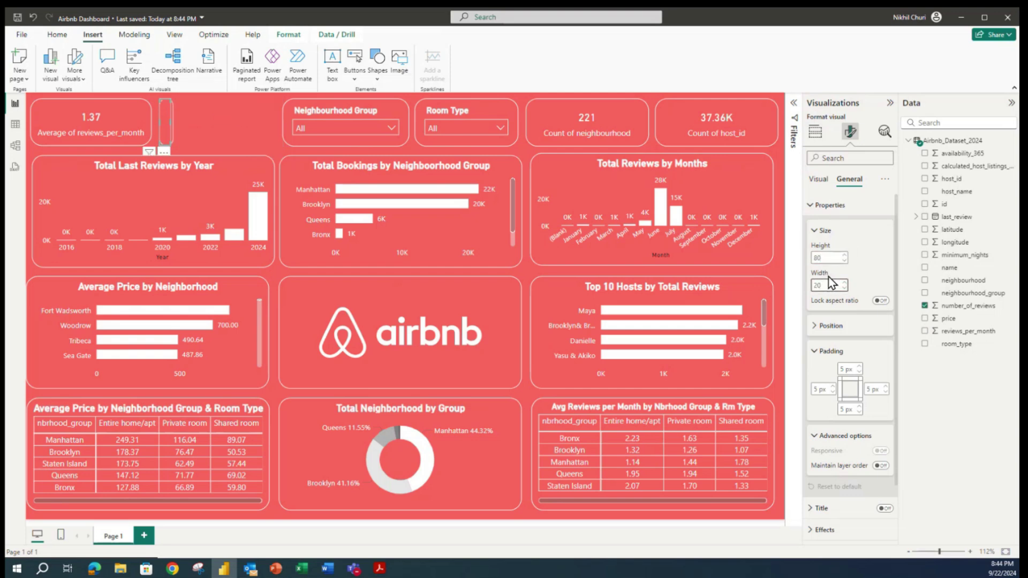
text(5)
key(Return)
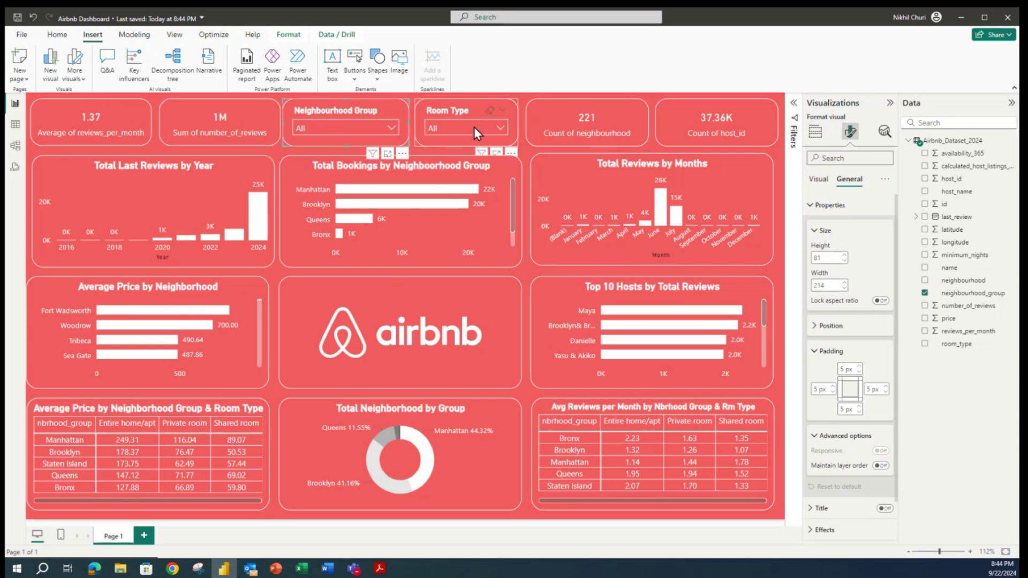
Set the Neighbourhood Group slicer's height to 80 and width to 205, and stretch its right edge slightly outward.
click(833, 257)
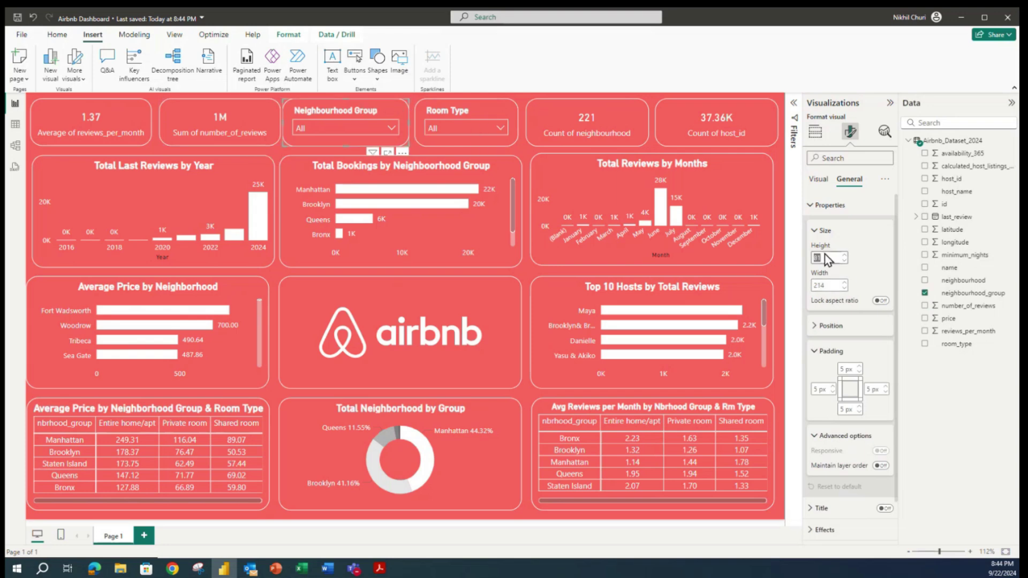
text(80)
click(826, 284)
text(205)
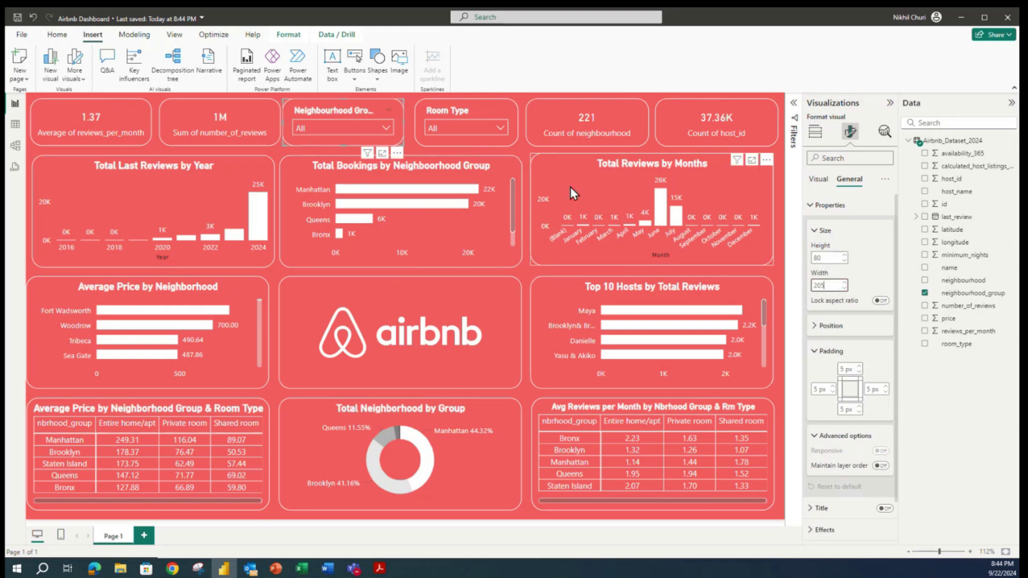
drag(404, 123, 410, 123)
Set the Room Type slicer's height to 80.
click(478, 105)
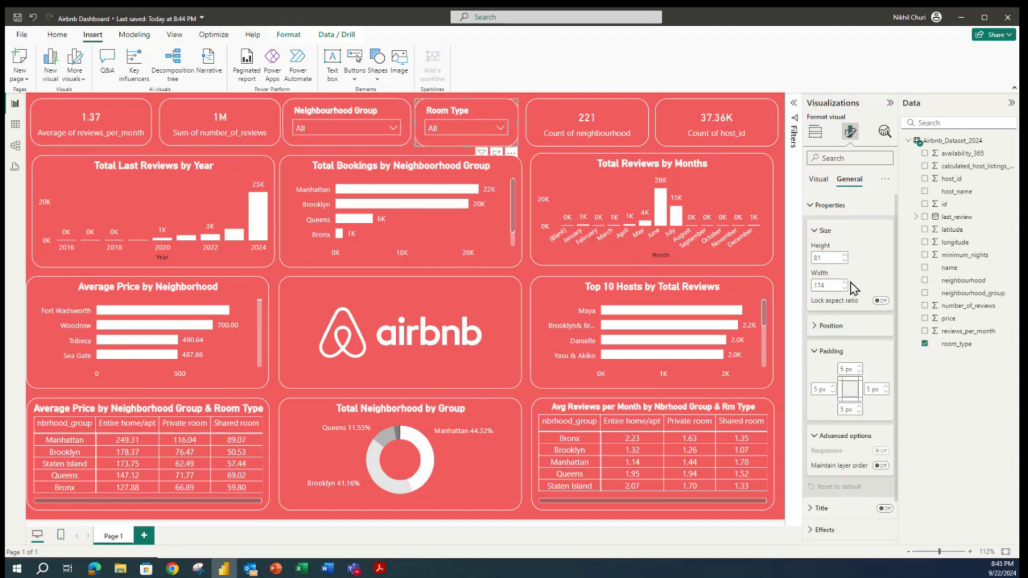
click(827, 257)
text(80)
key(Tab)
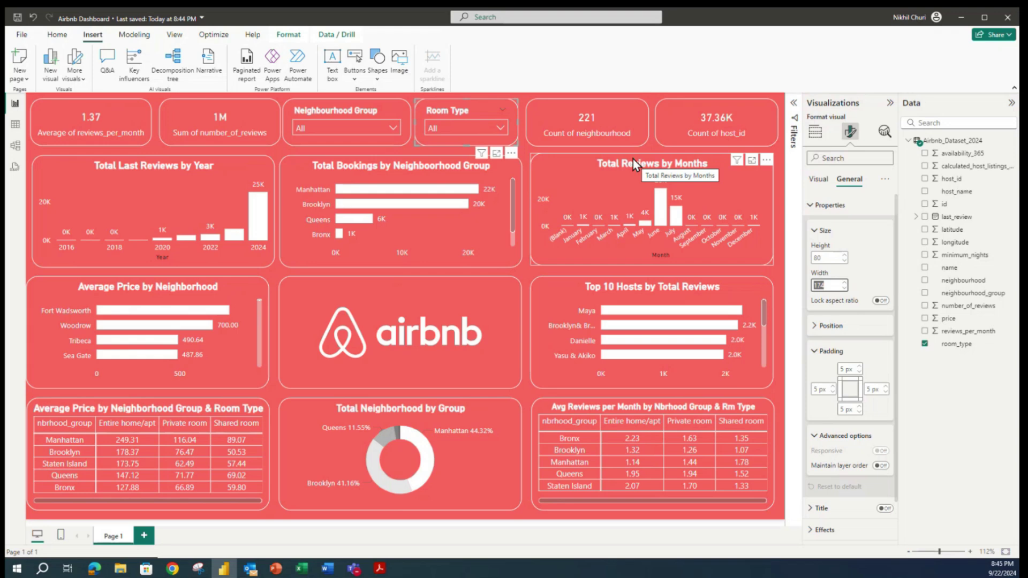
Resize the Count of neighbourhood card to a height of 80 and a width of 205.
click(615, 112)
double_click(831, 257)
text(80)
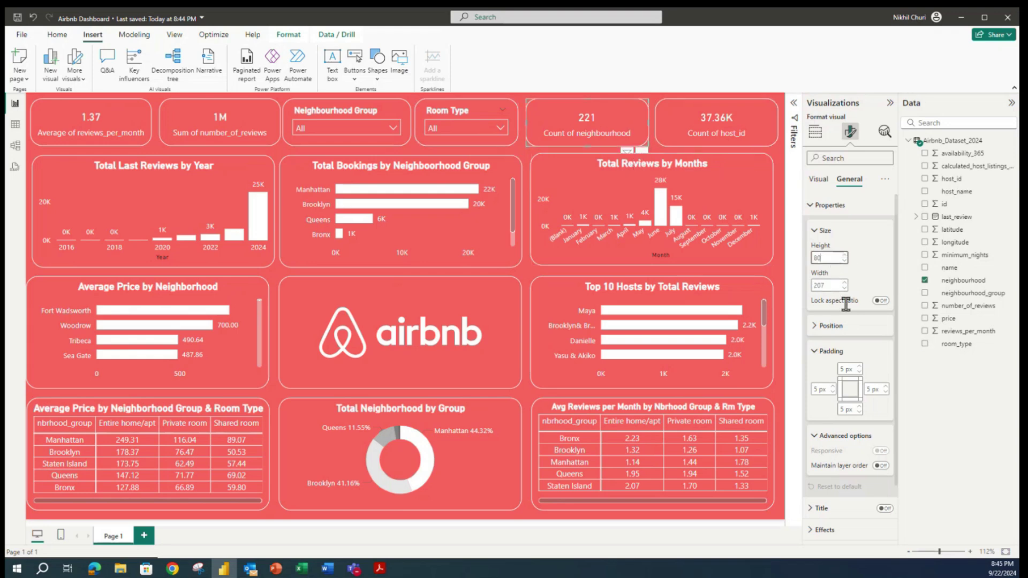
double_click(834, 285)
text(205)
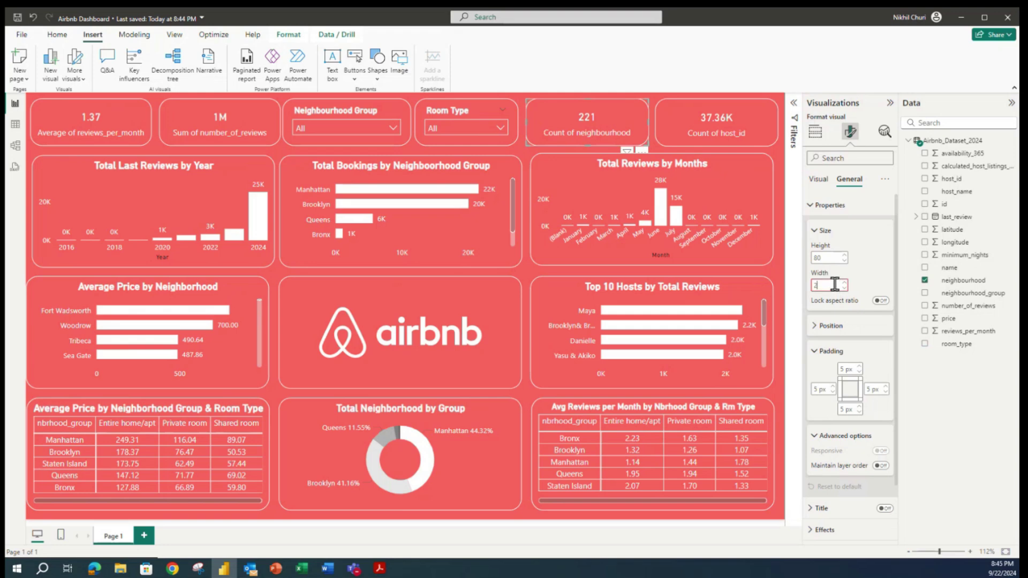
Resize the Count of host_id card to a height of 80 and a width of 205.
click(663, 114)
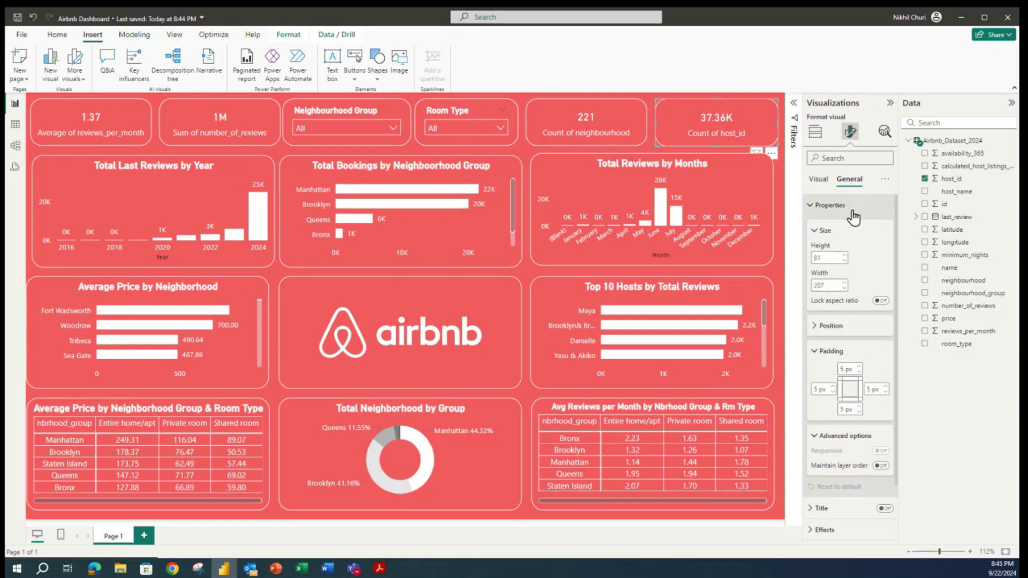
double_click(829, 257)
text(80)
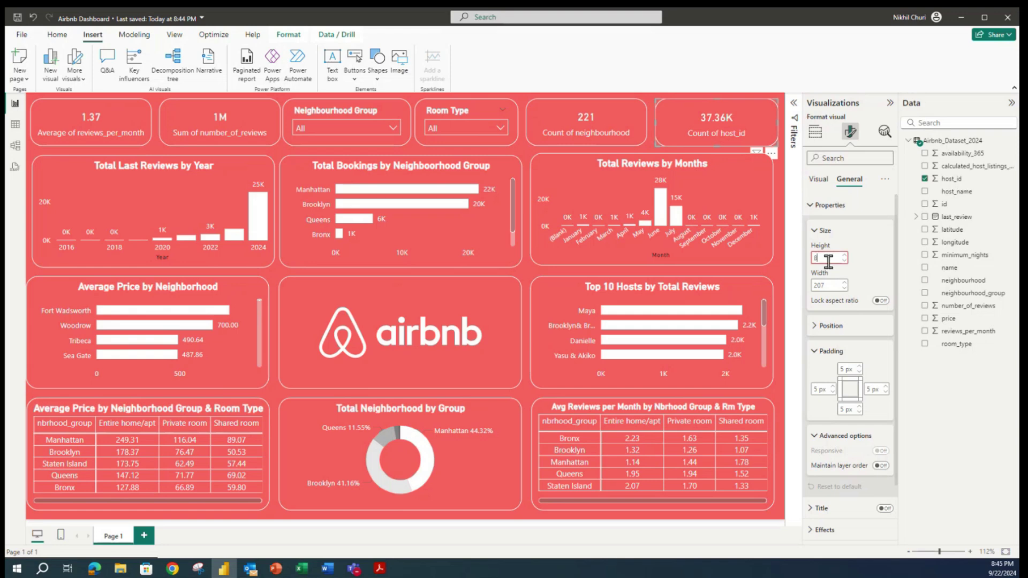
double_click(835, 286)
text(205)
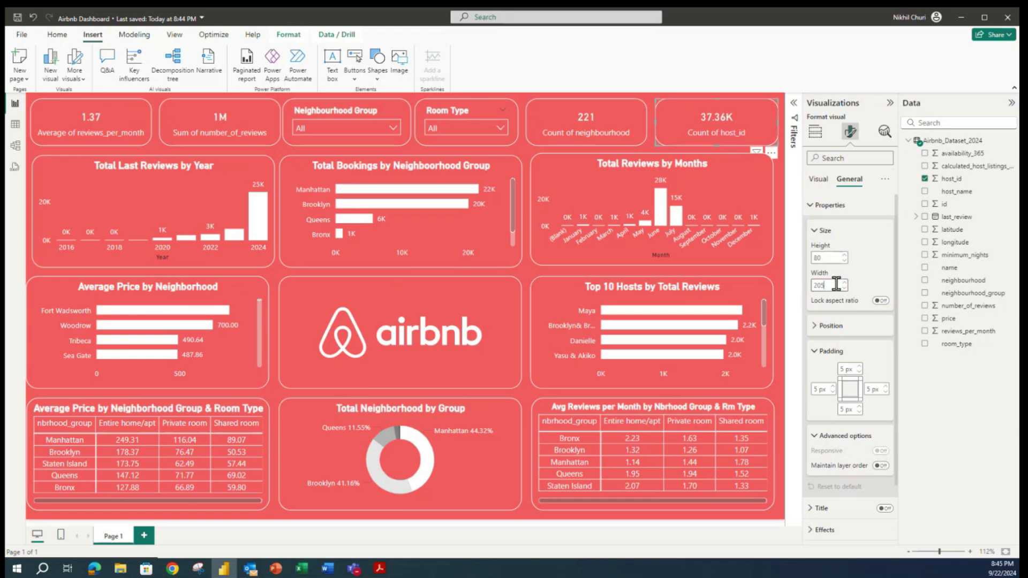
Save the report and collapse the Visualizations and Data panes to enlarge the canvas view.
click(128, 126)
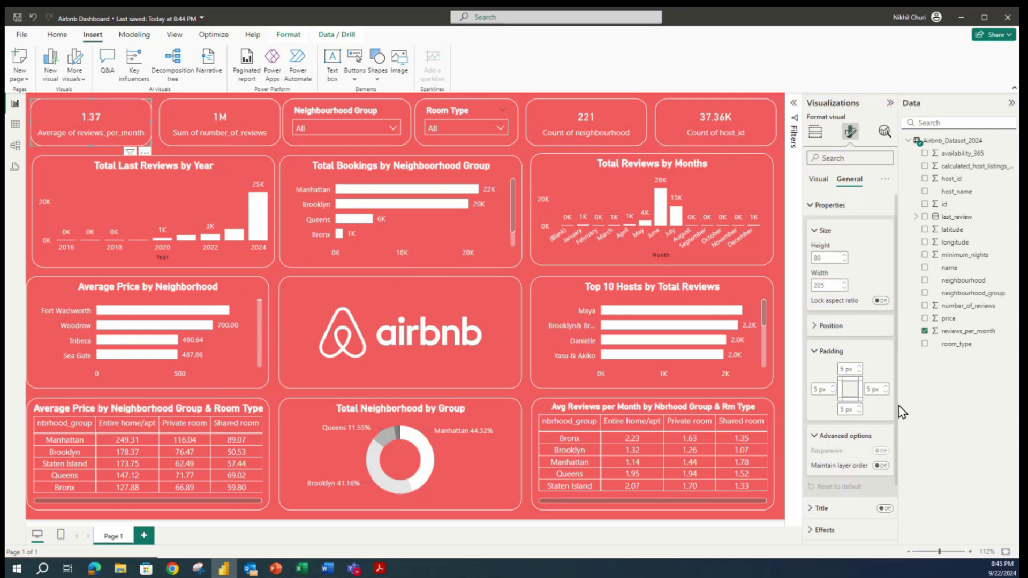
click(17, 17)
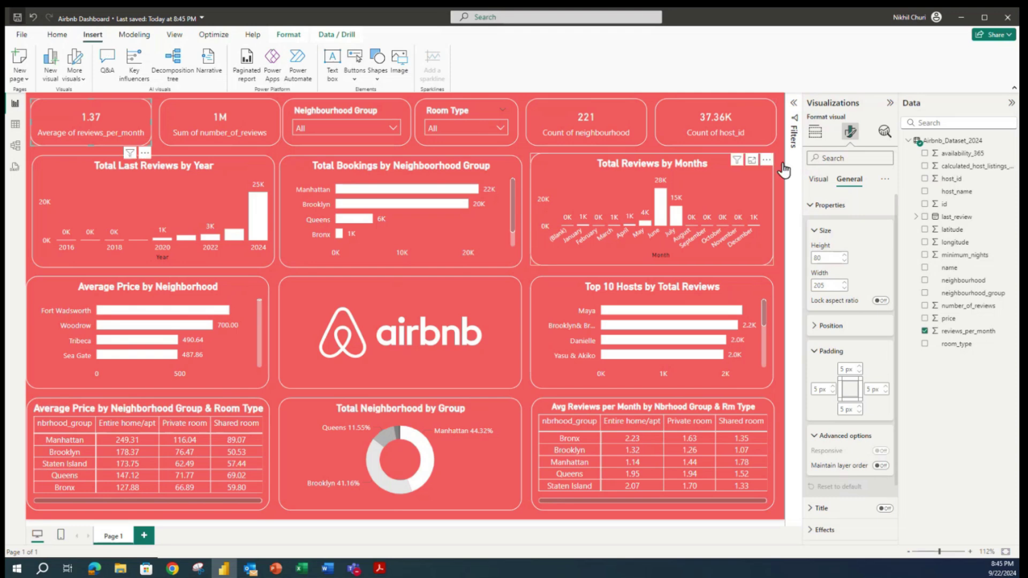
click(892, 105)
click(1011, 103)
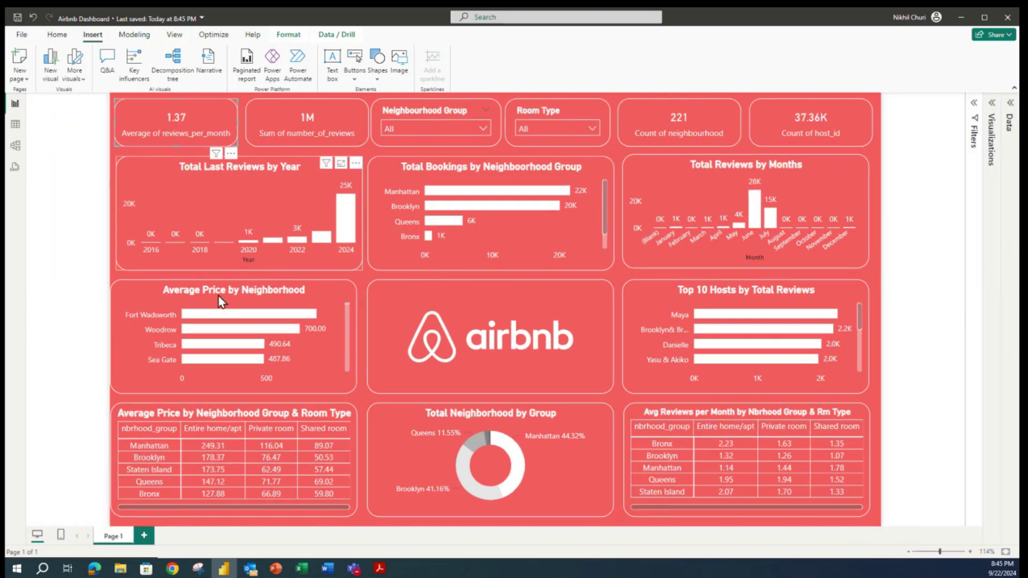
Rename the report page as Airbnb Dashboard.
key(BackSpace)
key(BackSpace)
key(BackSpace)
key(BackSpace)
key(BackSpace)
key(BackSpace)
text(Airbn)
text(b Dash)
text(board)
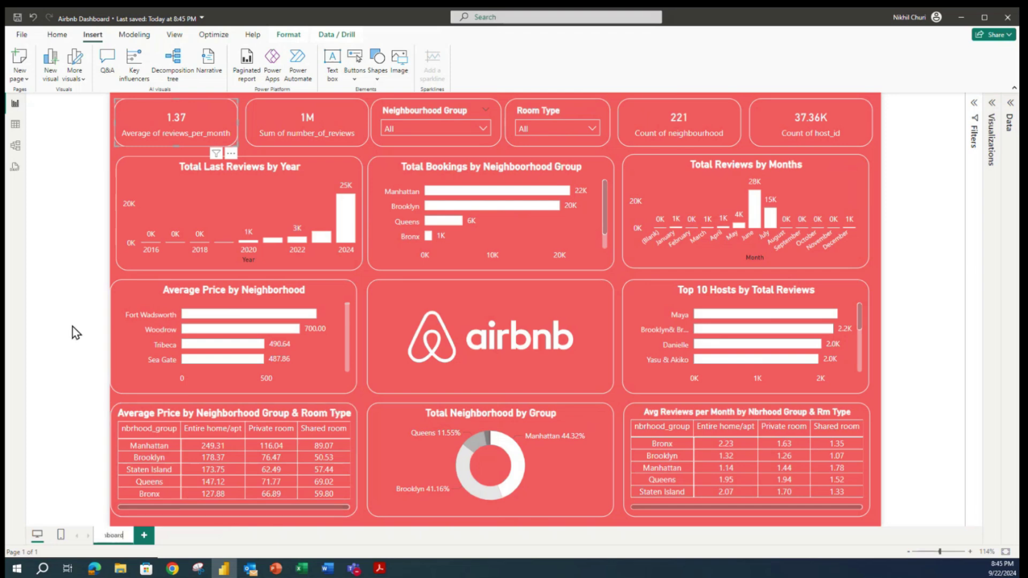
click(76, 332)
Nudge the two review cards, the Count of neighbourhood card and the Room Type slicer sideways to even out the top row's spacing.
click(204, 115)
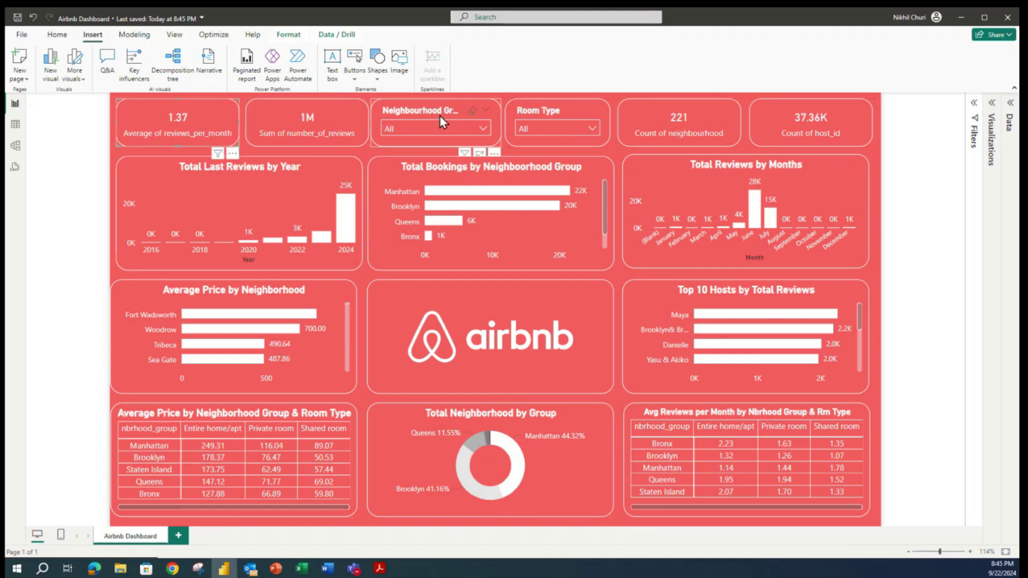
click(326, 113)
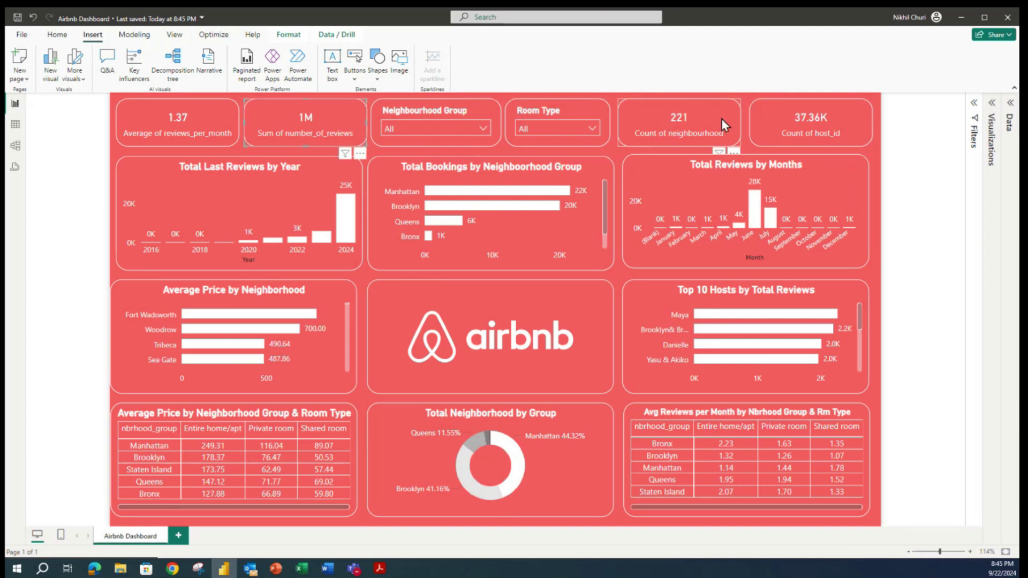
drag(723, 117, 725, 117)
drag(596, 111, 601, 110)
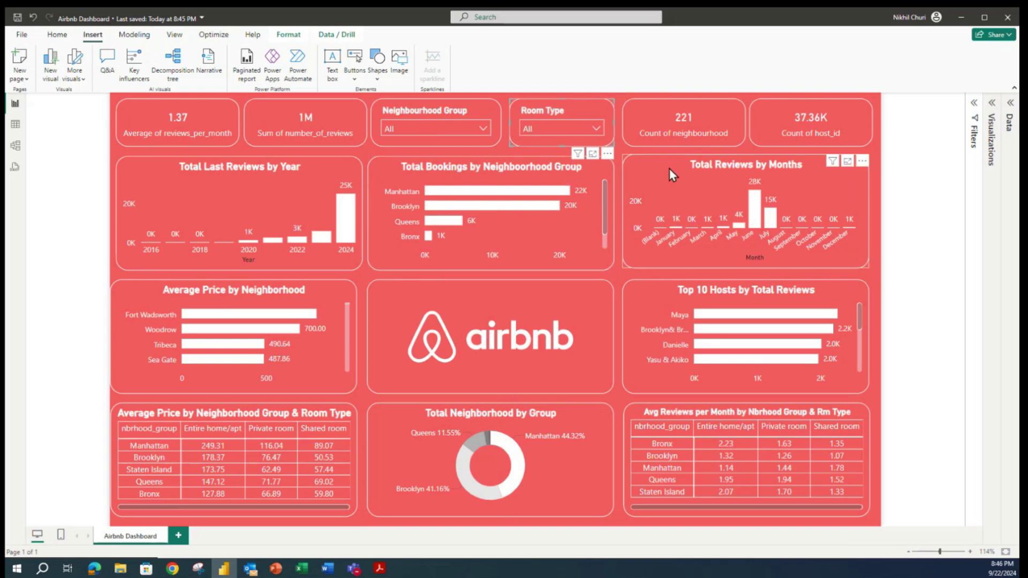
Move Total Reviews by Months slightly down, and shift the Average Price by Neighborhood chart and average price matrix right to align with the chart above.
drag(669, 169, 669, 171)
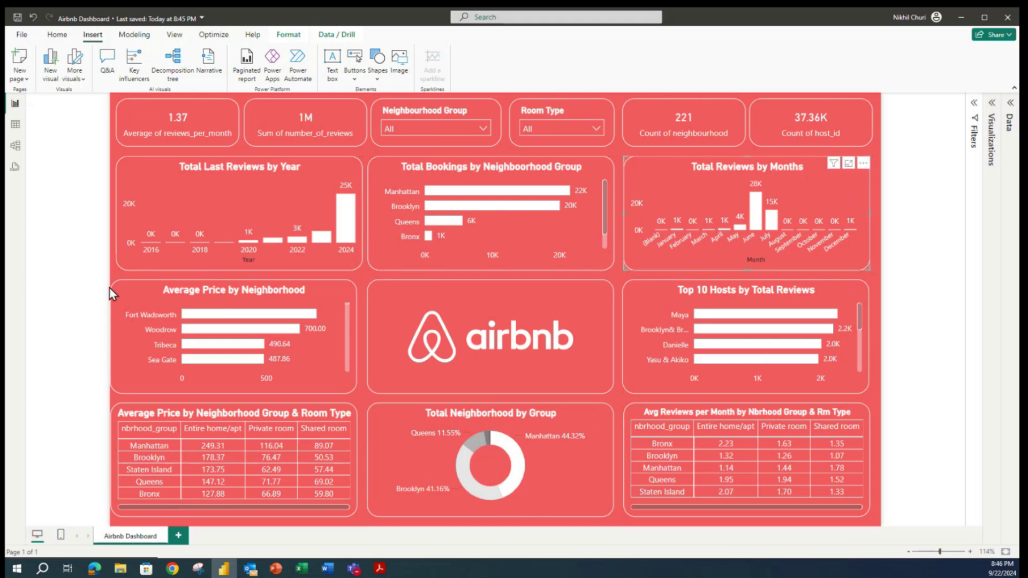
drag(133, 301, 140, 301)
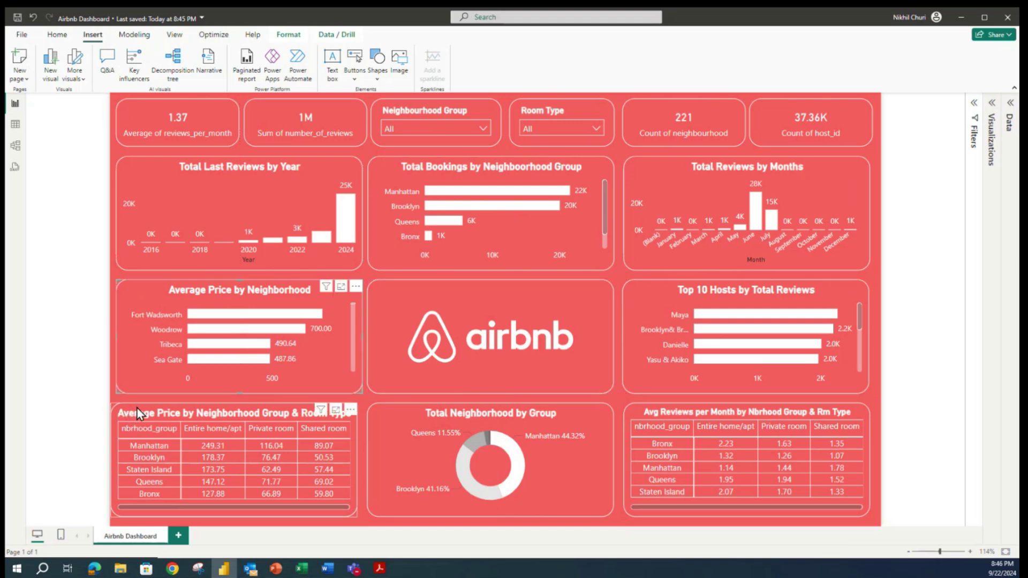
drag(136, 407, 142, 407)
Nudge the Airbnb logo, the Total Neighborhood by Group donut and the average reviews matrix into alignment, and save the report.
drag(400, 294, 399, 293)
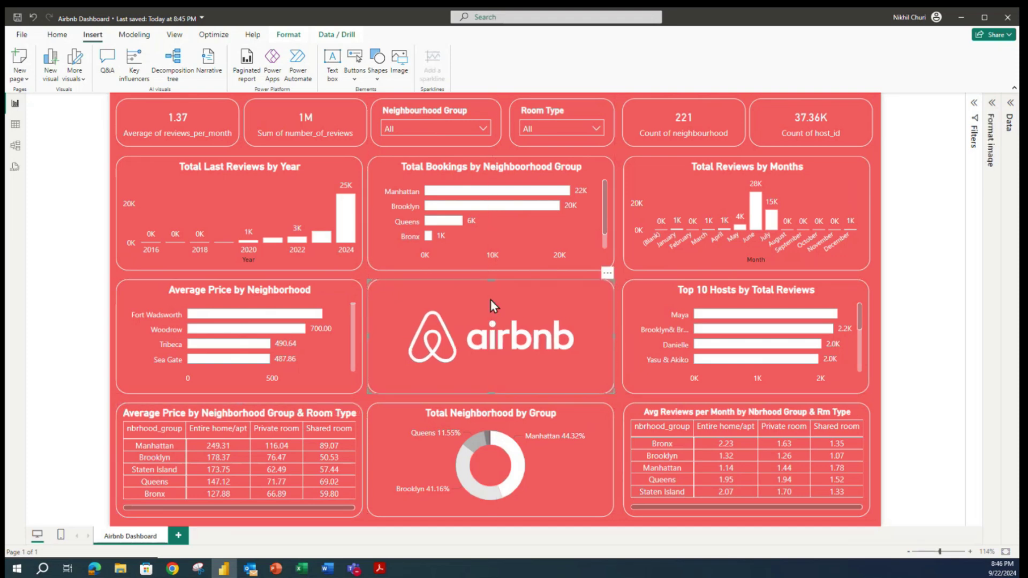
click(650, 295)
drag(379, 416, 381, 419)
drag(639, 412, 634, 410)
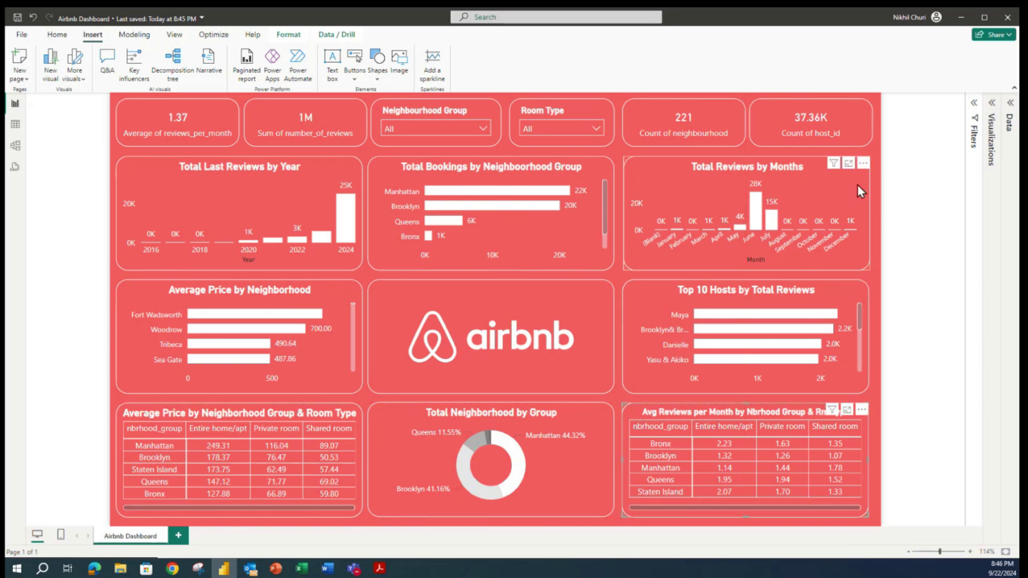
click(918, 197)
click(16, 19)
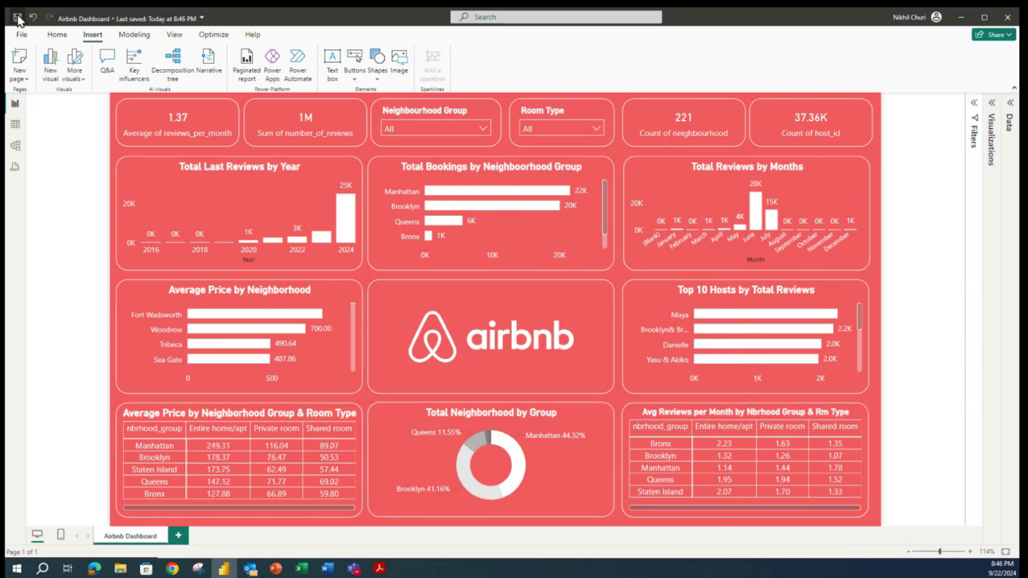